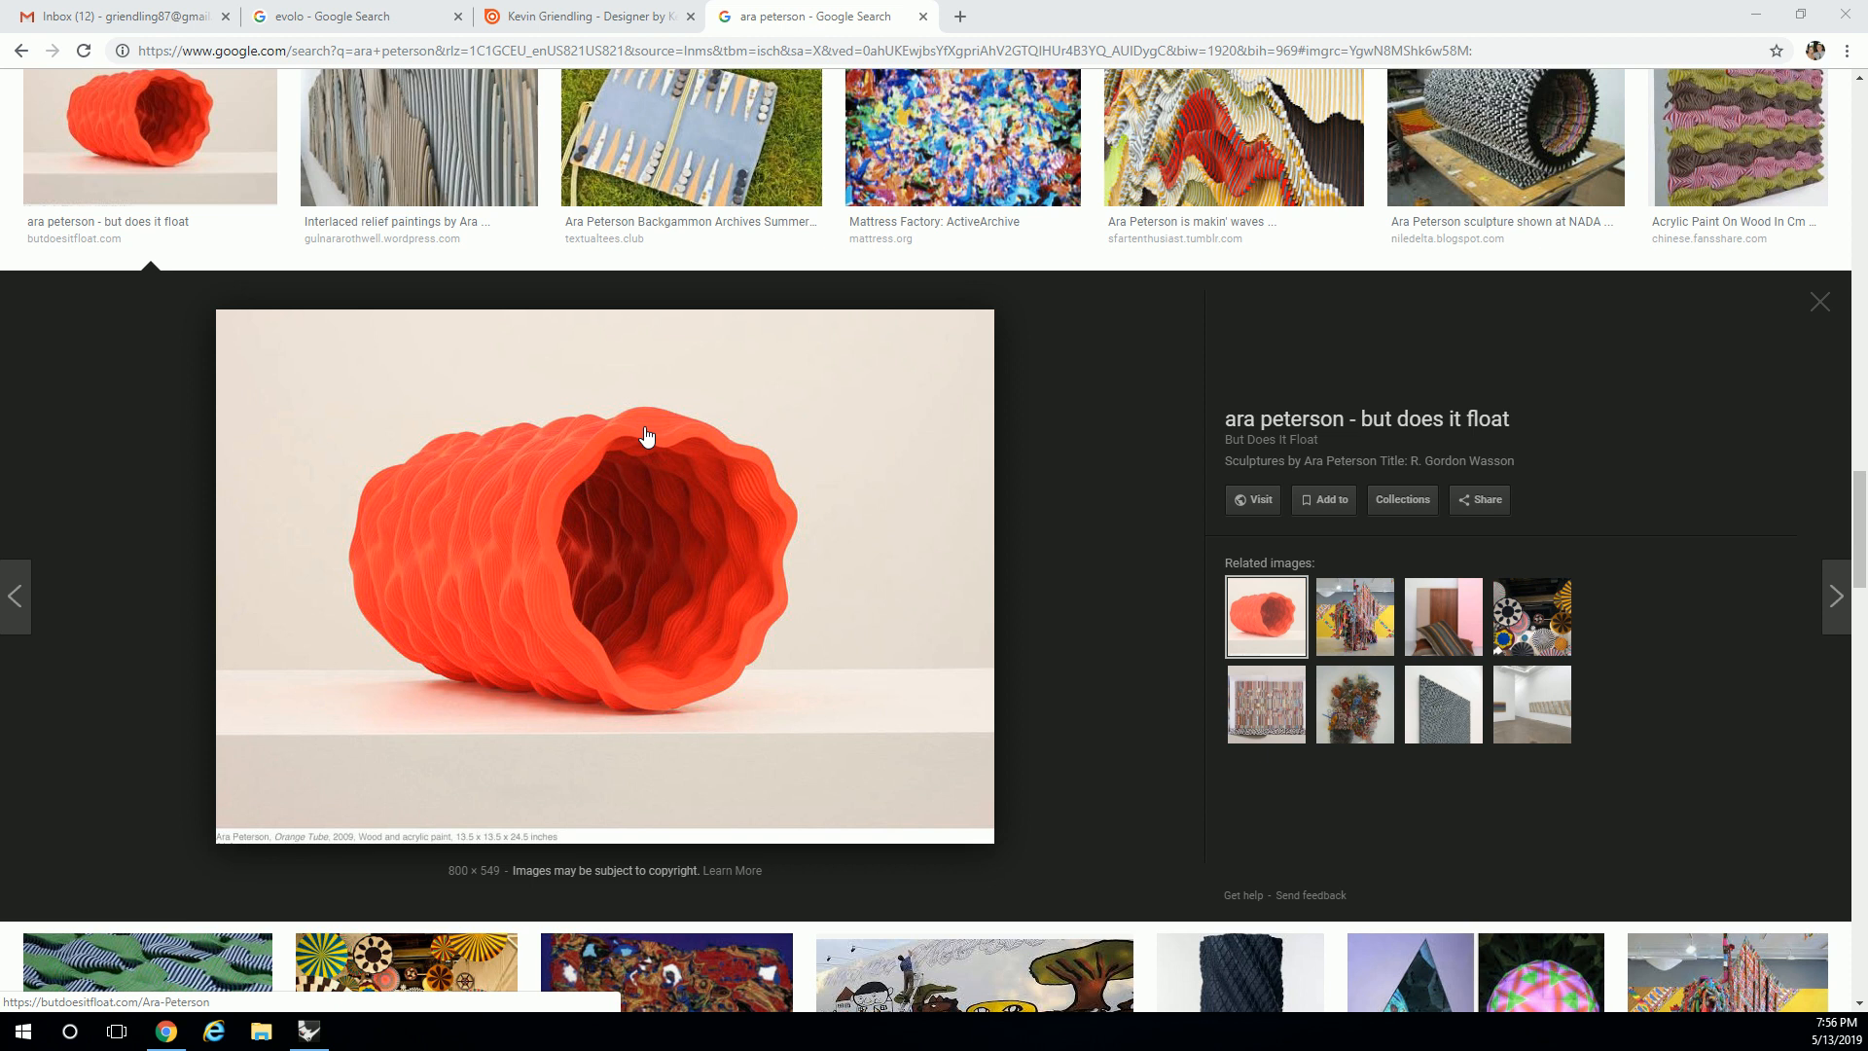
Switch from Chrome back to the Rhino and Grasshopper windows.
key("alt+Tab")
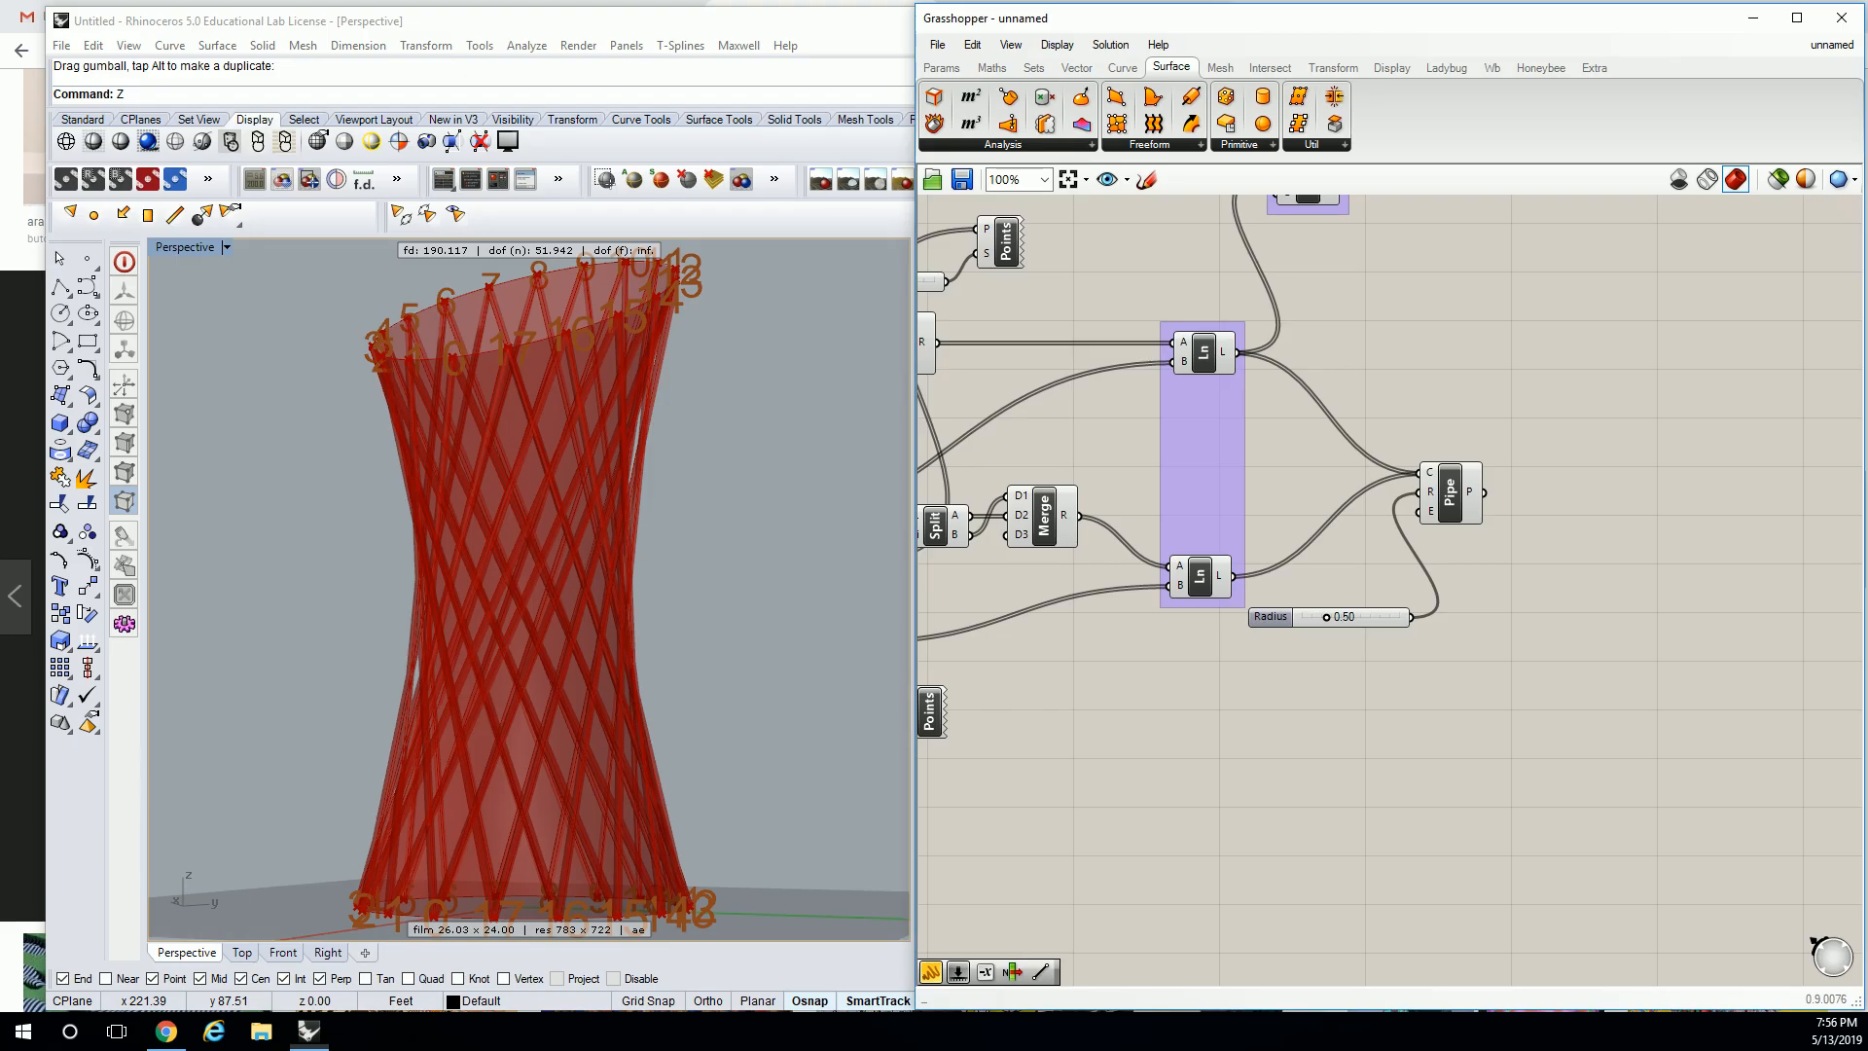
Turn off the preview of every component in the existing tower definition.
scroll(1356, 454, "down", 8)
key("ctrl+a")
middle_click(1305, 491)
left_click(1342, 450)
right_click_drag(671, 418, 521, 454)
scroll(639, 488, "down", 8)
scroll(634, 486, "up", 4)
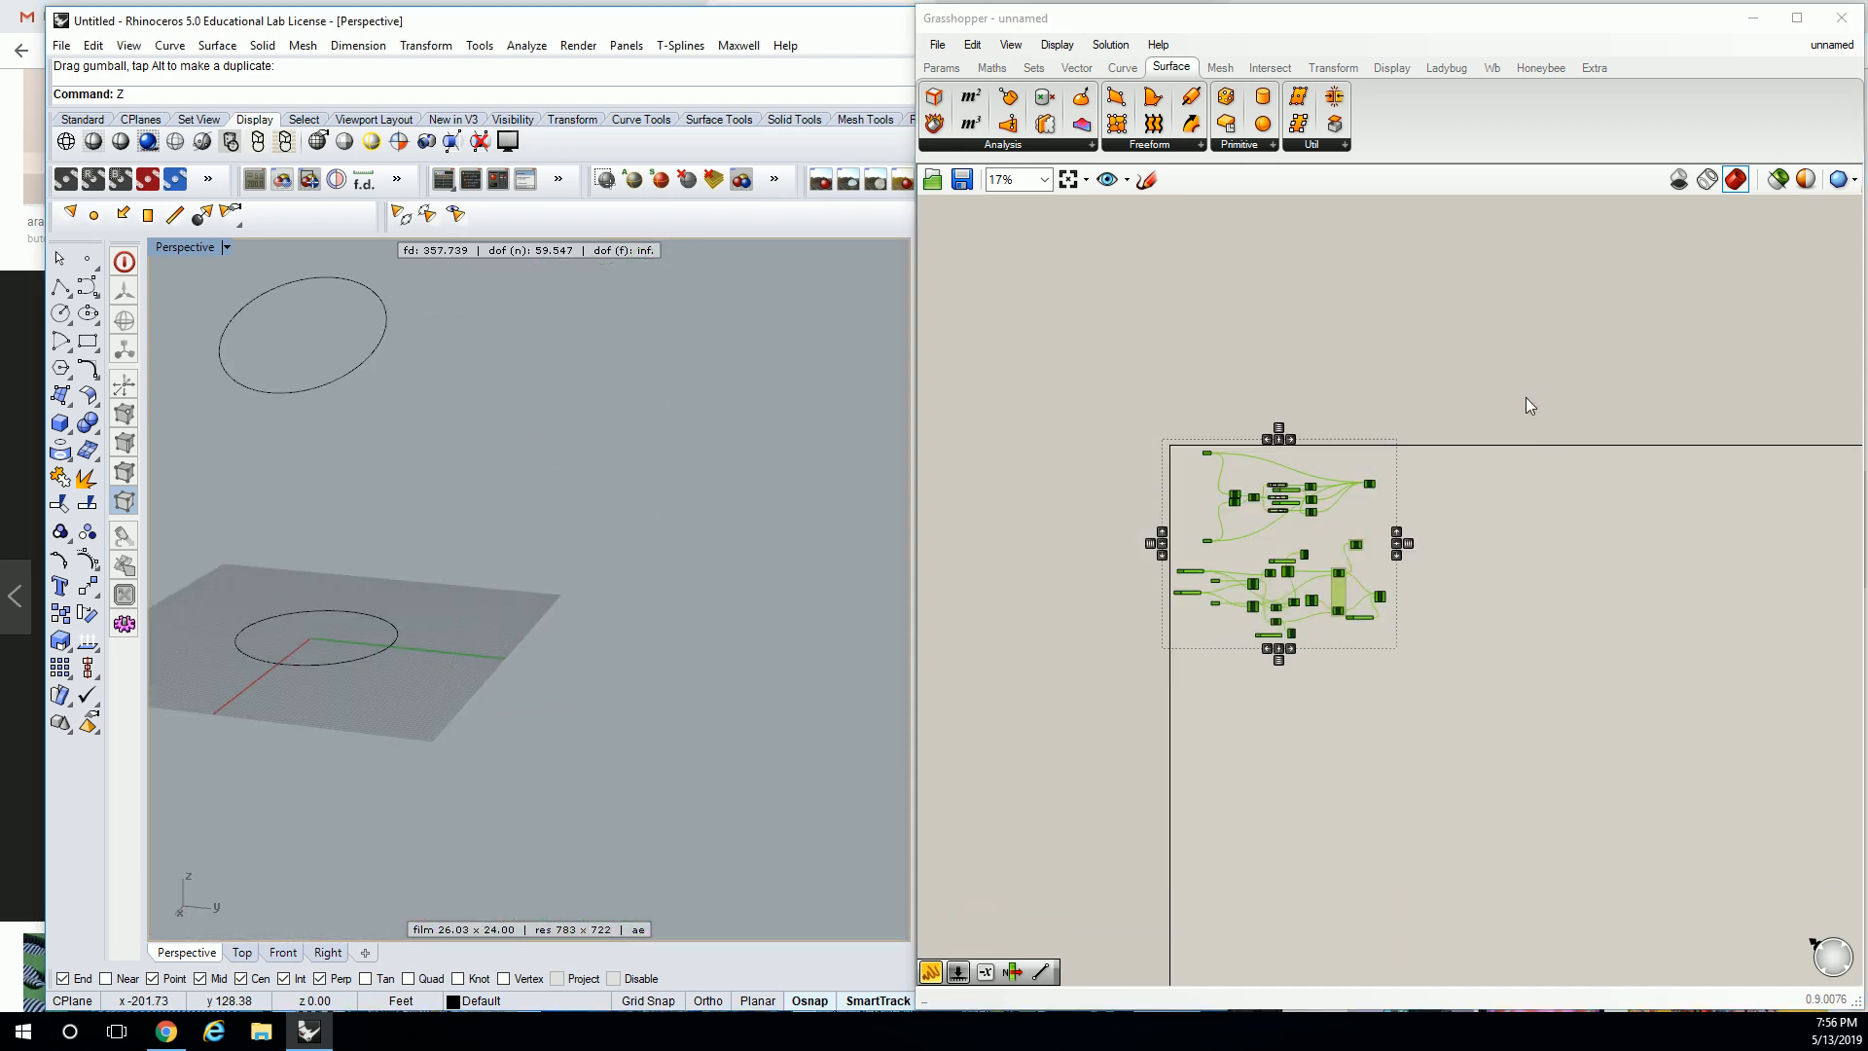
Place a point in the perspective view and copy it straight up above itself.
left_click(87, 258)
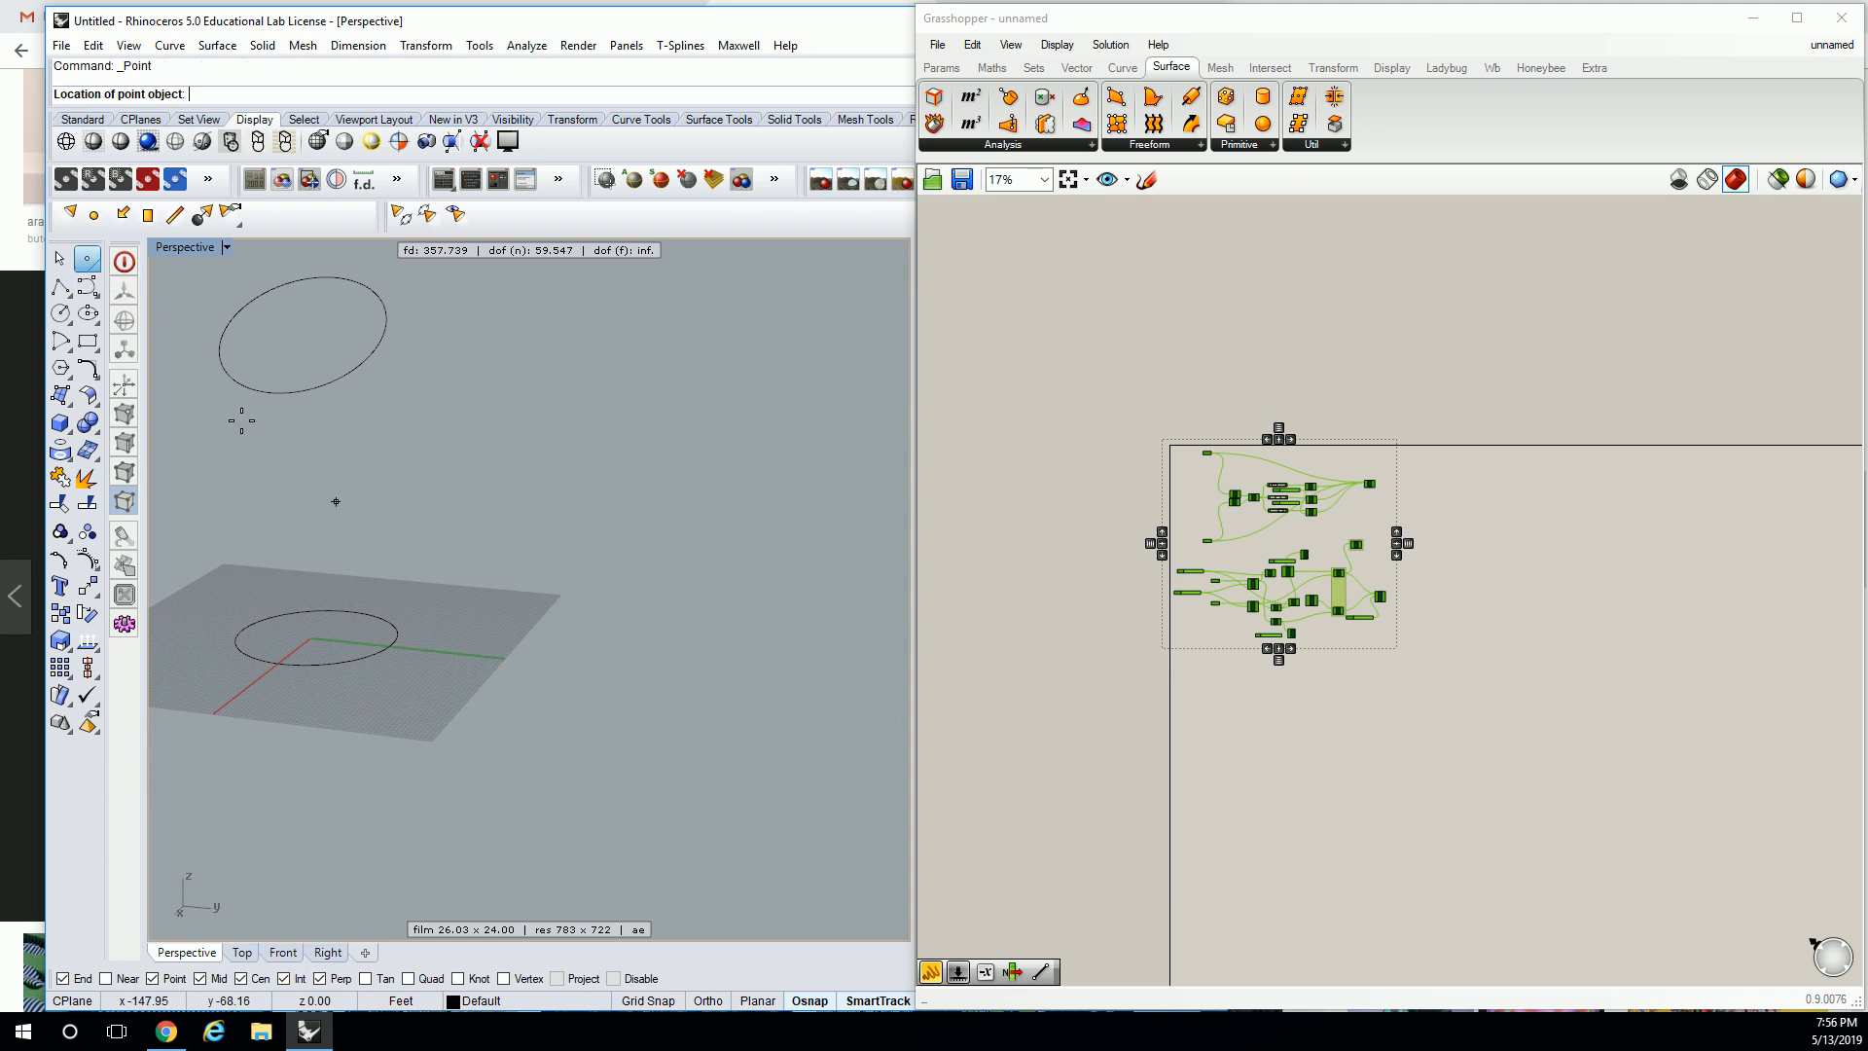
left_click(686, 667)
scroll(605, 626, "up", 3)
left_click(486, 674)
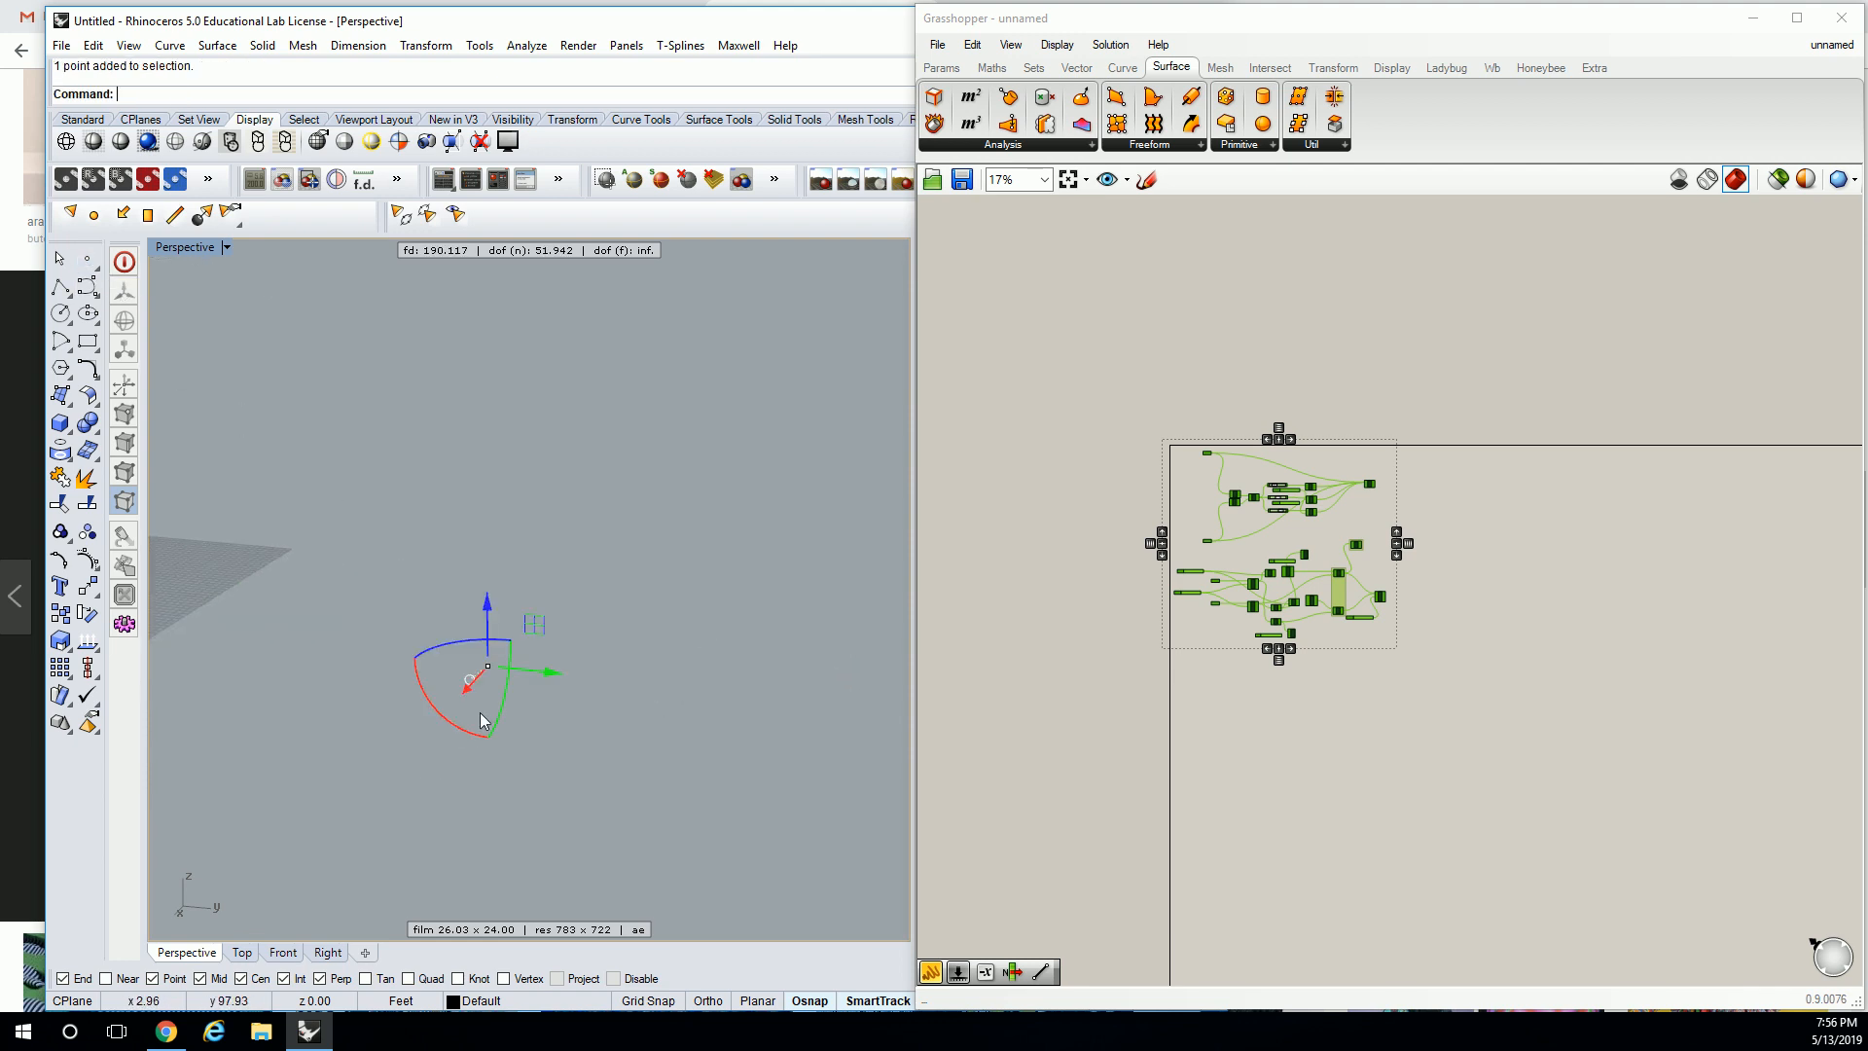
left_click_drag(478, 610, 487, 355)
left_click(599, 603)
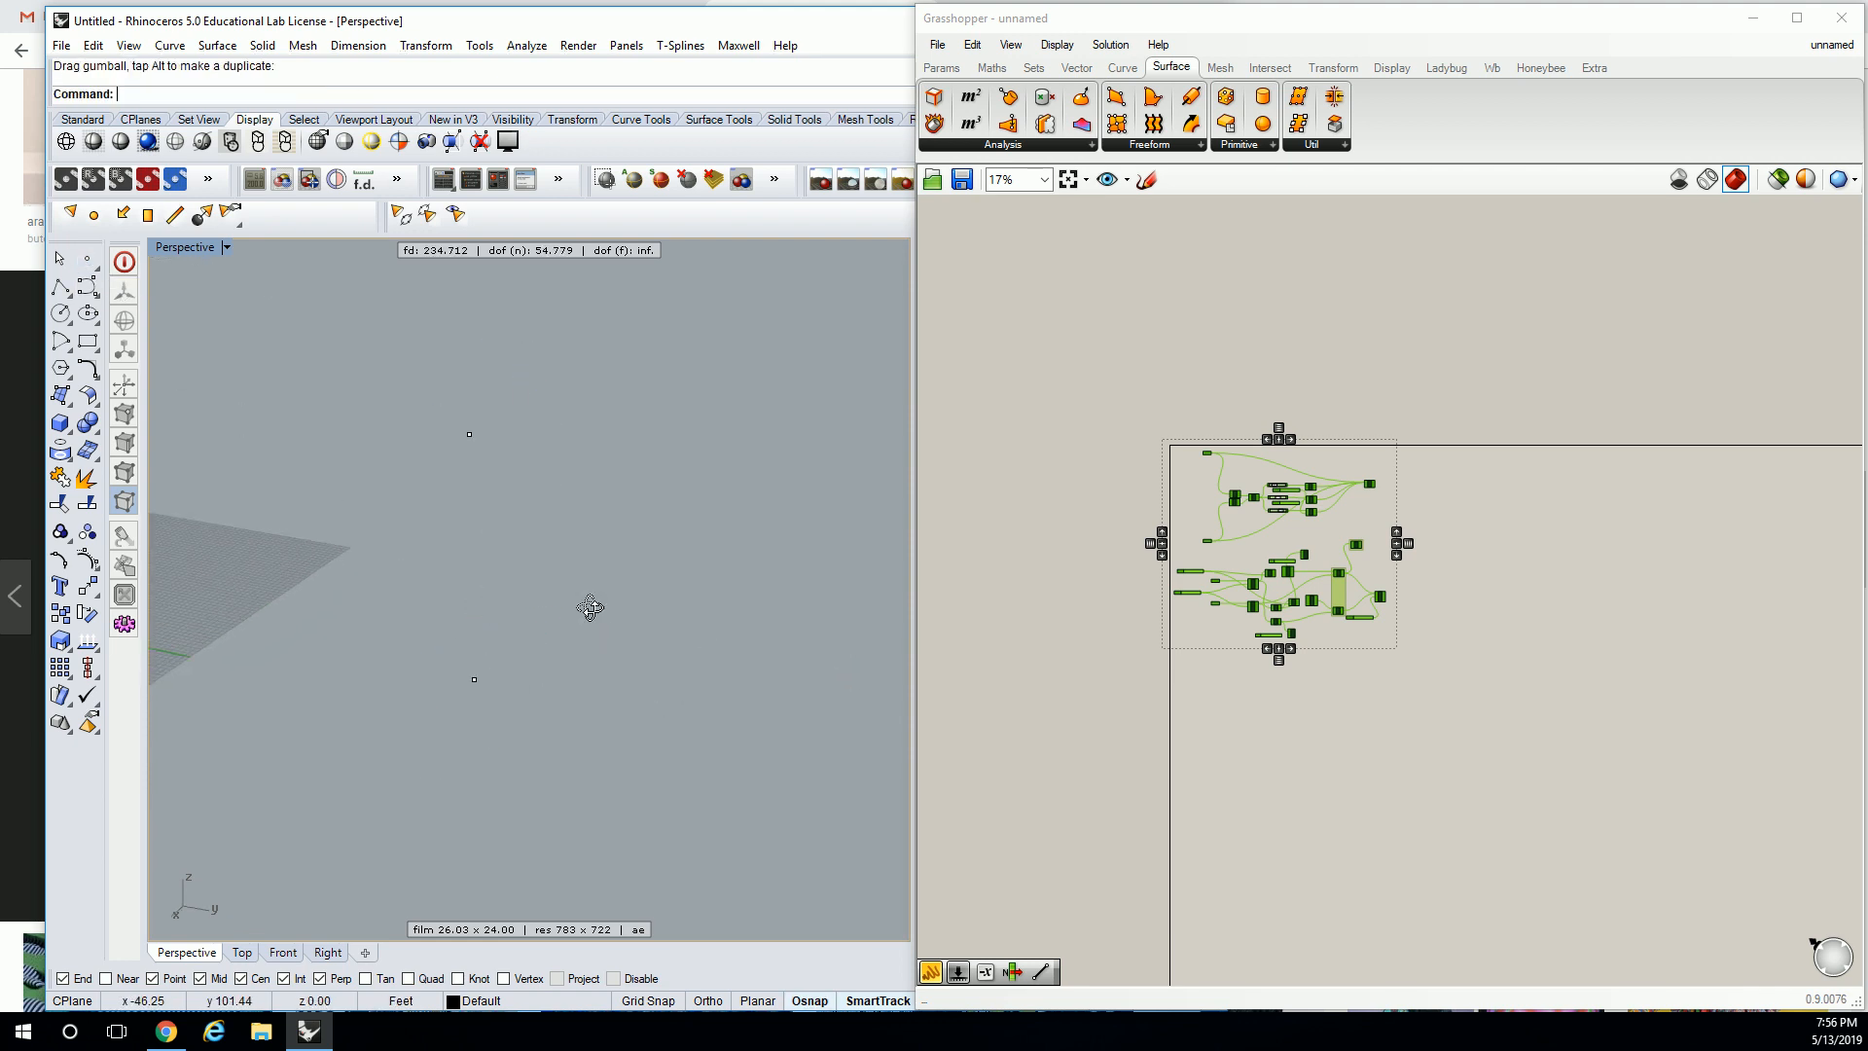
Deselect the old components and pan to an empty area of the Grasshopper canvas.
scroll(469, 607, "up", 2)
right_click_drag(469, 607, 551, 581)
left_click(1415, 738)
scroll(1289, 768, "up", 7)
right_click_drag(1212, 608, 1322, 259)
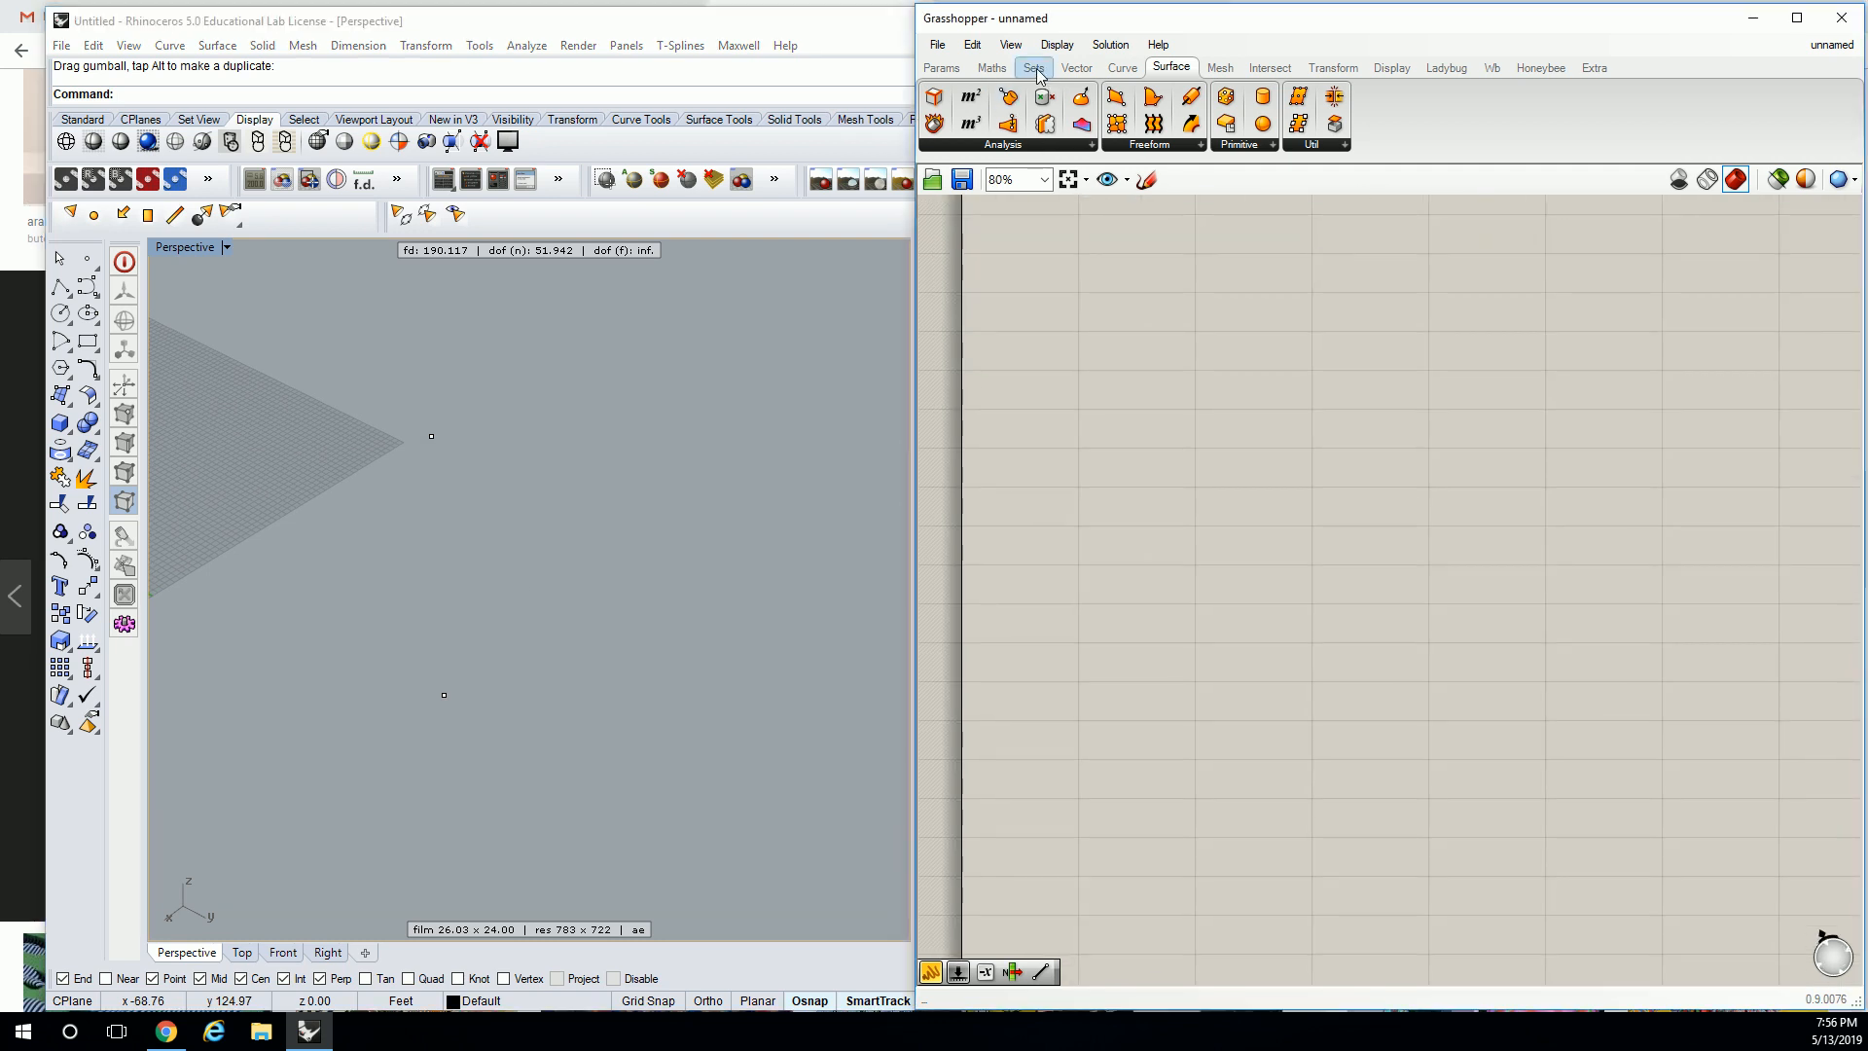
Add Point parameters and set the upper one to reference the upper Rhino point.
left_click(941, 67)
left_click_drag(934, 95, 1233, 419)
left_click(1234, 394)
right_click(1231, 368)
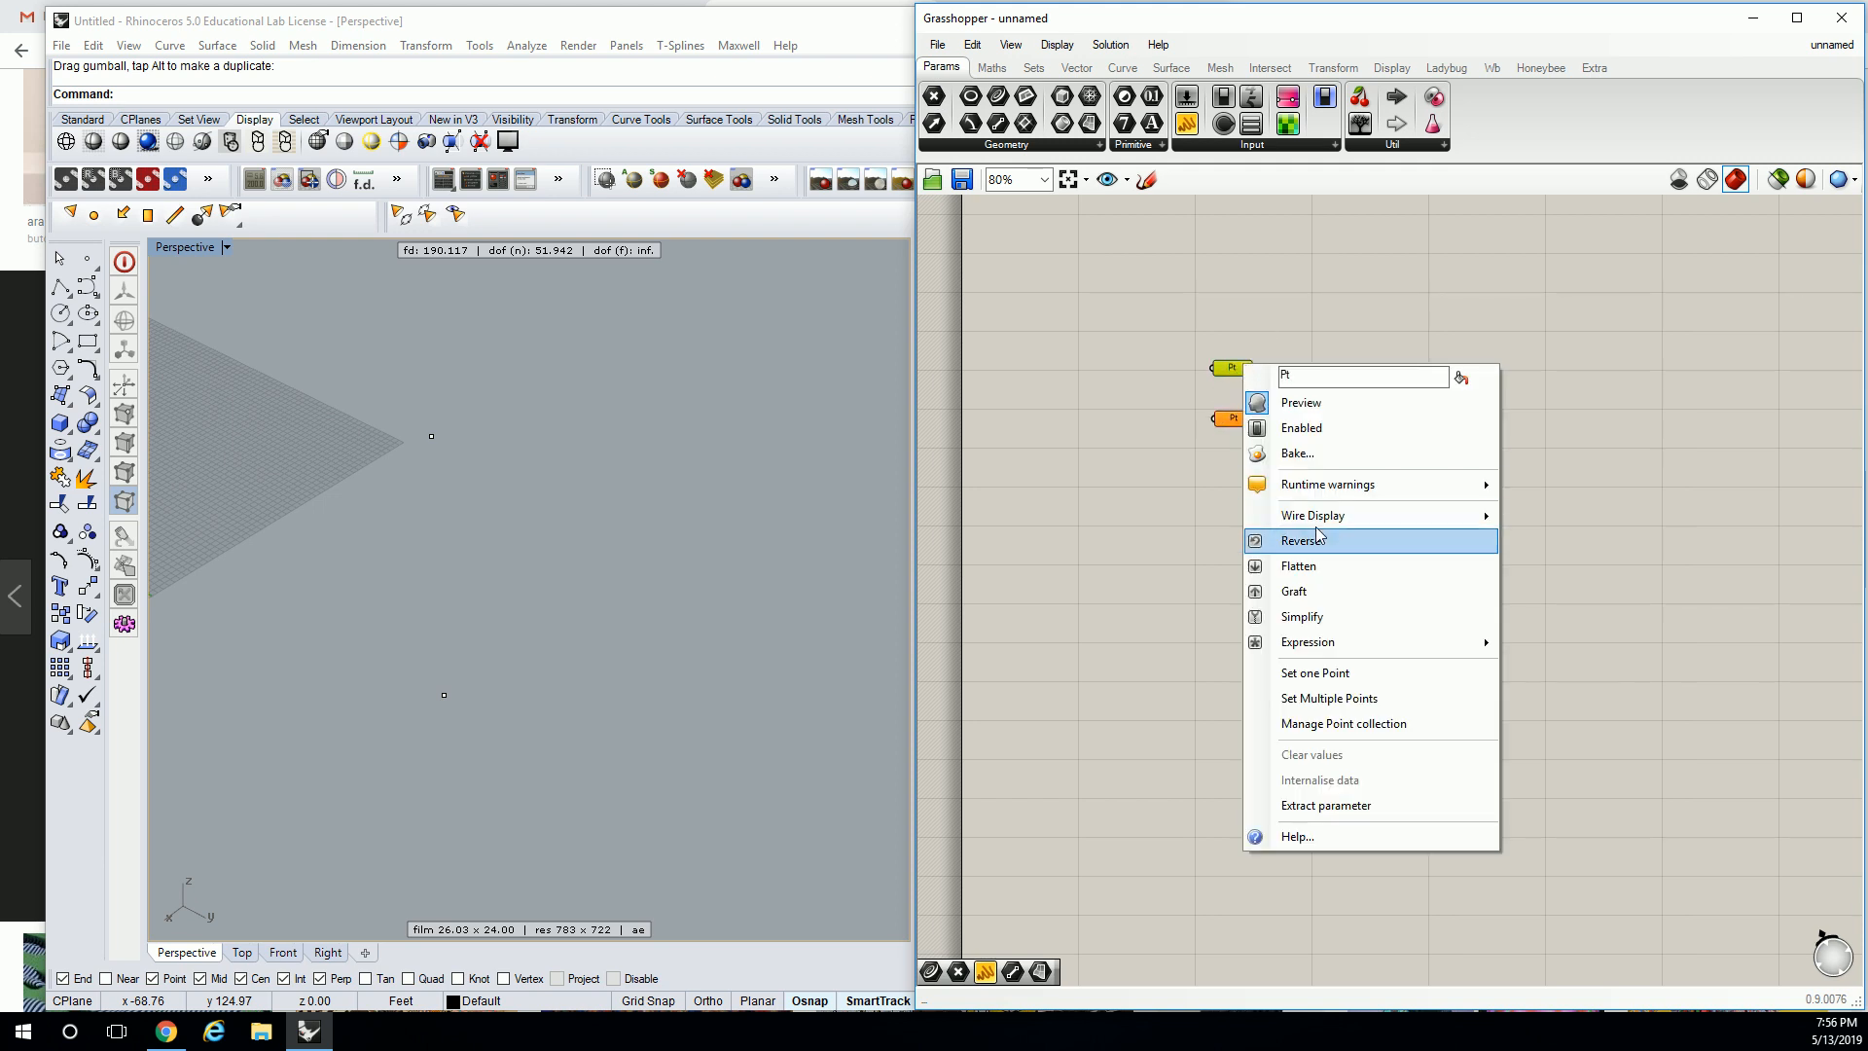
left_click(1328, 672)
left_click(431, 436)
Set the lower Point parameter to the lower Rhino point and align it.
left_click(1130, 500)
right_click(1238, 420)
left_click(1312, 725)
left_click(443, 695)
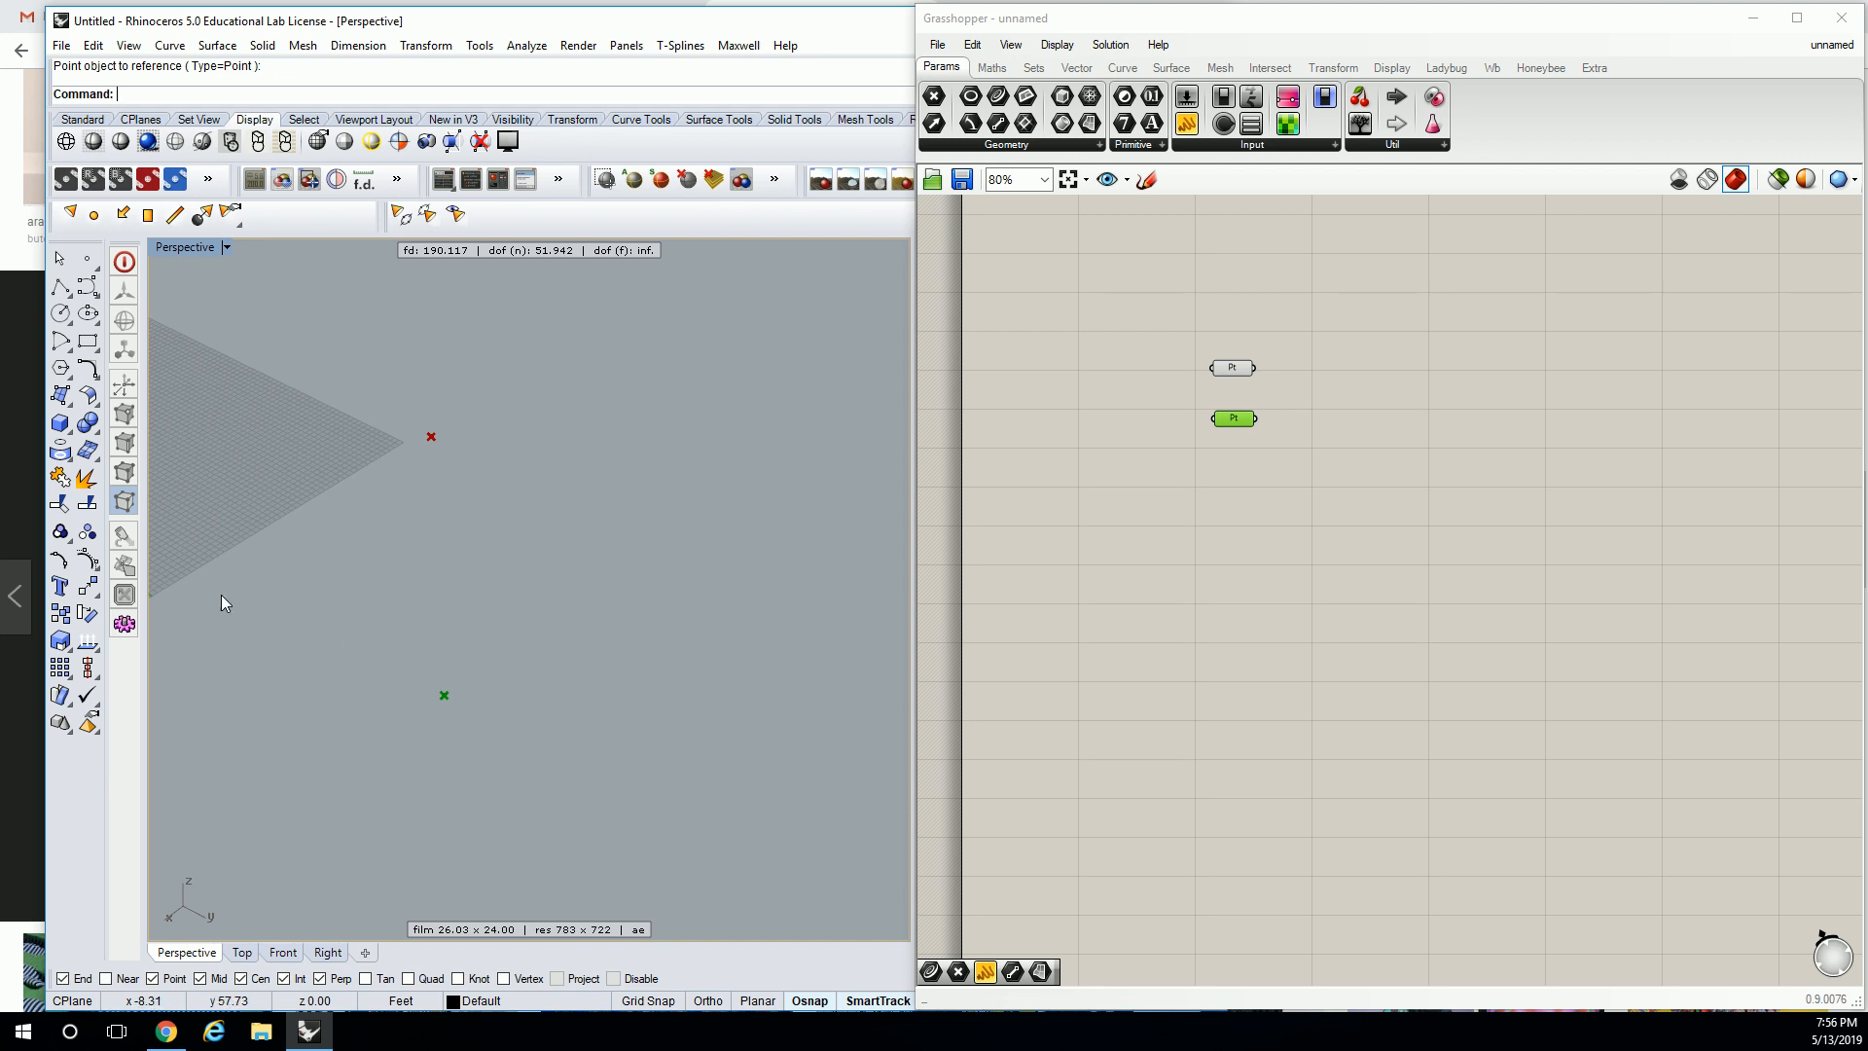
left_click(1294, 404)
left_click_drag(1239, 426, 1241, 436)
left_click(1291, 389)
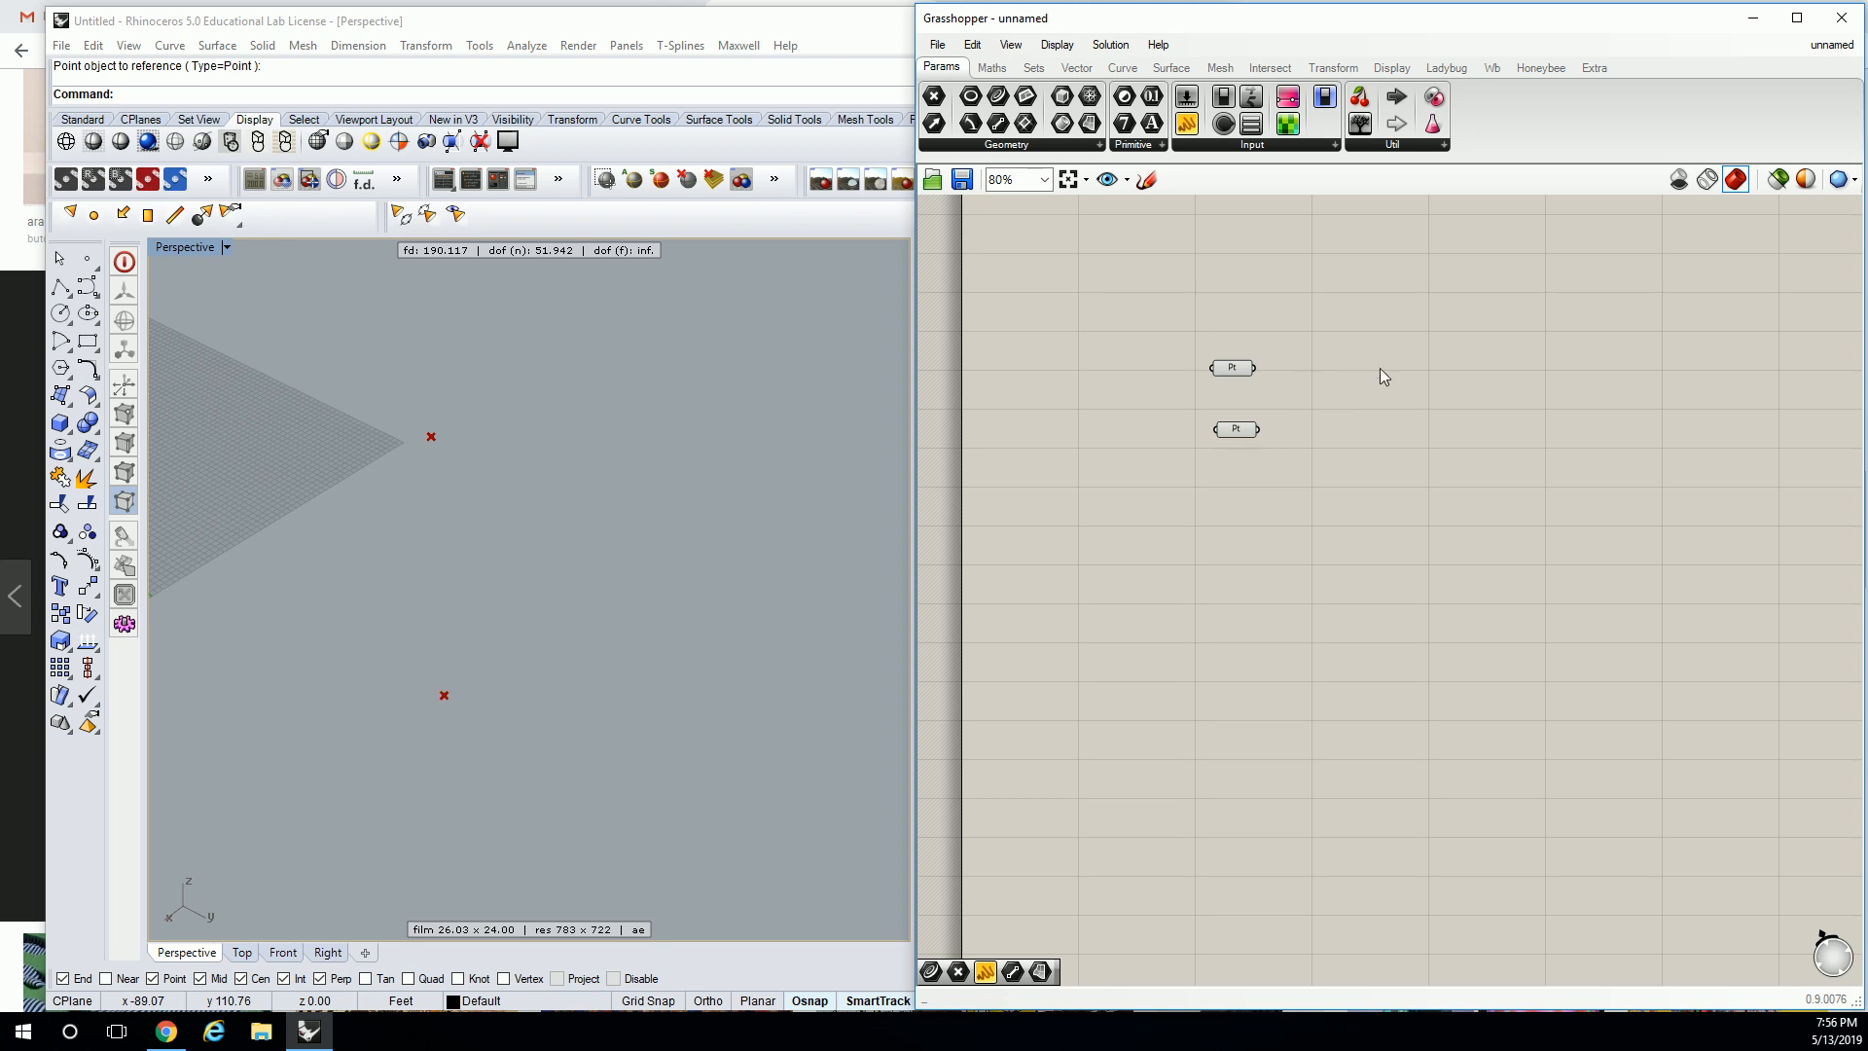
left_click(1122, 68)
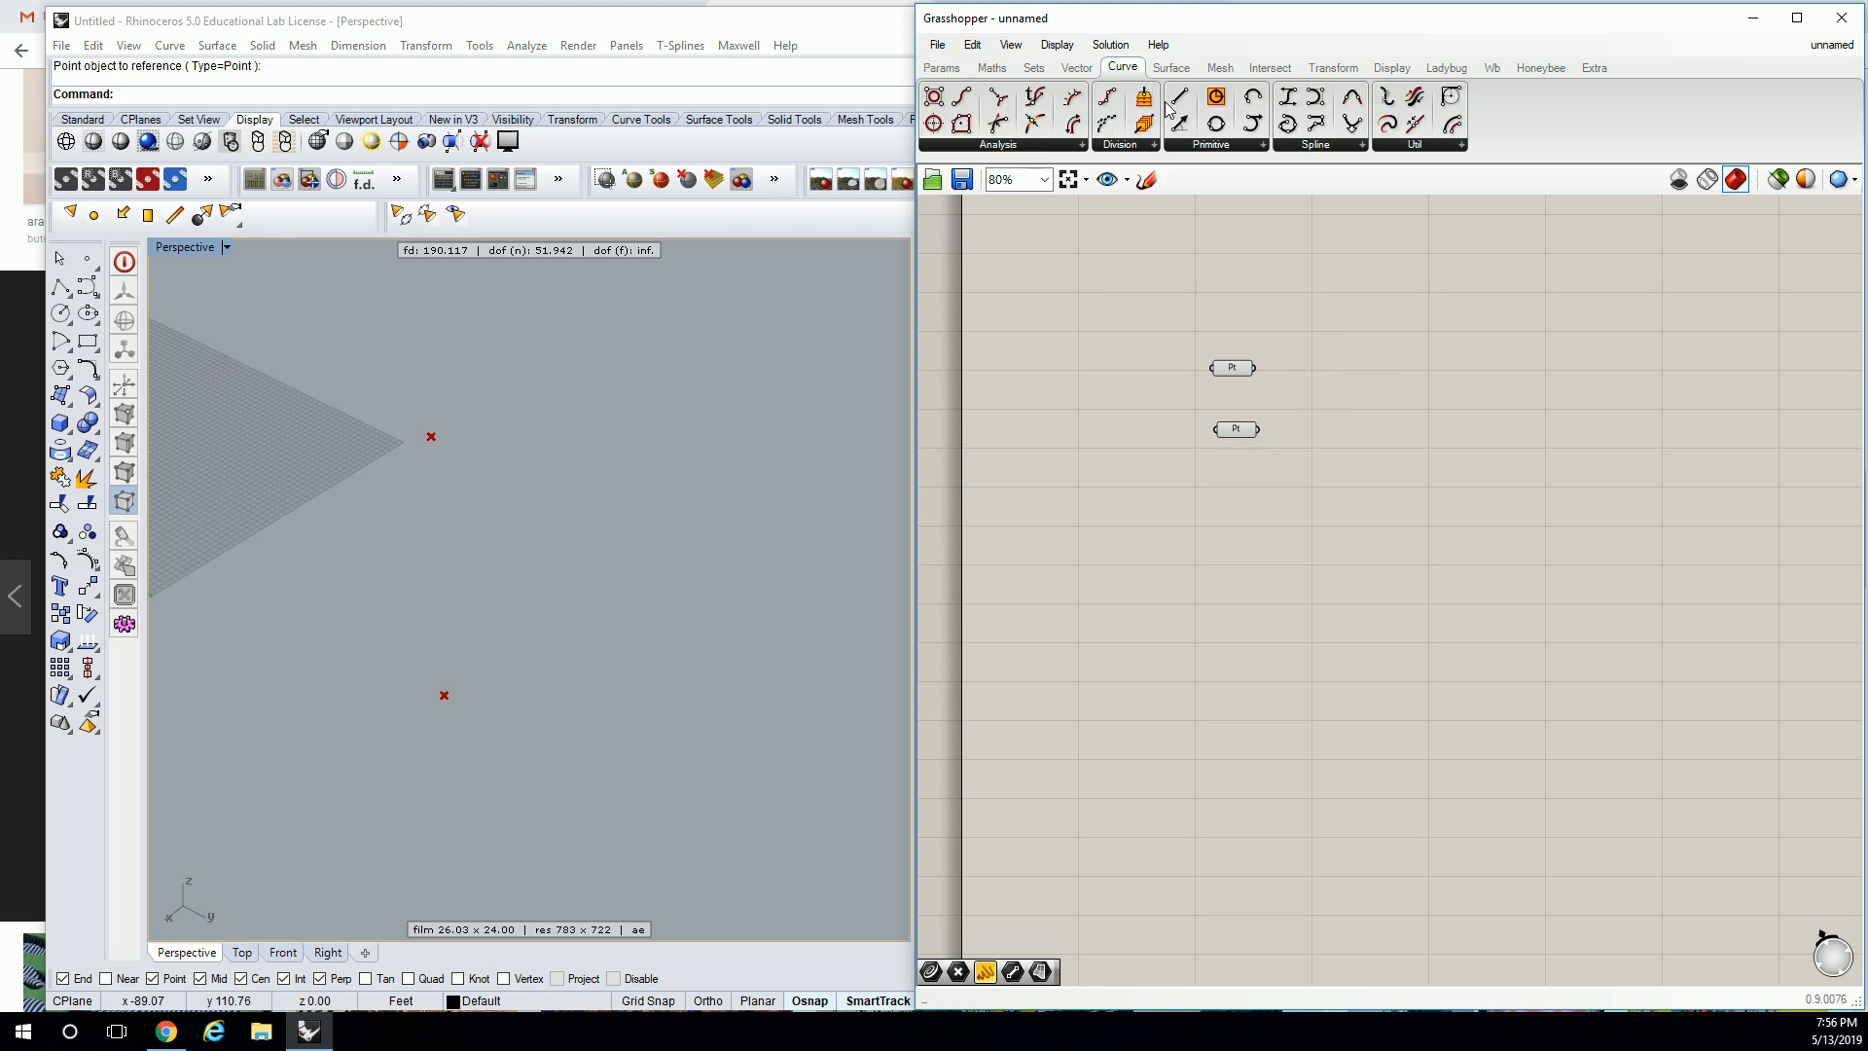
Expand the Curve tab's Primitive group to show all its components.
left_click(1228, 145)
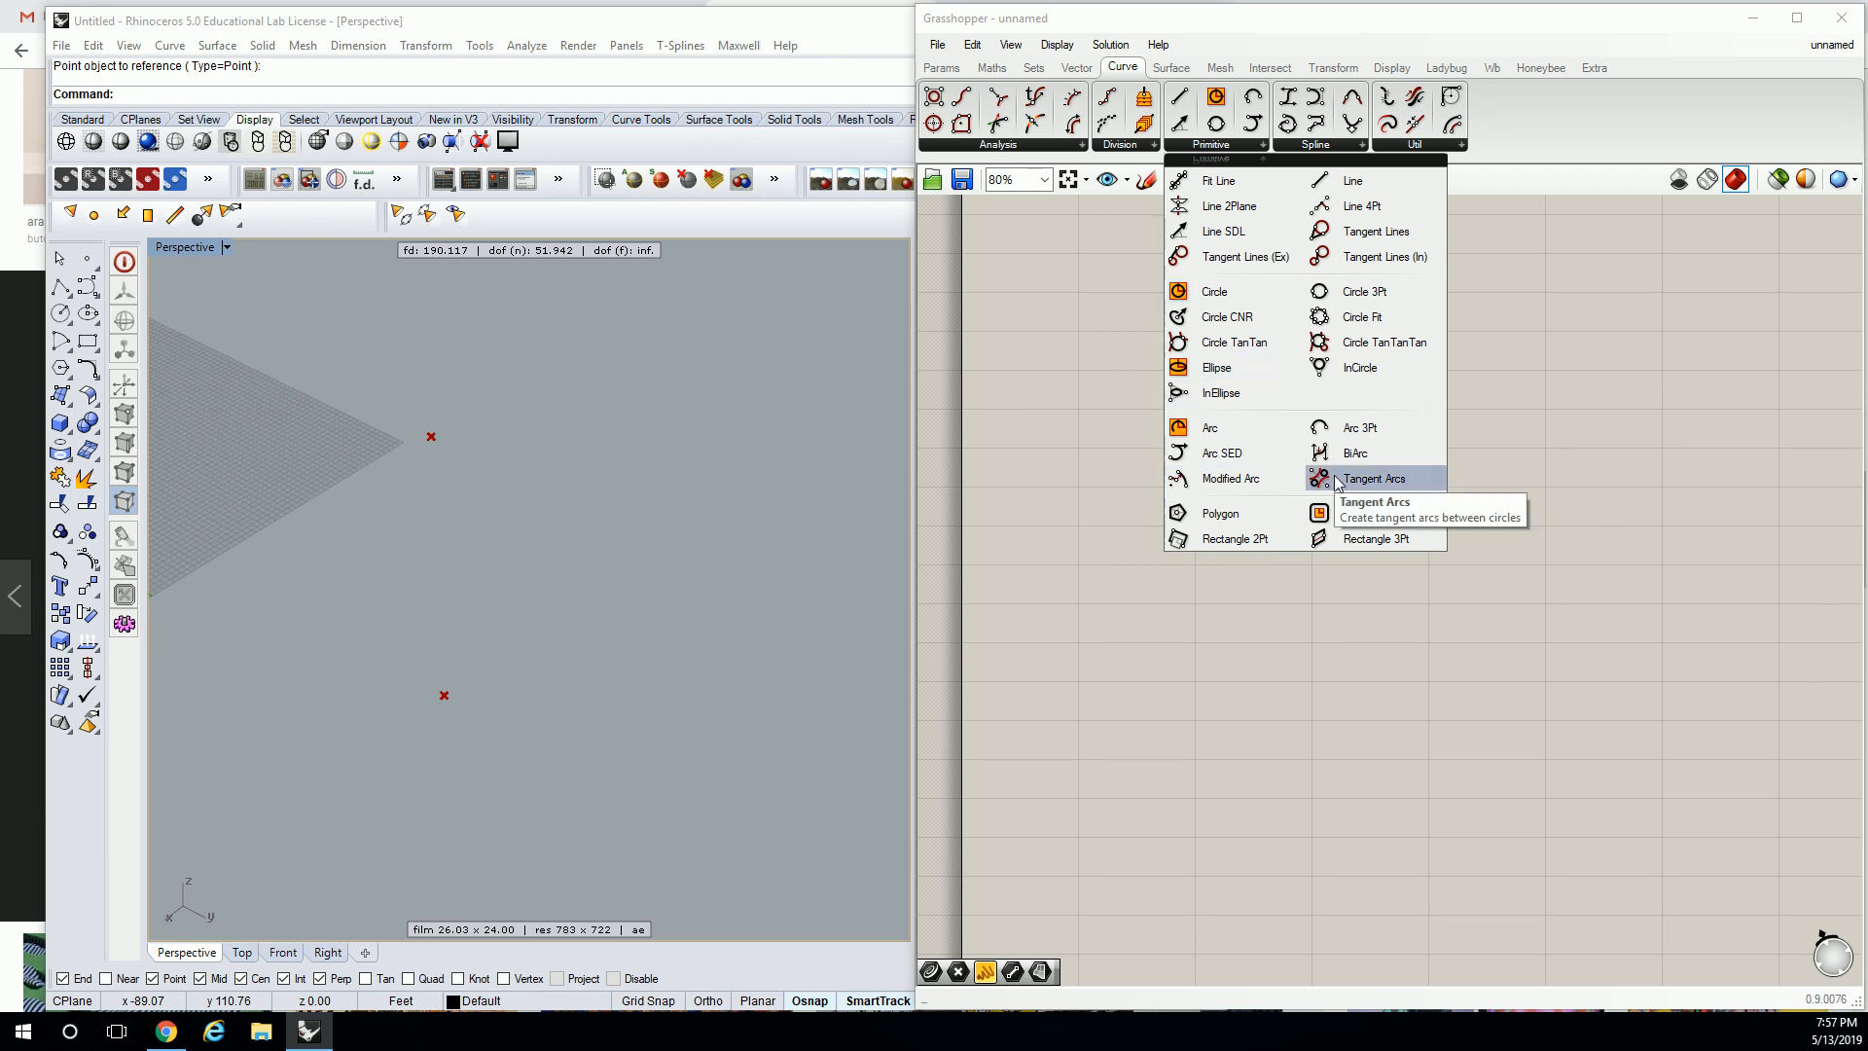
Add Circle components centred on the two Point parameters.
left_click(1214, 291)
left_click(1404, 501)
left_click_drag(1404, 501, 1340, 479)
scroll(1333, 372, "up", 3)
left_click_drag(1158, 469, 1286, 471)
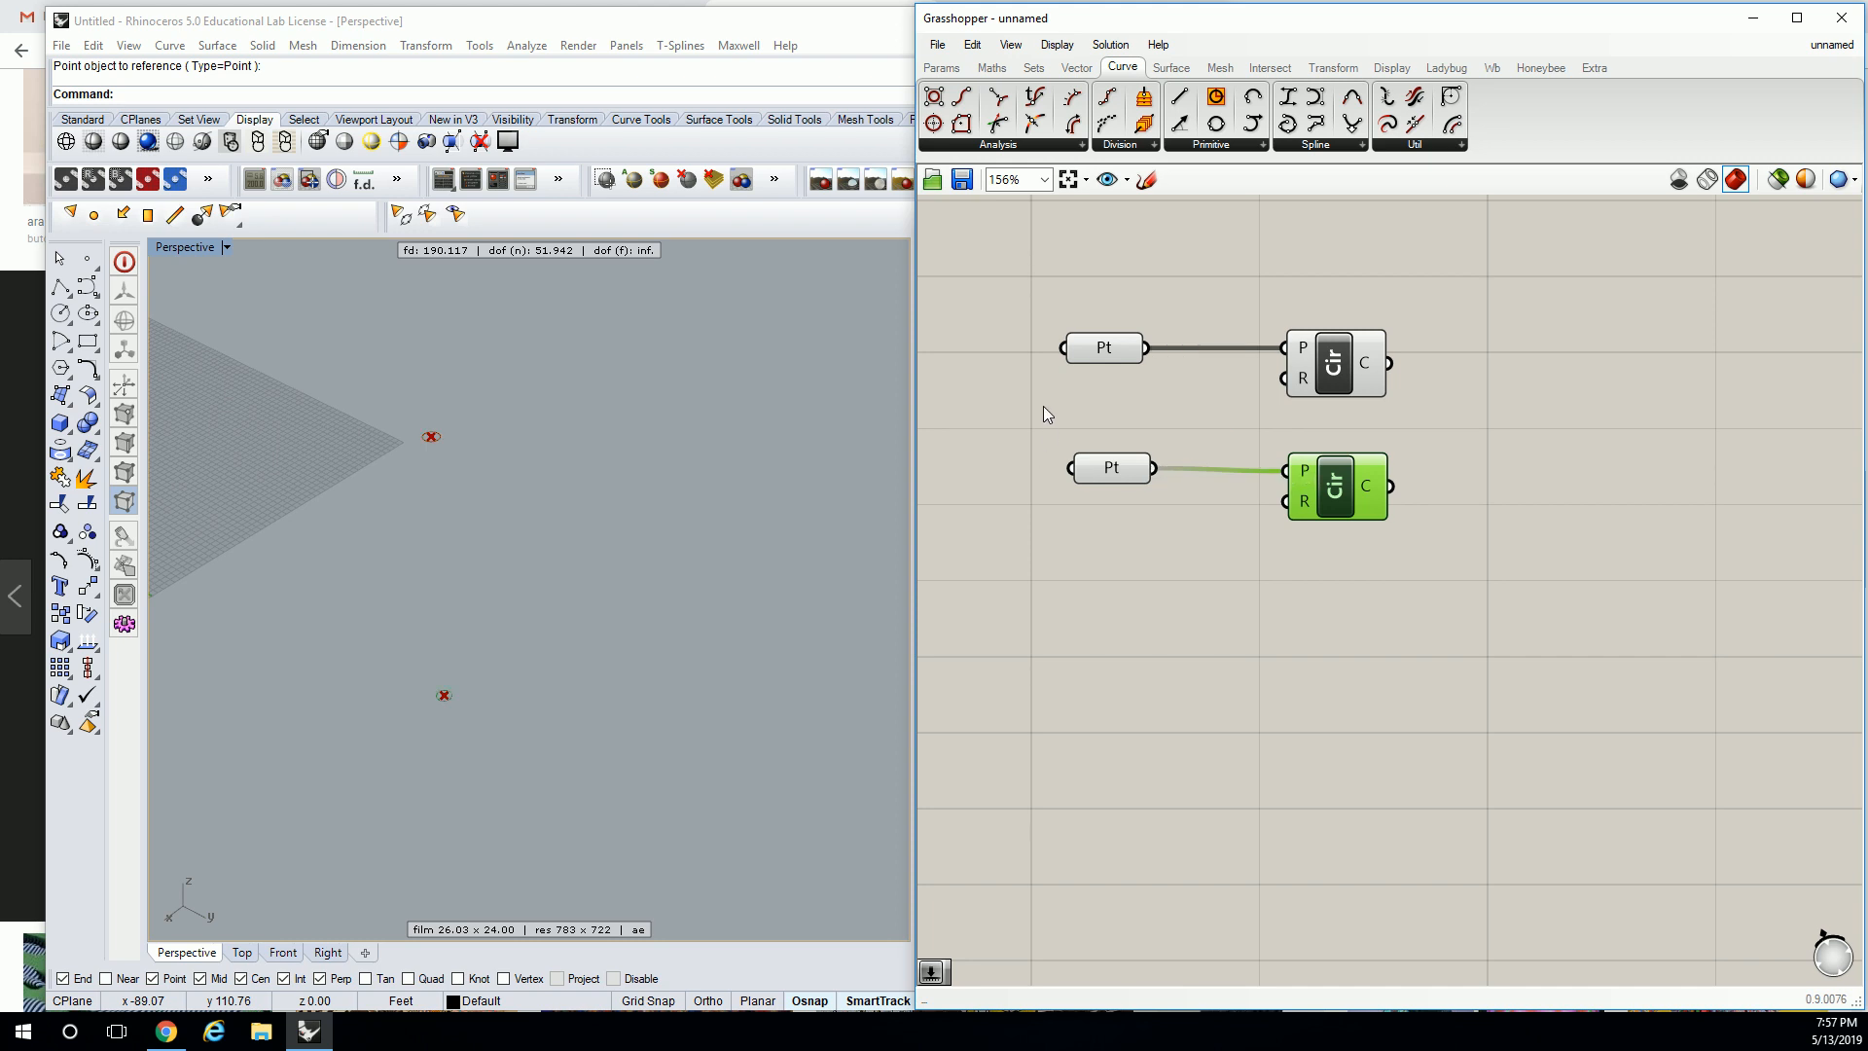
Add a number slider set to 19 driving both circles' radius.
double_click(1049, 401)
type("0")
type("..10")
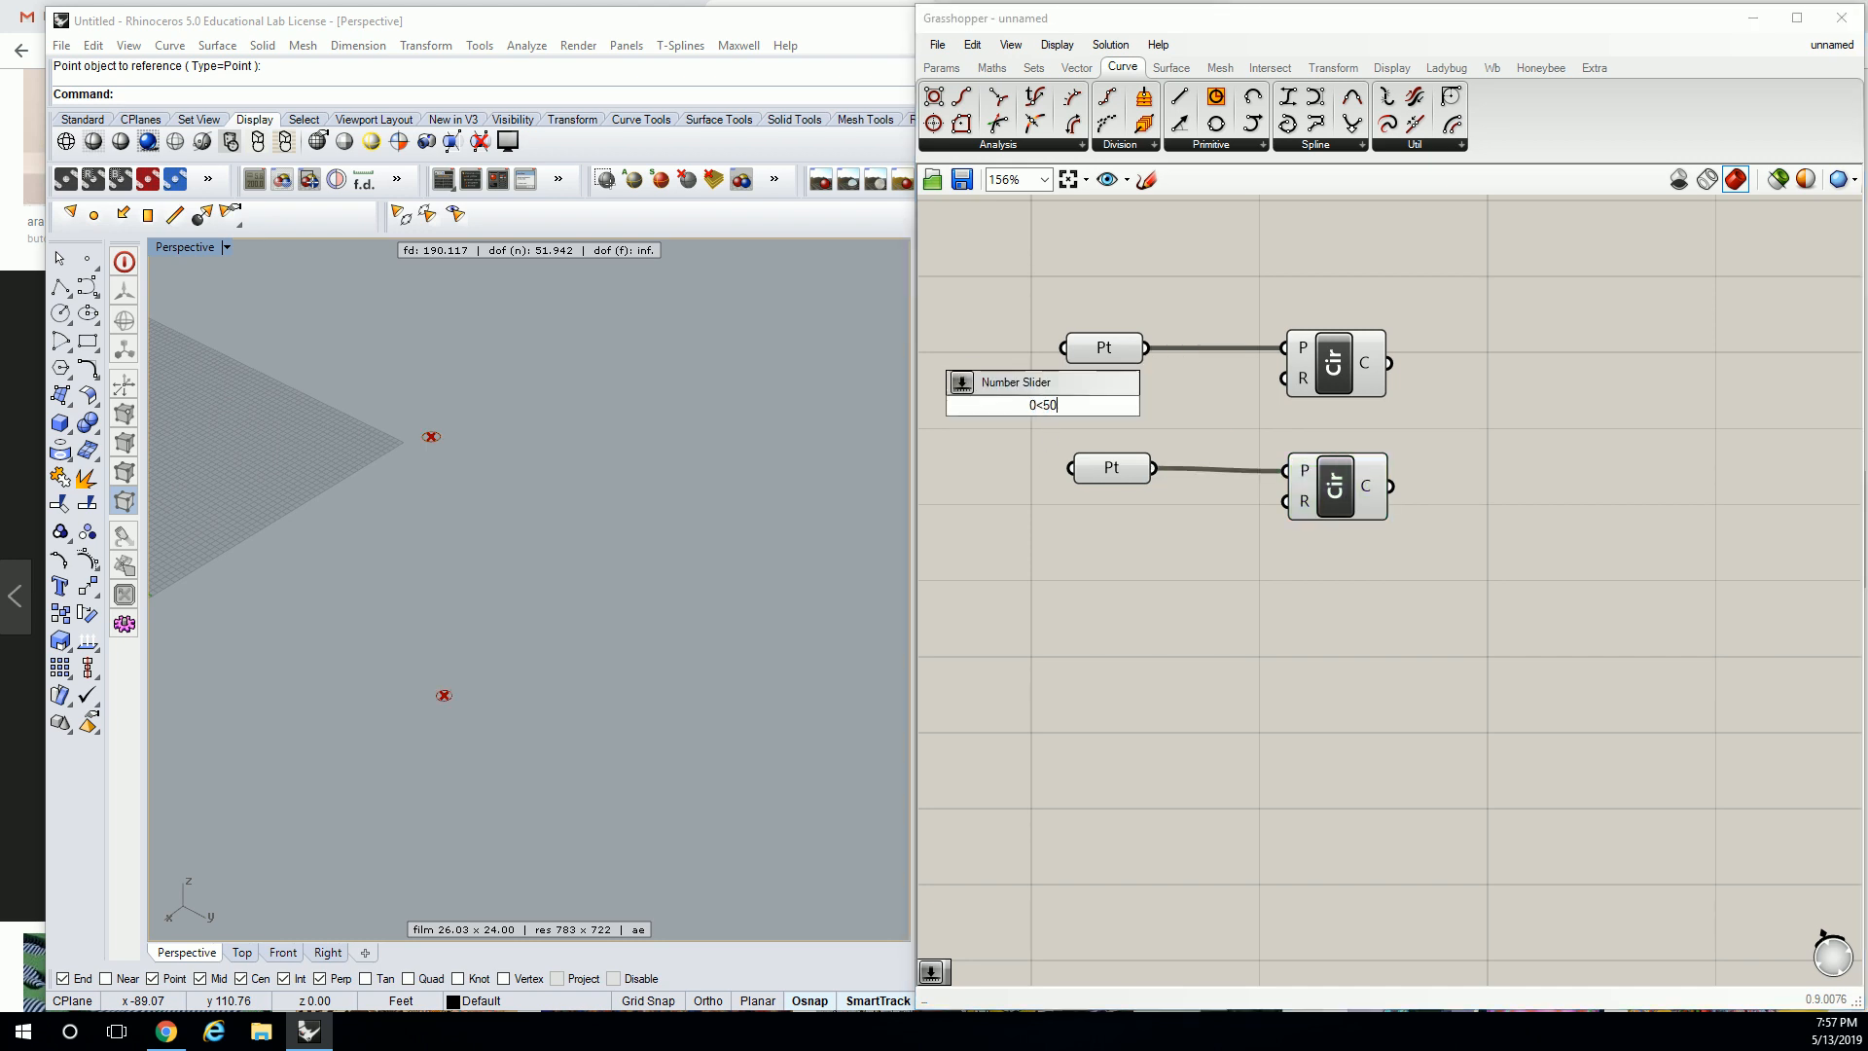
key("Return")
left_click_drag(1168, 406, 1286, 501)
left_click_drag(1008, 407, 1048, 428)
right_click_drag(759, 545, 691, 517)
Delete both circle components, keeping the slider.
left_click(1437, 401)
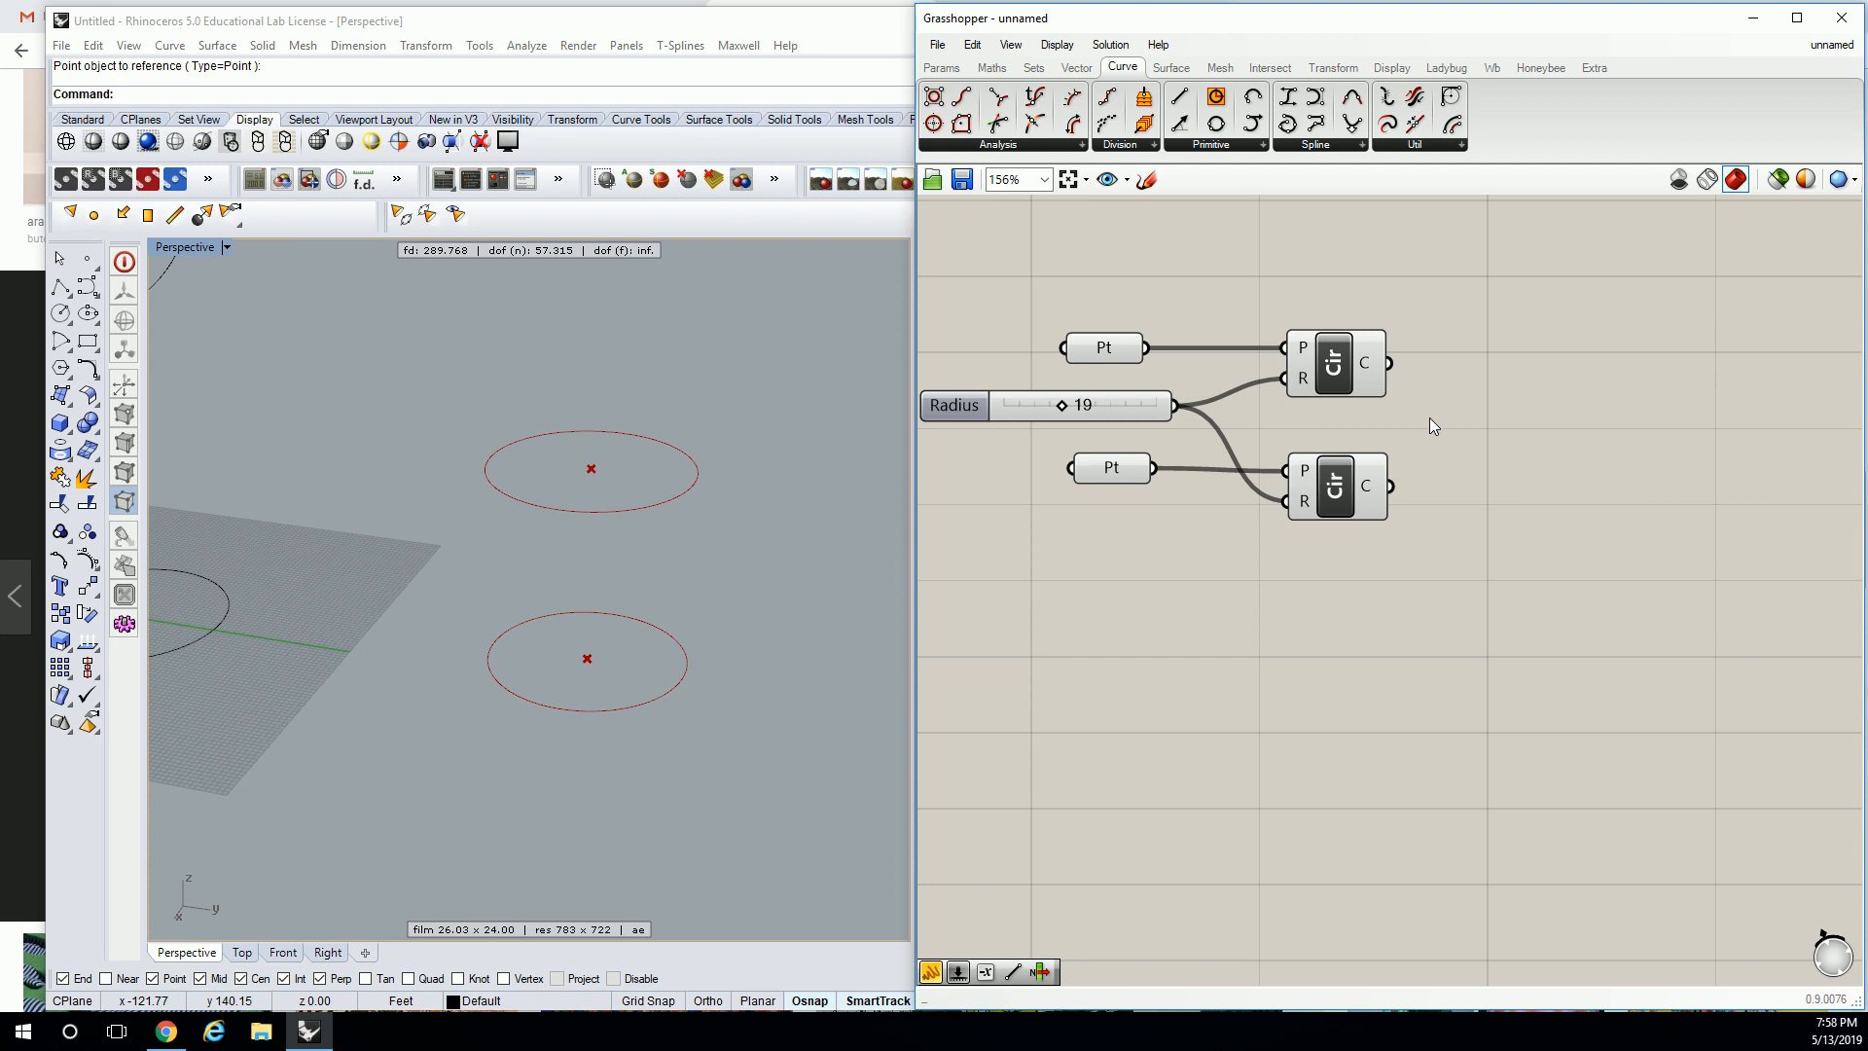
left_click_drag(1469, 331, 1282, 560)
key("Delete")
Add a Line component from the upper point to the lower point.
left_click(1179, 97)
left_click(1251, 434)
left_click_drag(1147, 347, 1233, 397)
left_click_drag(1154, 469, 1333, 364)
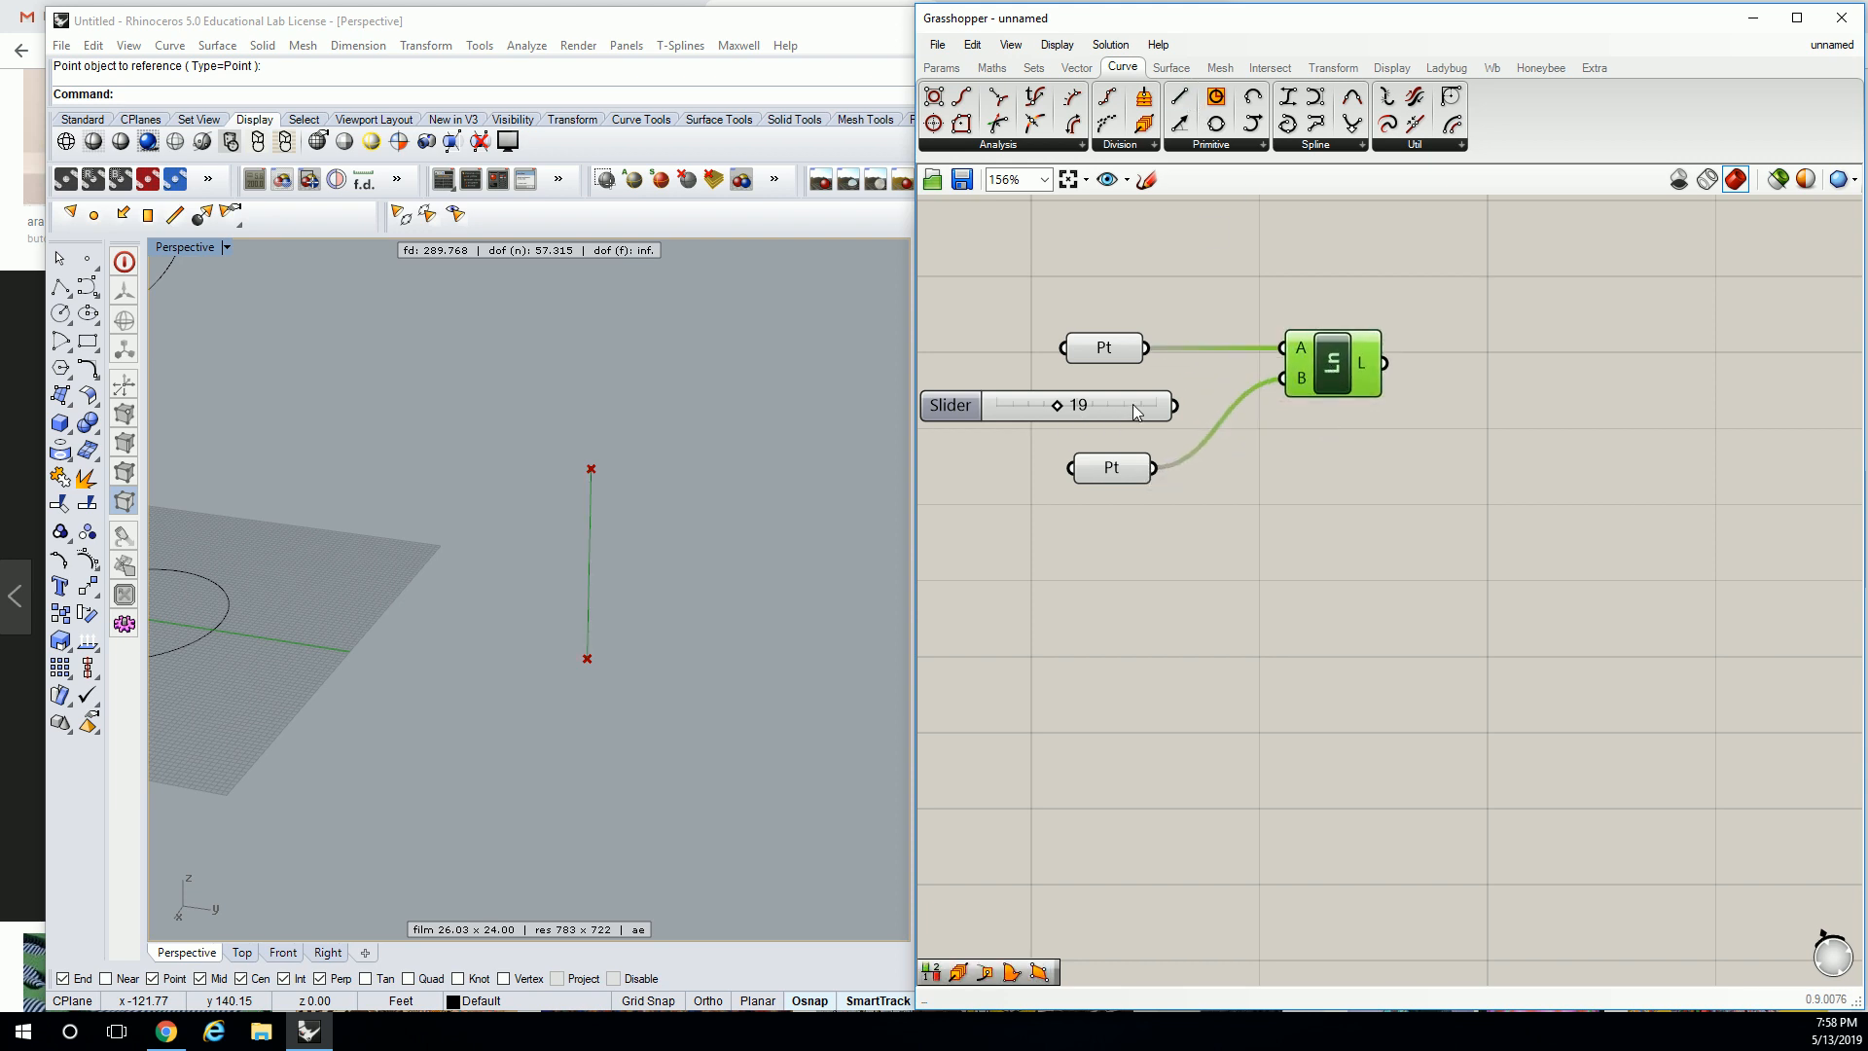
left_click_drag(1132, 406, 1212, 621)
Divide the line into Perp Frames with the 19 slider as Count.
left_click(1151, 146)
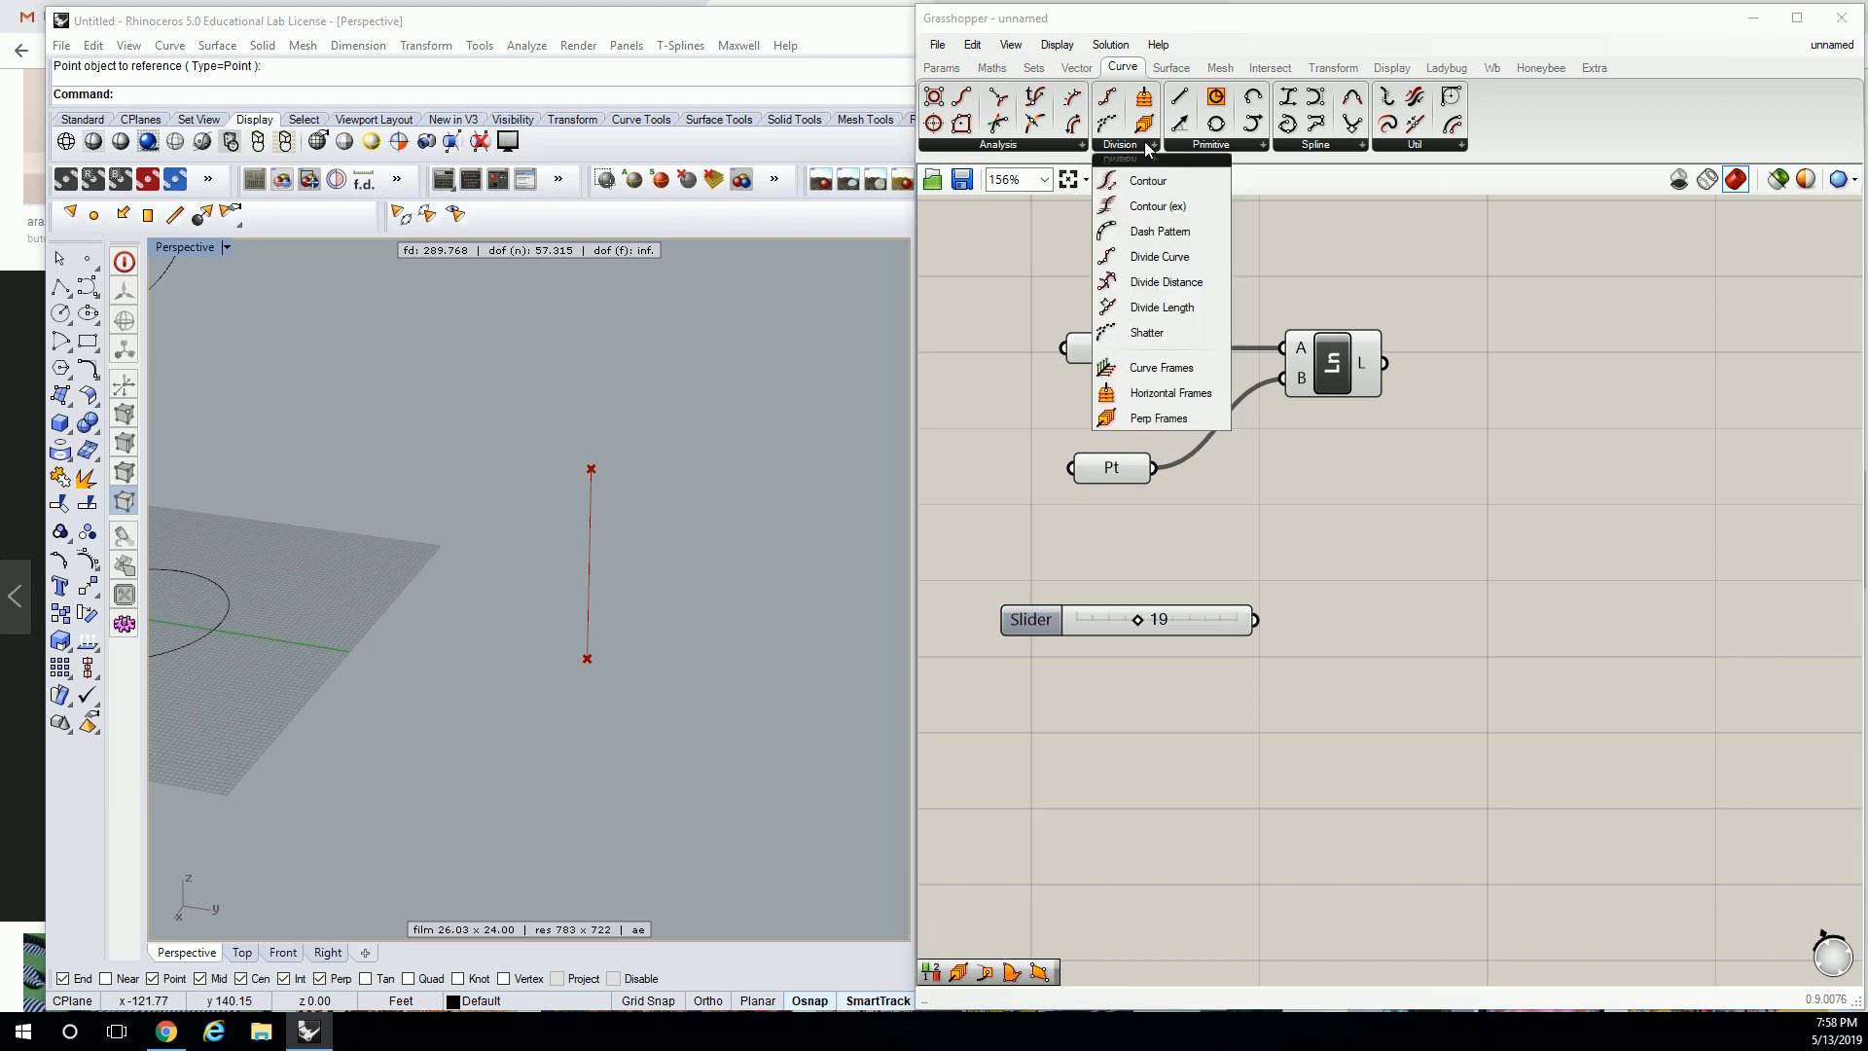
left_click_drag(1169, 418, 1518, 414)
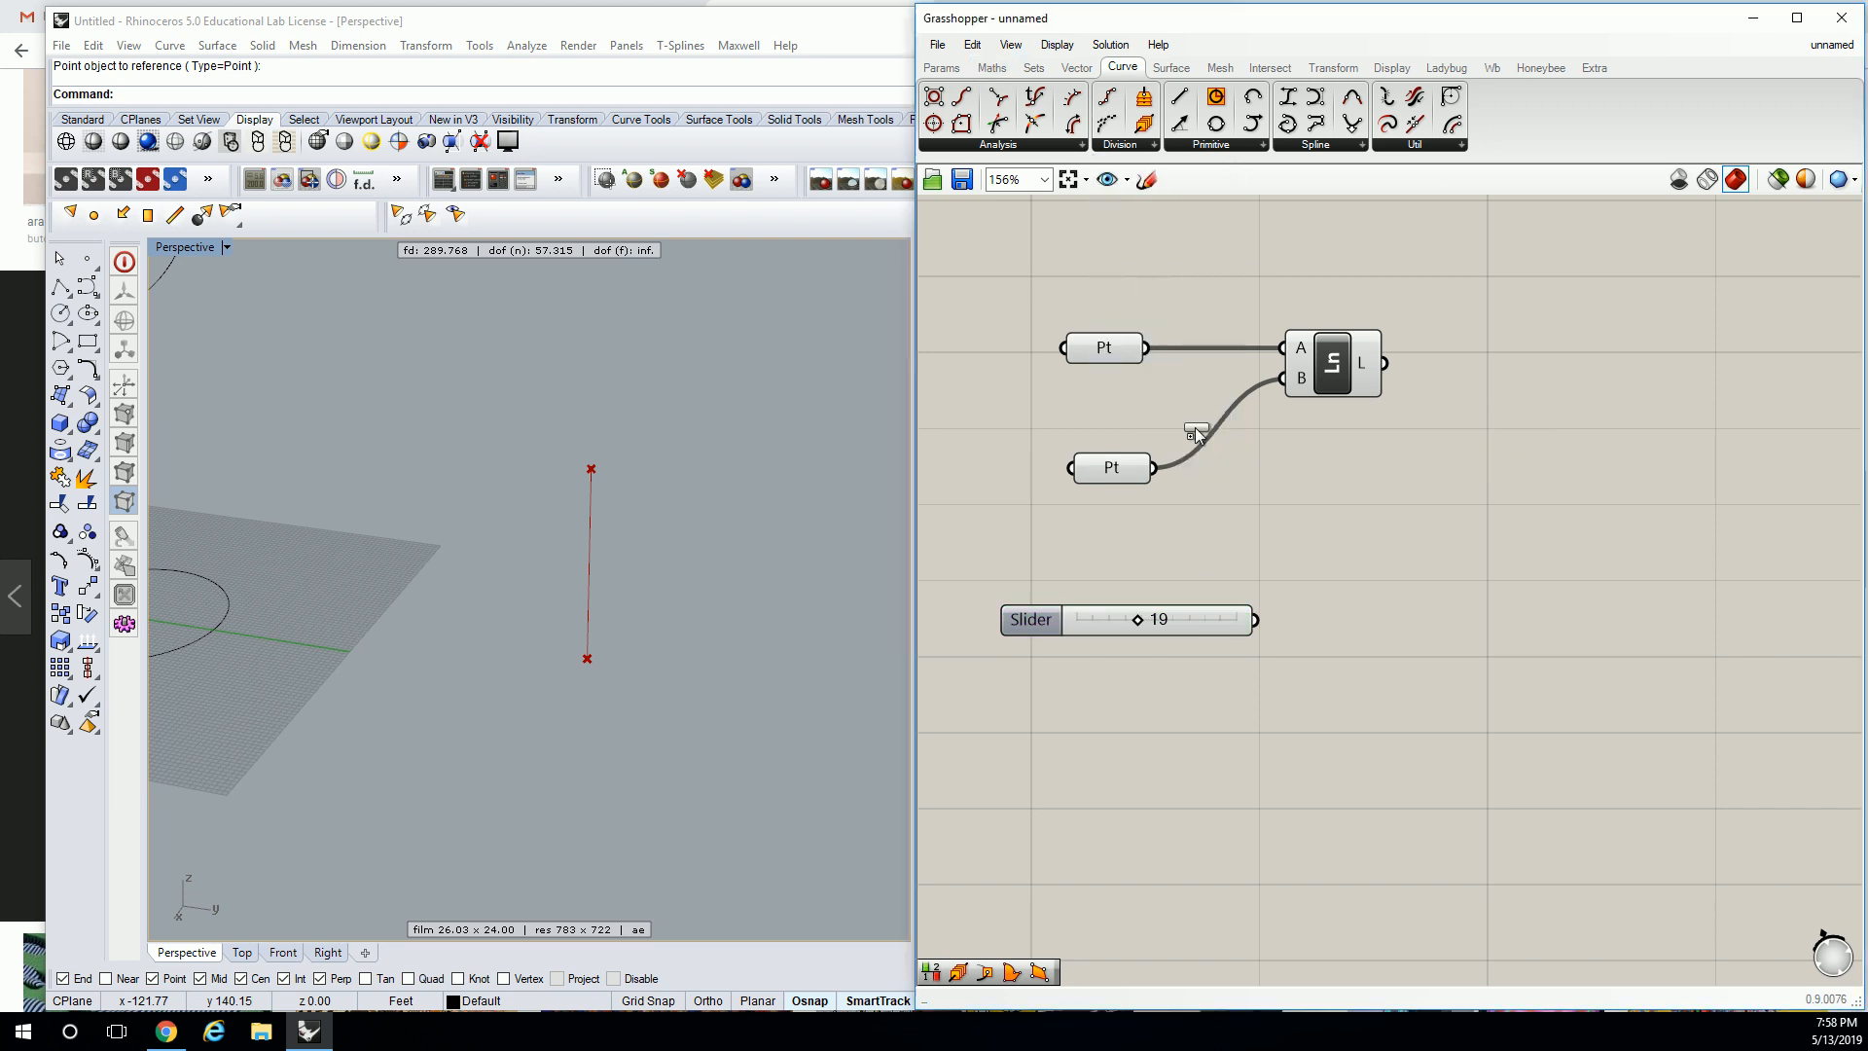
left_click_drag(1384, 363, 1468, 381)
left_click(1343, 481)
left_click_drag(1222, 648, 1446, 443)
left_click_drag(1186, 656, 1258, 583)
right_click_drag(843, 487, 670, 492)
scroll(583, 506, "up", 3)
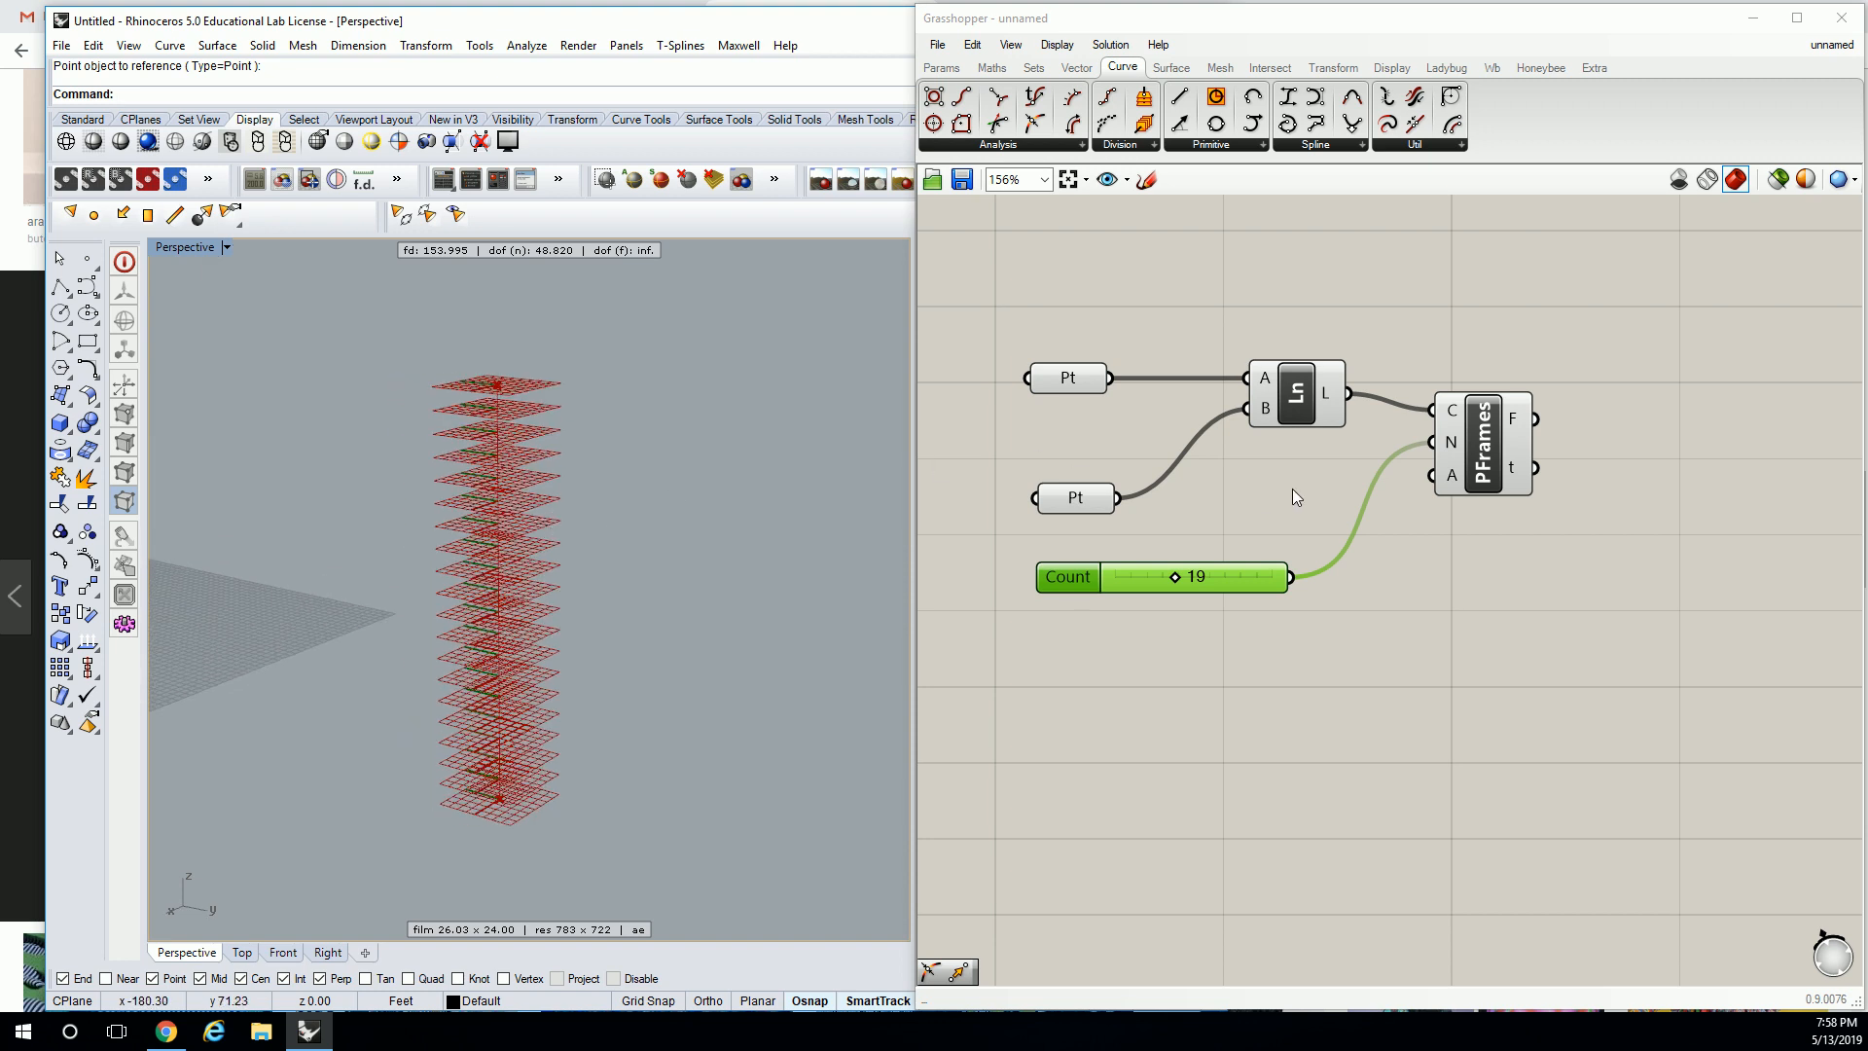
Place circles on the frames, with a copied slider of 19 as radius.
left_click_drag(1216, 124, 1749, 453)
left_click_drag(1535, 419, 1699, 436)
right_click_drag(1778, 454, 1674, 409)
left_click(1674, 409)
left_click_drag(1674, 408, 1686, 518, "alt")
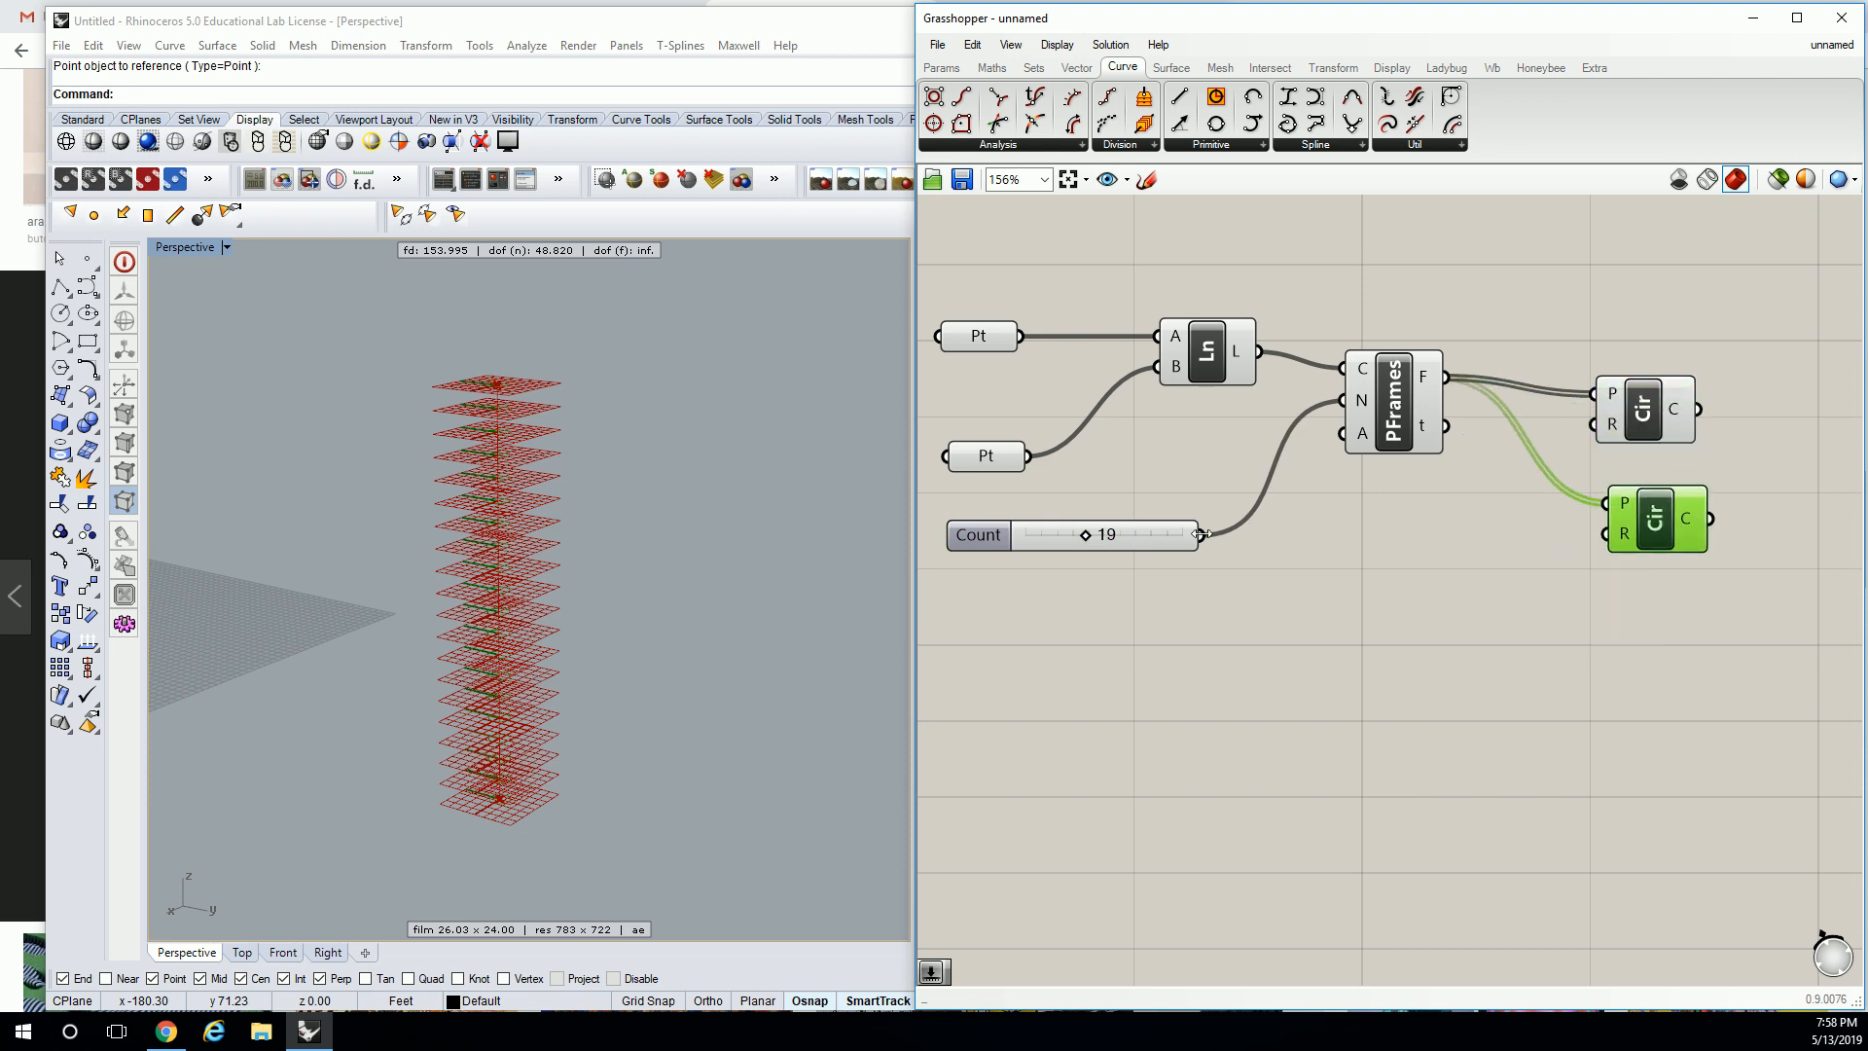
left_click(1169, 537)
left_click_drag(1170, 537, 1499, 593, "alt")
left_click_drag(1600, 549, 1603, 535)
right_click_drag(755, 379, 707, 442)
Delete the unused Circle component and line the remaining one up with the frames.
left_click(1497, 334)
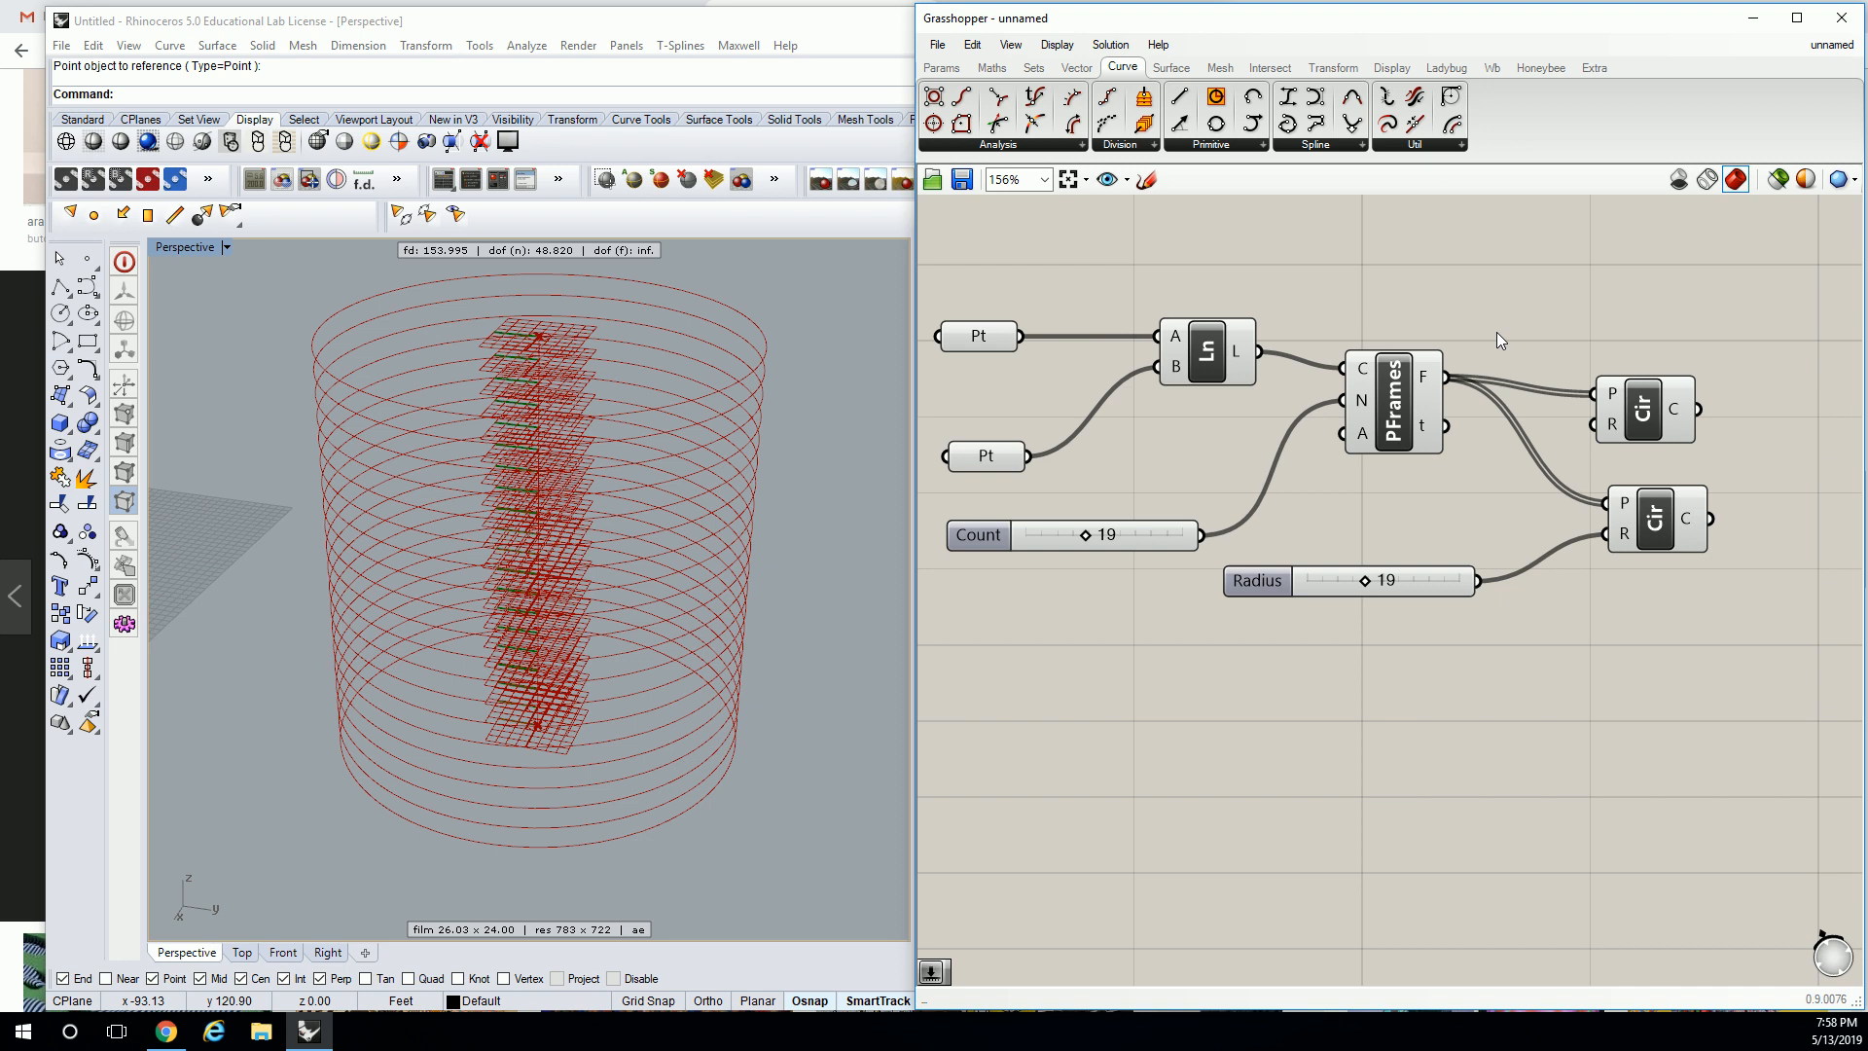
right_click_drag(1537, 292, 1421, 278)
left_click(1527, 406)
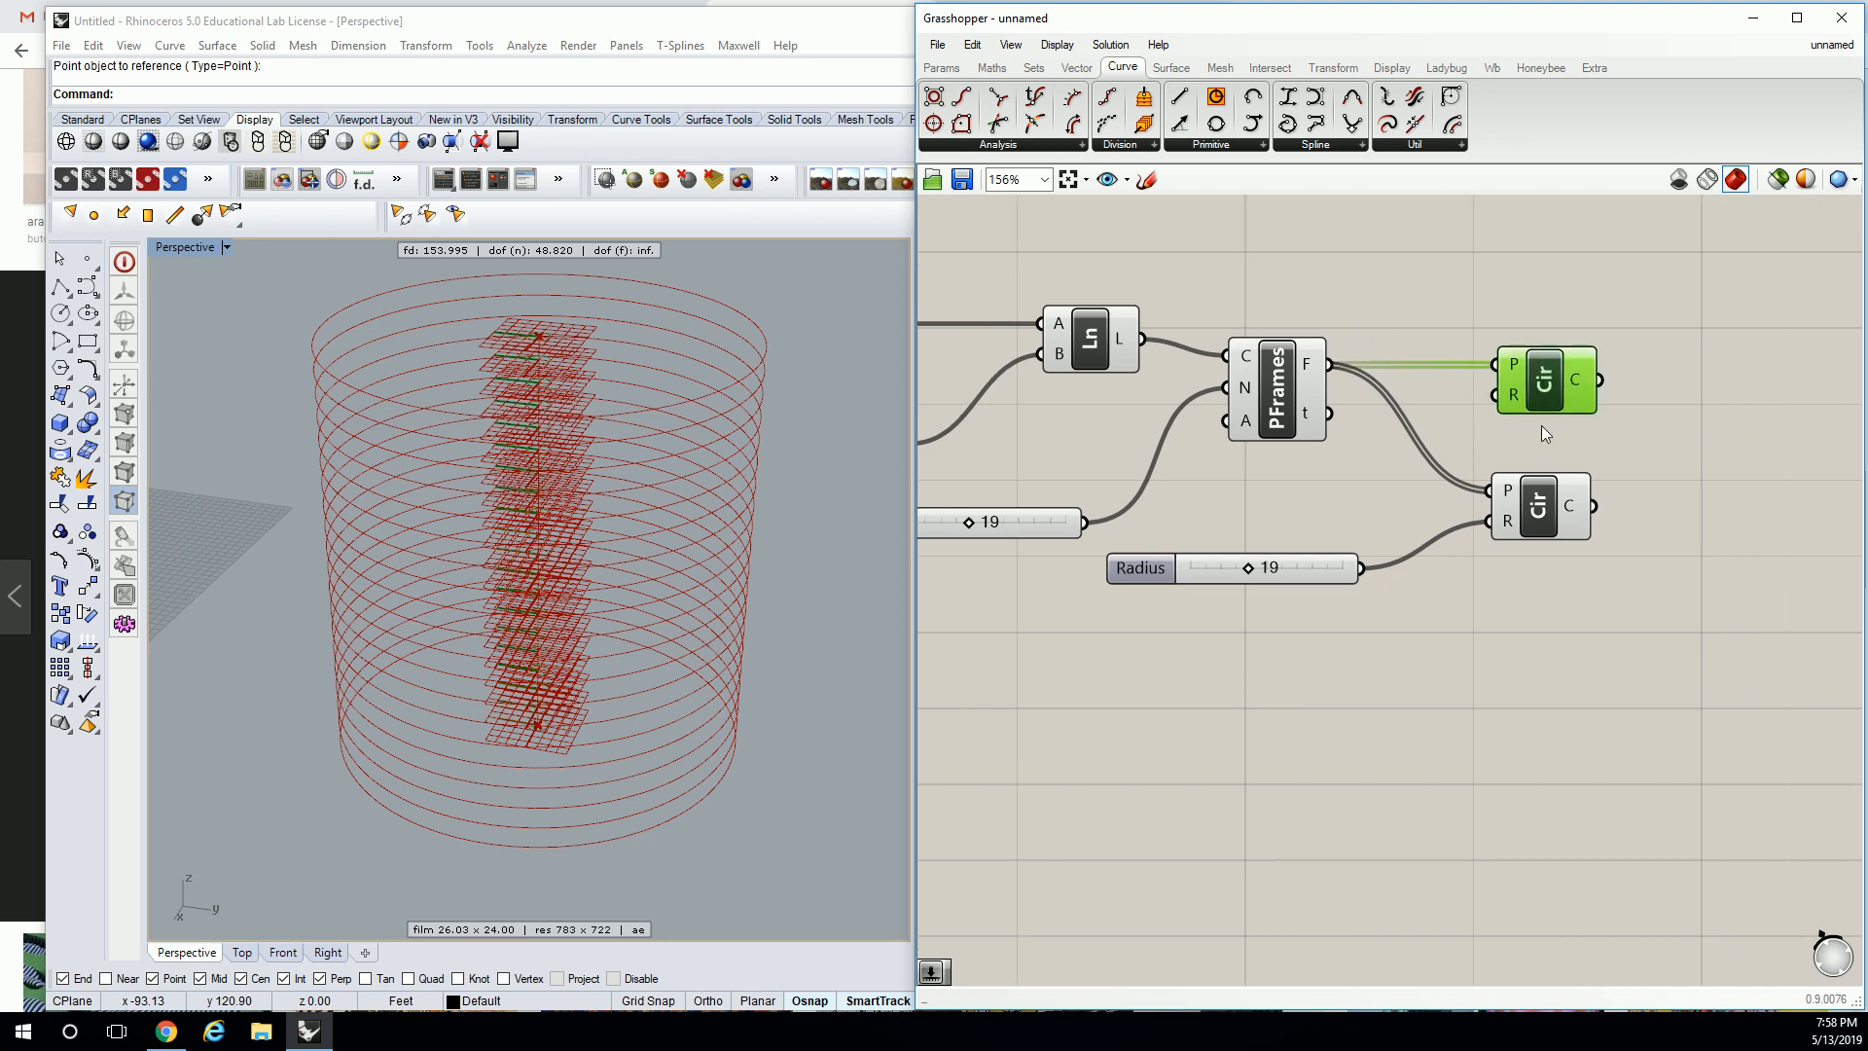
key("Delete")
left_click_drag(1529, 525, 1508, 399)
left_click(1423, 249)
left_click(1500, 375)
left_click(1413, 274)
Feed the circles into a Divide Curve component to get points around each ring.
mouse_move(1558, 391)
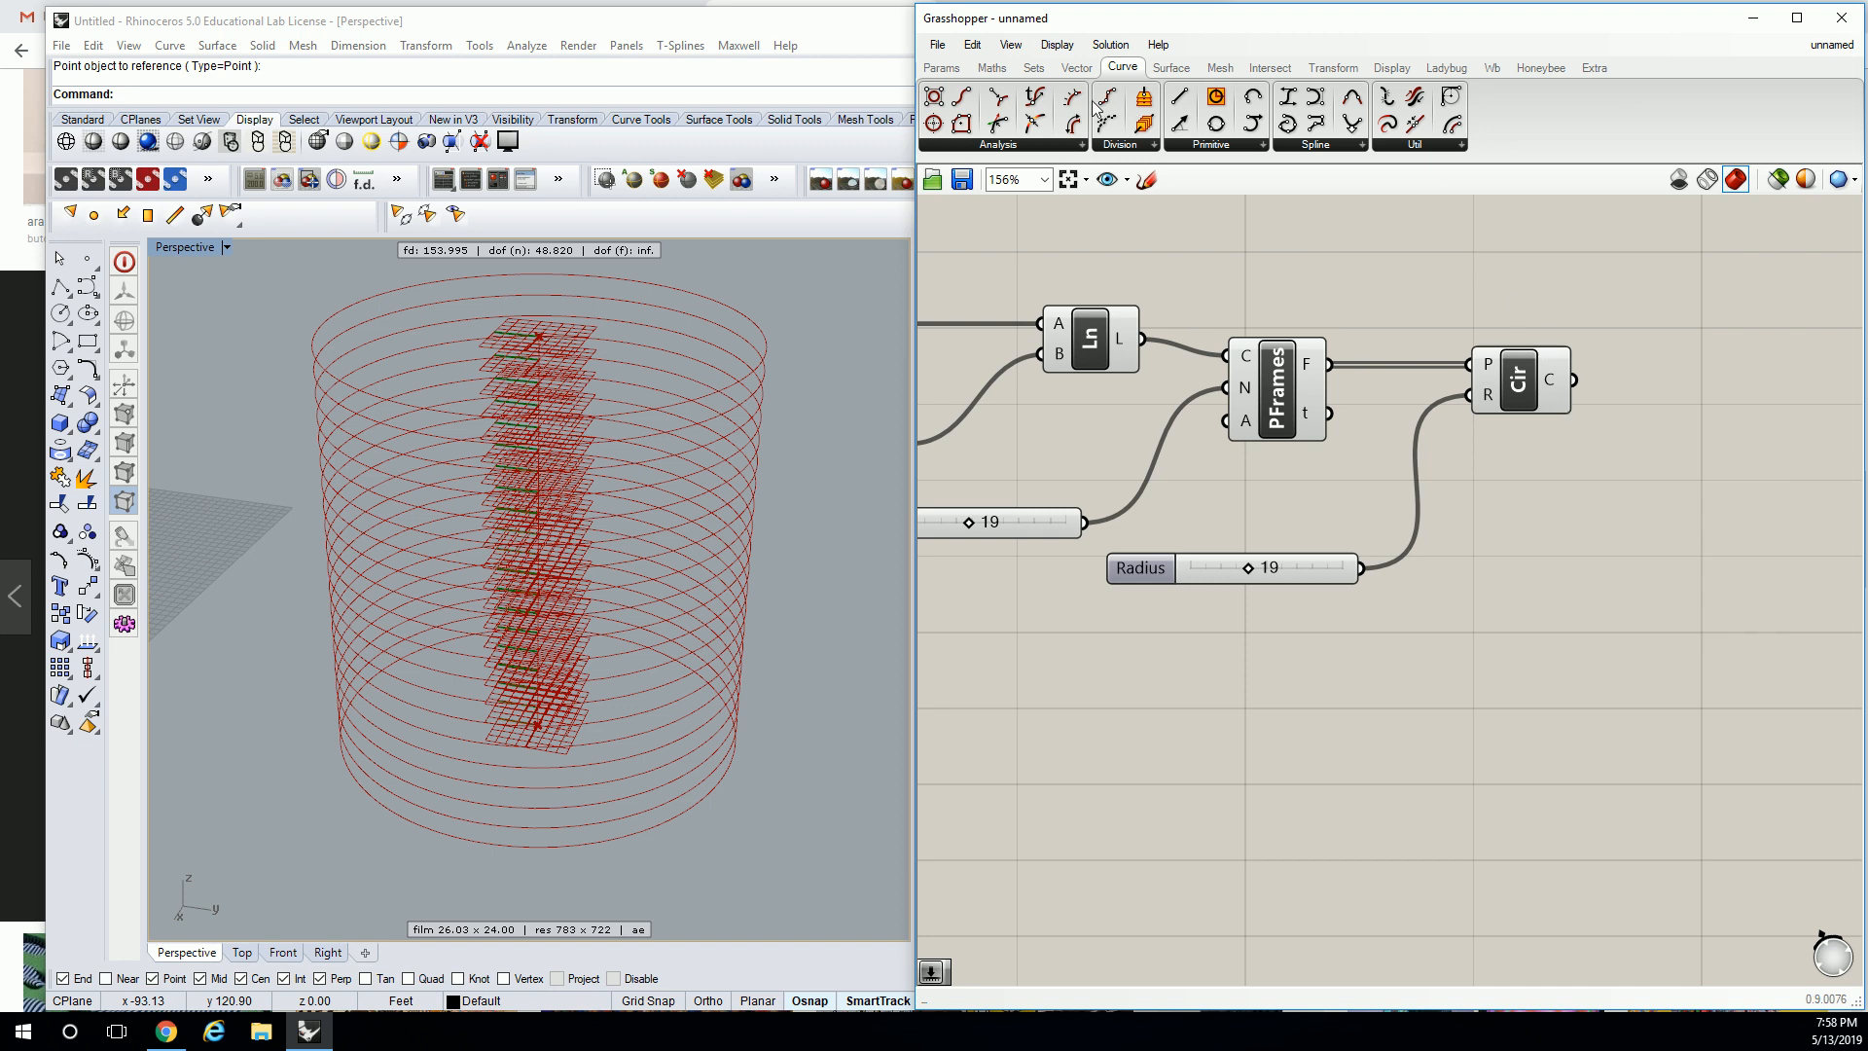
left_click_drag(1144, 96, 1695, 384)
left_click_drag(1573, 381, 1644, 356)
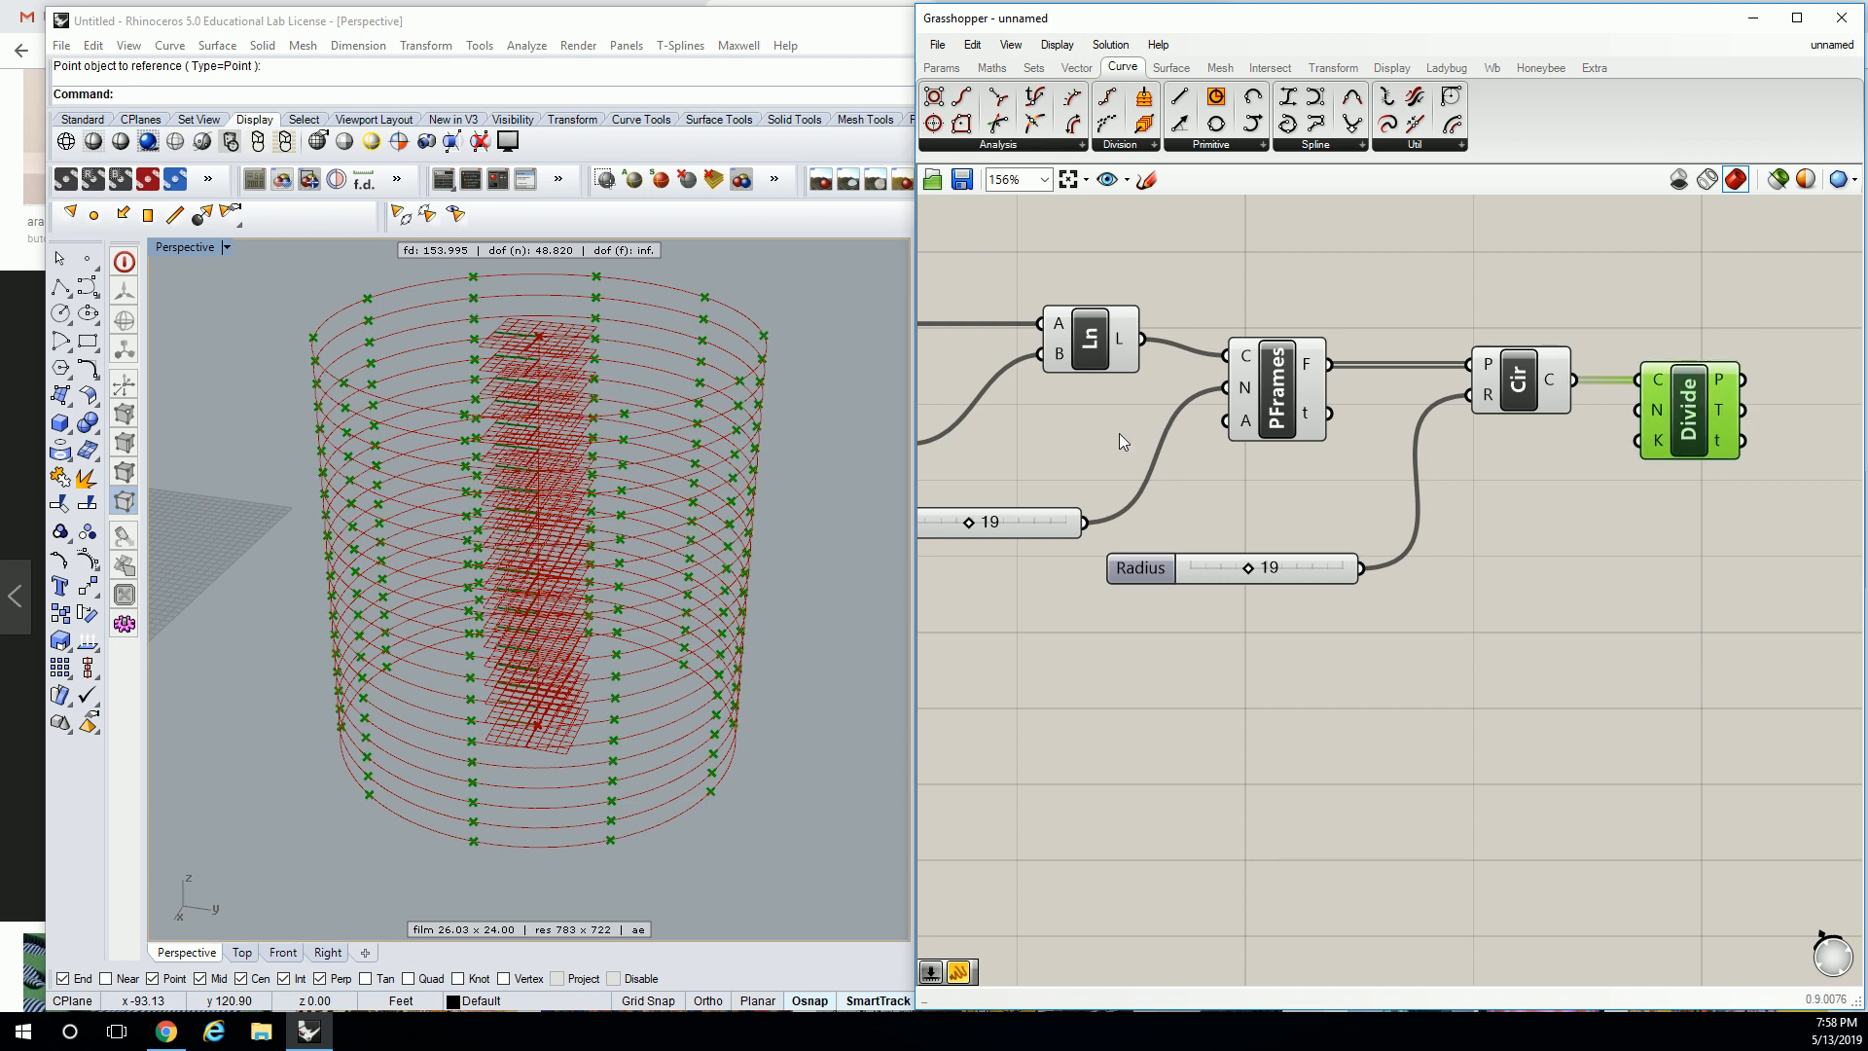
right_click_drag(794, 447, 799, 484)
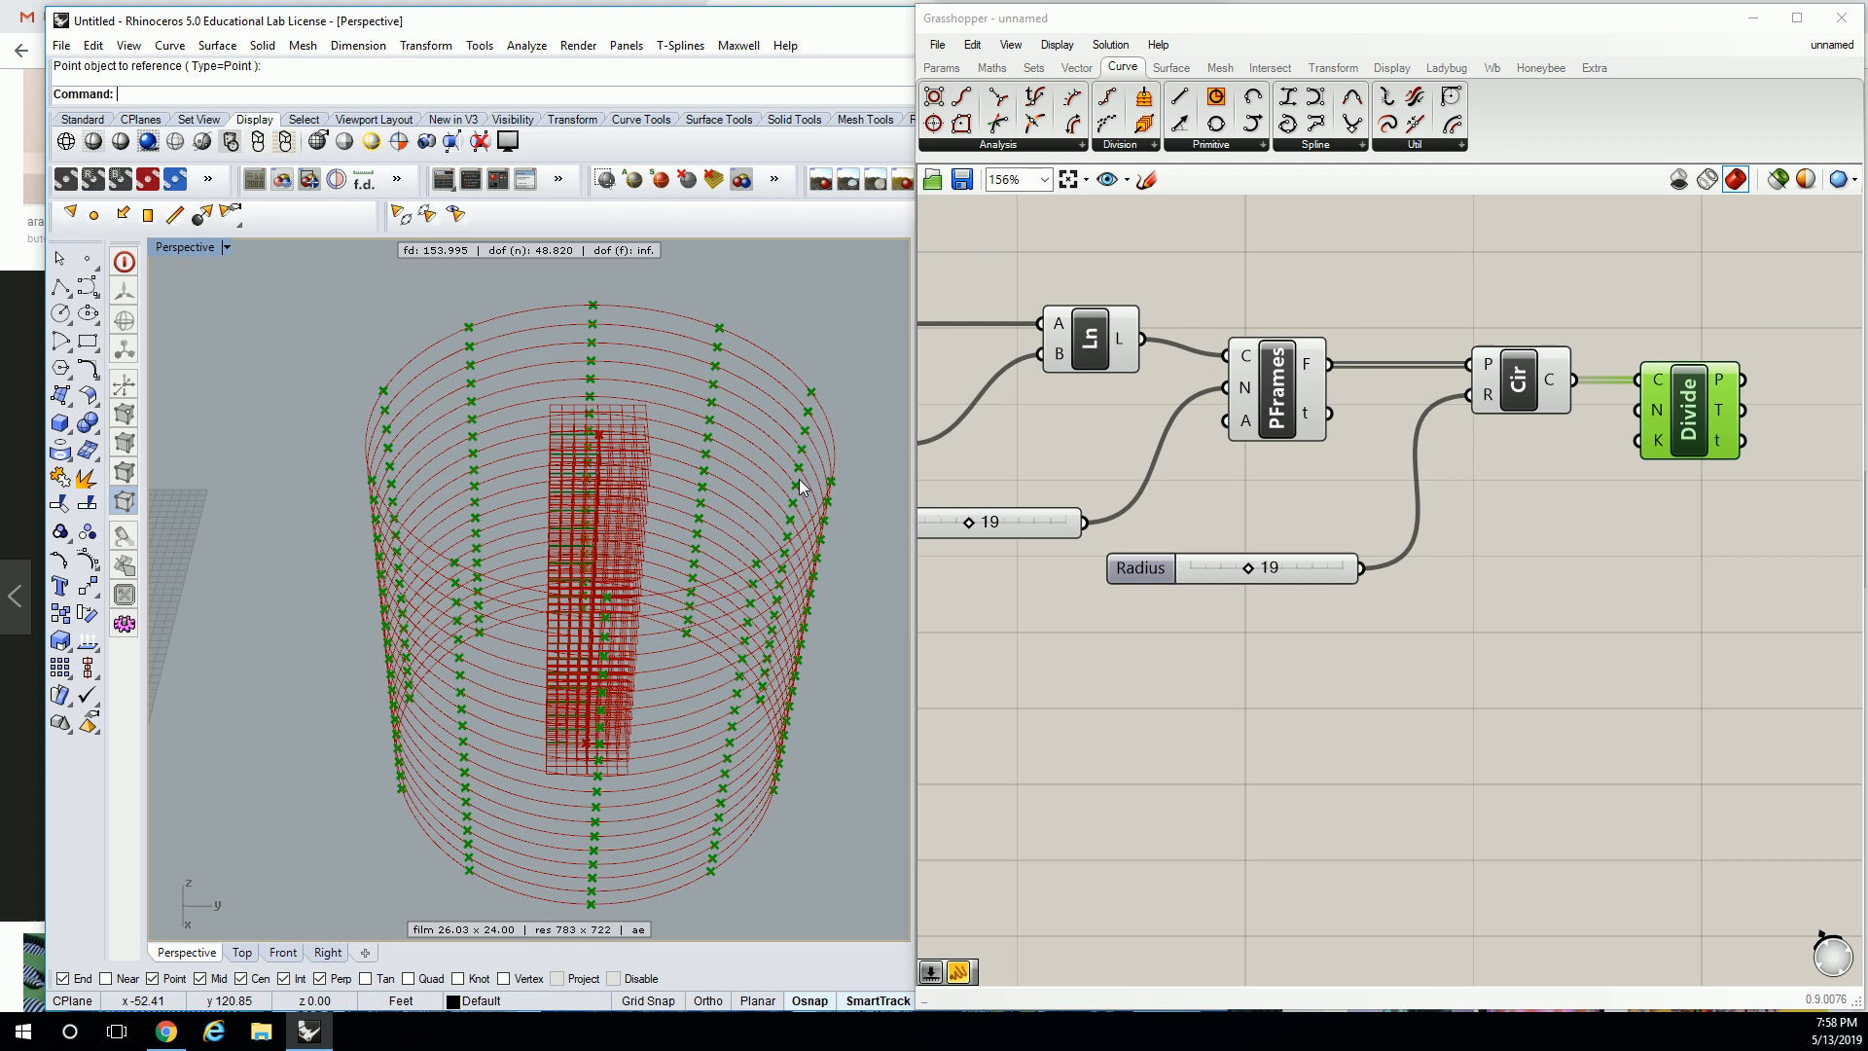
left_click(1257, 216)
right_click_drag(1736, 230, 1263, 286)
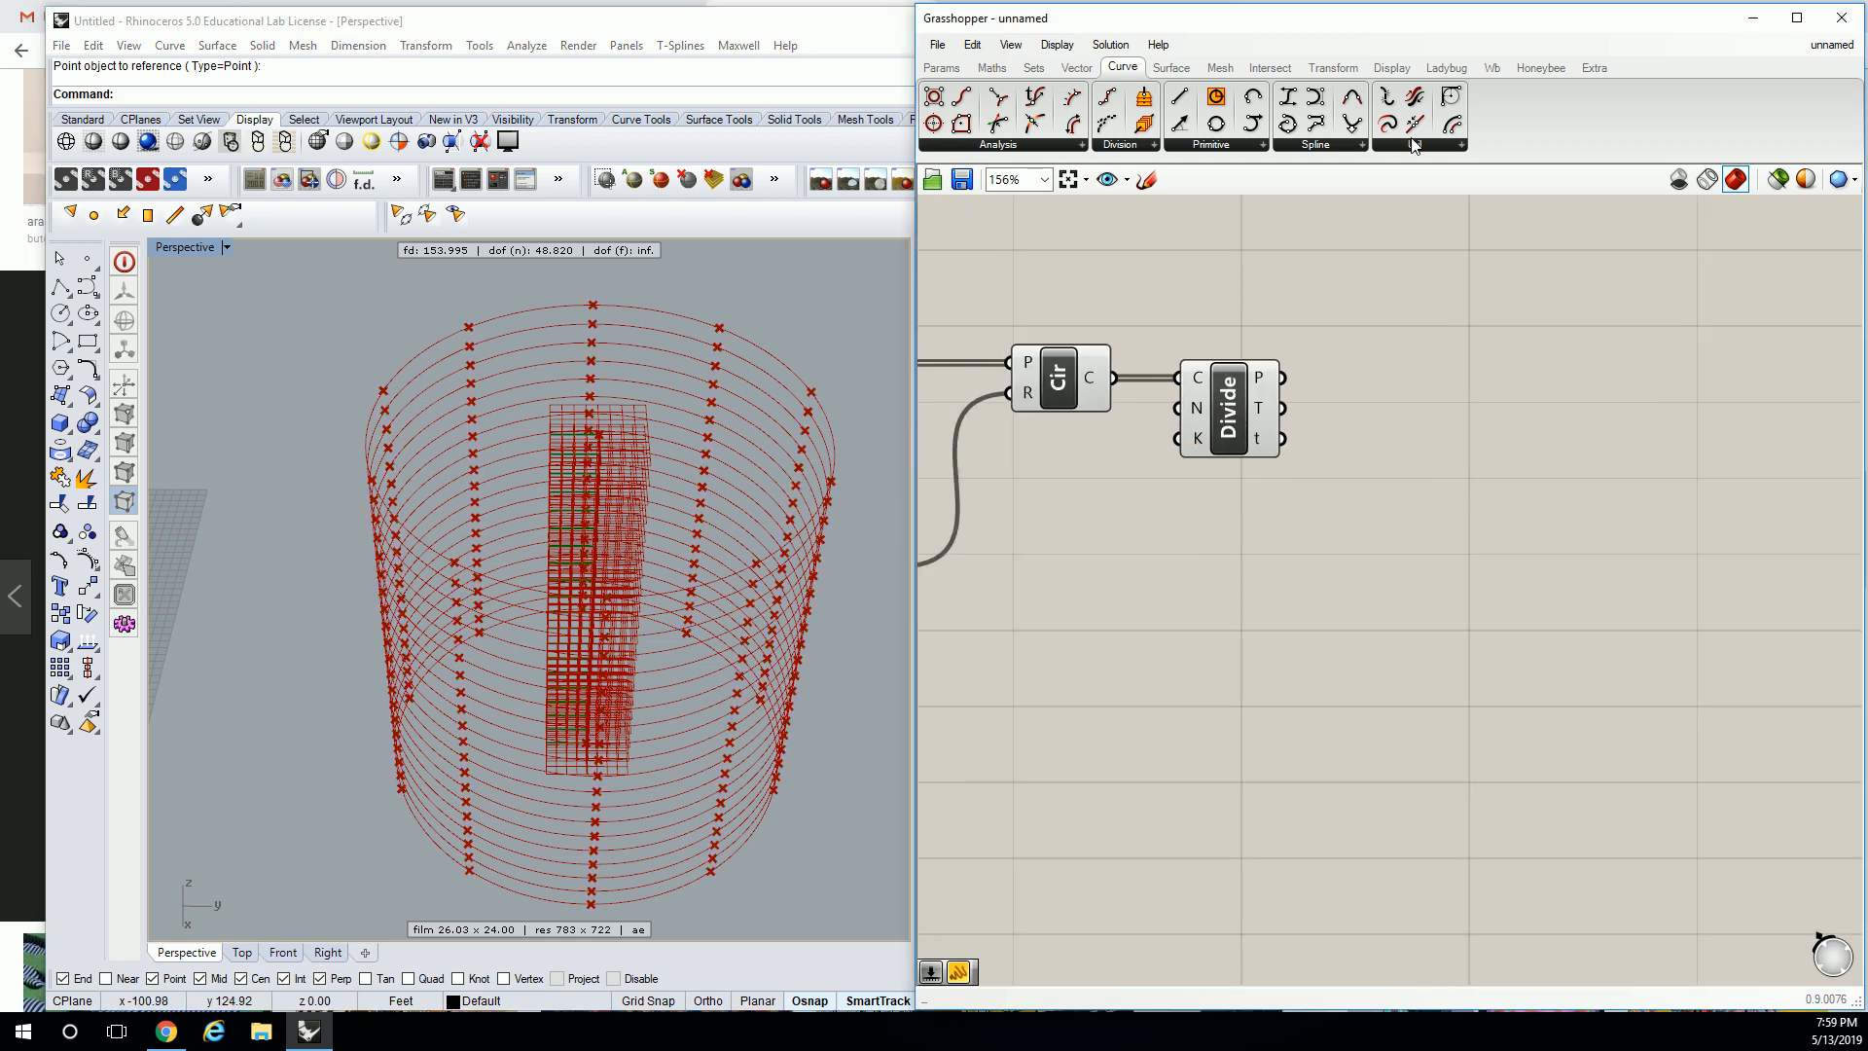
Add a Point List labelling the divided points, with a Size slider set to 4.
left_click(1393, 66)
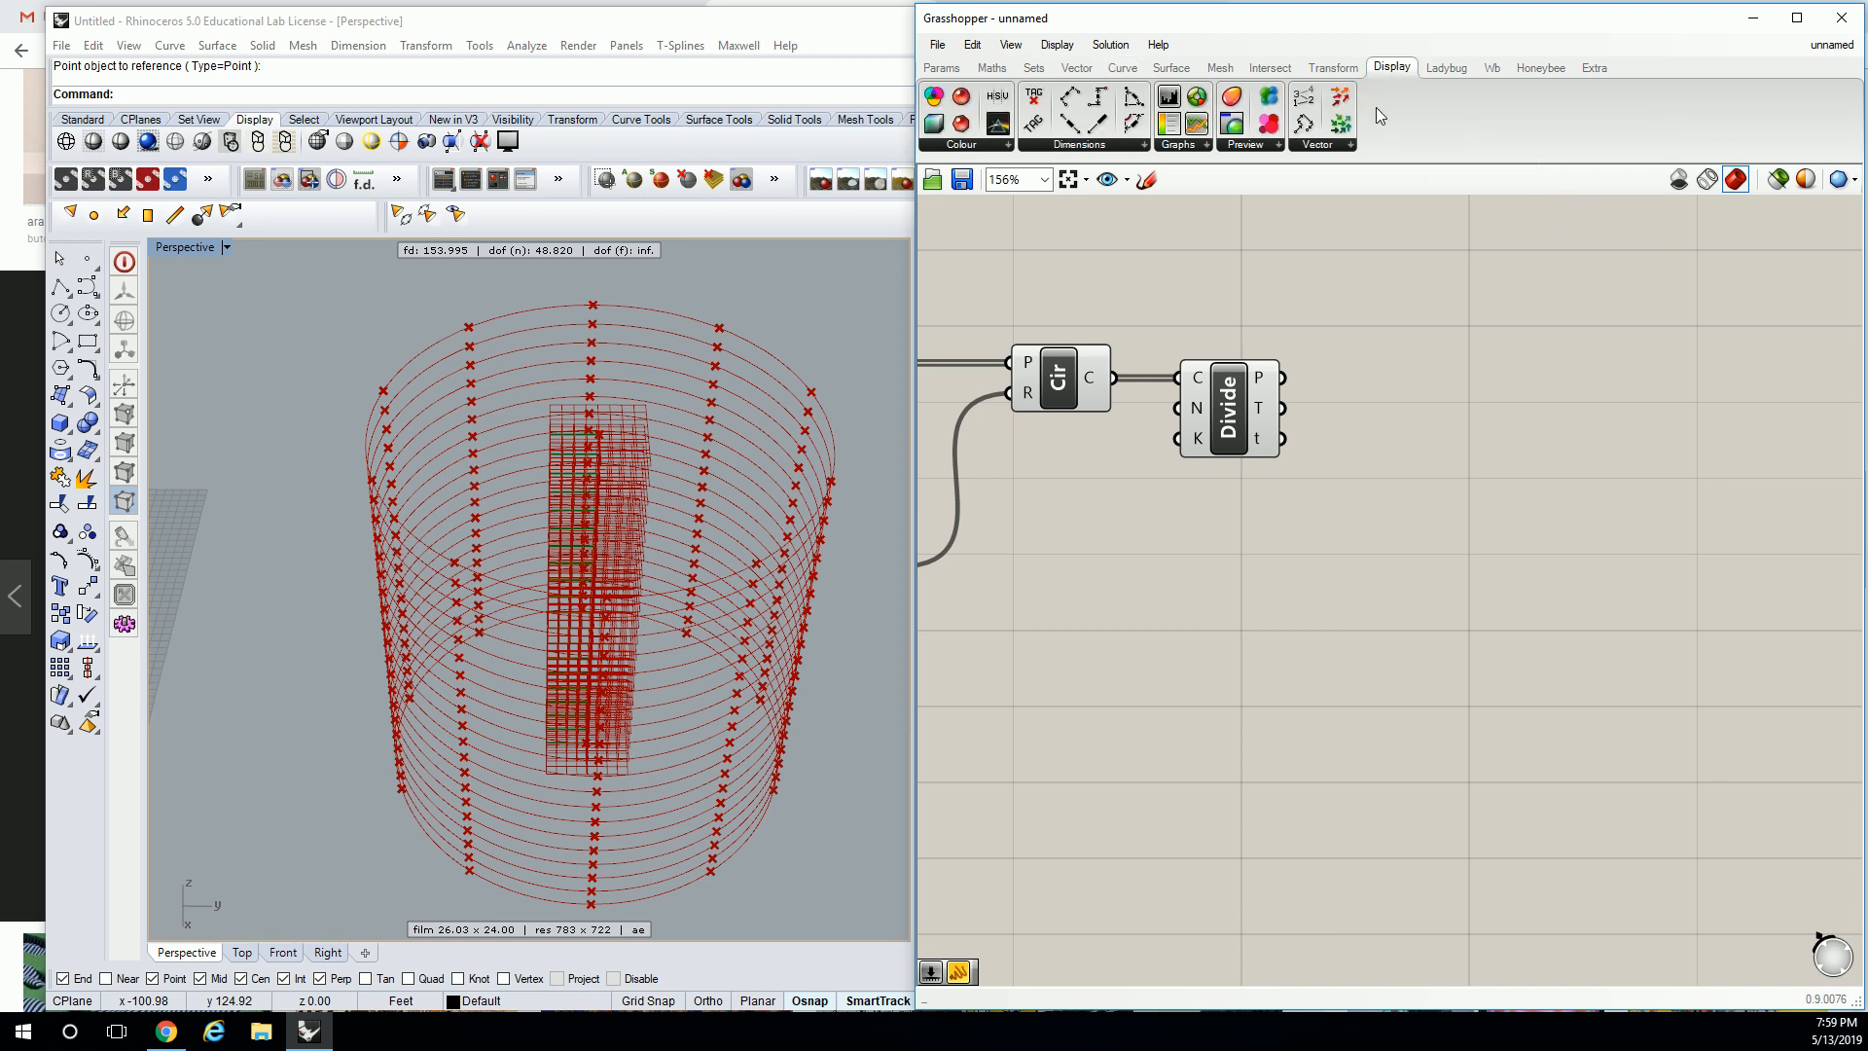
left_click_drag(1304, 95, 1434, 341)
left_click_drag(1283, 380, 1397, 323)
double_click(1275, 294)
type("0<50")
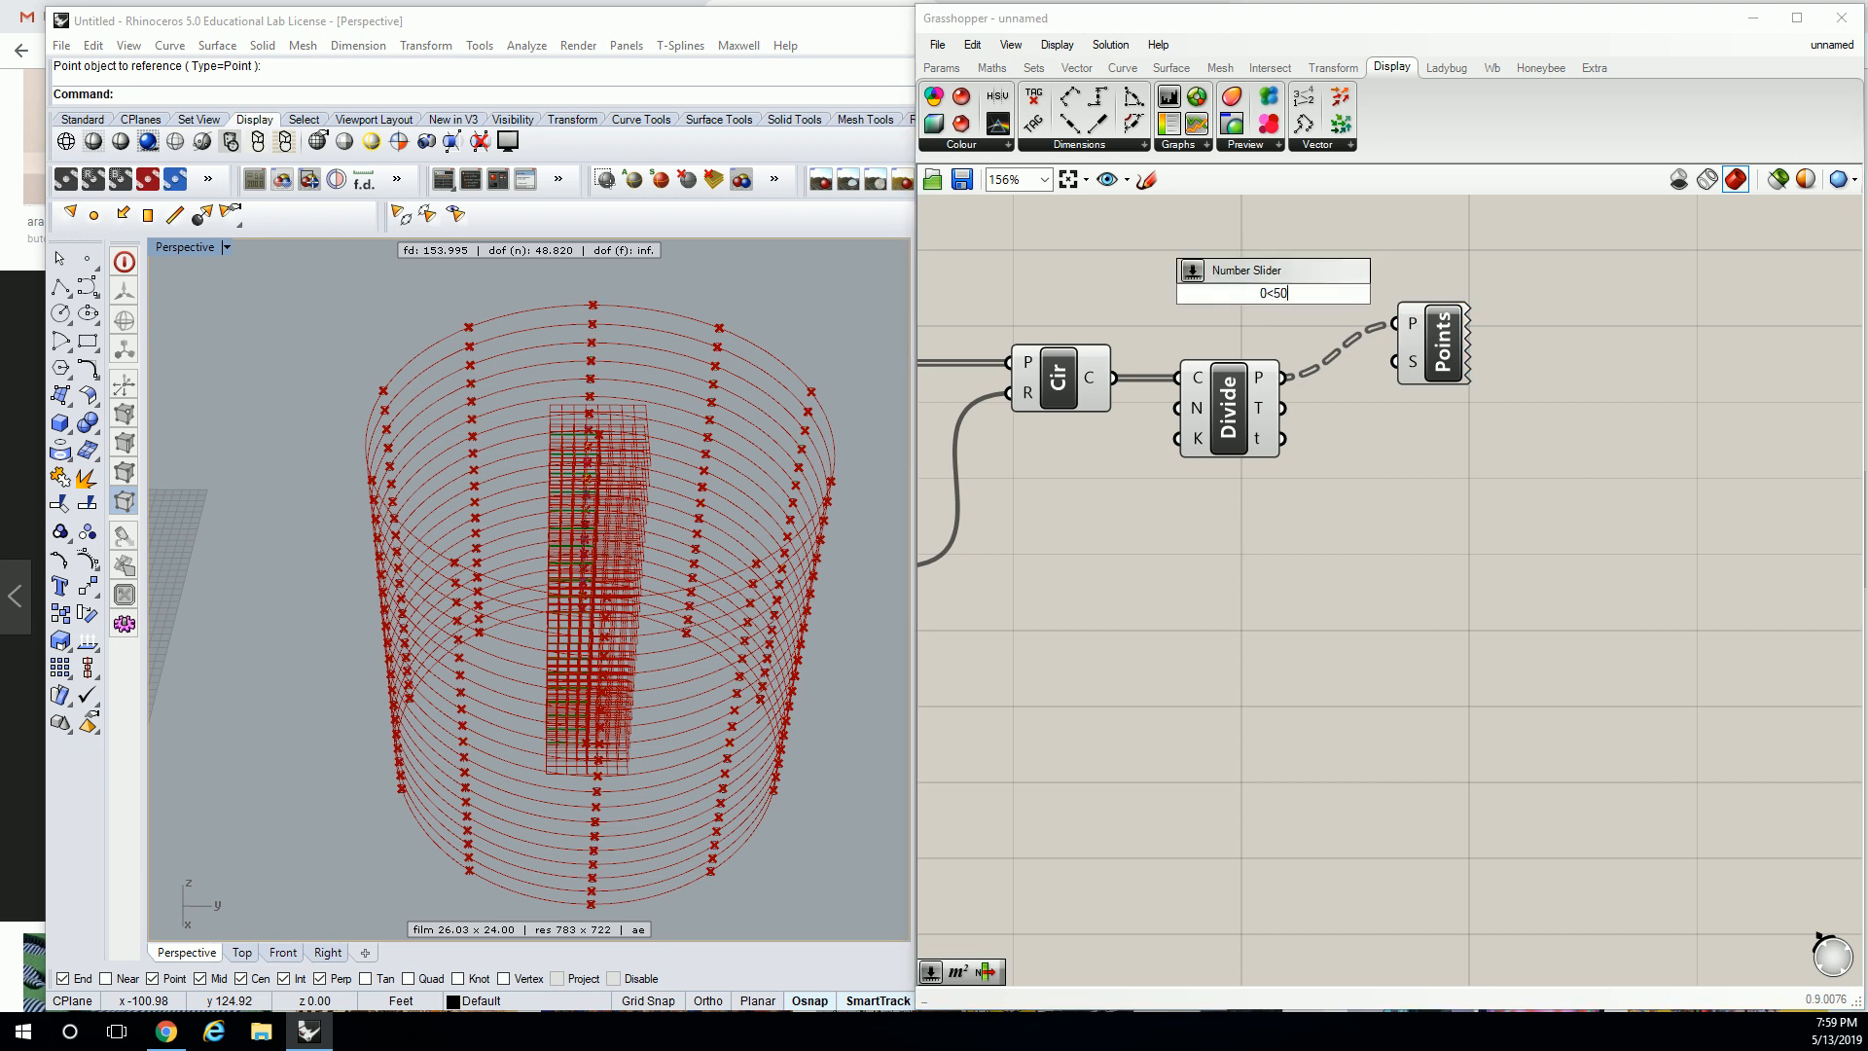
key("Return")
left_click_drag(1337, 310, 1396, 361)
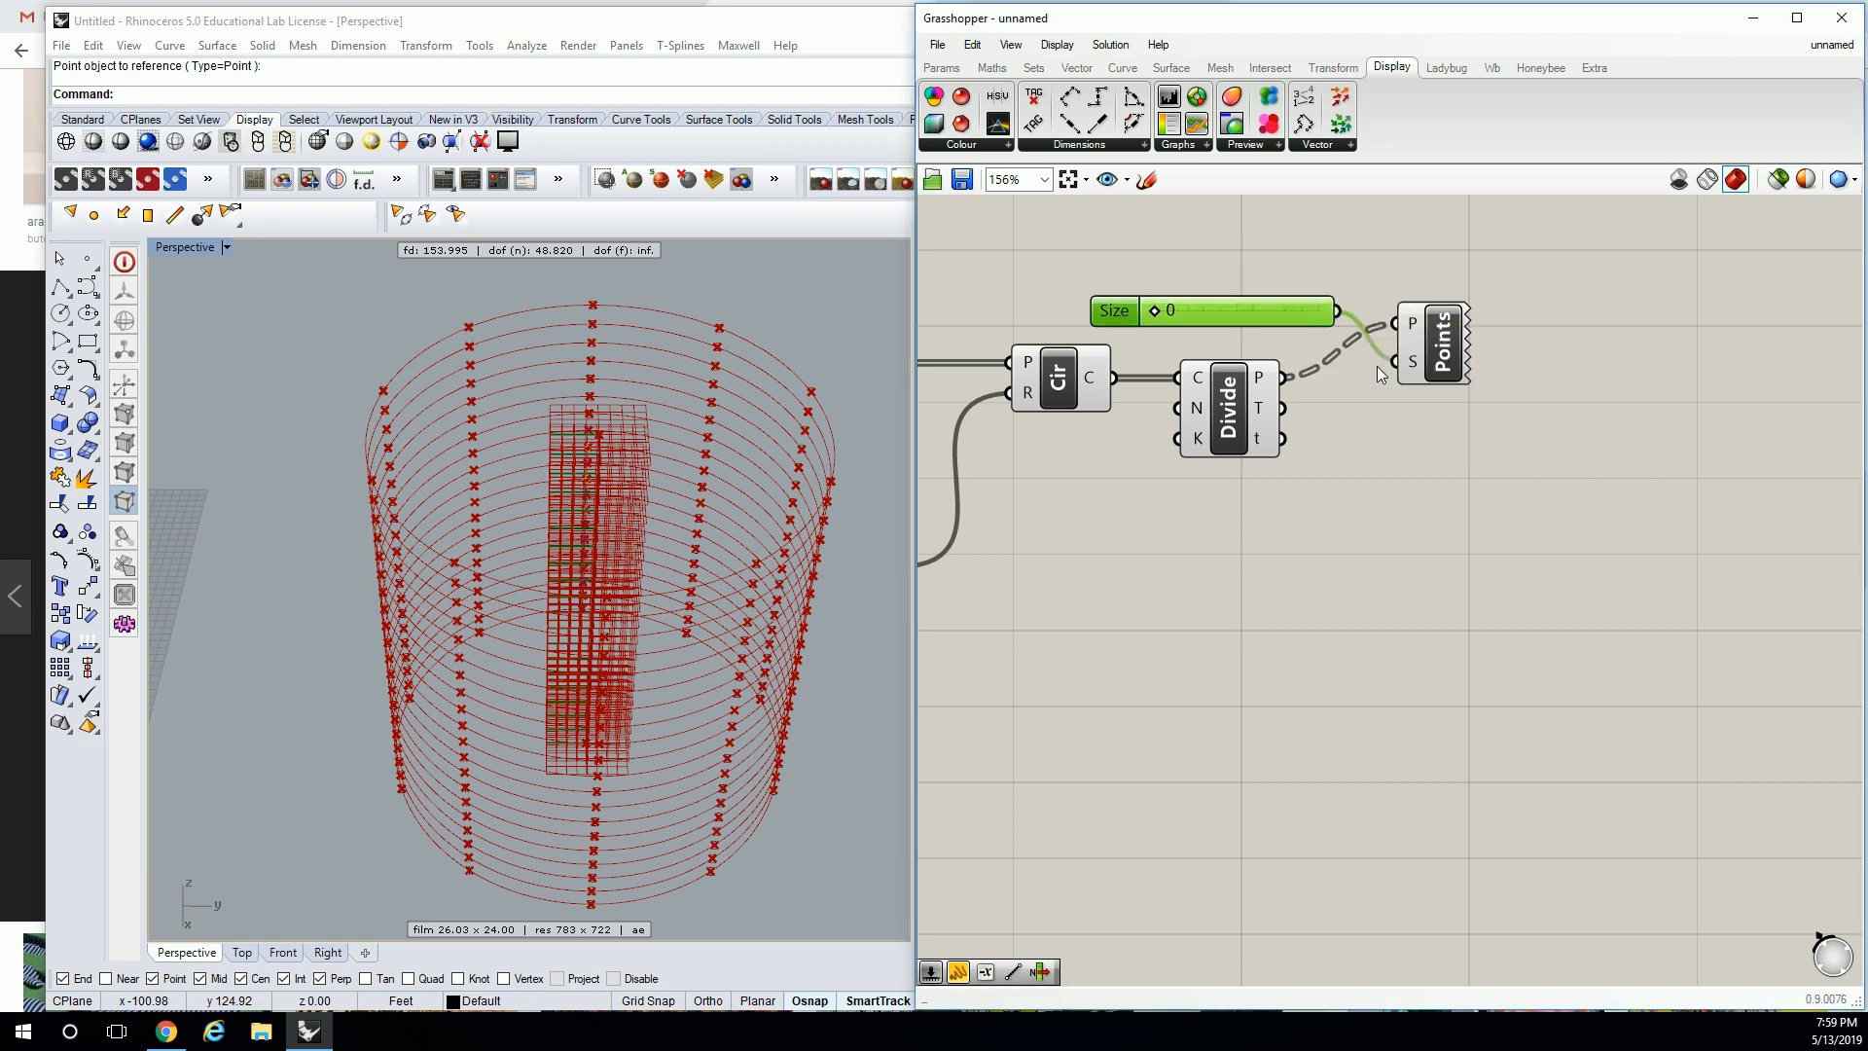
left_click_drag(1157, 315, 1167, 313)
right_click_drag(668, 471, 609, 470)
scroll(634, 463, "up", 3)
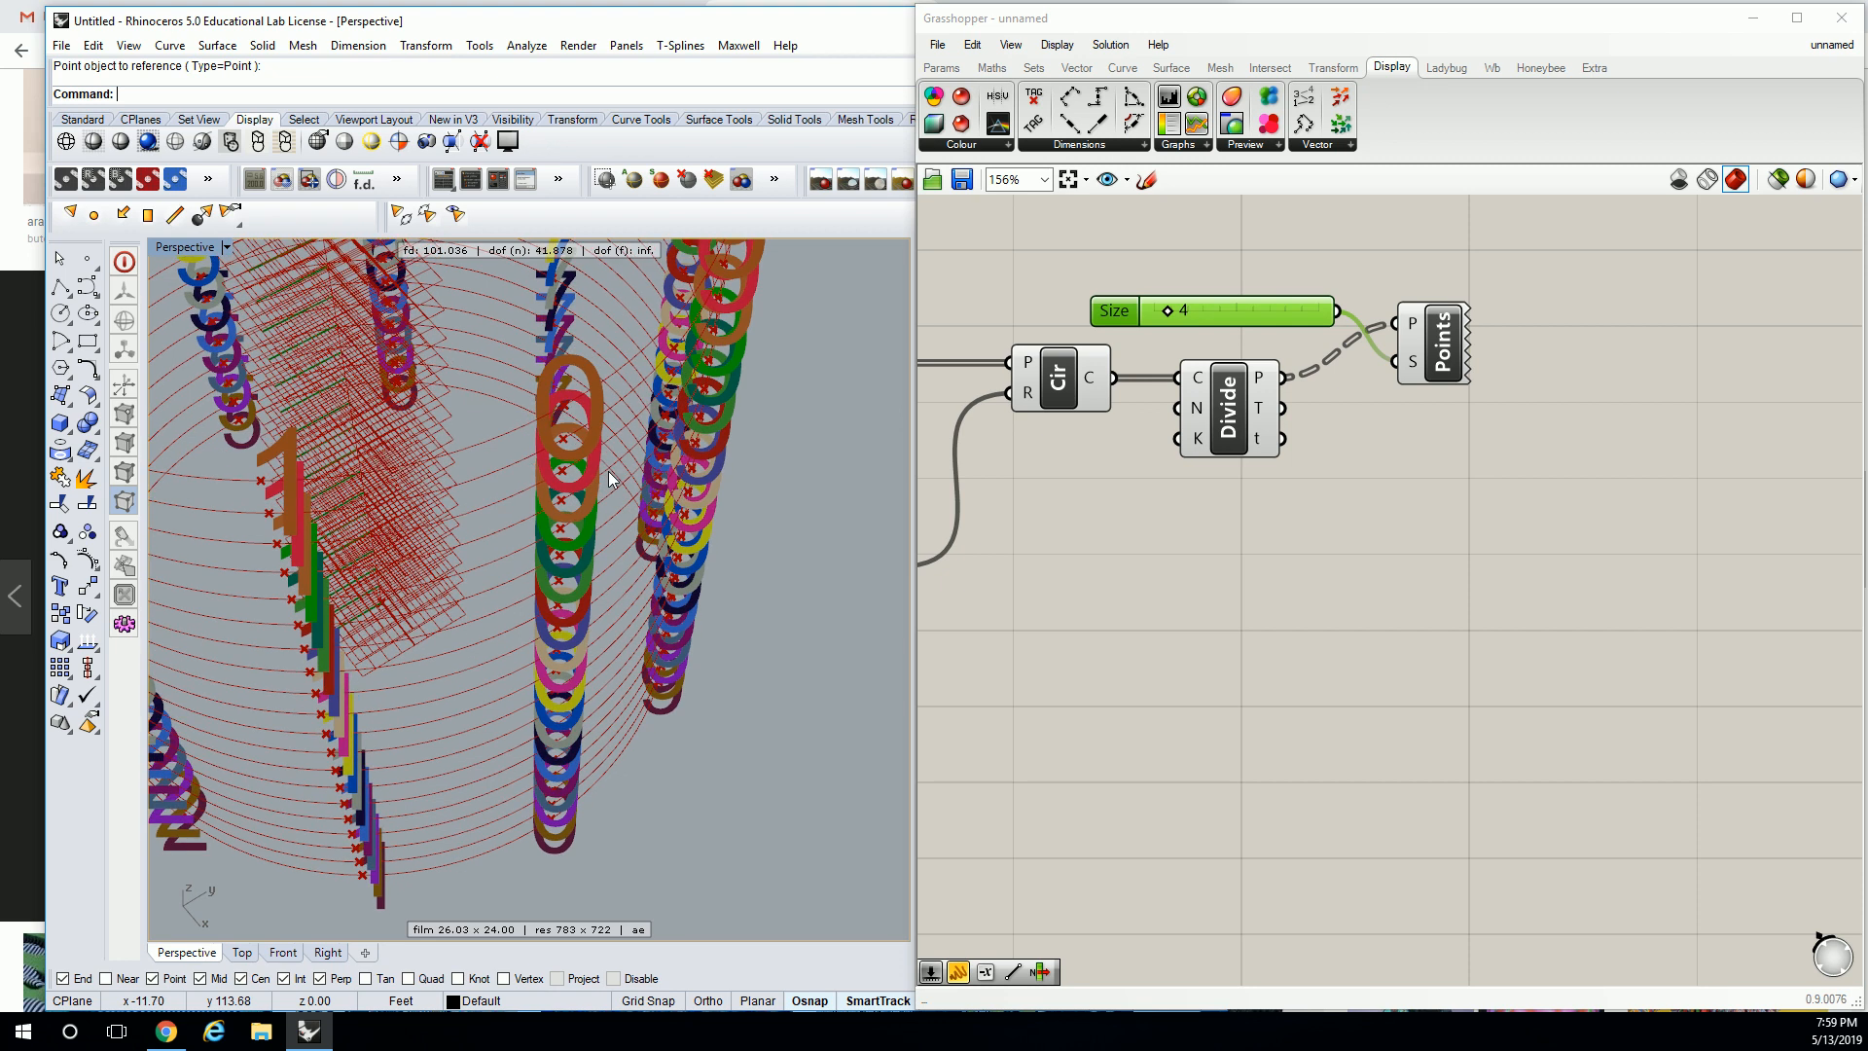
Disable preview of the Size slider and Point List, and move them up-right.
left_click_drag(1544, 251, 1332, 321)
middle_click(1404, 328)
left_click(1466, 275)
right_click_drag(667, 441, 579, 452)
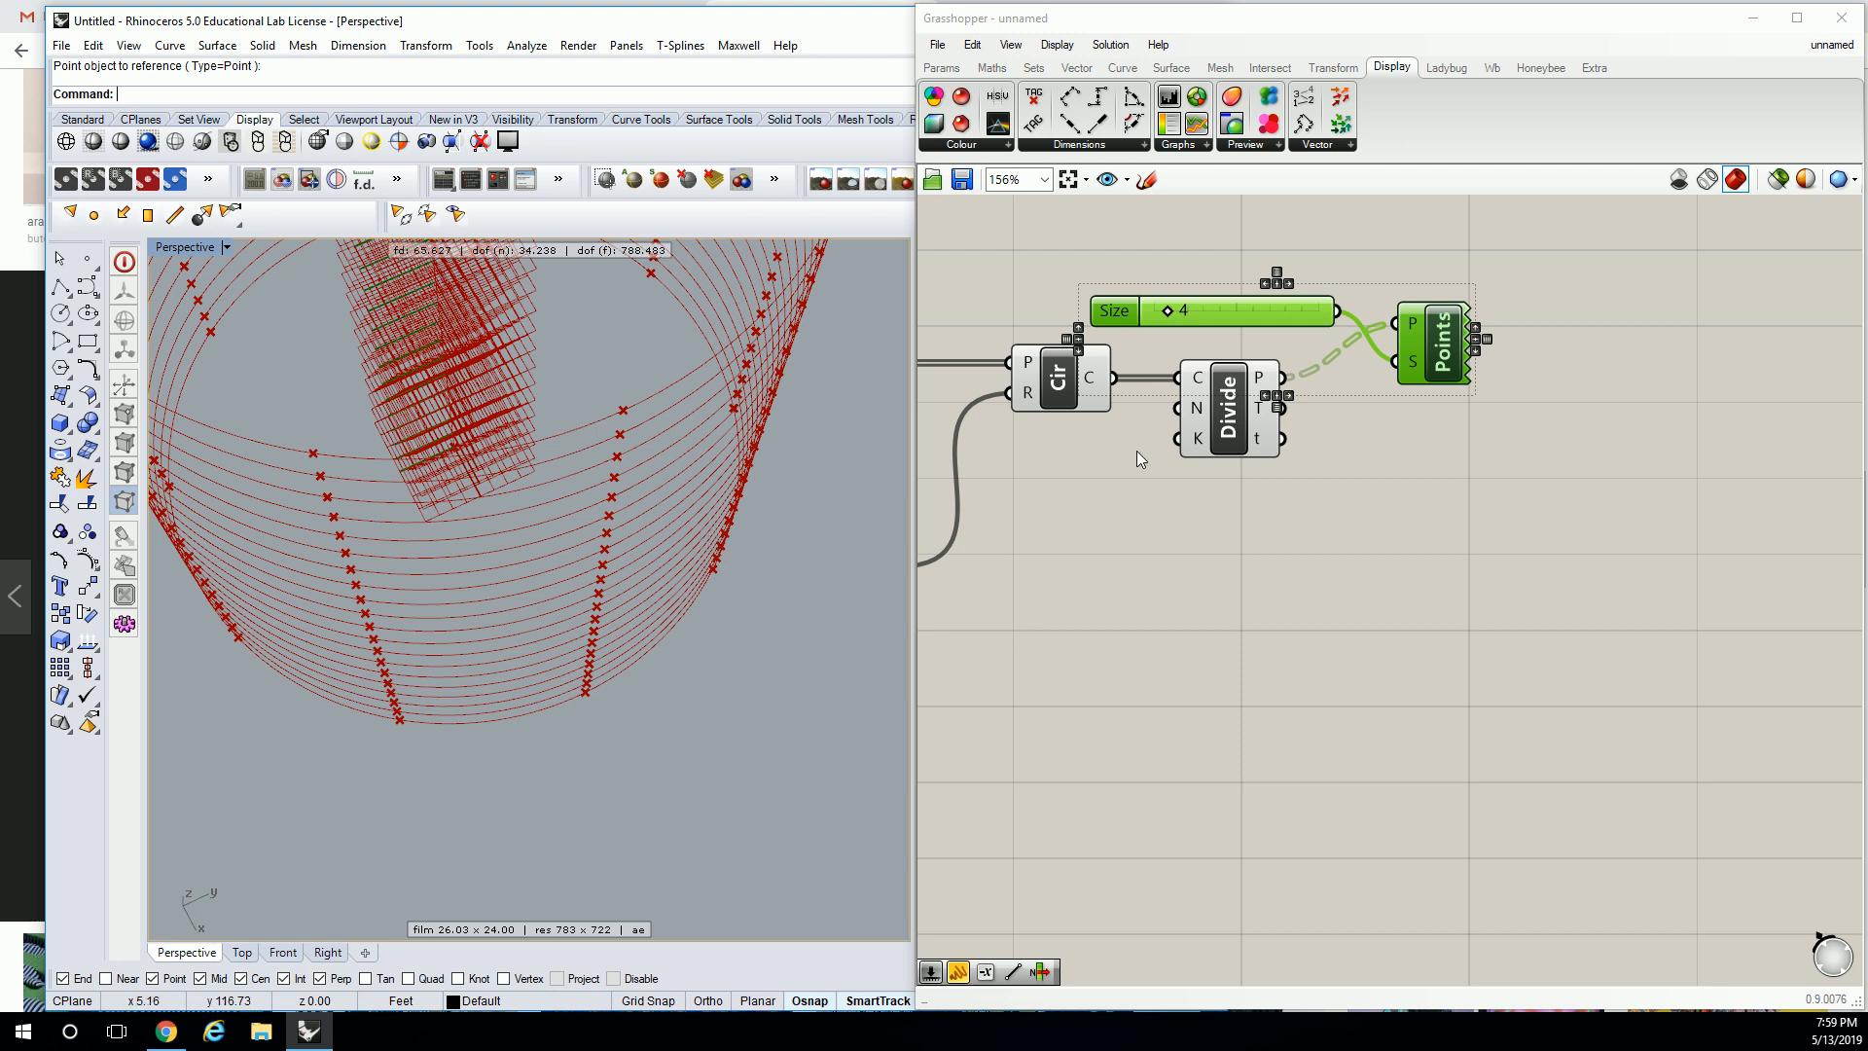
left_click_drag(1425, 341, 1456, 256)
right_click_drag(1451, 250, 1411, 481)
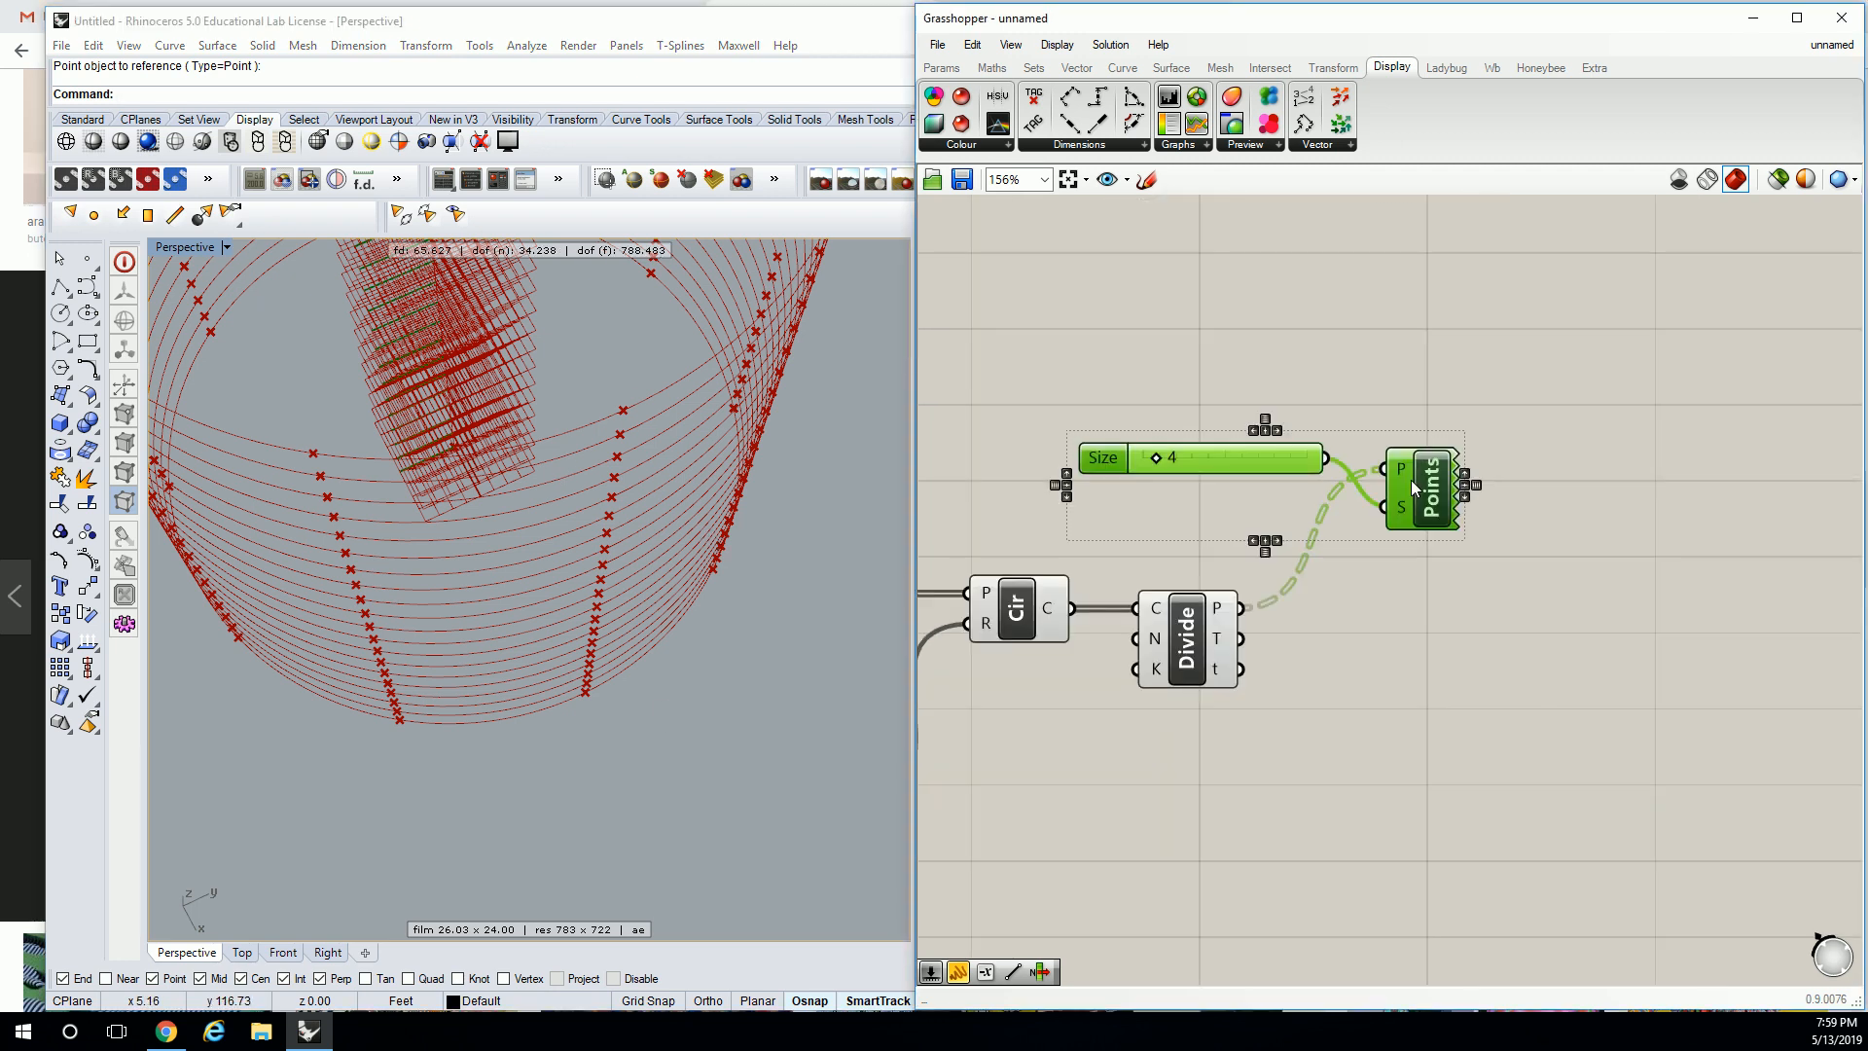
Add a List Item component with the Divide points wired into its list input.
left_click(1325, 271)
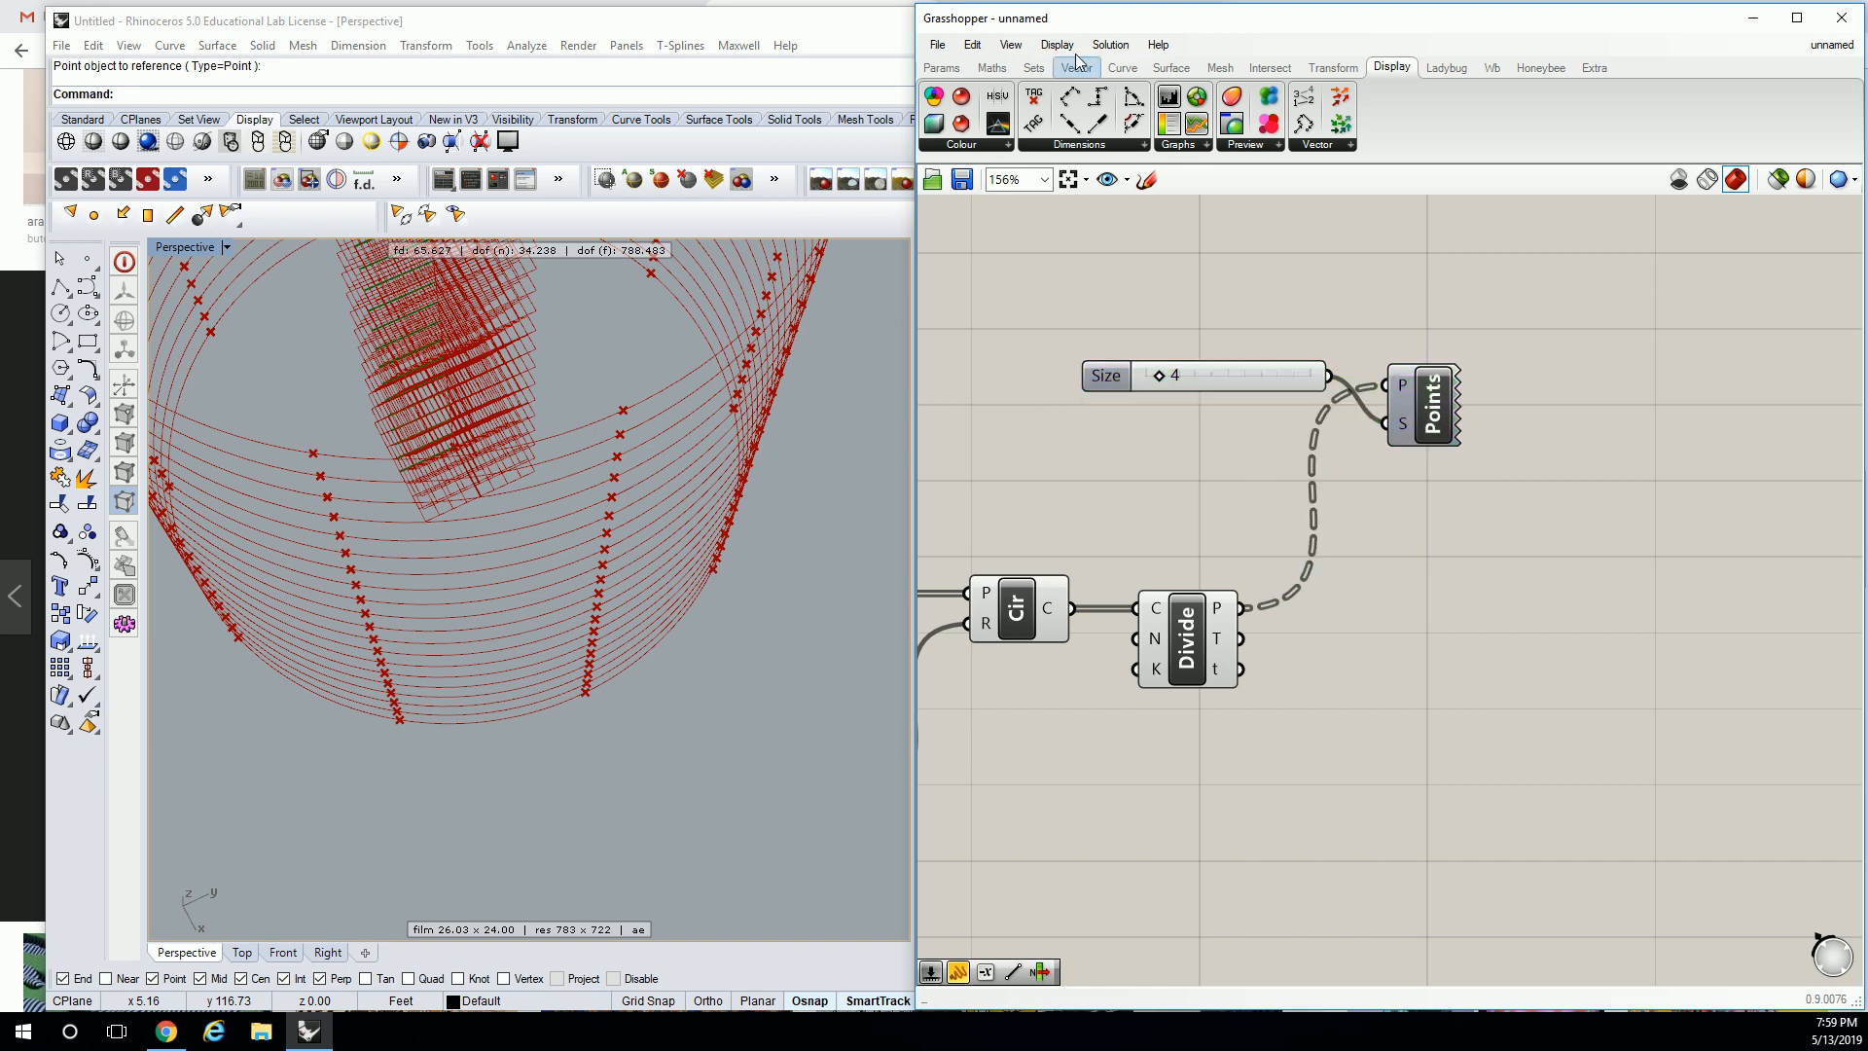
left_click(1033, 67)
left_click(1013, 150)
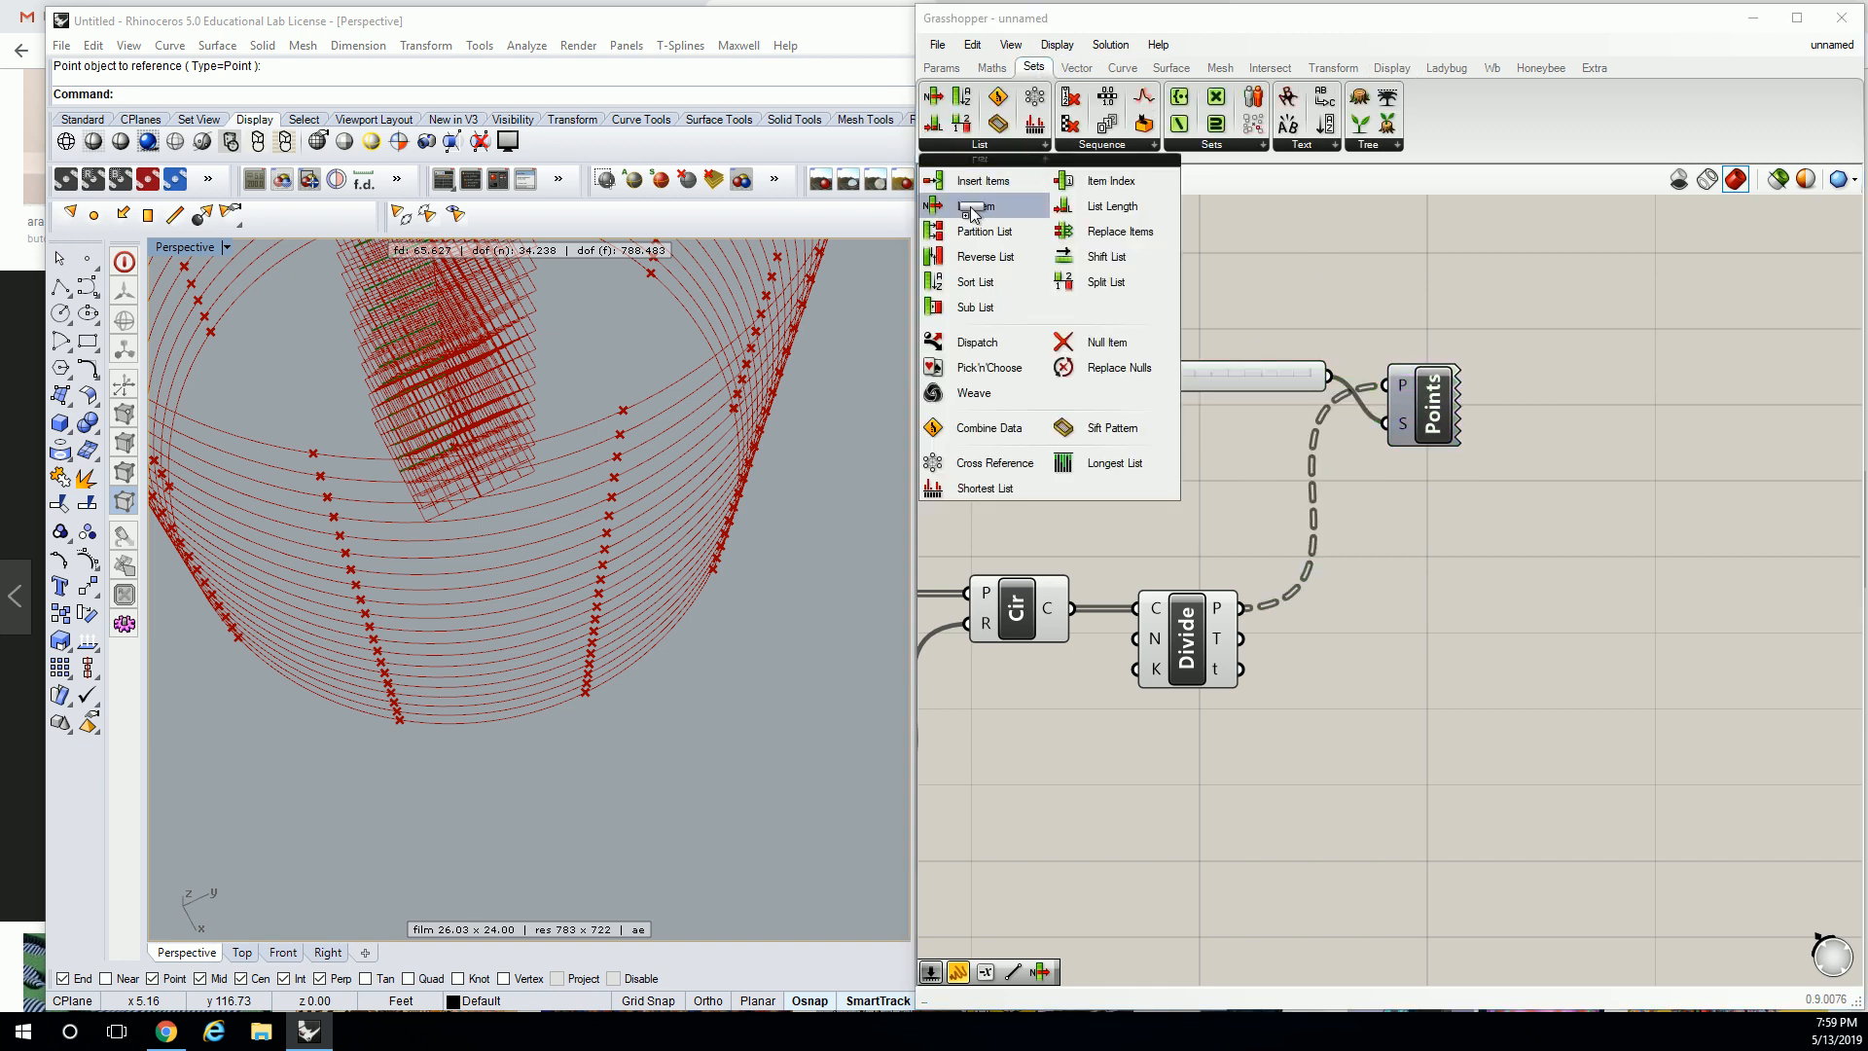
left_click_drag(976, 205, 1380, 559)
left_click_drag(1247, 607, 1469, 588)
Enclose the List Item component in a group coloured yellow.
key("ctrl+g")
left_click(1487, 550)
right_click(1497, 558)
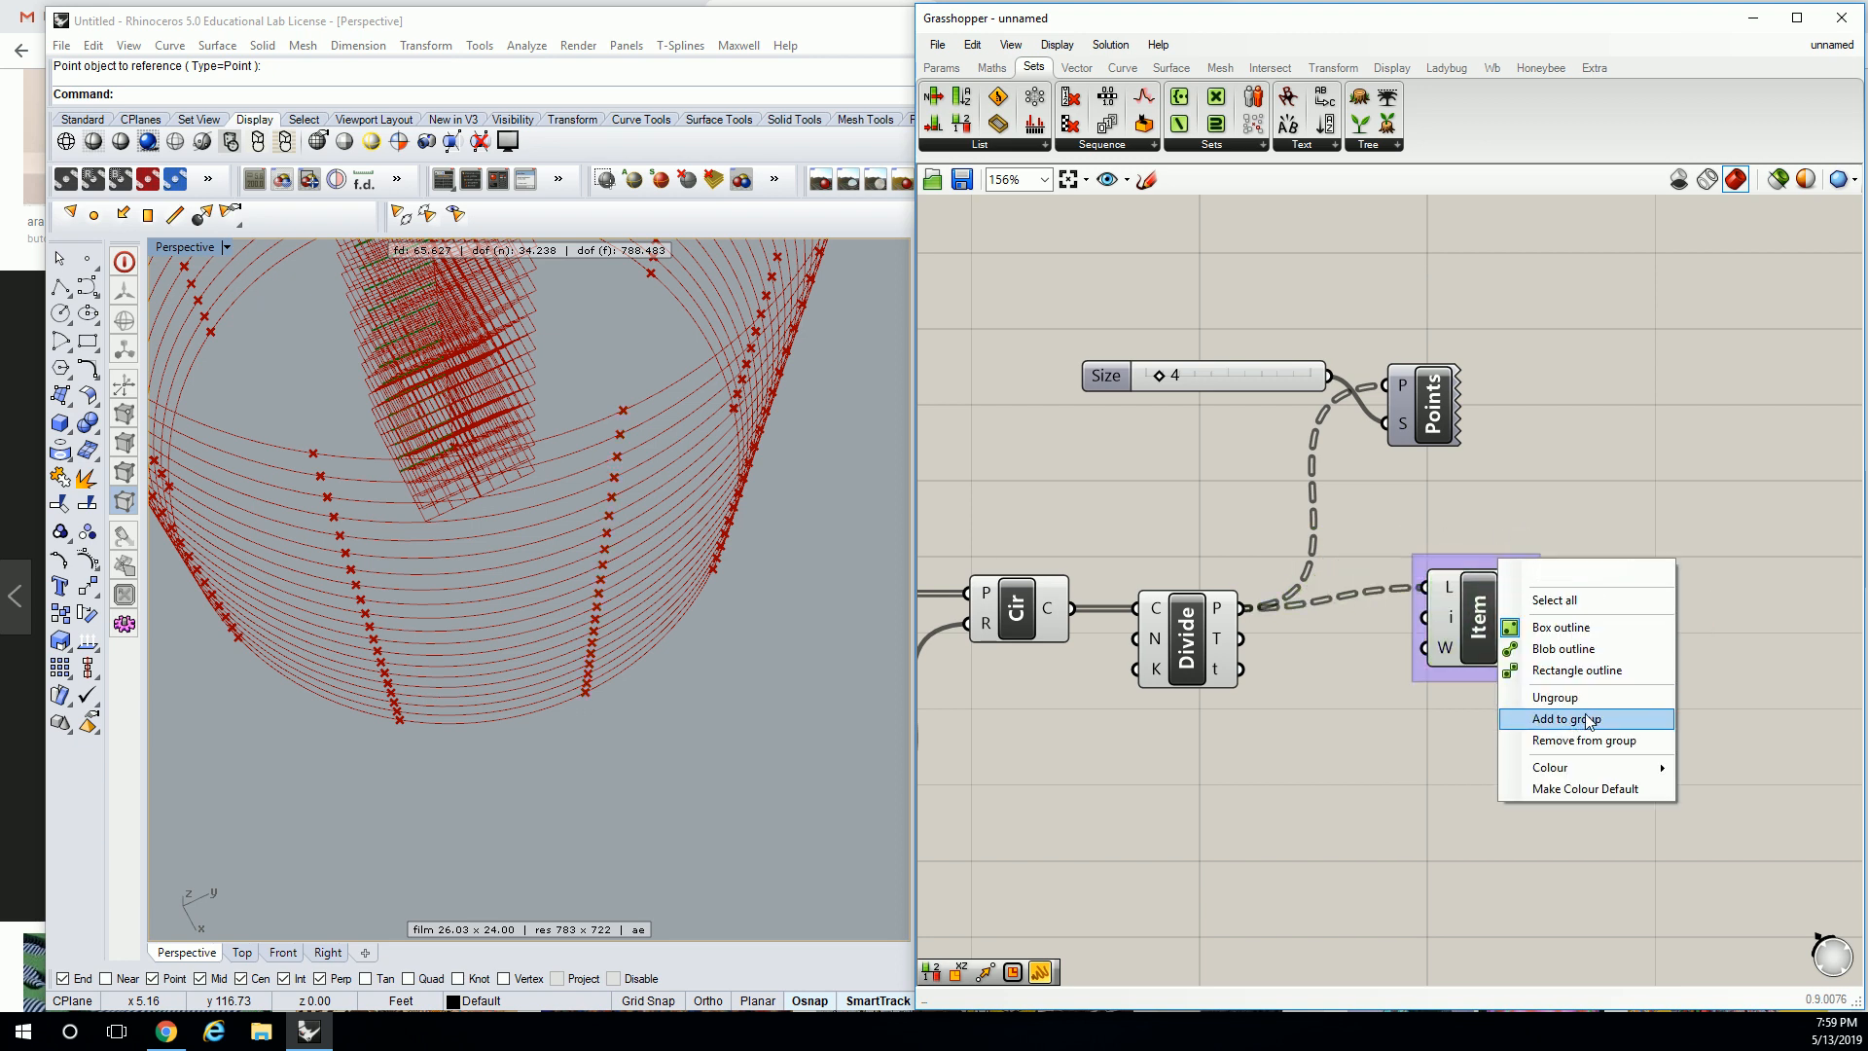
mouse_move(1608, 767)
left_click_drag(1389, 871, 1308, 875)
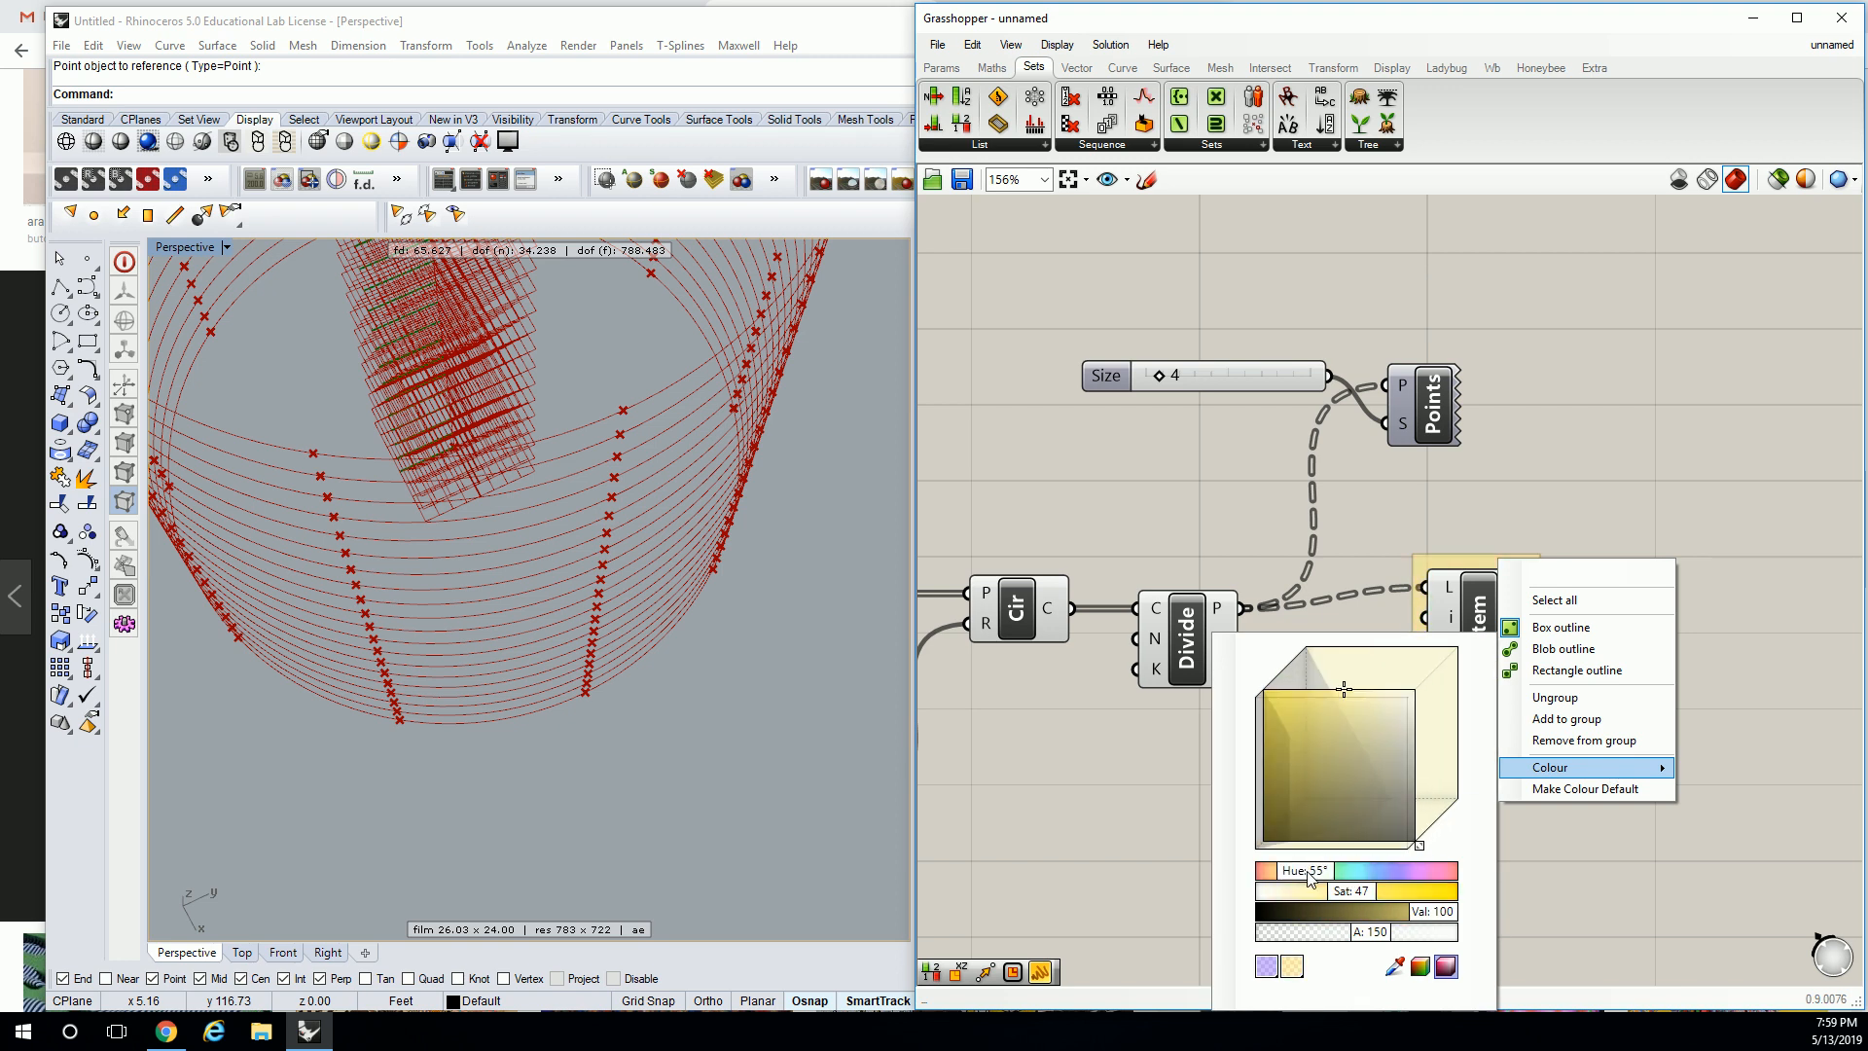
left_click(1451, 547)
scroll(1444, 515, "down", 2)
scroll(1441, 550, "up", 2)
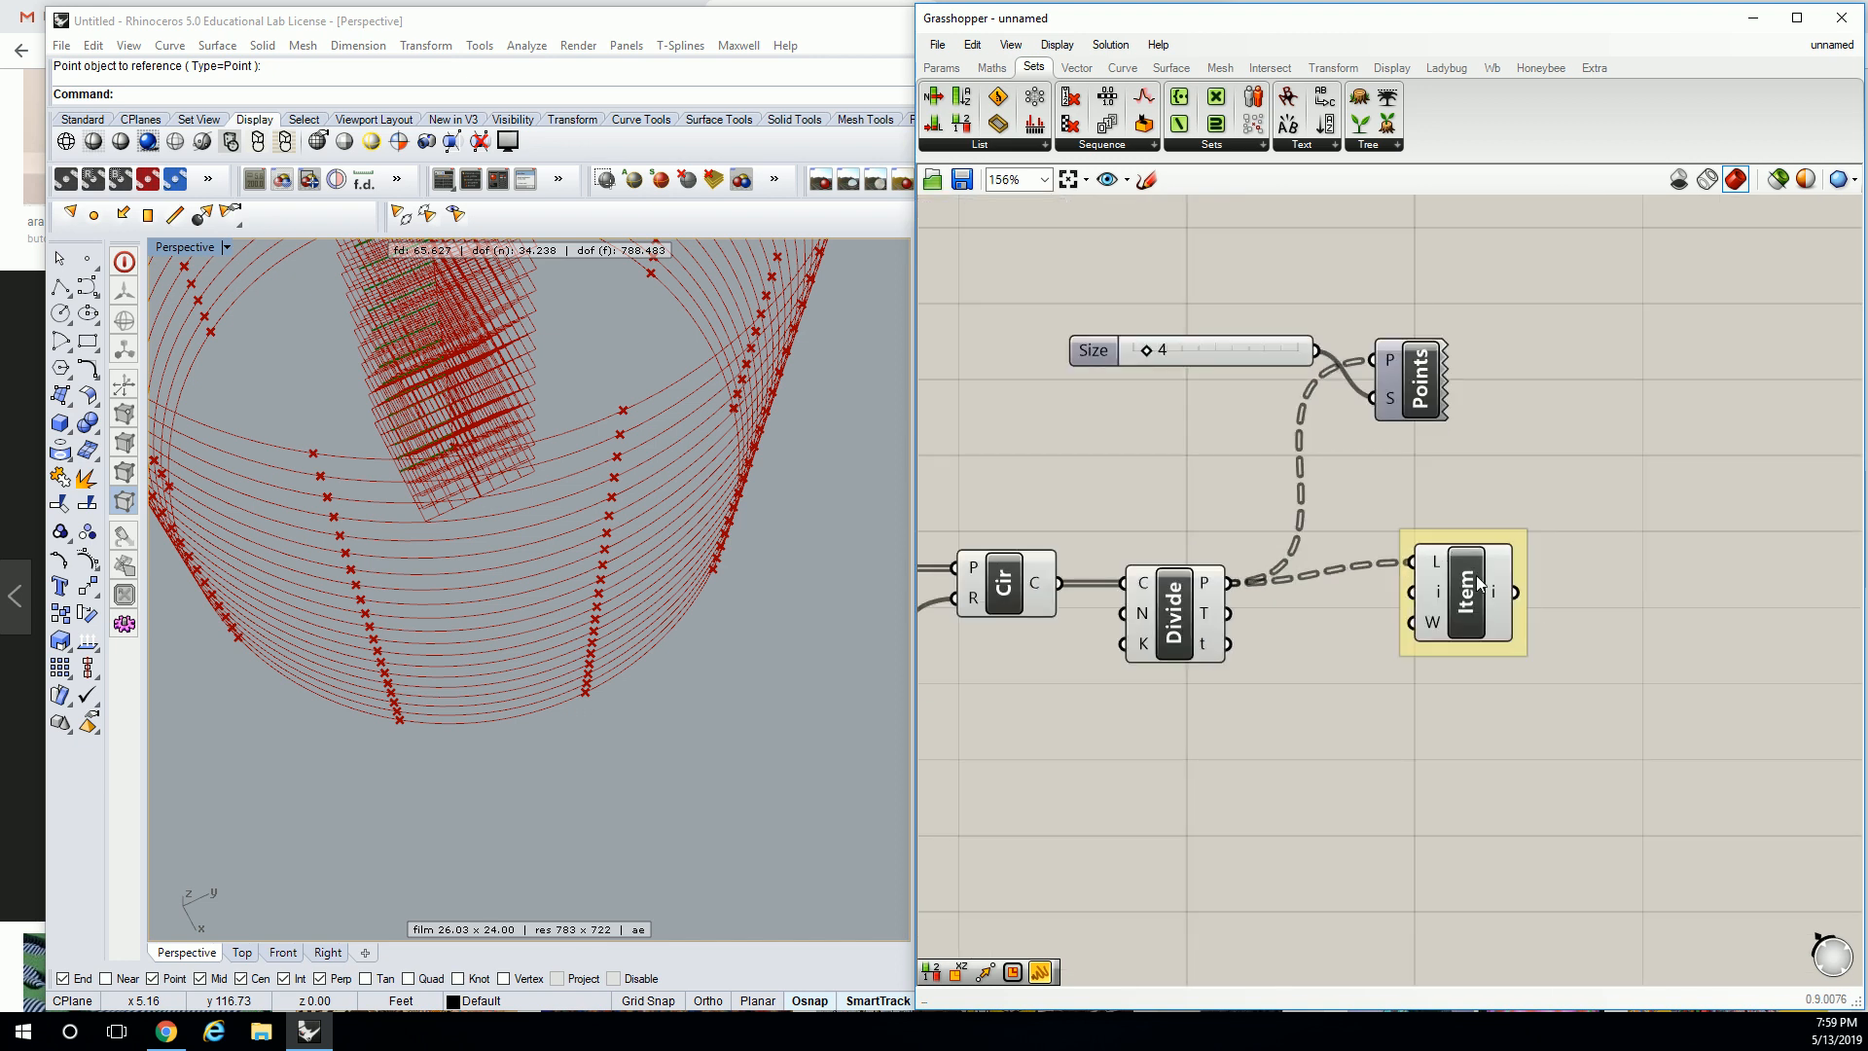
left_click_drag(1493, 257, 1488, 357)
Select the List Item component to preview its picked points in Rhino.
left_click(1455, 587)
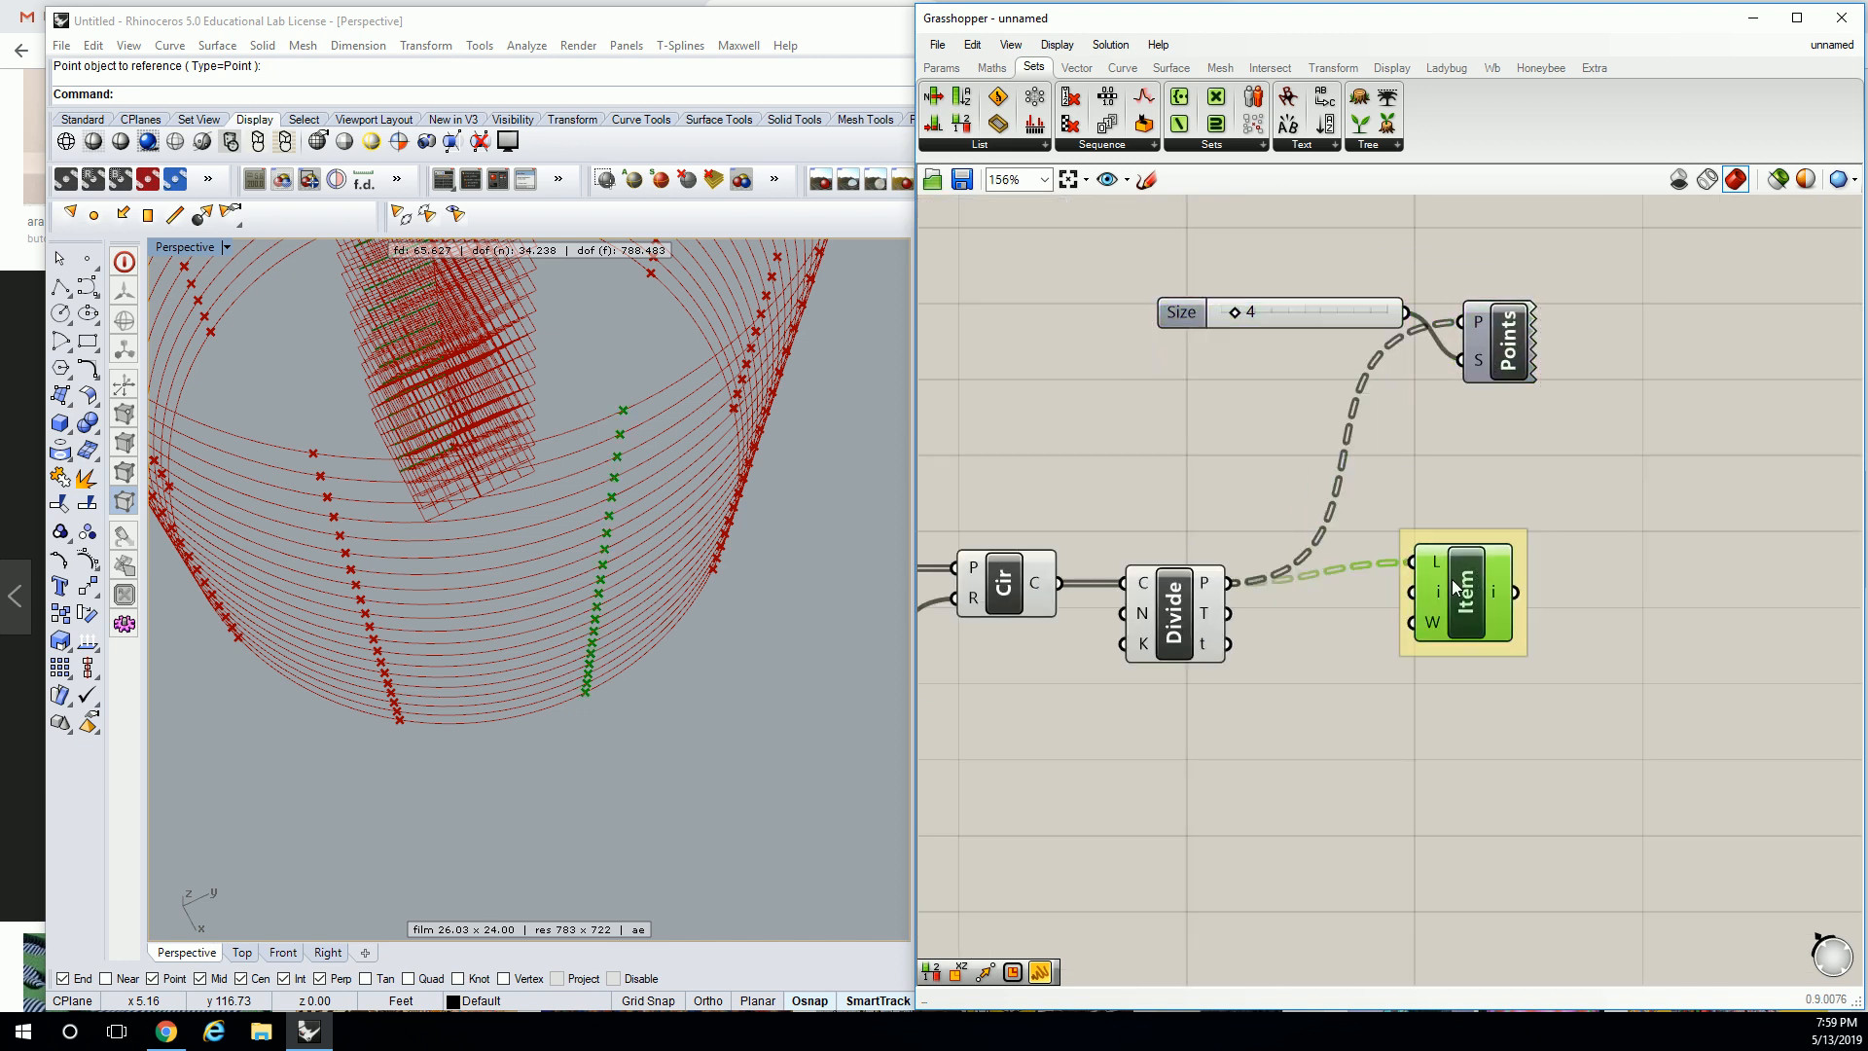
left_click_drag(1454, 587, 1466, 608)
left_click(1464, 504)
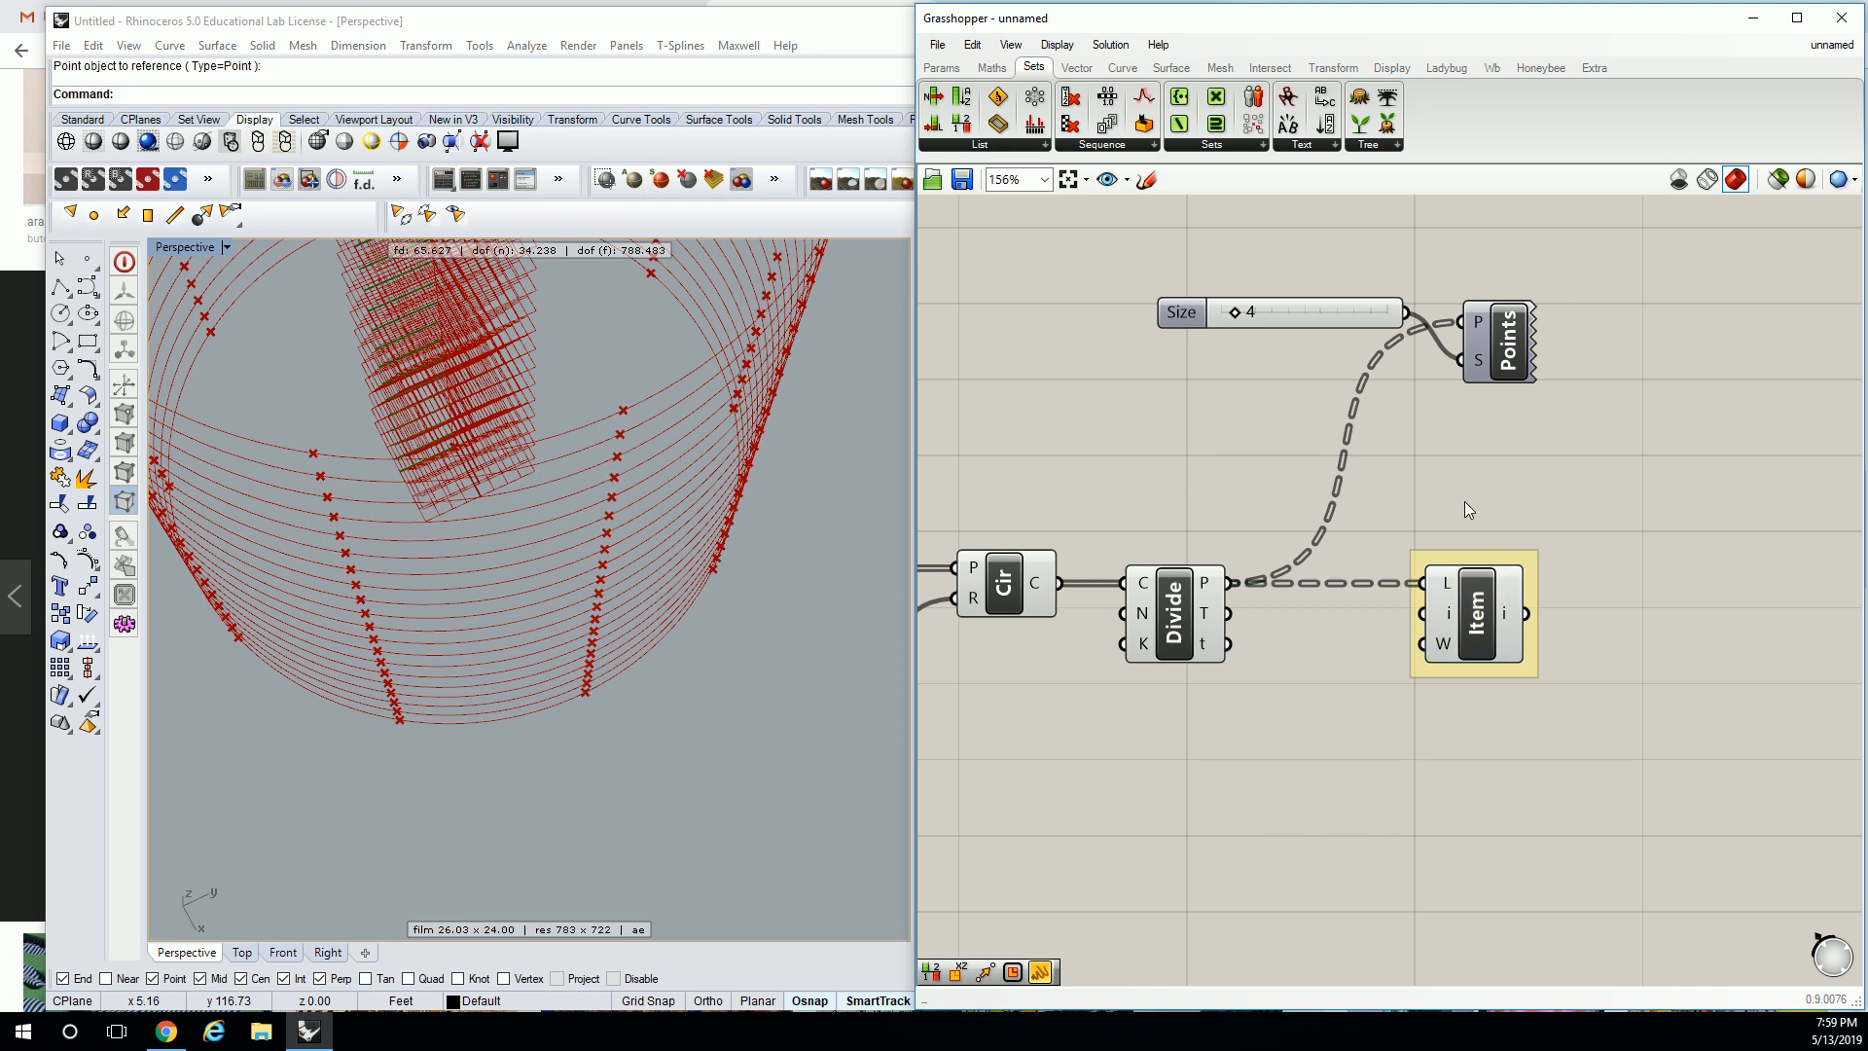
left_click(1507, 619)
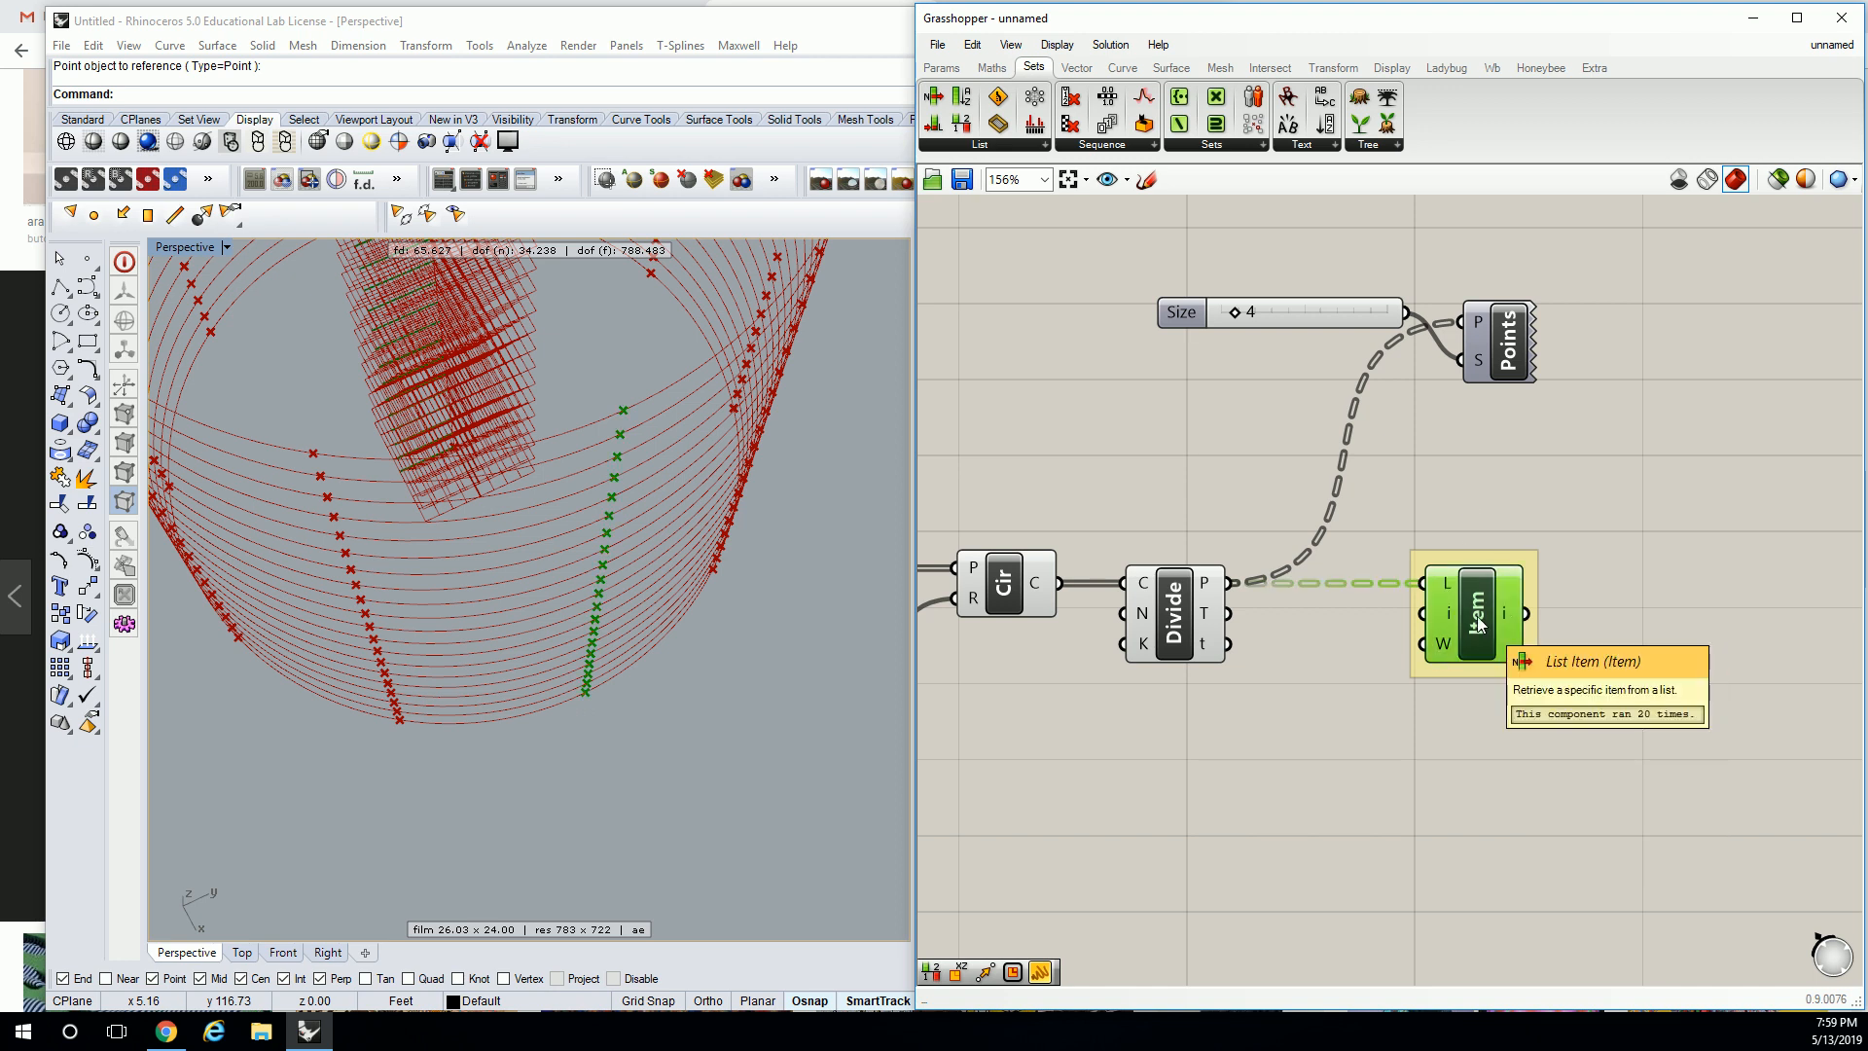
left_click(1479, 474)
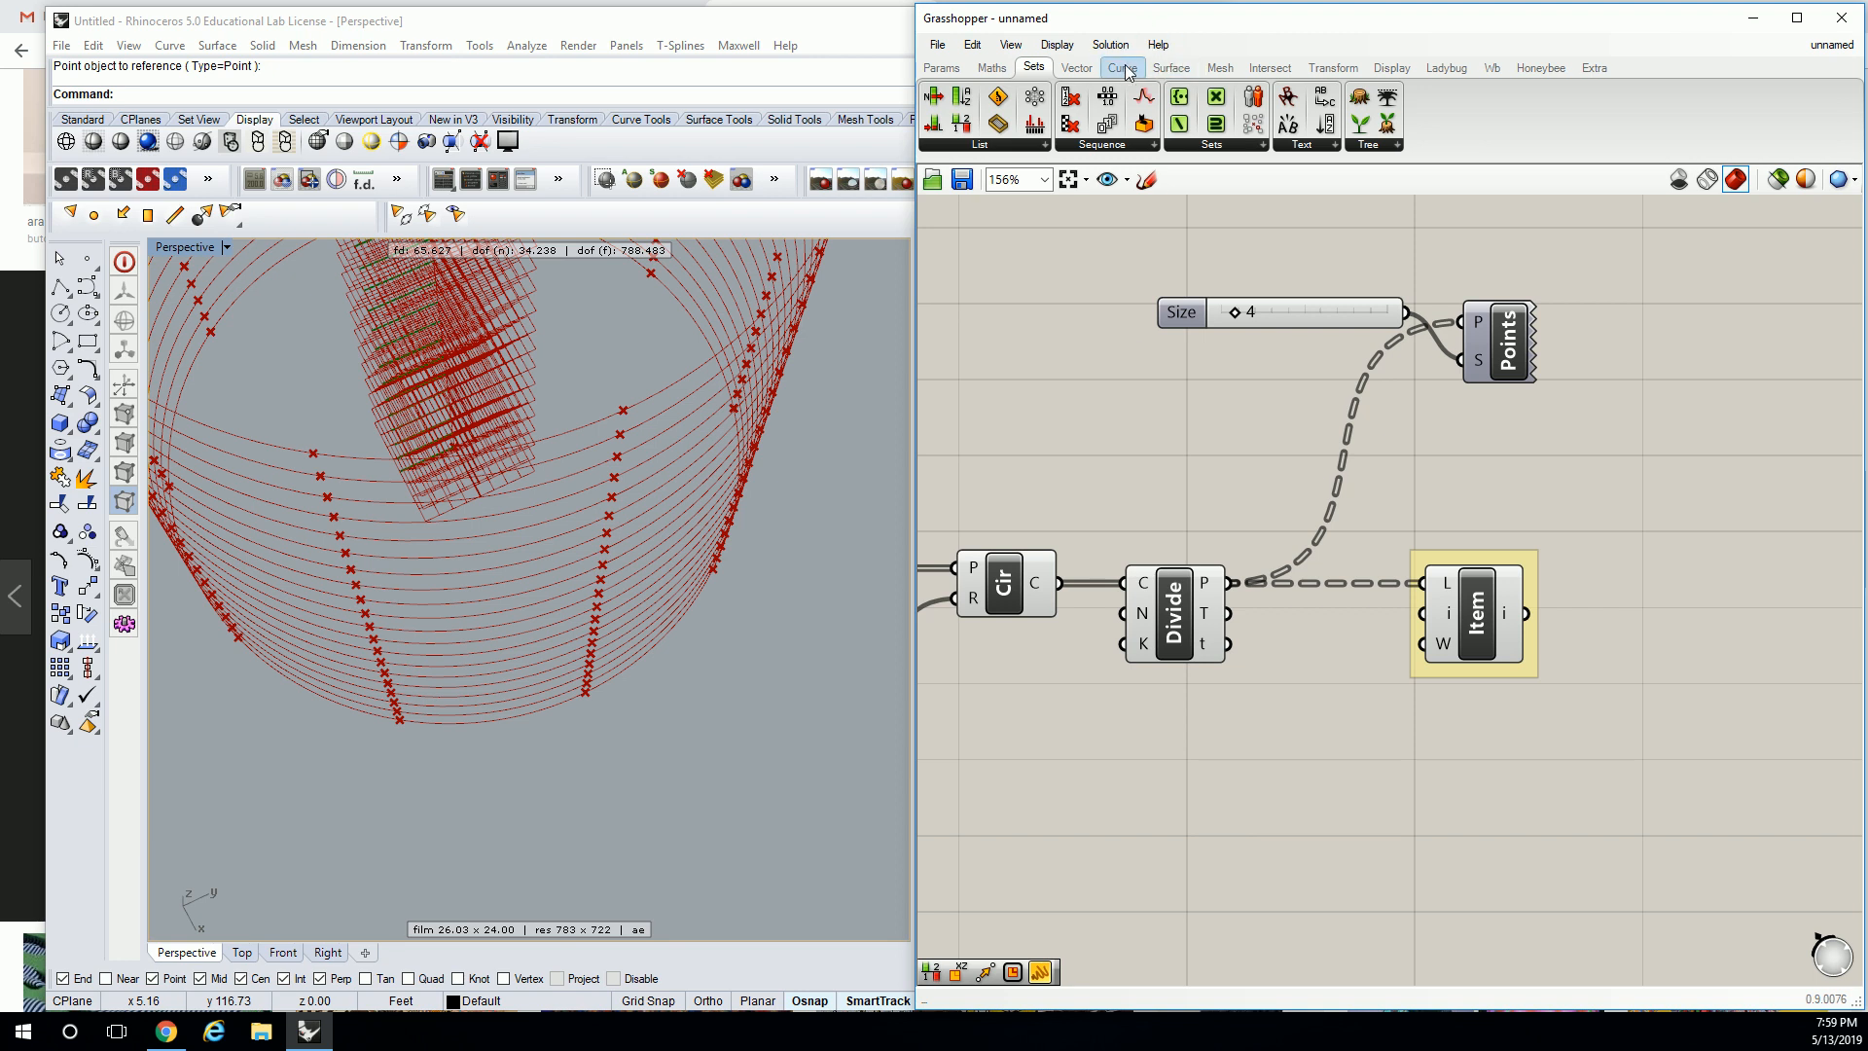
right_click_drag(1126, 583, 1419, 503)
mouse_move(1093, 494)
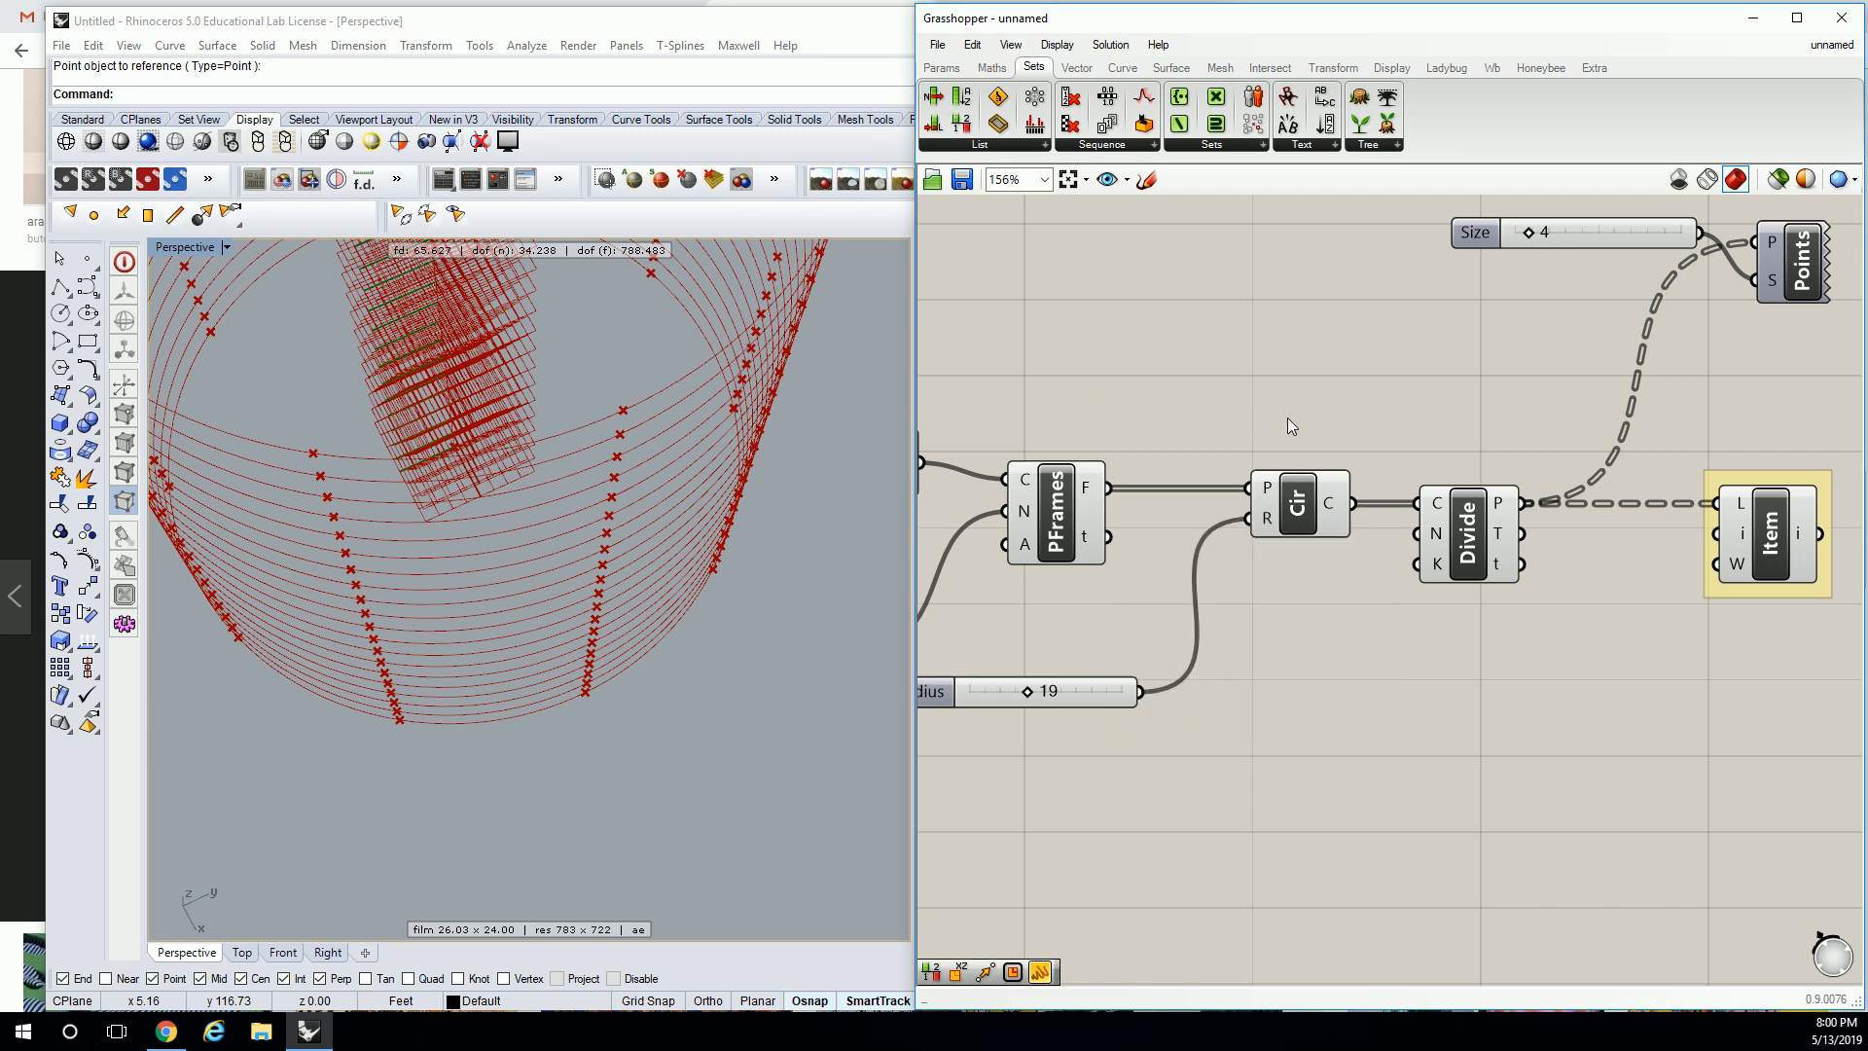
right_click_drag(1281, 419, 1218, 390)
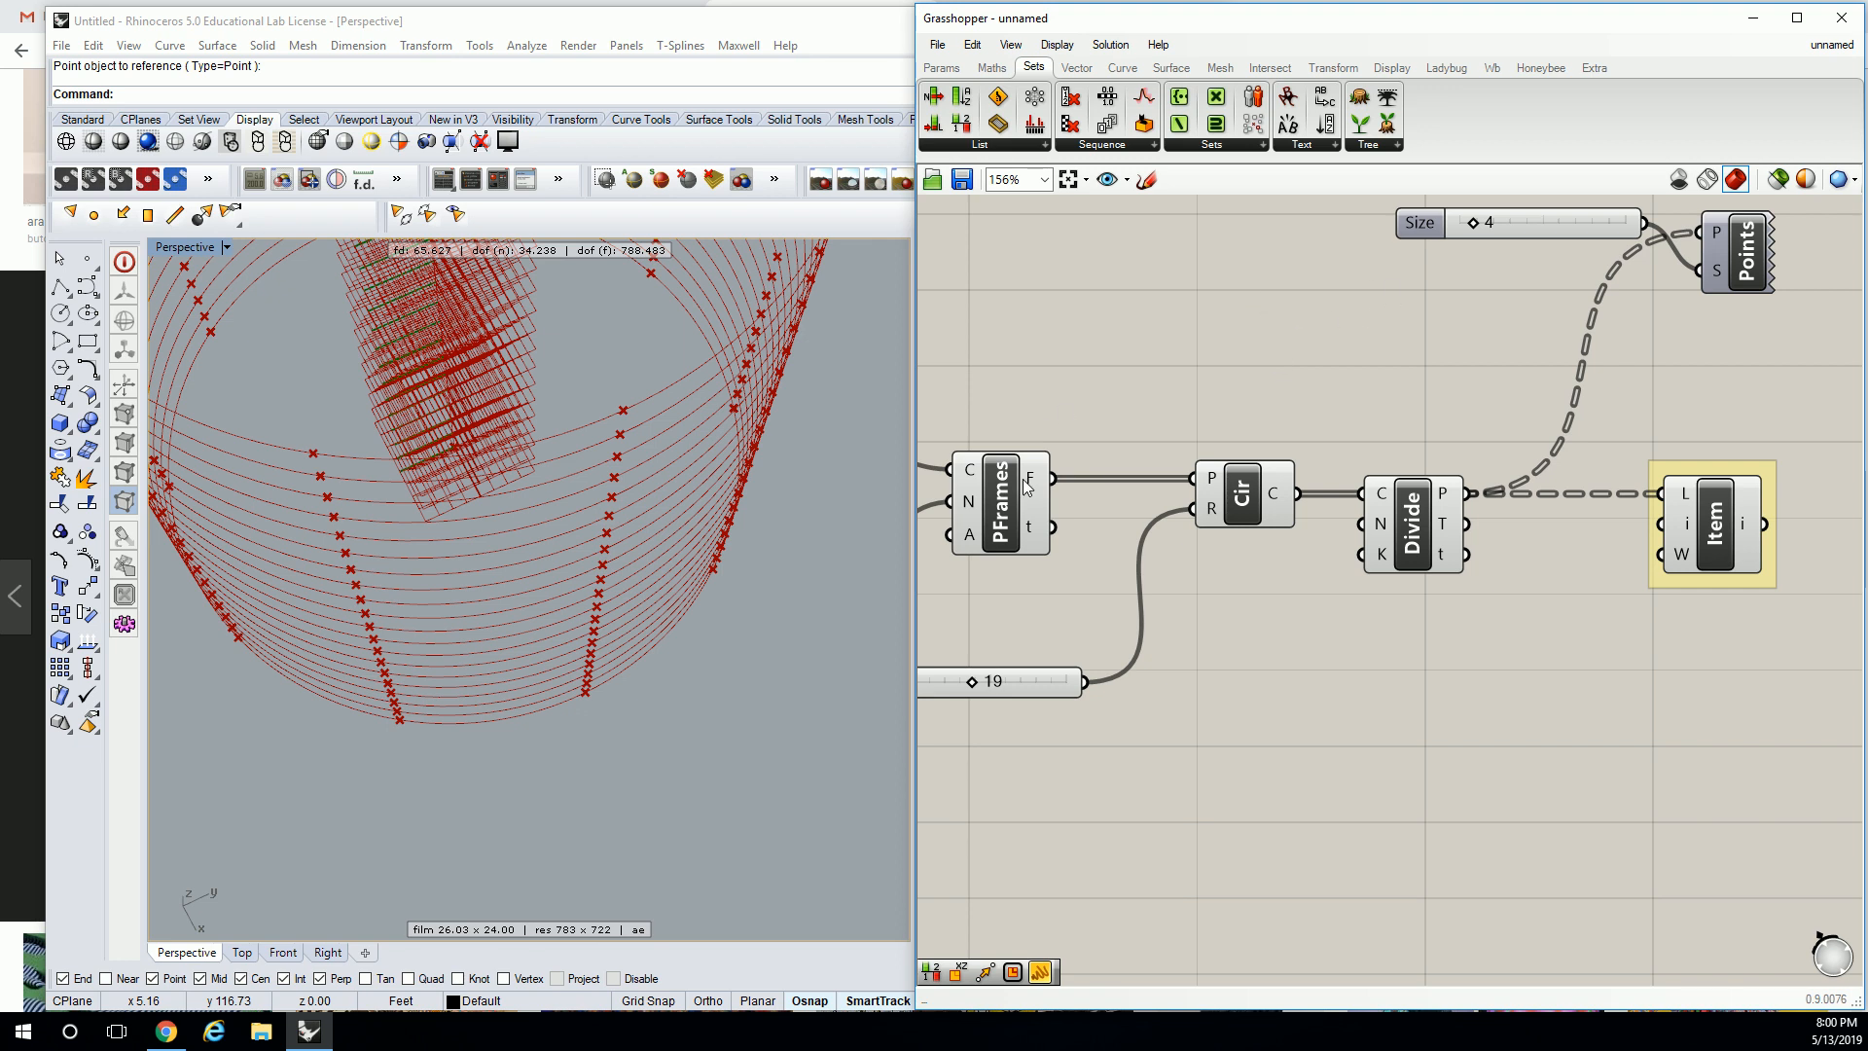
left_click(1724, 535)
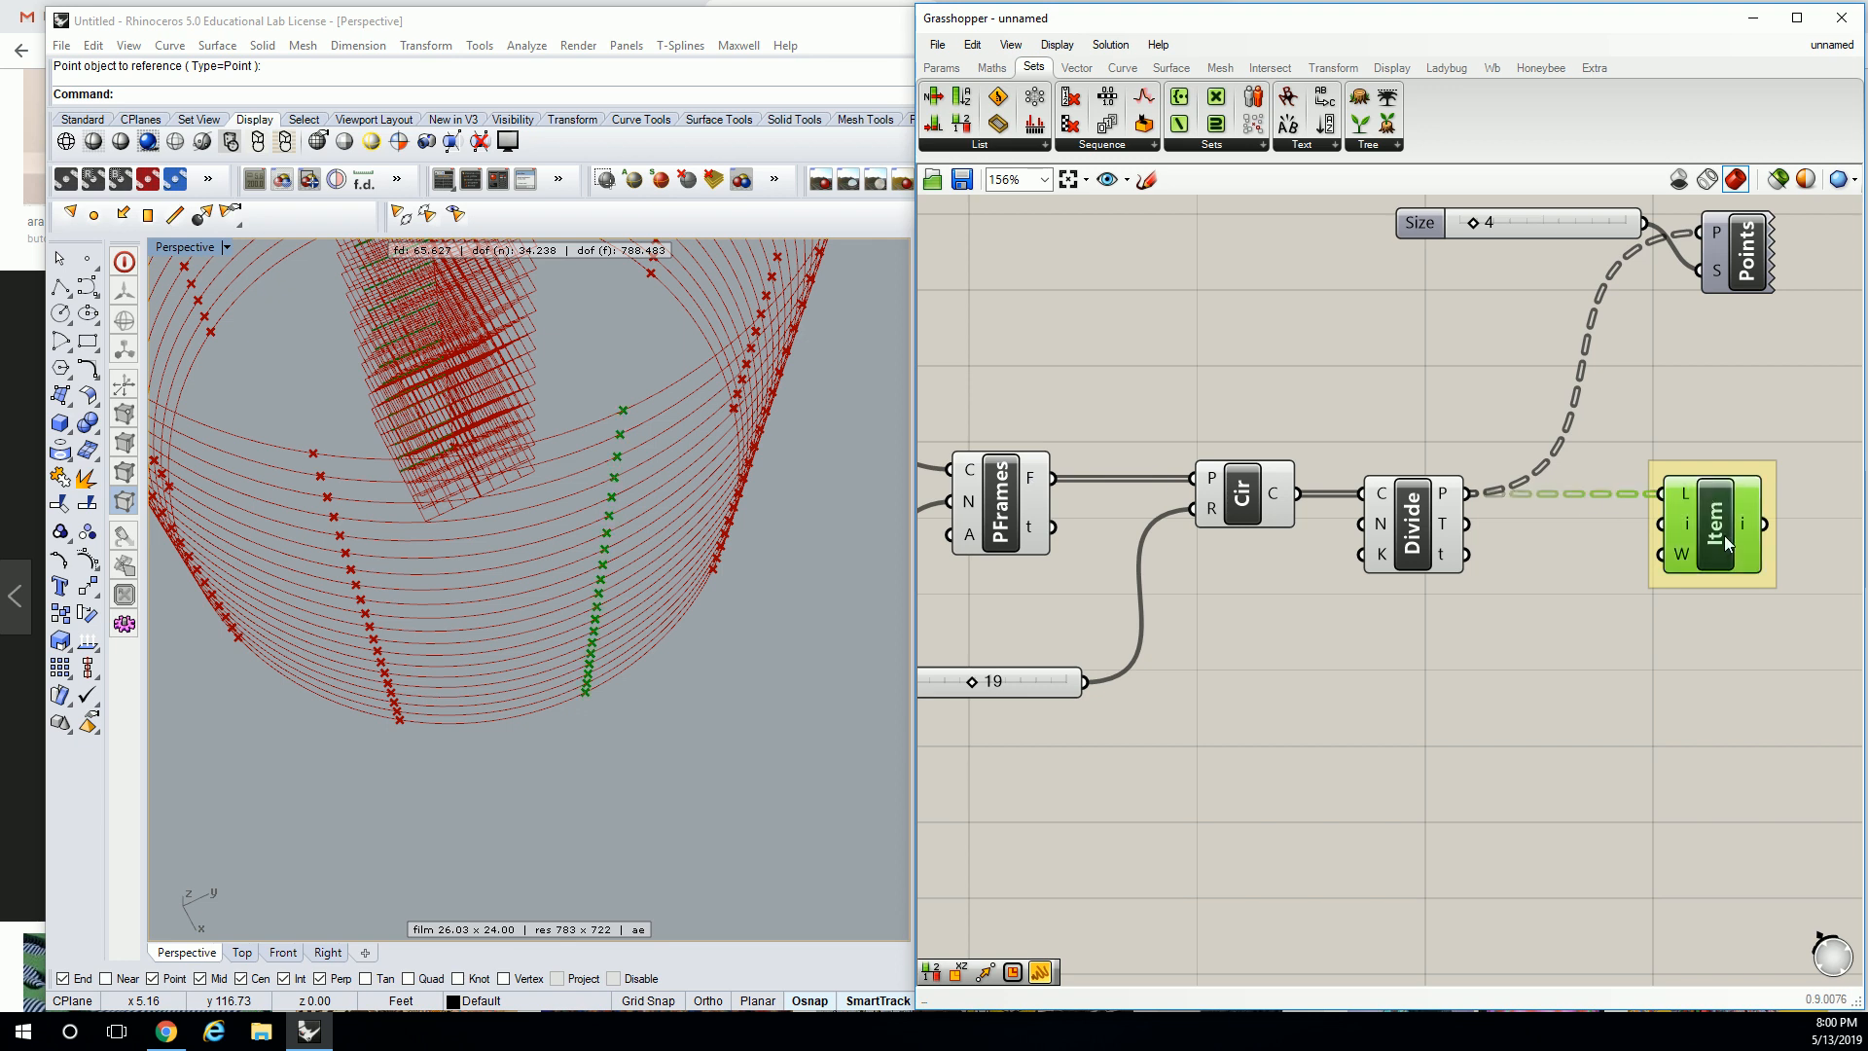
left_click(1648, 384)
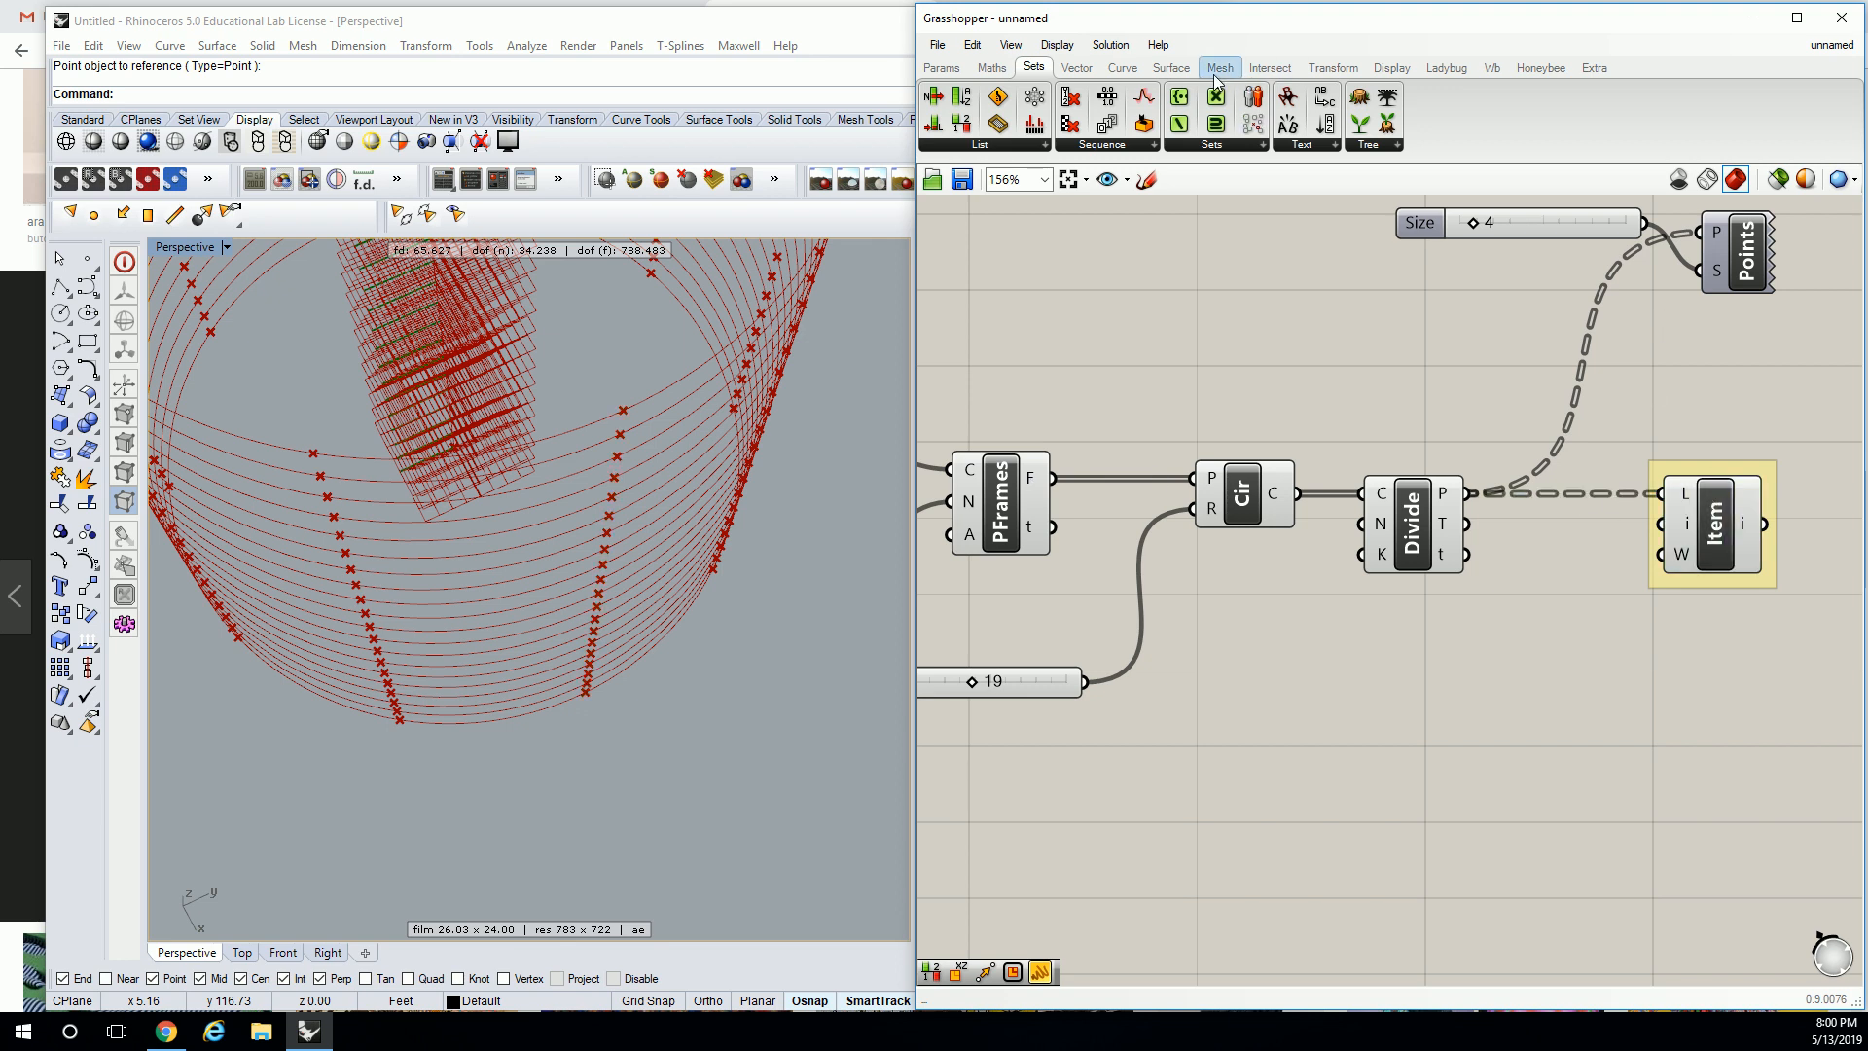
left_click(1124, 71)
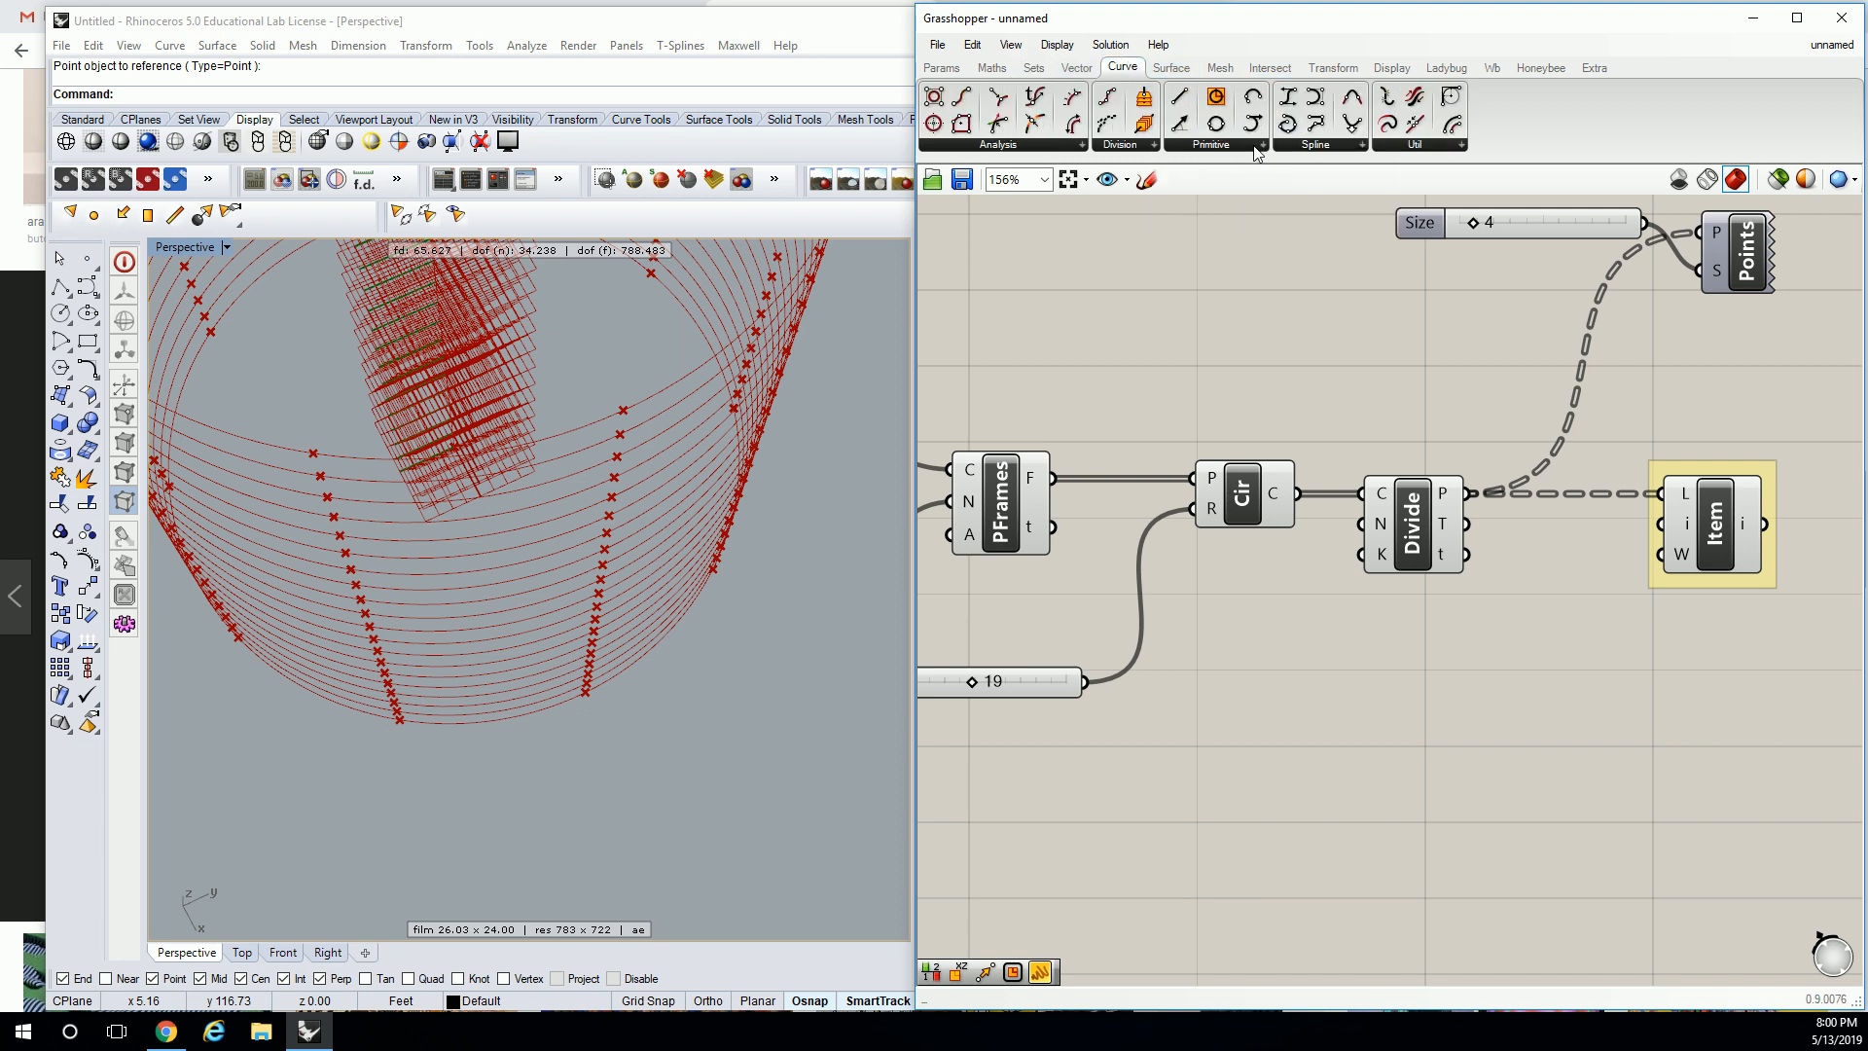
Place a Vector 2Pt component and wire the PFrames frames into its A input.
left_click(1076, 68)
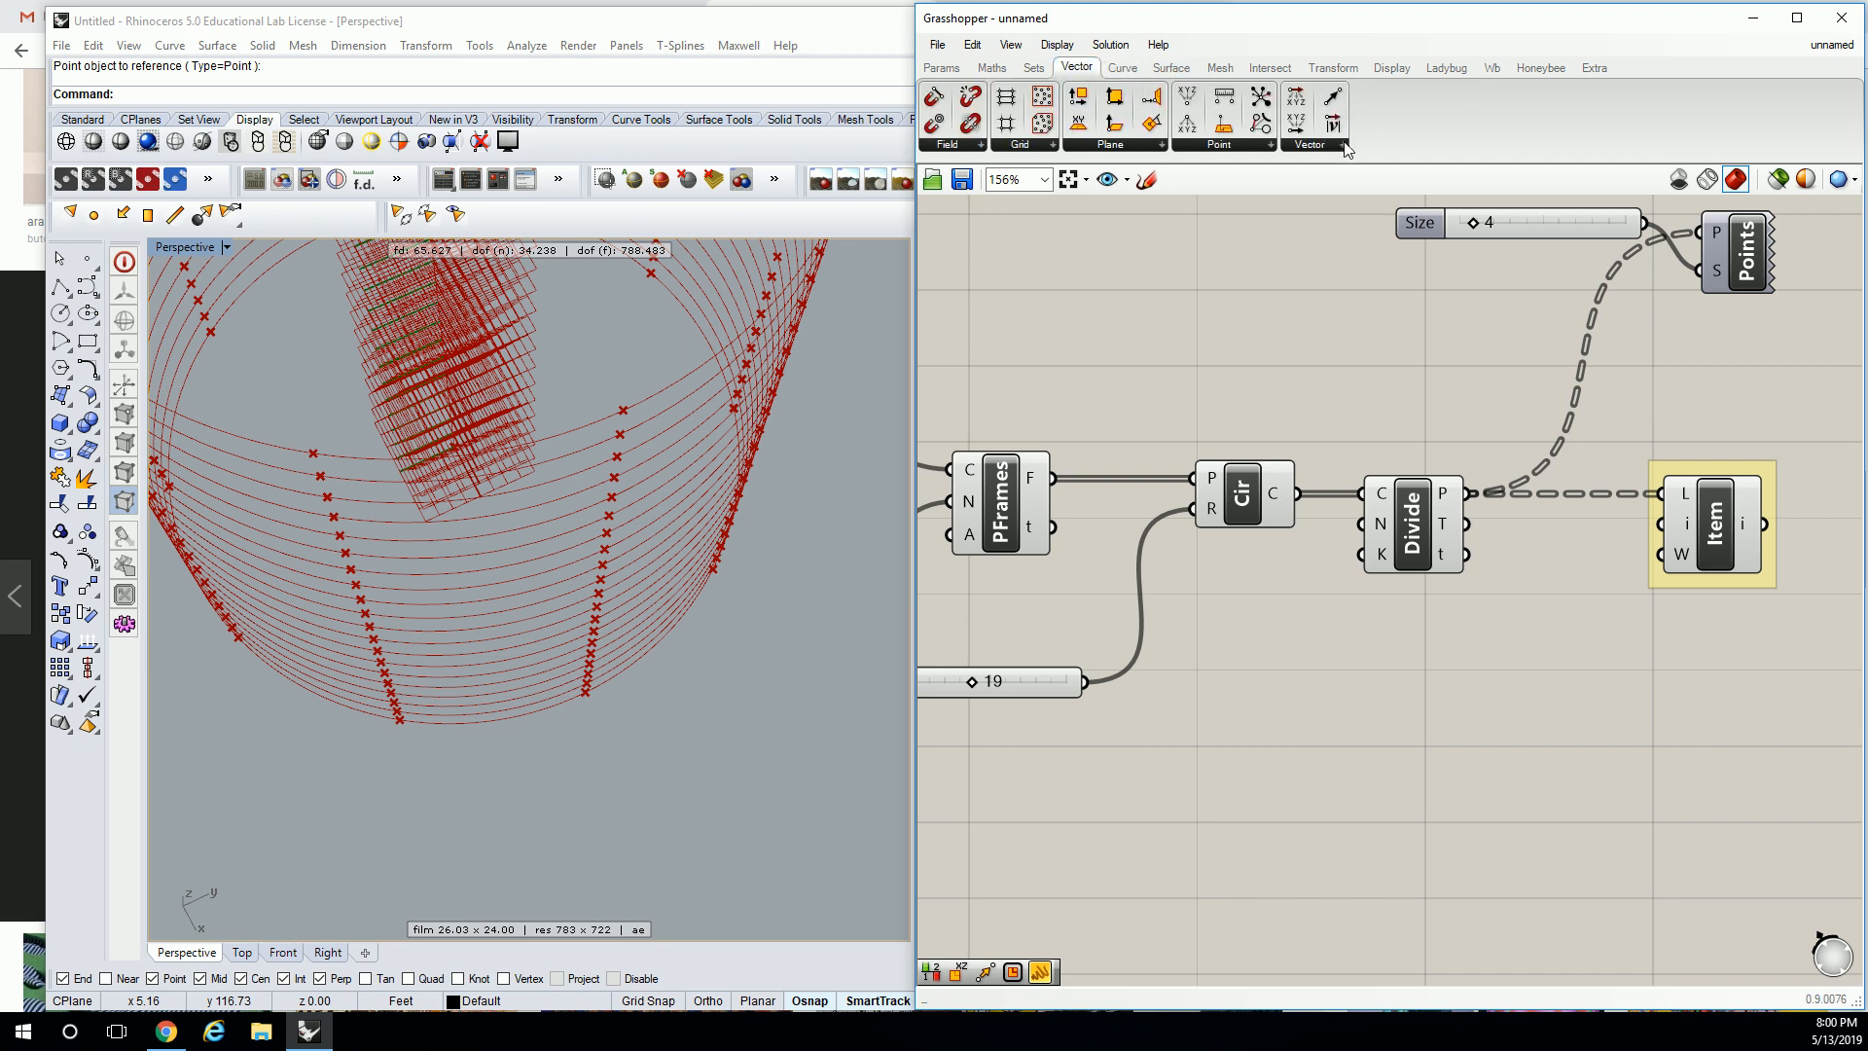
left_click(1338, 140)
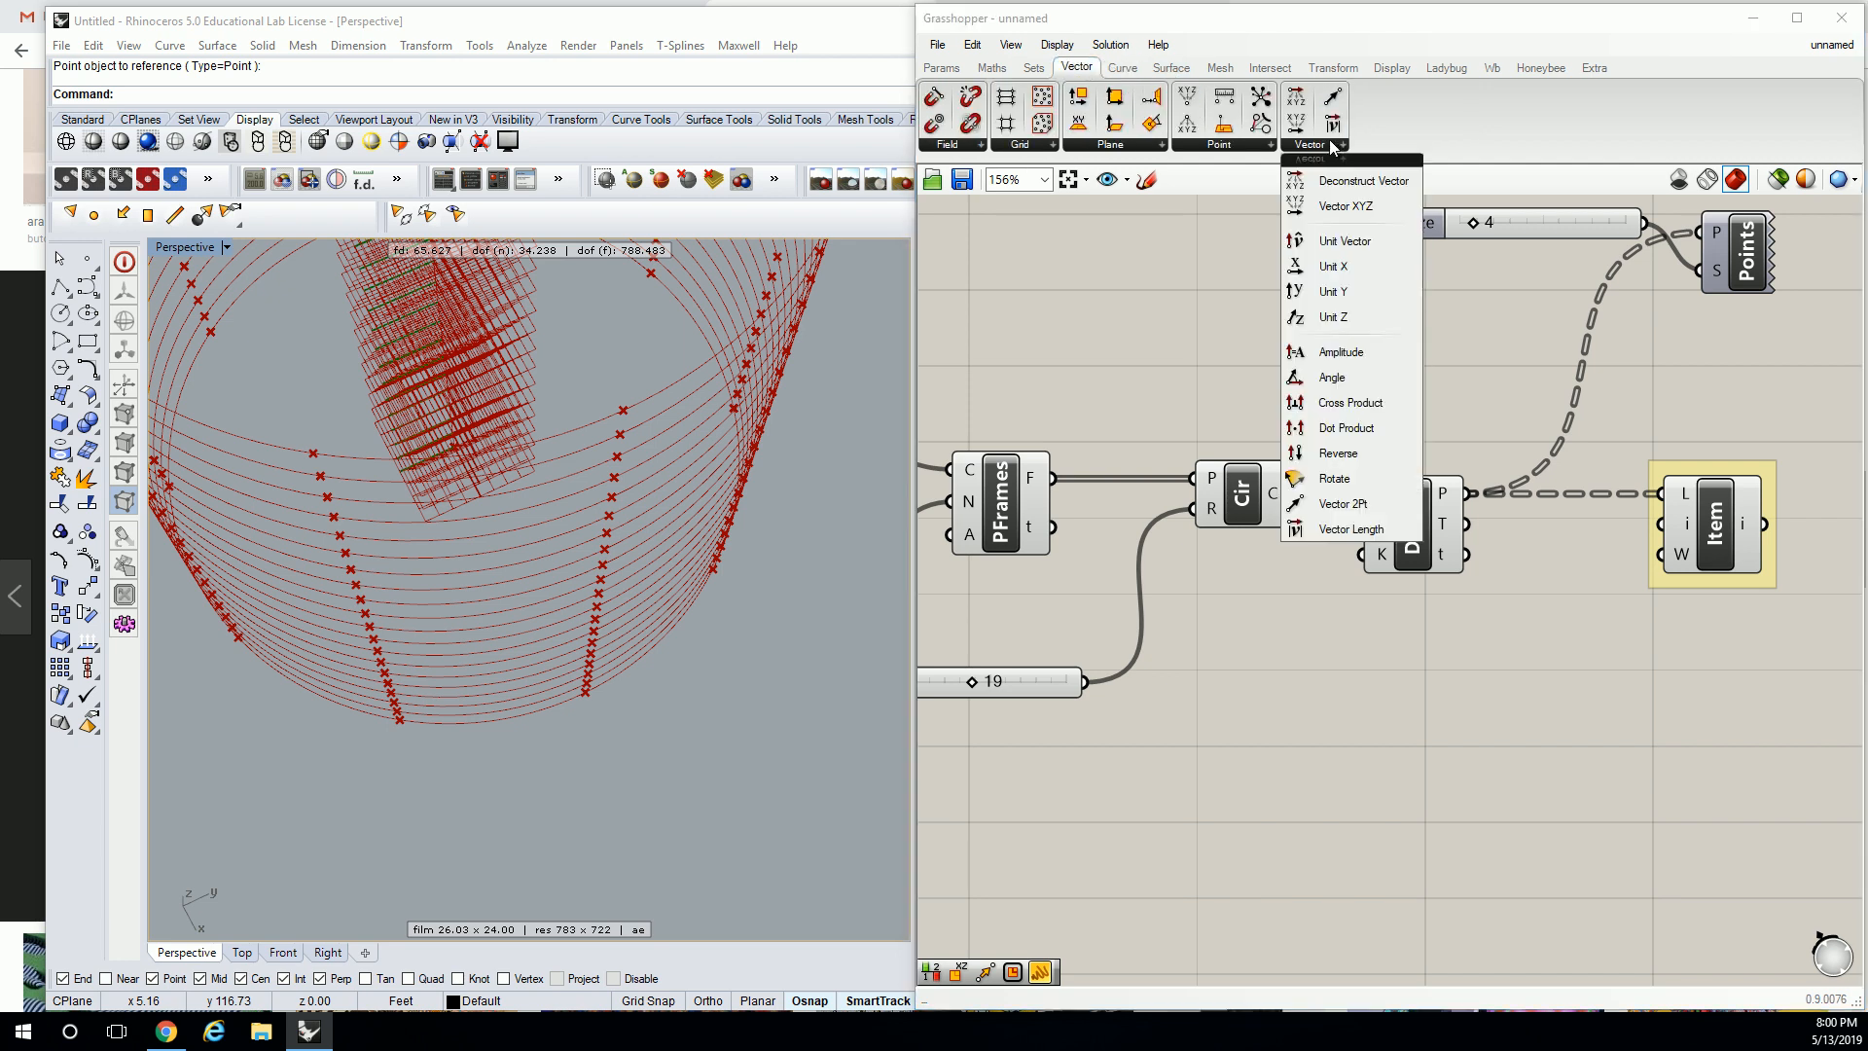
left_click(1343, 503)
left_click(1468, 685)
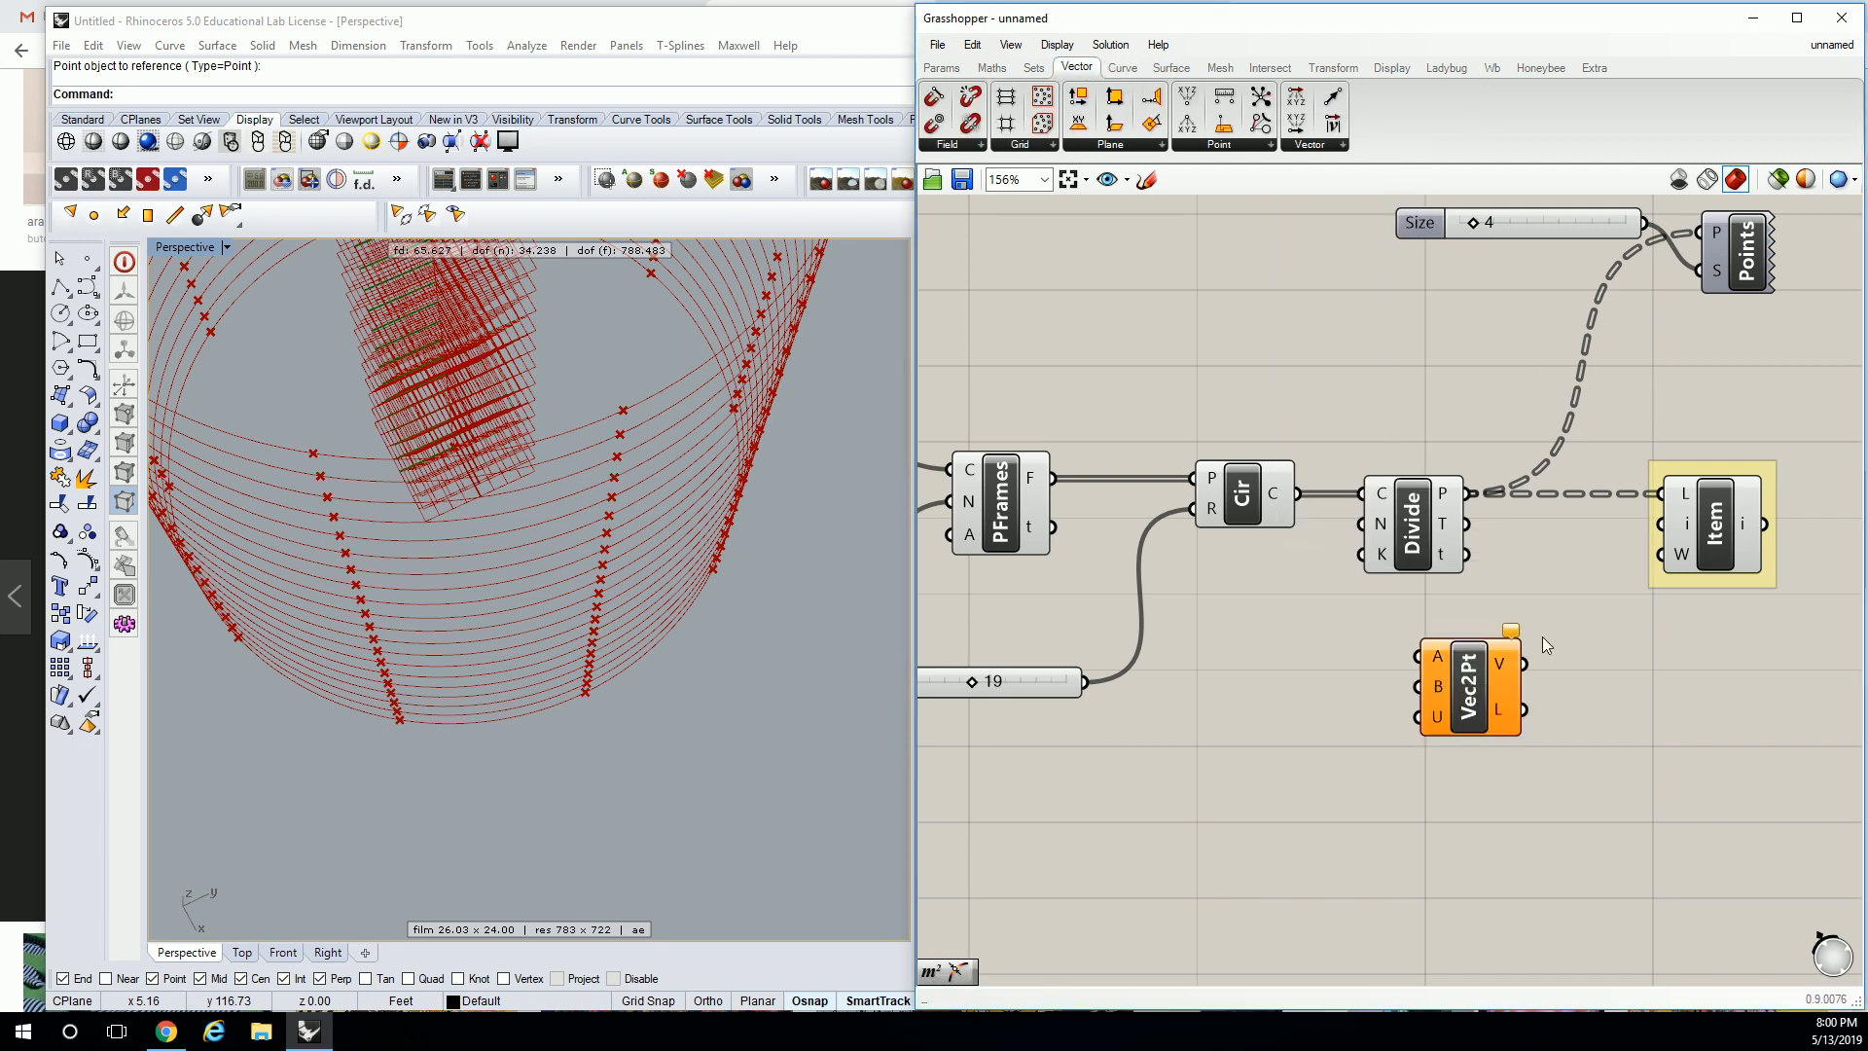
right_click_drag(1543, 642, 1536, 640)
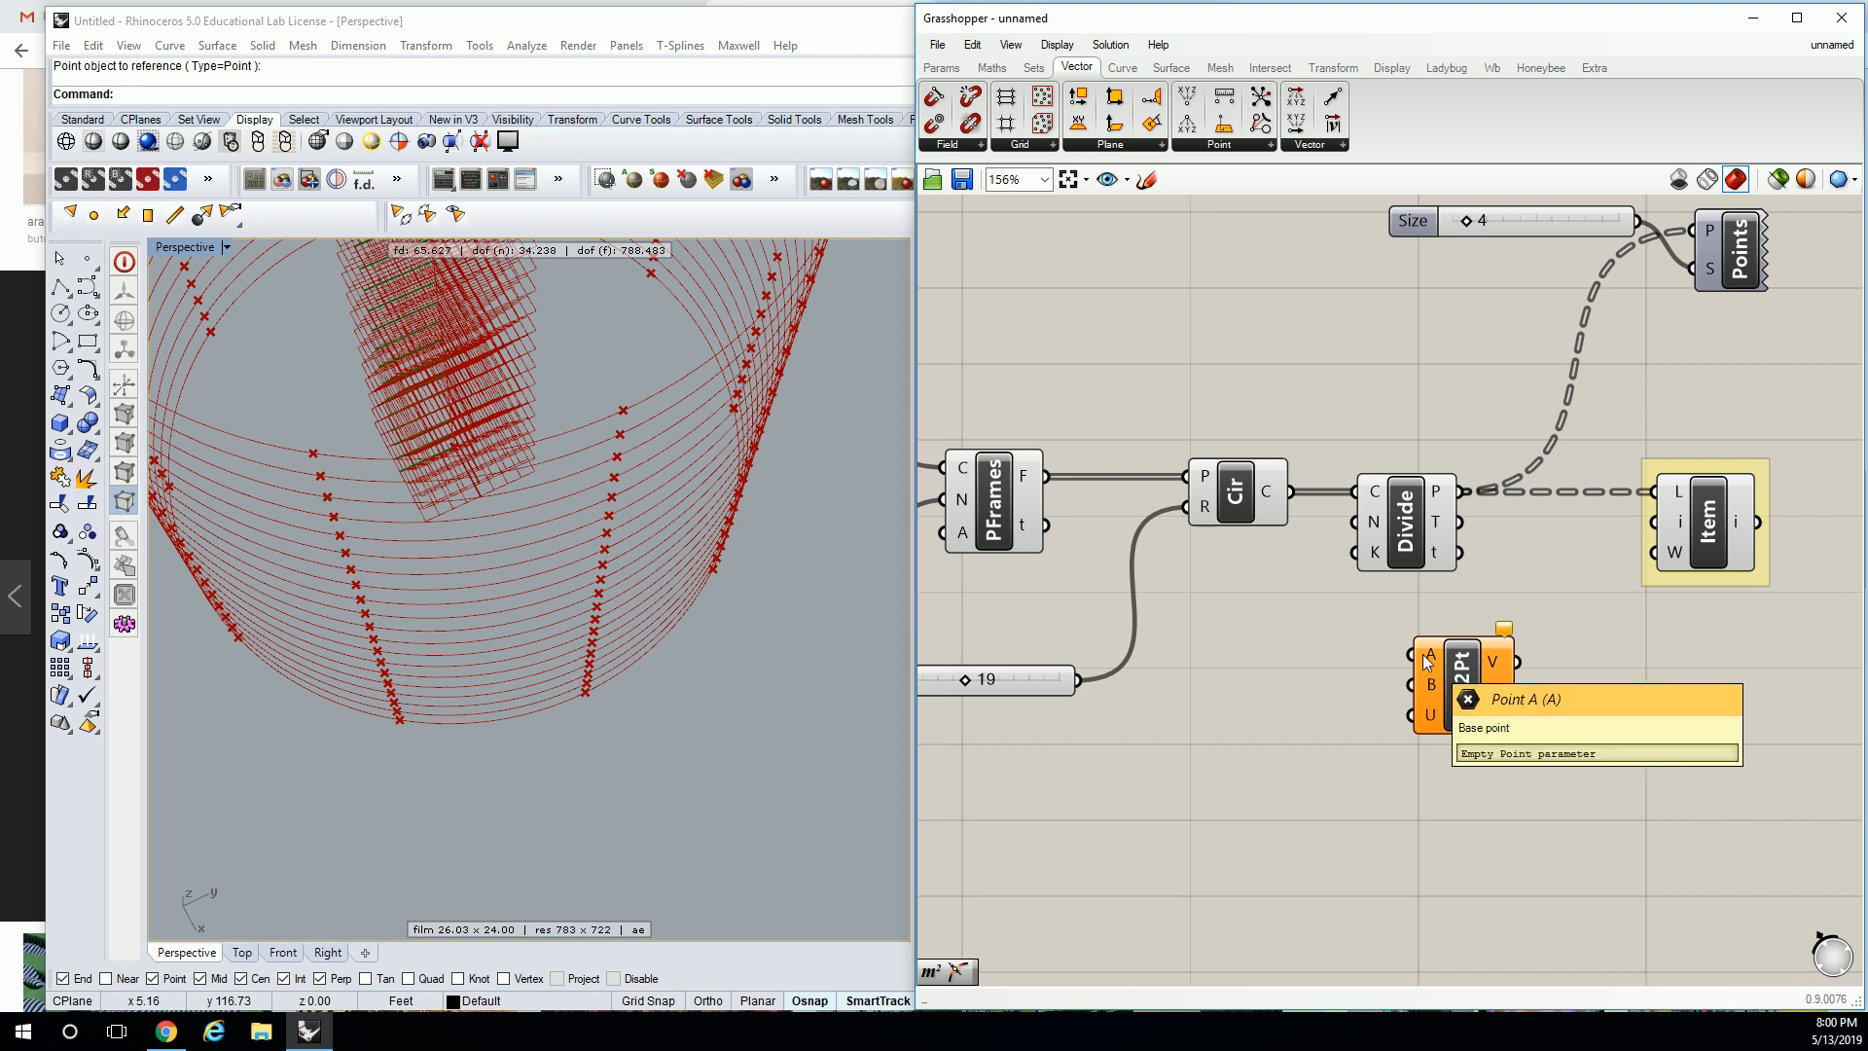
left_click_drag(1047, 476, 1417, 659)
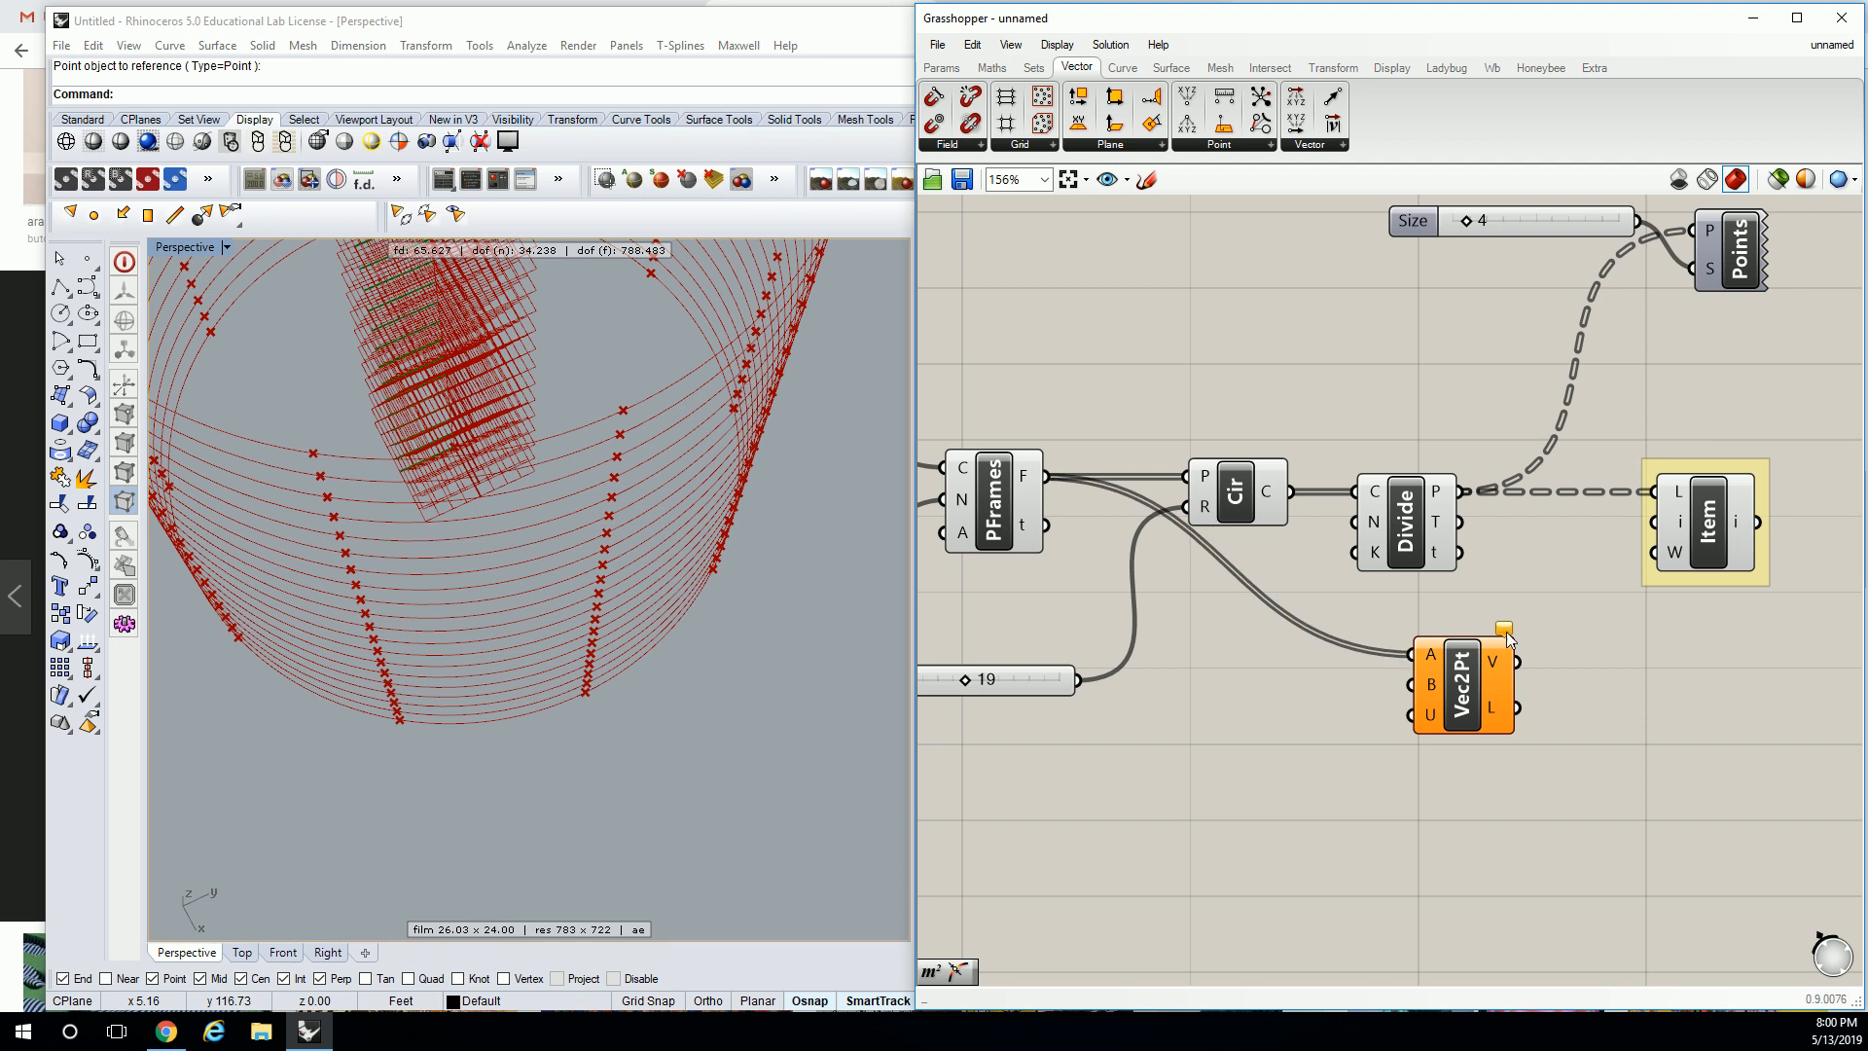
Rearrange Circle, Divide and Item, feeding List Item into Vec2Pt's B input for 400 vectors.
scroll(1418, 658, "down", 2)
left_click_drag(1277, 671, 1581, 474)
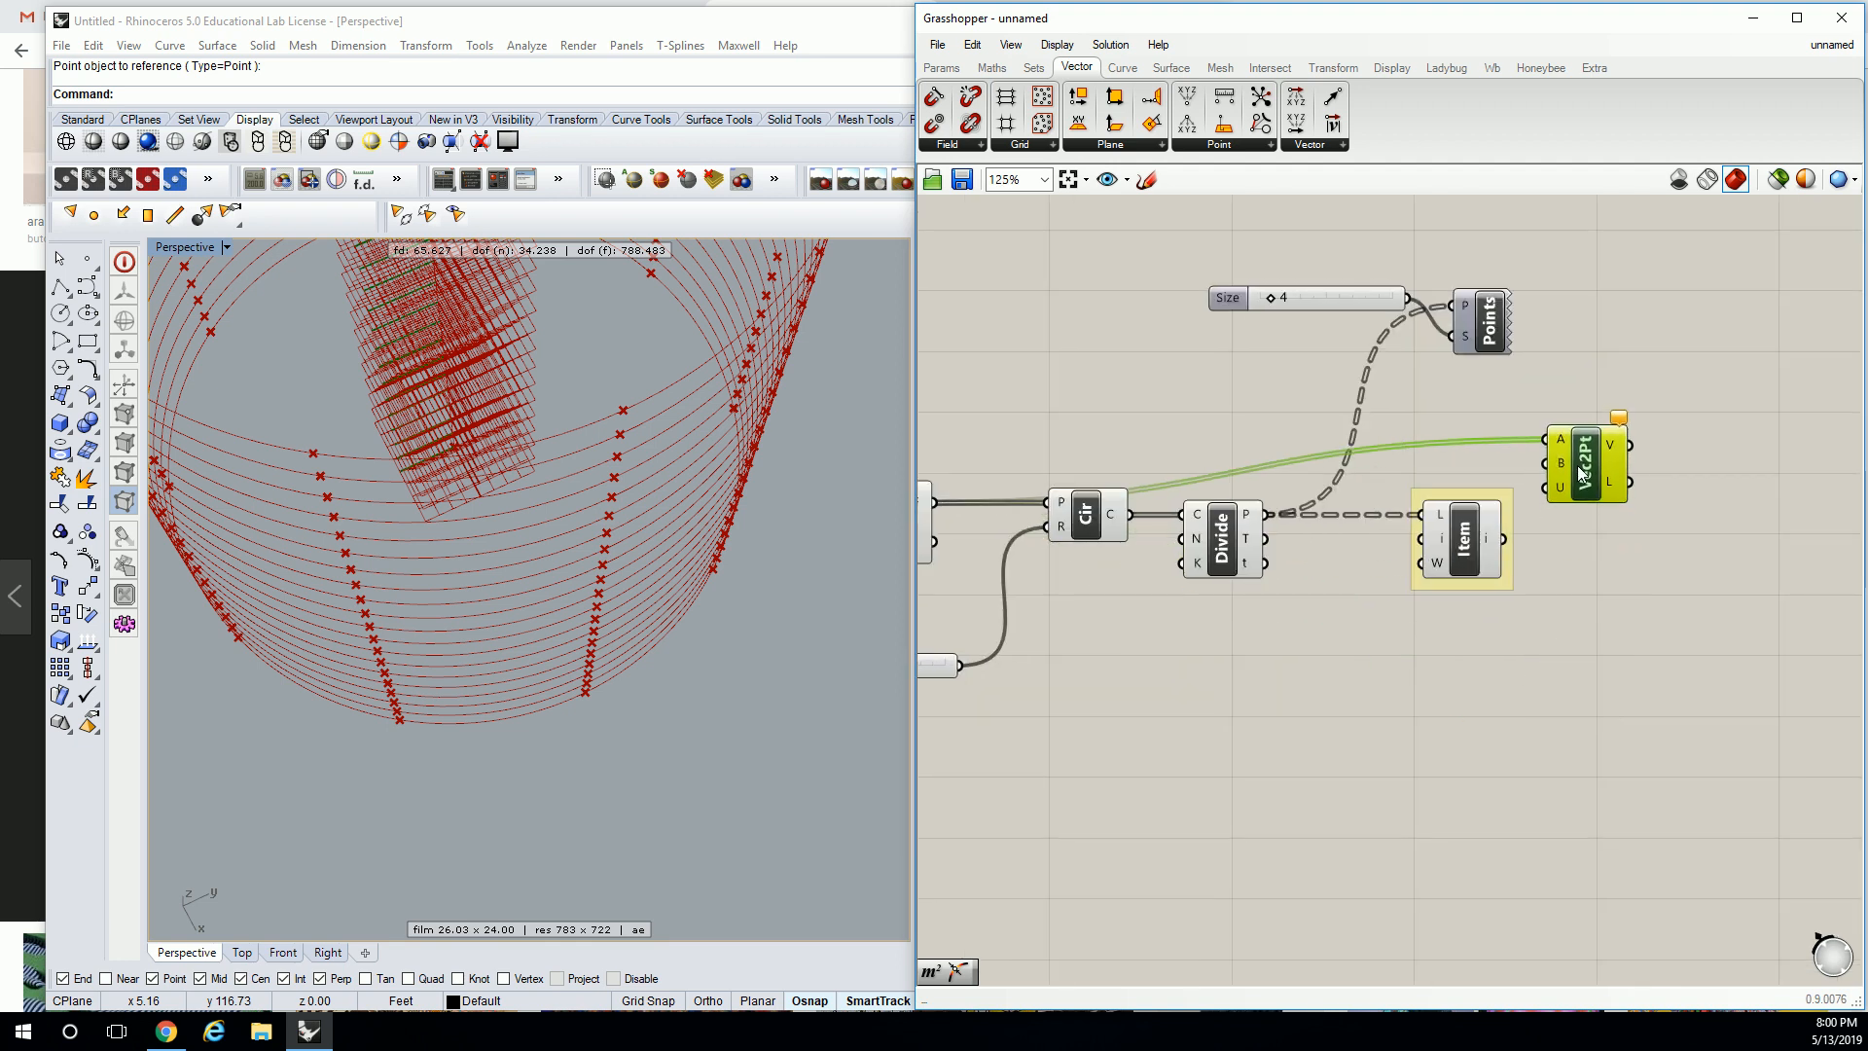
left_click_drag(1086, 515, 1086, 554)
left_click_drag(1250, 542, 1250, 582)
left_click_drag(1459, 537, 1545, 465)
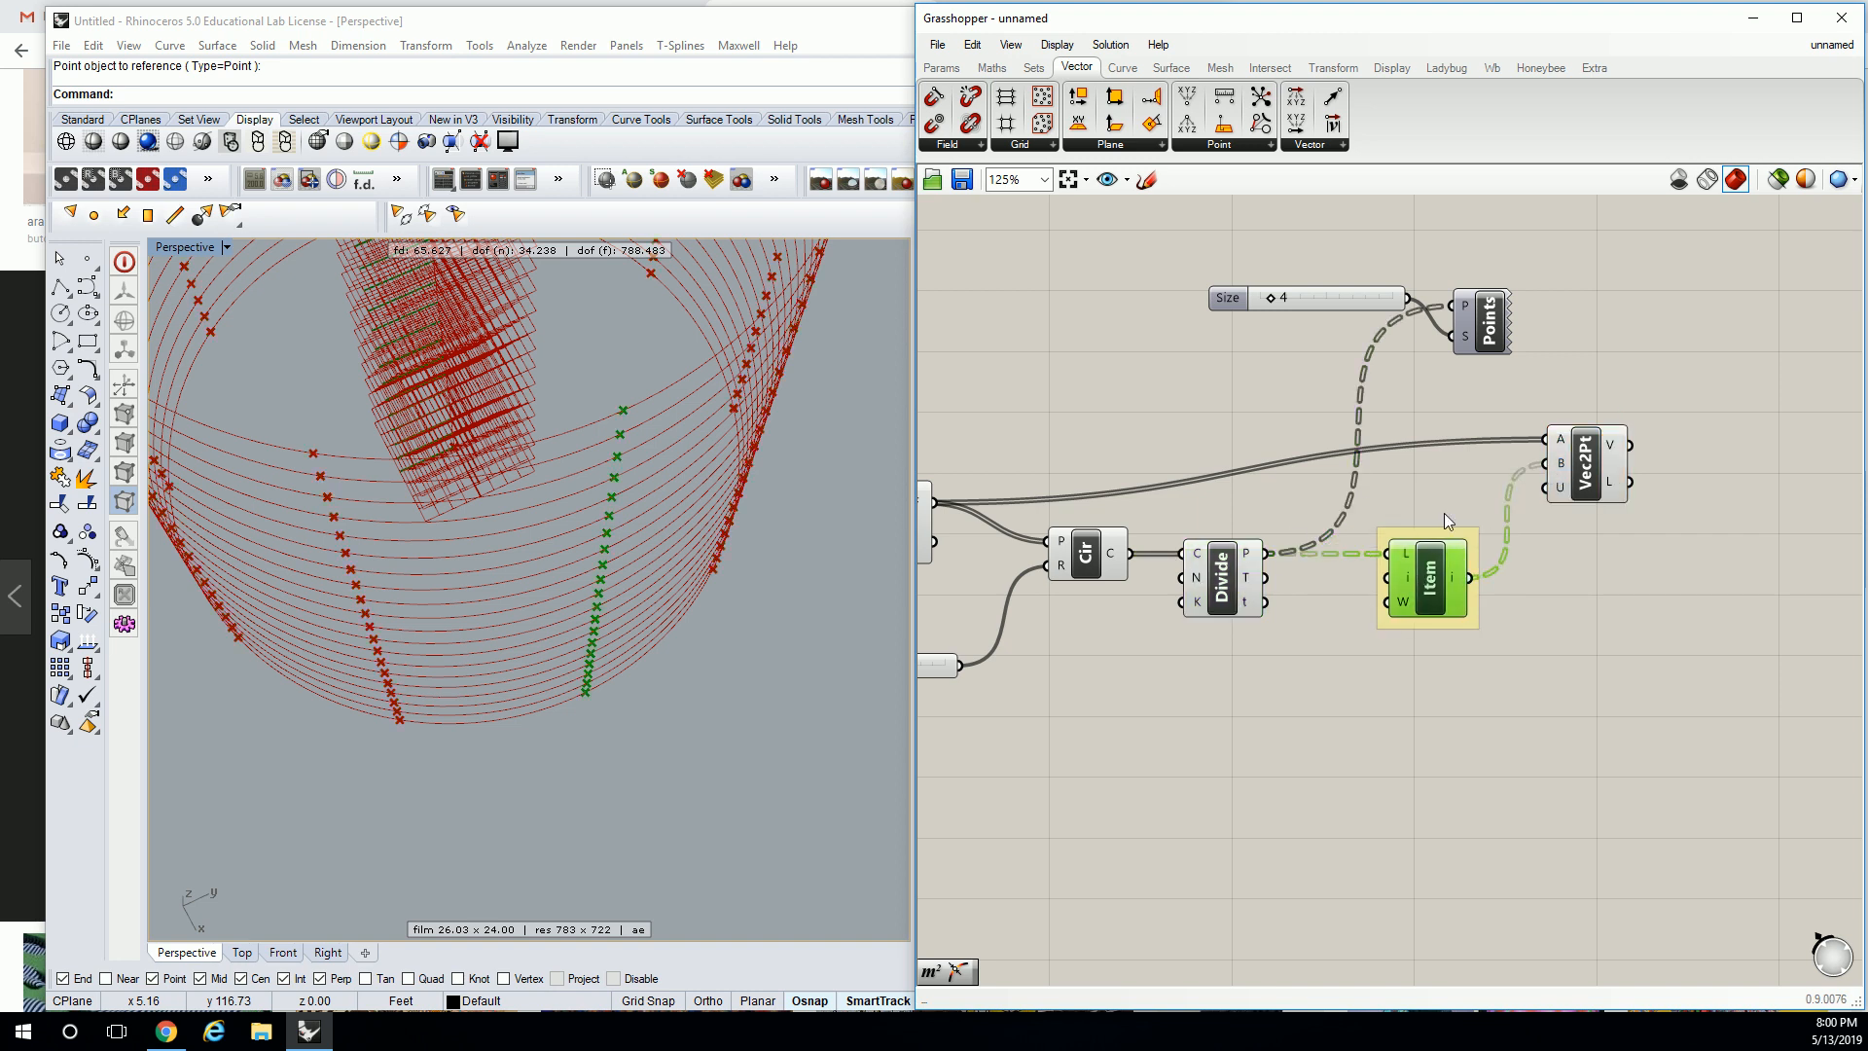
right_click_drag(1625, 452, 1547, 467)
mouse_move(1547, 467)
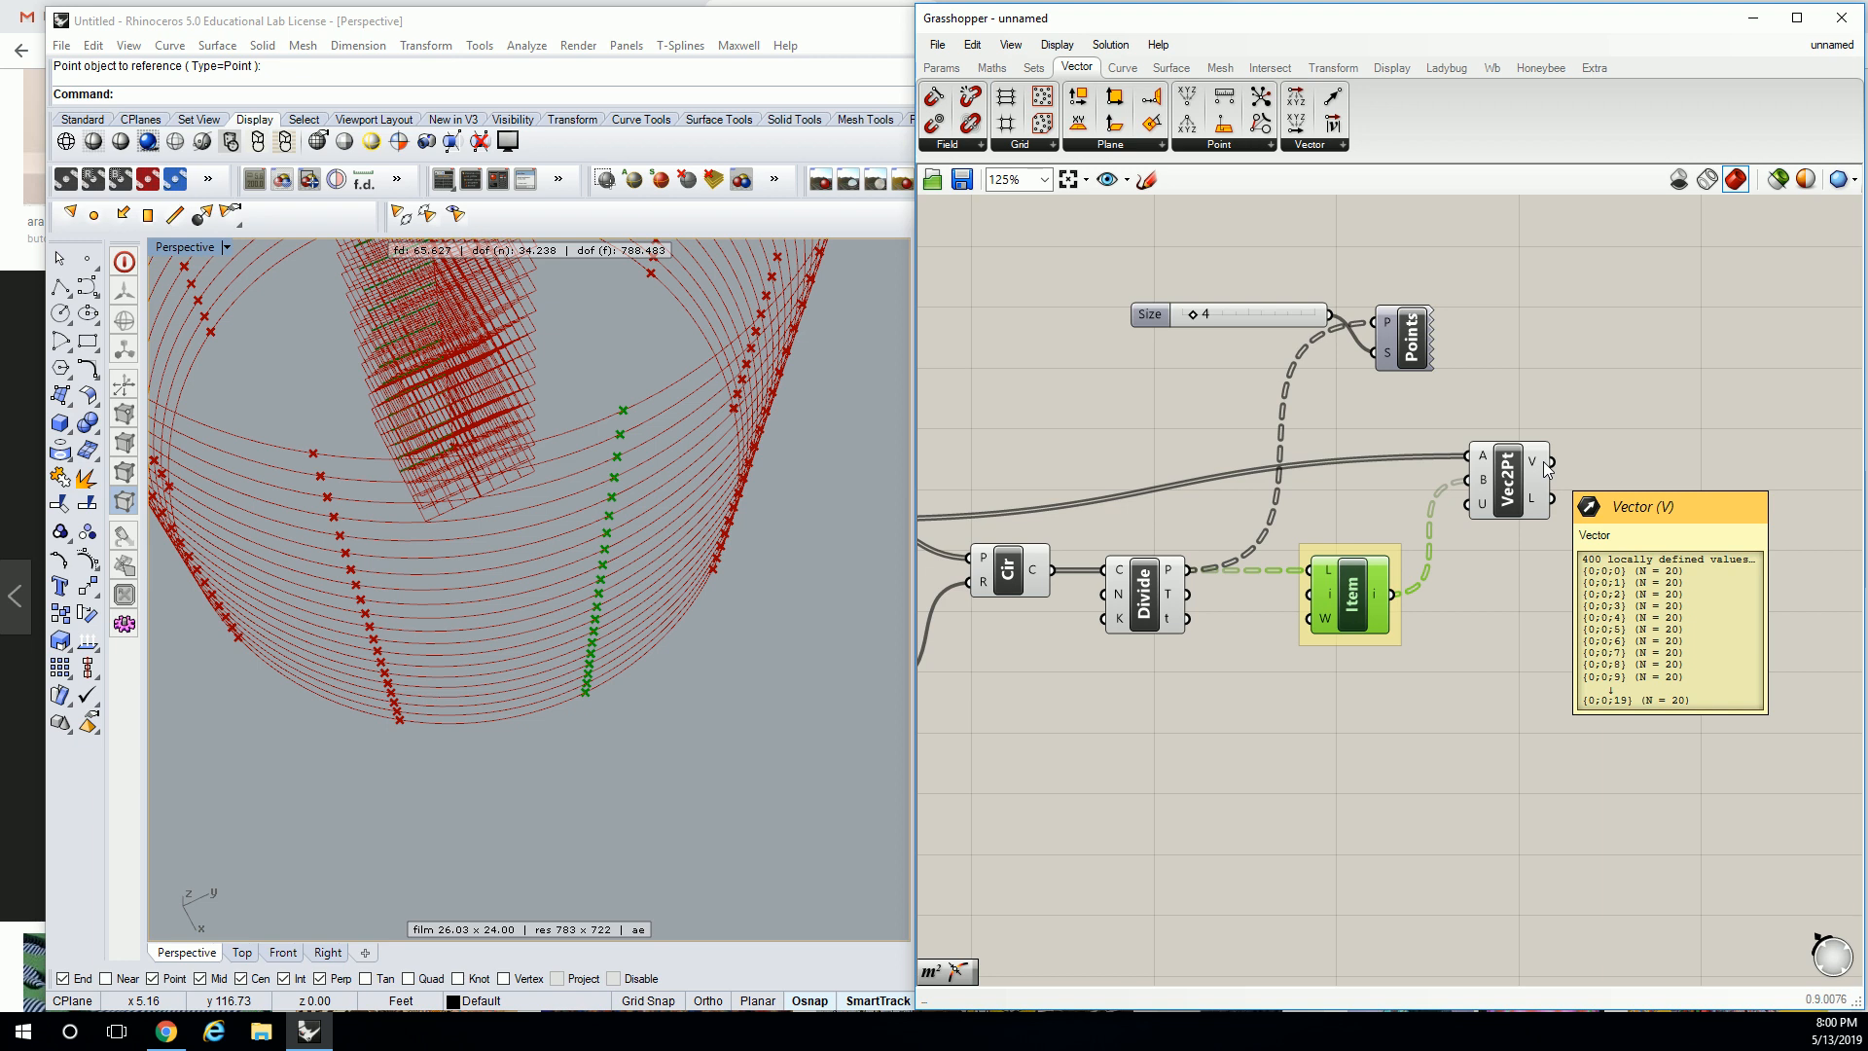
scroll(1535, 438, "up", 1)
left_click(1534, 253)
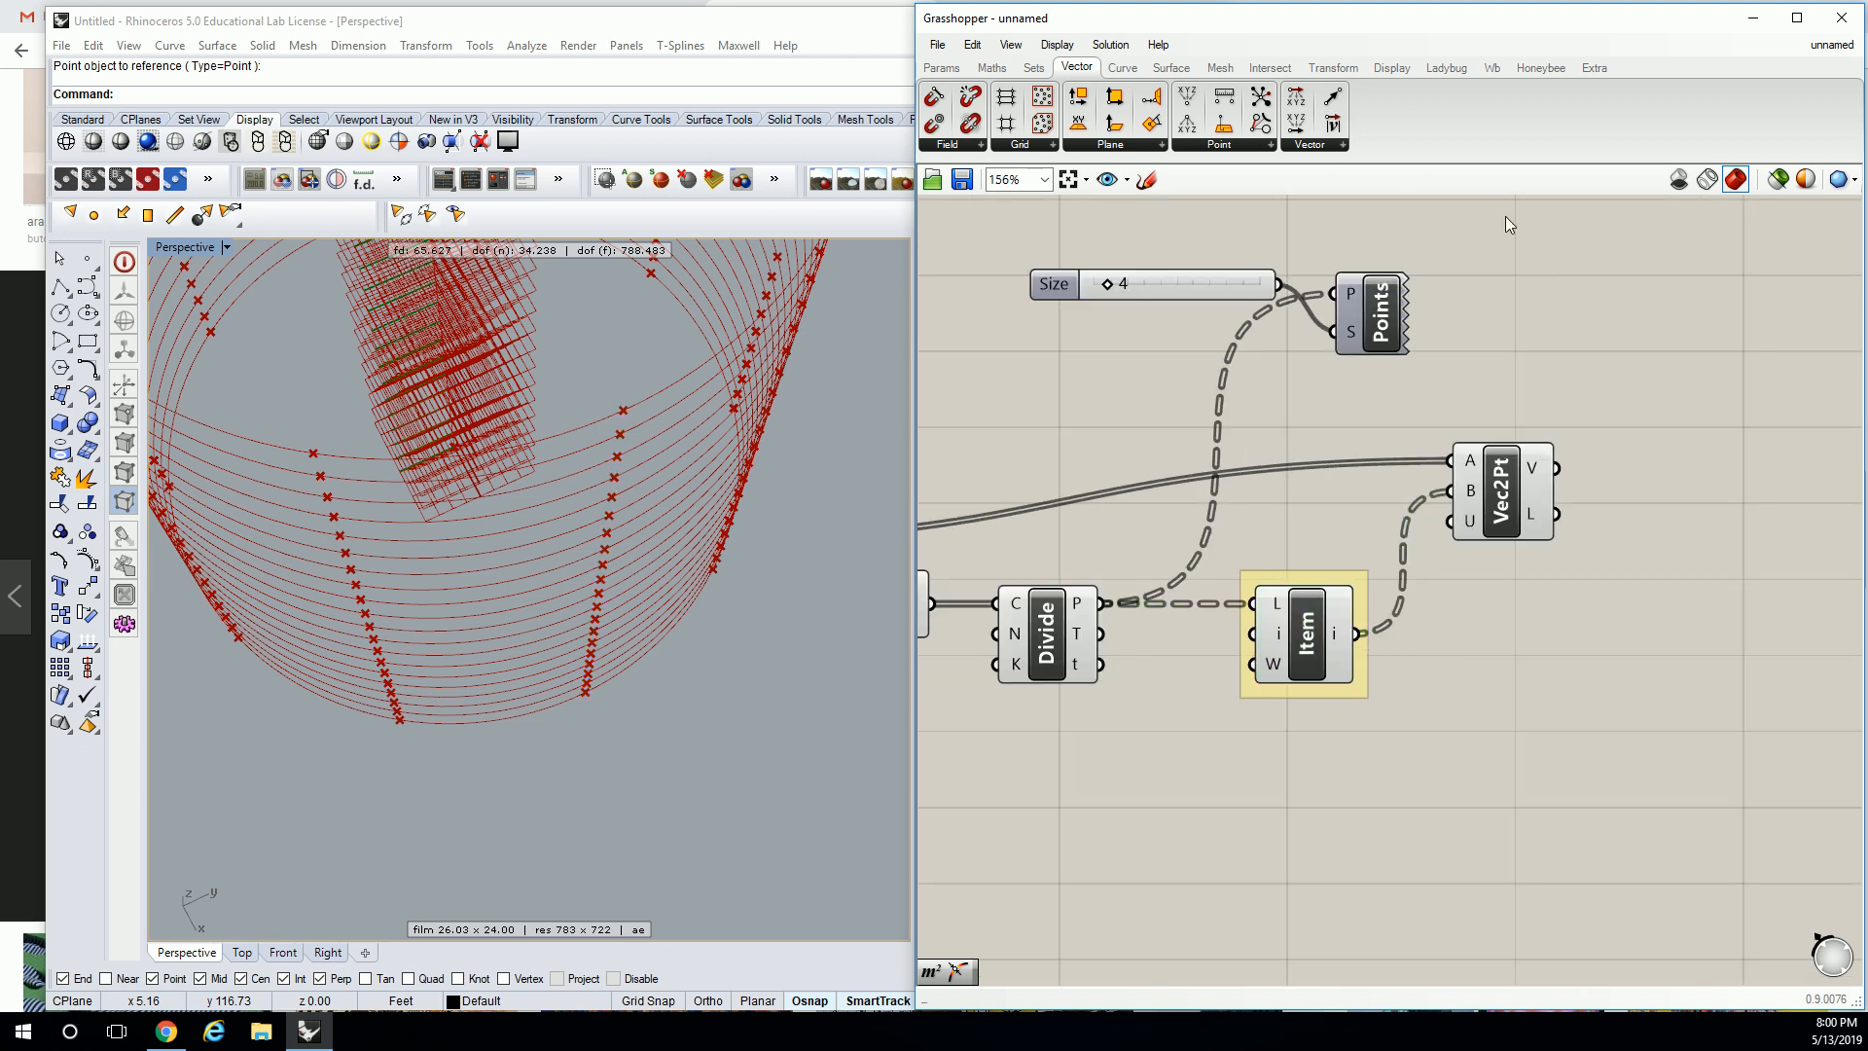
left_click(1394, 70)
Add a Vector Display wired to the frame points as anchors and the Vec2Pt vectors.
left_click(1321, 144)
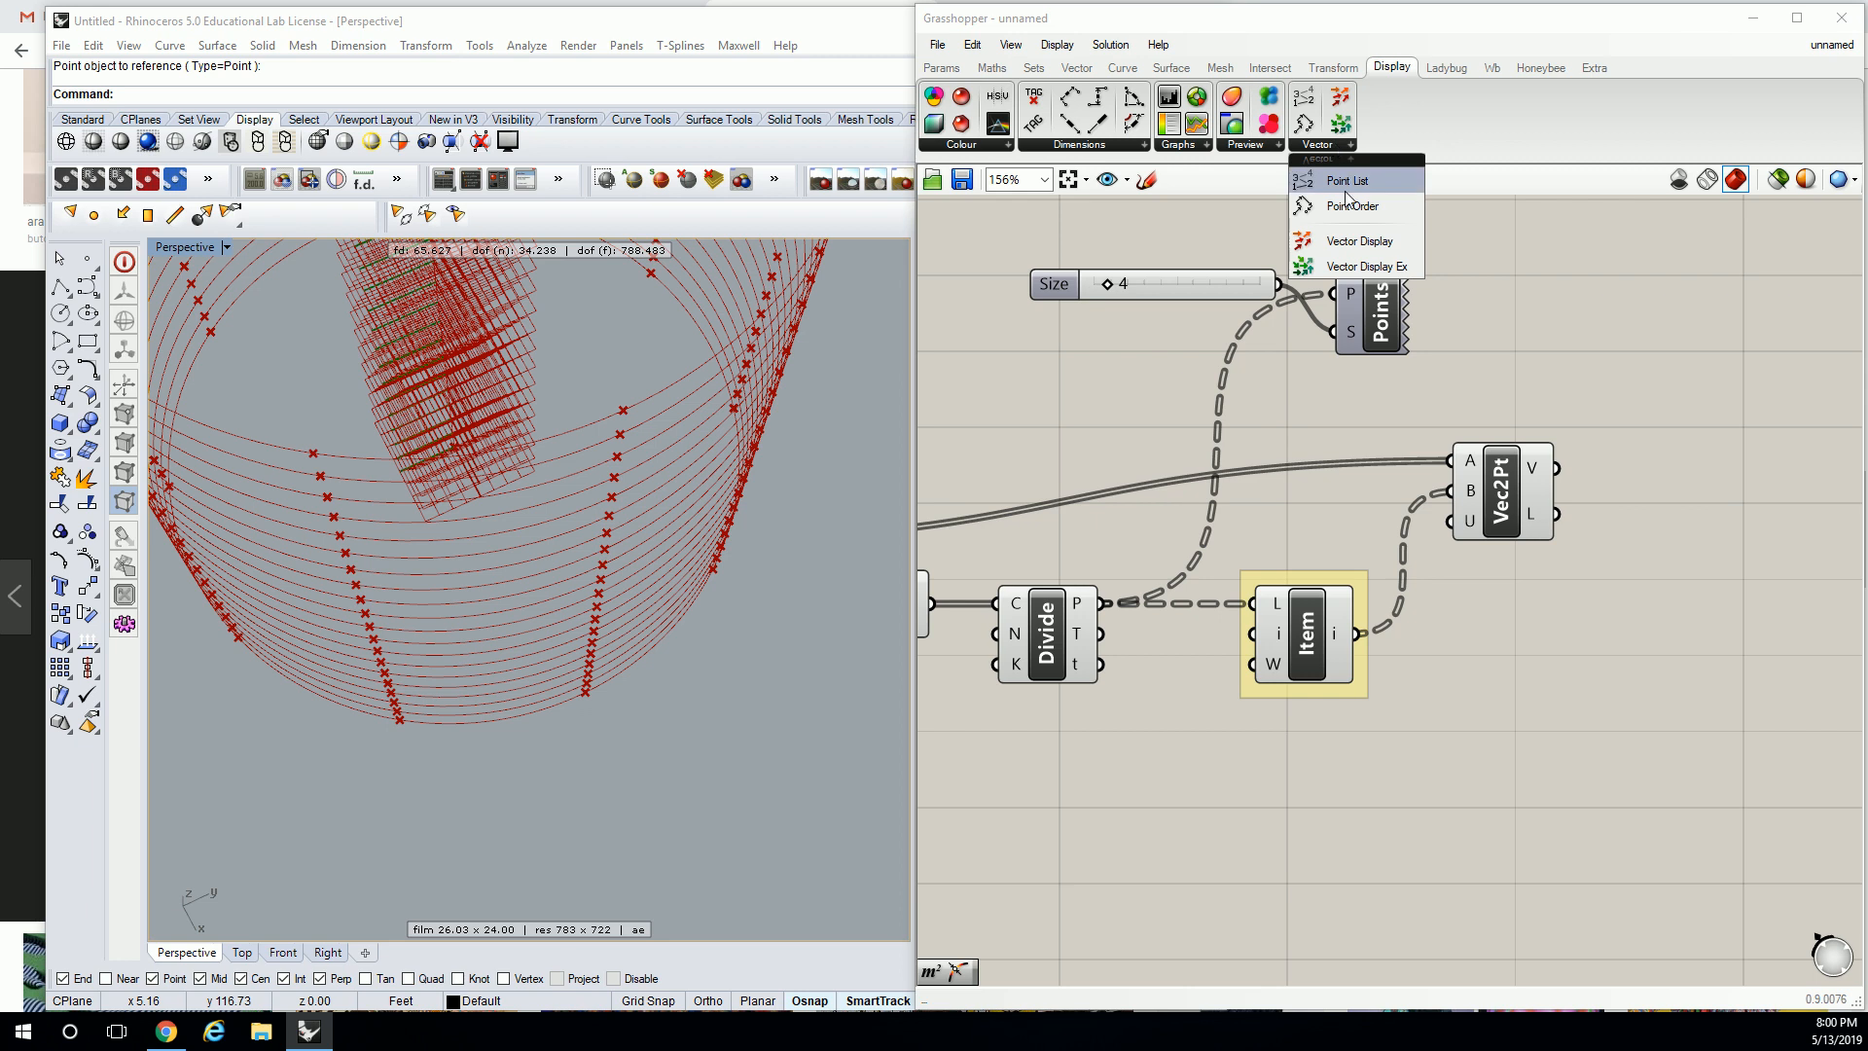
left_click(1354, 244)
left_click(1595, 373)
mouse_move(1557, 468)
left_mouse_down()
mouse_move(1572, 393)
mouse_move(1564, 448)
left_mouse_up()
right_click_drag(1037, 543, 1146, 546)
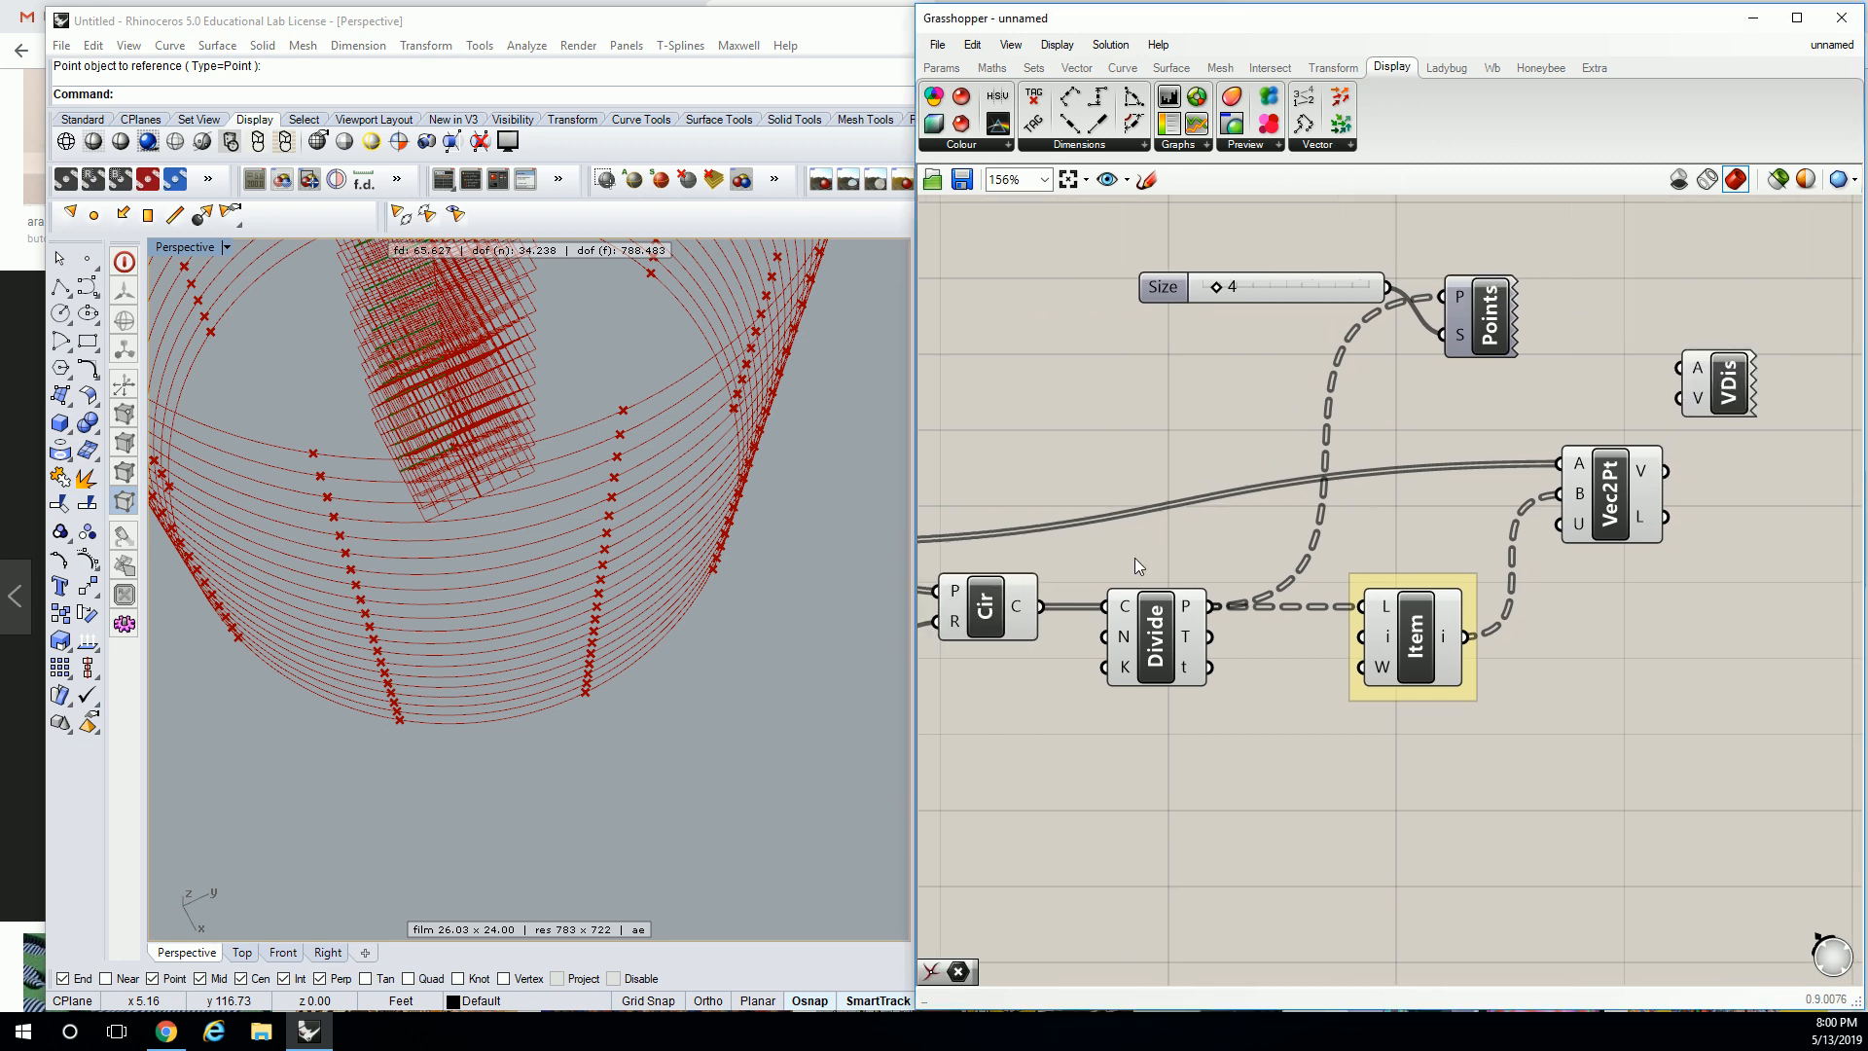
scroll(1184, 575, "down", 2)
left_click_drag(991, 545, 1557, 434)
left_click_drag(1546, 498, 1557, 452)
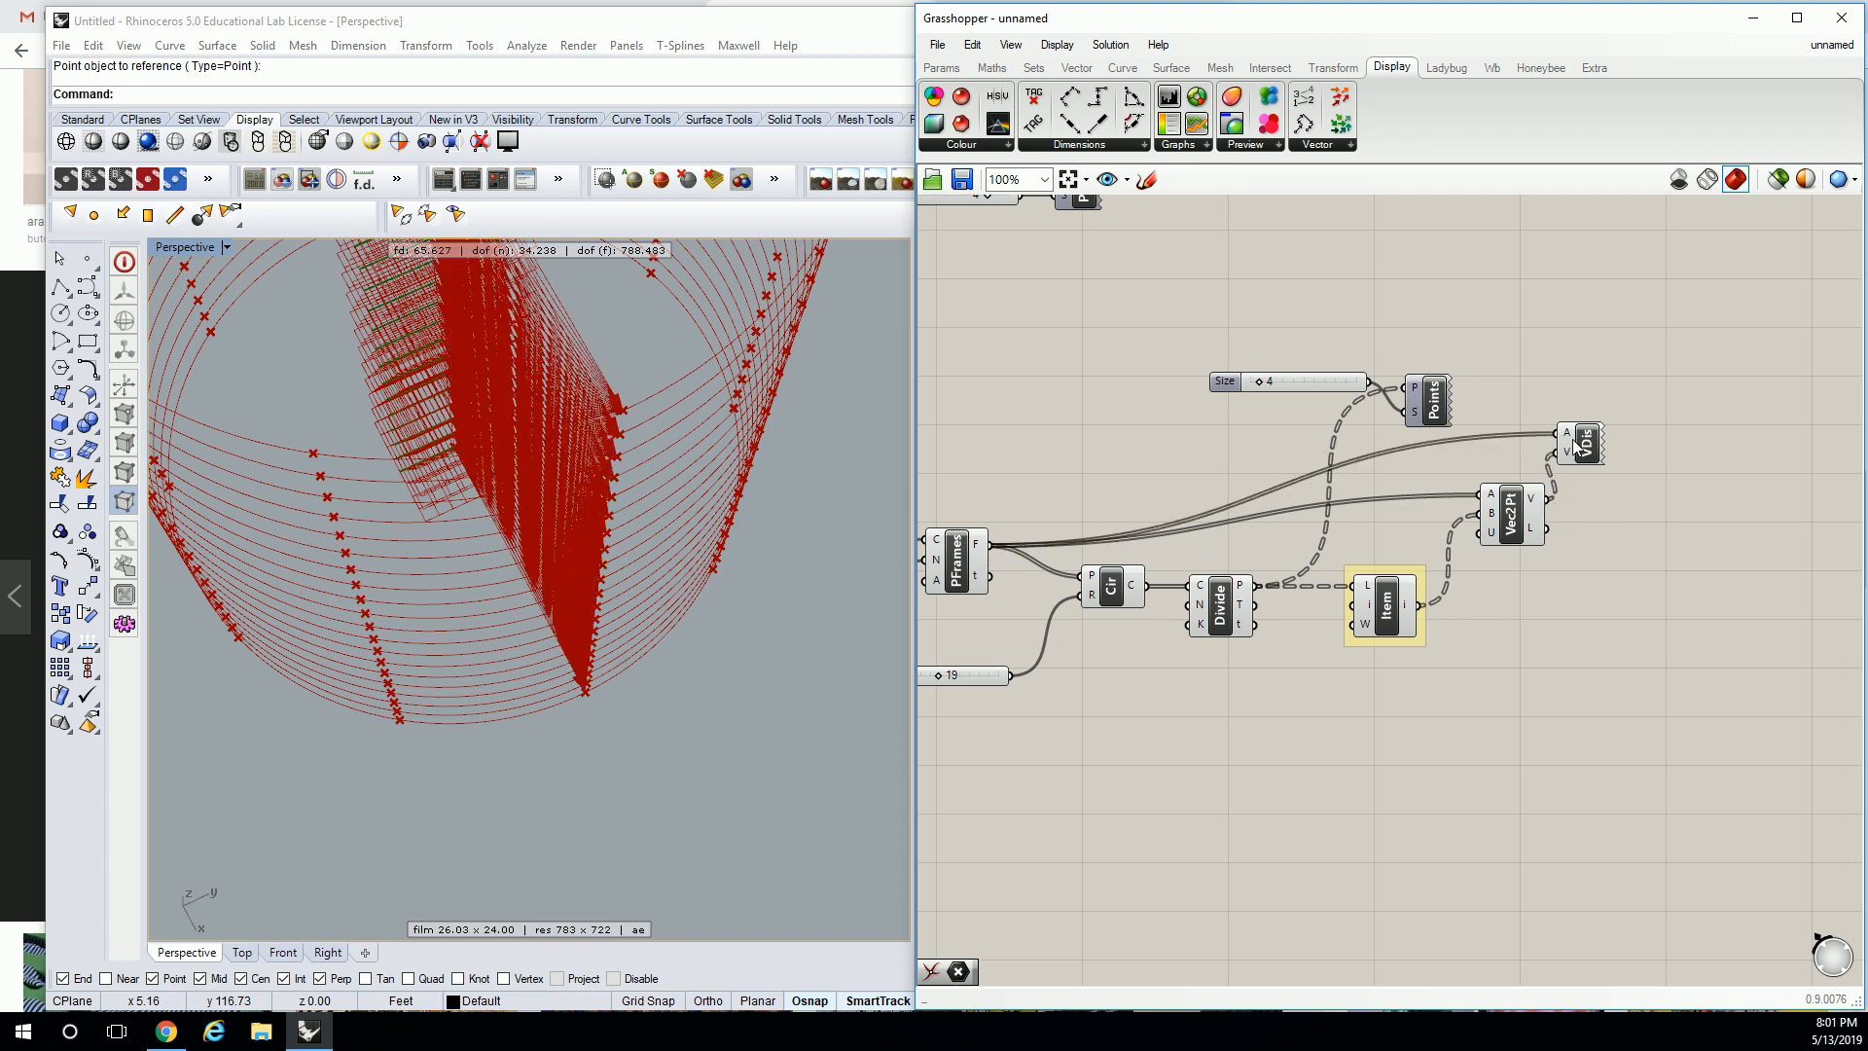
Try grafting the Vector Display's anchor input, then undo it.
right_click_drag(533, 472, 510, 408)
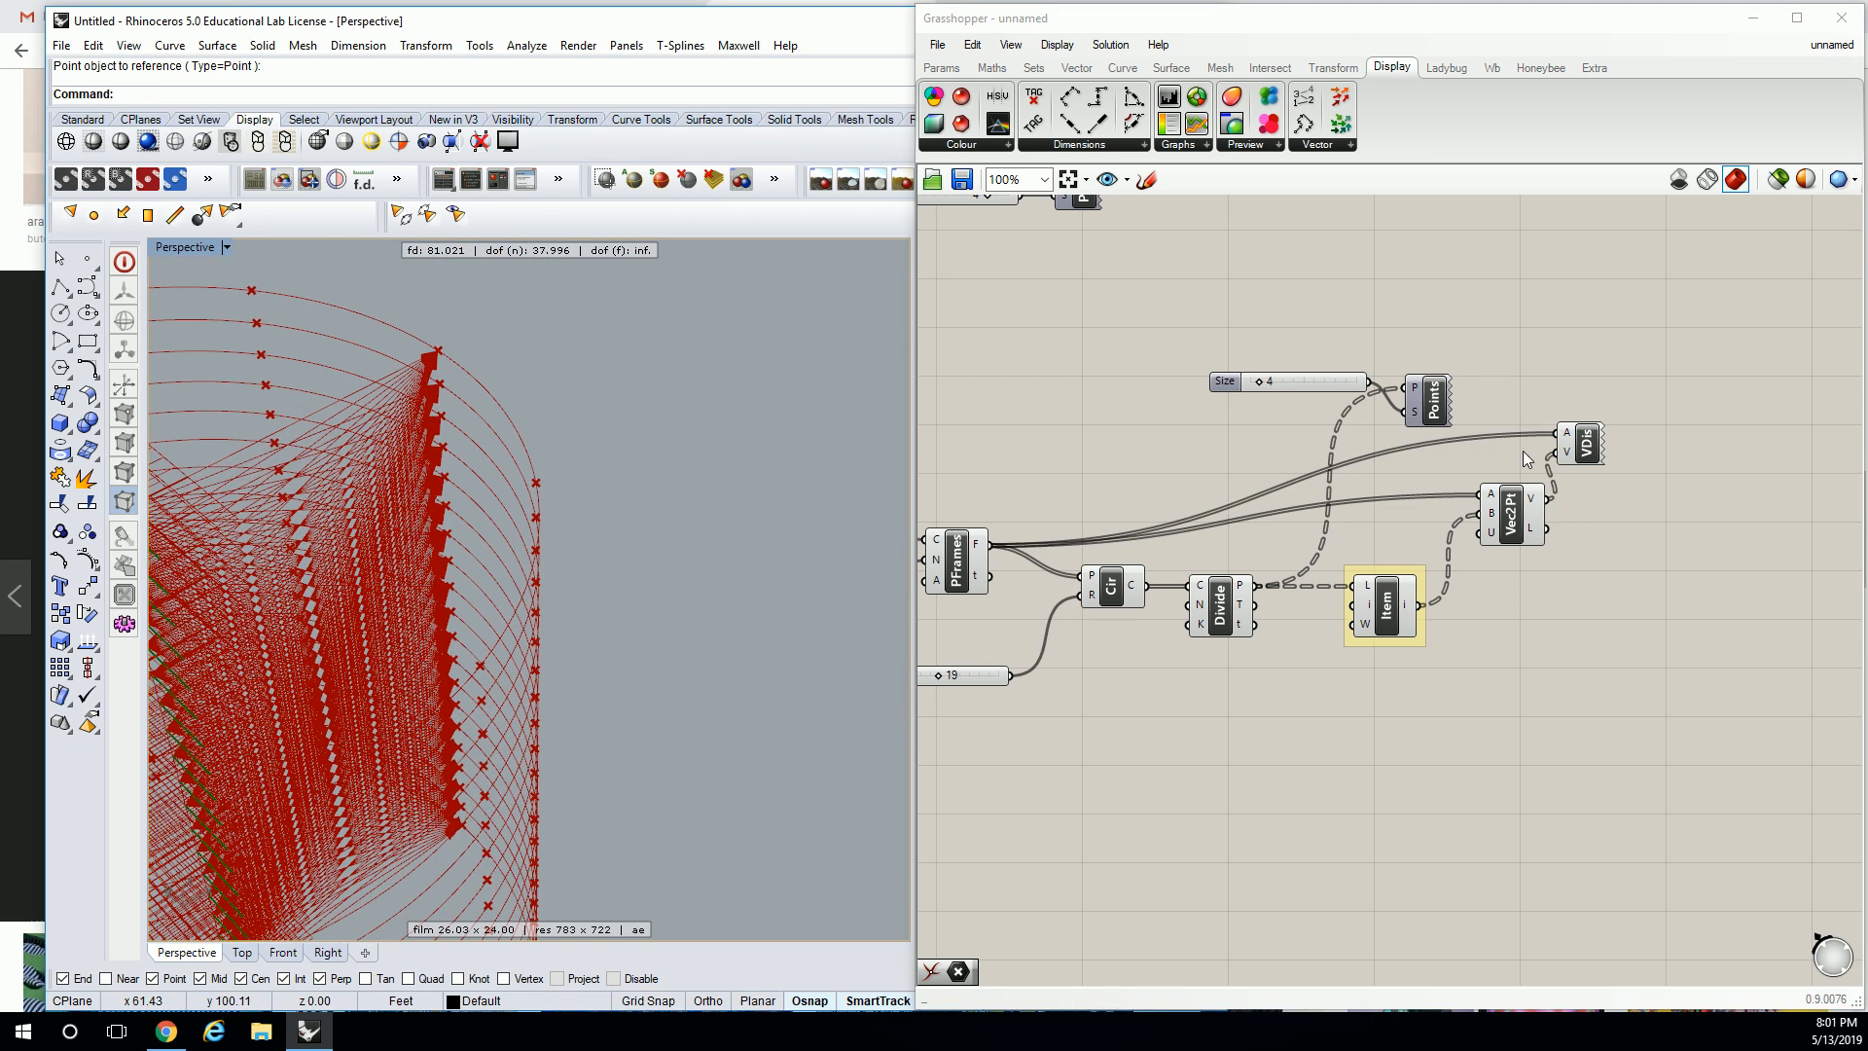
right_click(1571, 429)
left_click(1605, 619)
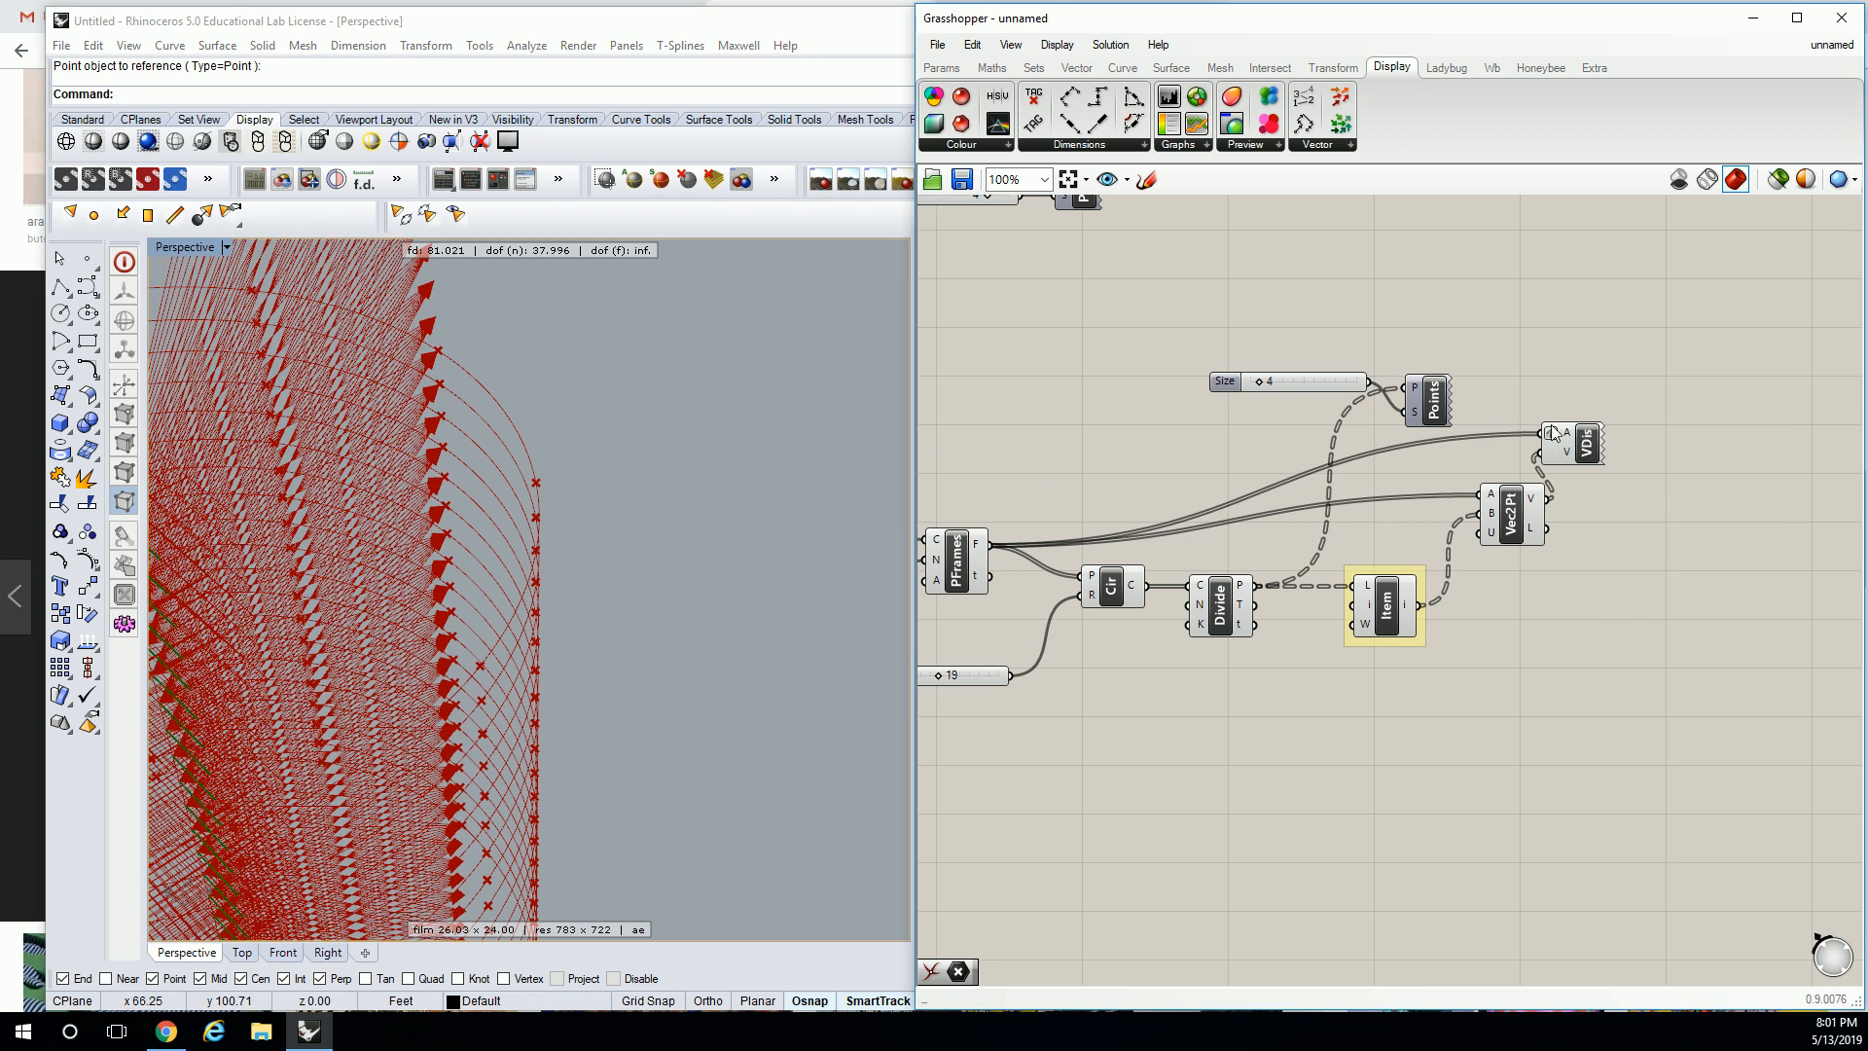
key("ctrl+z")
mouse_move(1572, 435)
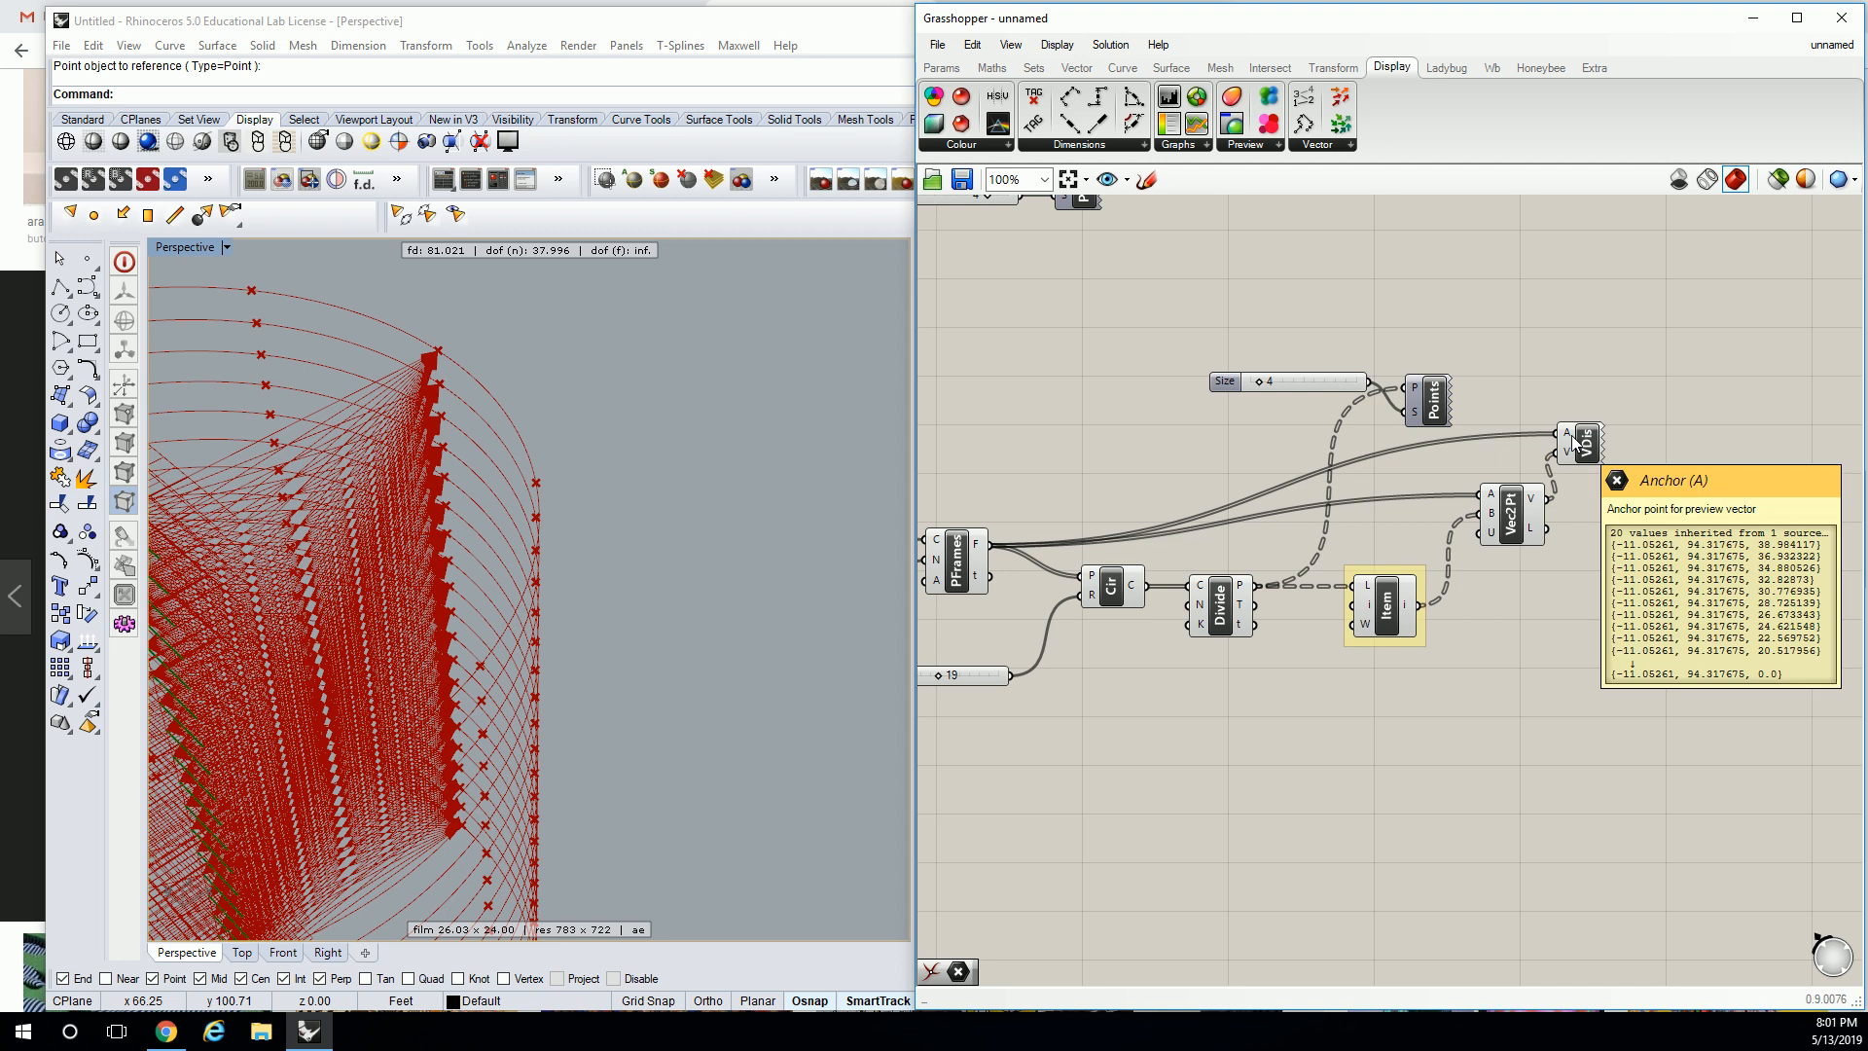
mouse_move(1531, 504)
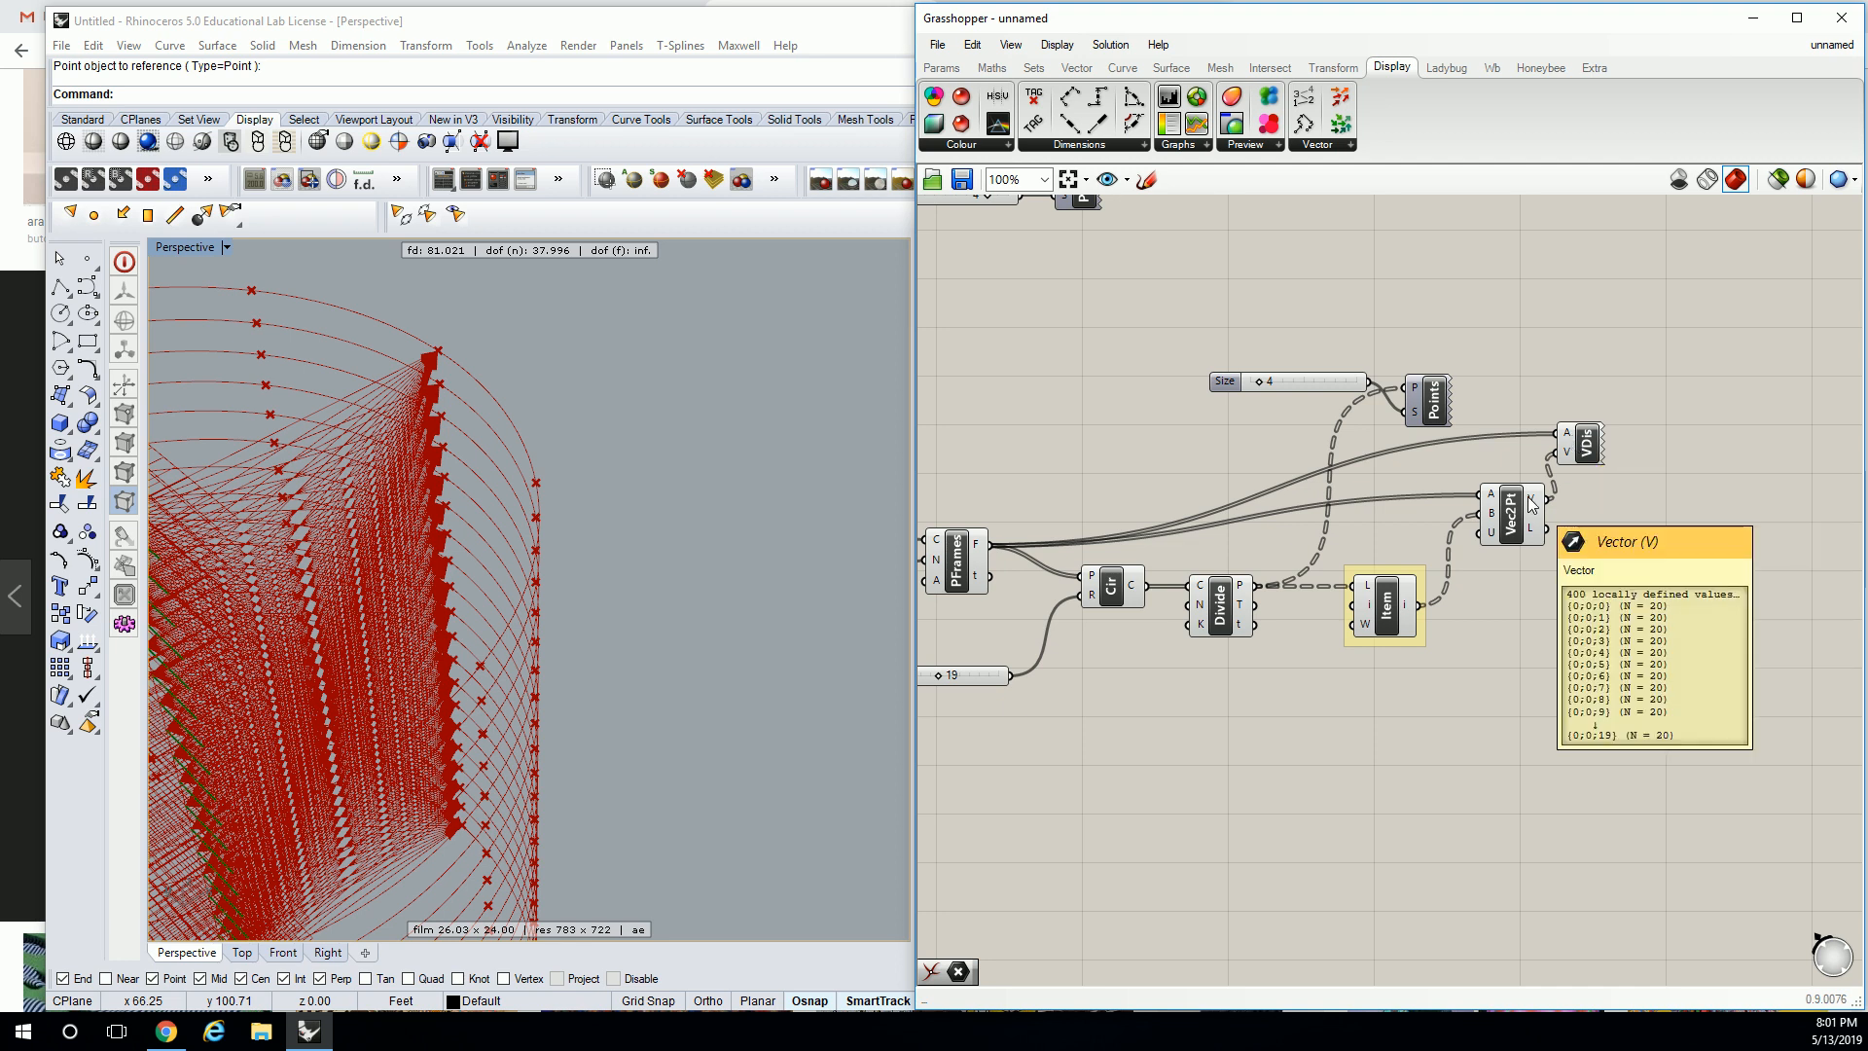
right_click_drag(1547, 516, 1758, 477)
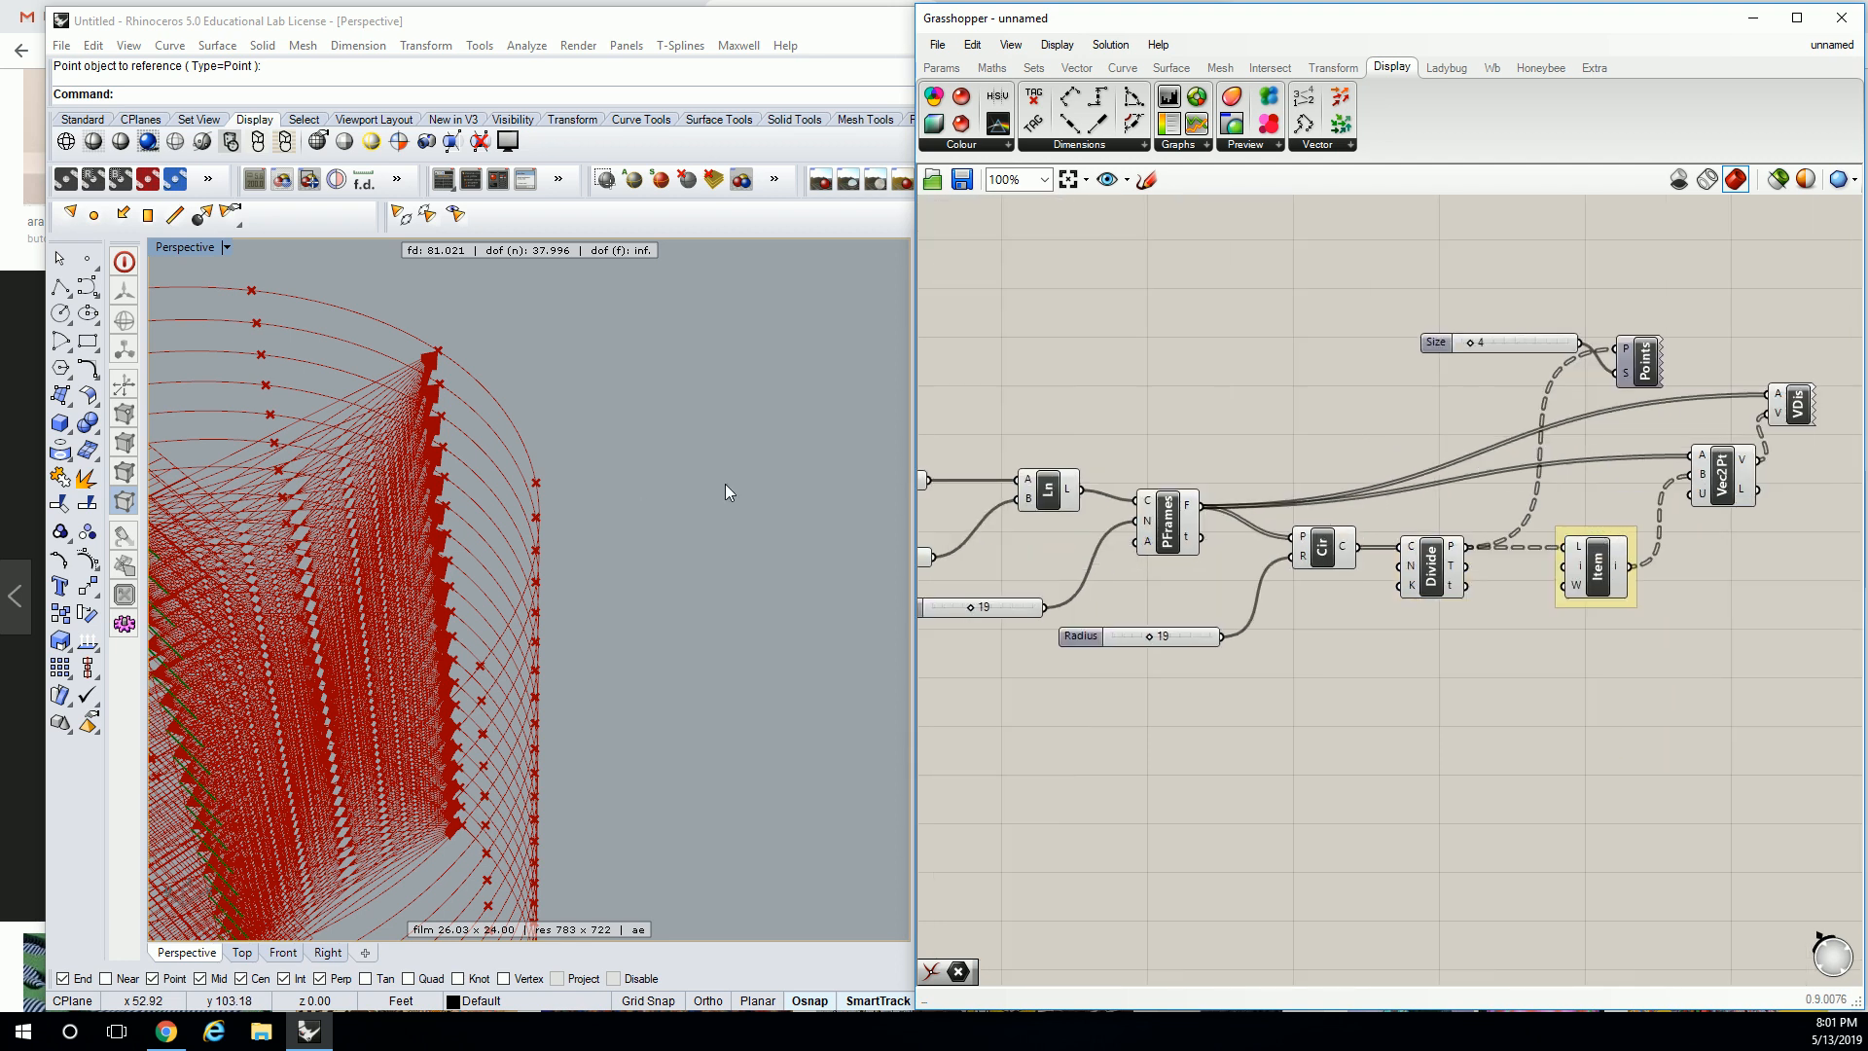
right_click_drag(1562, 535, 1519, 538)
mouse_move(1408, 556)
Graft the PFrames F output and select VDis to preview each circle's vectors.
right_click_drag(856, 458, 876, 424)
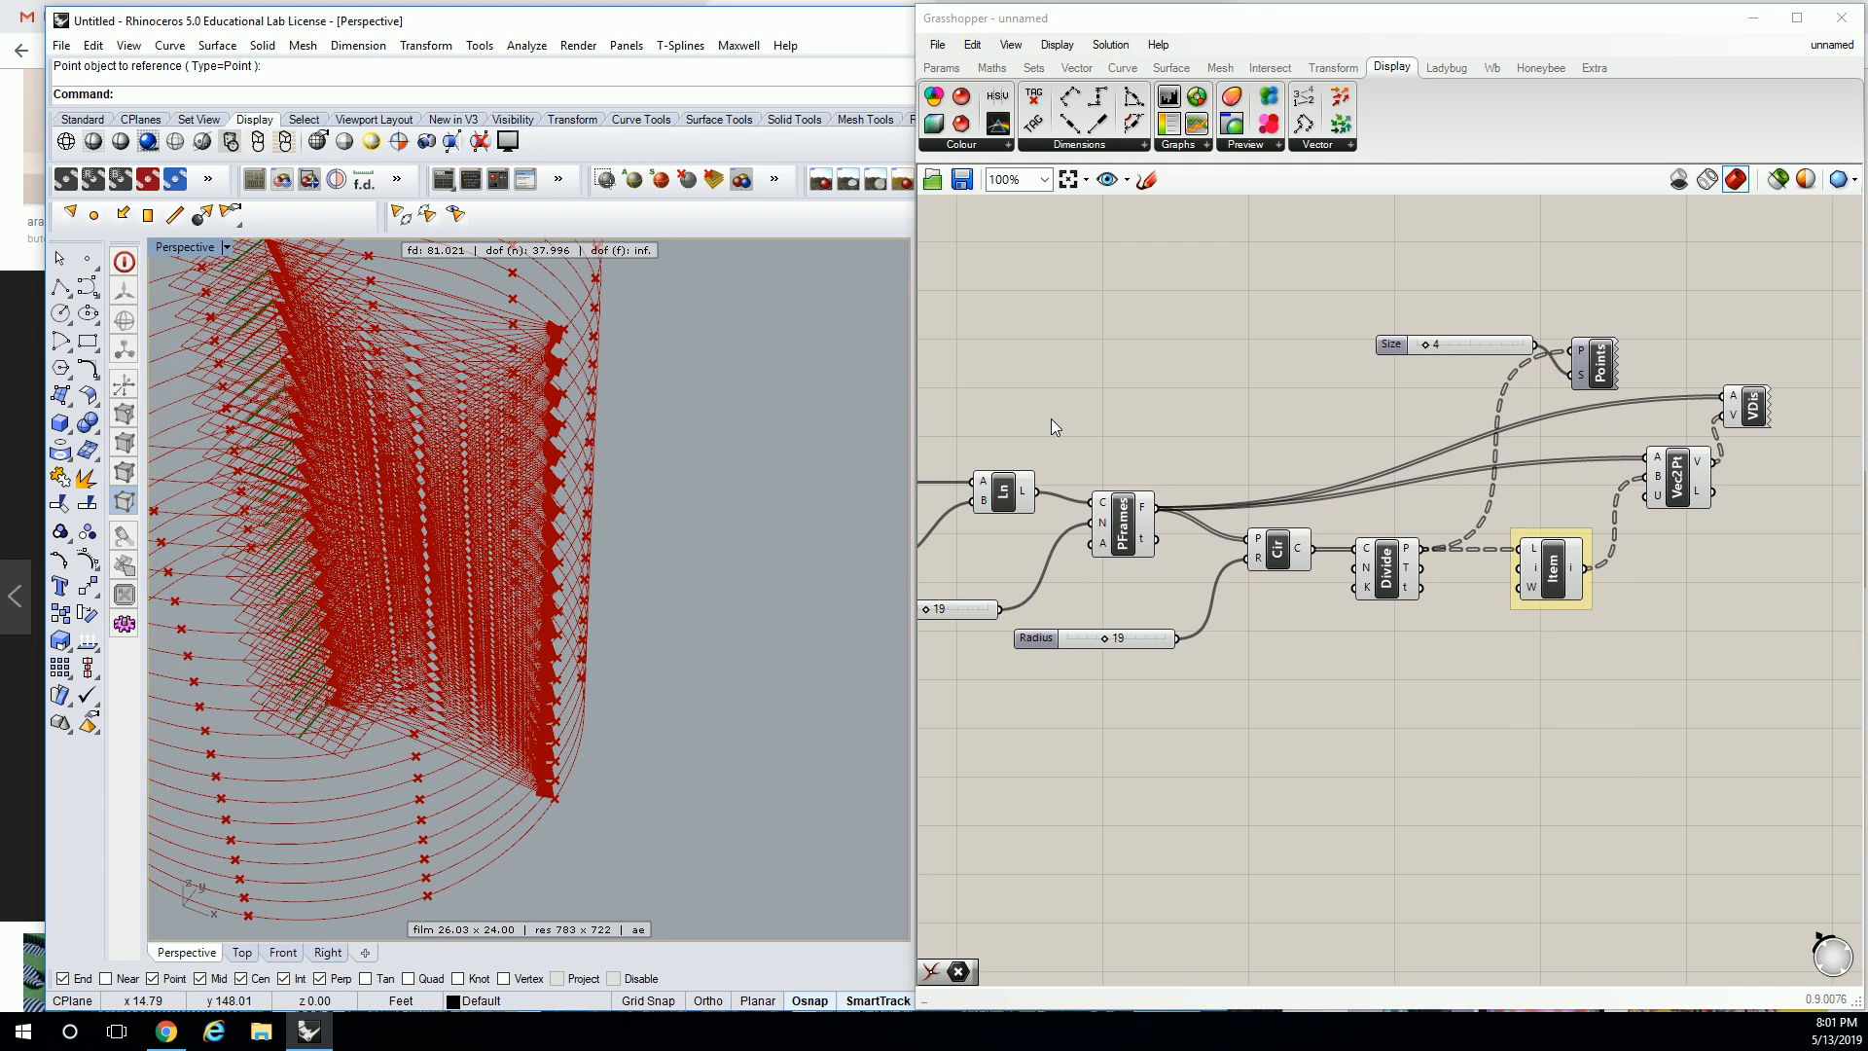
right_click(1146, 506)
left_click(1205, 653)
right_click_drag(627, 377, 834, 442)
right_click_drag(1280, 483, 1367, 428)
right_click_drag(599, 453, 471, 646)
scroll(541, 642, "up", 5)
left_click(1816, 356)
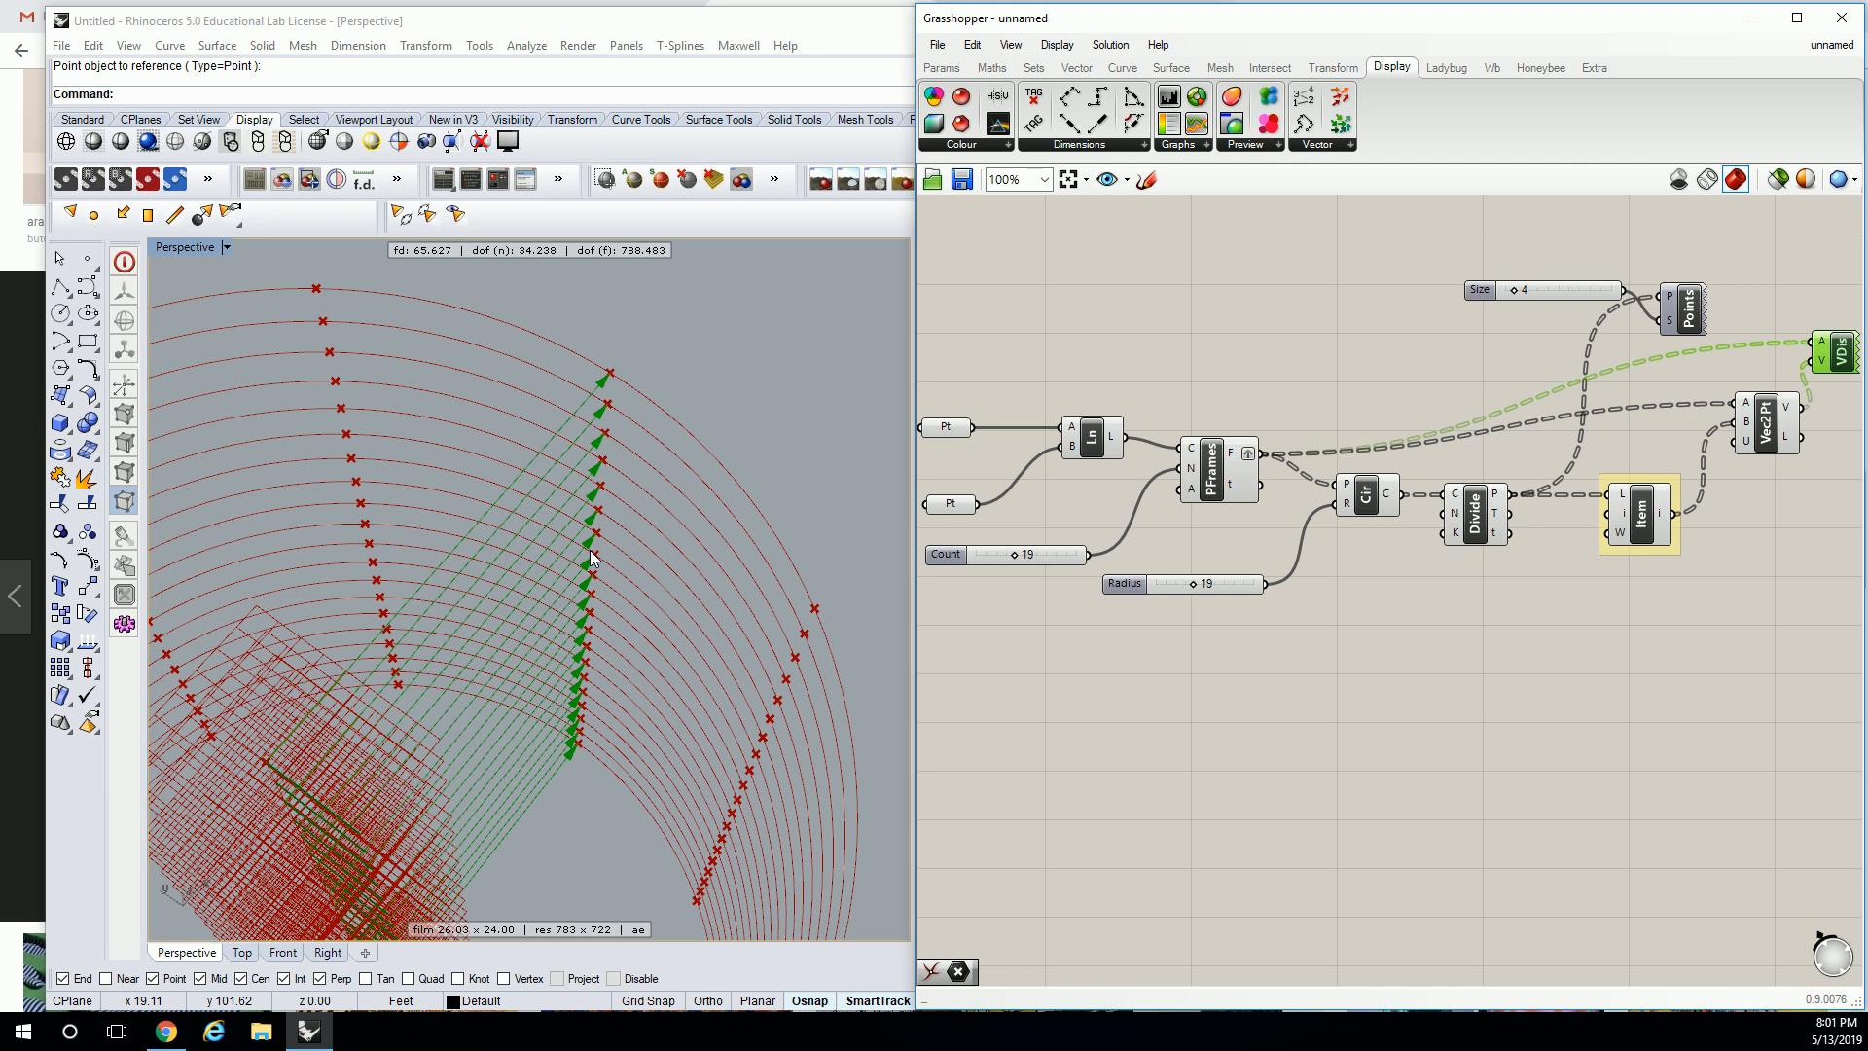
Wire Vec2Pt's V output into a new Panel listing vectors such as (19.0, 0.0, 0.0).
right_click_drag(1459, 233, 1064, 245)
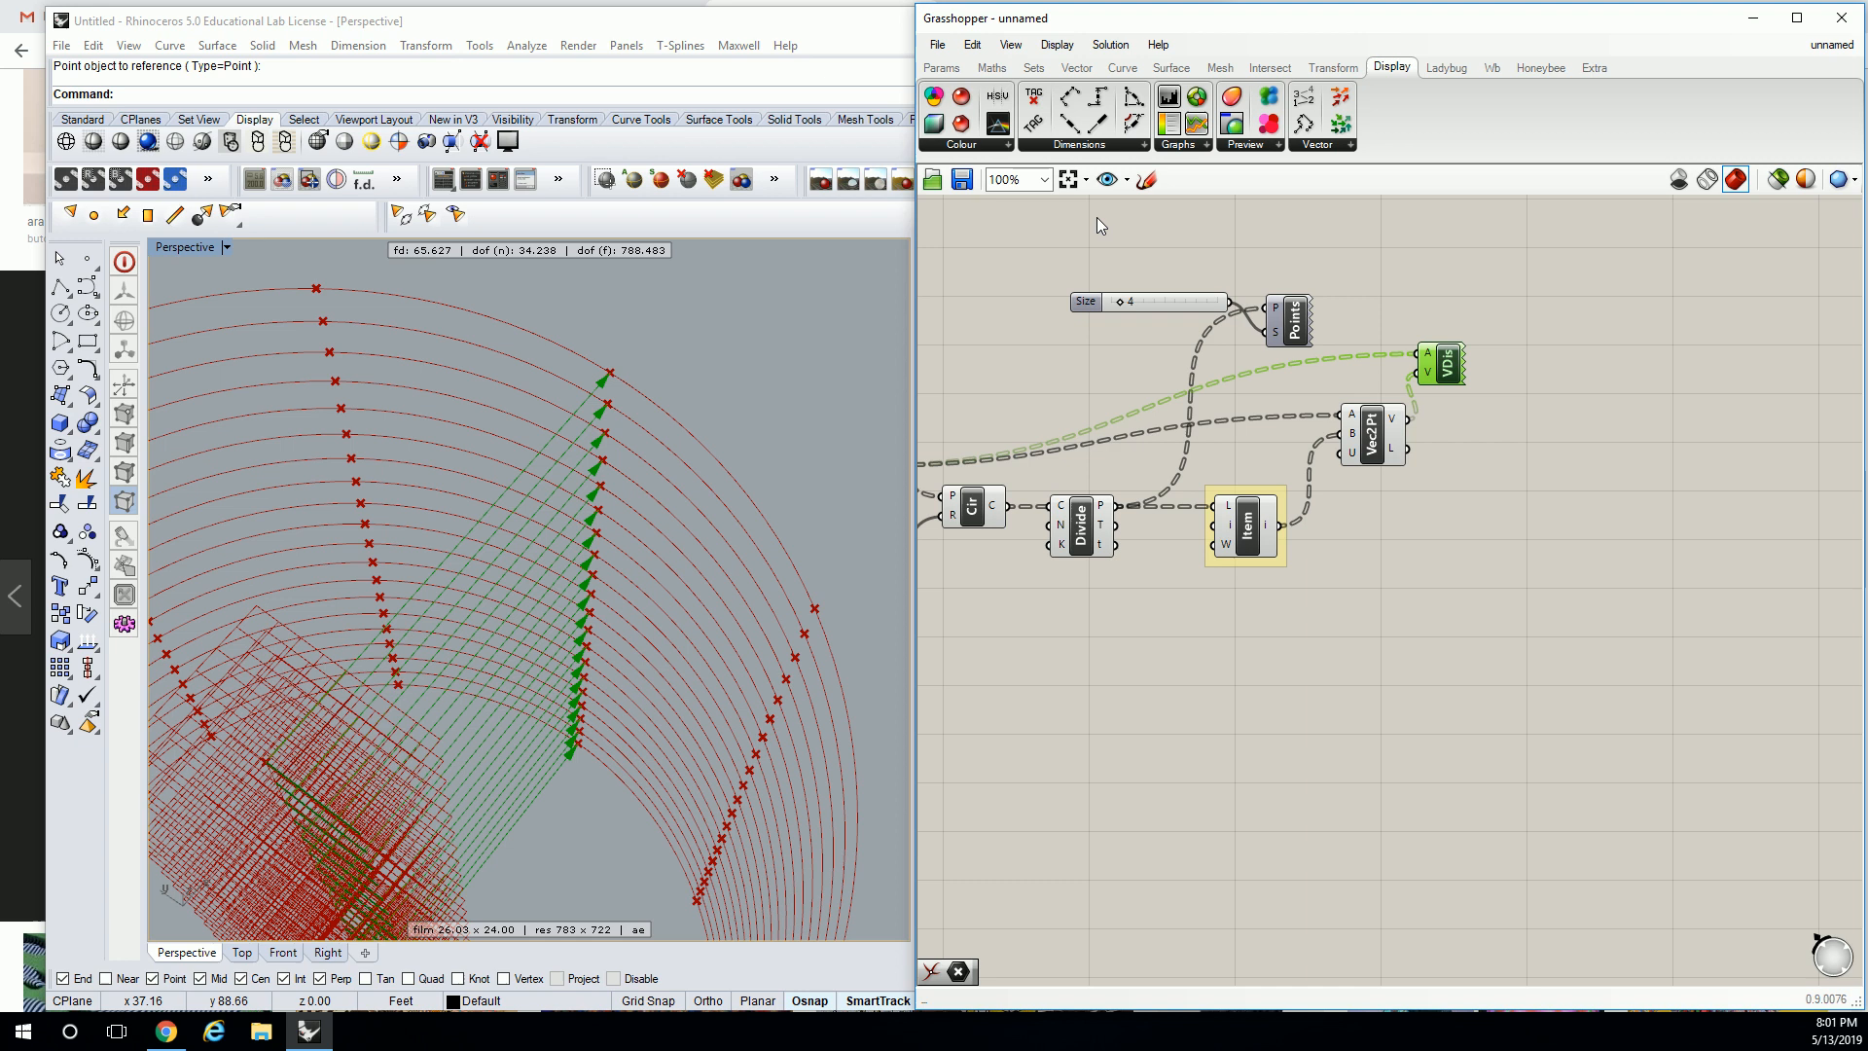
left_click(959, 67)
left_click_drag(1278, 228, 1574, 422)
scroll(1574, 422, "up", 2)
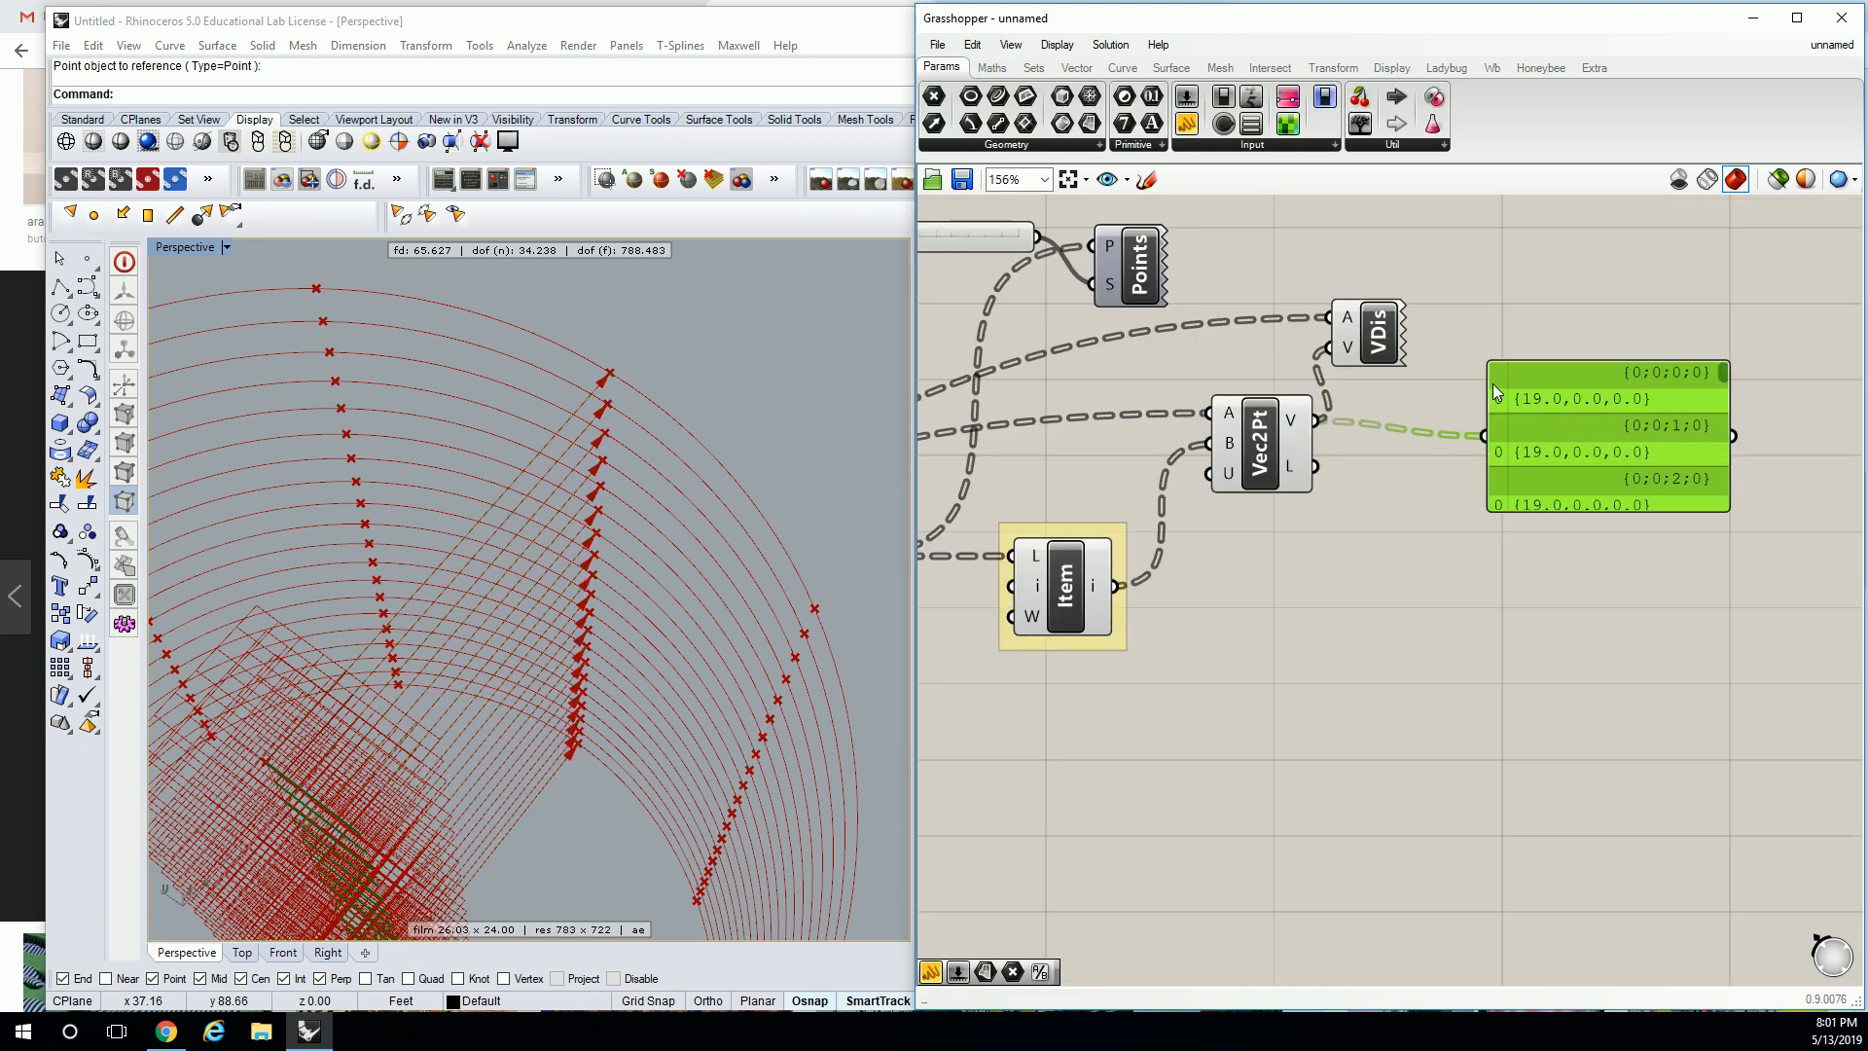
scroll(1540, 387, "down", 4)
scroll(1047, 445, "up", 3)
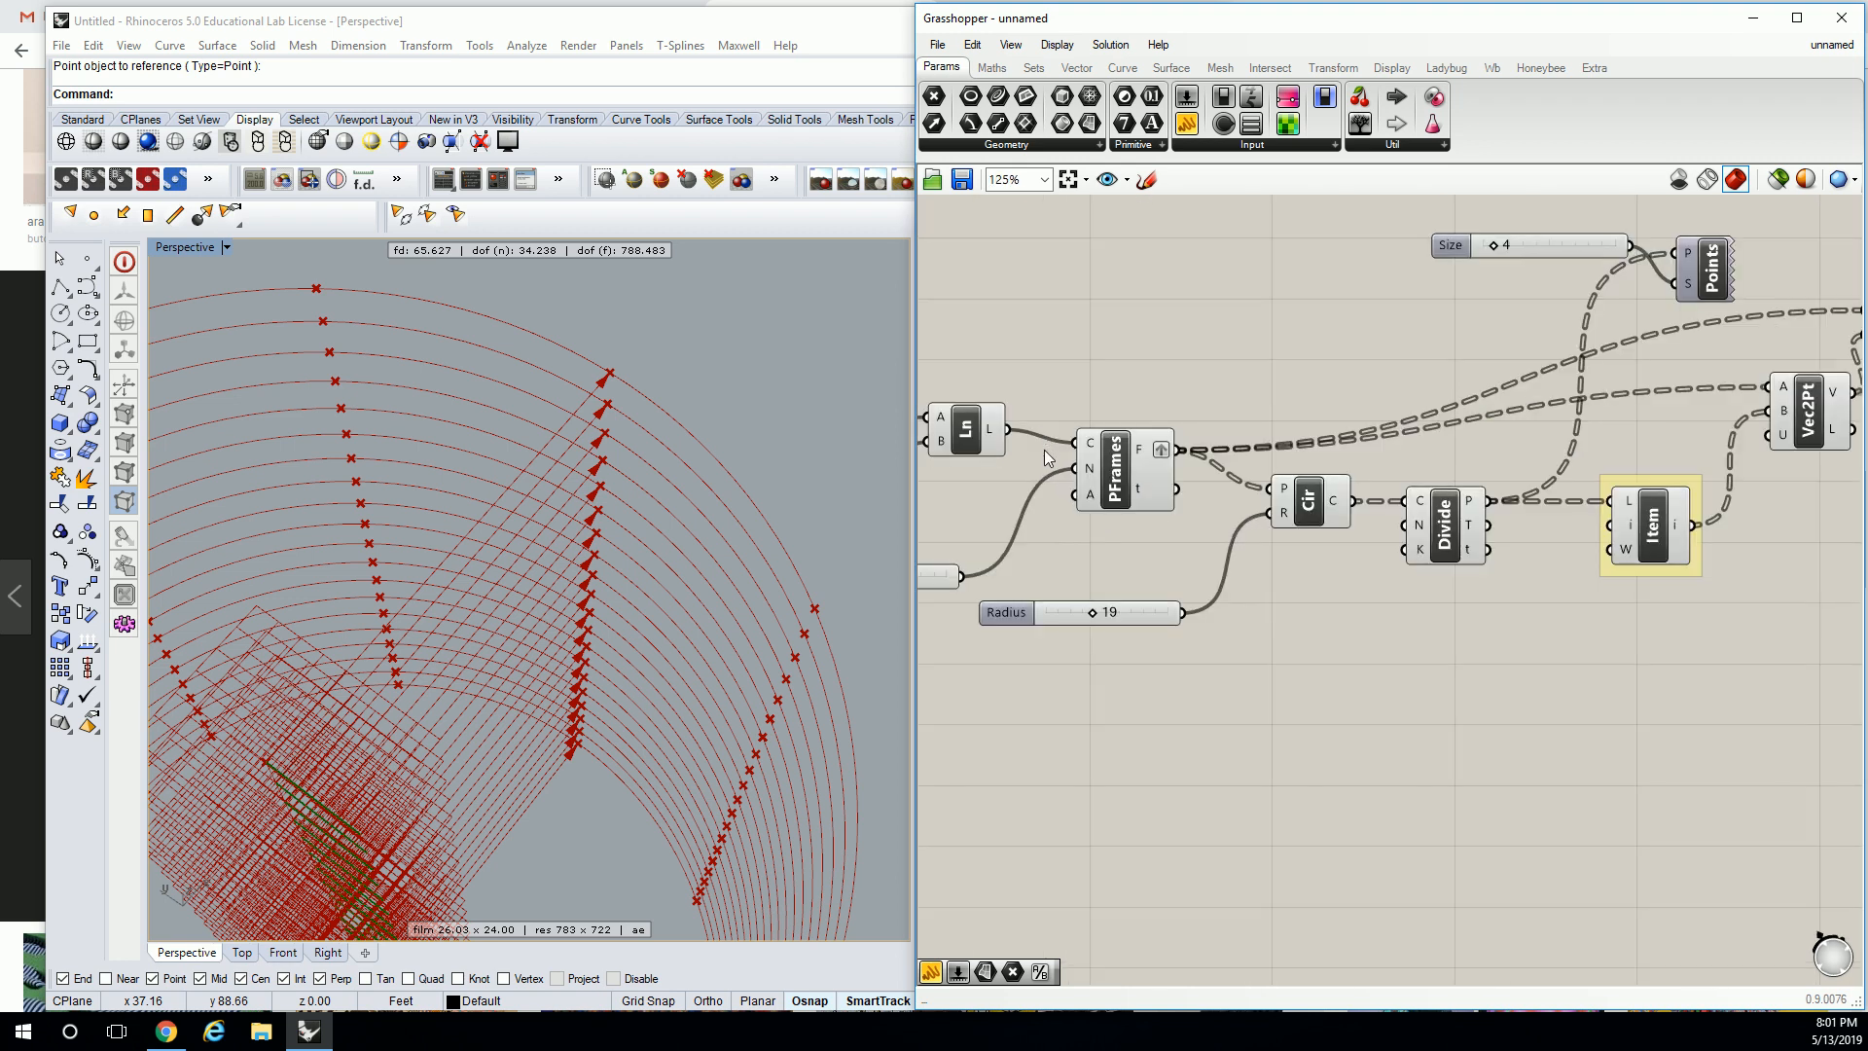
right_click_drag(1047, 446, 1263, 480)
scroll(1207, 557, "down", 2)
right_click_drag(1520, 481, 1111, 453)
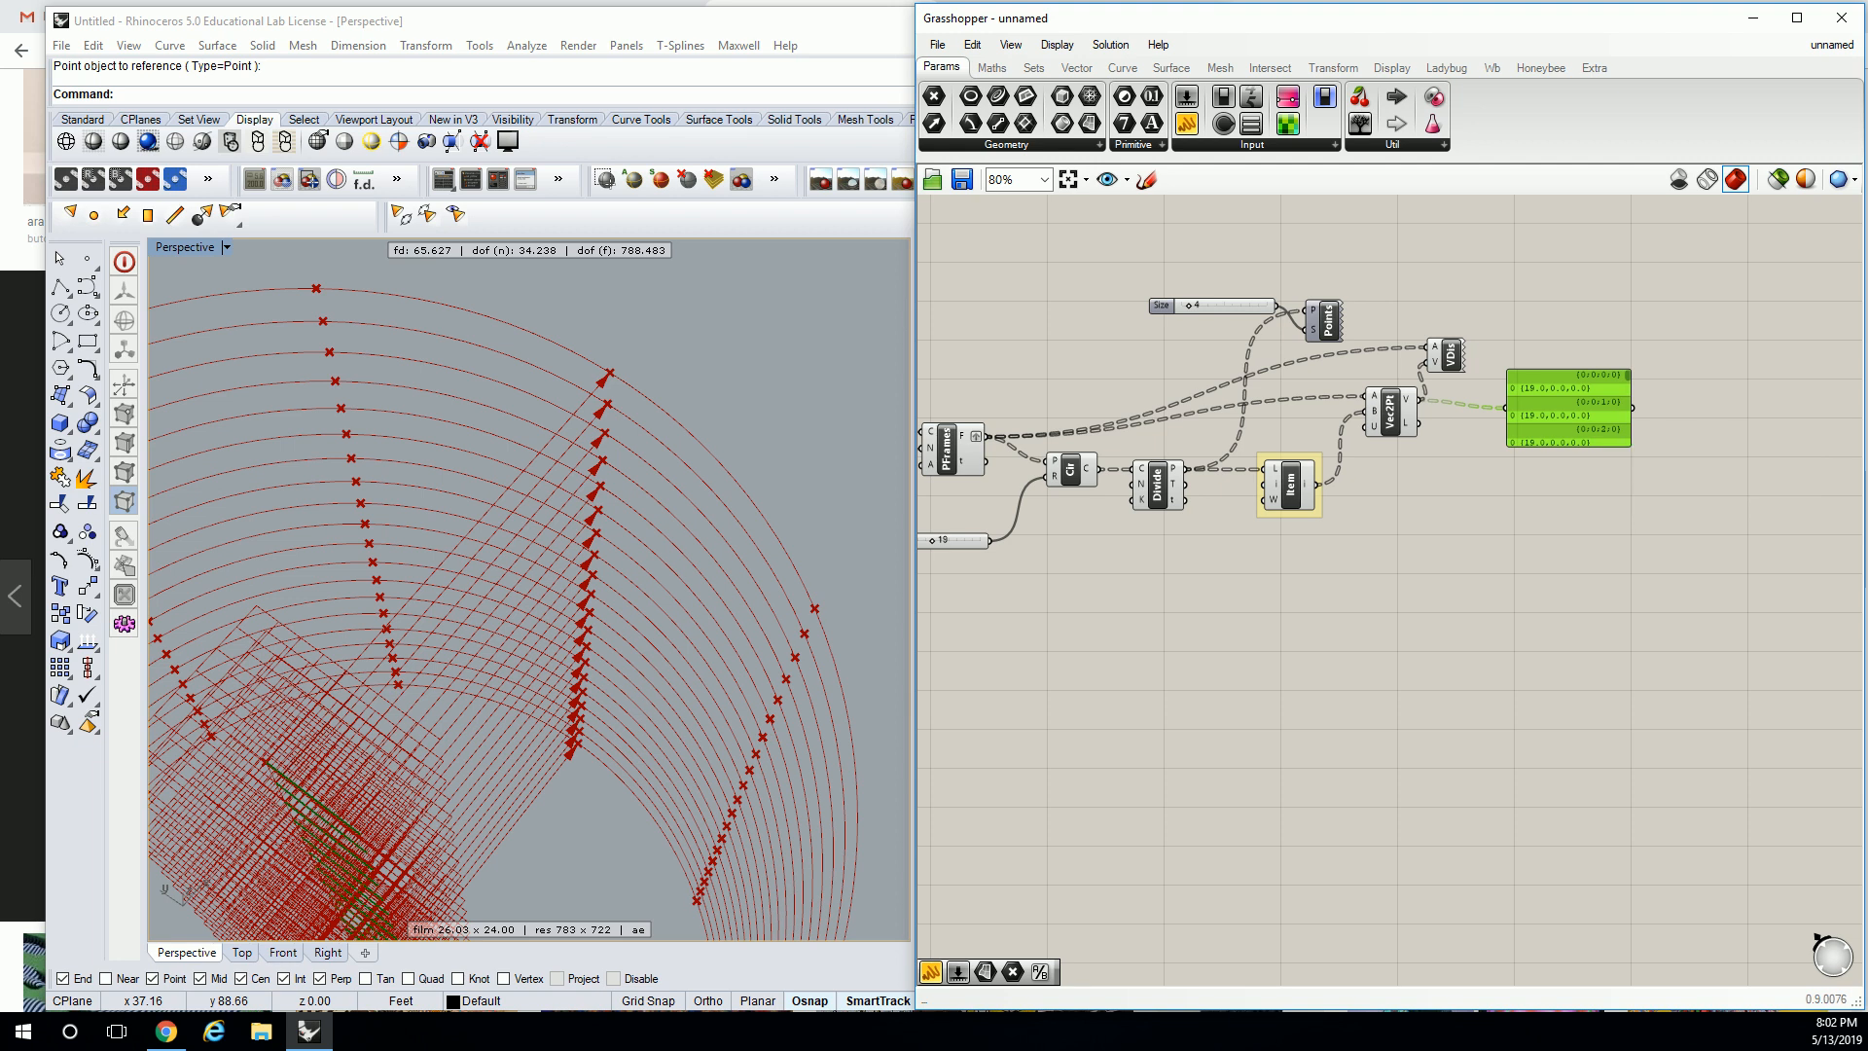
View the orange wavy tube reference in Chrome, then delete the vector value panel.
key("alt+Tab")
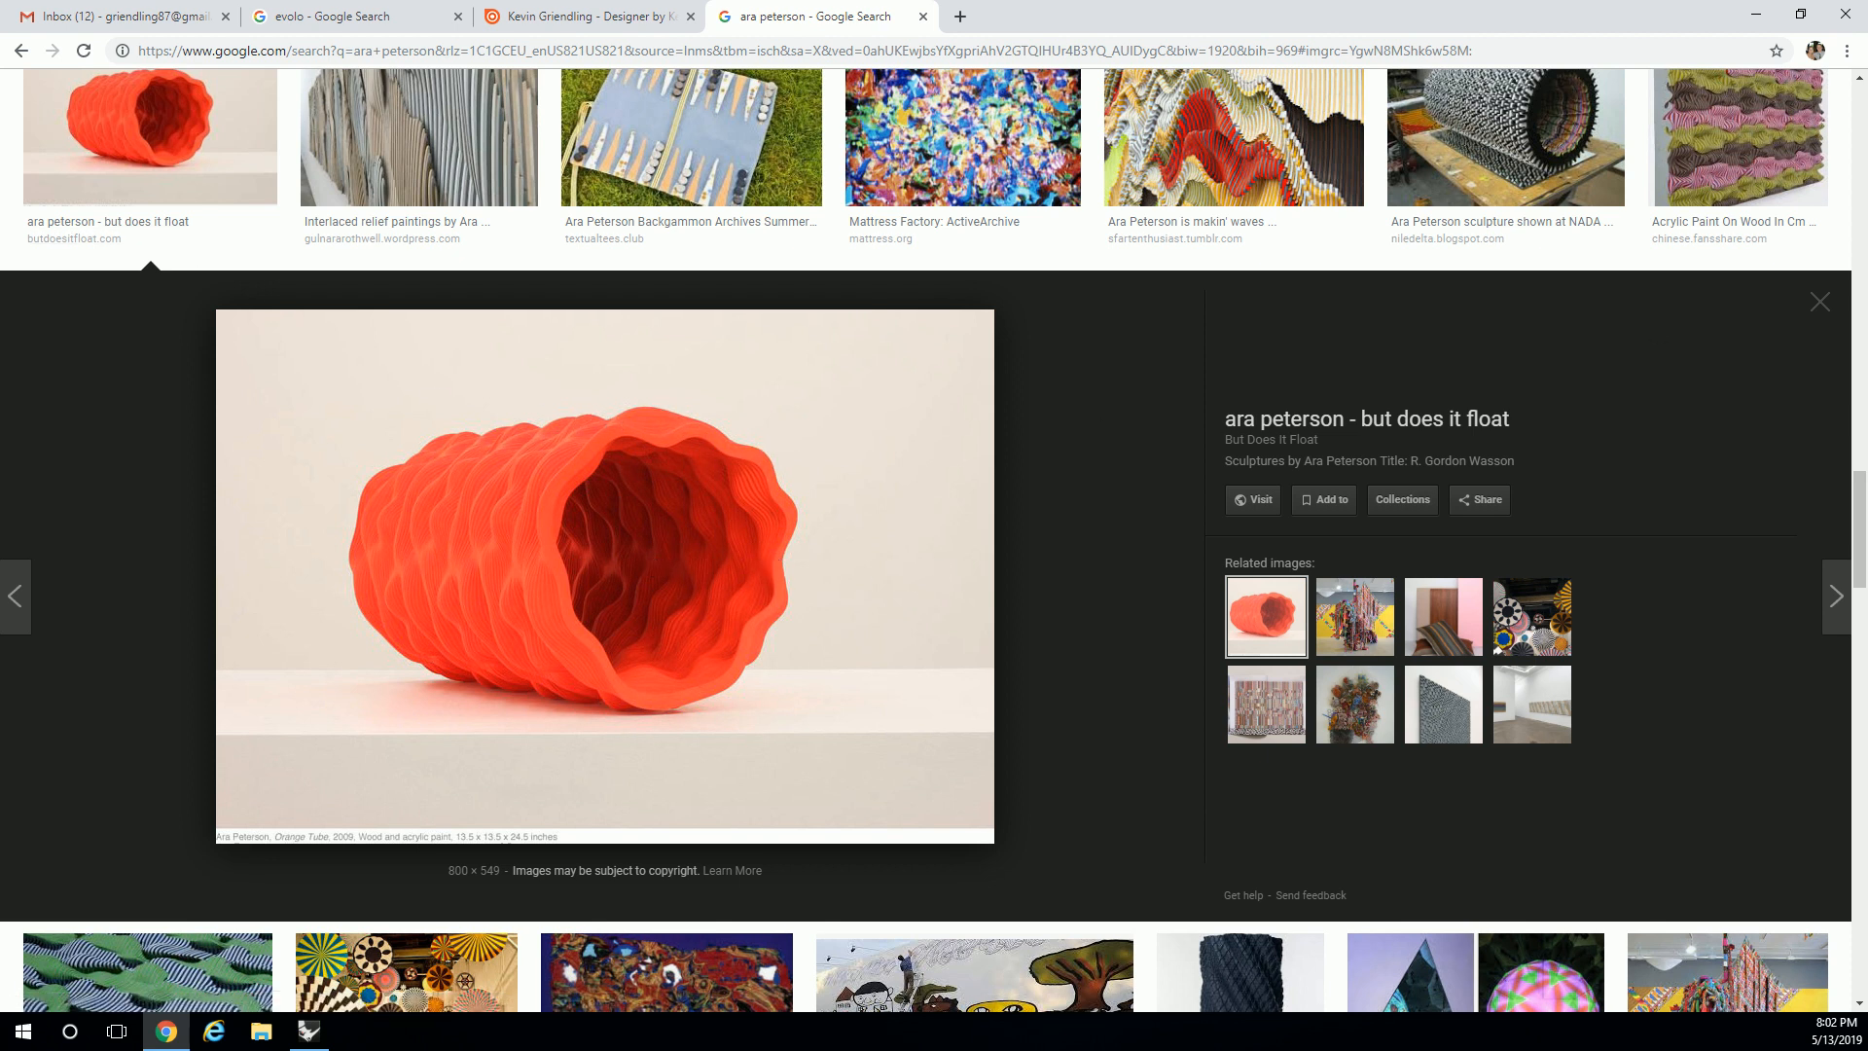
left_click(1756, 14)
left_click(1486, 444)
left_click(1552, 393)
key("Delete")
right_click_drag(1511, 449, 1558, 443)
scroll(1368, 230, "up", 3)
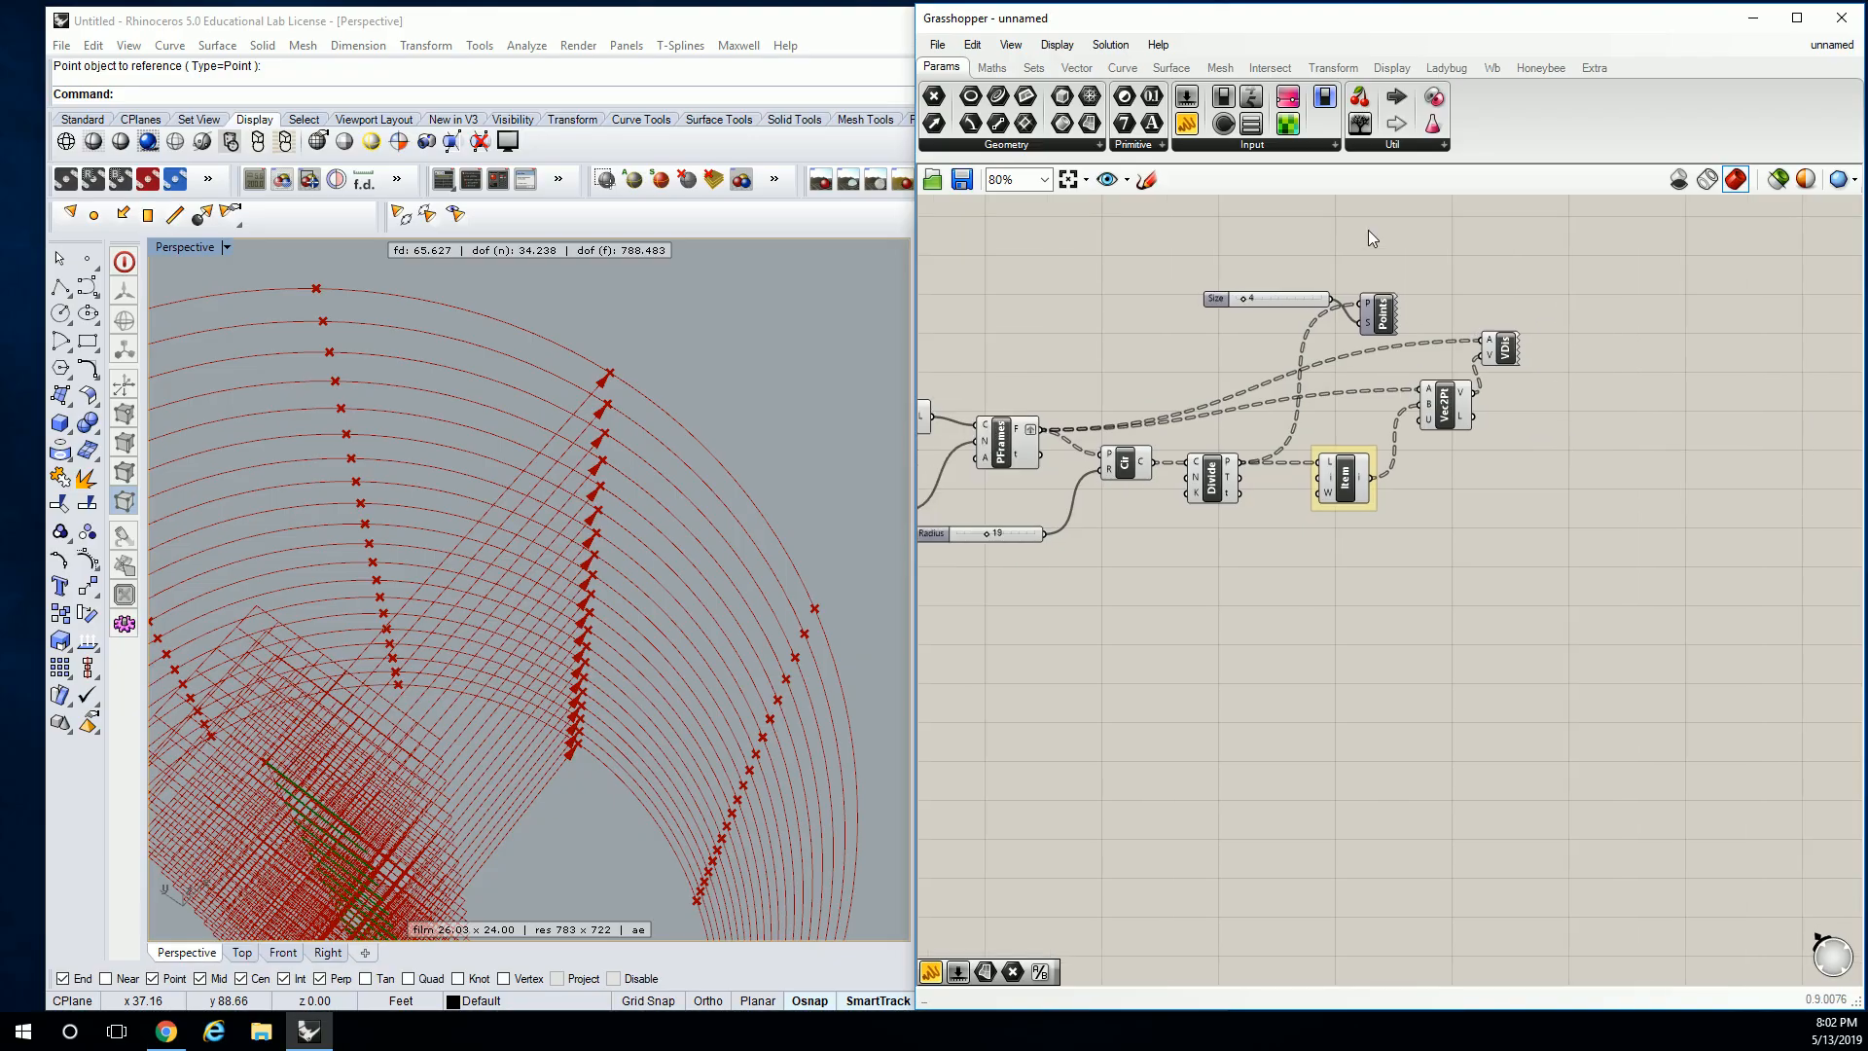
Place an unconnected Amplitude component to the right of Vec2Pt and Vector Display.
left_click(1491, 477)
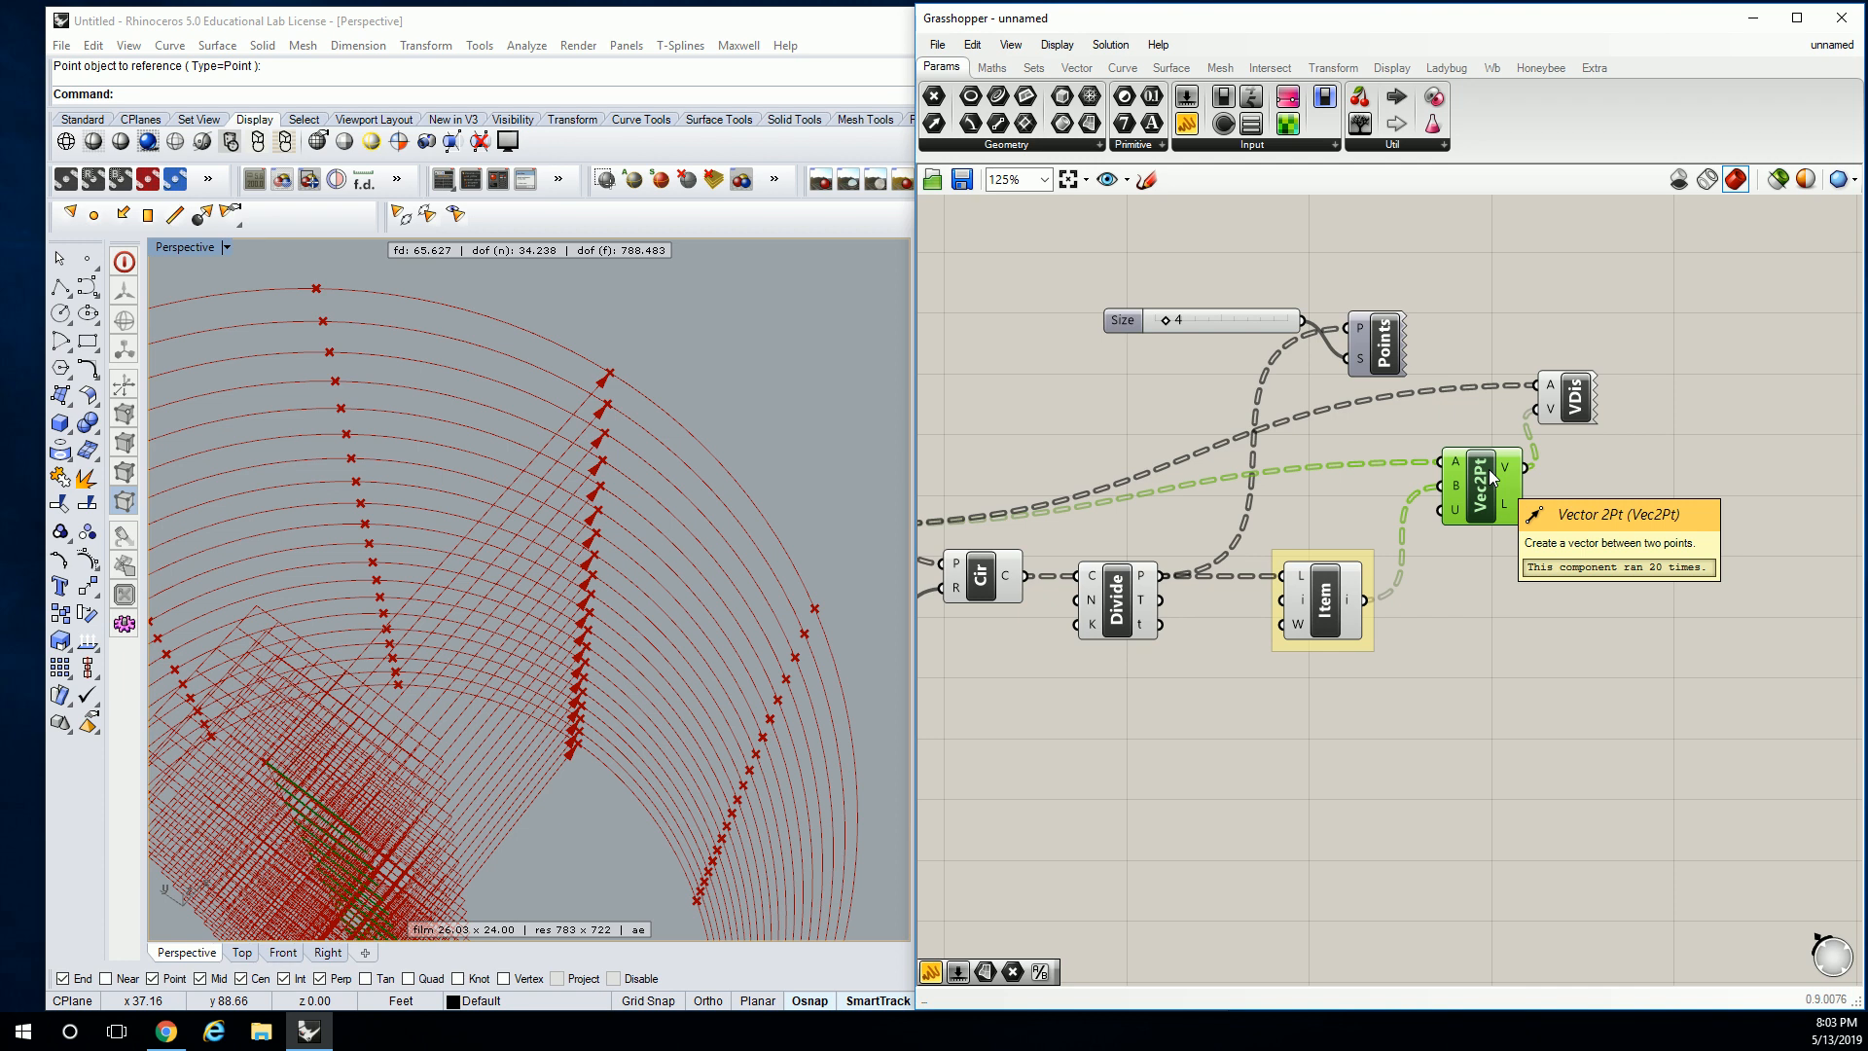
left_click(1479, 618)
right_click_drag(1438, 527, 1480, 481)
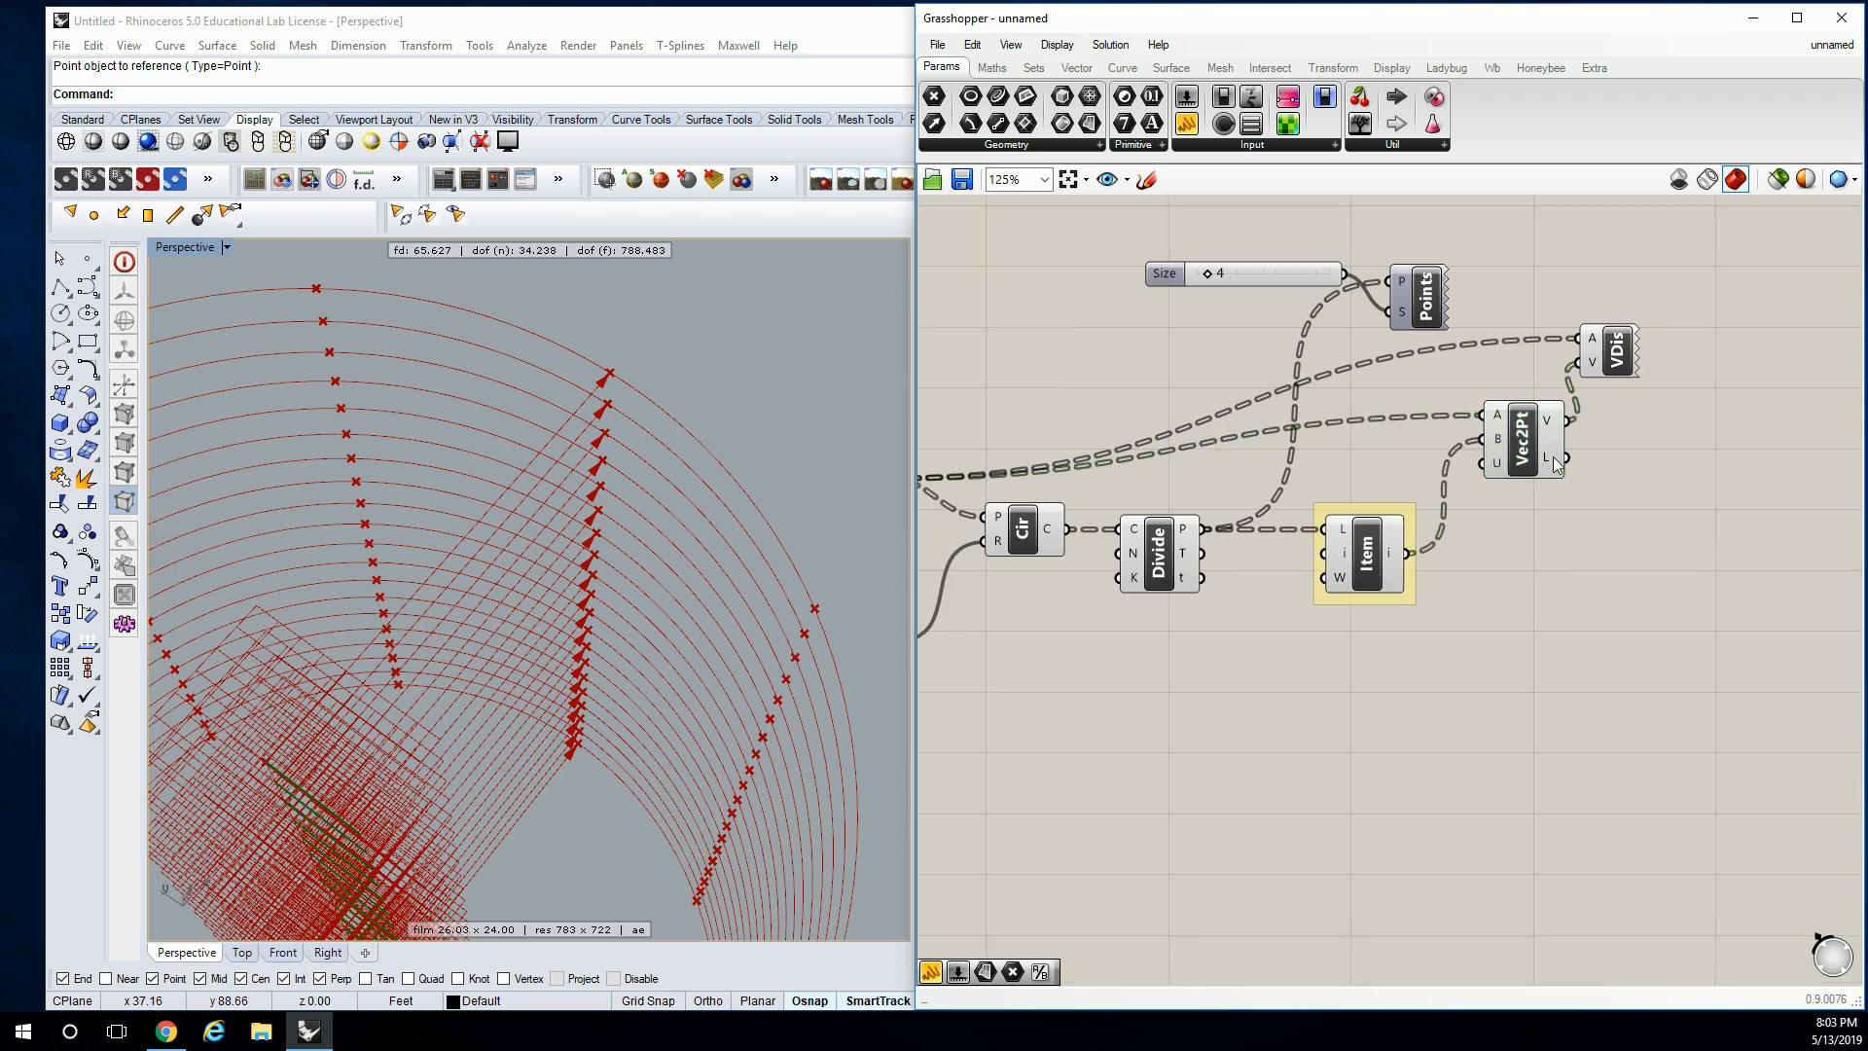
right_click_drag(1471, 324, 1290, 225)
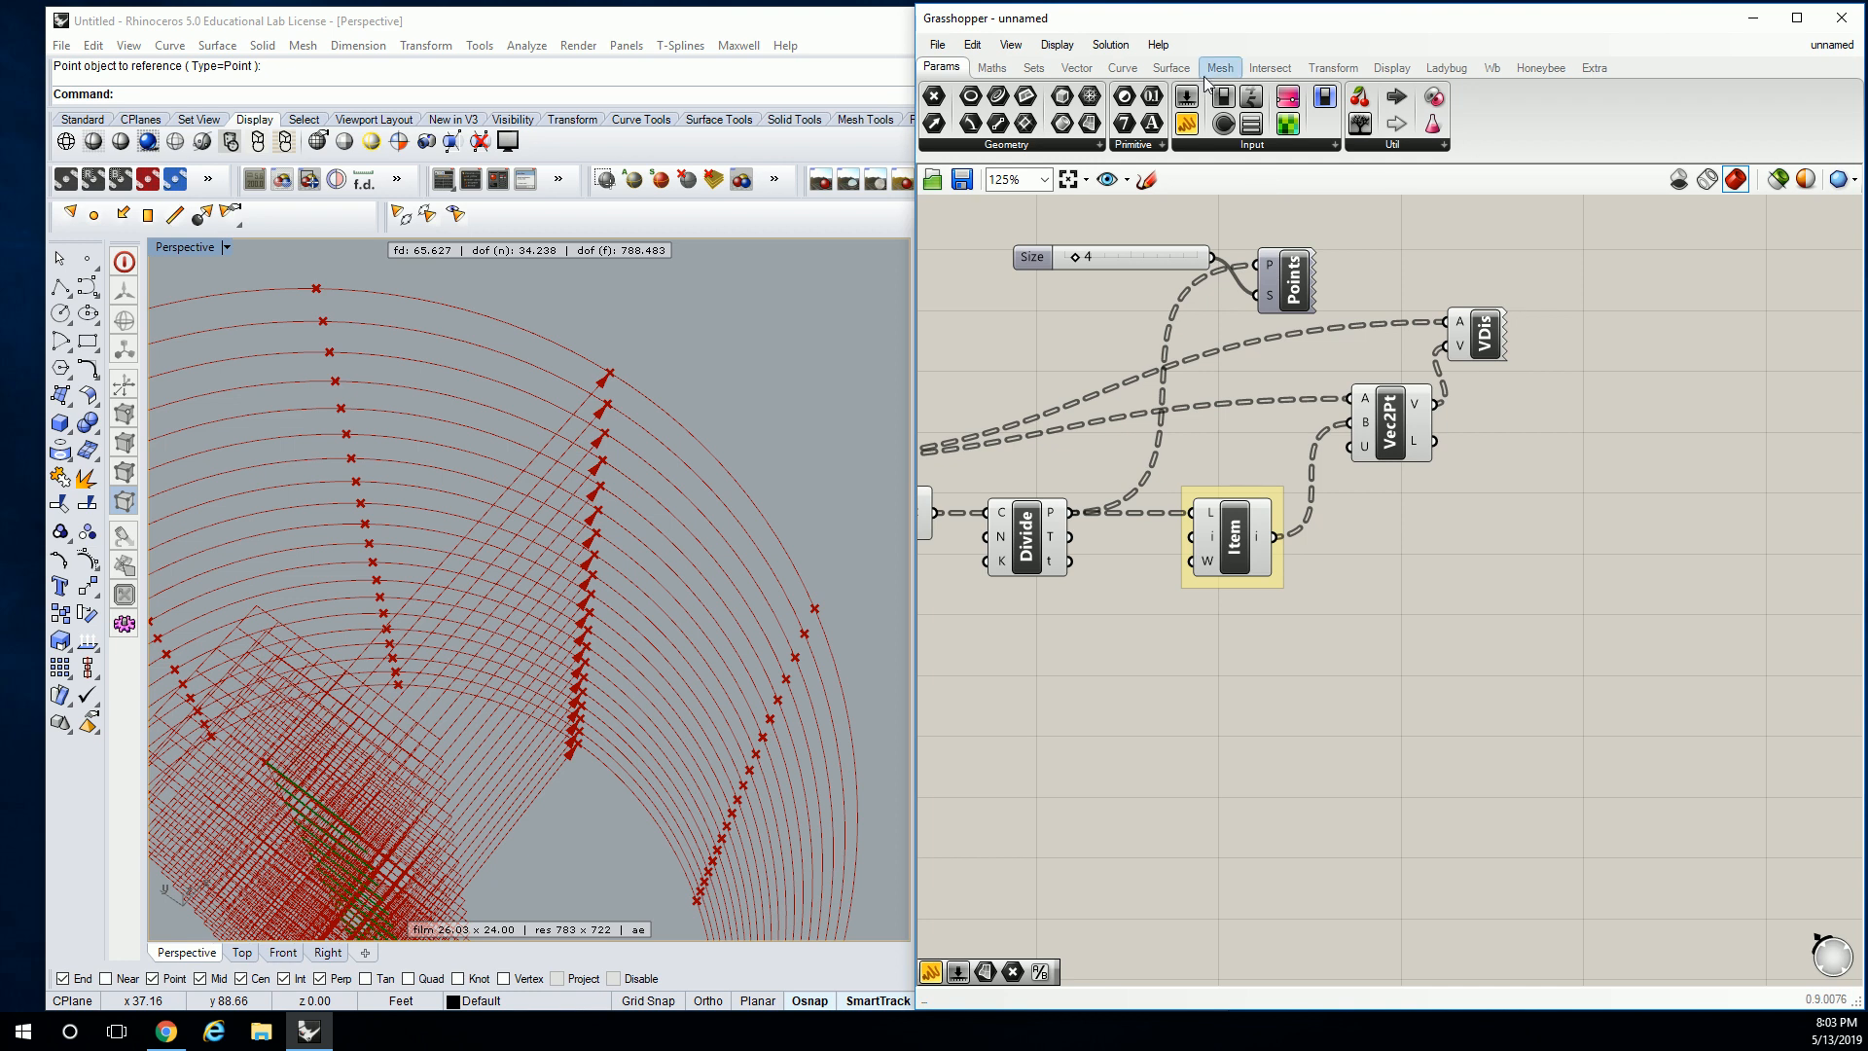
left_click(1323, 74)
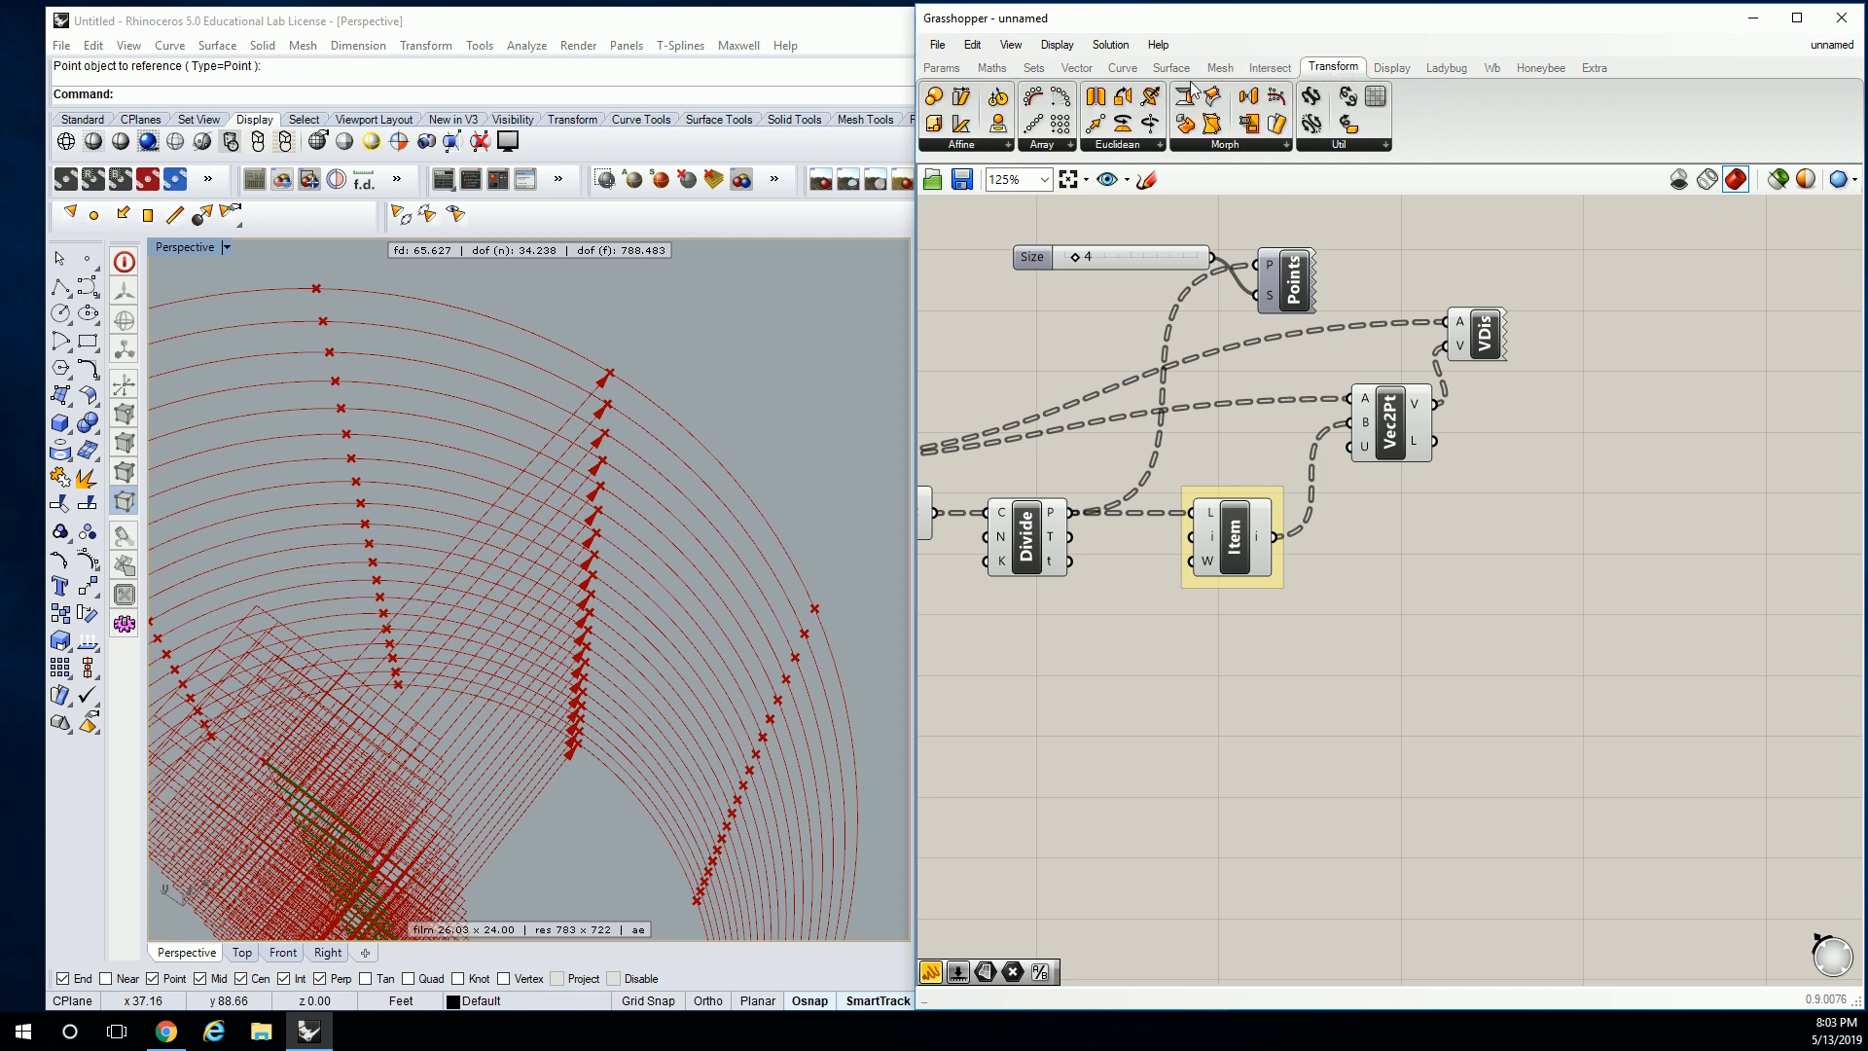
left_click(1128, 70)
left_click(1076, 68)
left_click(1314, 146)
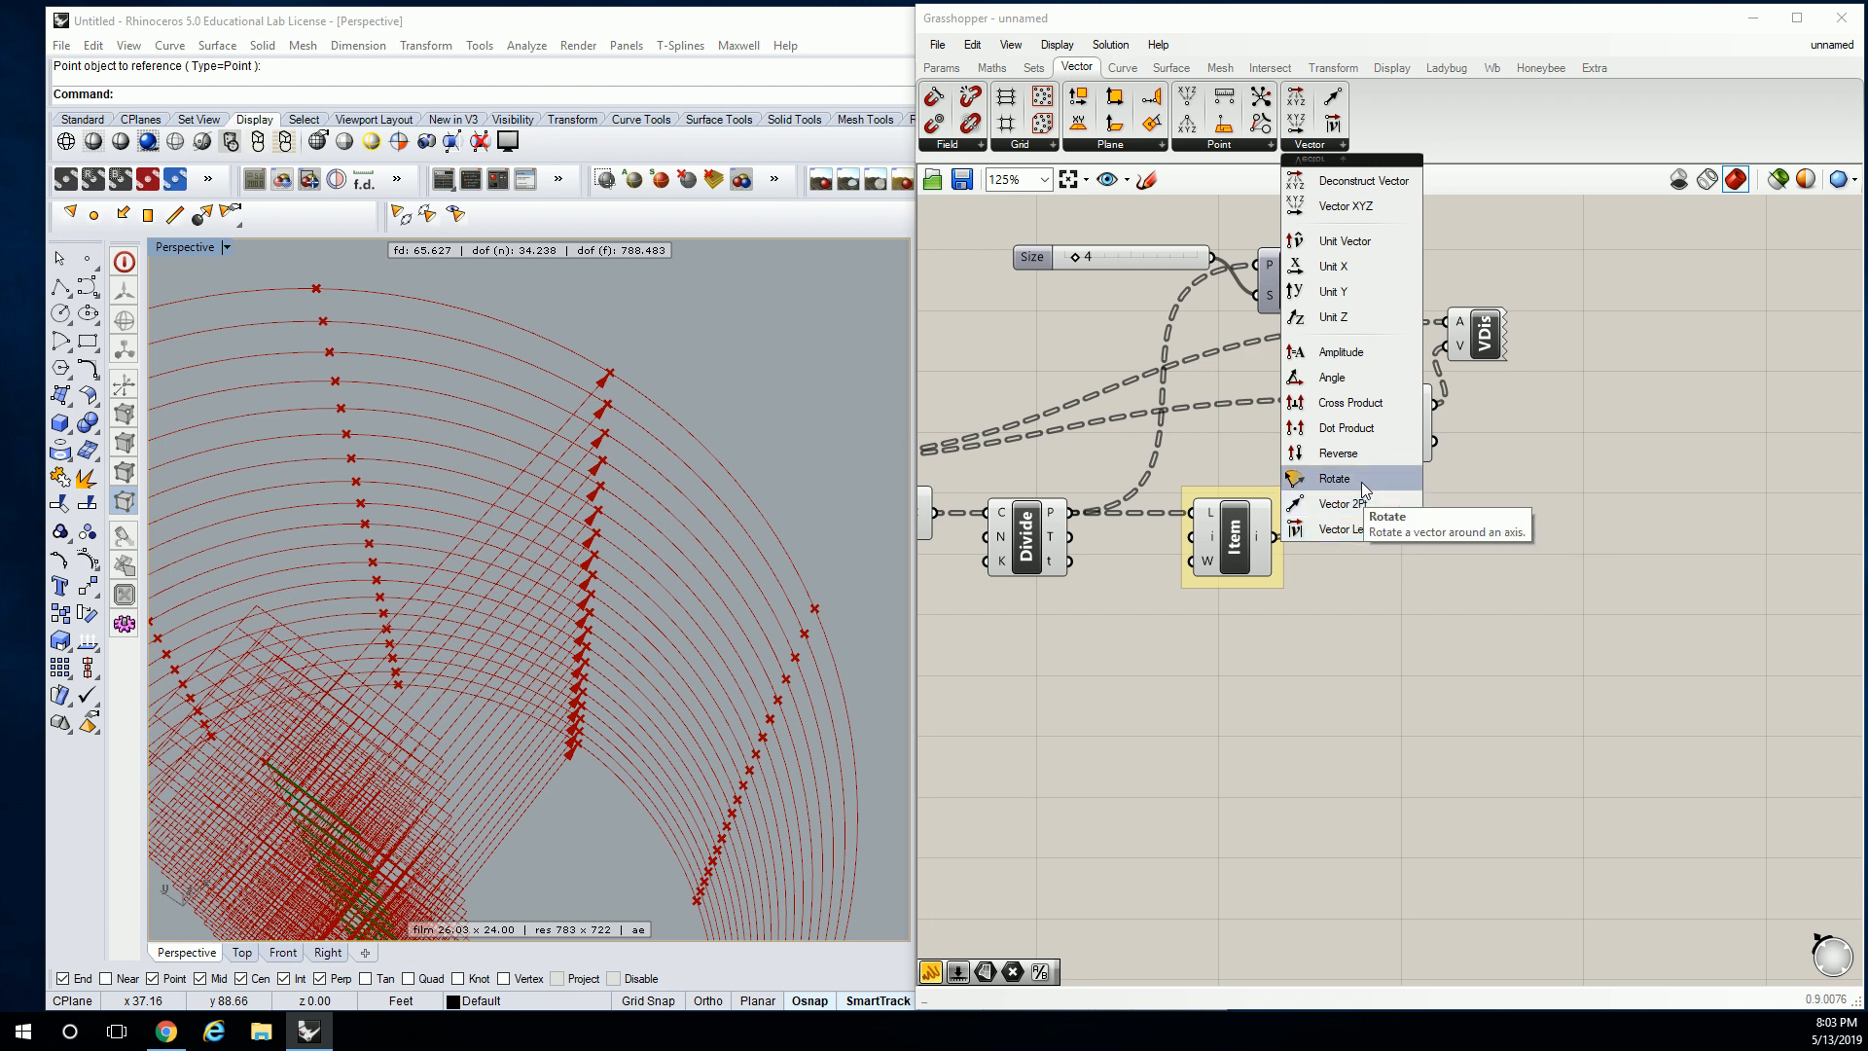
left_click(1348, 360)
left_click(1592, 472)
right_click_drag(1592, 472, 1472, 463)
left_click(1473, 463)
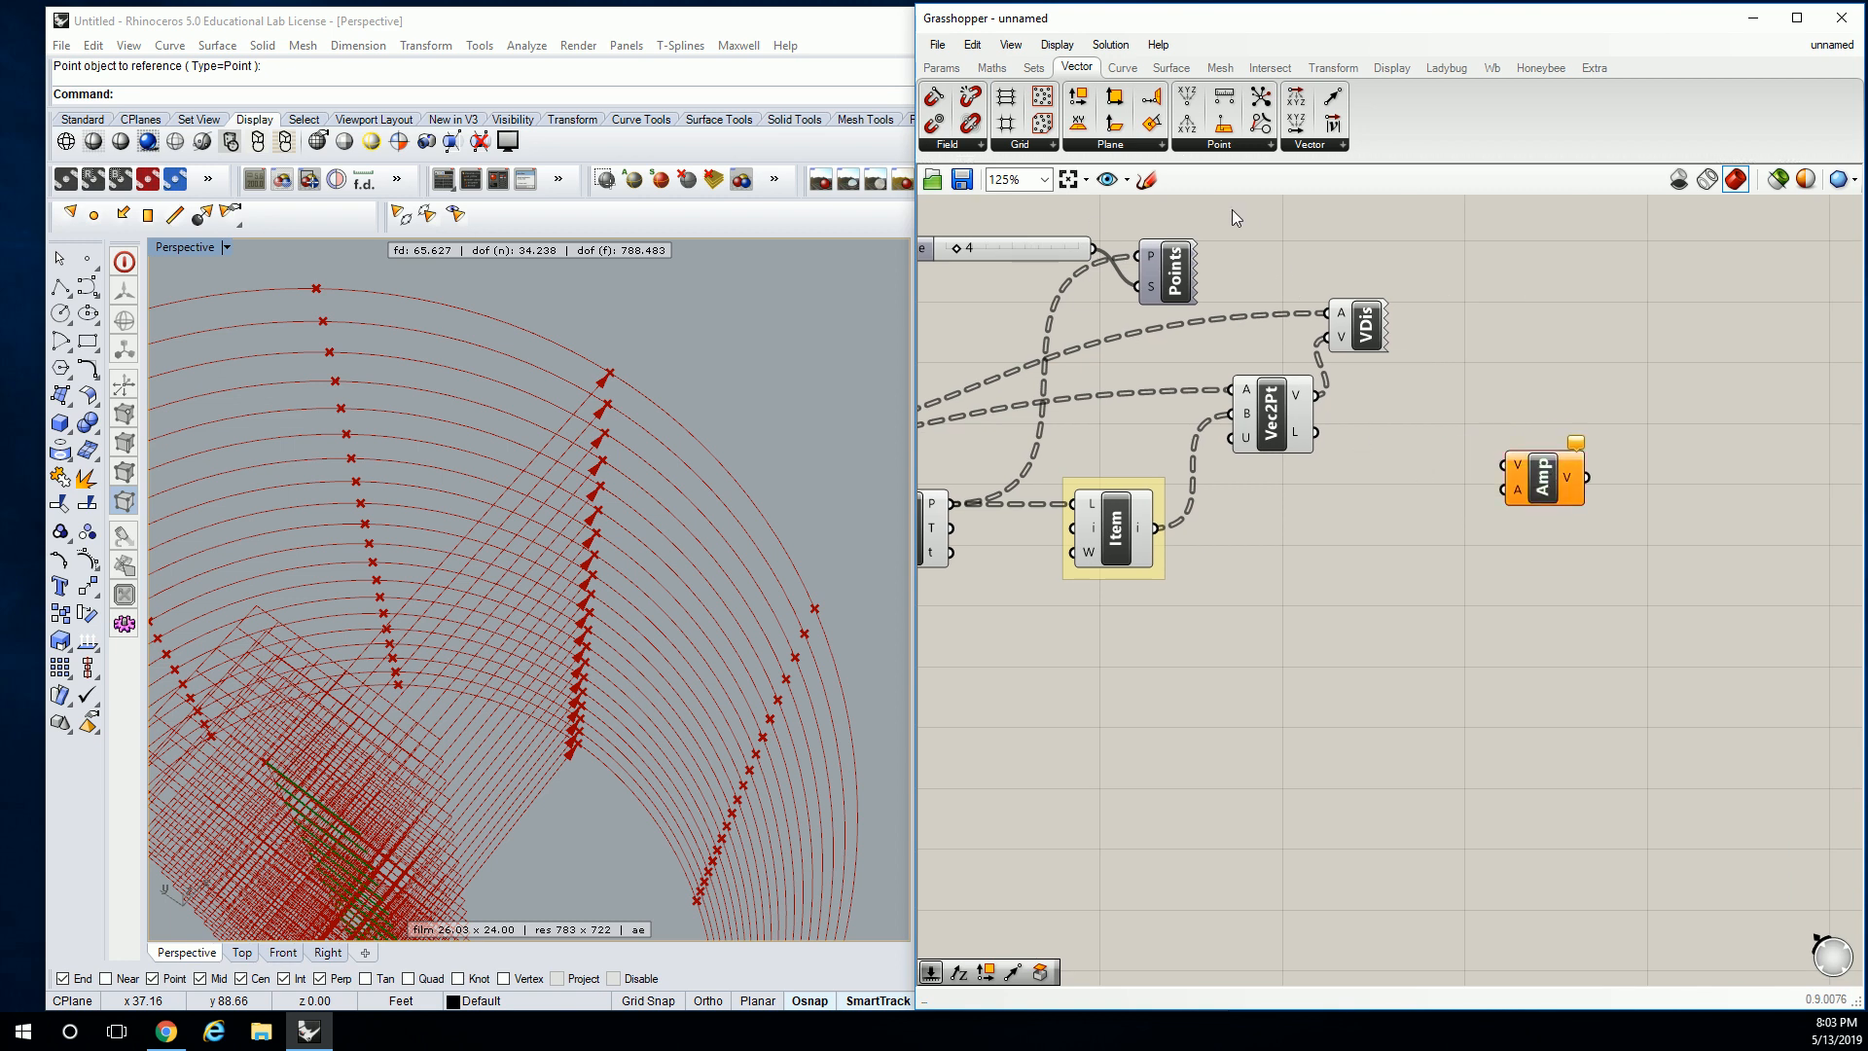
Add a Vector Length component fed by the Vec2Pt vectors, placed next to Vec2Pt.
left_click(1310, 144)
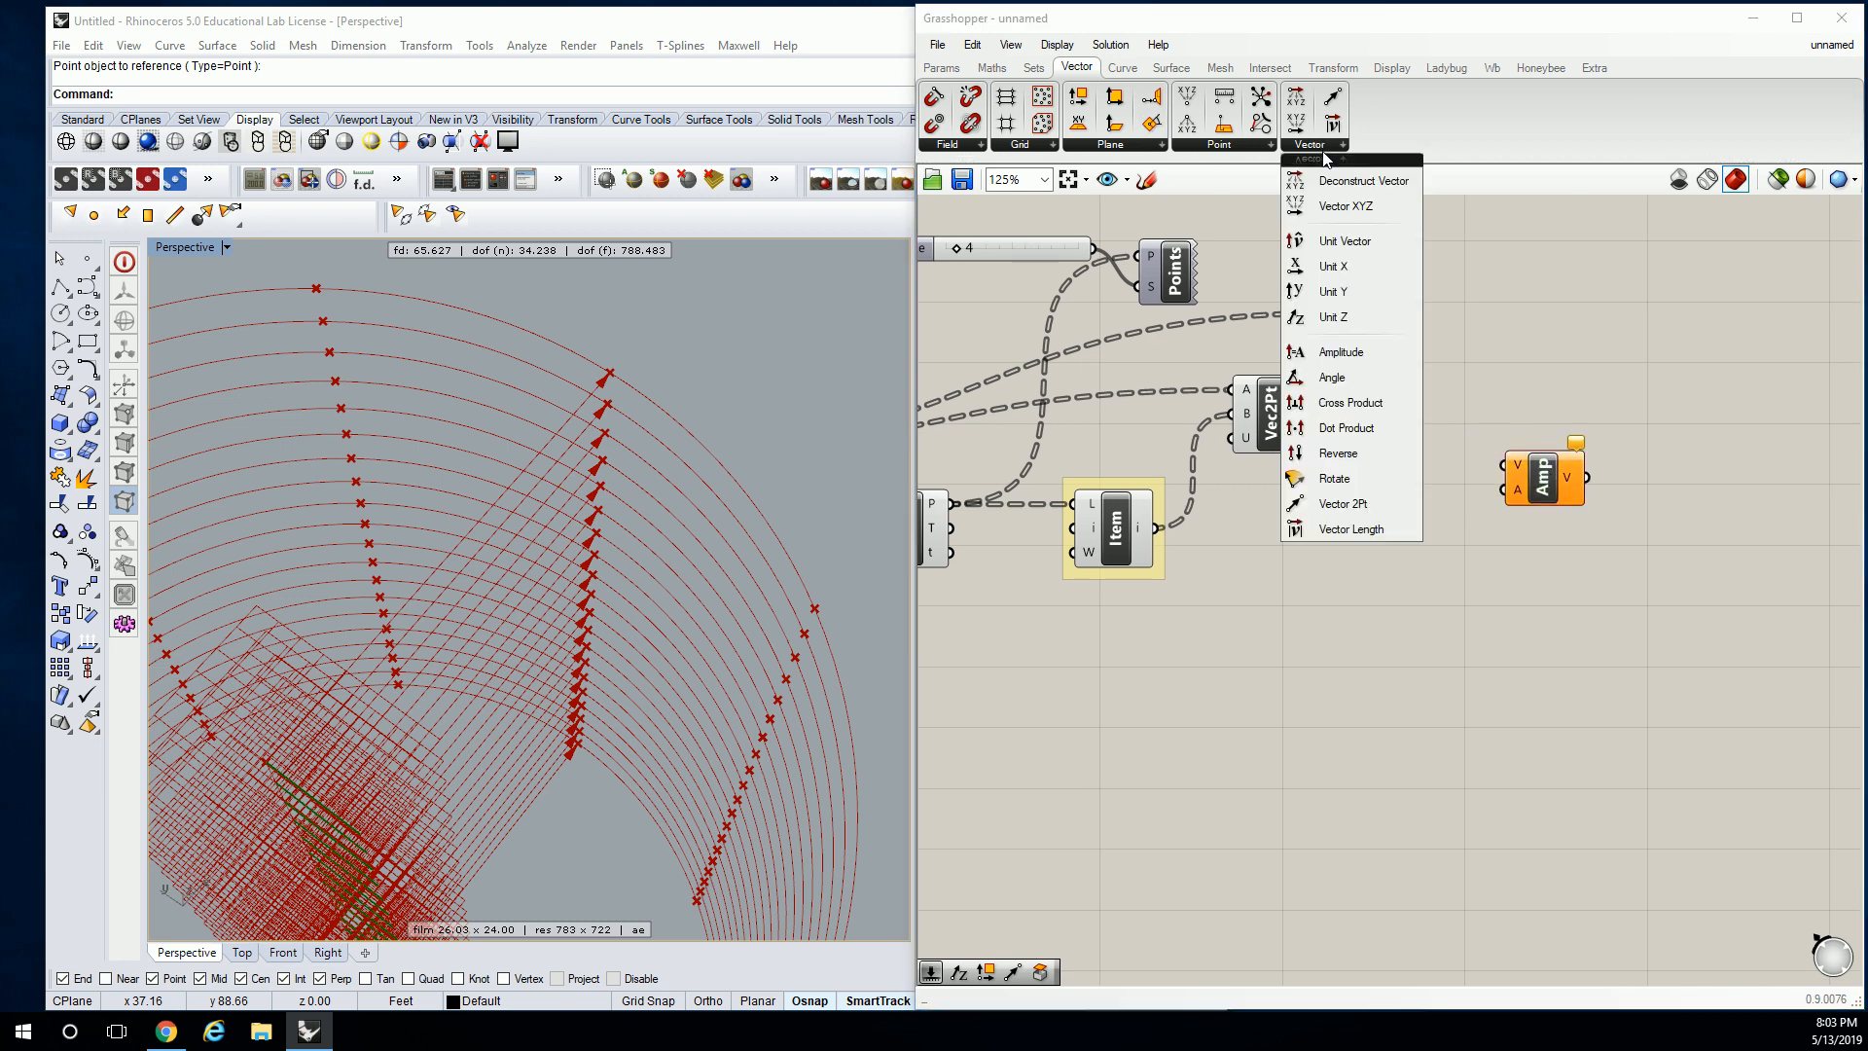
left_click(1362, 529)
left_click(1372, 552)
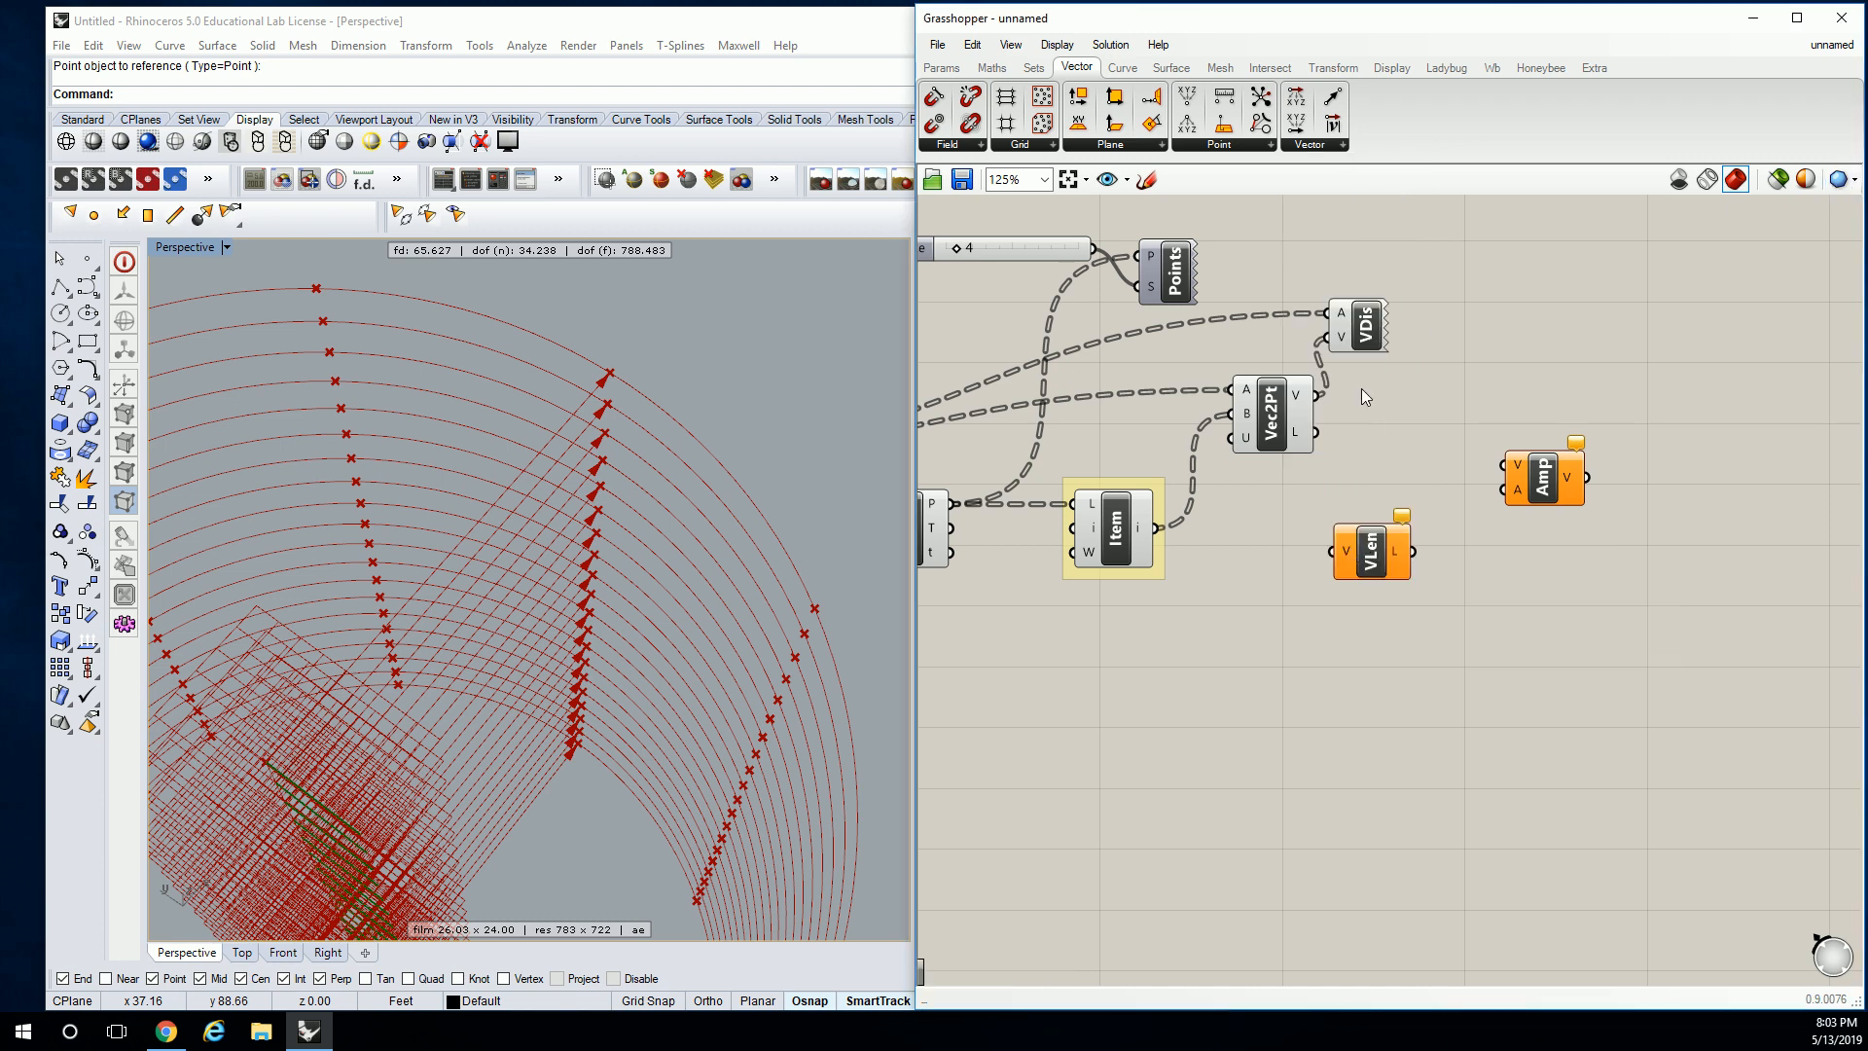
left_click_drag(1320, 397, 1373, 520)
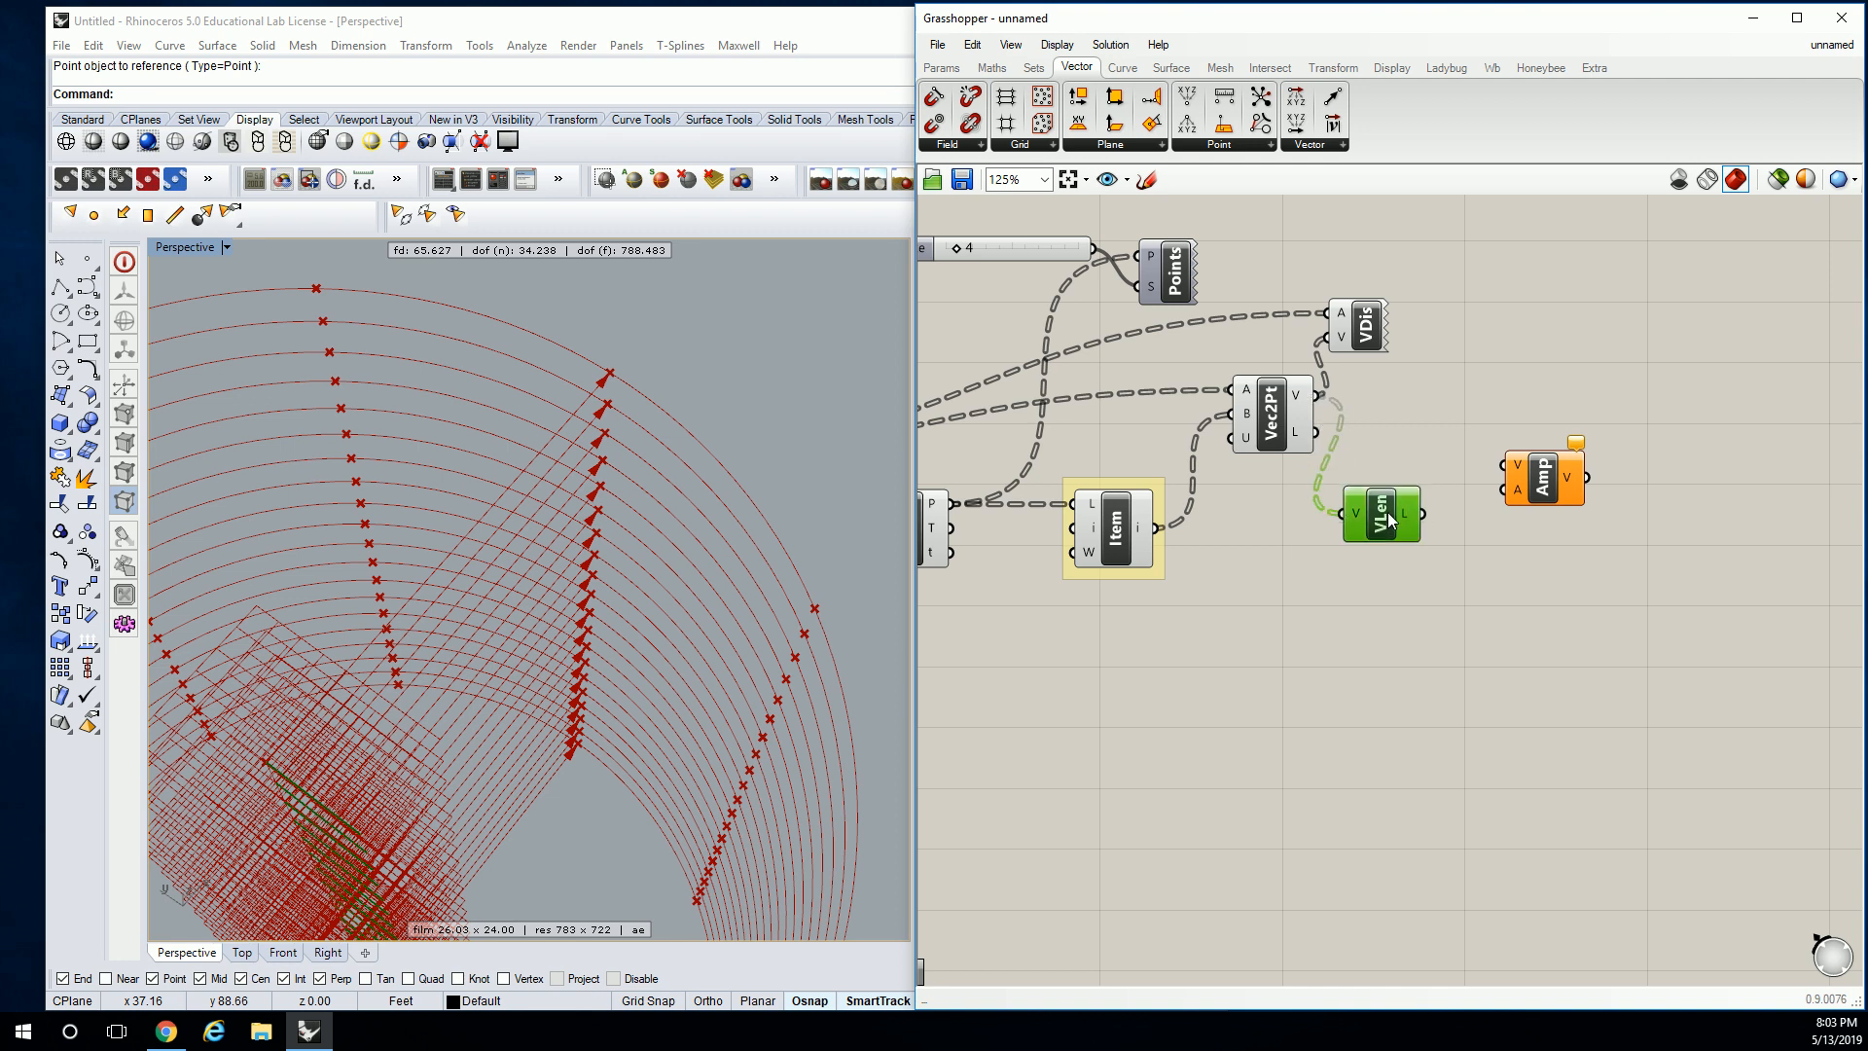
mouse_move(1406, 524)
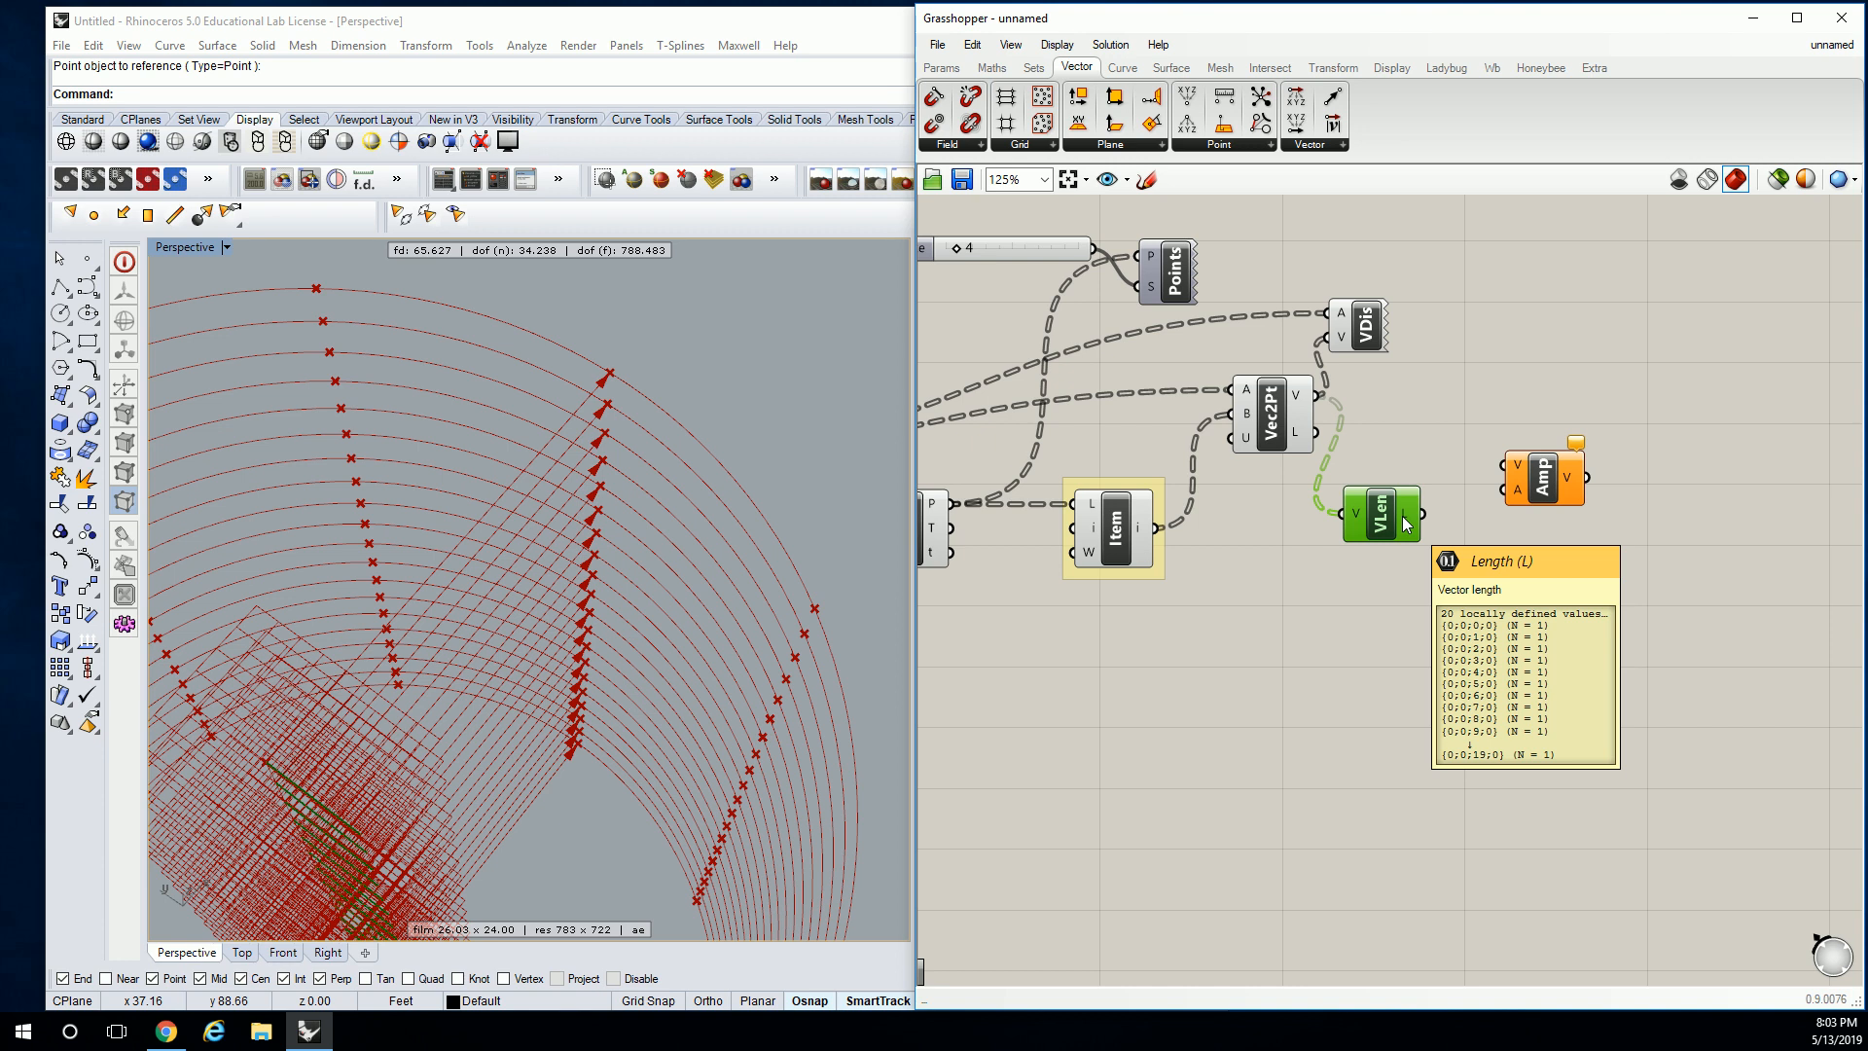
left_click_drag(1388, 530, 1397, 417)
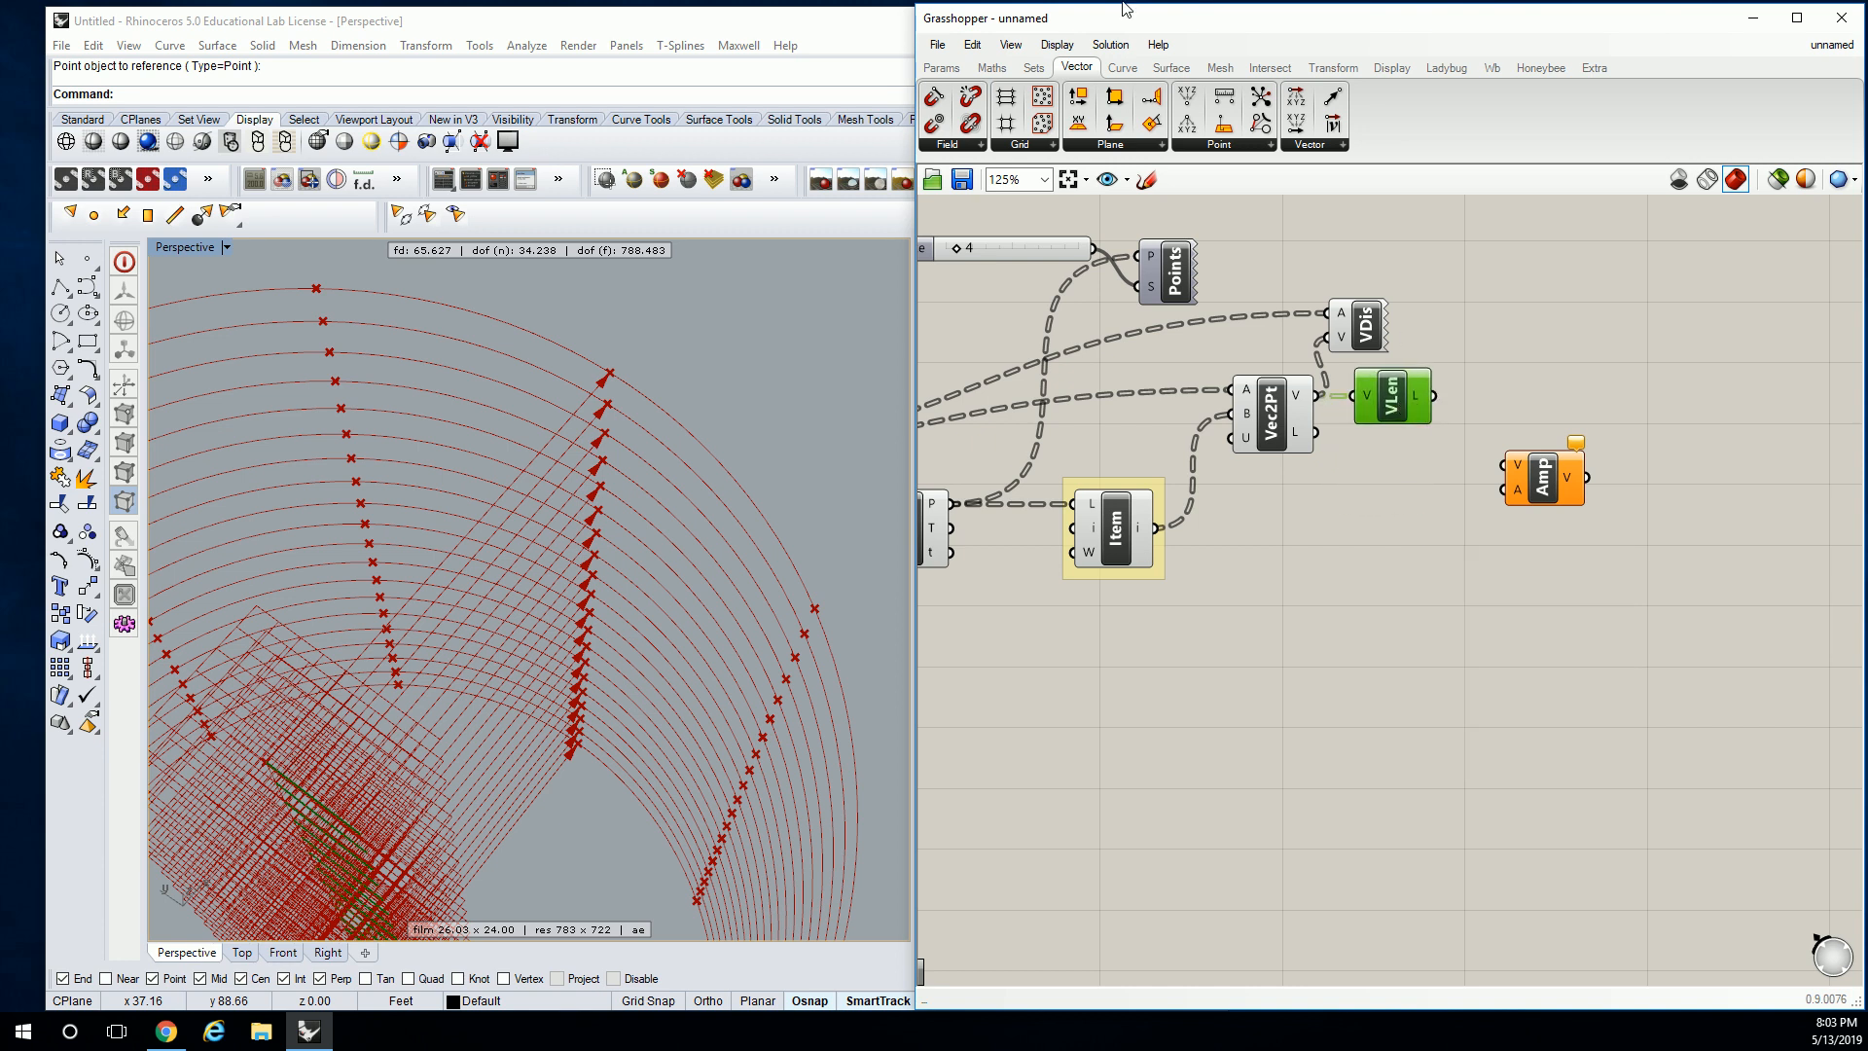
Check the vector lengths read 19.0 in a temporary panel, then delete it.
left_click(940, 67)
left_click_drag(1492, 280, 1402, 277)
right_click_drag(1547, 277, 1408, 298)
left_click_drag(1380, 305, 1473, 265)
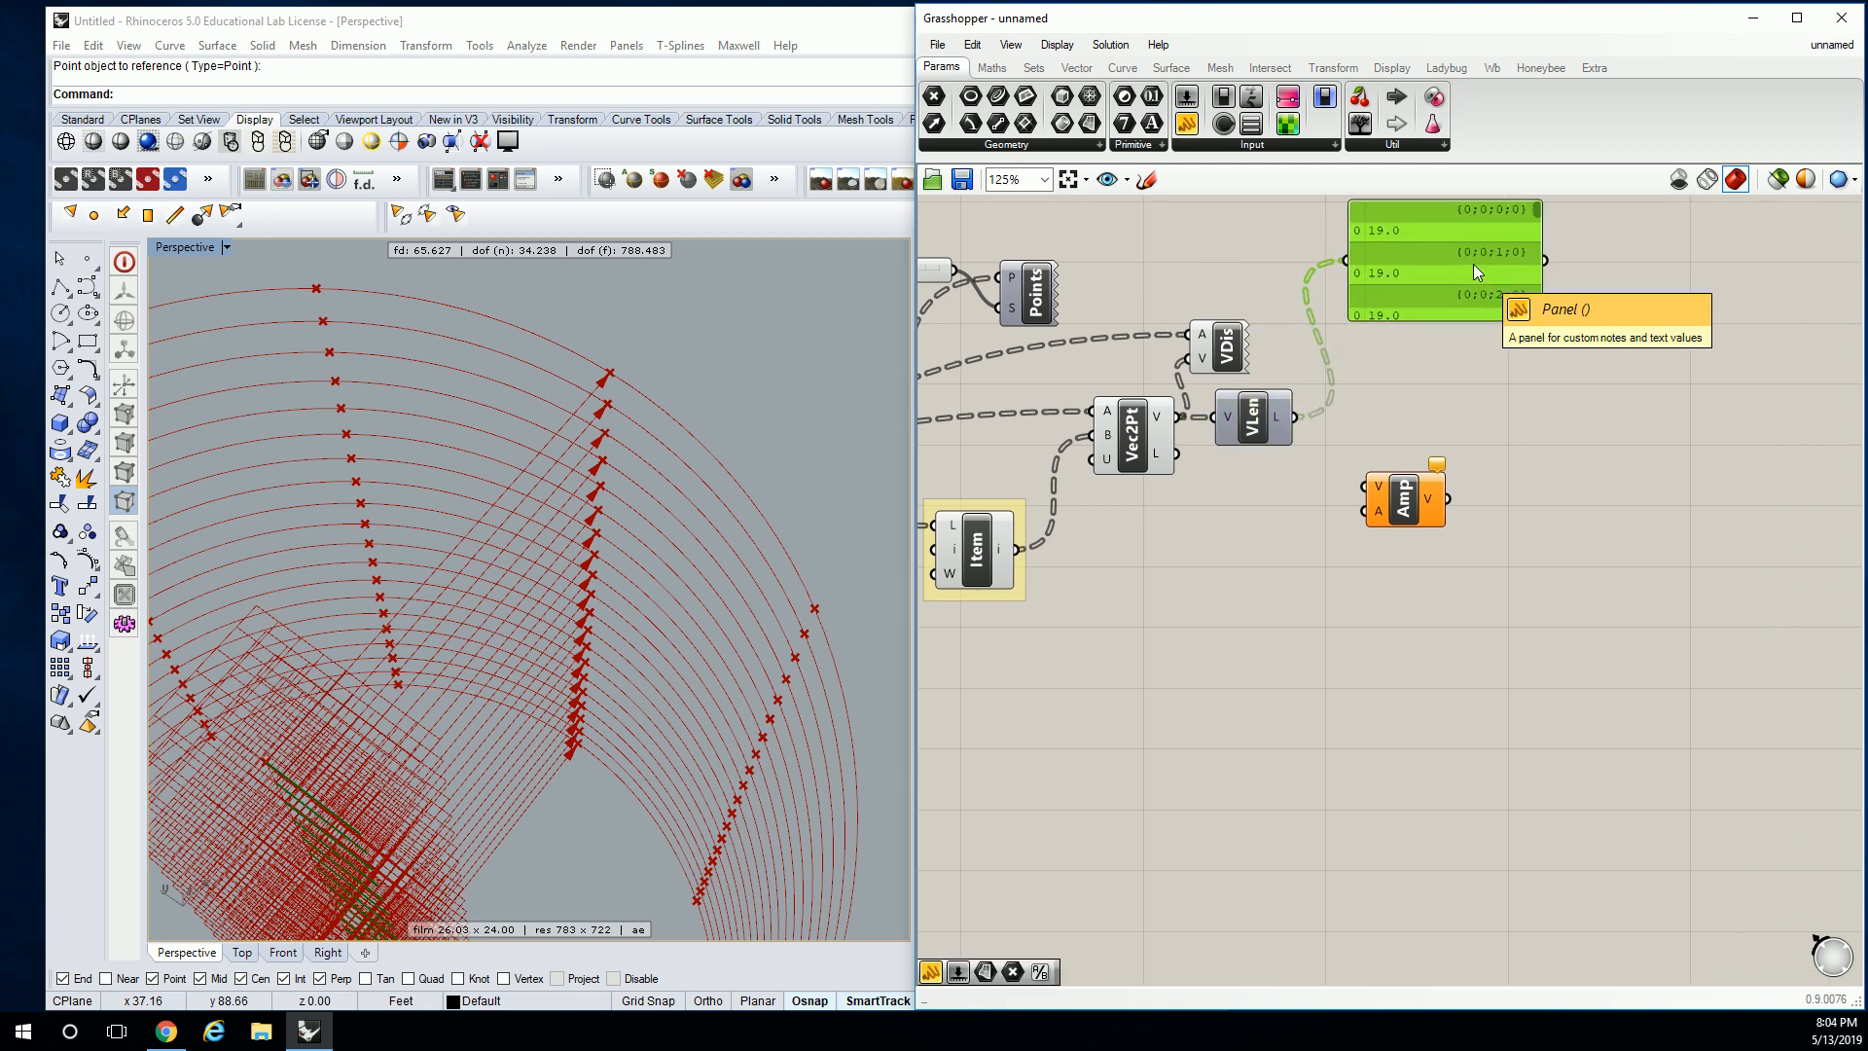
key("Delete")
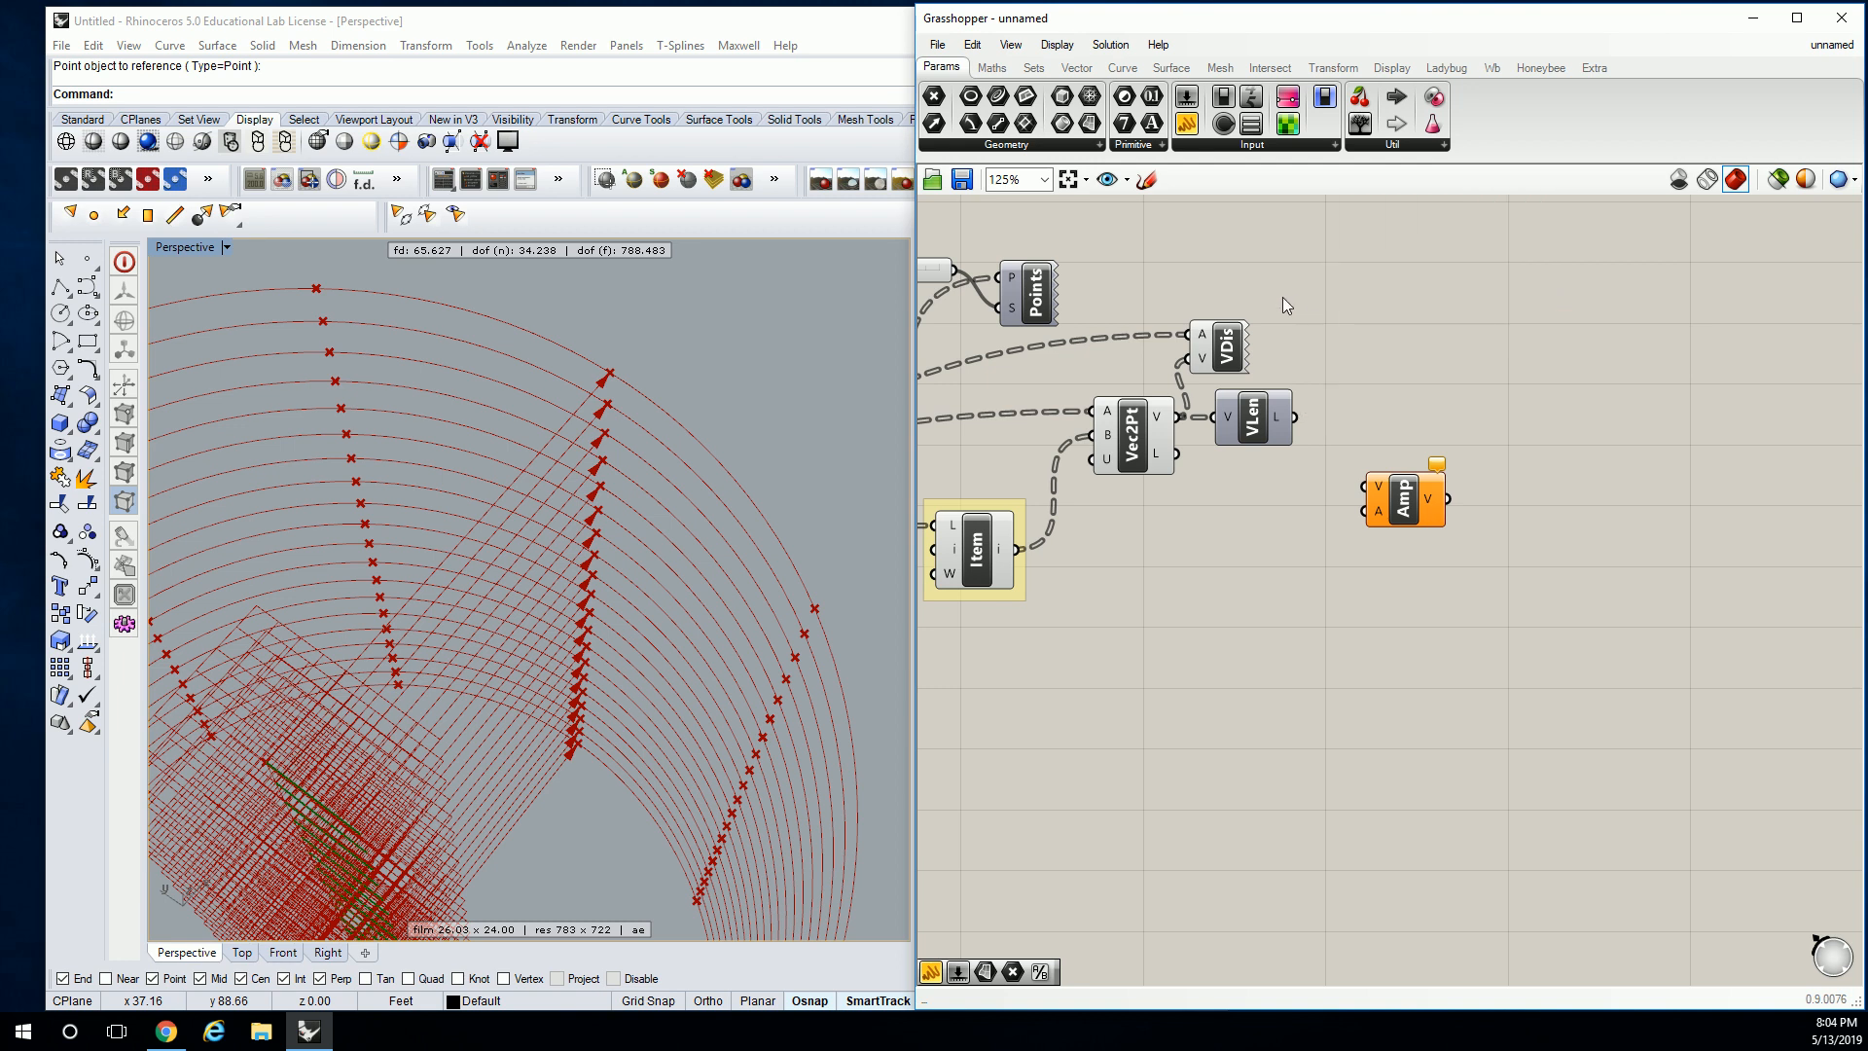
Tidy the positions of the Amplitude and Vector Length components.
left_click_drag(1417, 480, 1417, 477)
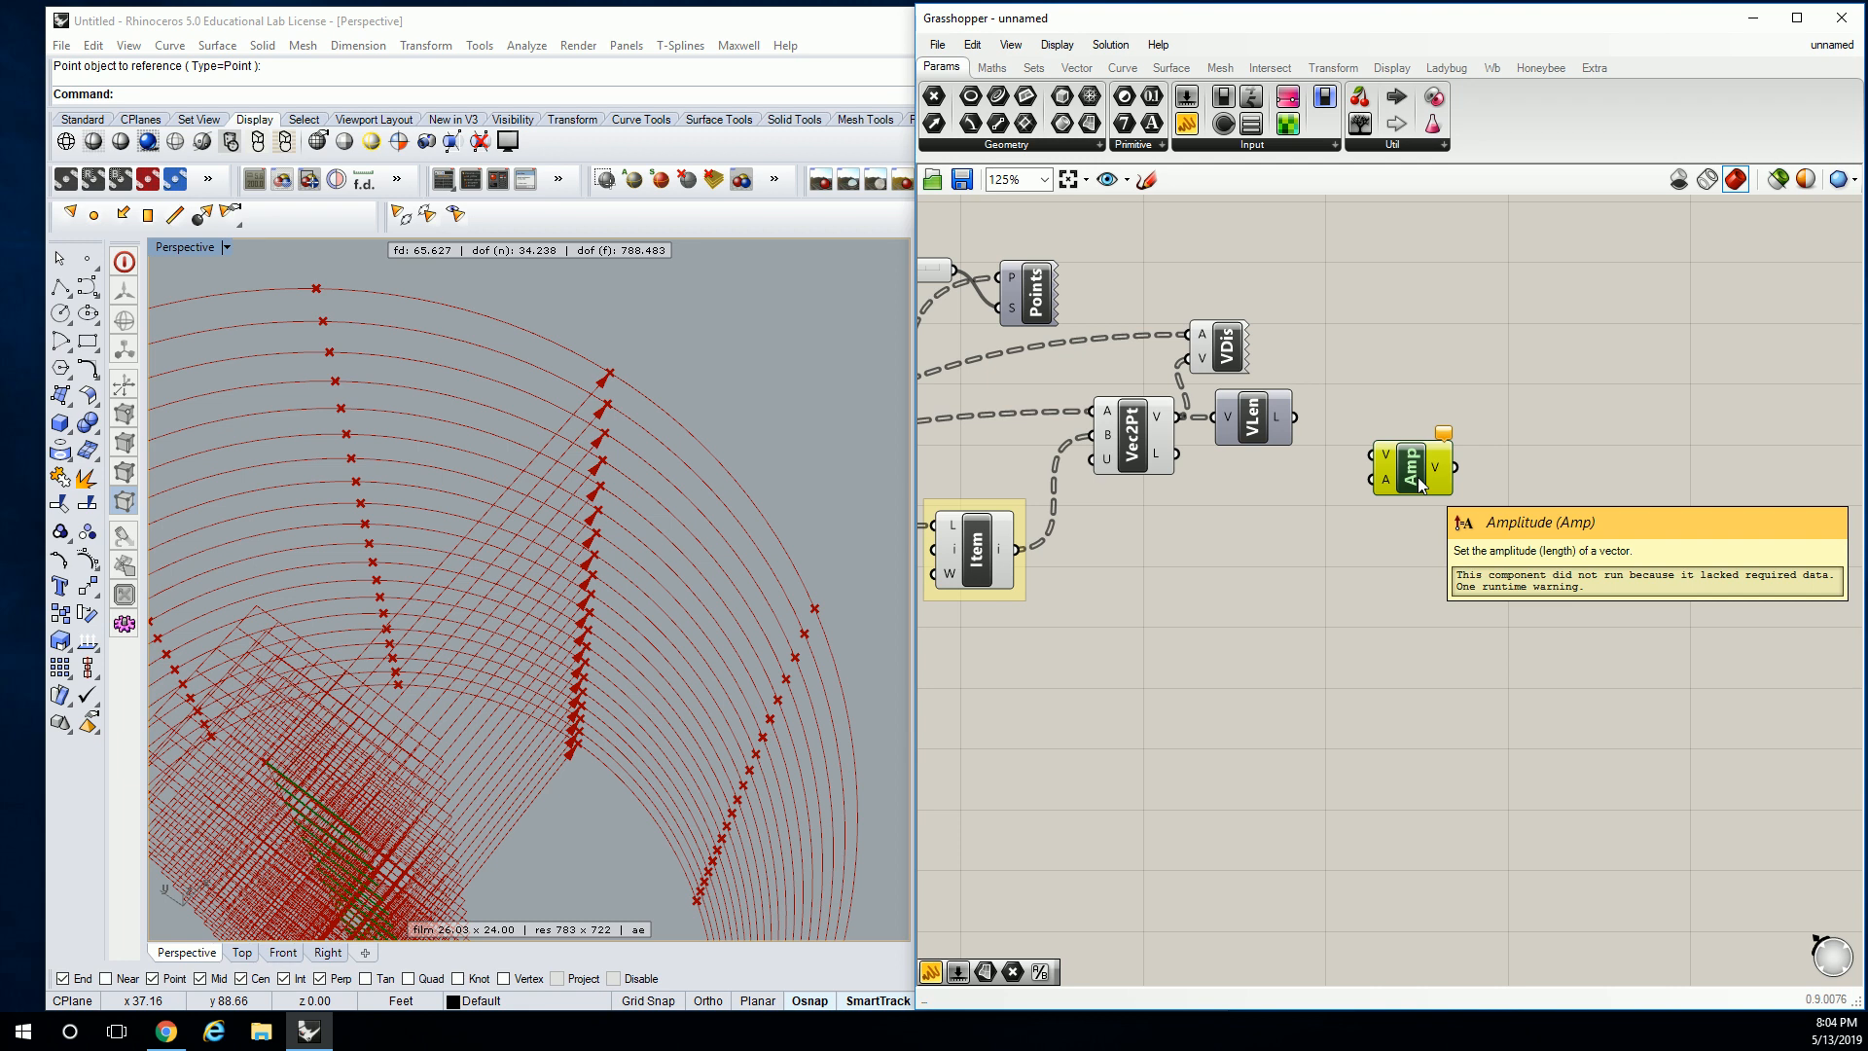
left_click(1363, 350)
right_click_drag(1322, 411, 1348, 406)
left_click_drag(1281, 420, 1325, 427)
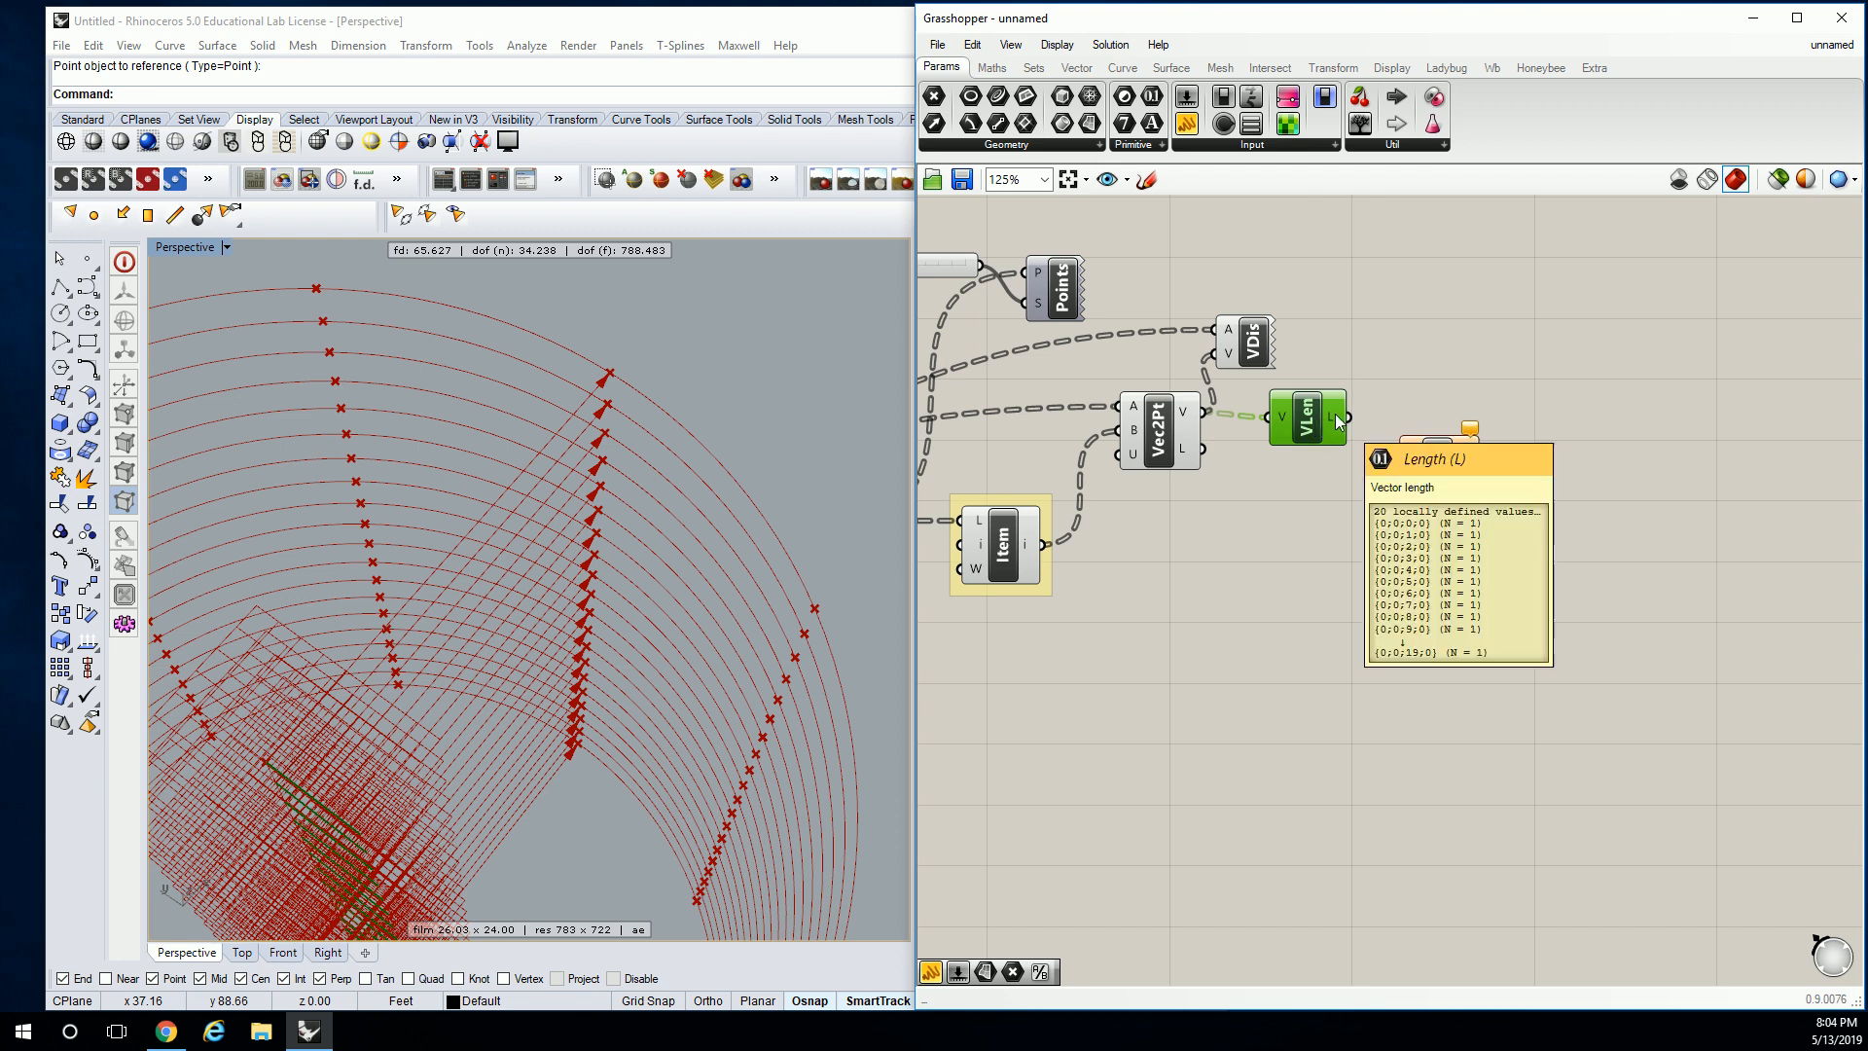
left_click_drag(1446, 475, 1450, 477)
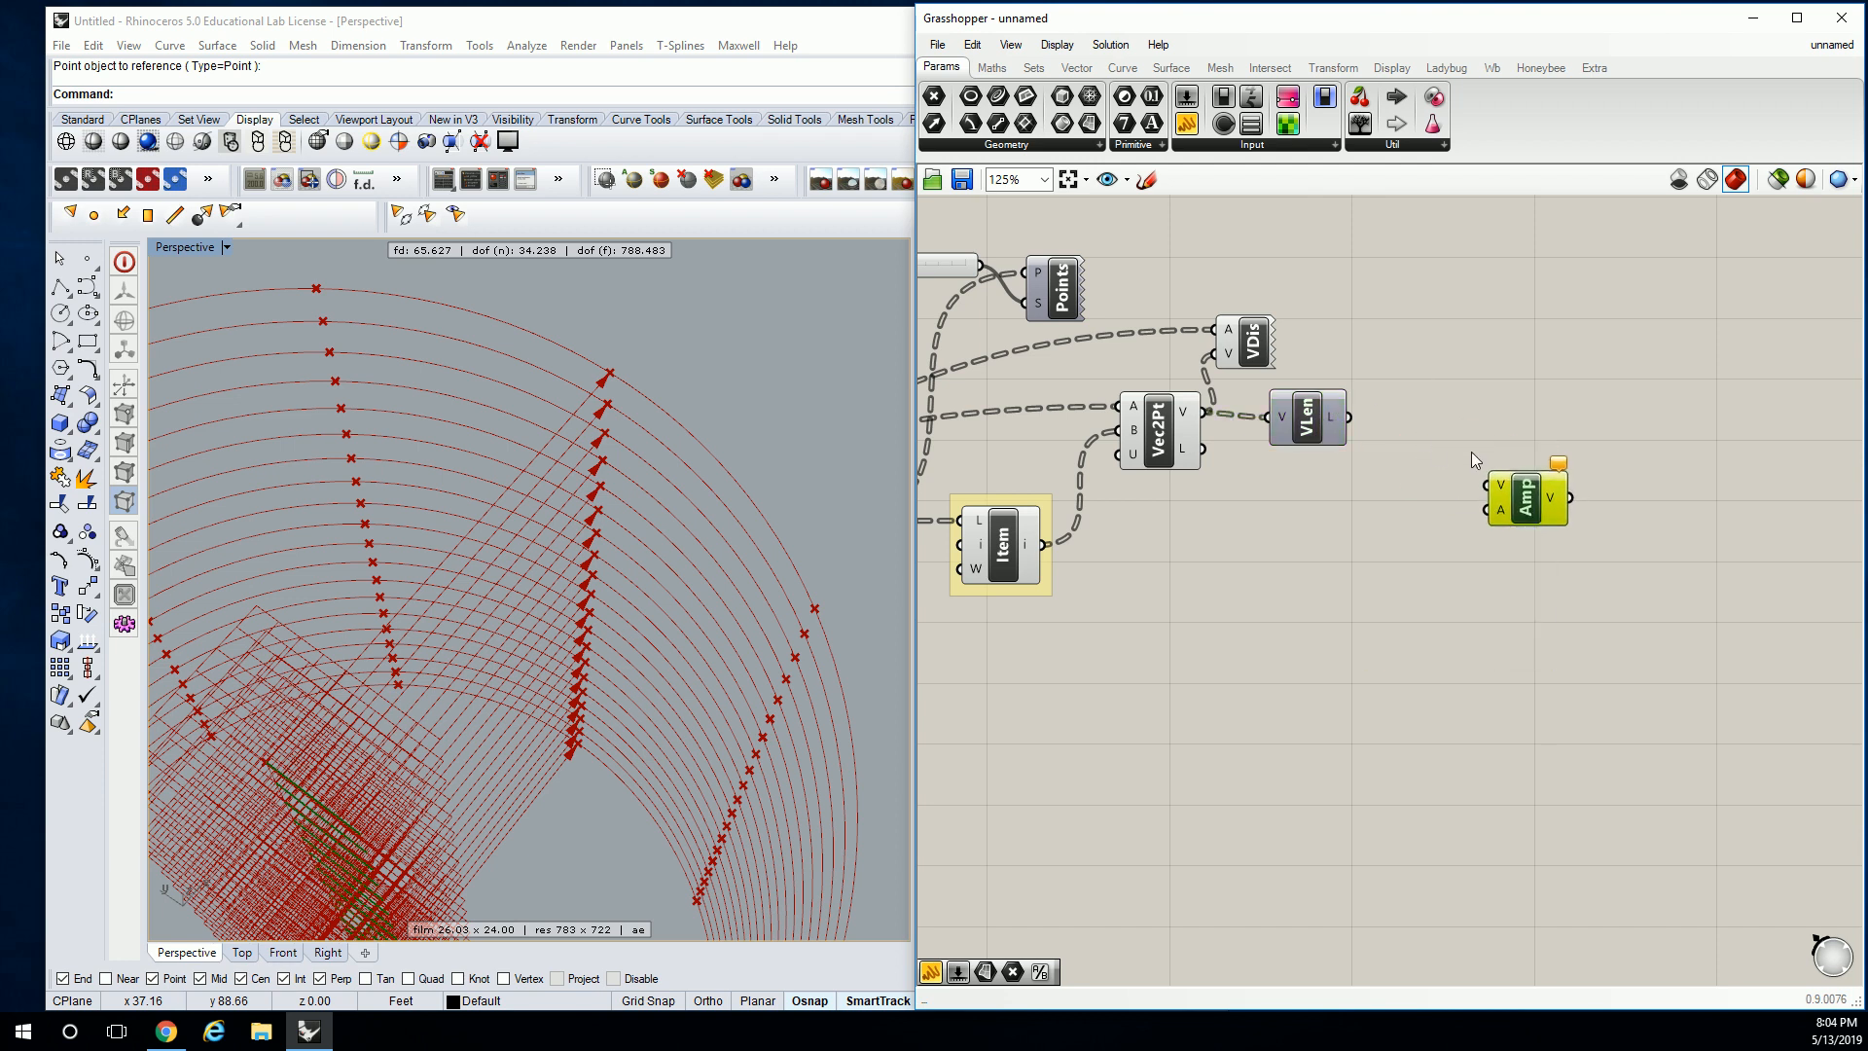
left_click(1333, 289)
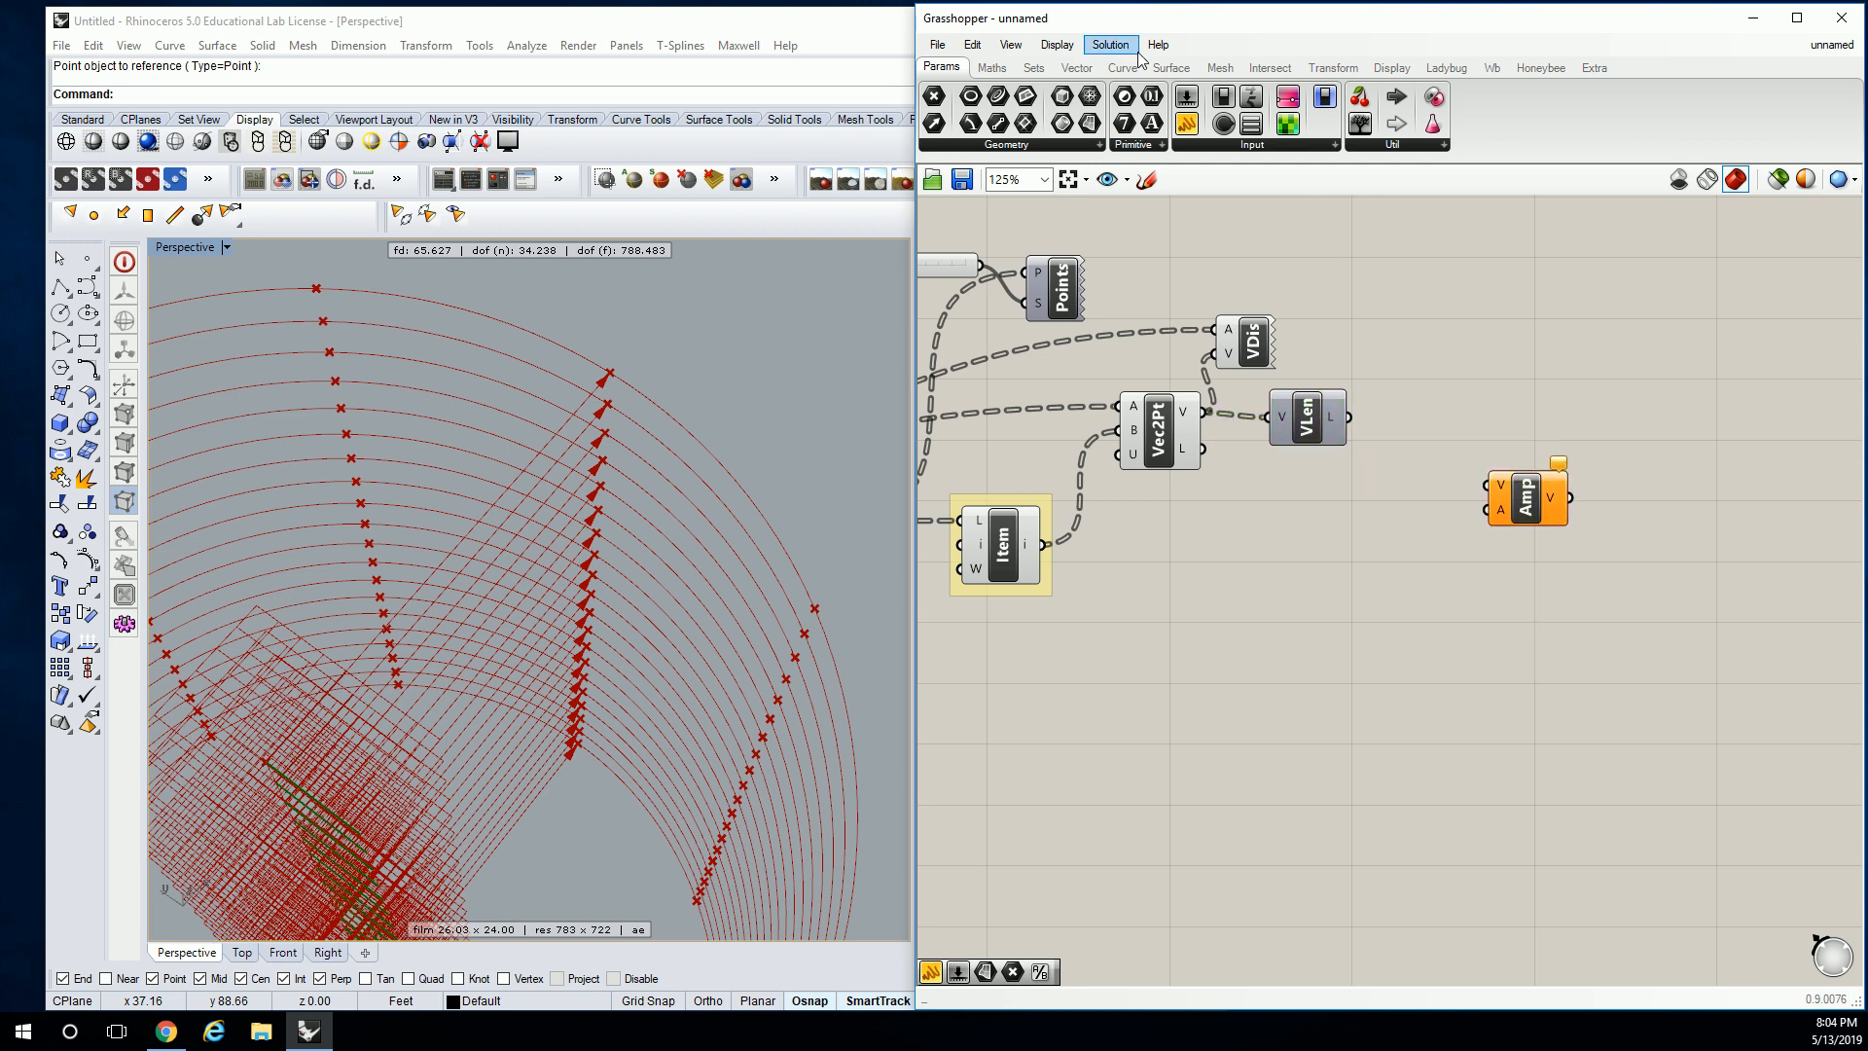
left_click(993, 68)
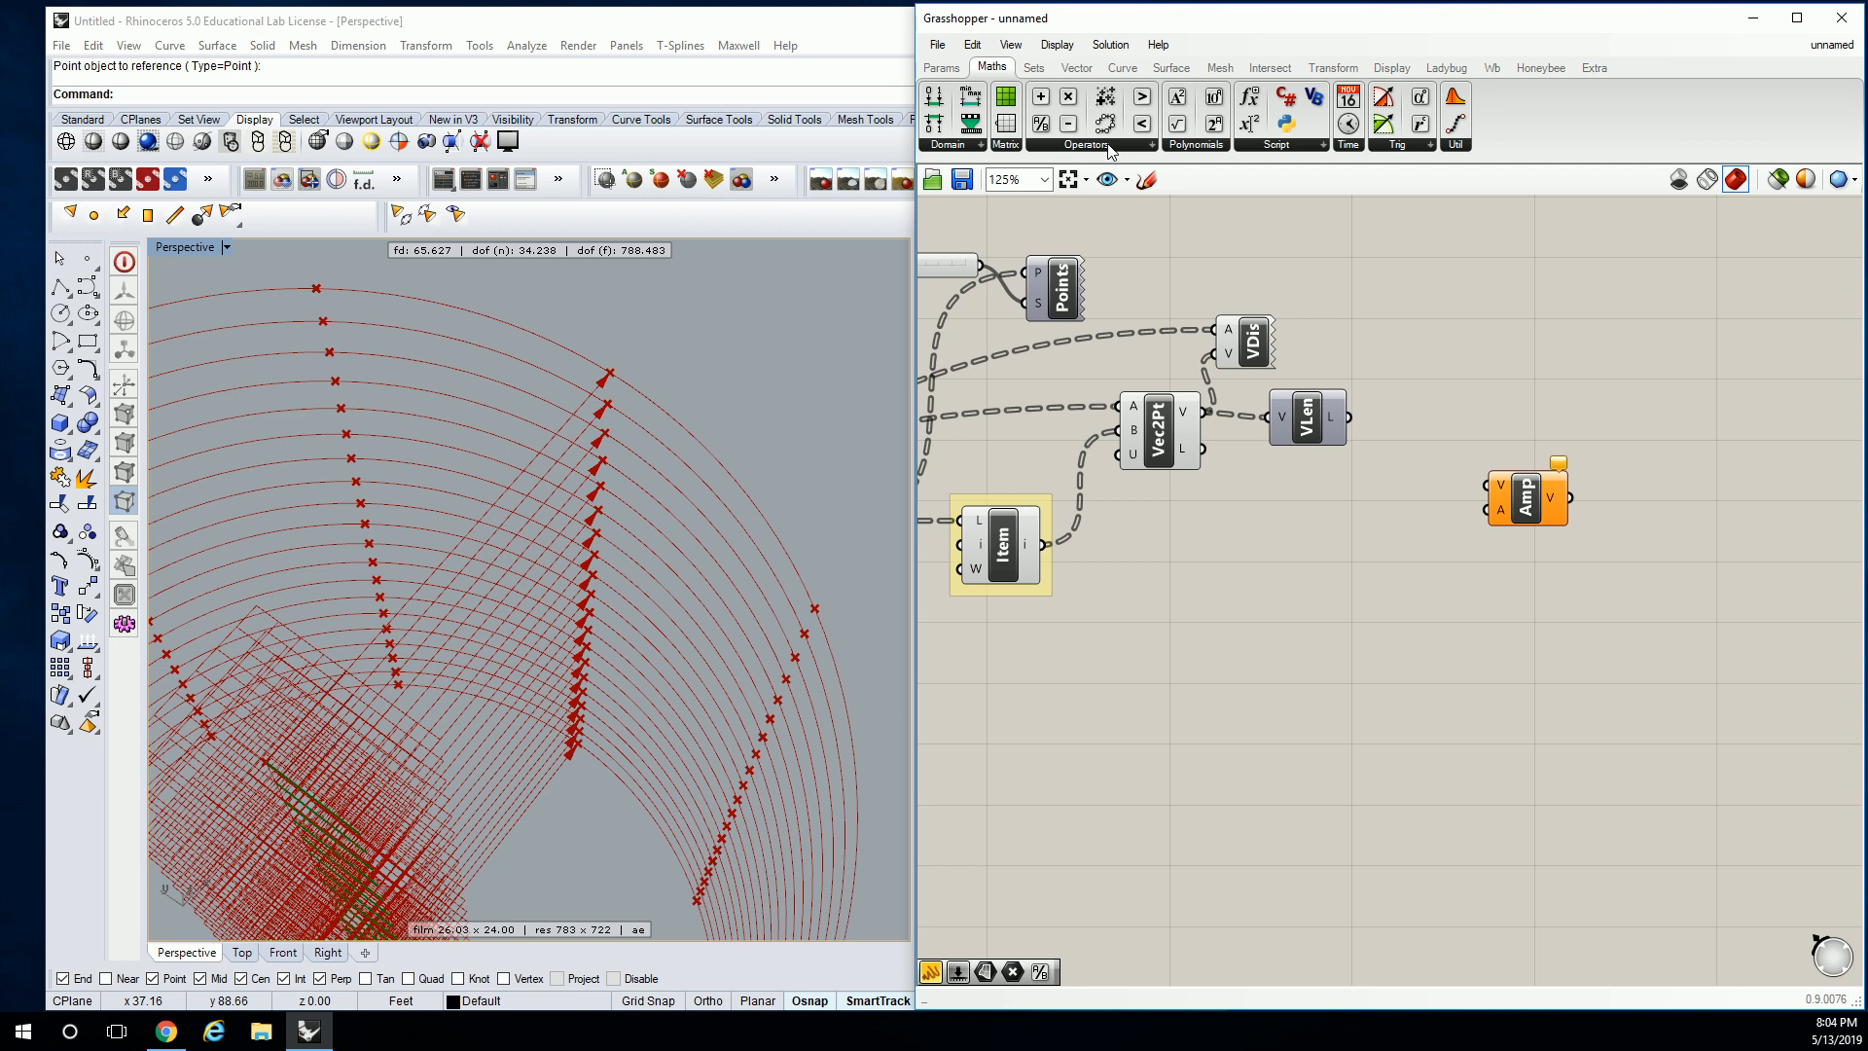
Place a Series component (start 0.0, step 1.0, count 10) from Sets > Sequence beside VLen.
scroll(1036, 70, "down", 2)
left_click(1035, 69)
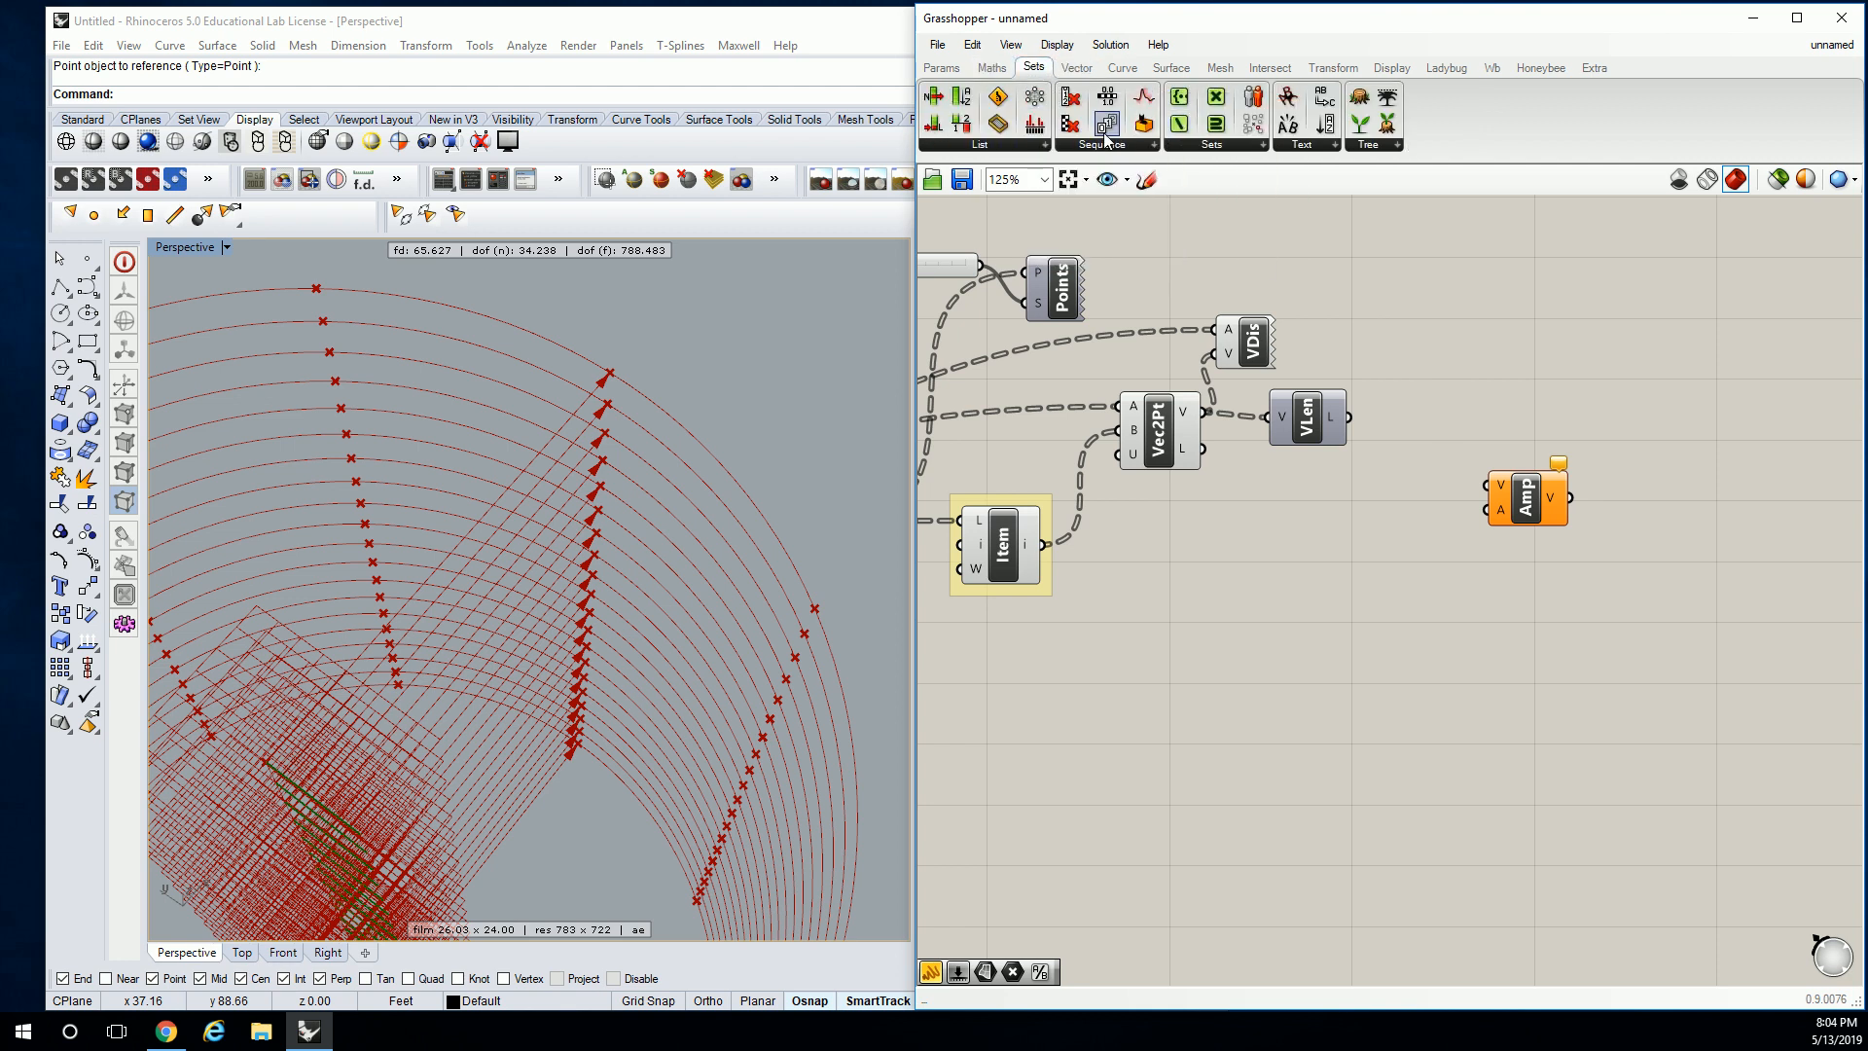
left_click(1102, 146)
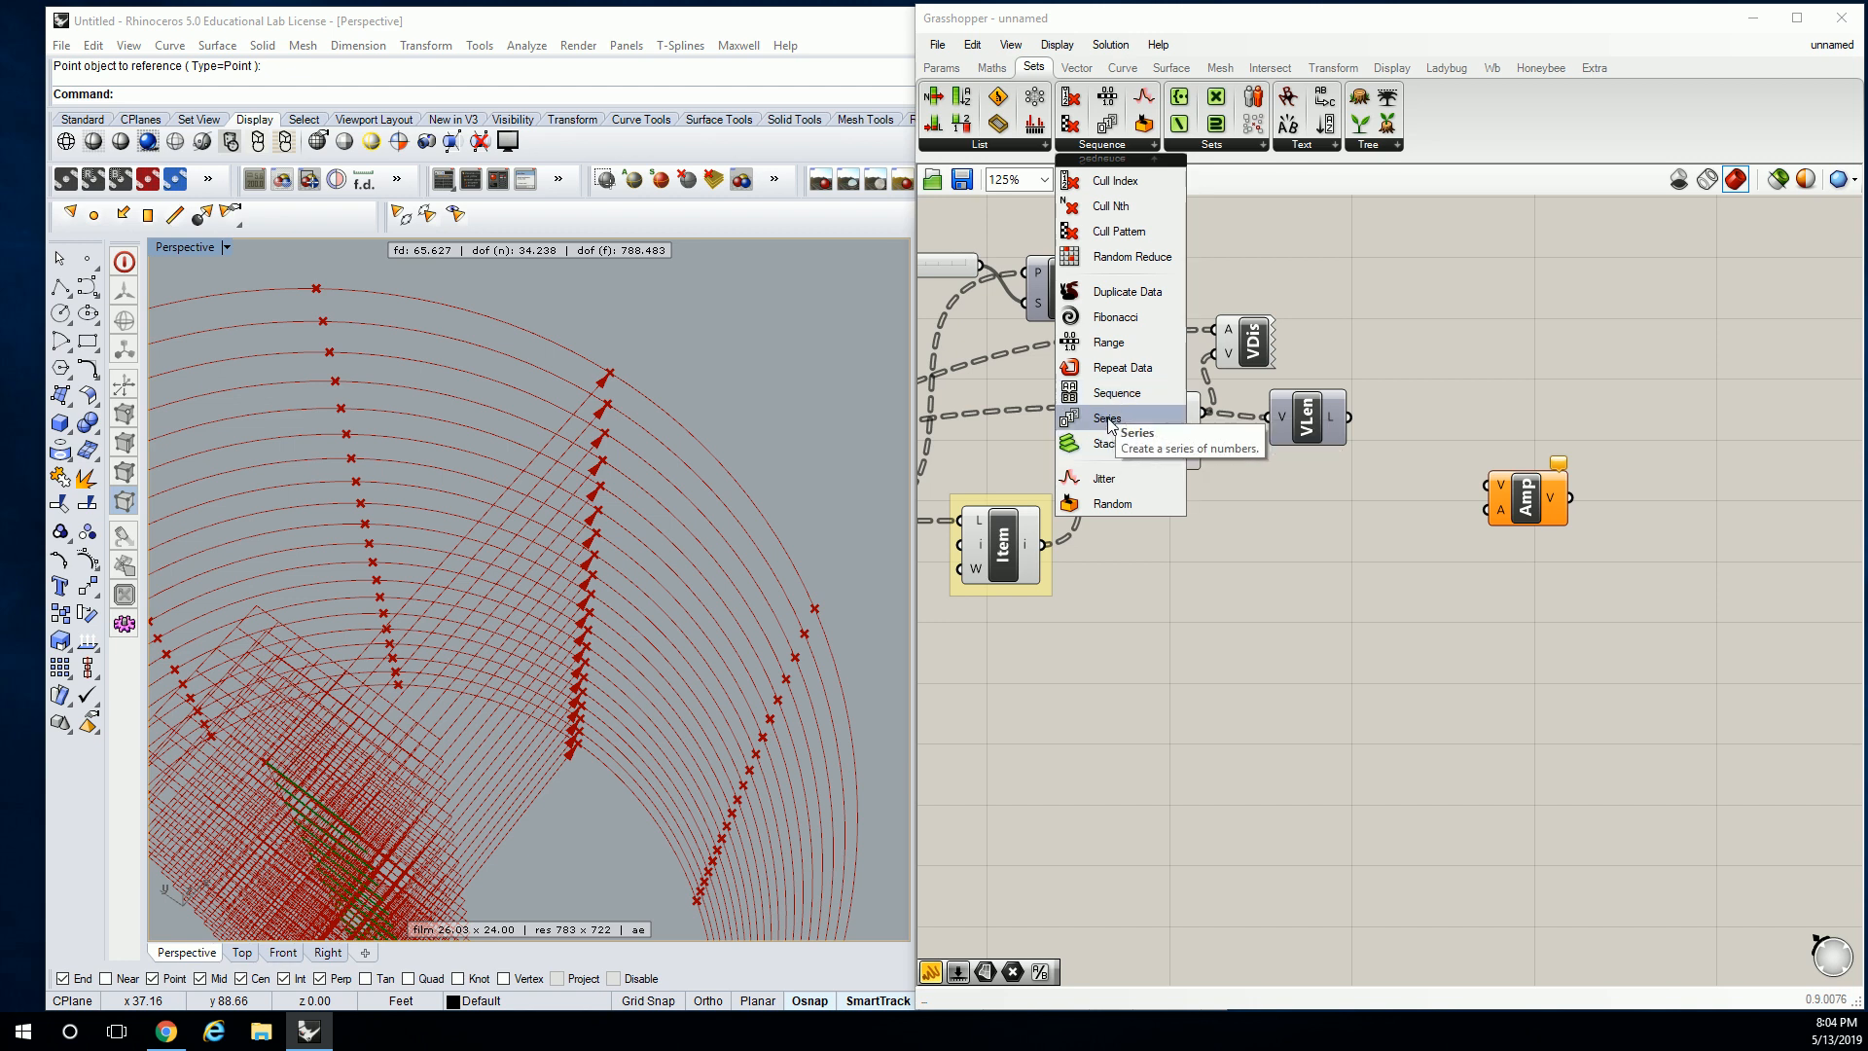
left_click(1110, 421)
left_click(1448, 413)
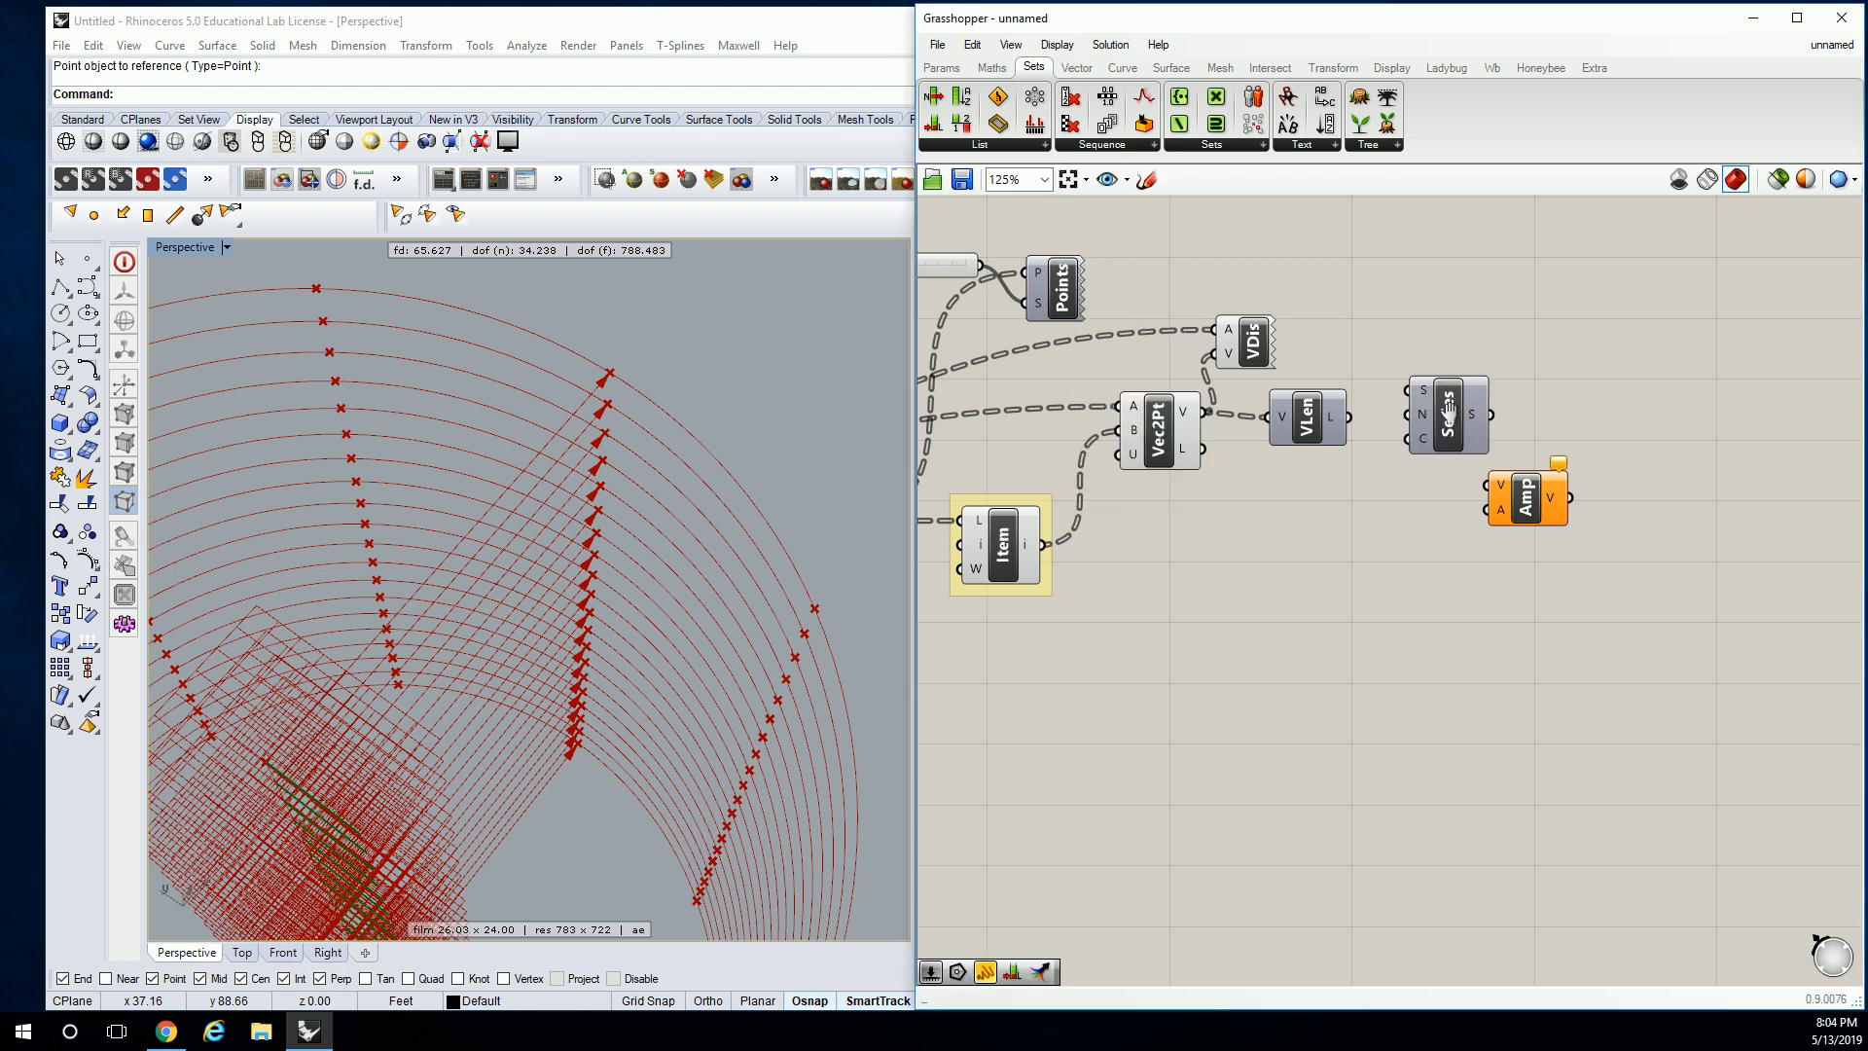
right_click_drag(1434, 415, 1394, 429)
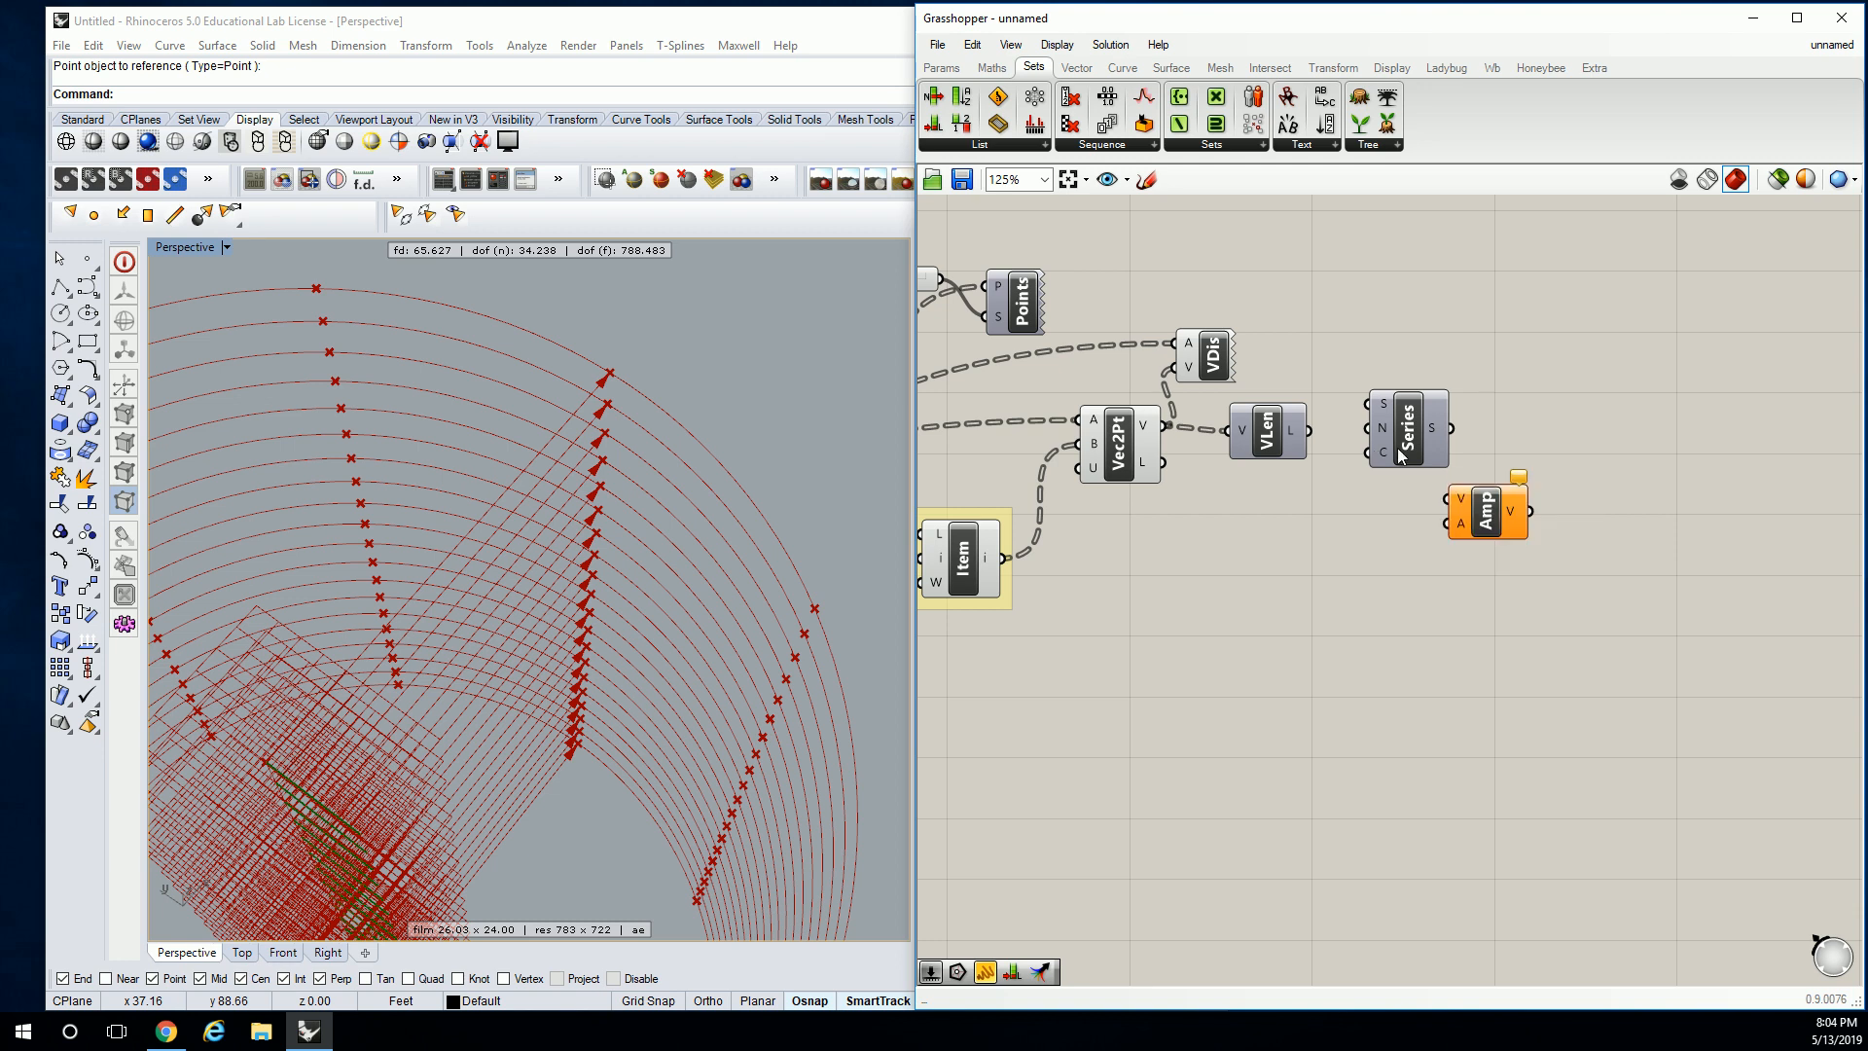
right_click_drag(1407, 450, 1488, 450)
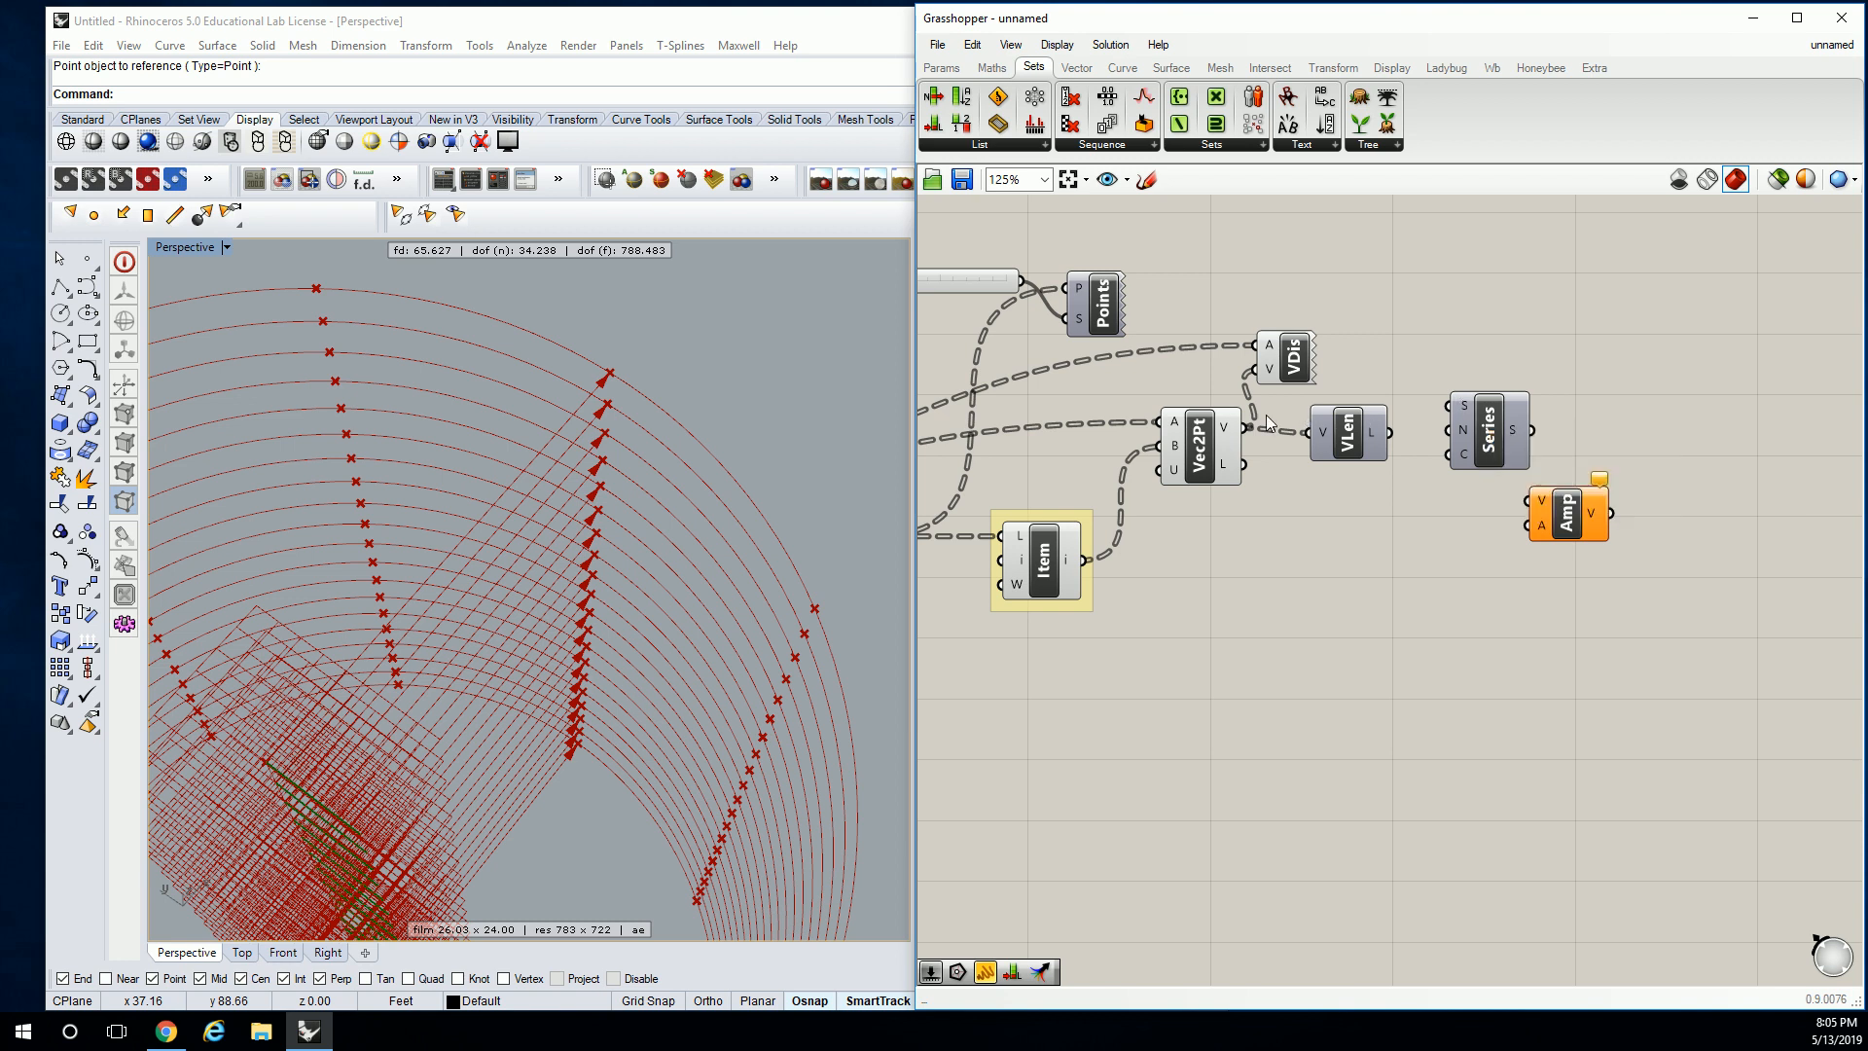
Wire the Radius slider into Series start with the expression x-2.
scroll(1236, 428, "down", 1)
right_click_drag(1265, 418, 1695, 372)
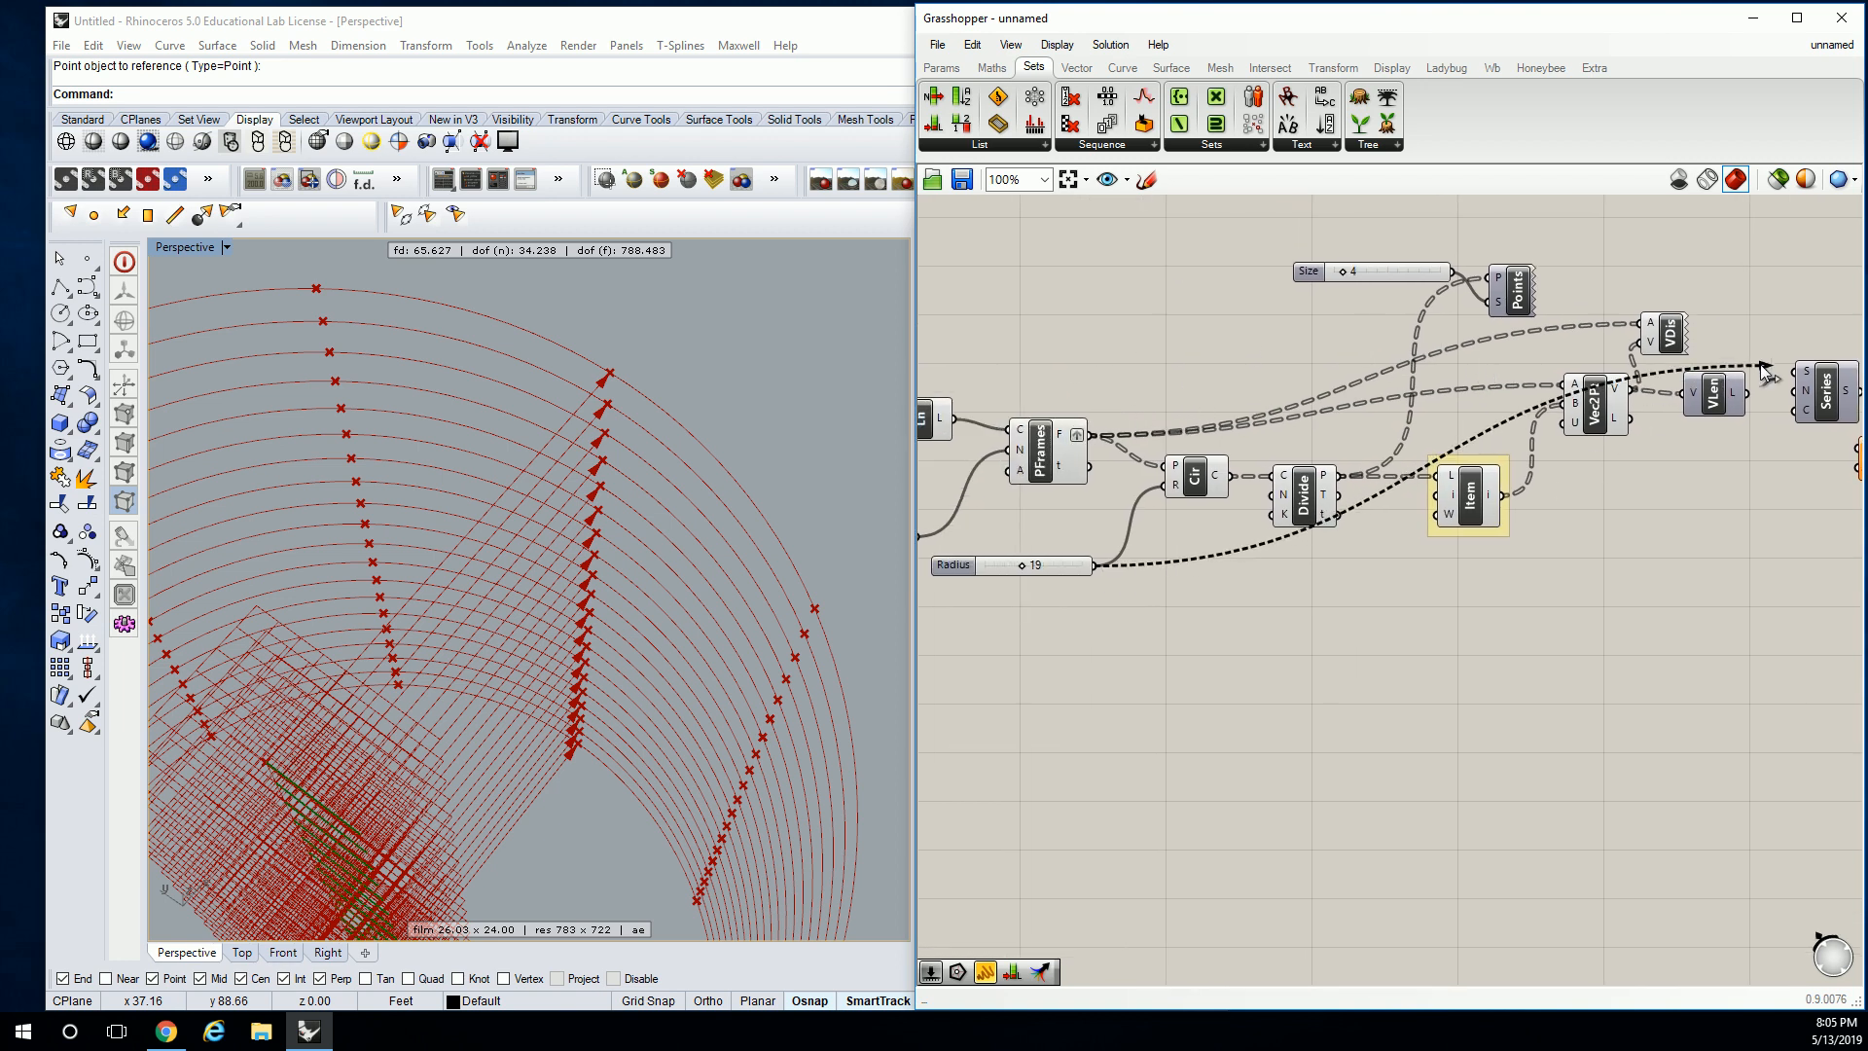
scroll(1795, 379, "up", 3)
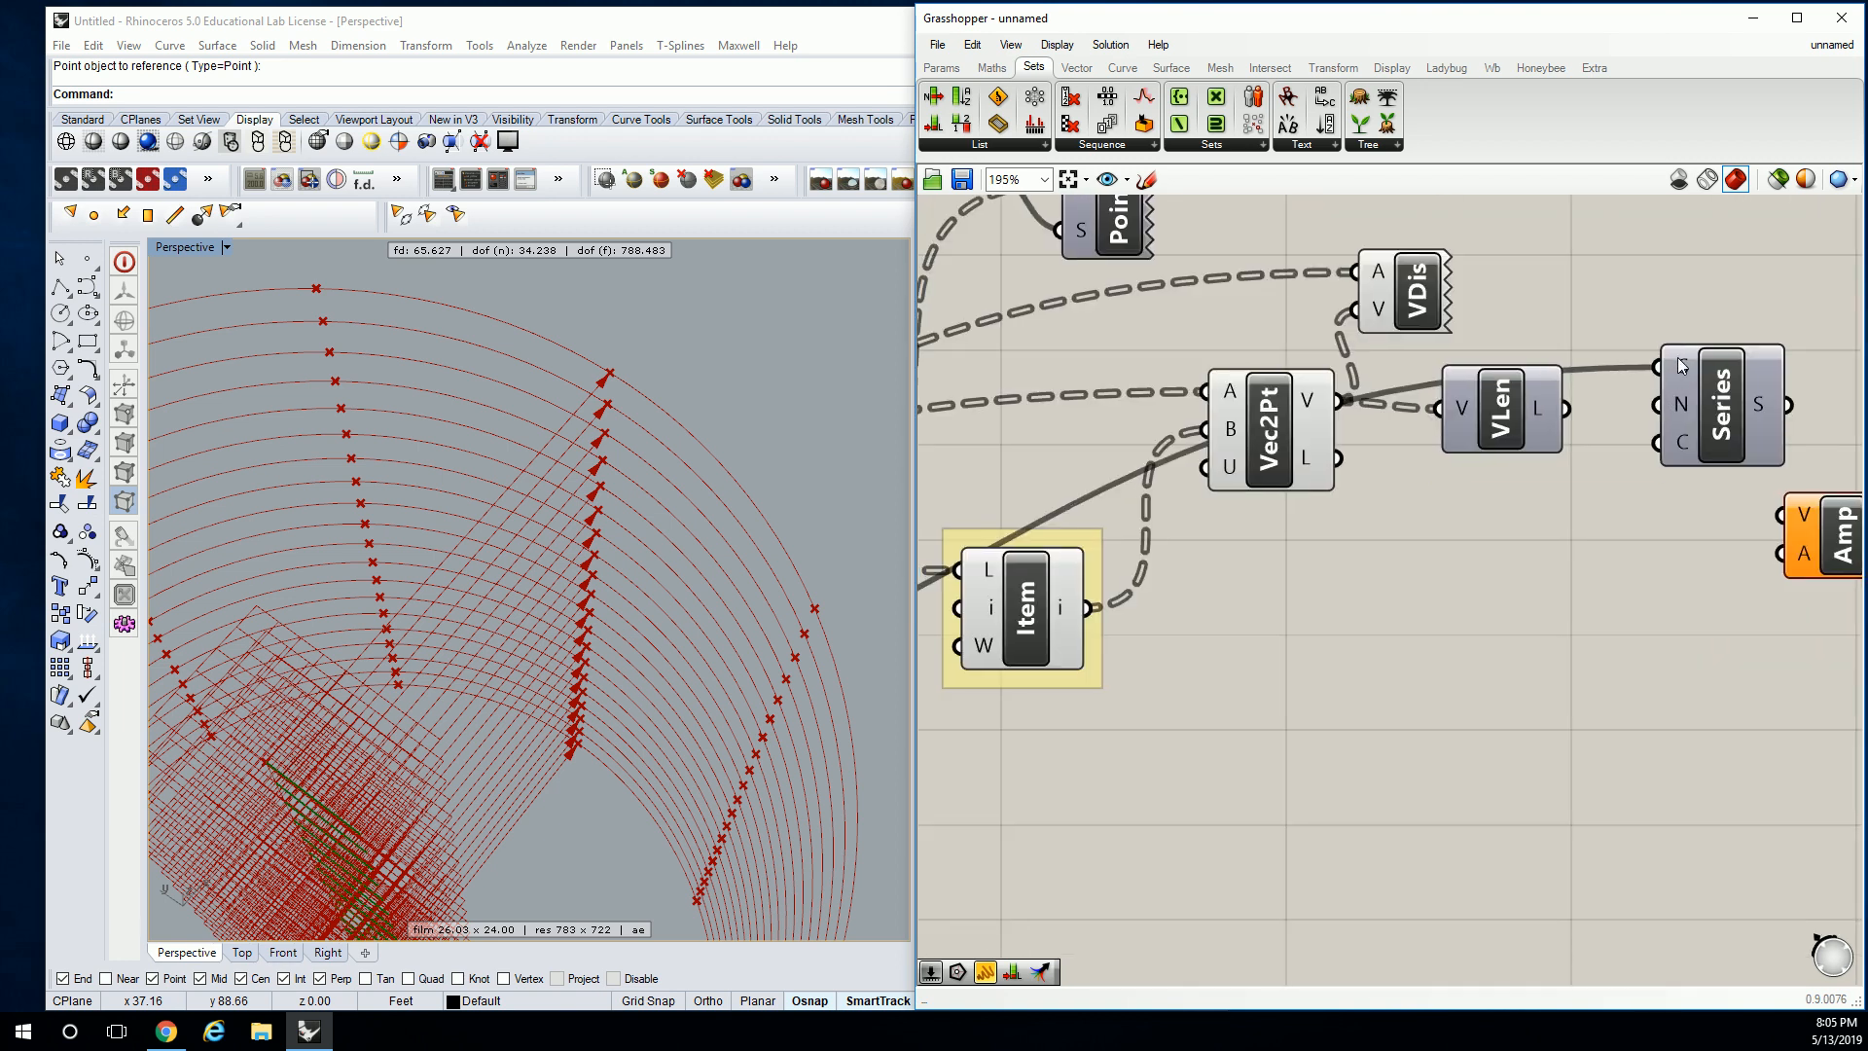
right_click(1659, 362)
right_click_drag(1695, 409, 1227, 332)
scroll(1228, 333, "down", 2)
right_click(1241, 321)
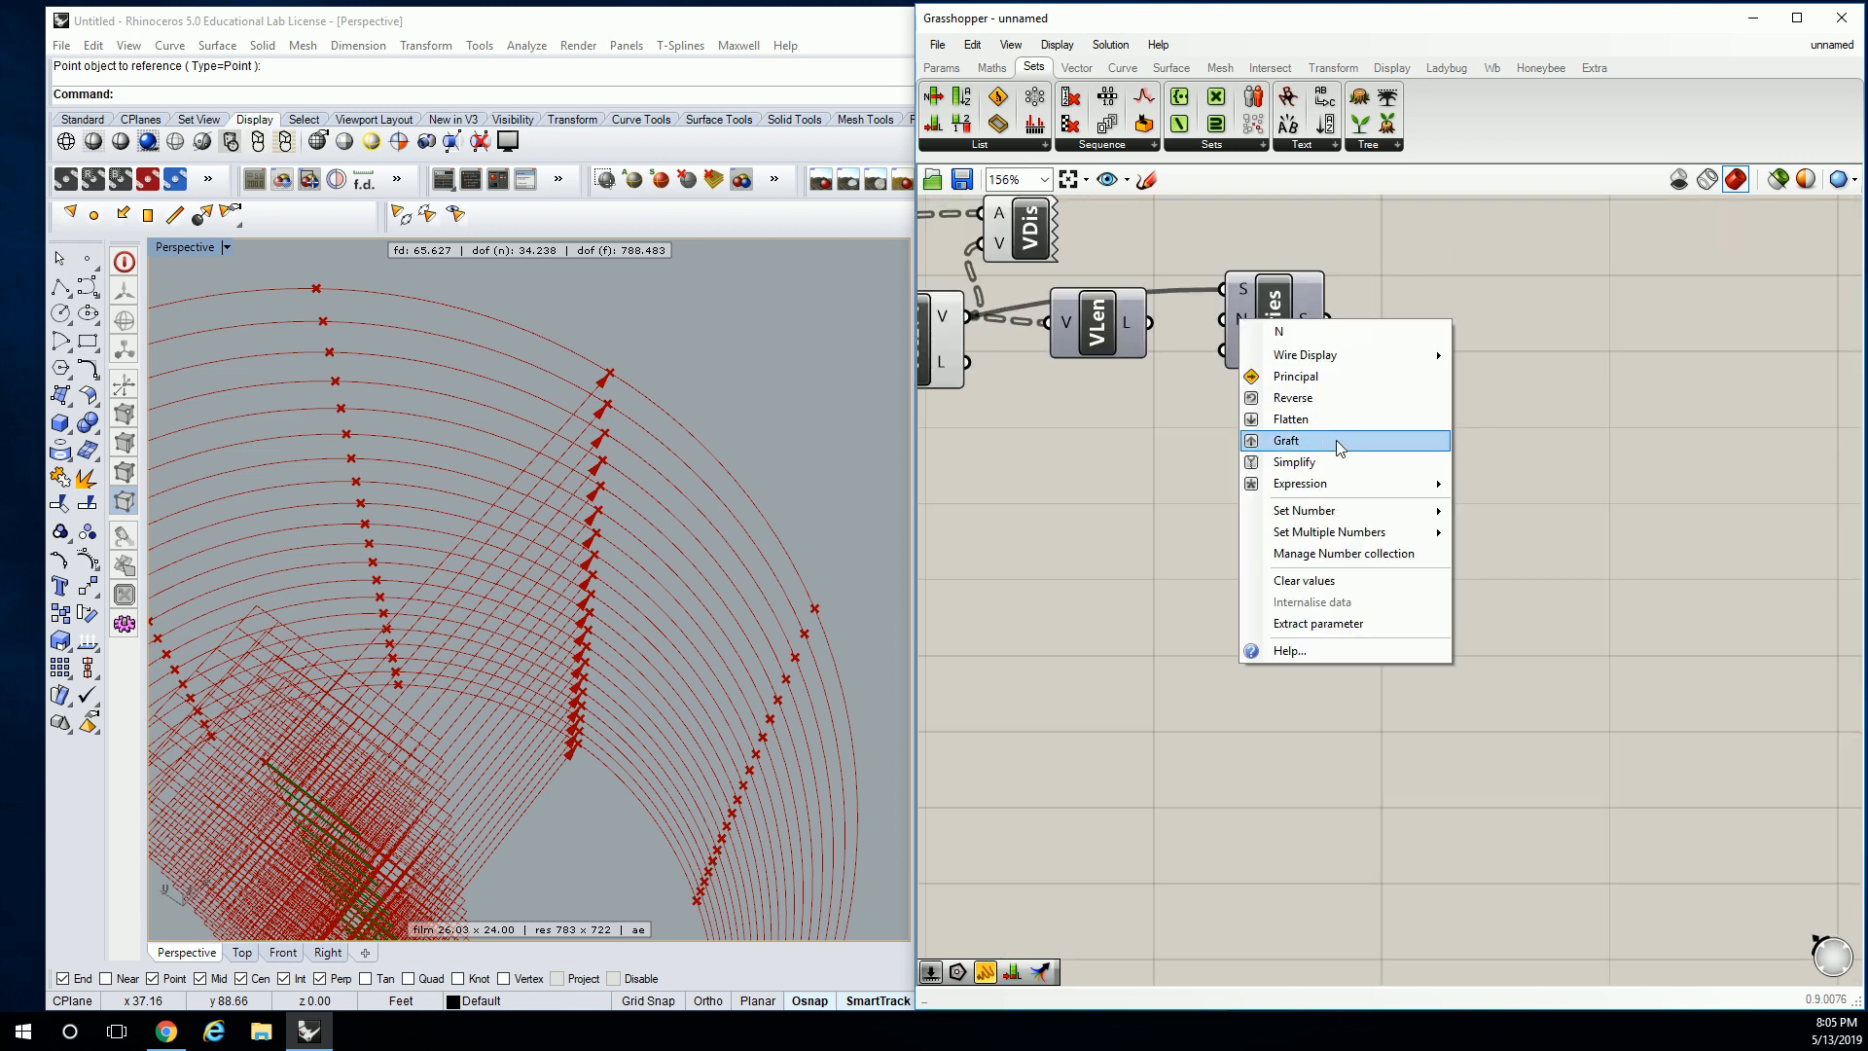
right_click(1239, 284)
mouse_move(1392, 477)
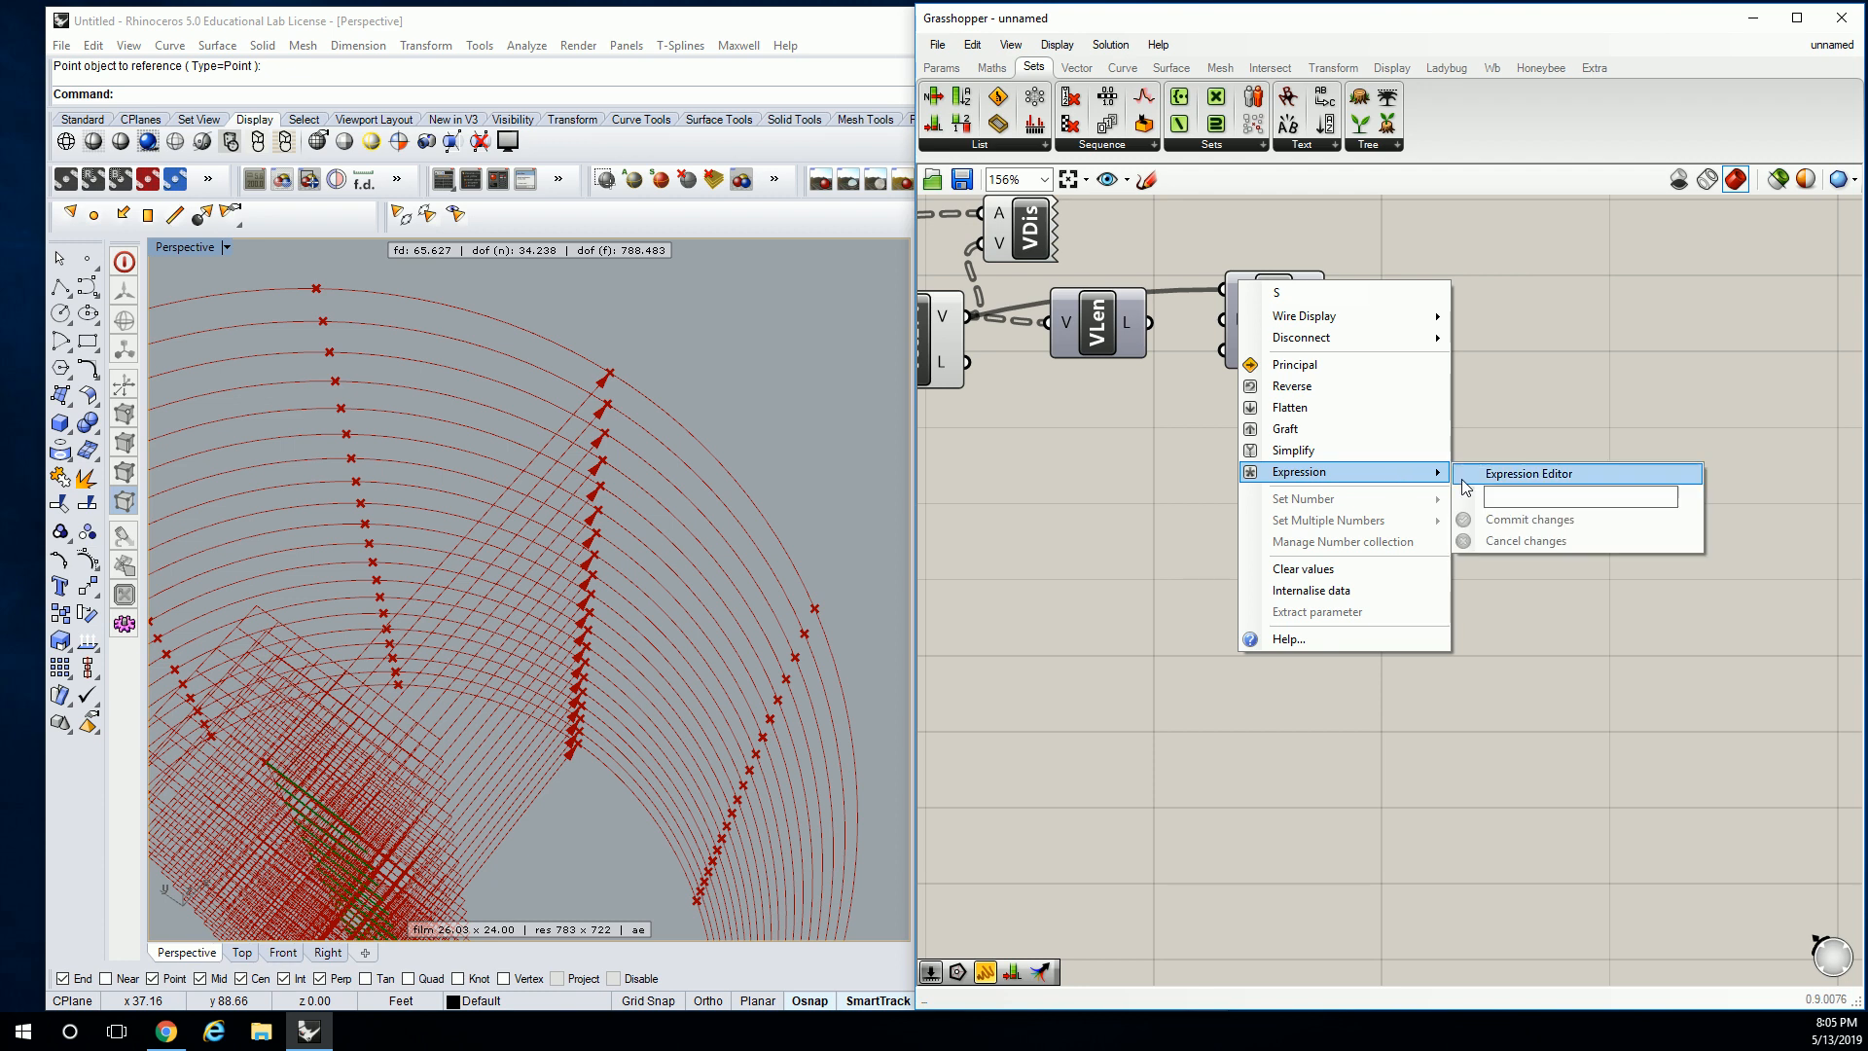
left_click(1537, 494)
type("x-2")
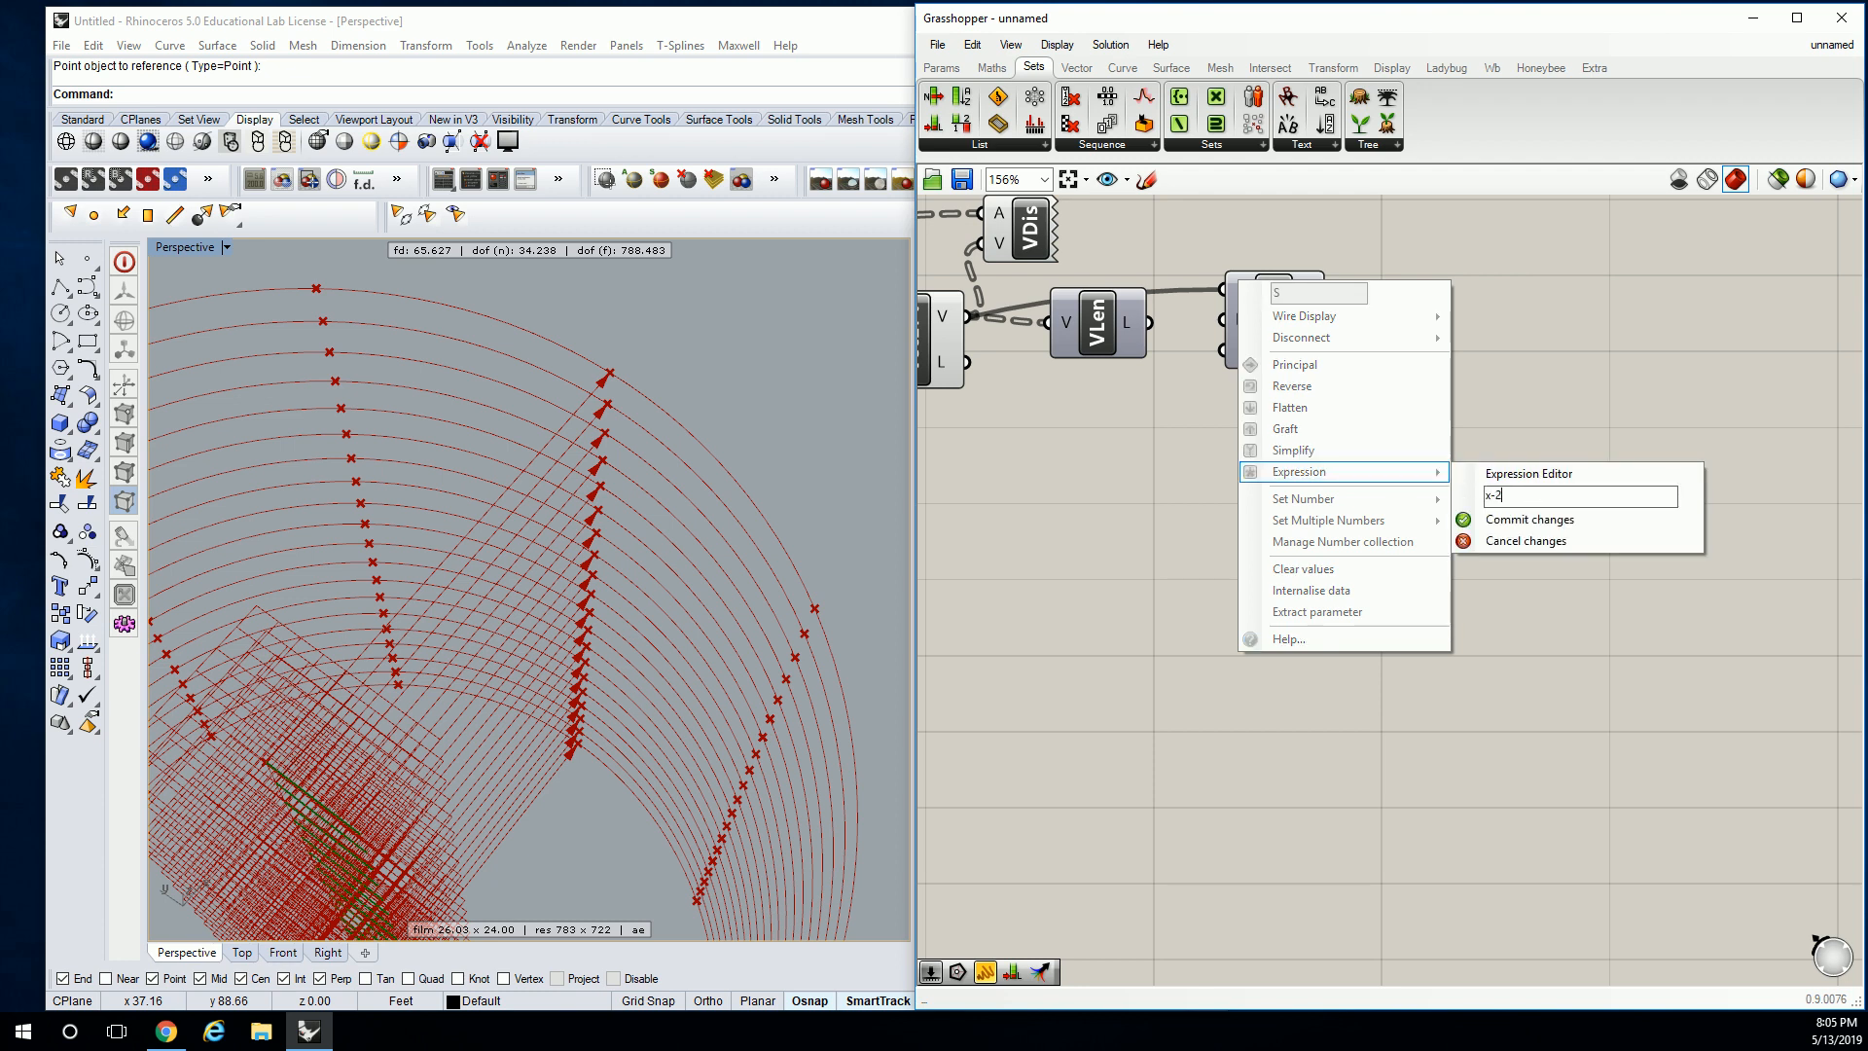
left_click(1529, 520)
Move the Series component below Amp and orbit the lattice in Perspective.
left_click_drag(1264, 321, 1228, 556)
scroll(1417, 475, "down", 4)
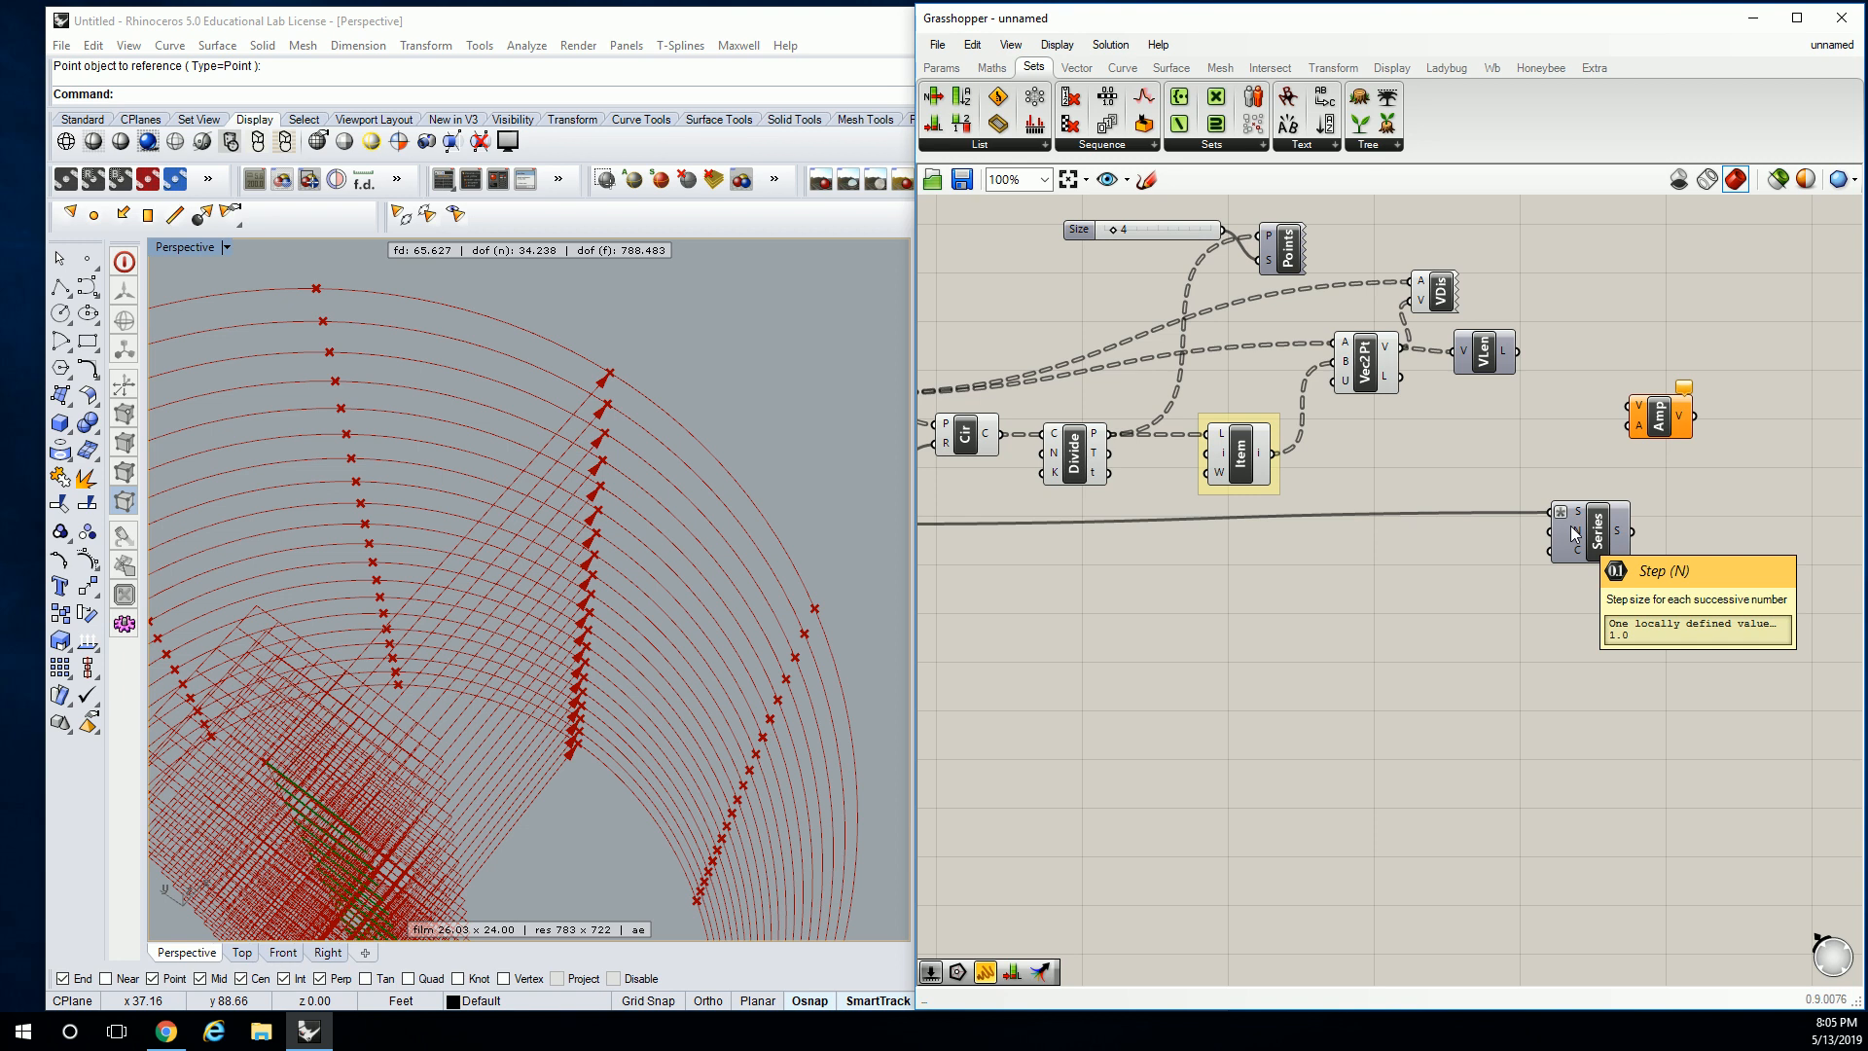
right_click_drag(860, 313, 540, 482)
right_click_drag(1136, 564, 1156, 599)
right_click_drag(582, 581, 657, 619)
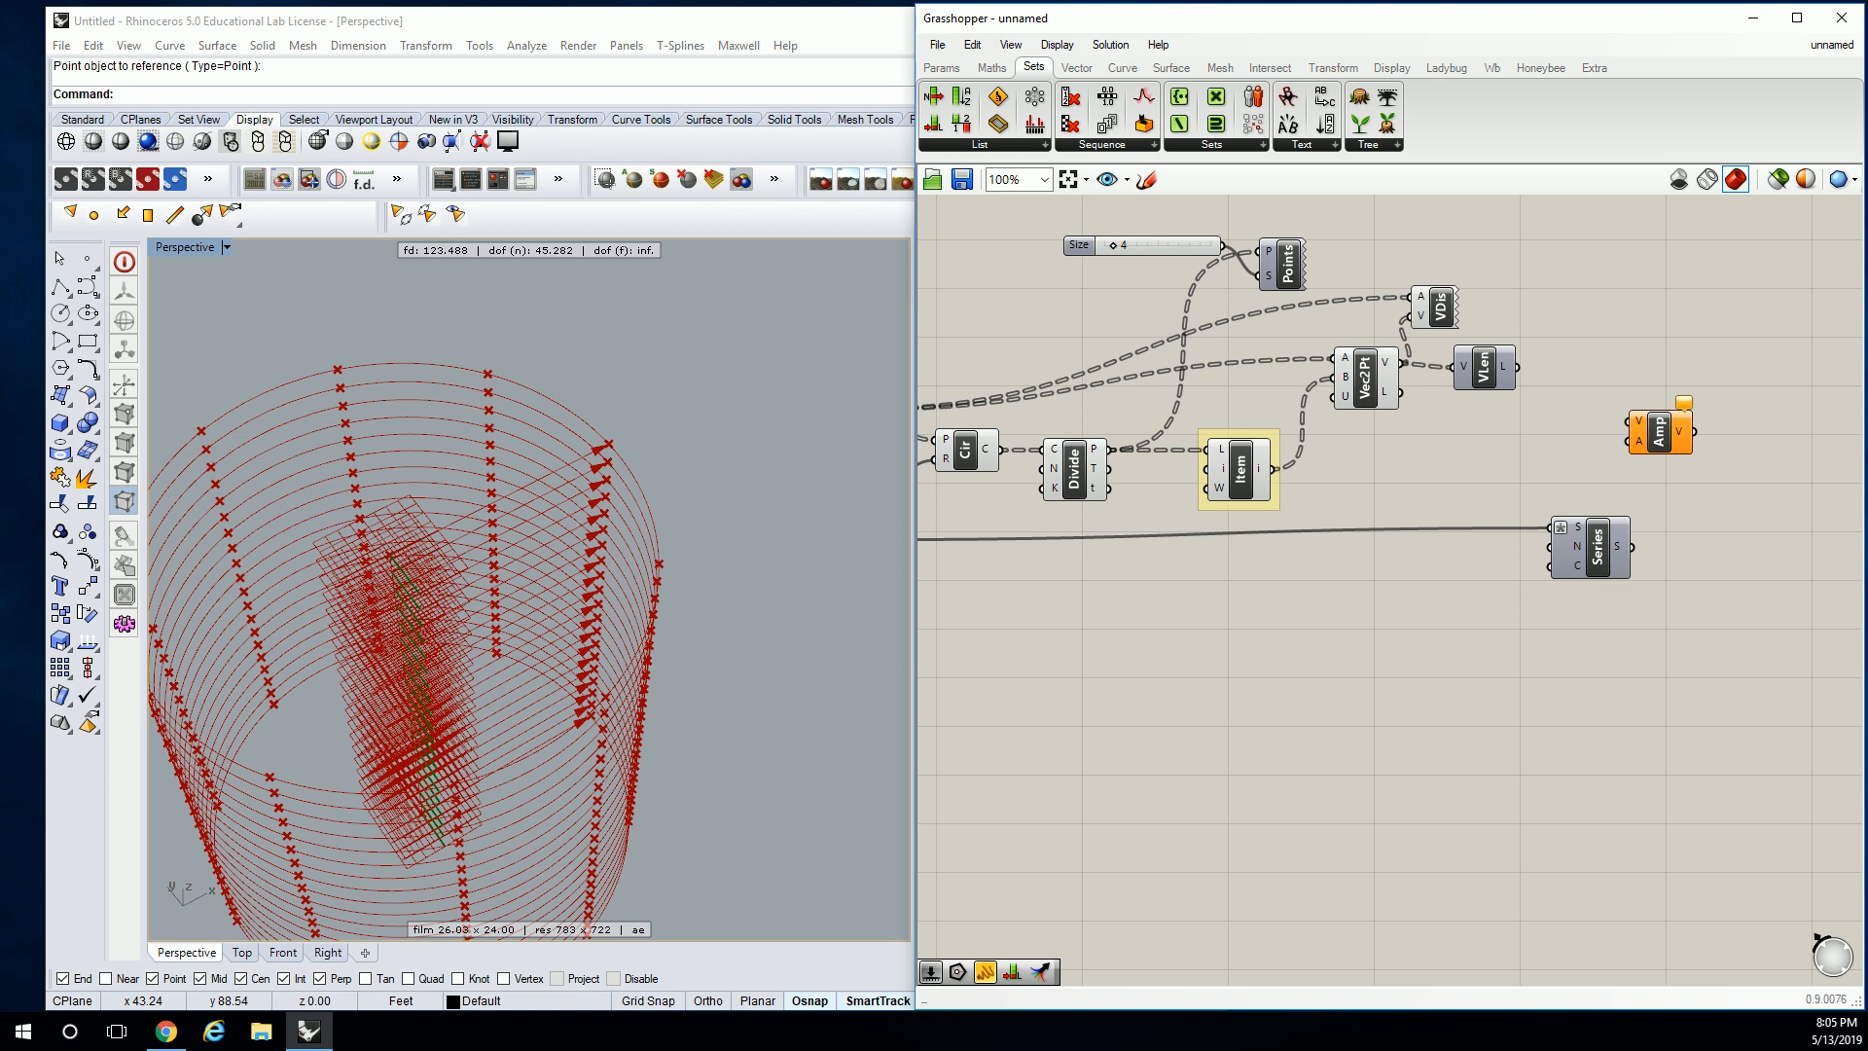
Feed a 0.2 value panel into the Series step input.
scroll(1547, 545, "up", 1)
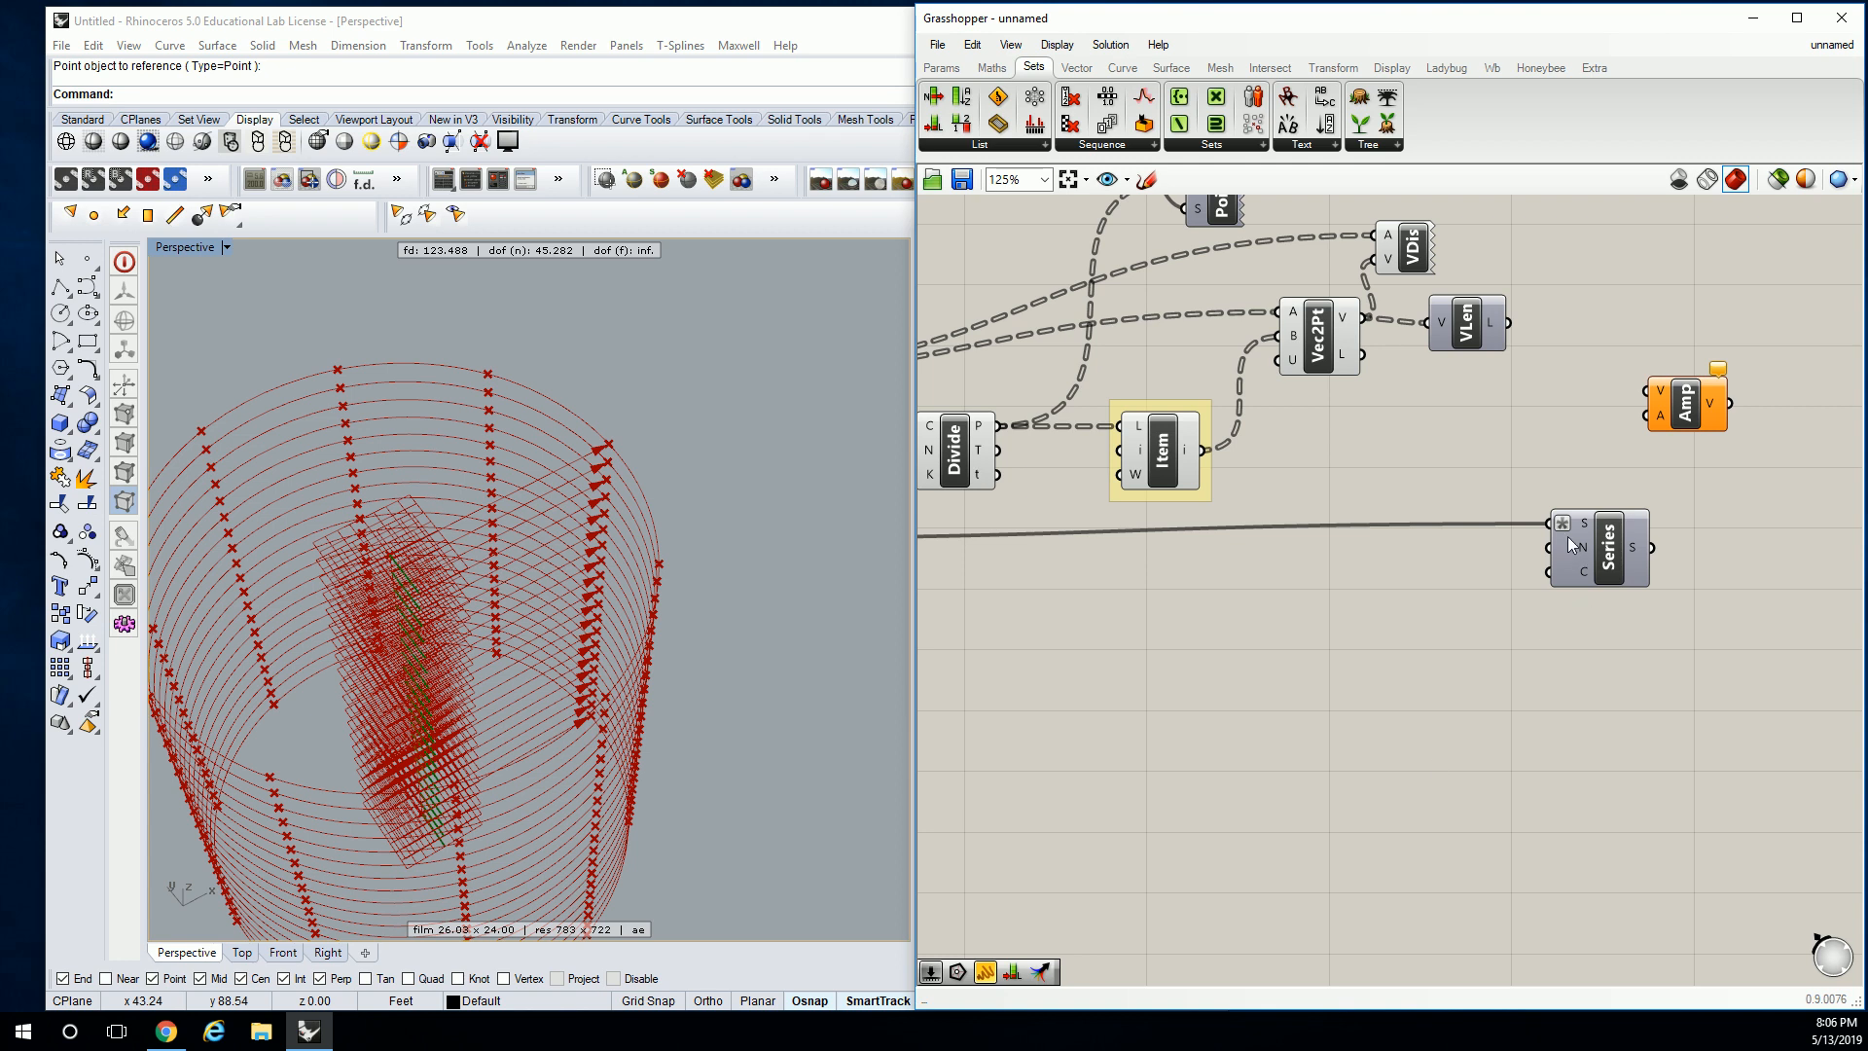
left_click(941, 67)
left_click_drag(1187, 122, 1490, 636)
left_click_drag(1591, 698, 1404, 586)
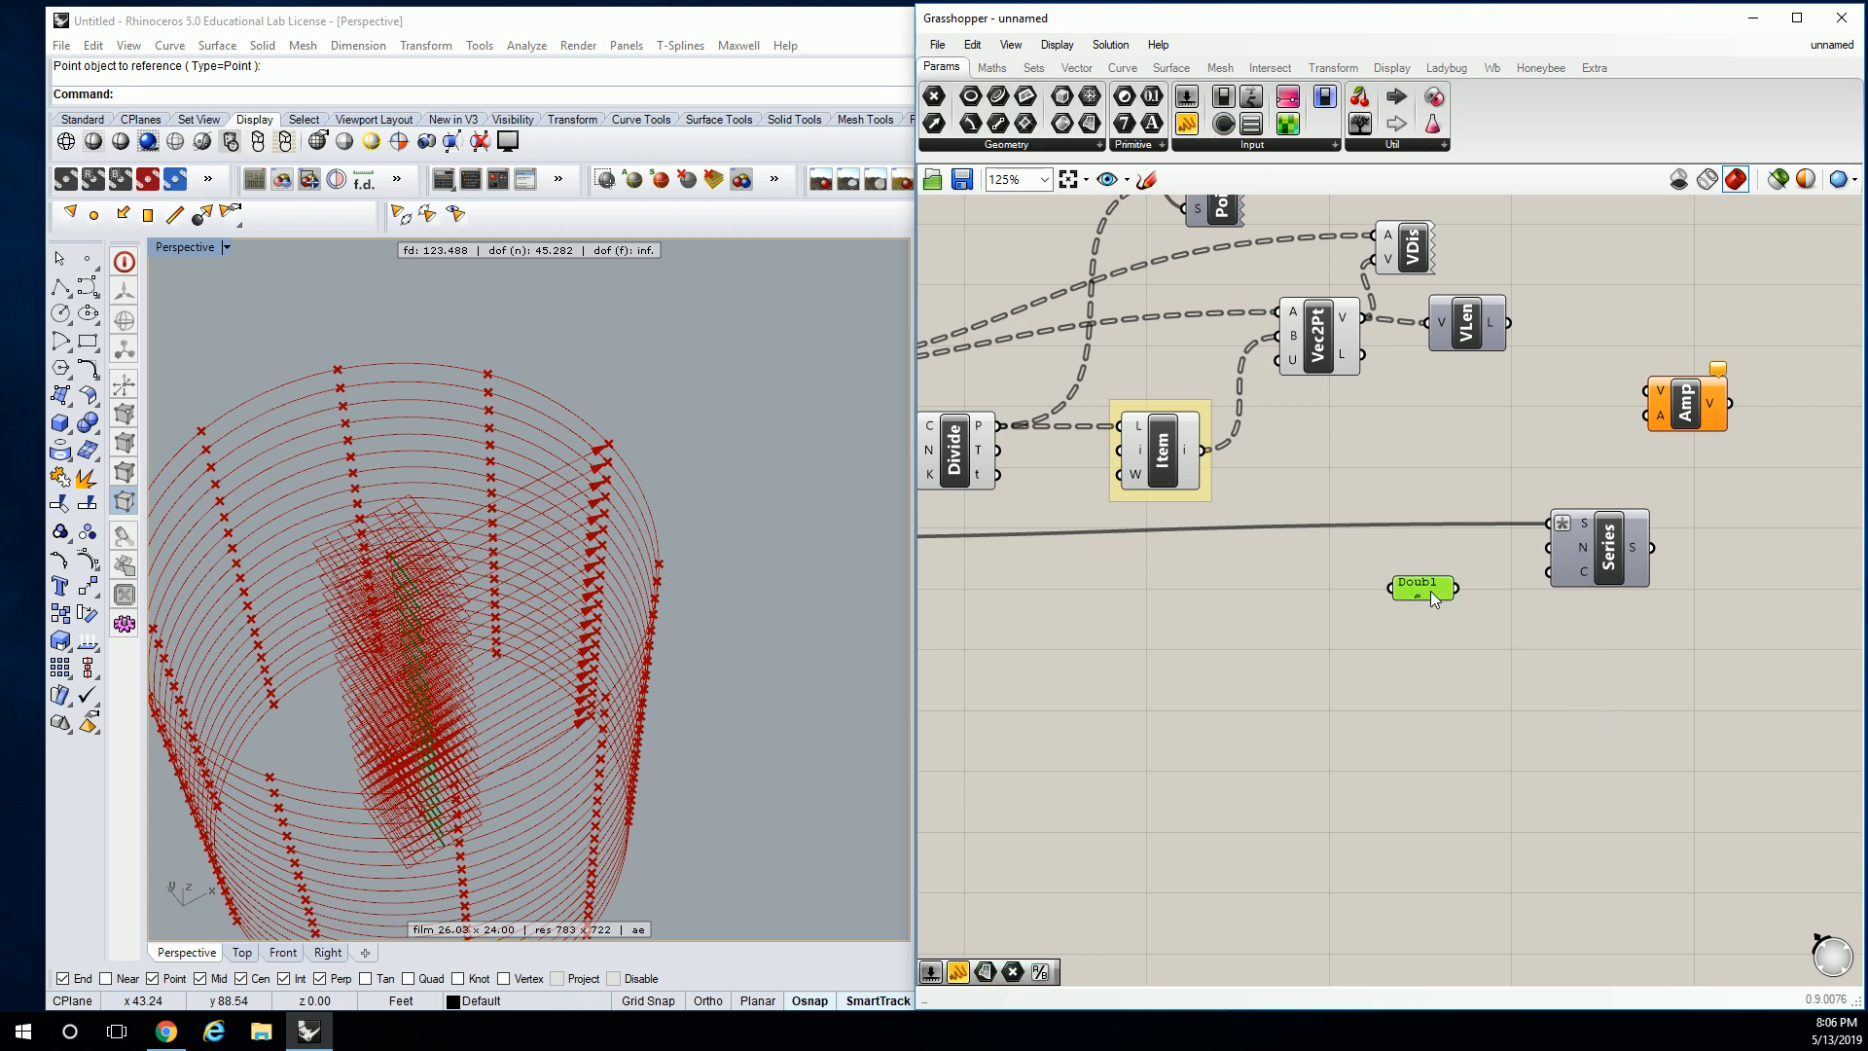
double_click(1430, 591)
key("ctrl+a")
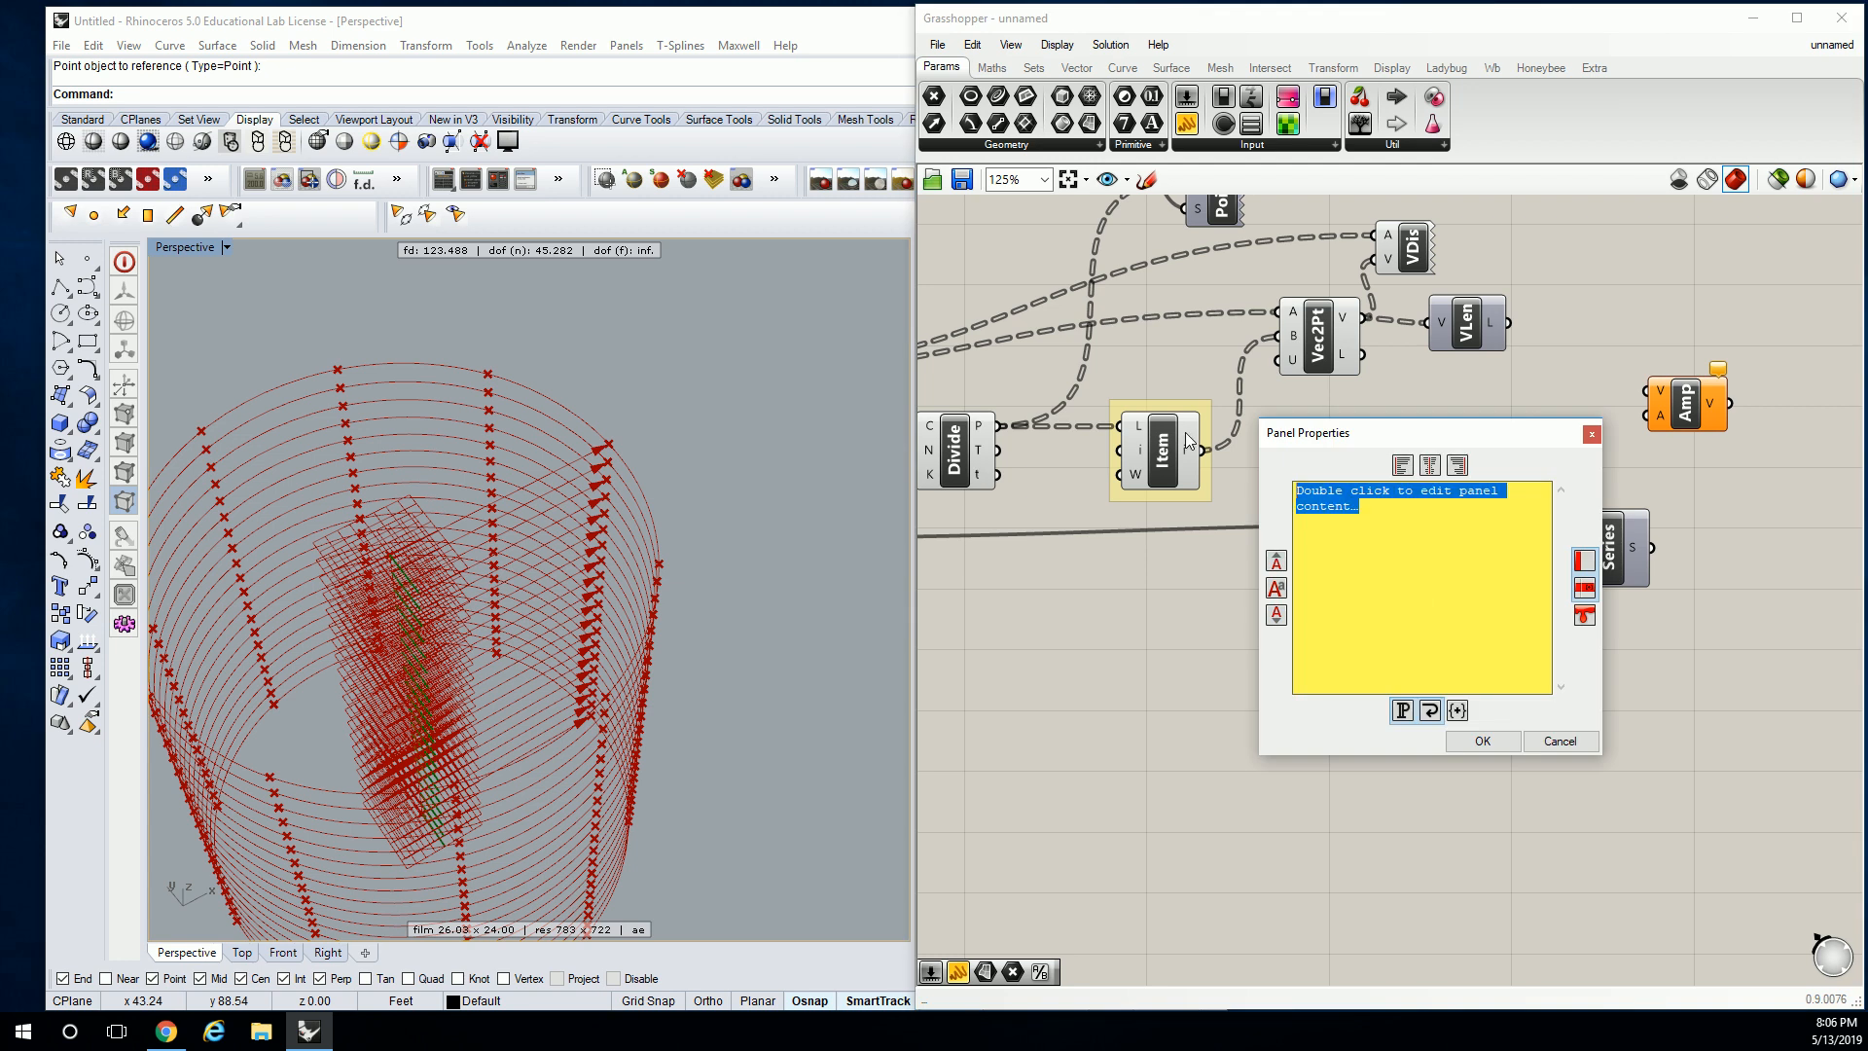
type("0.2")
left_click(1481, 740)
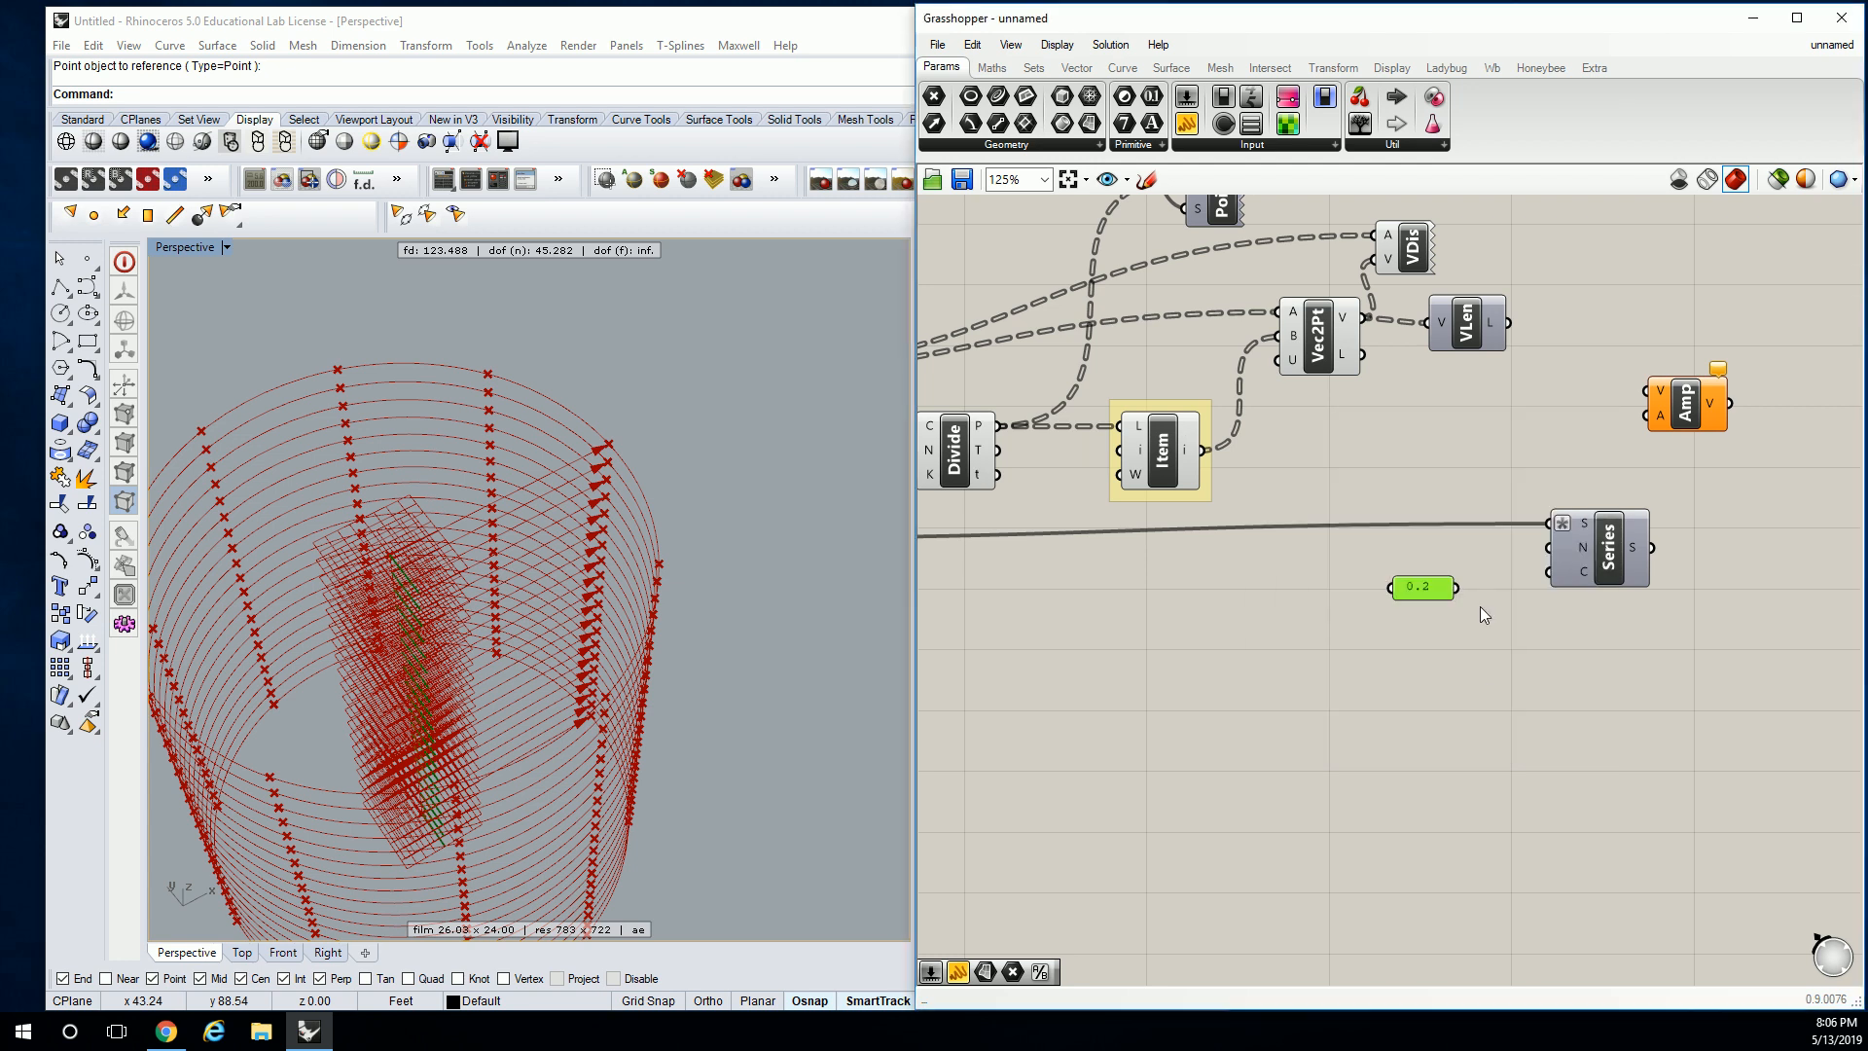
left_click_drag(1457, 587, 1548, 548)
left_click_drag(1431, 589, 1471, 554)
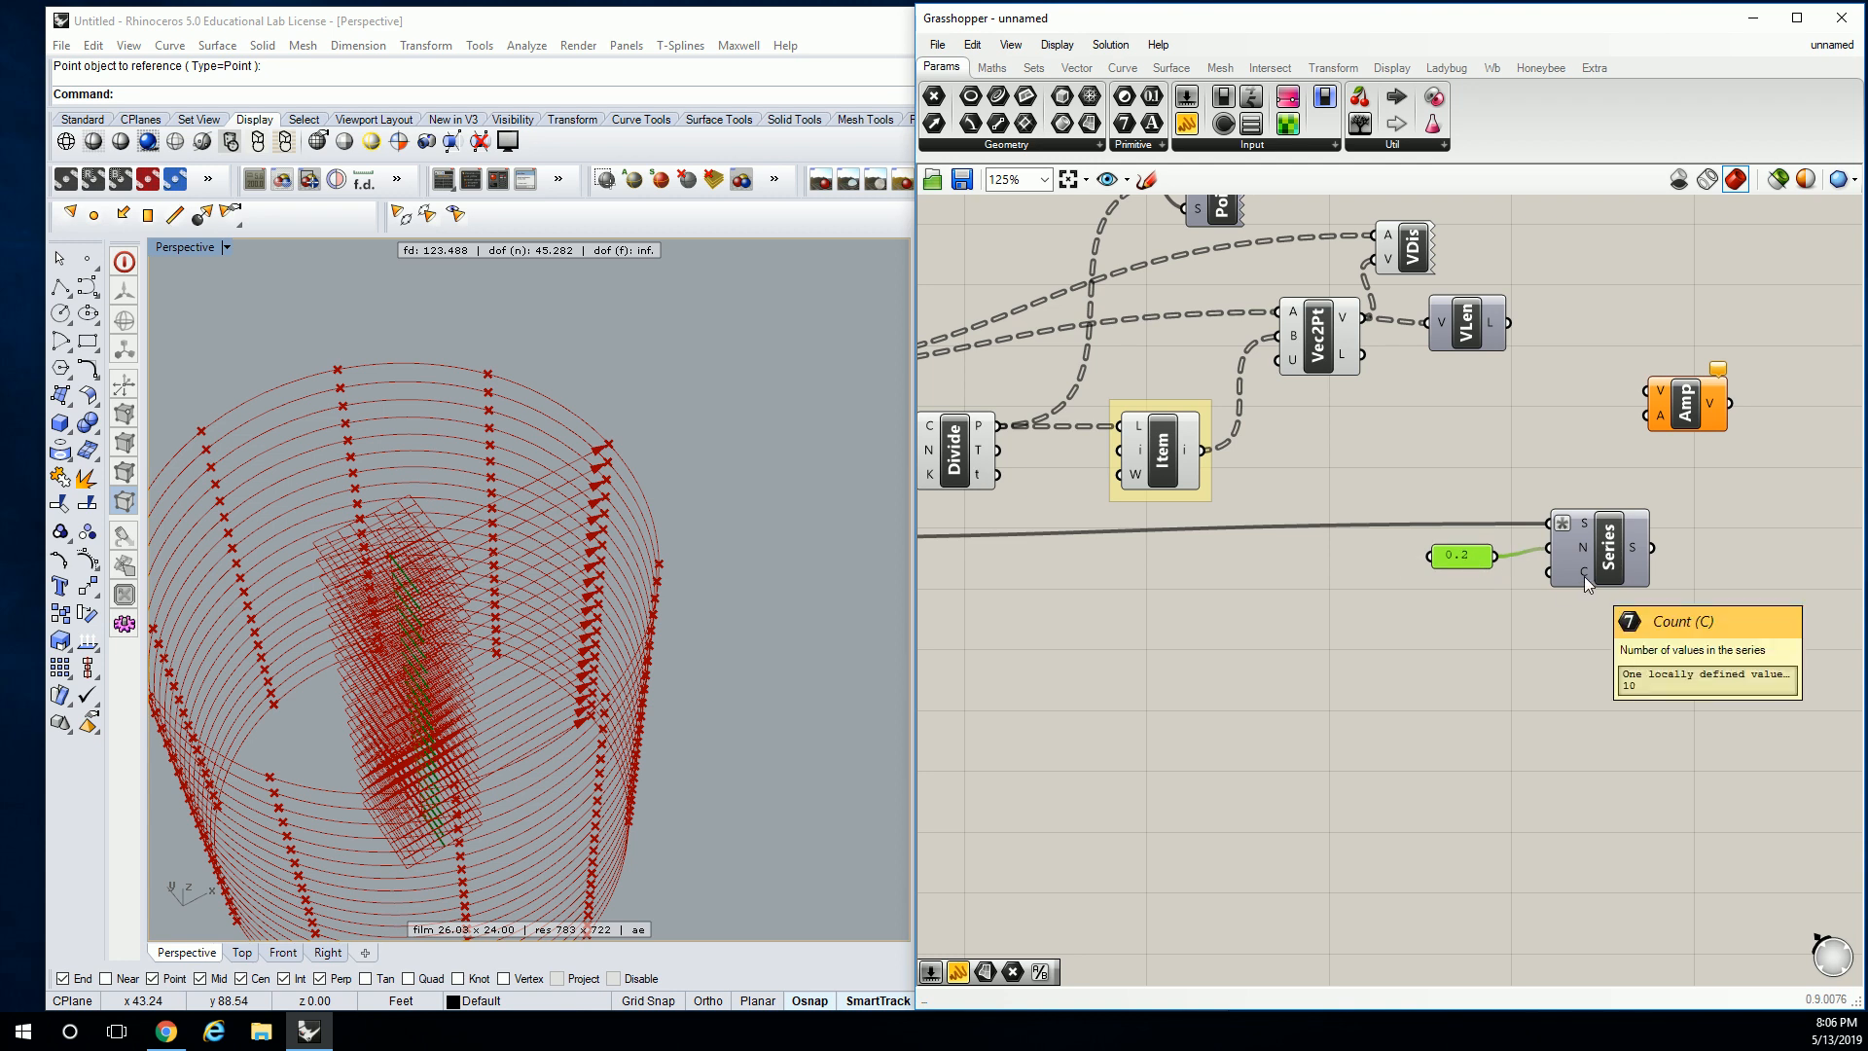
Wire the Radius slider into the Series count input.
scroll(1265, 506, "down", 3)
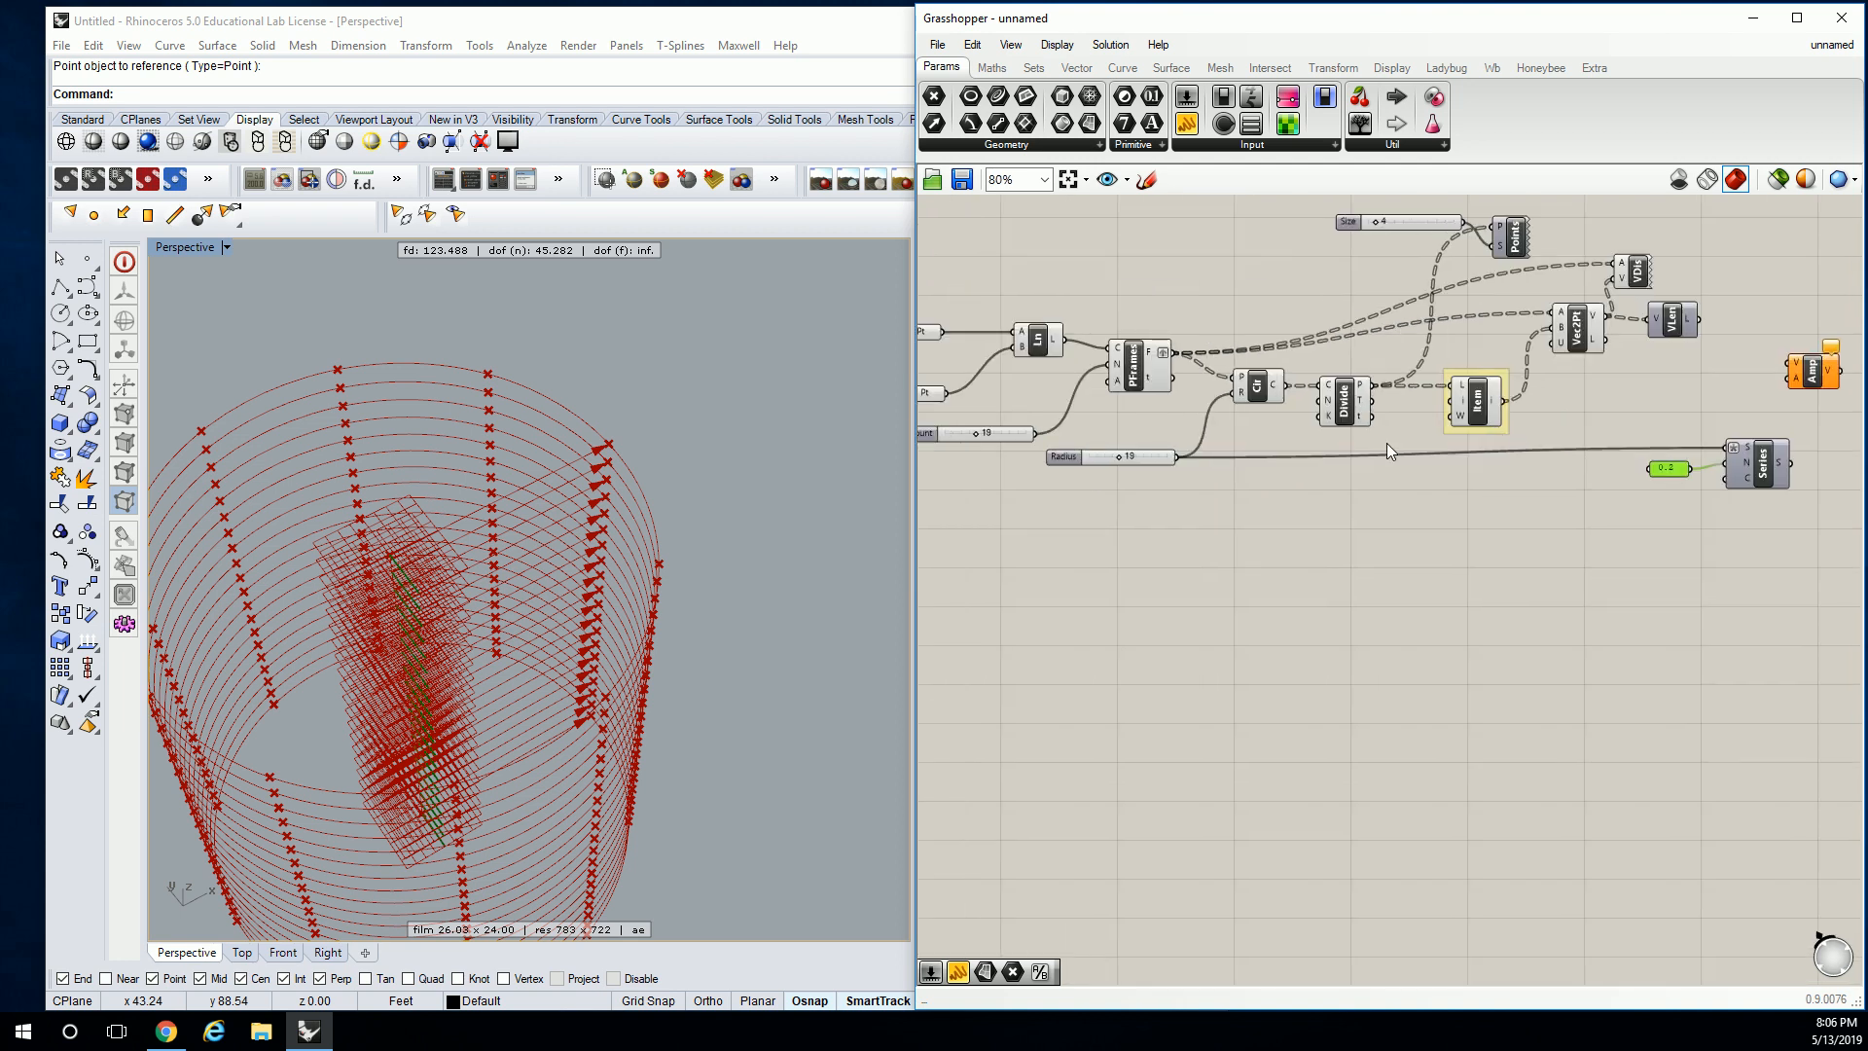
left_click_drag(1177, 459, 1728, 478)
scroll(1736, 488, "up", 3)
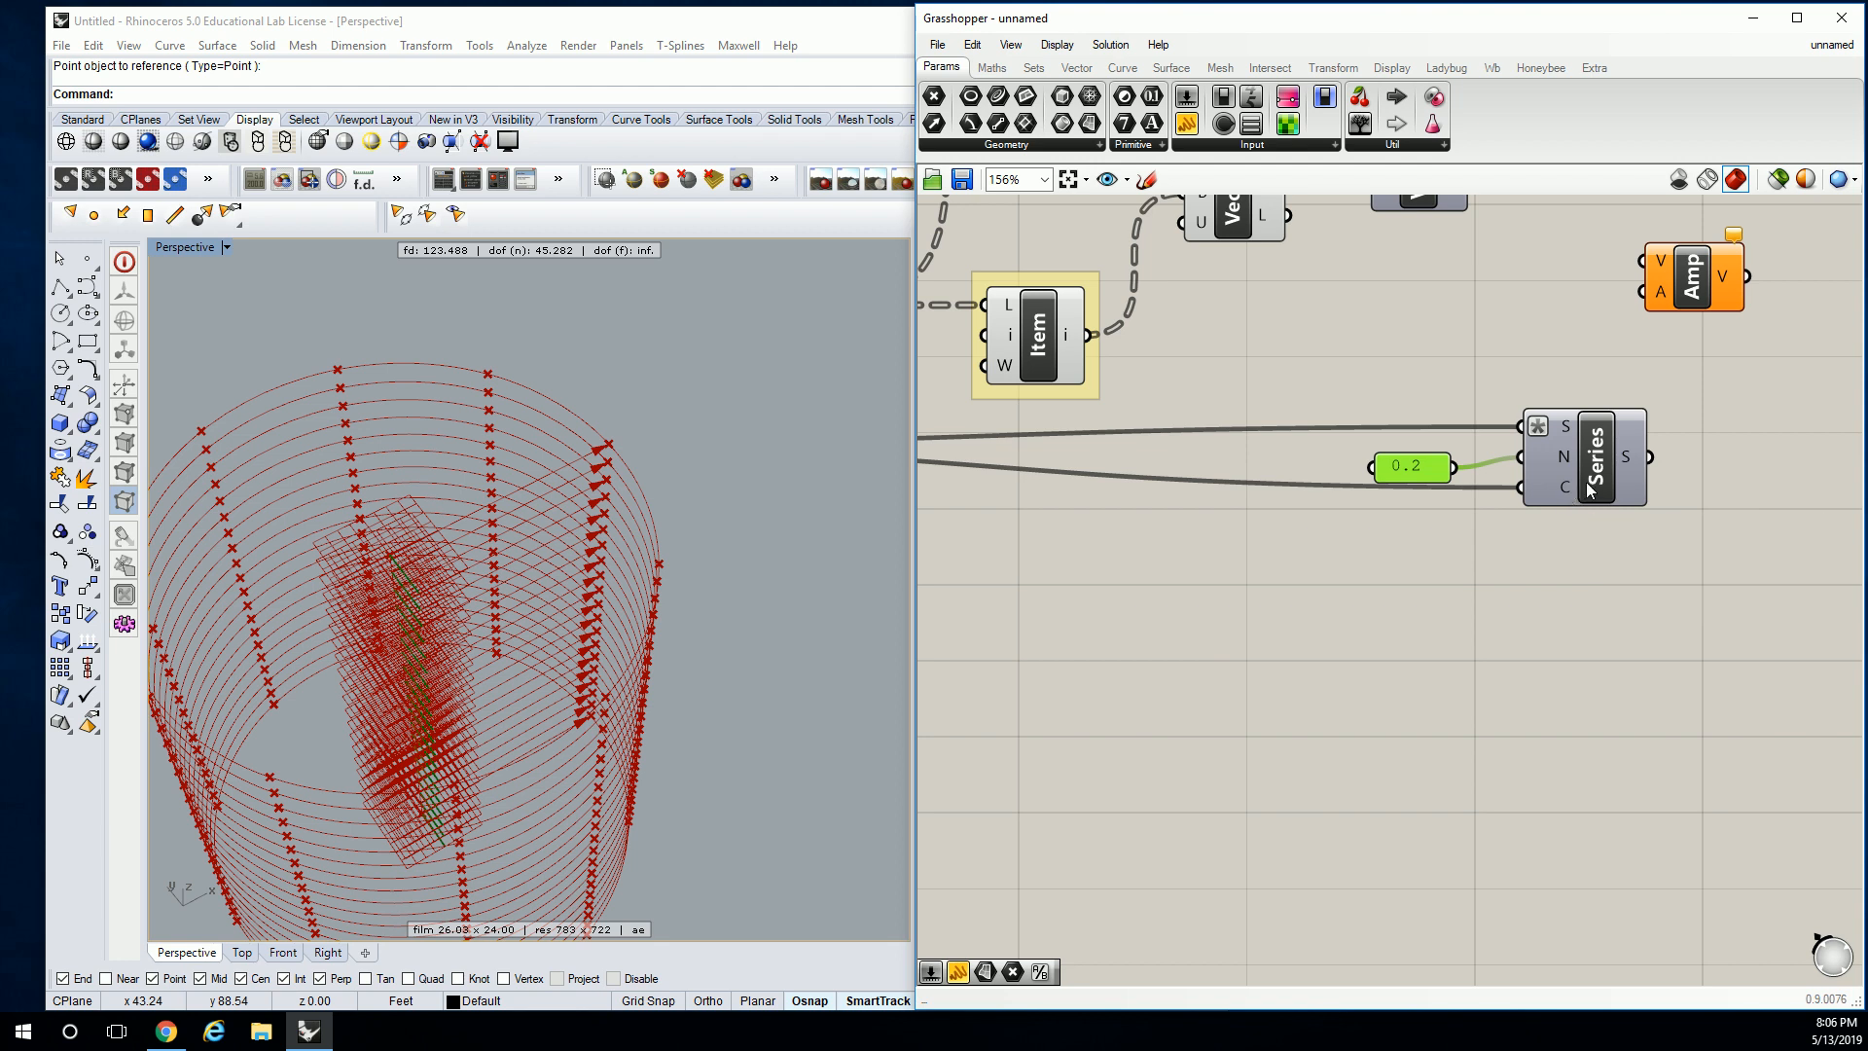
Add a panel listing the Series output values and enlarge it.
right_click_drag(1631, 461, 1162, 437)
left_click_drag(1185, 125, 1256, 438)
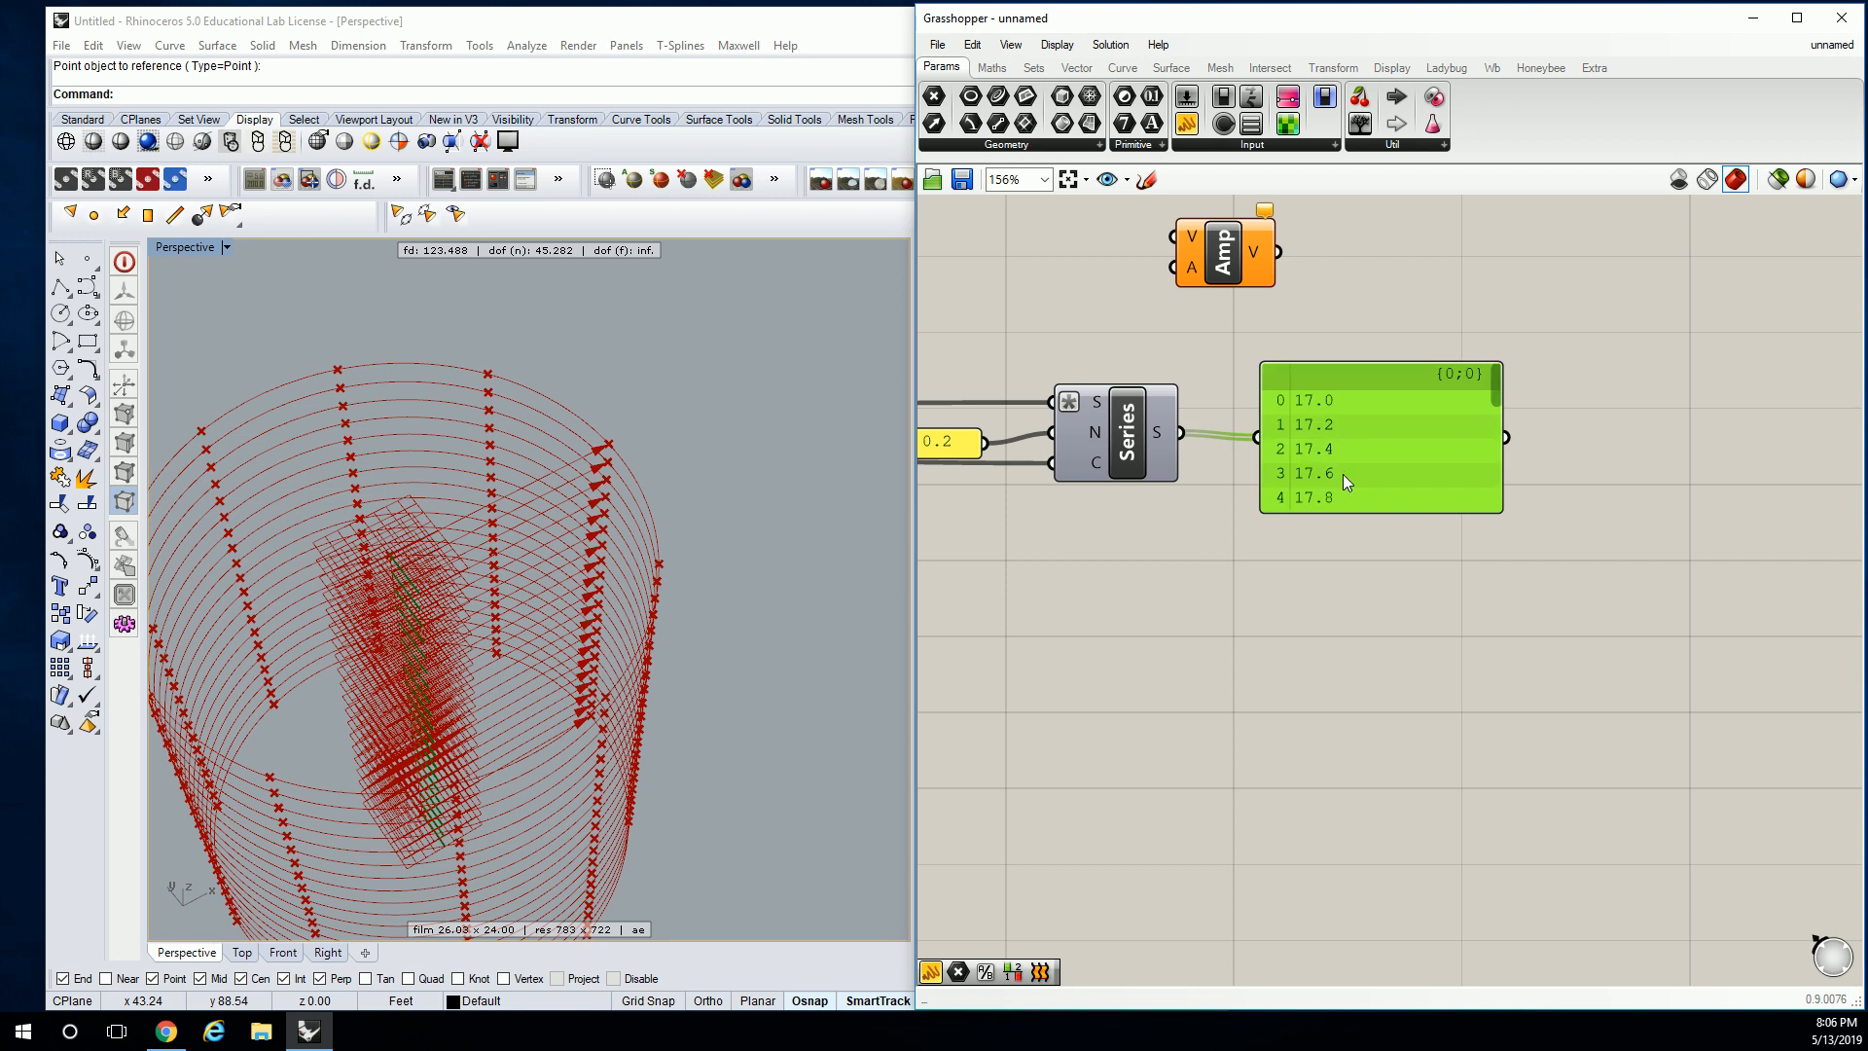
left_click_drag(1503, 512, 1575, 789)
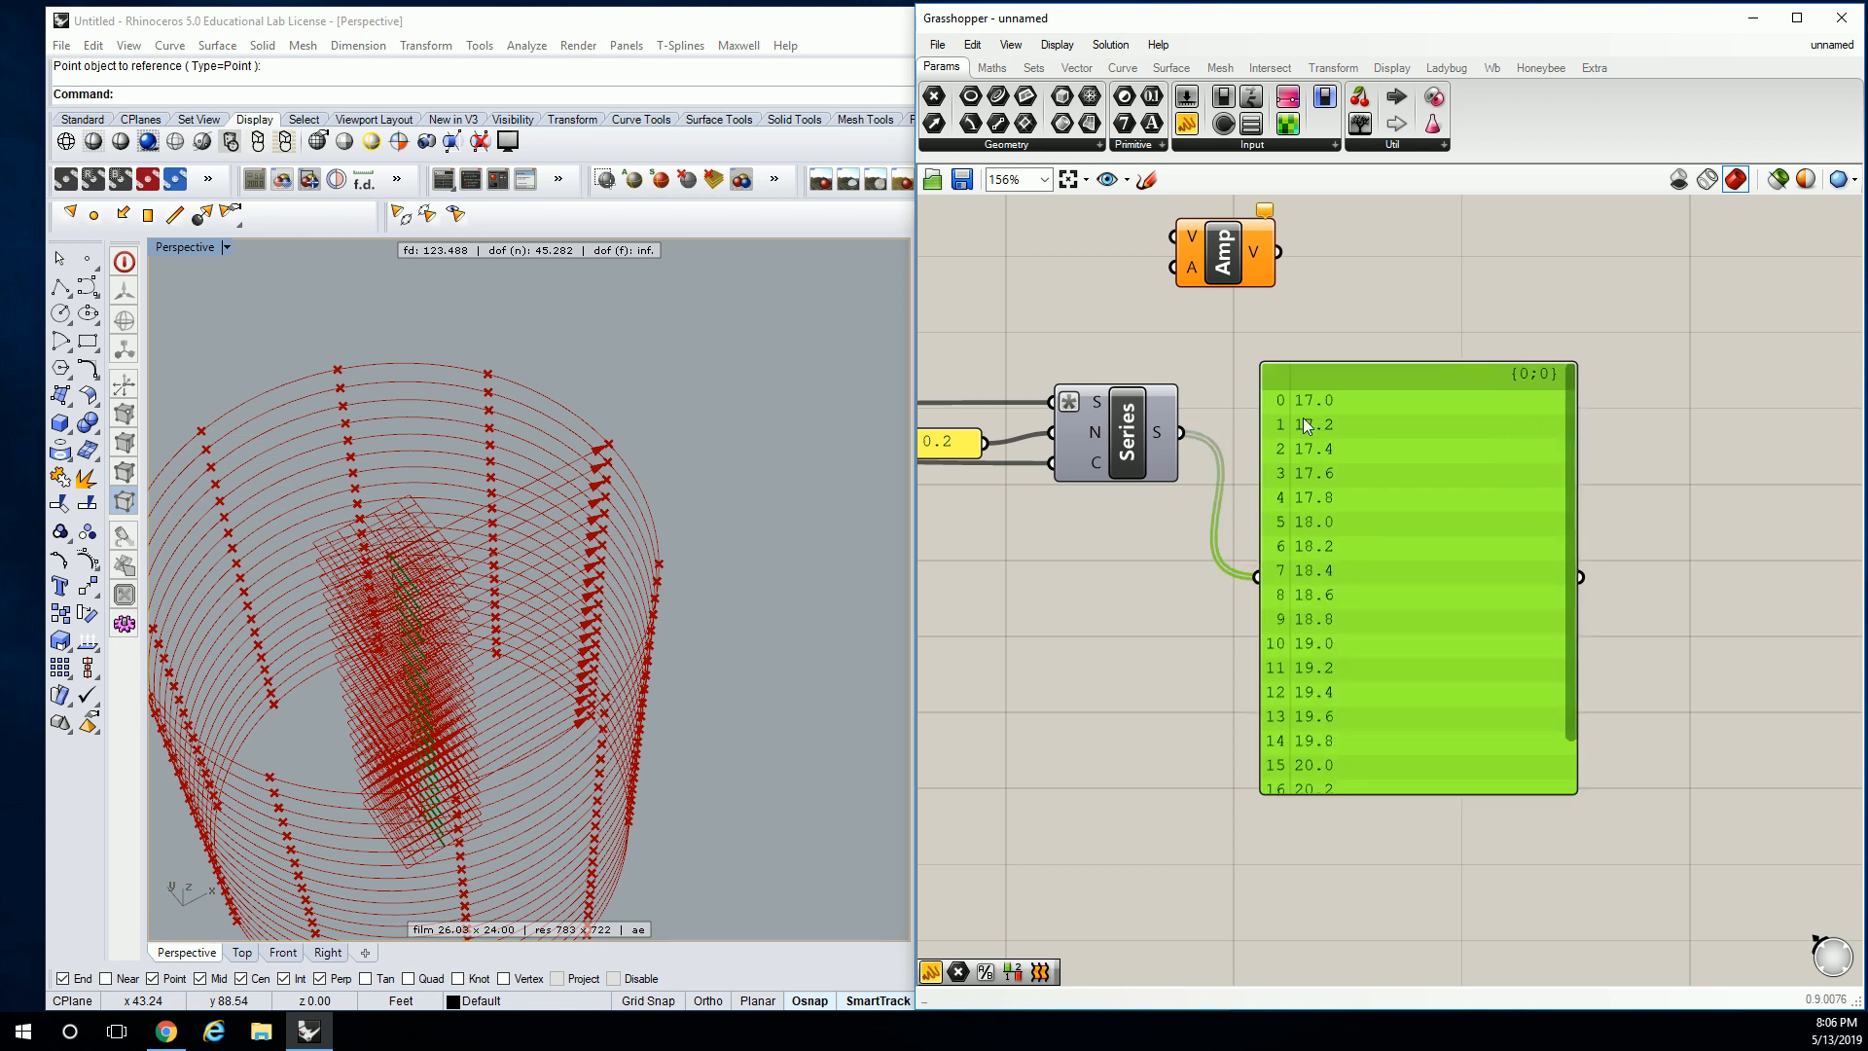
scroll(1388, 644, "down", 2)
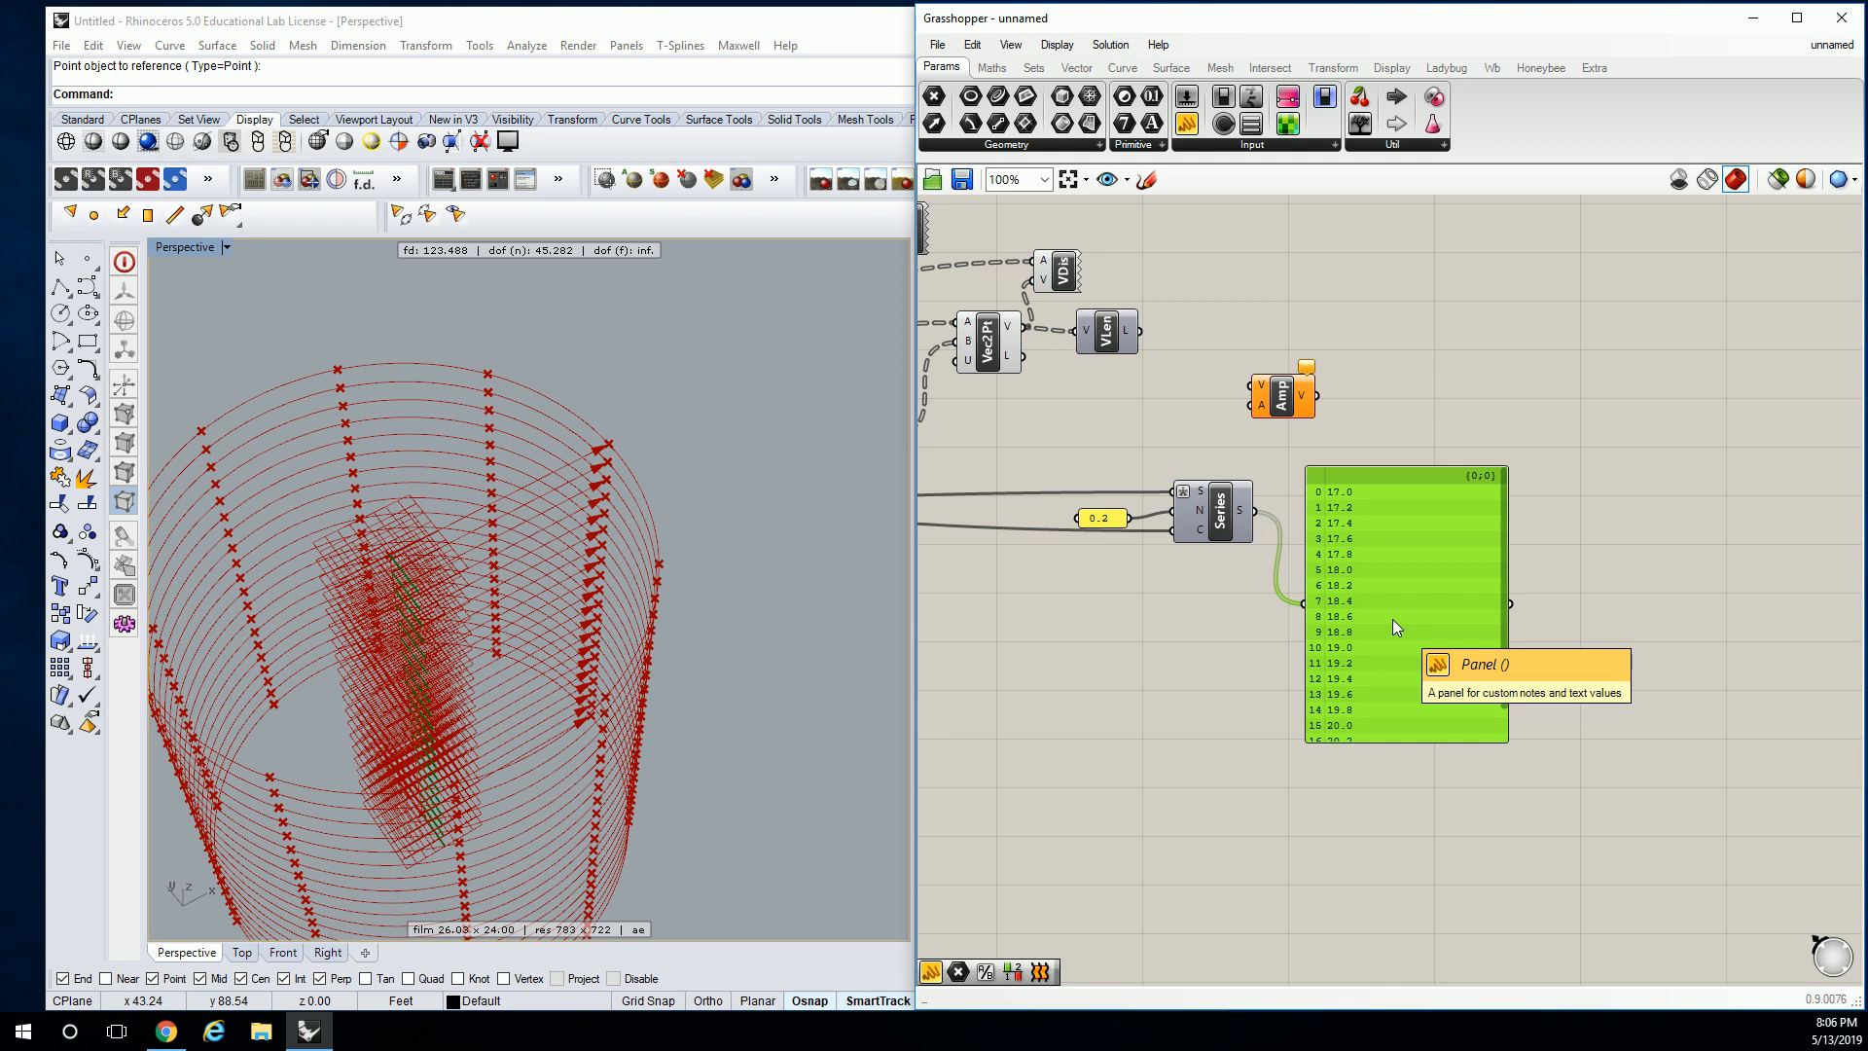
scroll(1393, 618, "up", 1)
Add a second panel showing the Vec2Pt vectors, enlarged and moved up-right.
left_click_drag(1184, 123, 1357, 248)
left_click_drag(999, 312, 1257, 242)
right_click_drag(1459, 320, 1315, 371)
left_click_drag(1323, 356, 1619, 465)
left_click_drag(1439, 340, 1503, 307)
Nudge the Amp component and move the Series value panel to the lower right.
left_click(1189, 463)
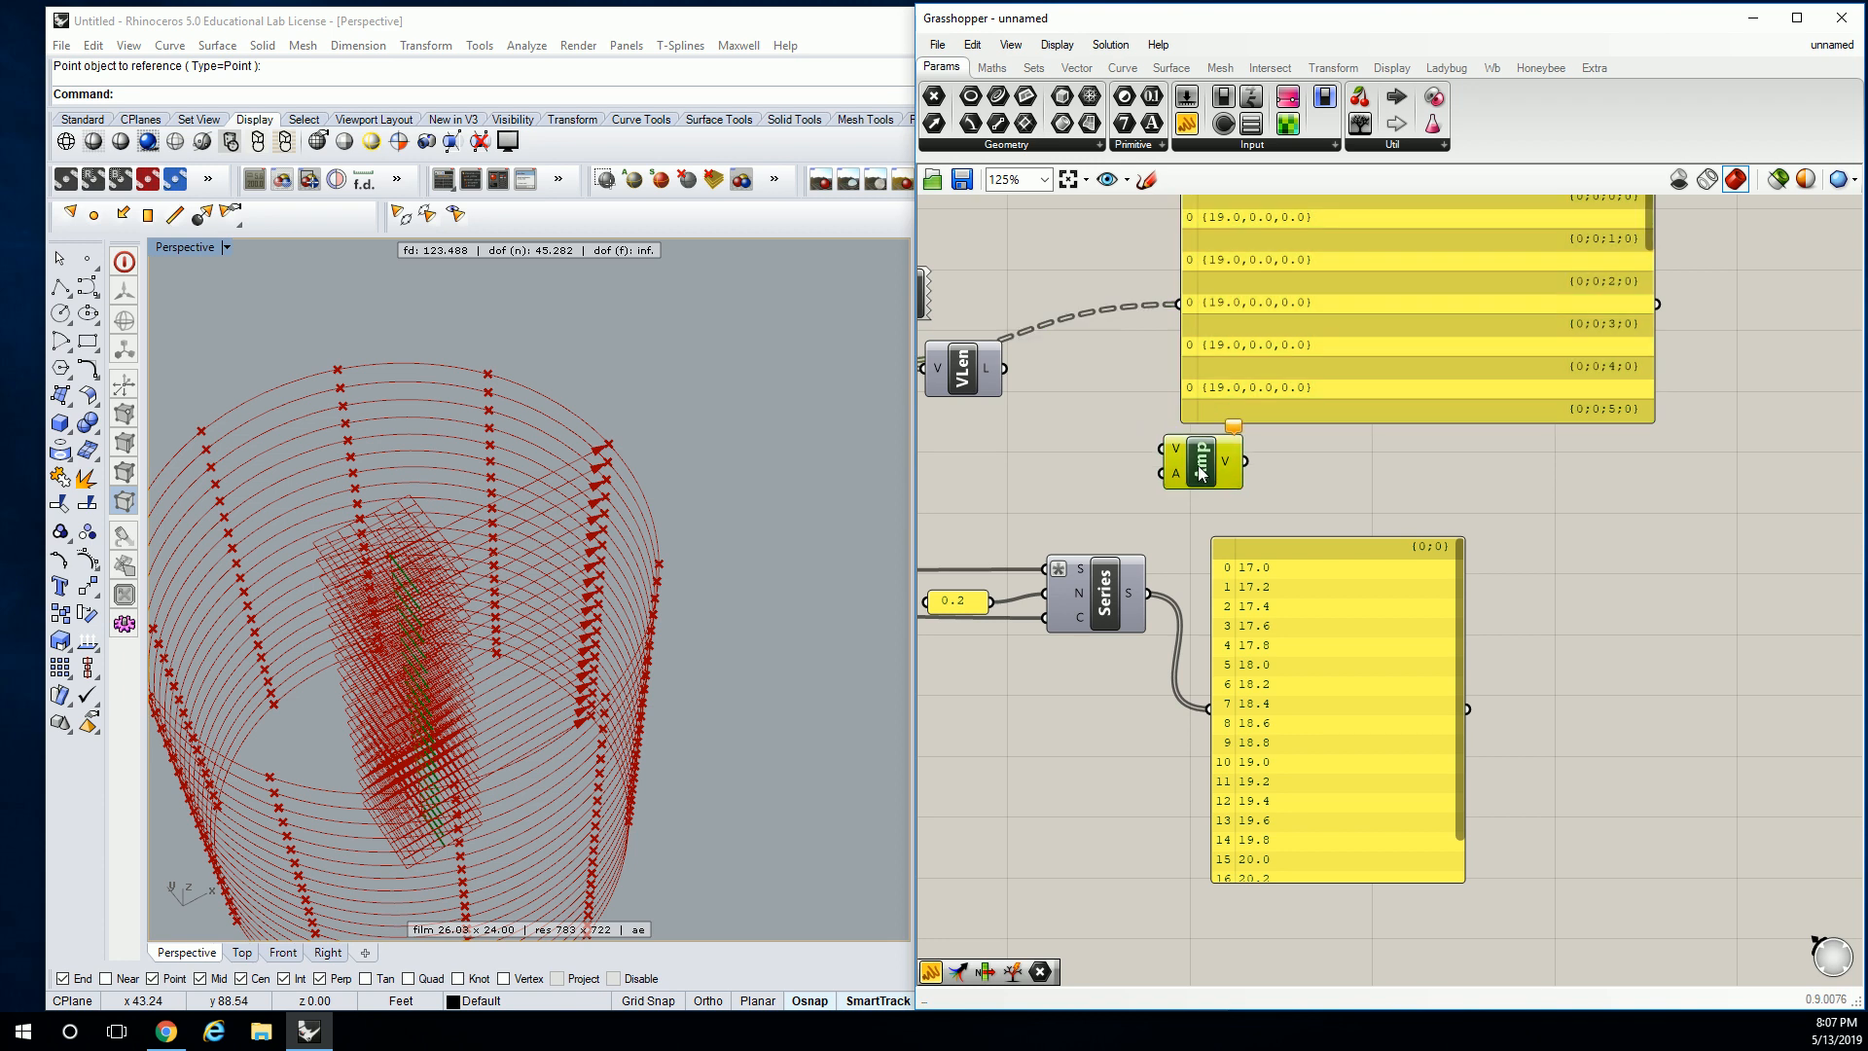
left_click_drag(1713, 522, 1742, 514)
right_click_drag(1413, 471, 1420, 526)
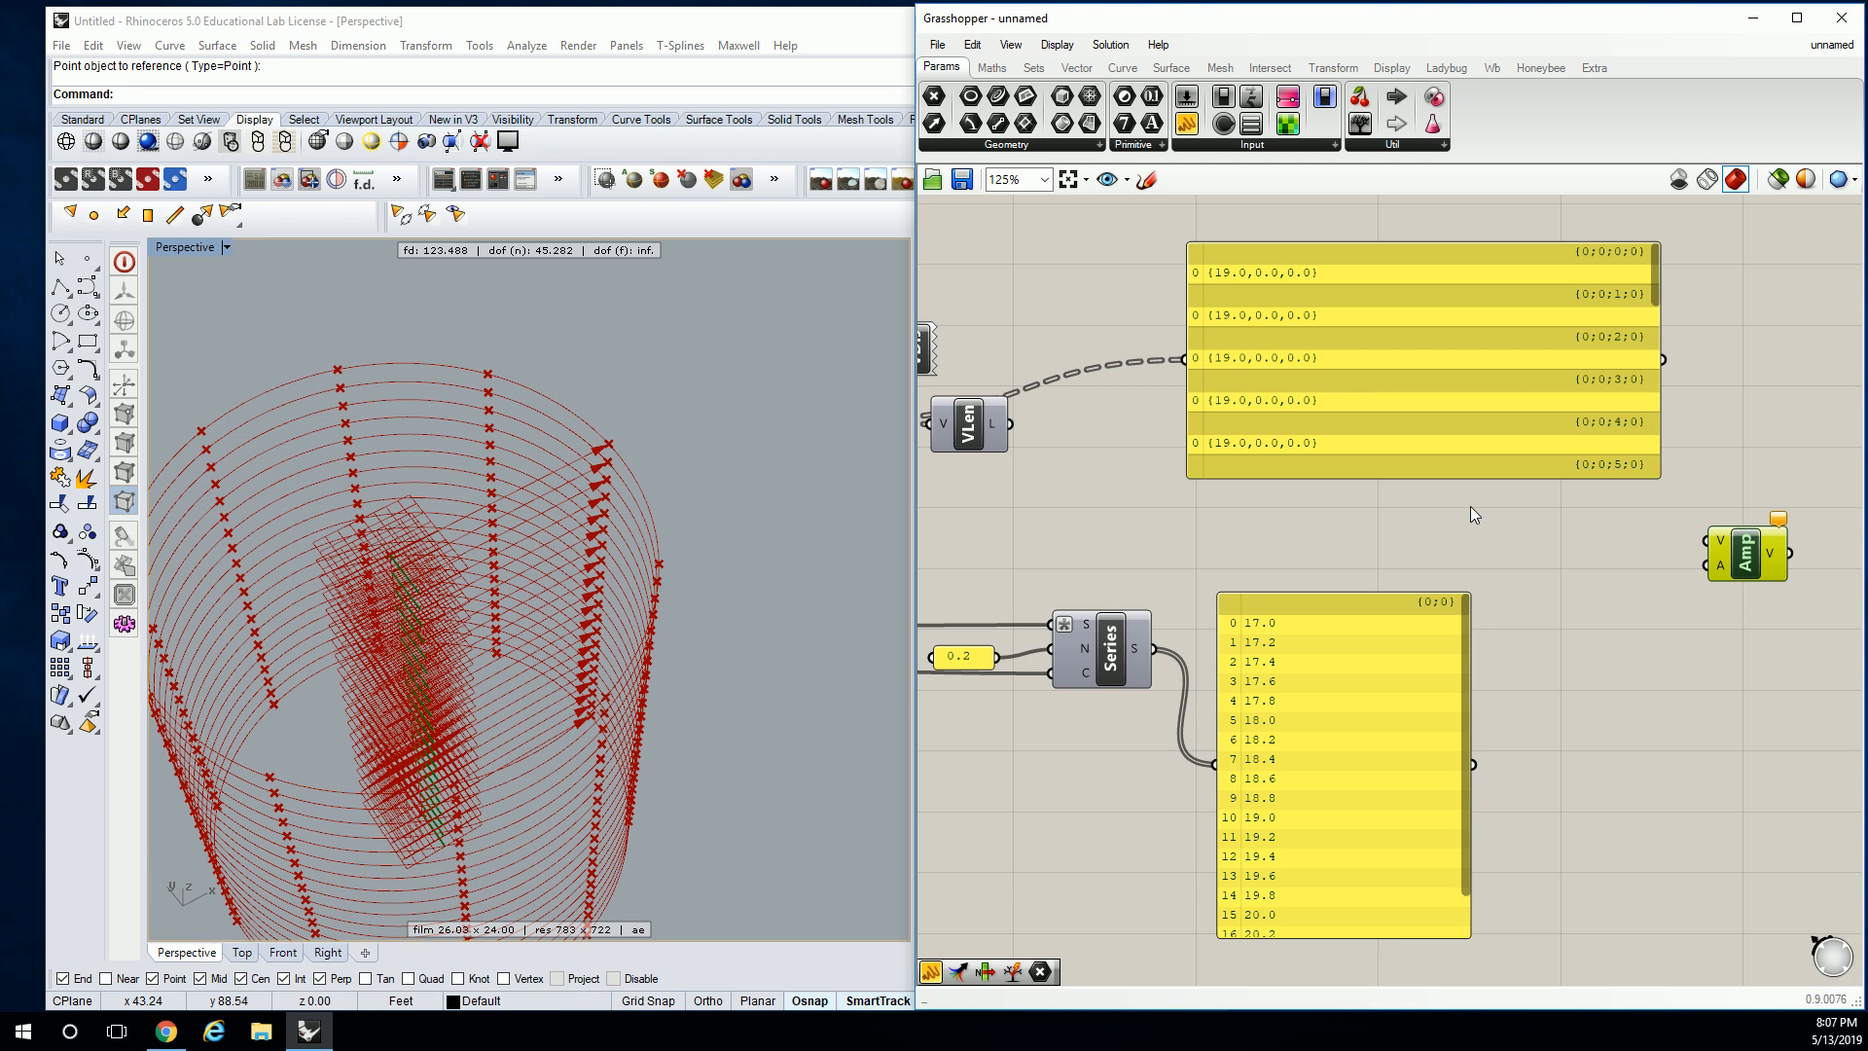
left_click_drag(1334, 685, 1401, 687)
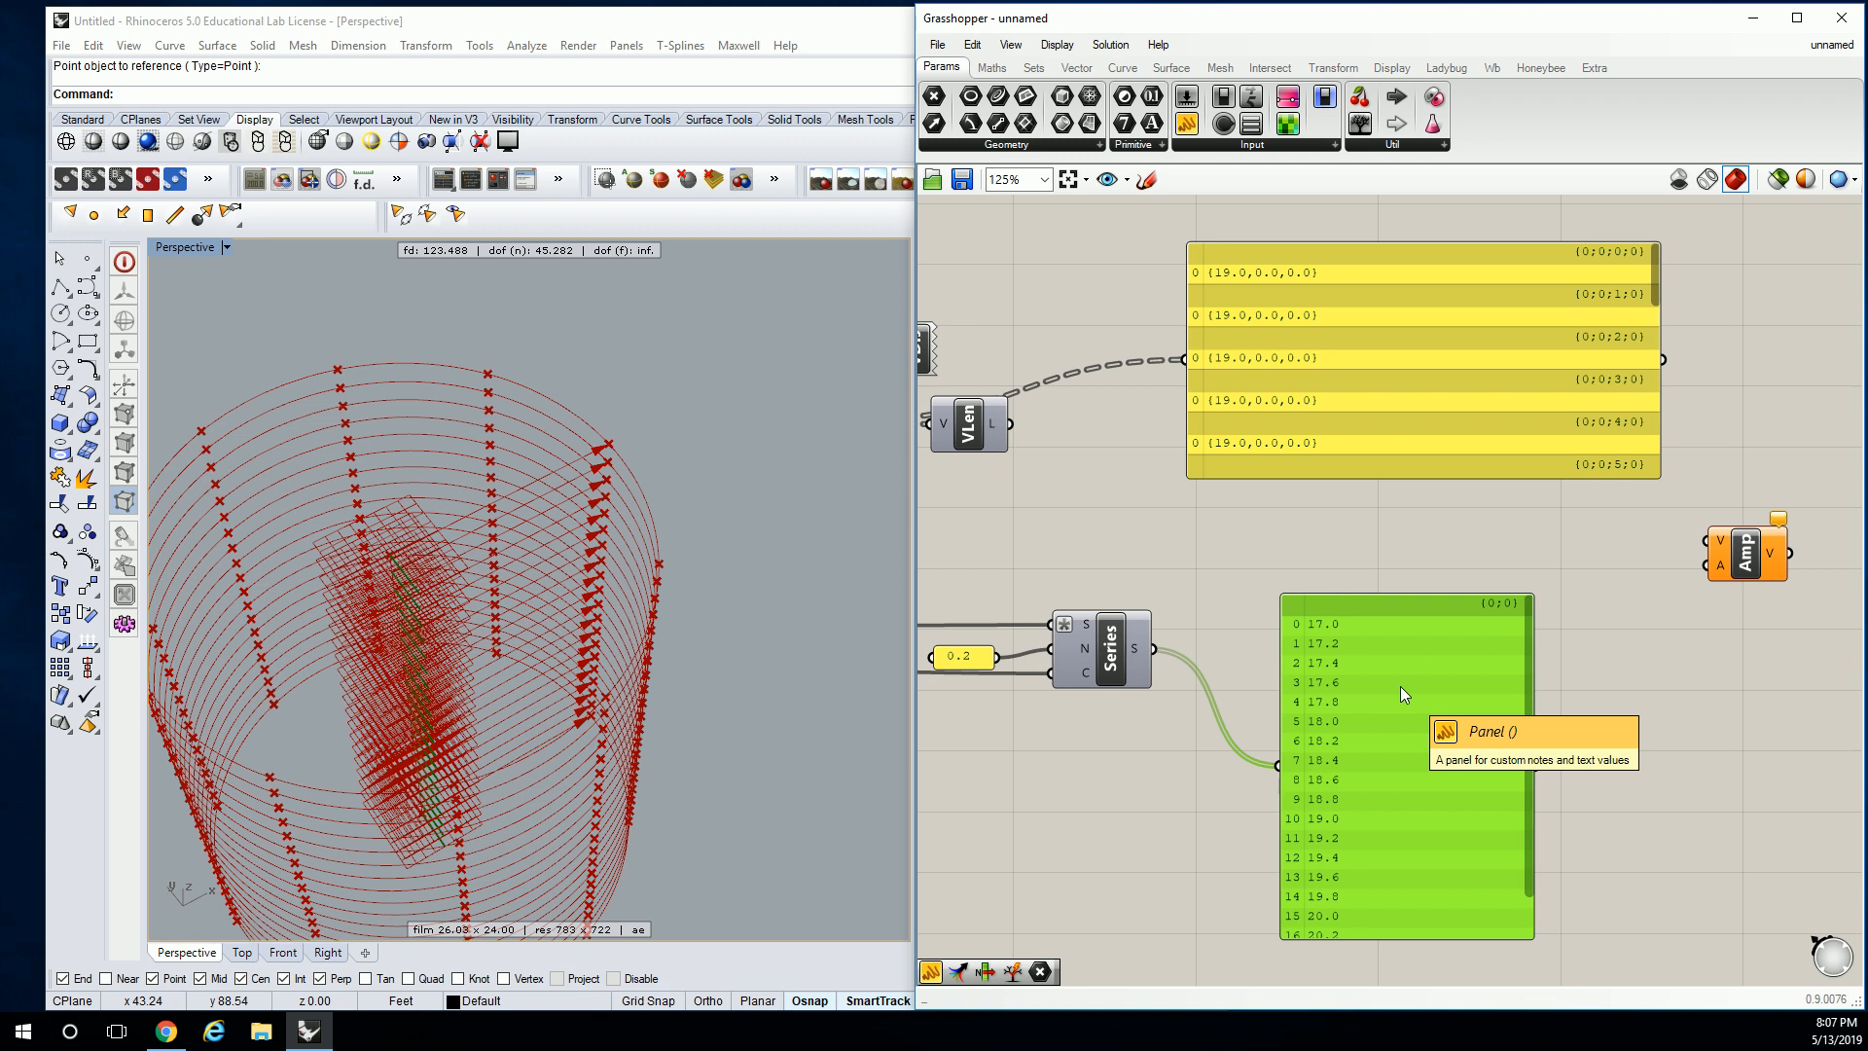
left_click_drag(1391, 699, 1596, 914)
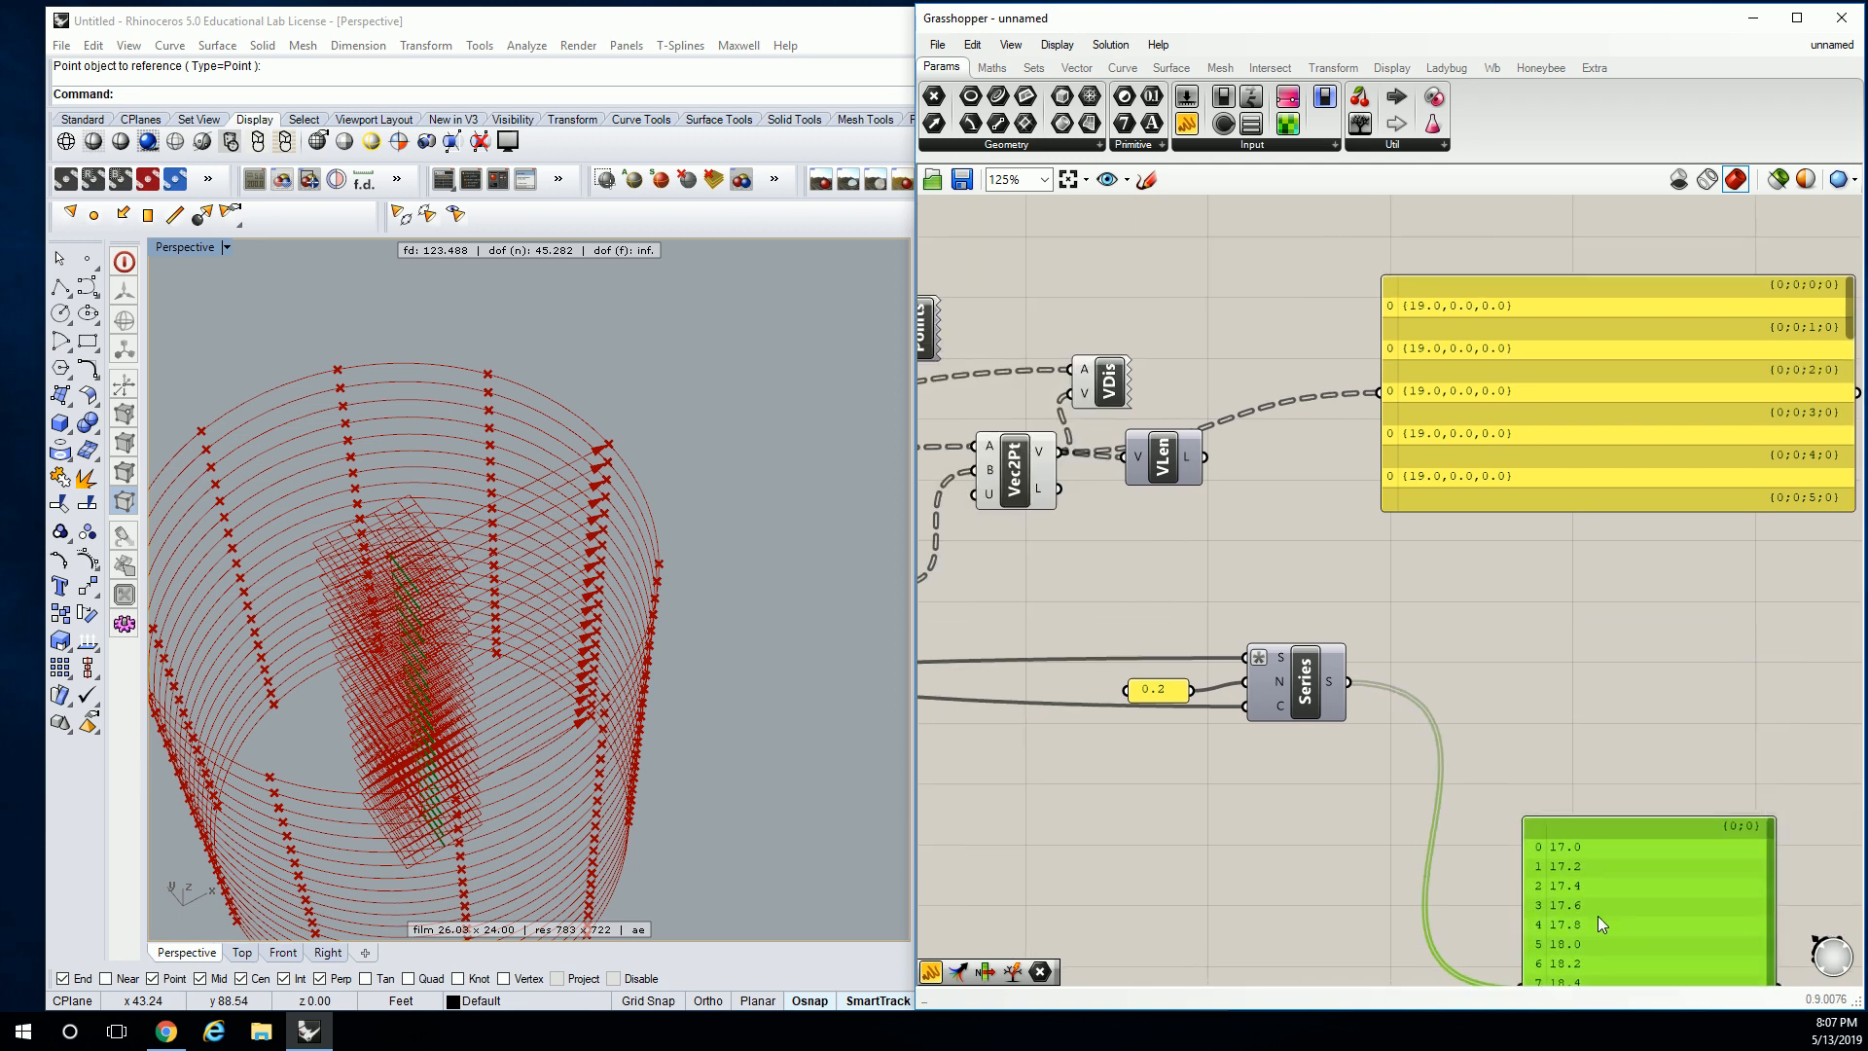
right_click_drag(1438, 630, 1298, 536)
right_click_drag(1456, 533, 1551, 536)
Remove Graft from the Series S output so its values list flat.
right_click(1287, 588)
left_click(1329, 693)
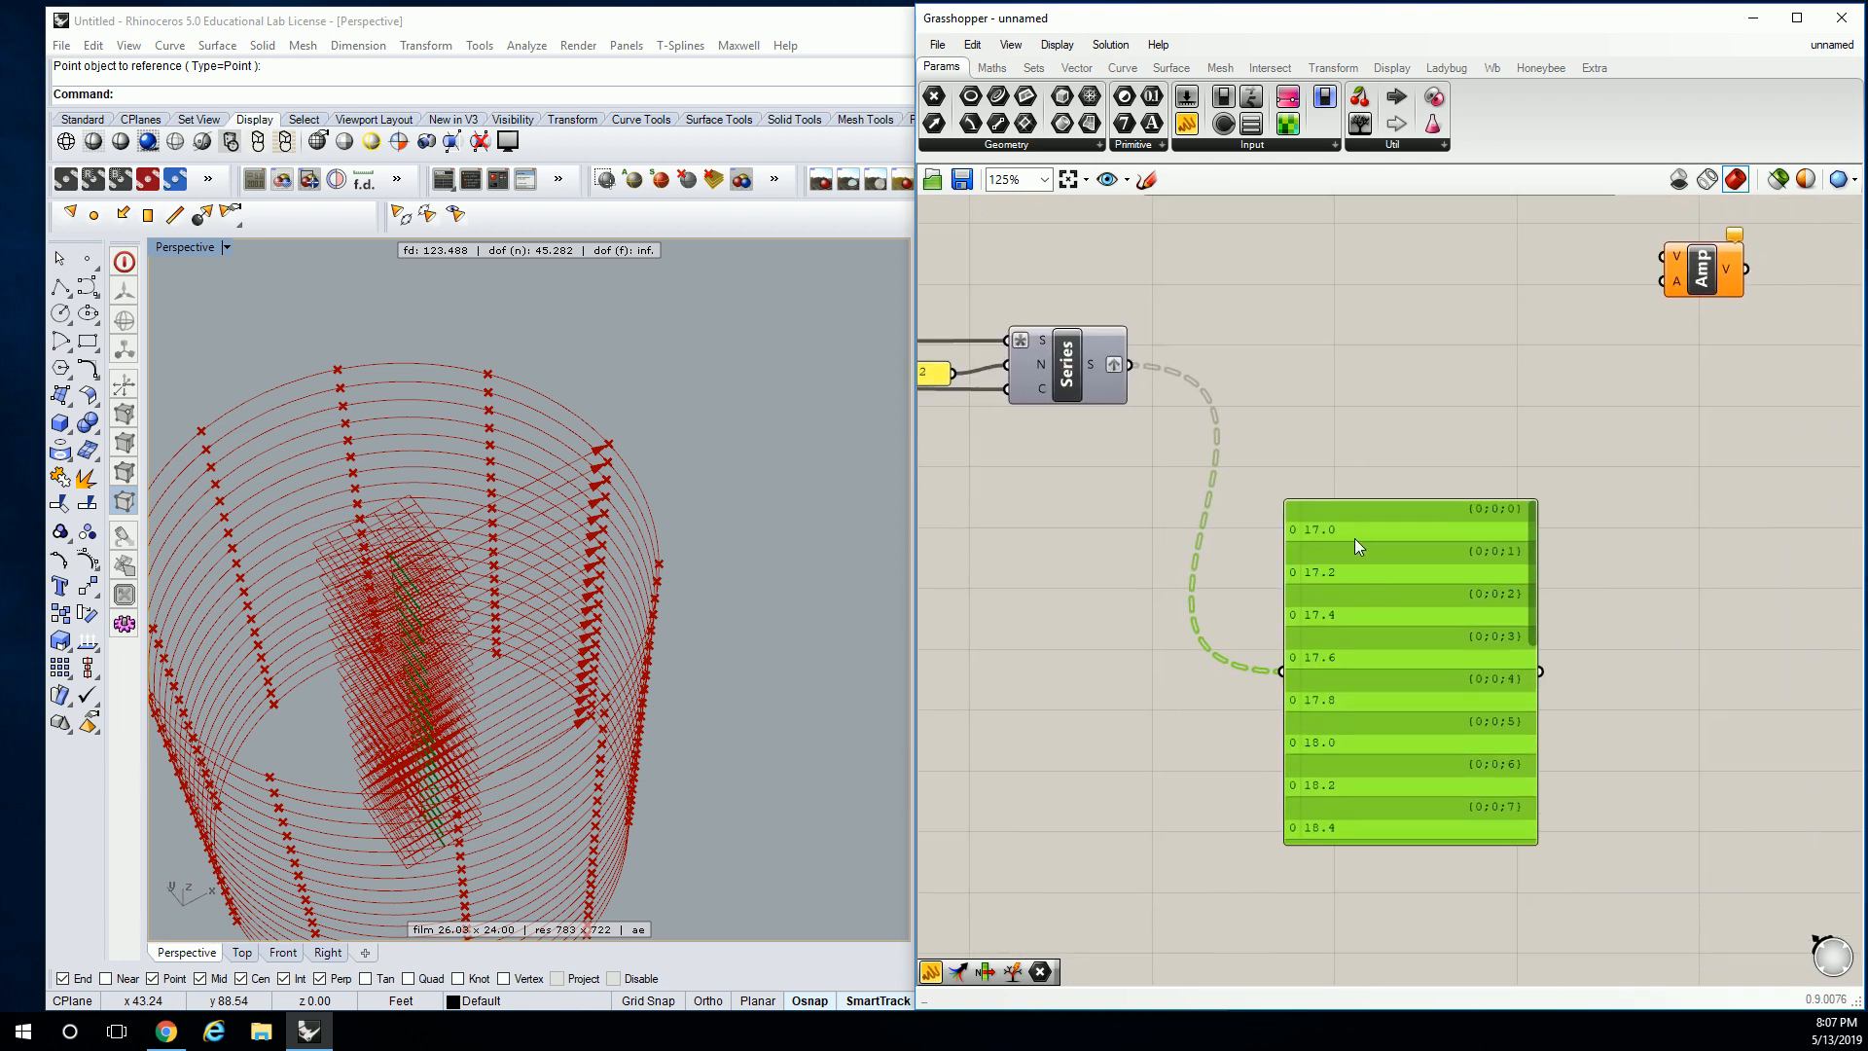
right_click_drag(1370, 582, 1428, 749)
left_click_drag(1428, 749, 1405, 446)
right_click_drag(1404, 446, 1374, 599)
left_click_drag(1373, 599, 1183, 443)
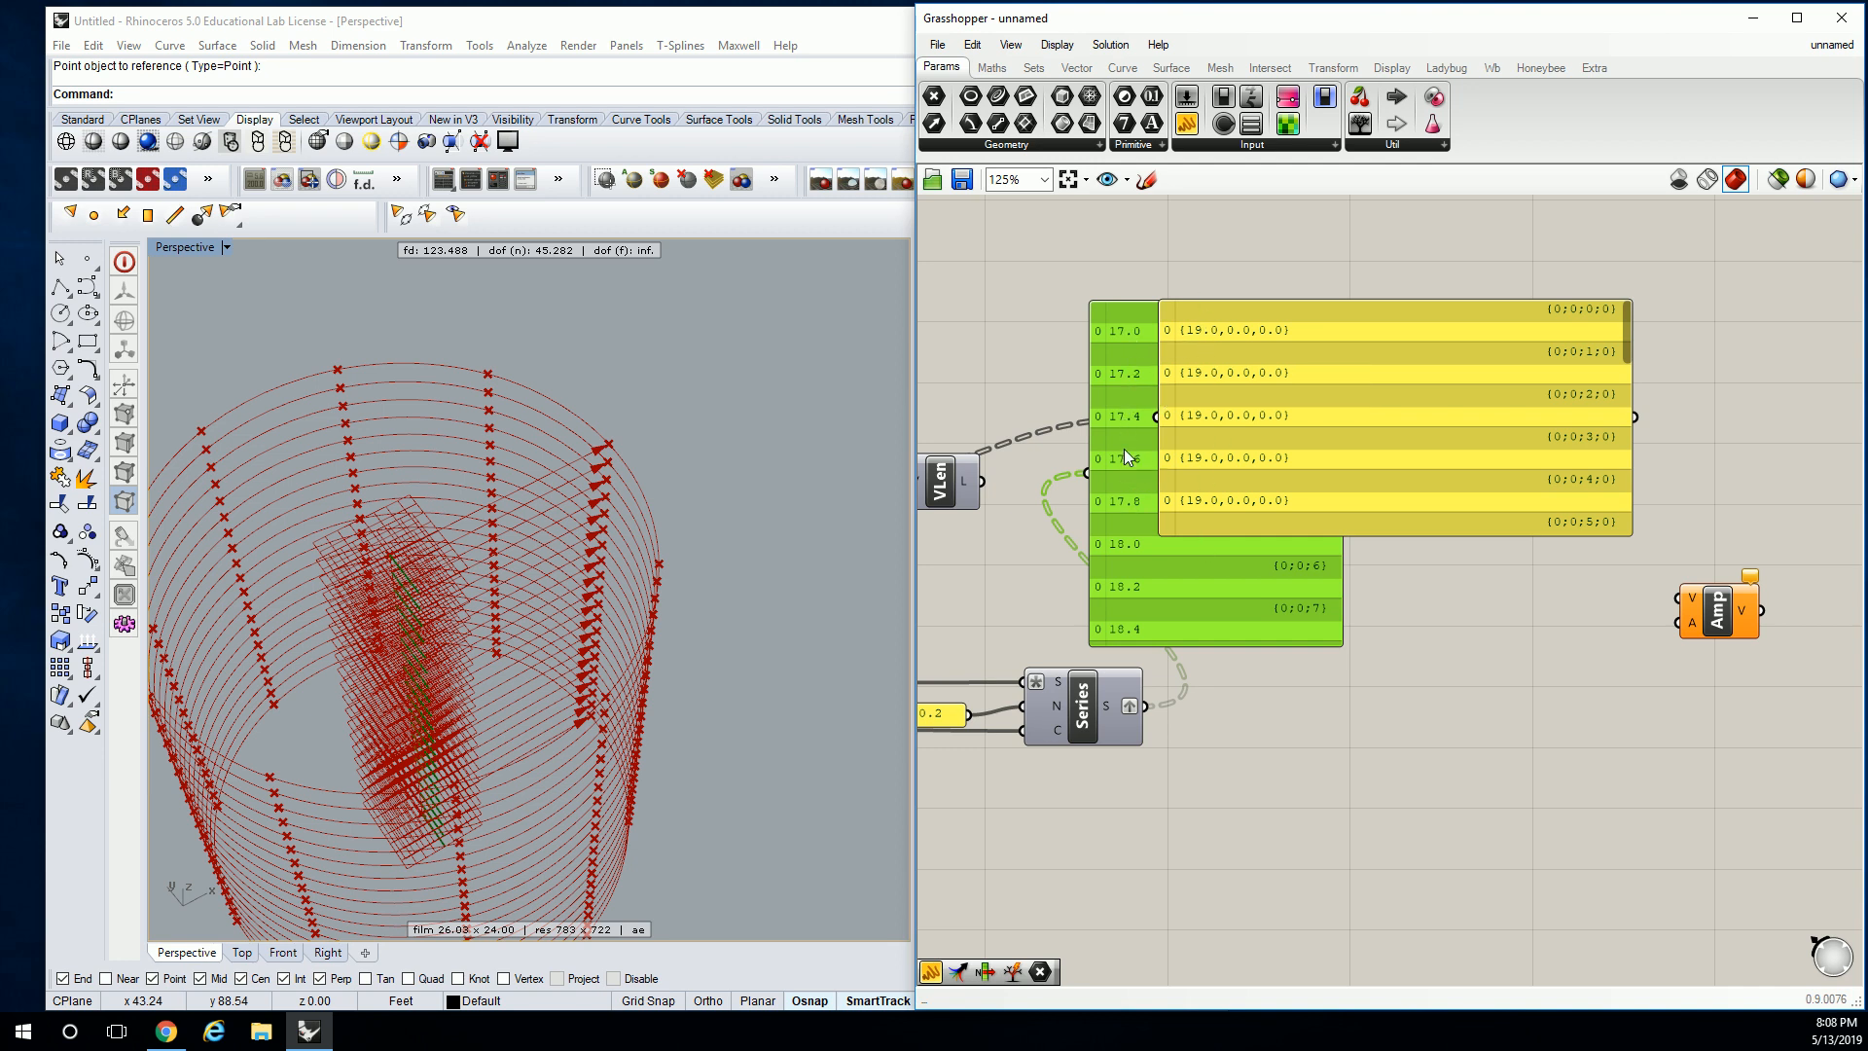
Place the Series value panel below the vector panel so 17.0–20.0 is readable.
left_click_drag(1125, 458, 1280, 786)
right_click_drag(1282, 687, 1524, 689)
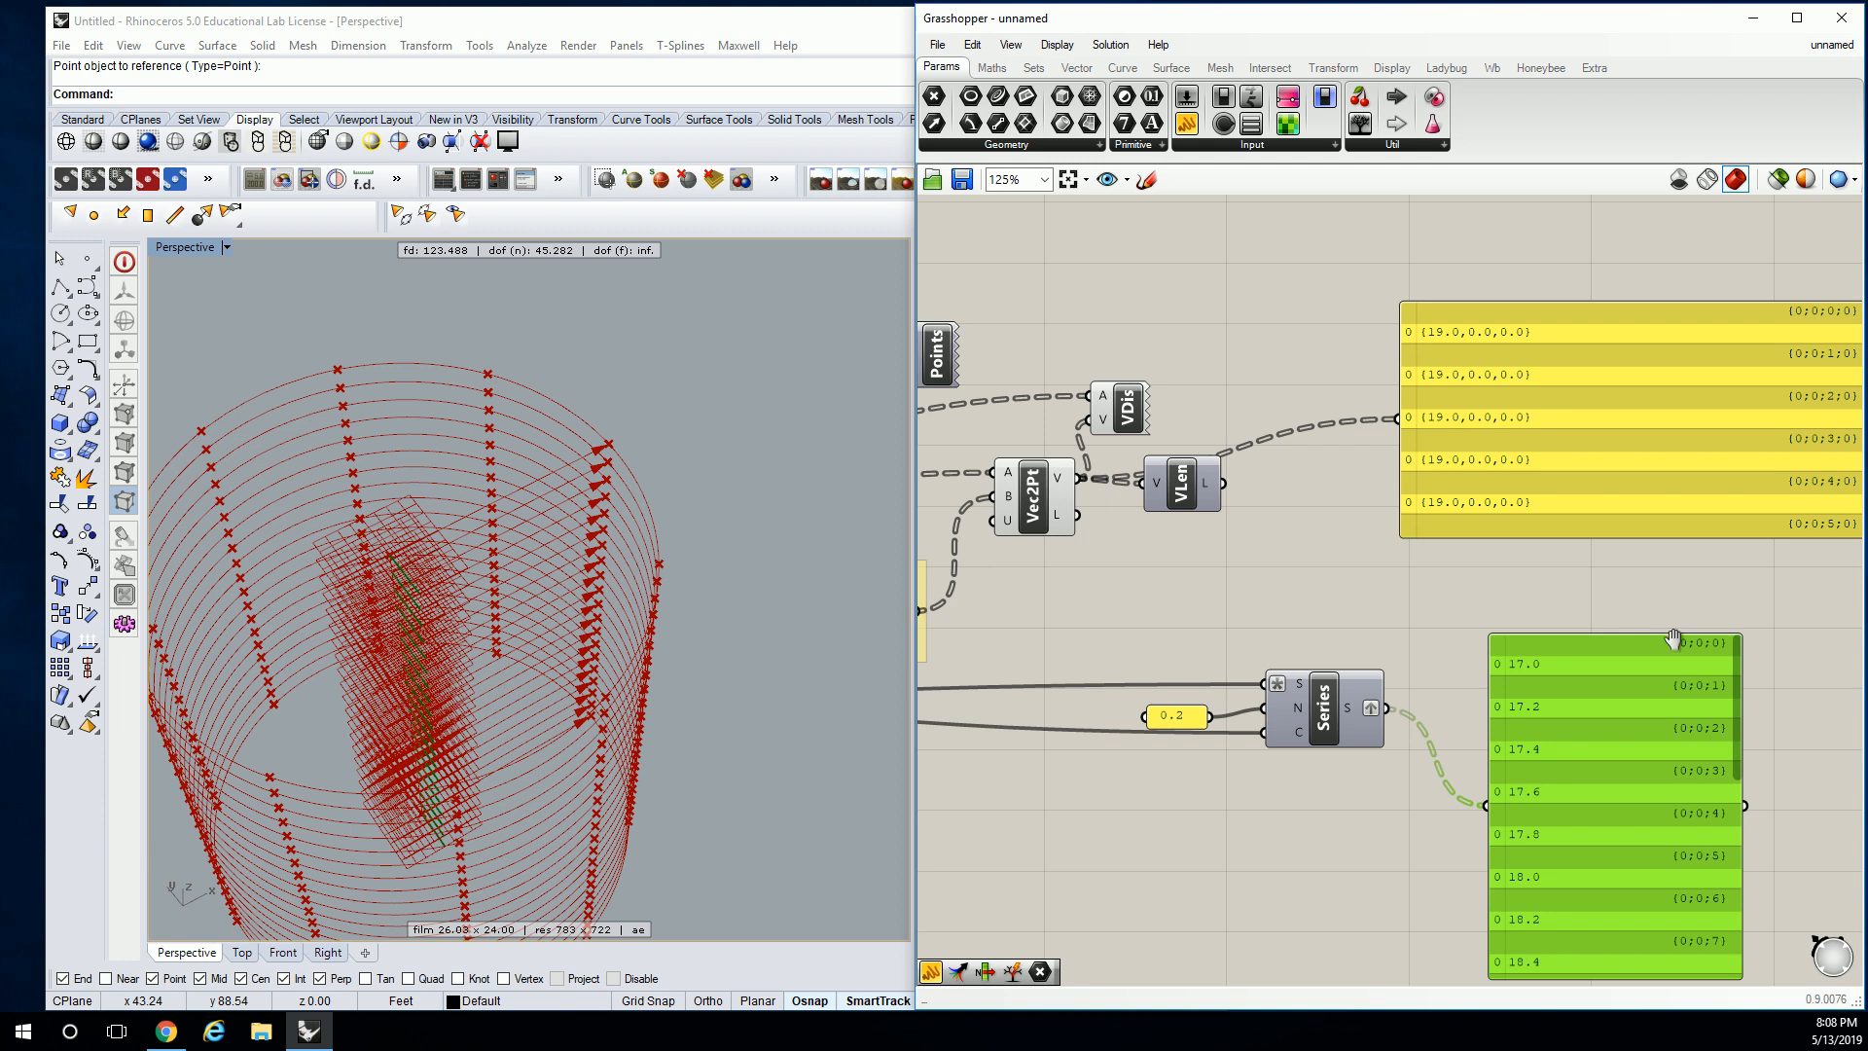
right_click_drag(1678, 642, 1474, 533)
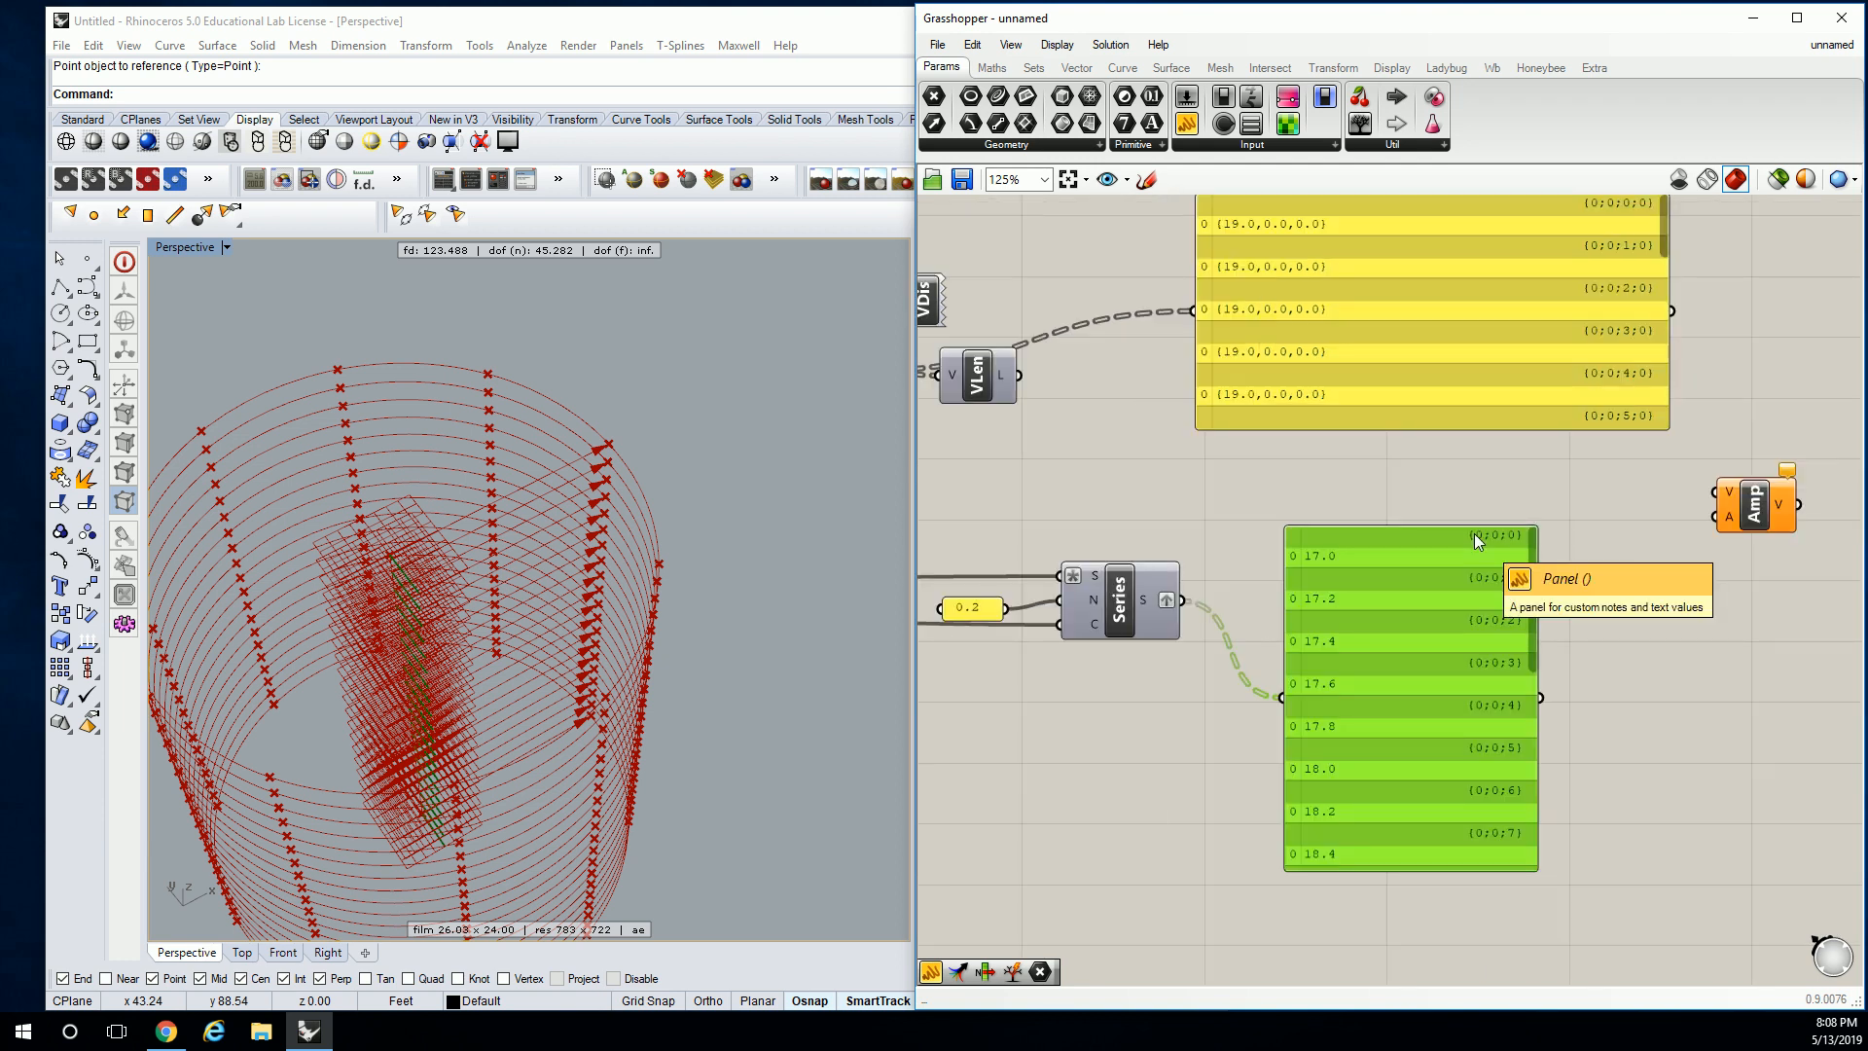
left_click_drag(1474, 533, 1436, 630)
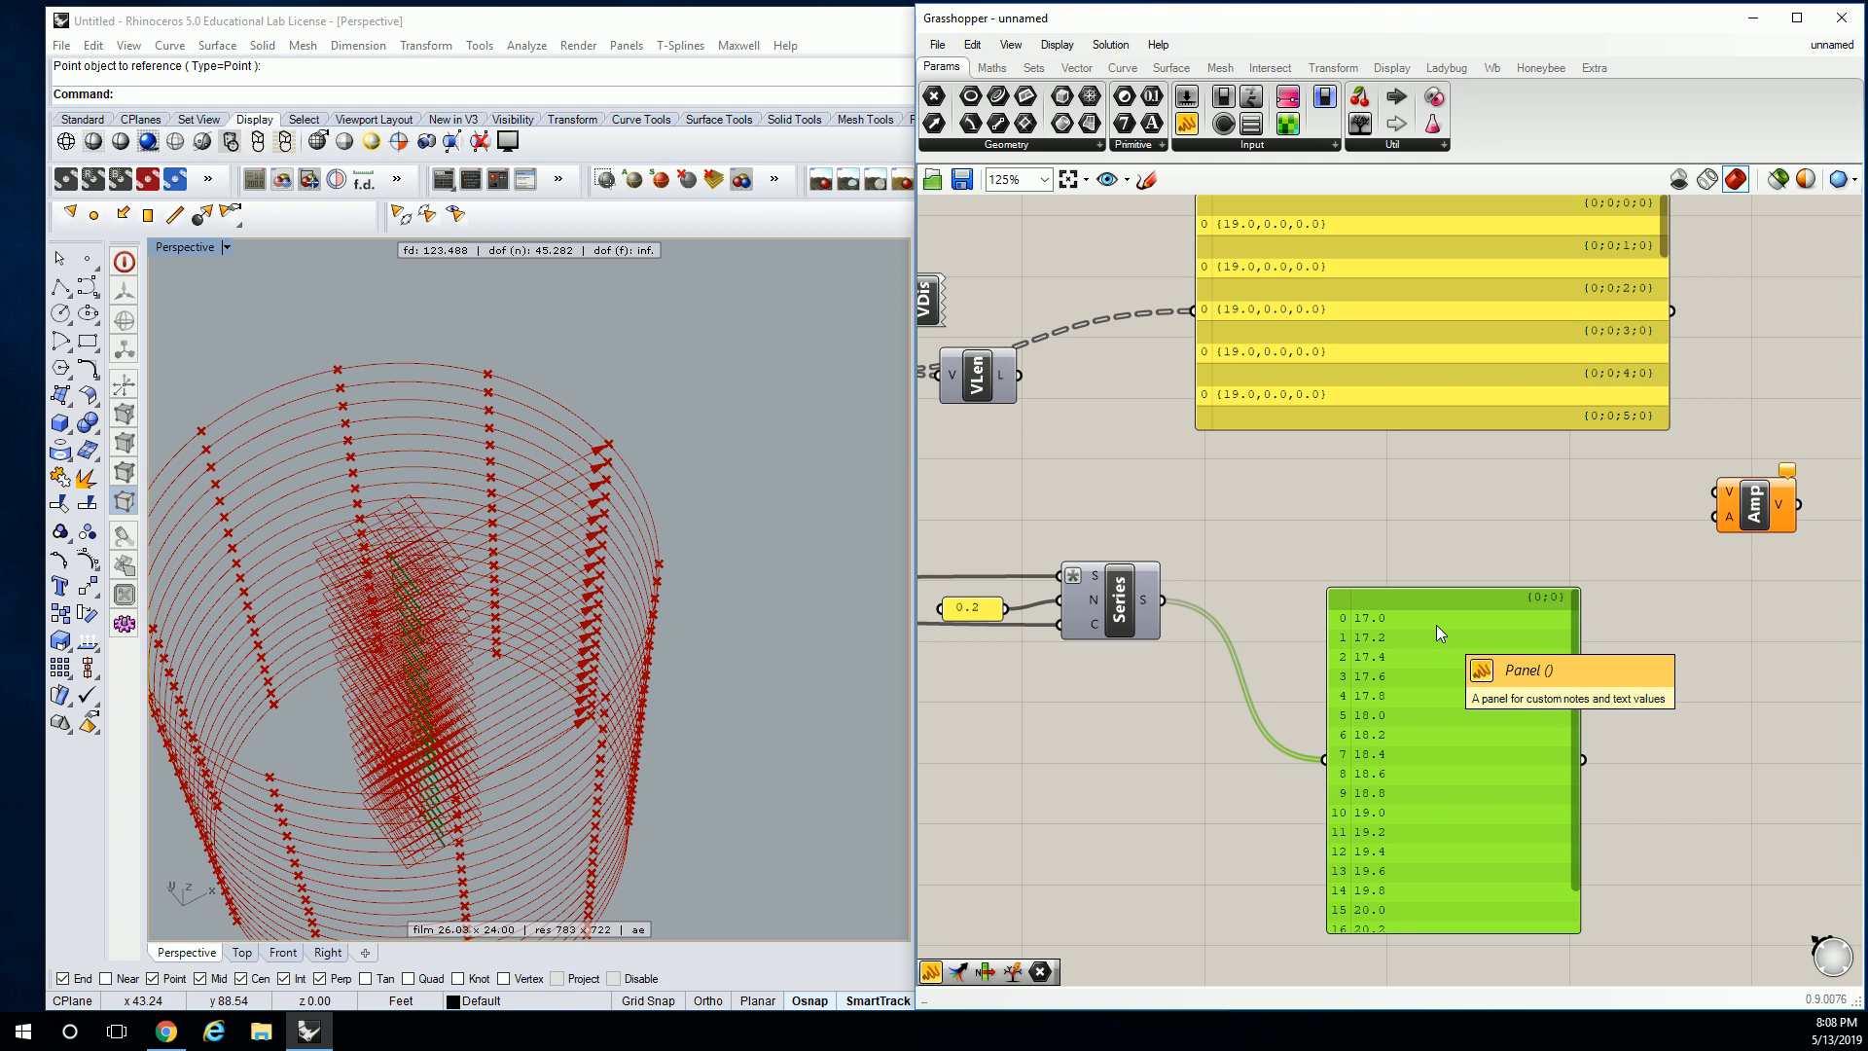
right_click_drag(1240, 318, 1224, 380)
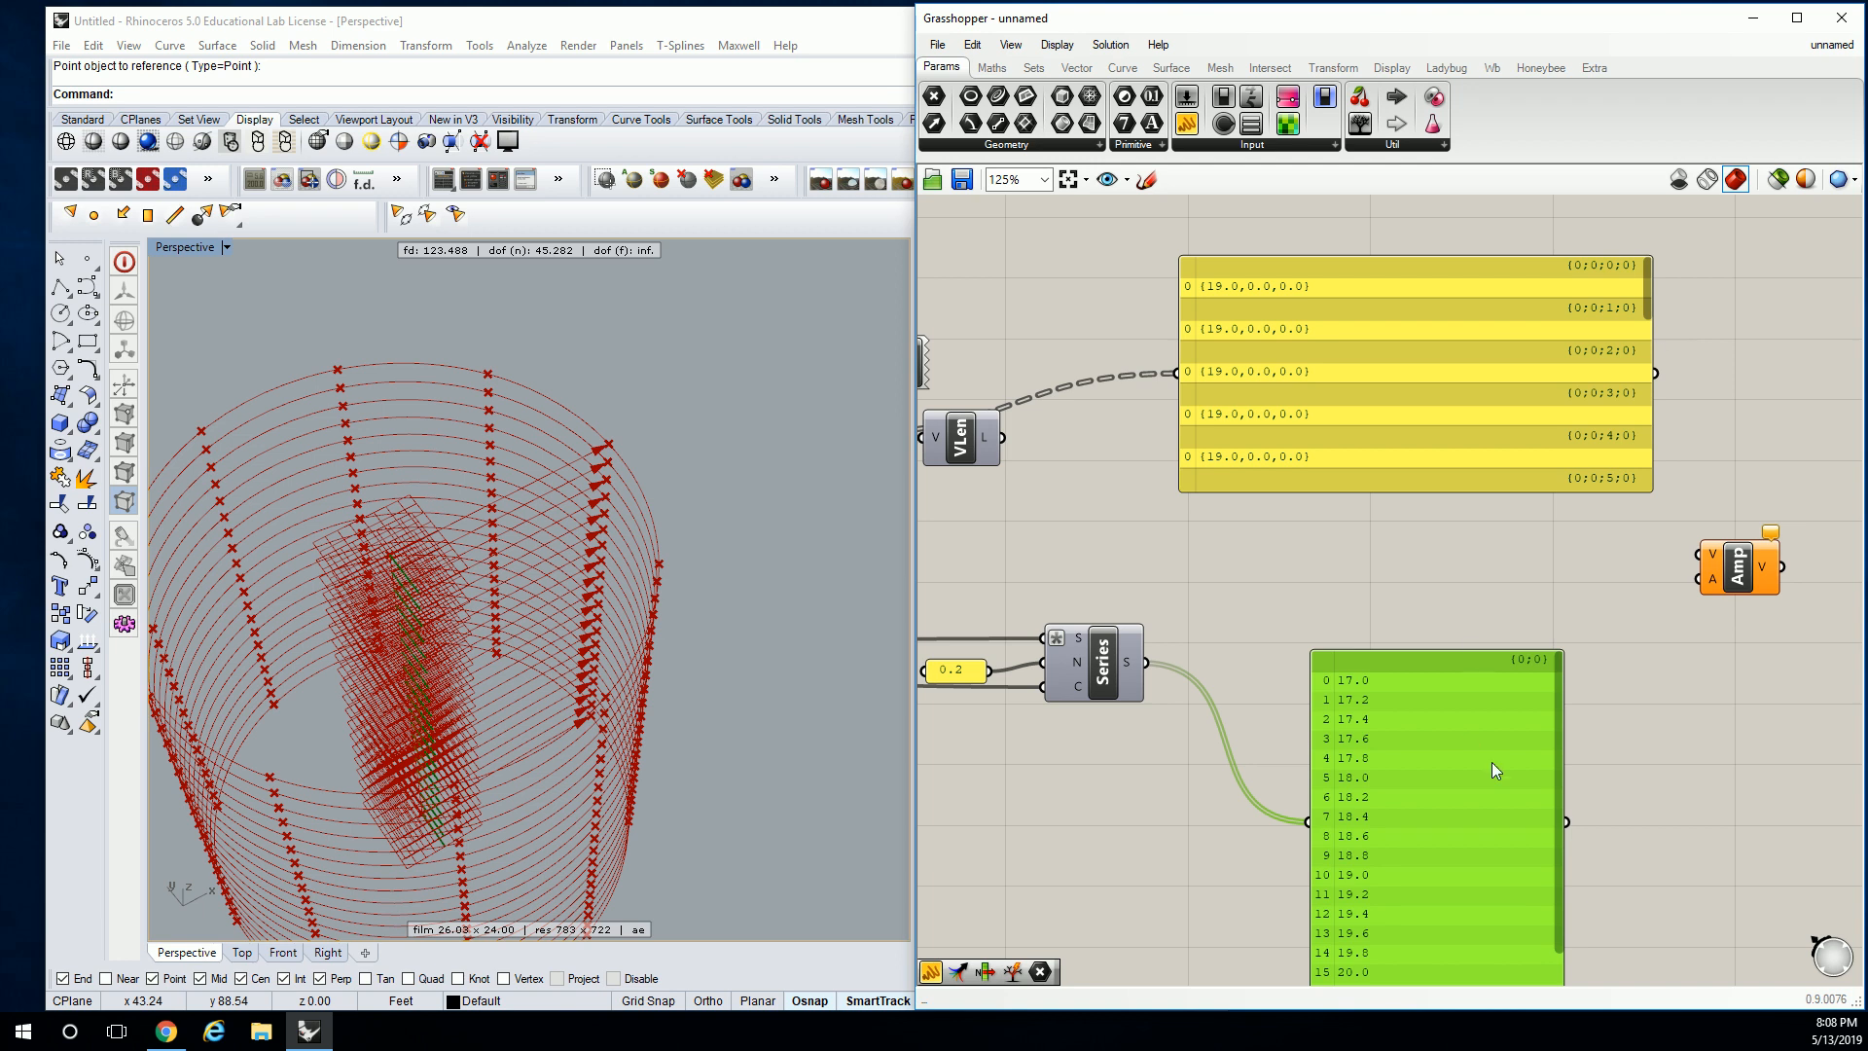
left_click_drag(1452, 727, 1432, 667)
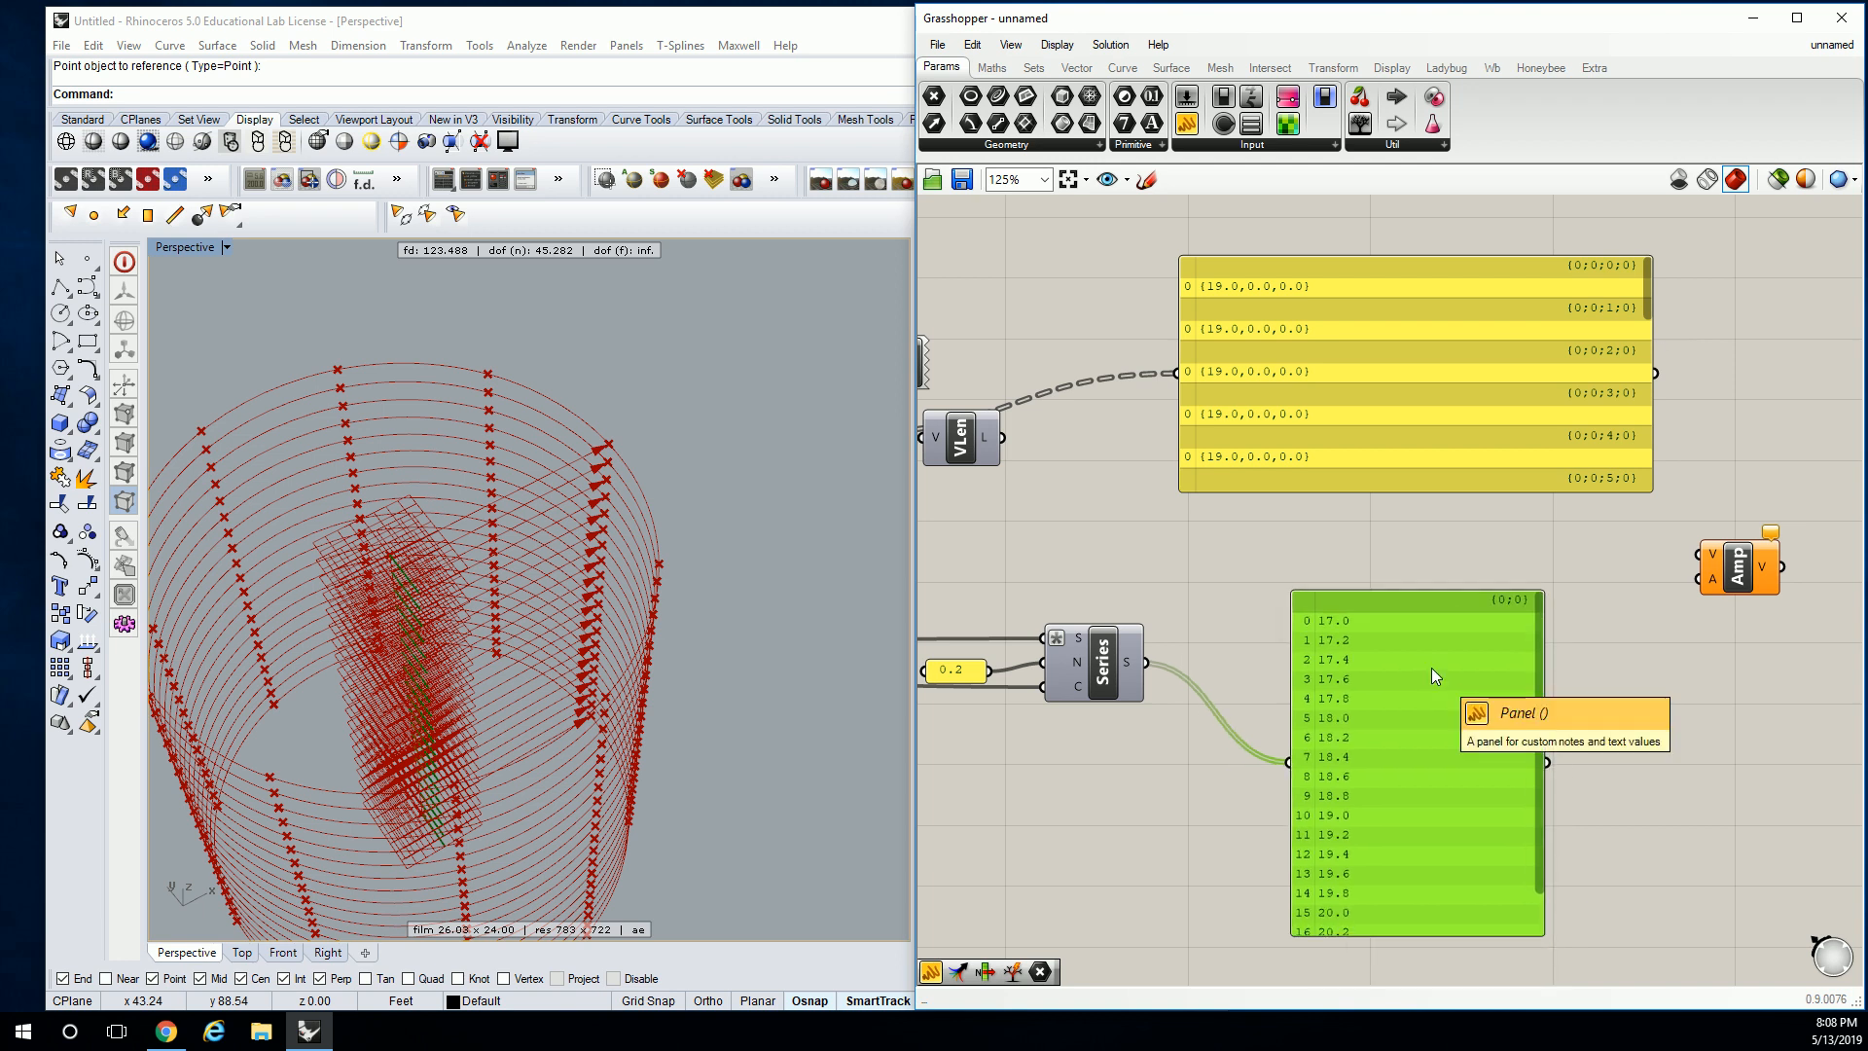
Graft the Series S output and wire it into Amp's A input.
right_click(1148, 663)
left_click(1197, 762)
left_click_drag(1382, 673, 1358, 668)
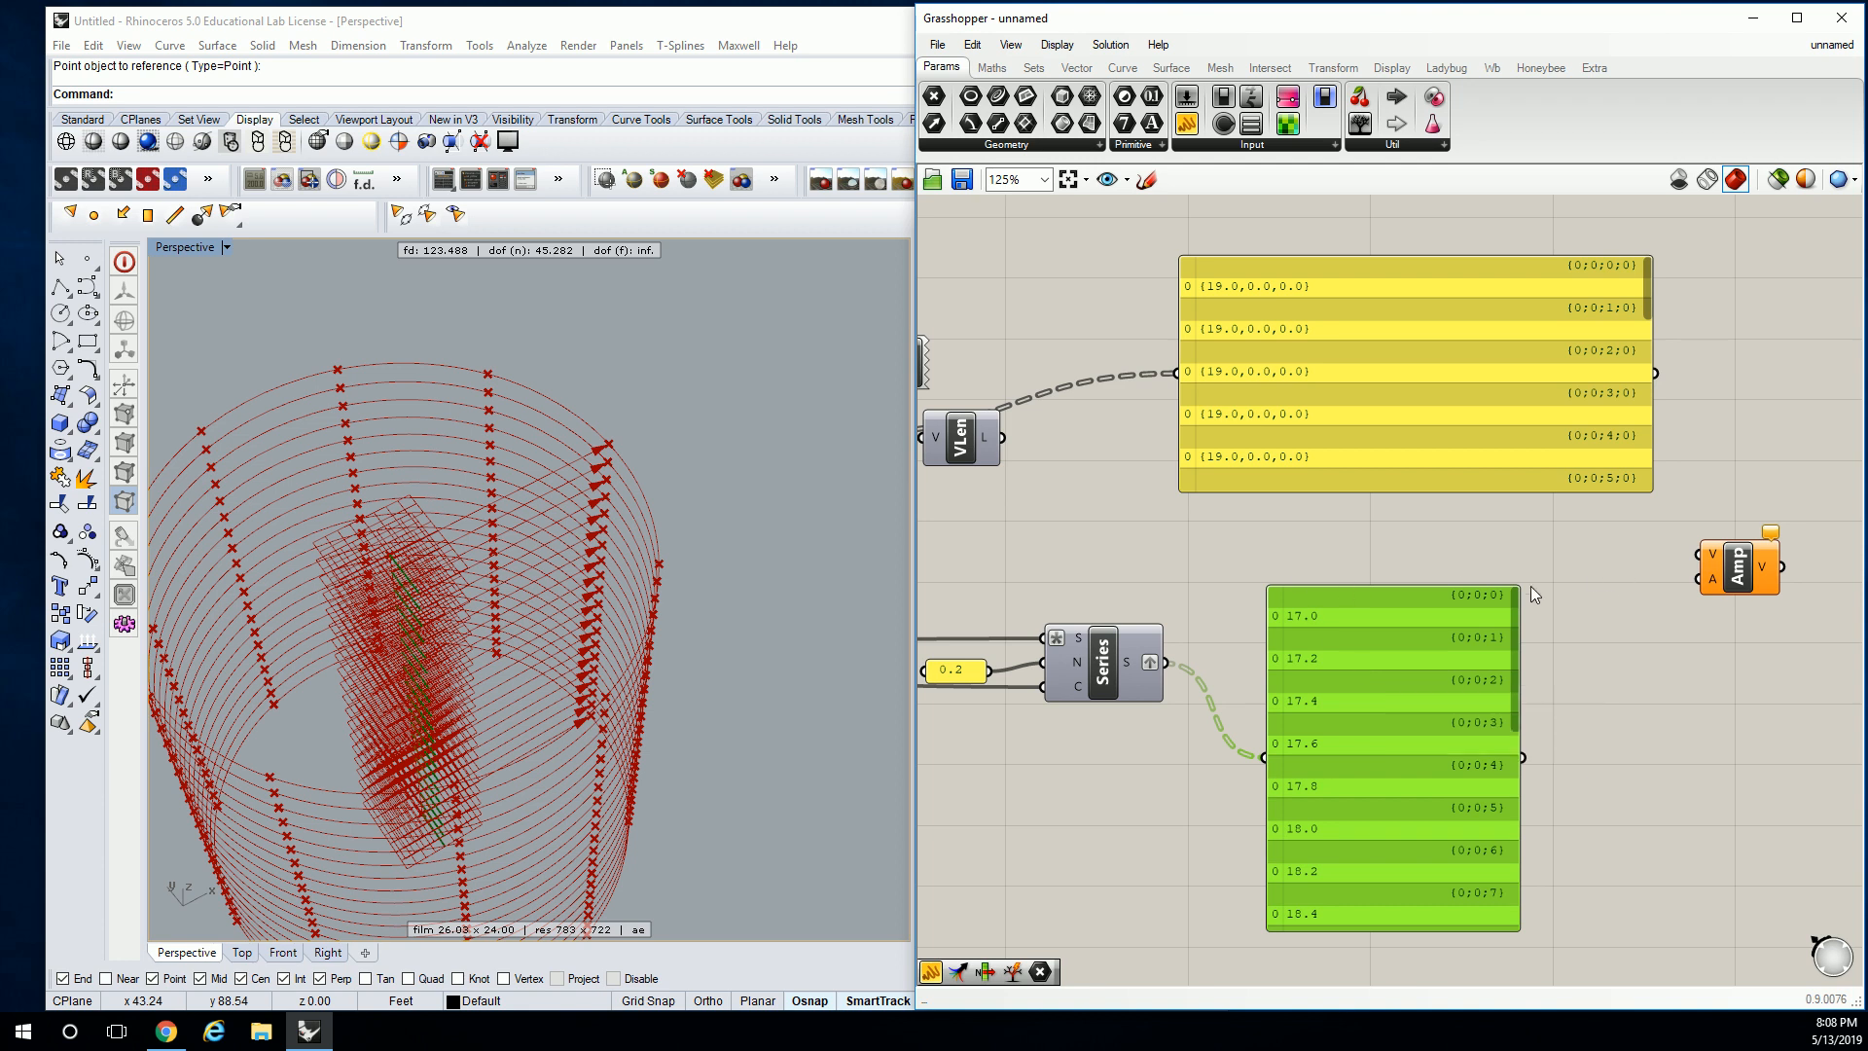
left_click_drag(1315, 631, 1339, 827)
left_click_drag(1166, 662, 1699, 580)
right_click_drag(1450, 535, 1542, 534)
Wire the Vec2Pt vectors into Amp's V input after repositioning Amp and VLen.
left_click_drag(1829, 564, 1346, 565)
left_click_drag(1390, 420, 1421, 348)
right_click_drag(1418, 340, 1564, 356)
left_click_drag(1177, 458, 1250, 340)
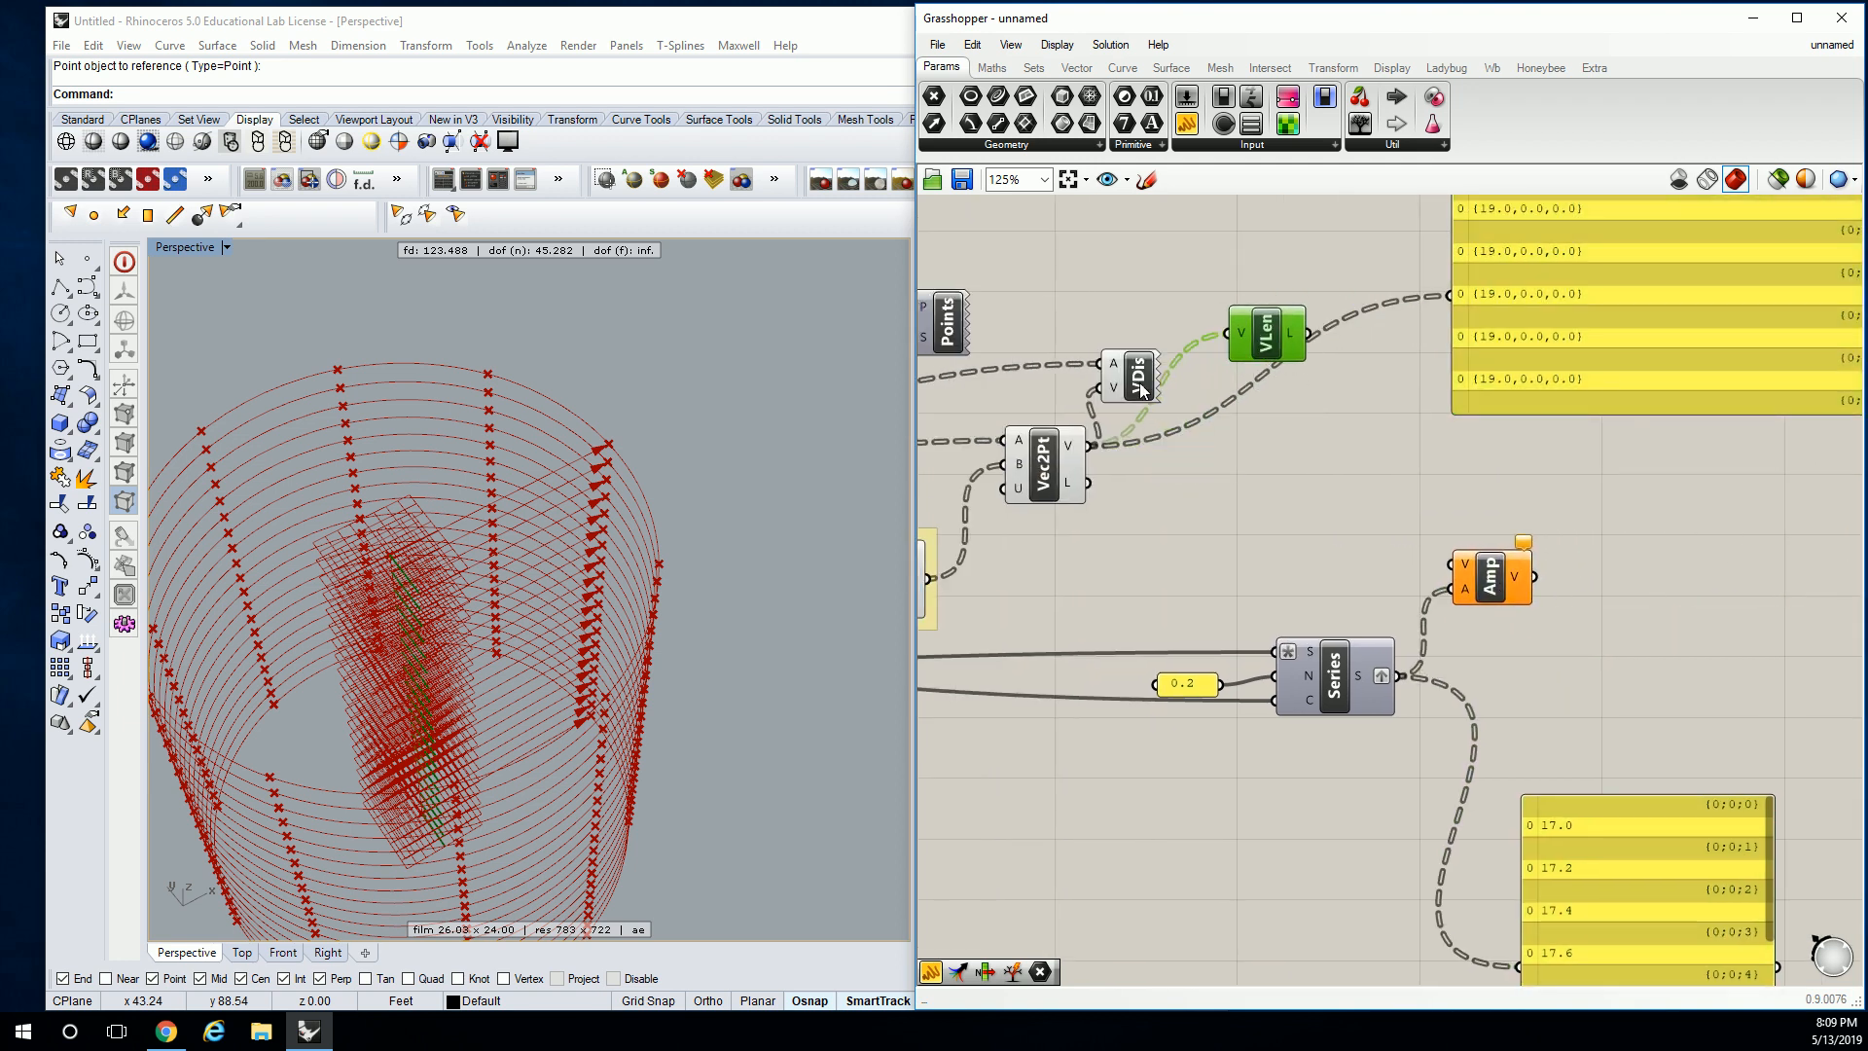
left_click_drag(1094, 445, 1469, 567)
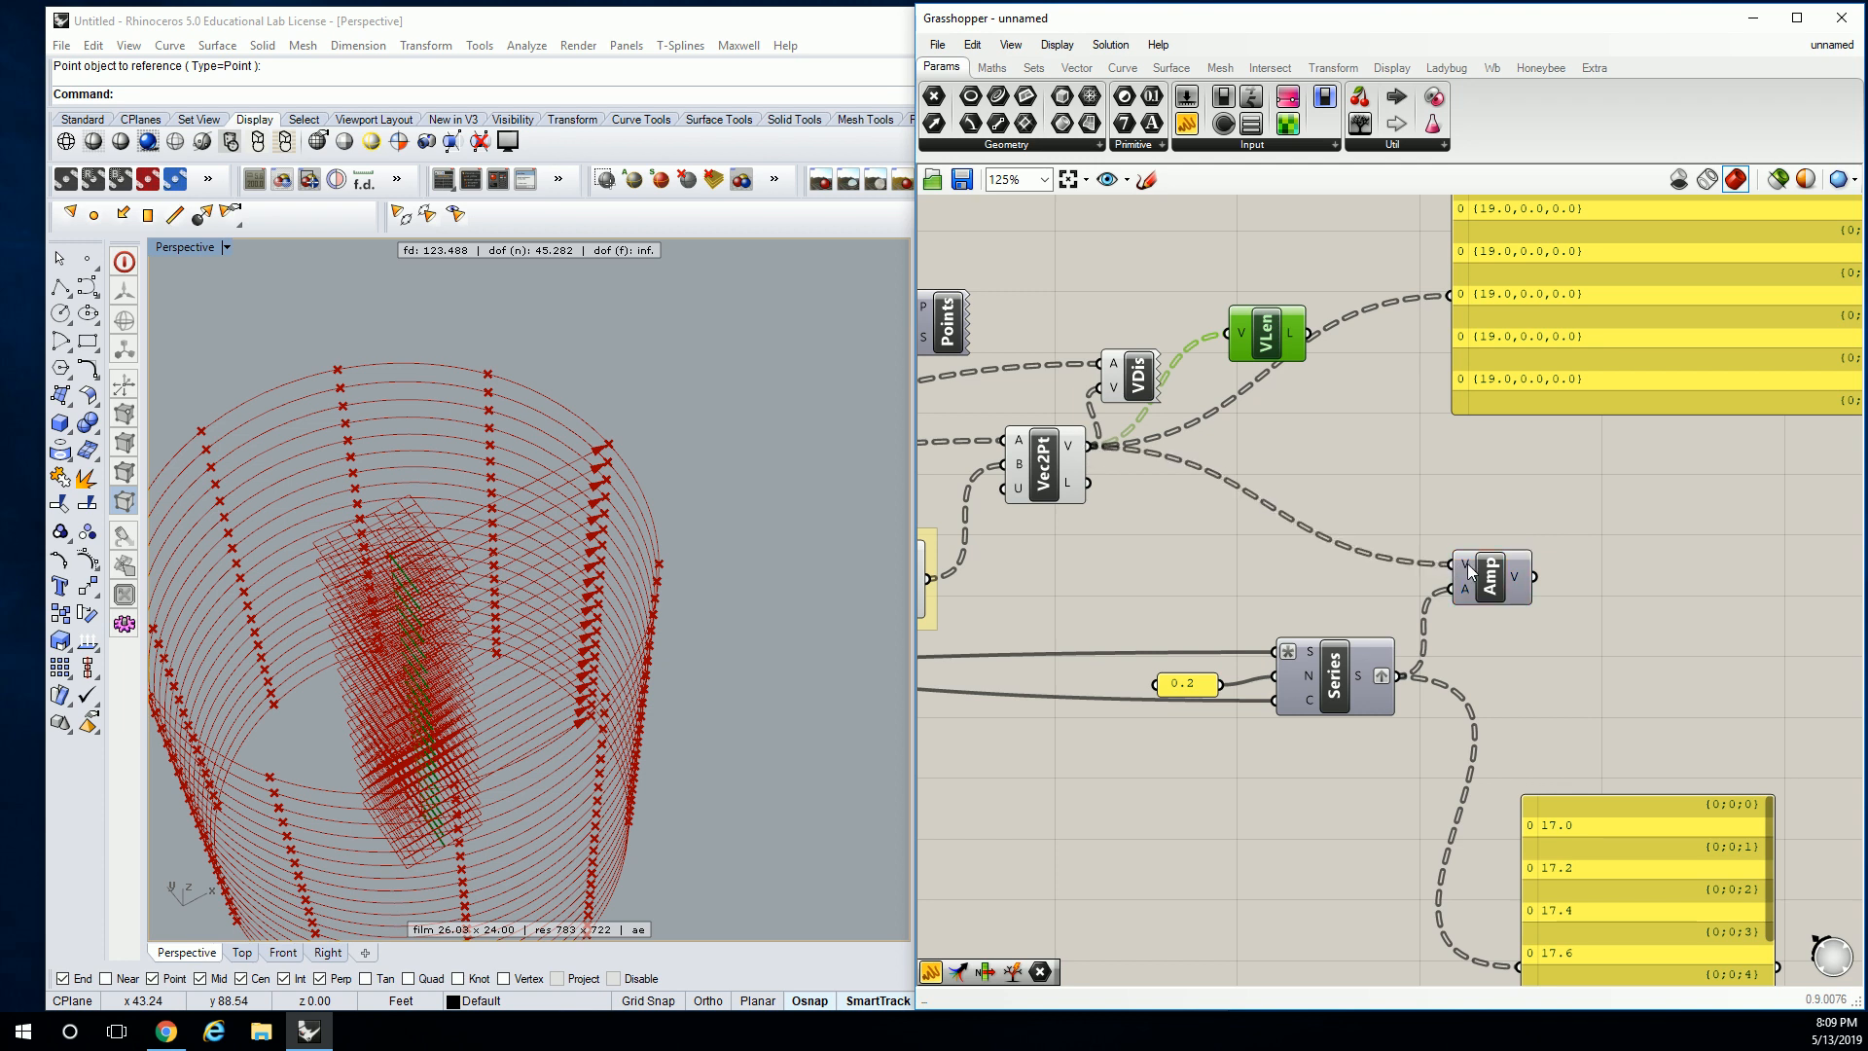
left_click(1289, 470)
Connect Amp's V output to VDis to draw the scaled green arrows.
left_click_drag(1135, 379, 1652, 554)
left_click_drag(1534, 576, 1619, 569)
right_click_drag(530, 593, 457, 595)
scroll(463, 594, "up", 6)
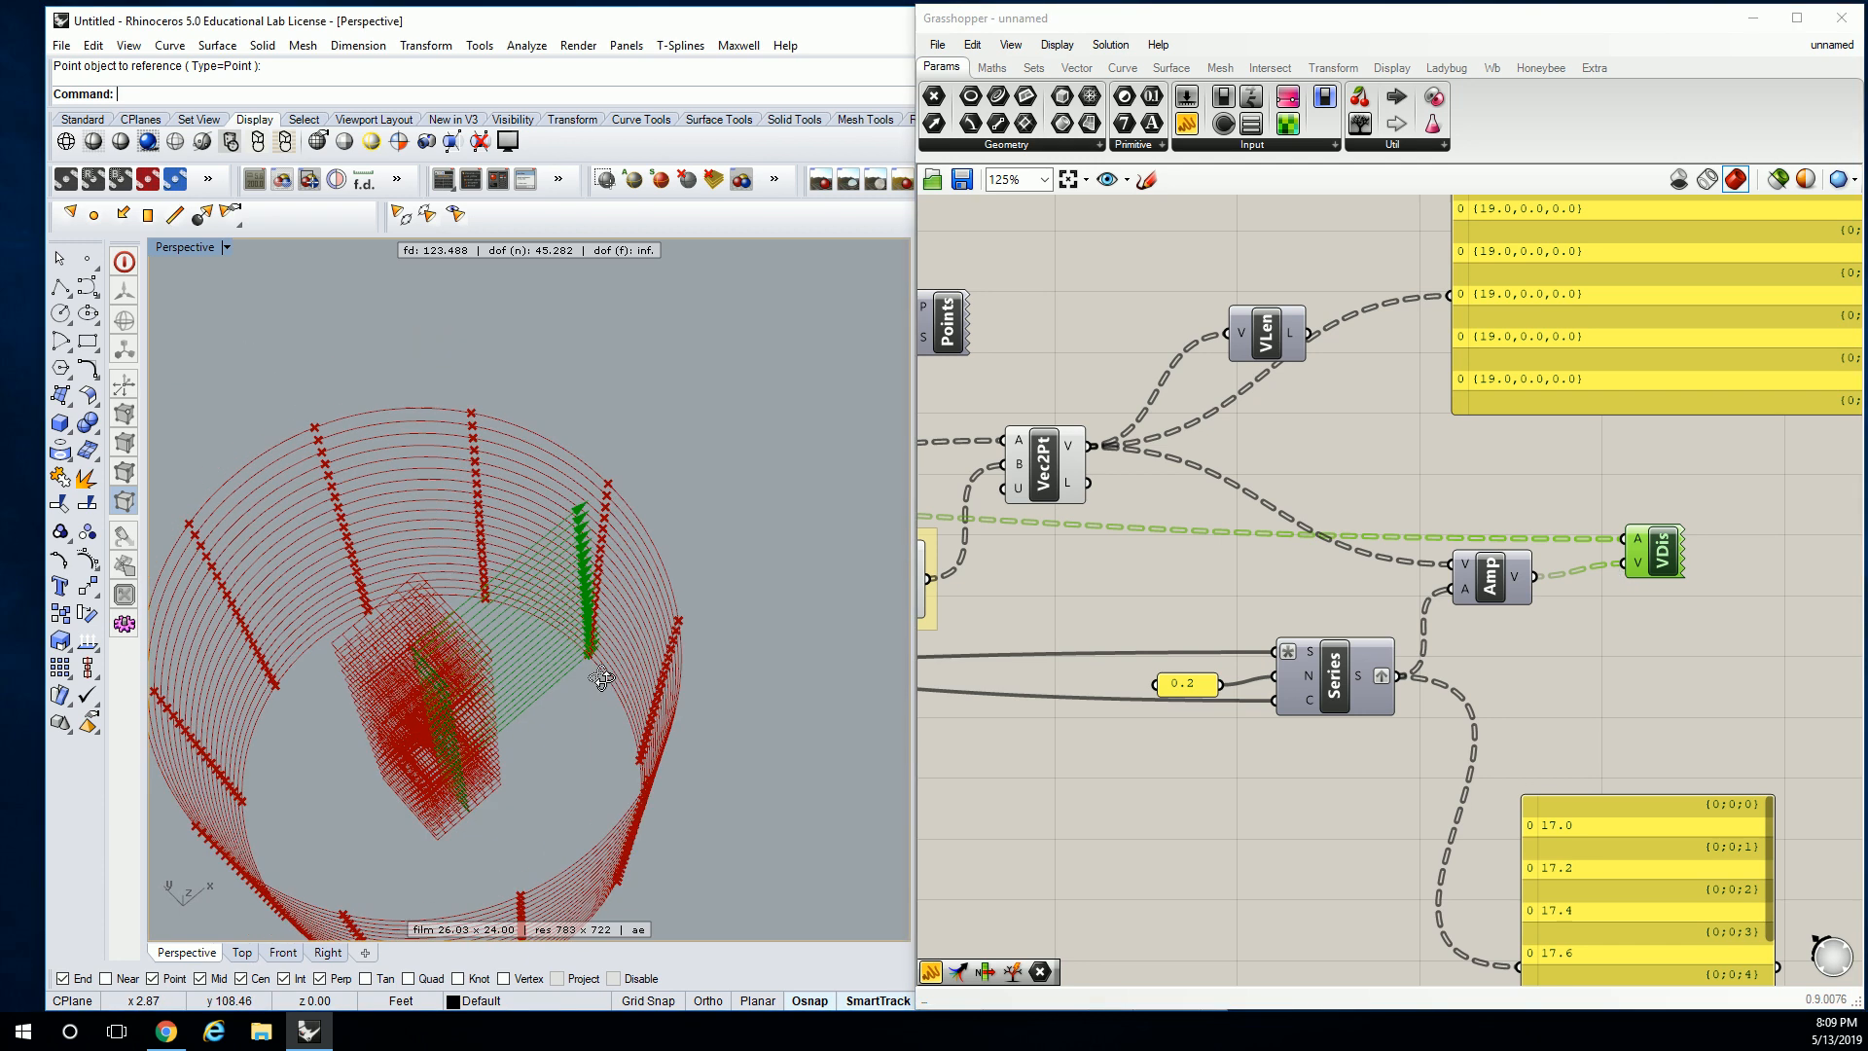
Orbit the Rhino view onto the green arrows along the arcs and inspect Amp's inputs.
right_click_drag(655, 566, 479, 393)
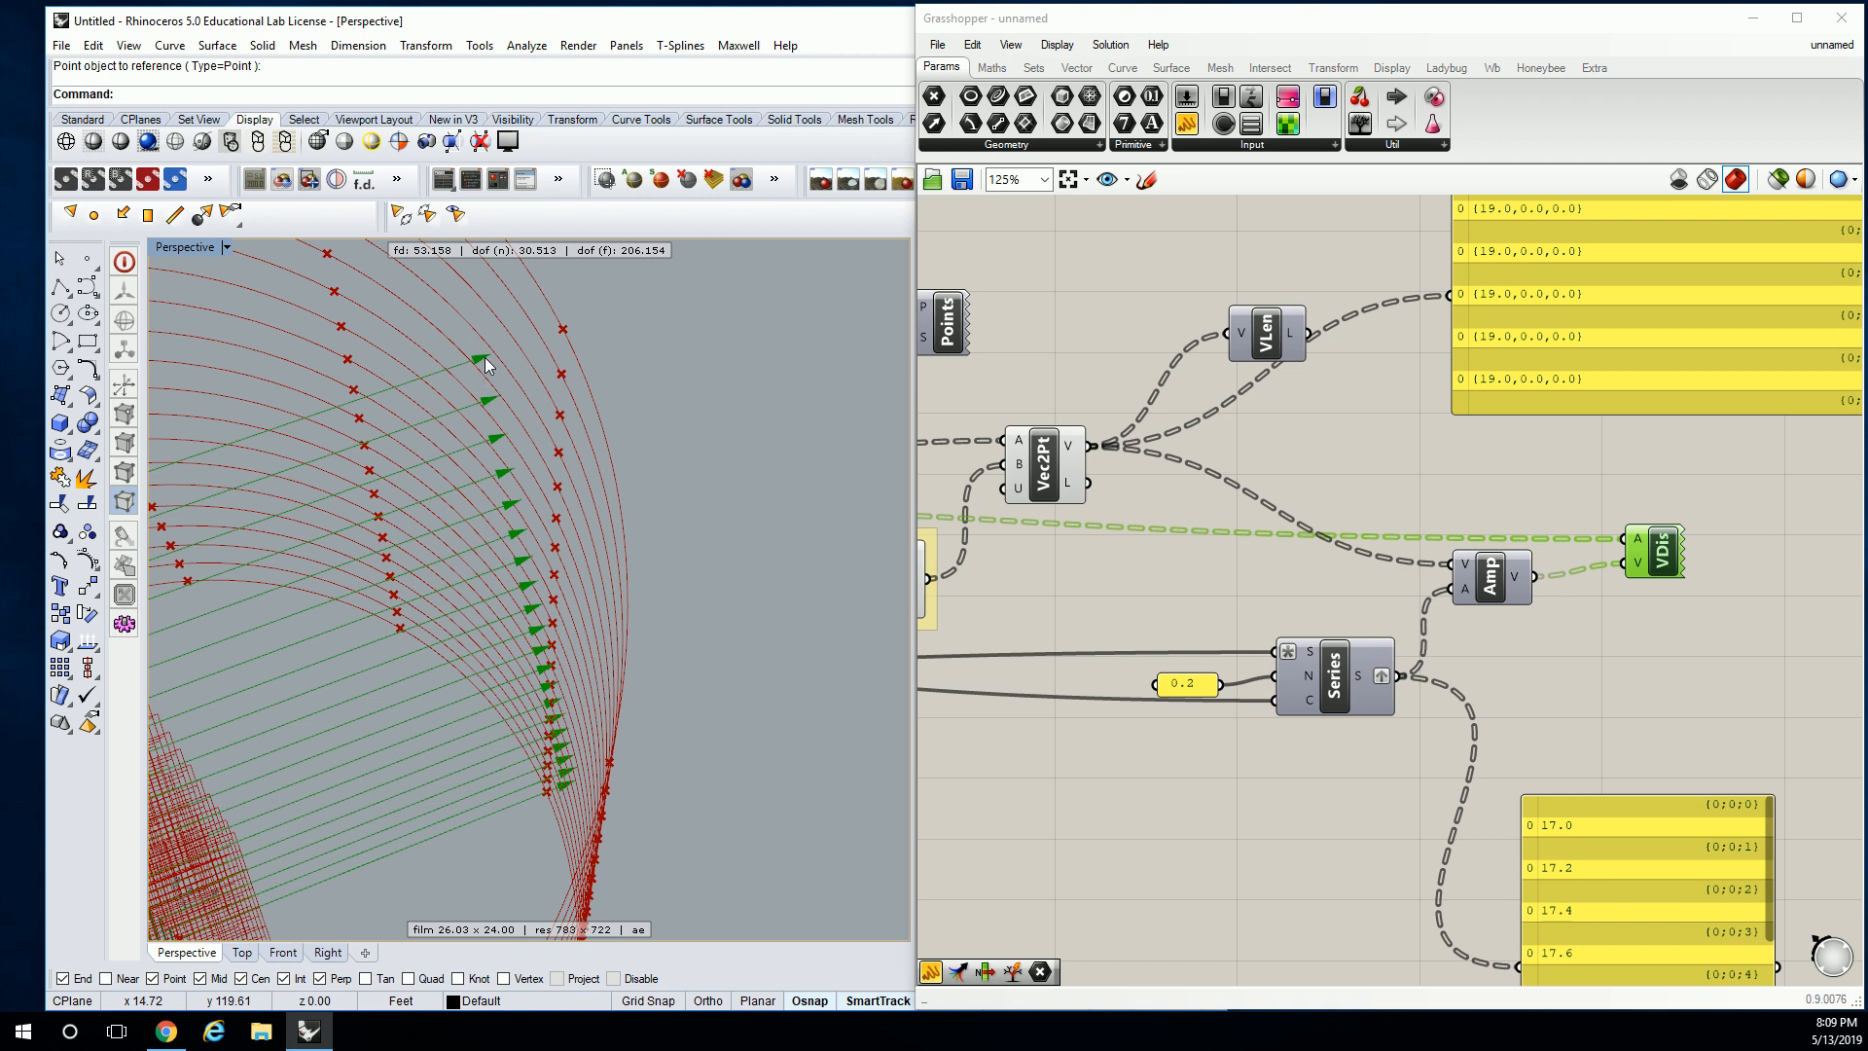
mouse_move(589, 778)
right_mouse_down()
mouse_move(434, 732)
mouse_move(608, 769)
right_mouse_up()
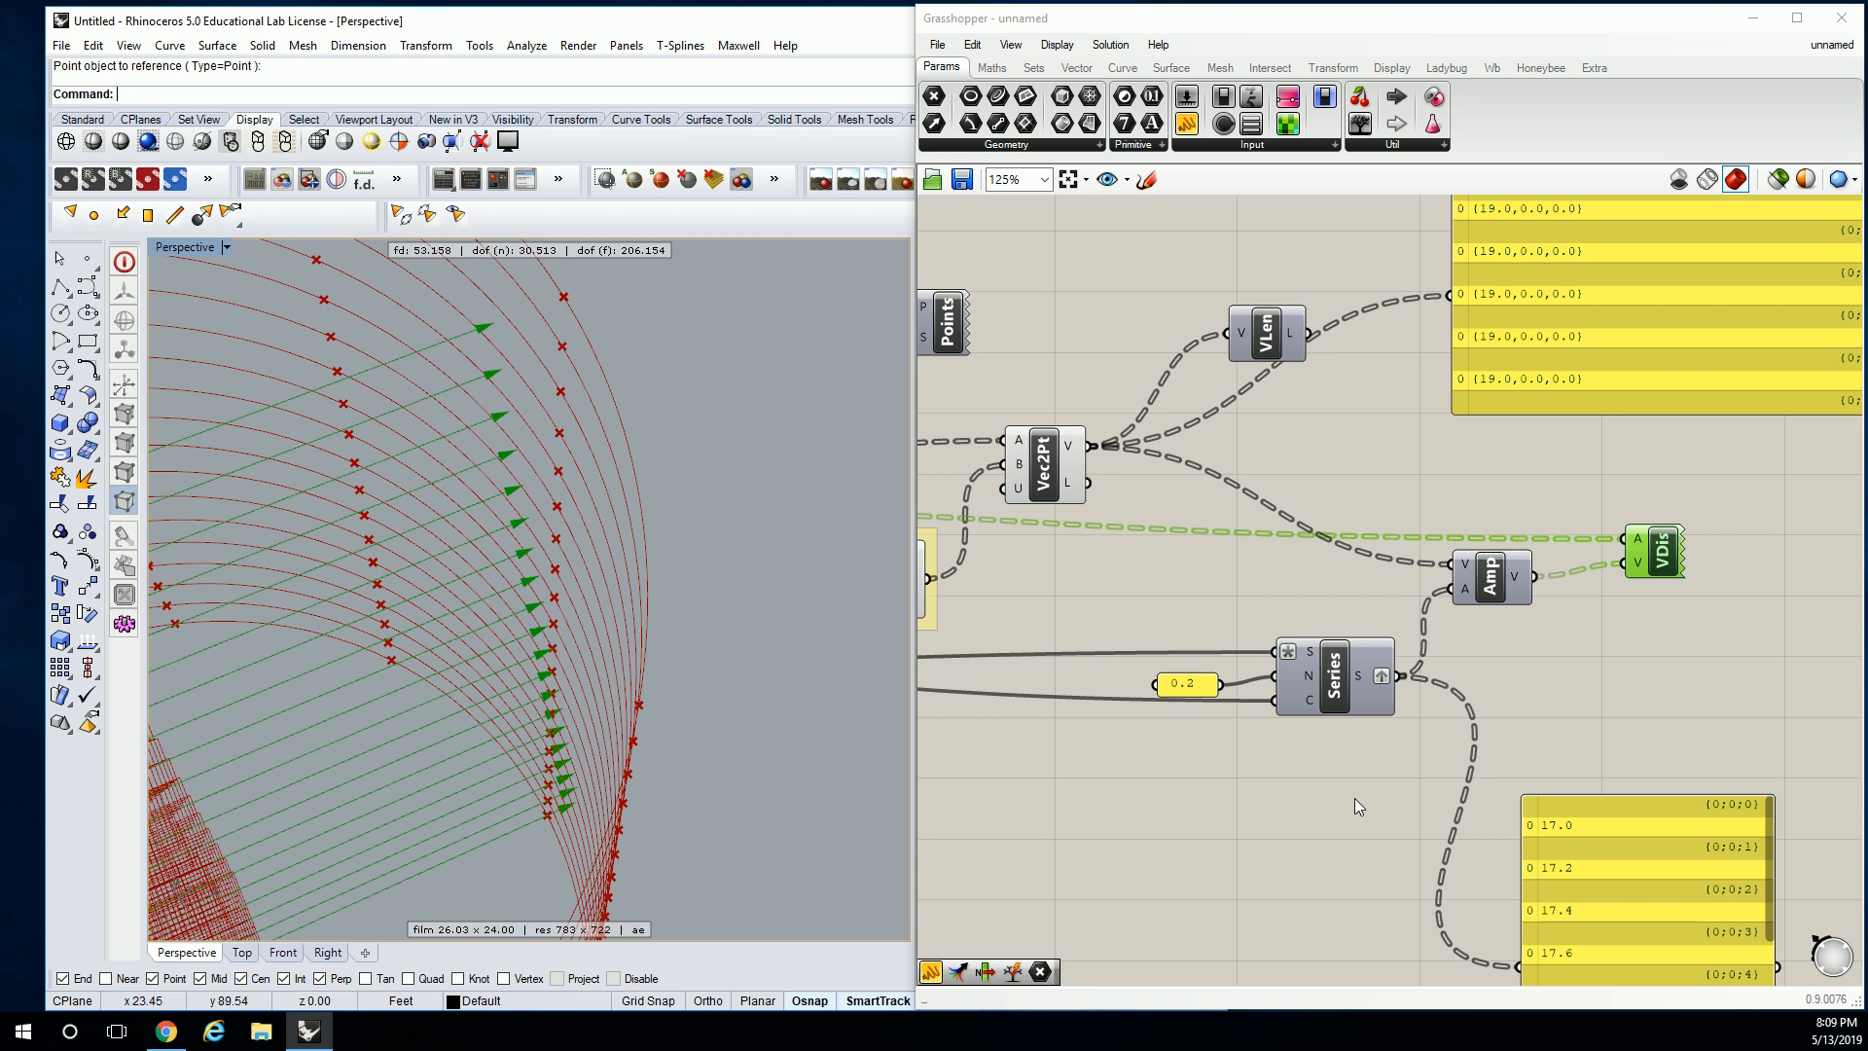
right_click_drag(1541, 710, 1524, 709)
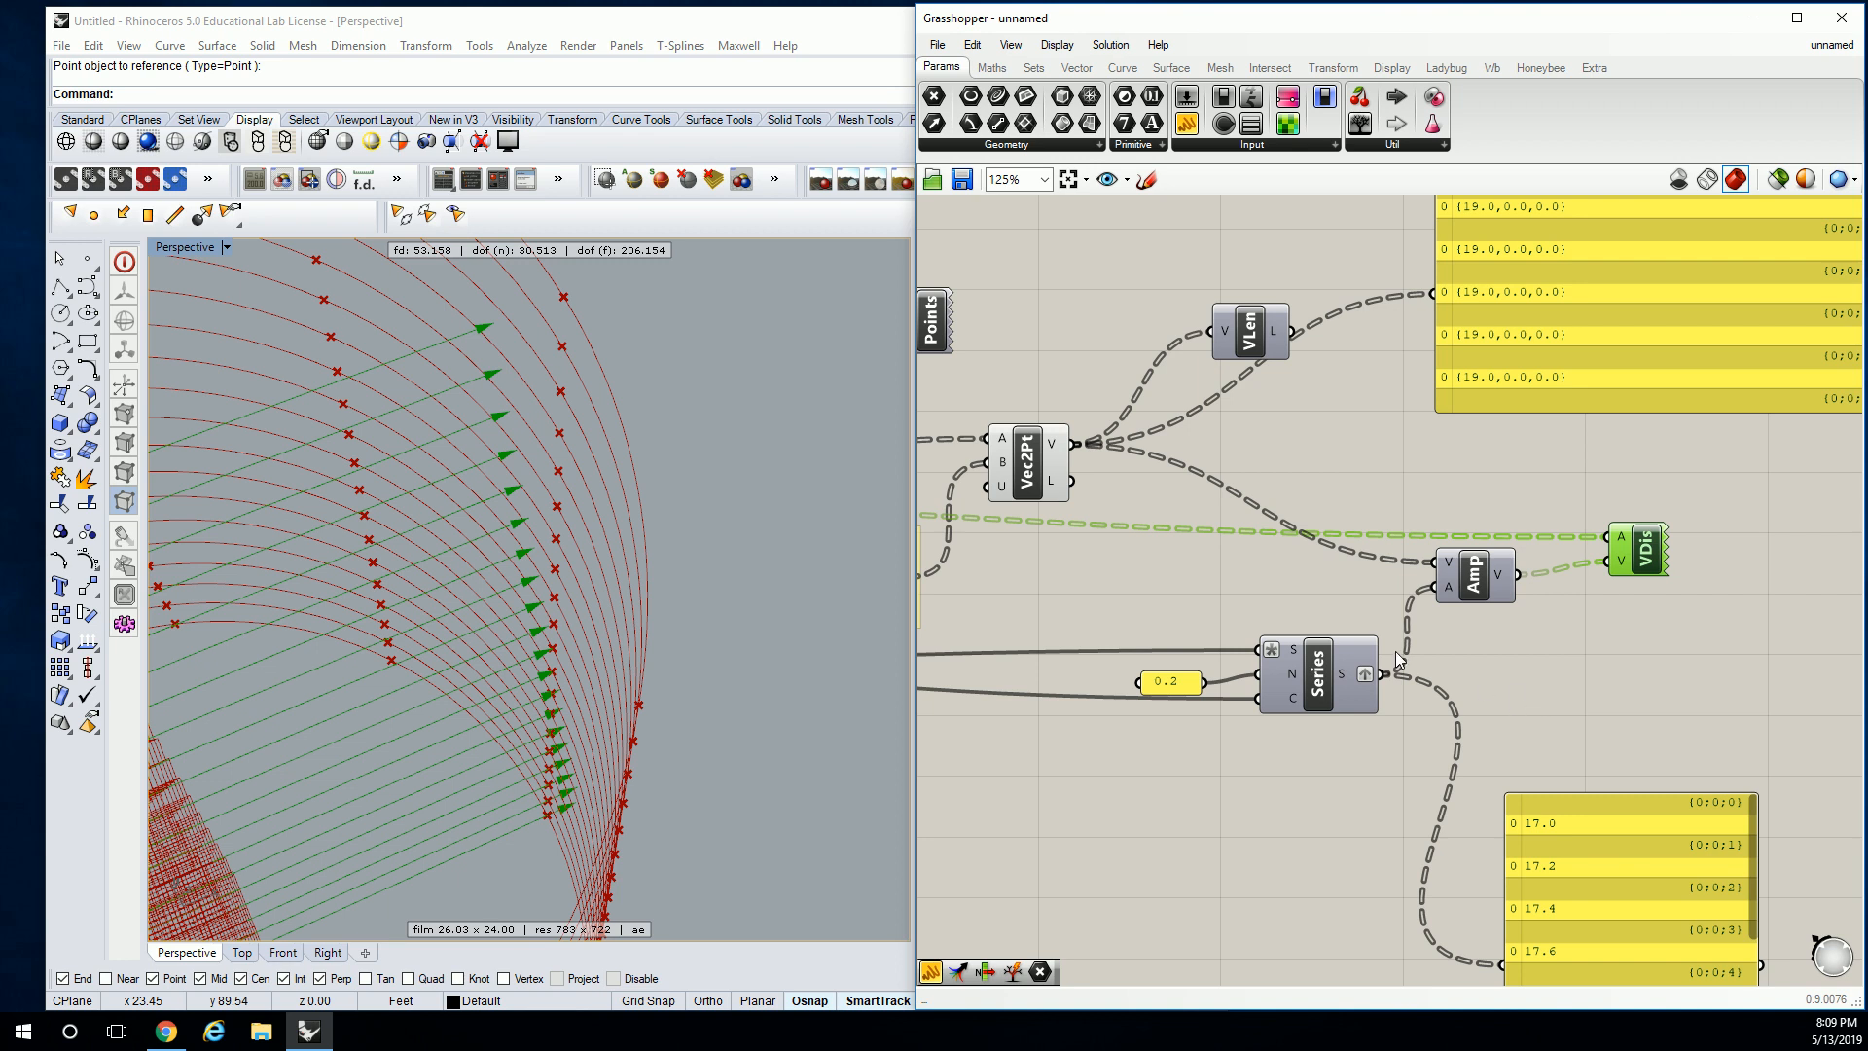
right_click_drag(1594, 751, 1381, 511)
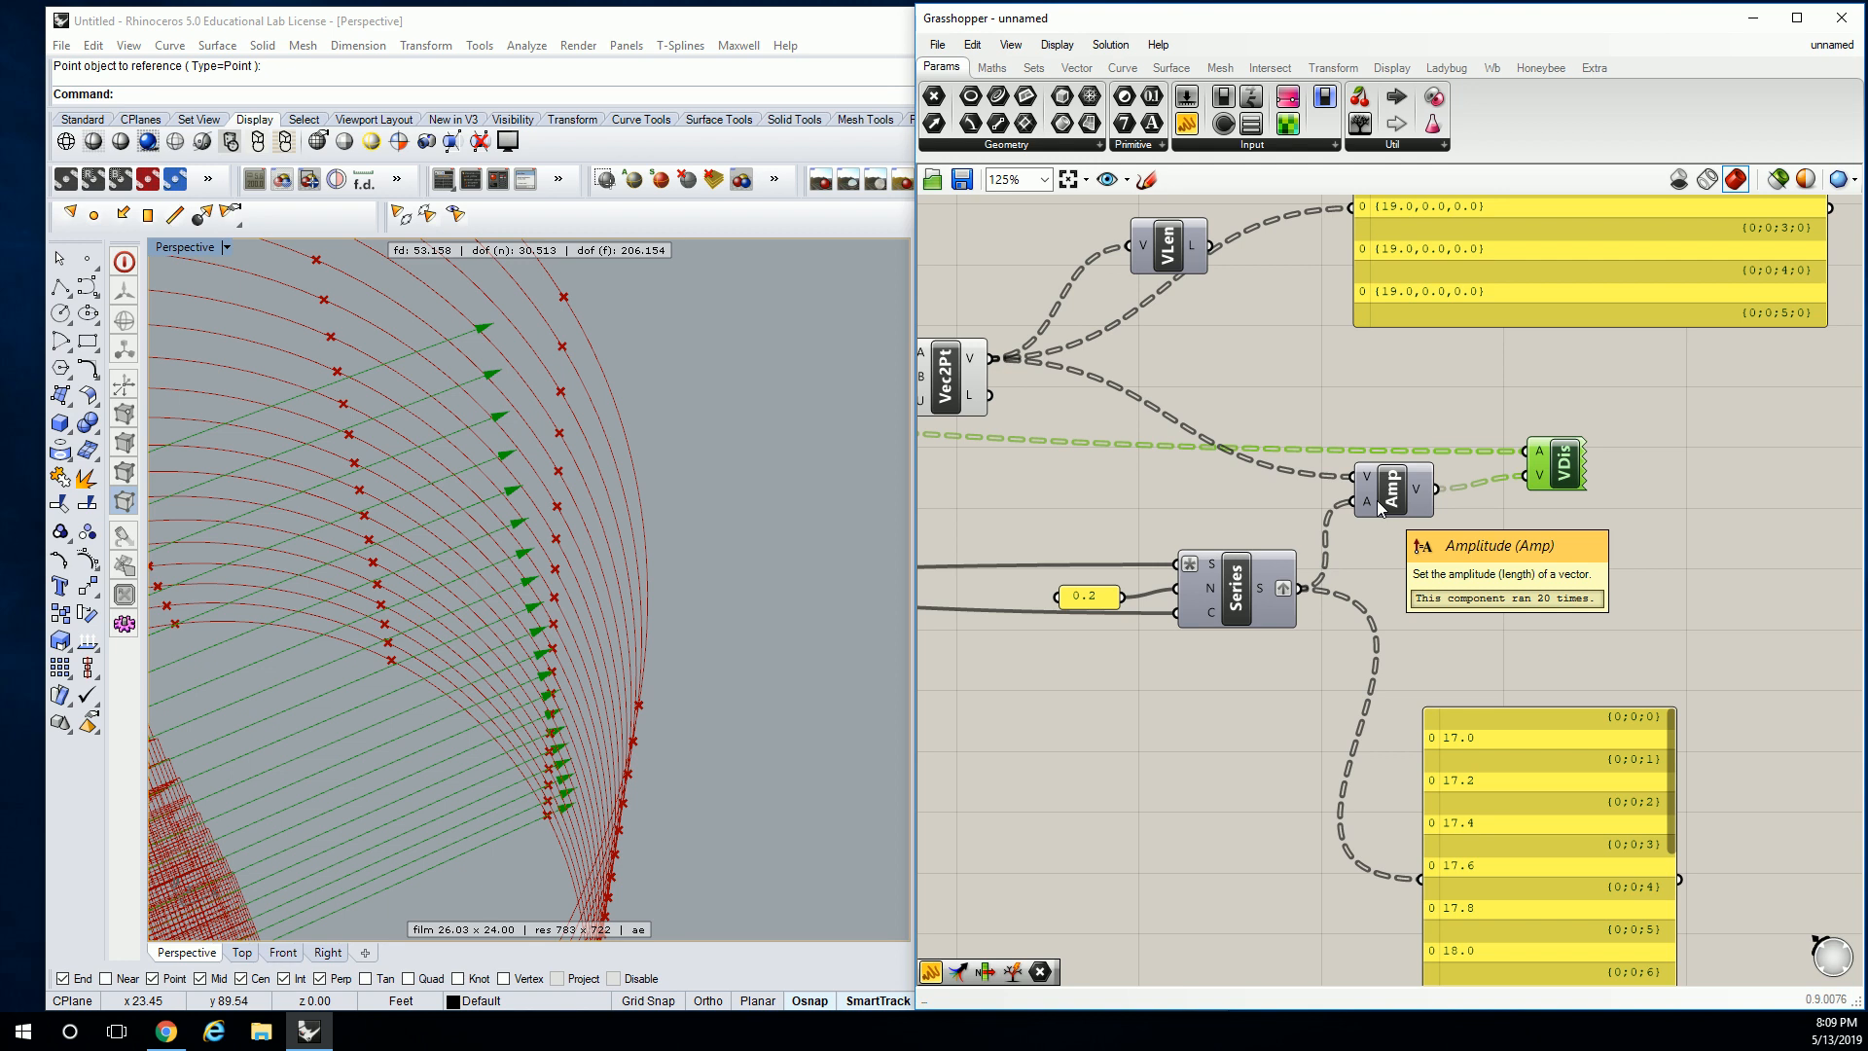
mouse_move(1363, 500)
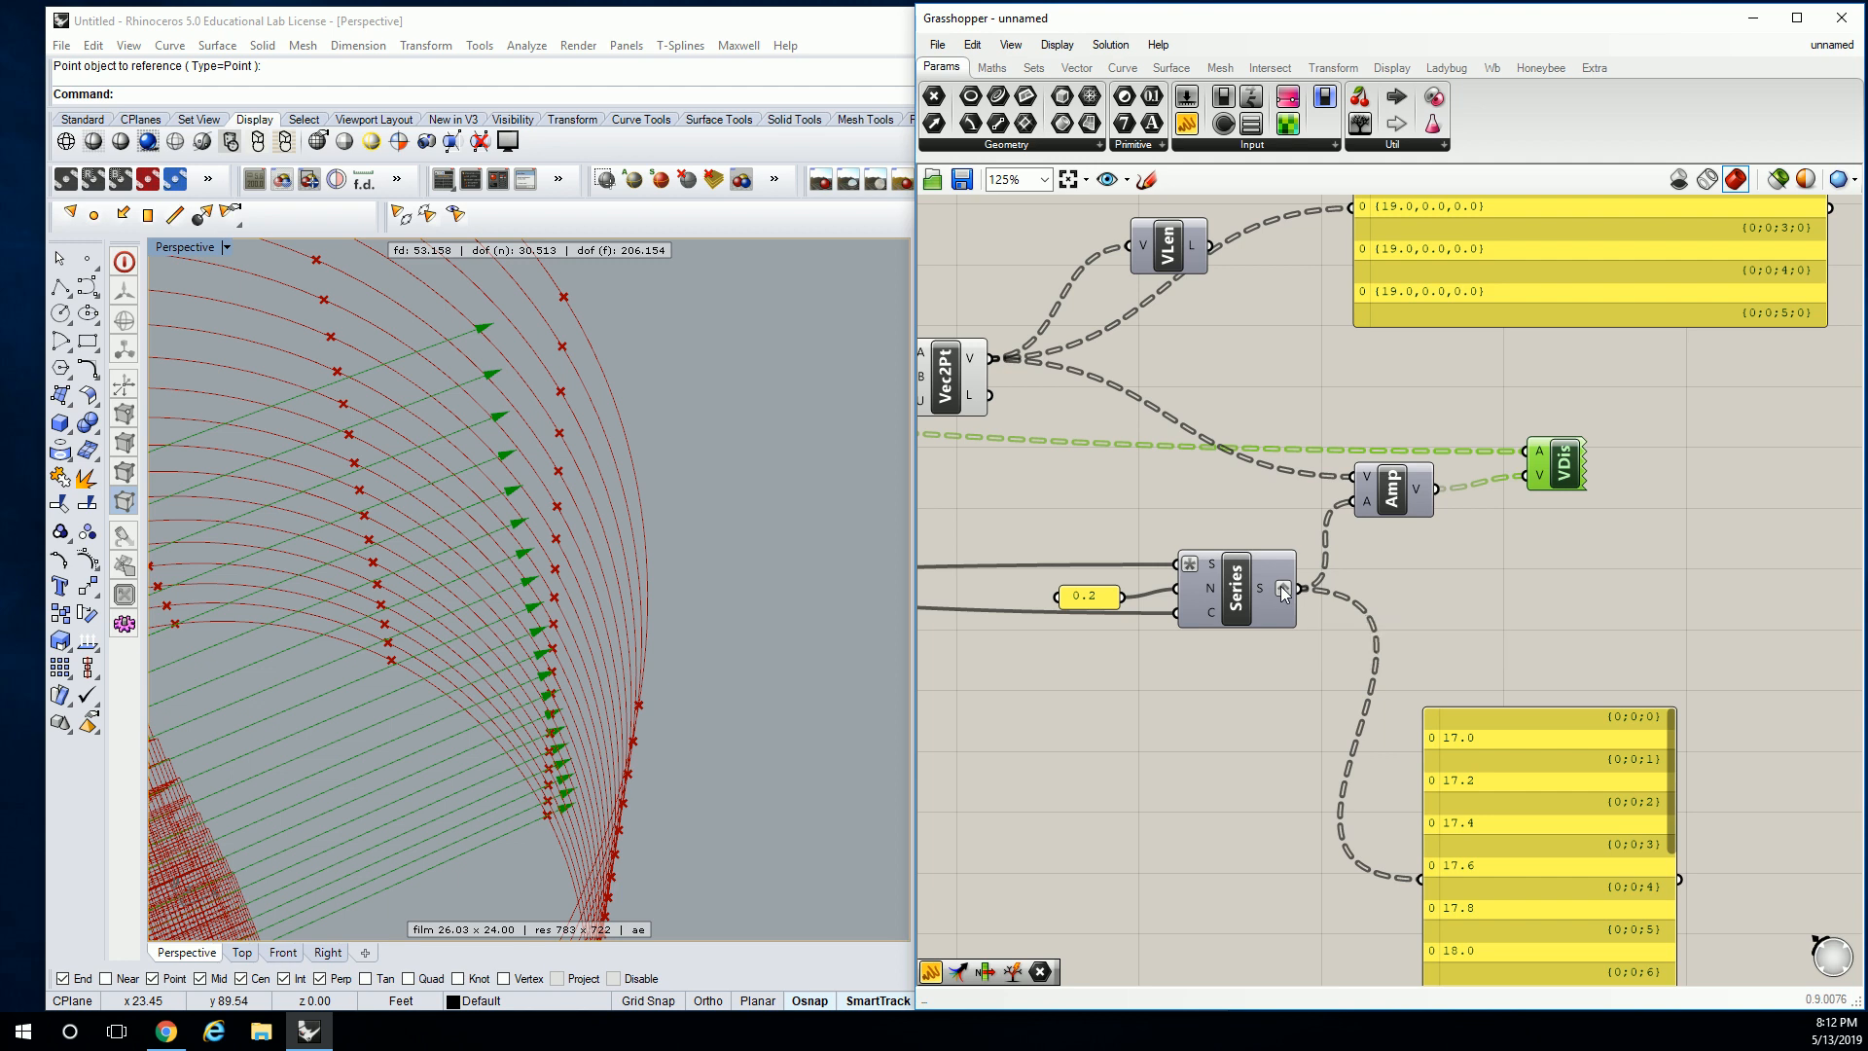
Untick Graft on the Series S output so the arrows form dense red stacks.
right_click(1282, 589)
left_click(1327, 692)
left_click(1364, 572)
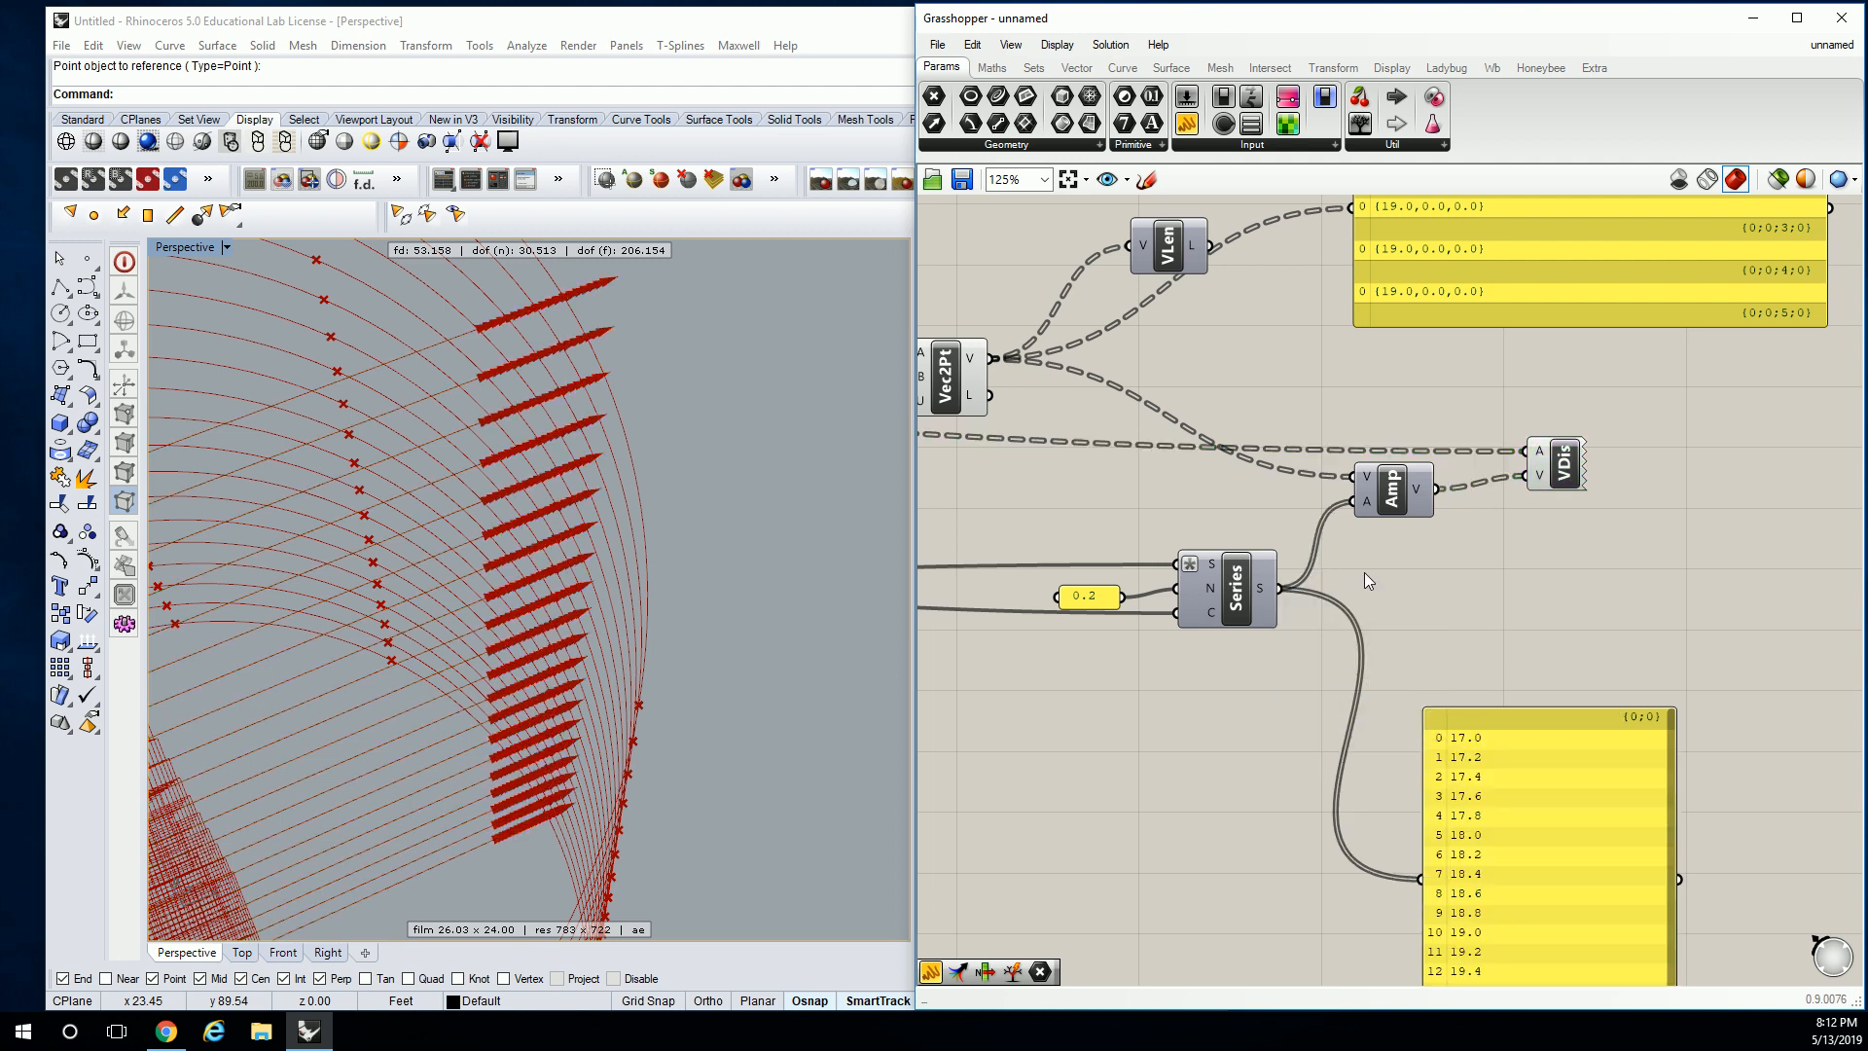
right_click_drag(1364, 573, 1326, 572)
right_click_drag(581, 294, 587, 358)
scroll(587, 358, "up", 2)
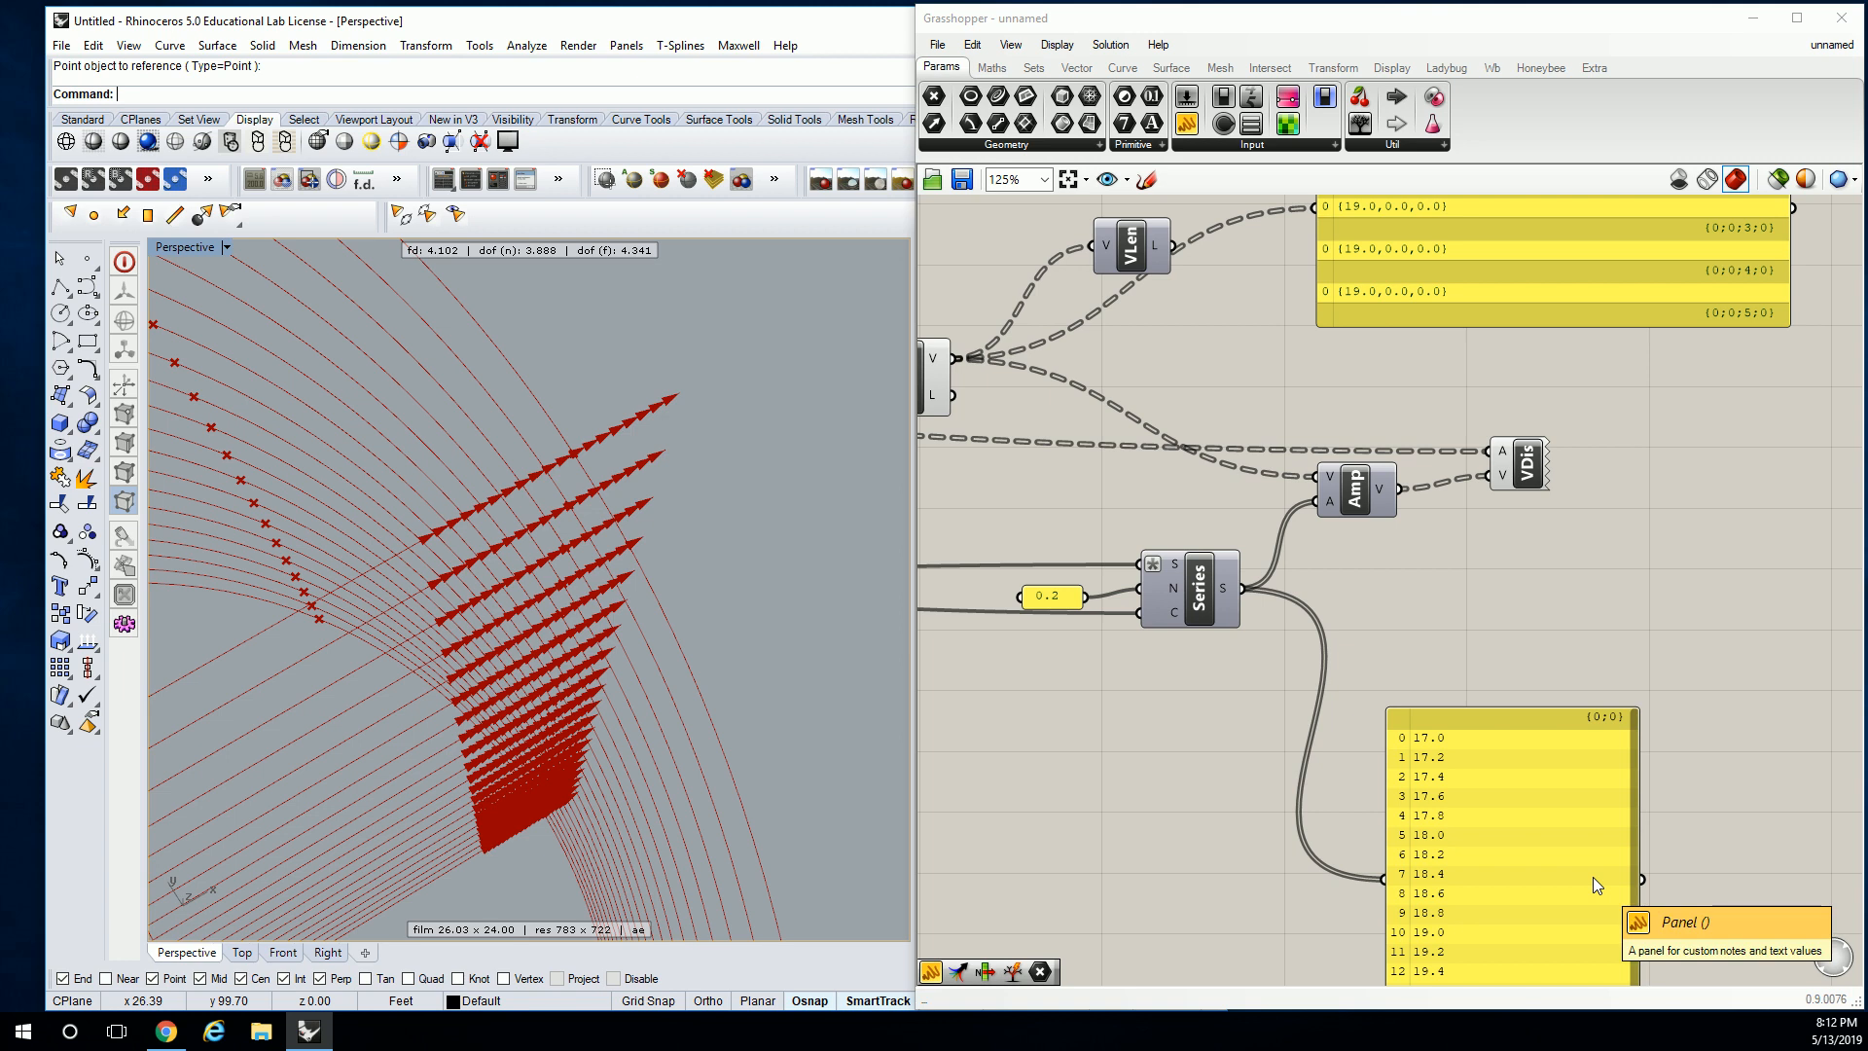
Move Amp higher and shift Series and the 0.2 panel to the left.
left_click_drag(1362, 496, 1374, 413)
mouse_move(1177, 586)
left_mouse_down()
mouse_move(1174, 623)
mouse_move(1142, 592)
left_mouse_up()
left_click_drag(942, 513, 1076, 620)
right_click_drag(1111, 512, 1300, 502)
left_click(1299, 502)
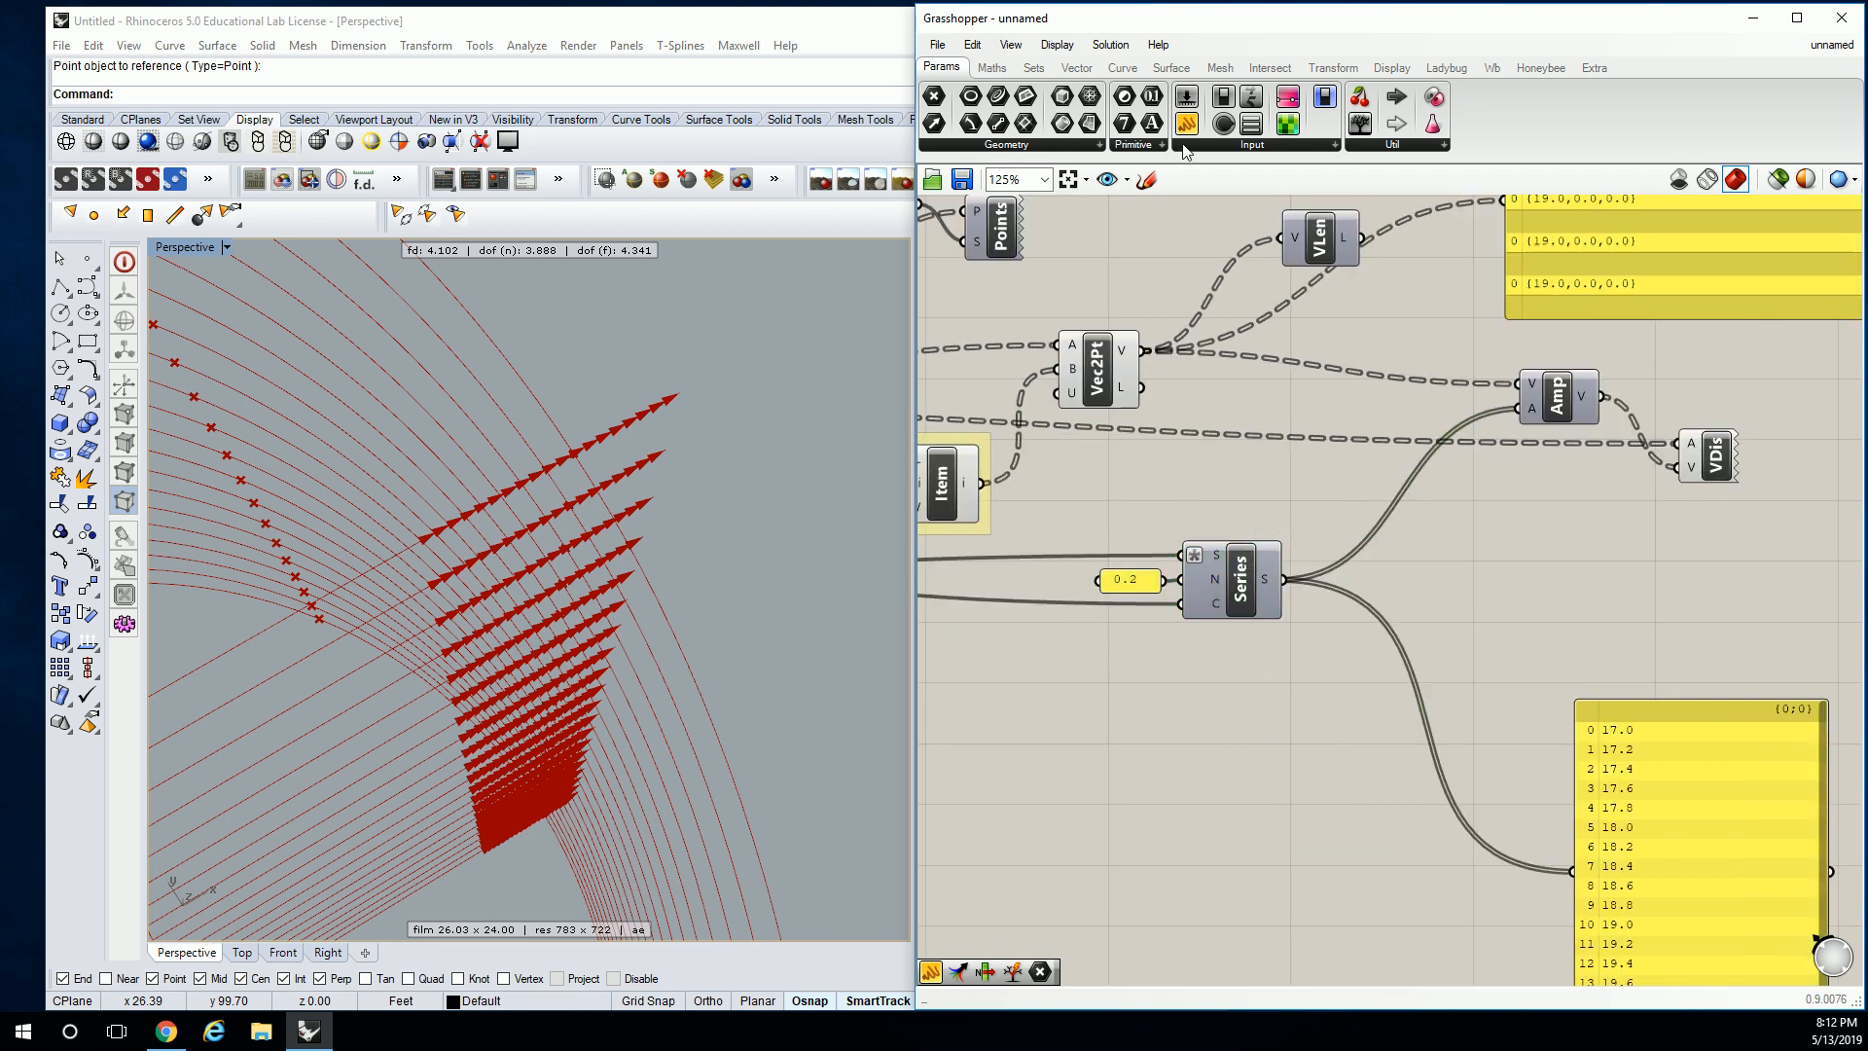
Place a Jitter component from Sets > Sequence and feed Series S into its L input.
left_click(1046, 70)
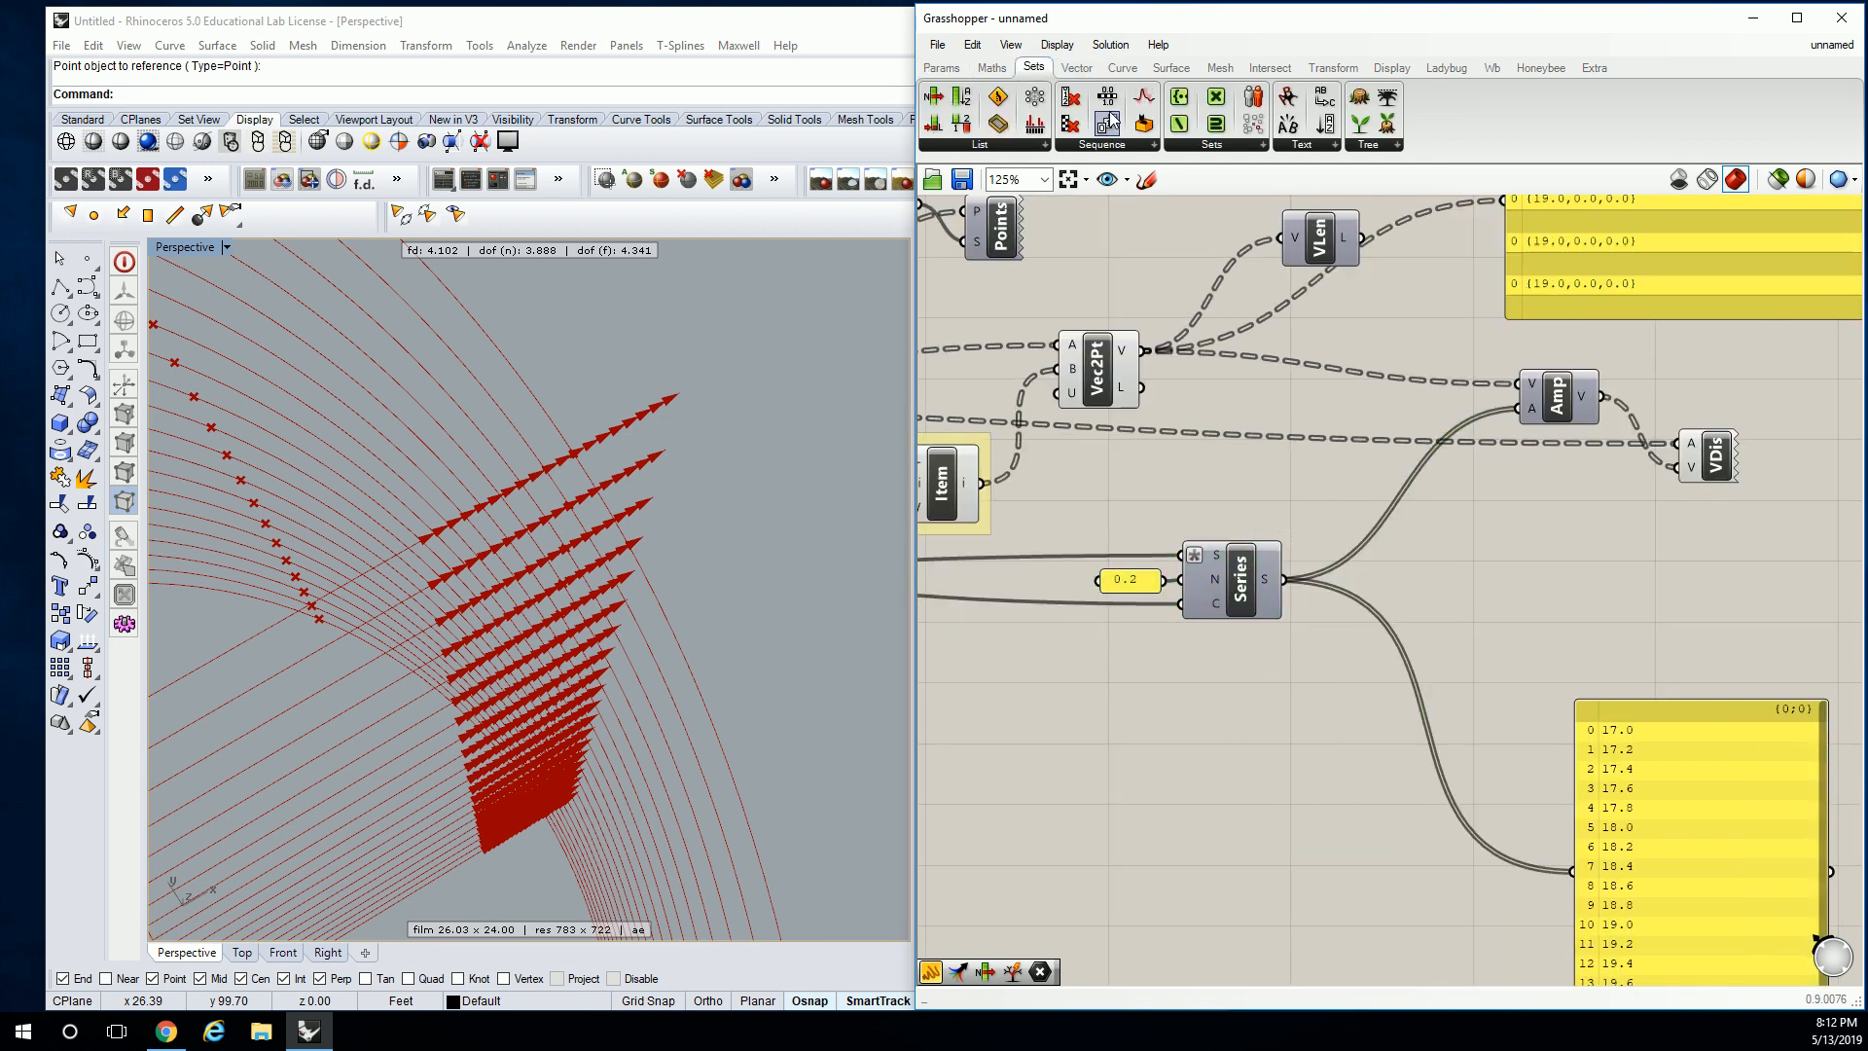
left_click(1148, 147)
left_click(1099, 458)
left_click(1375, 558)
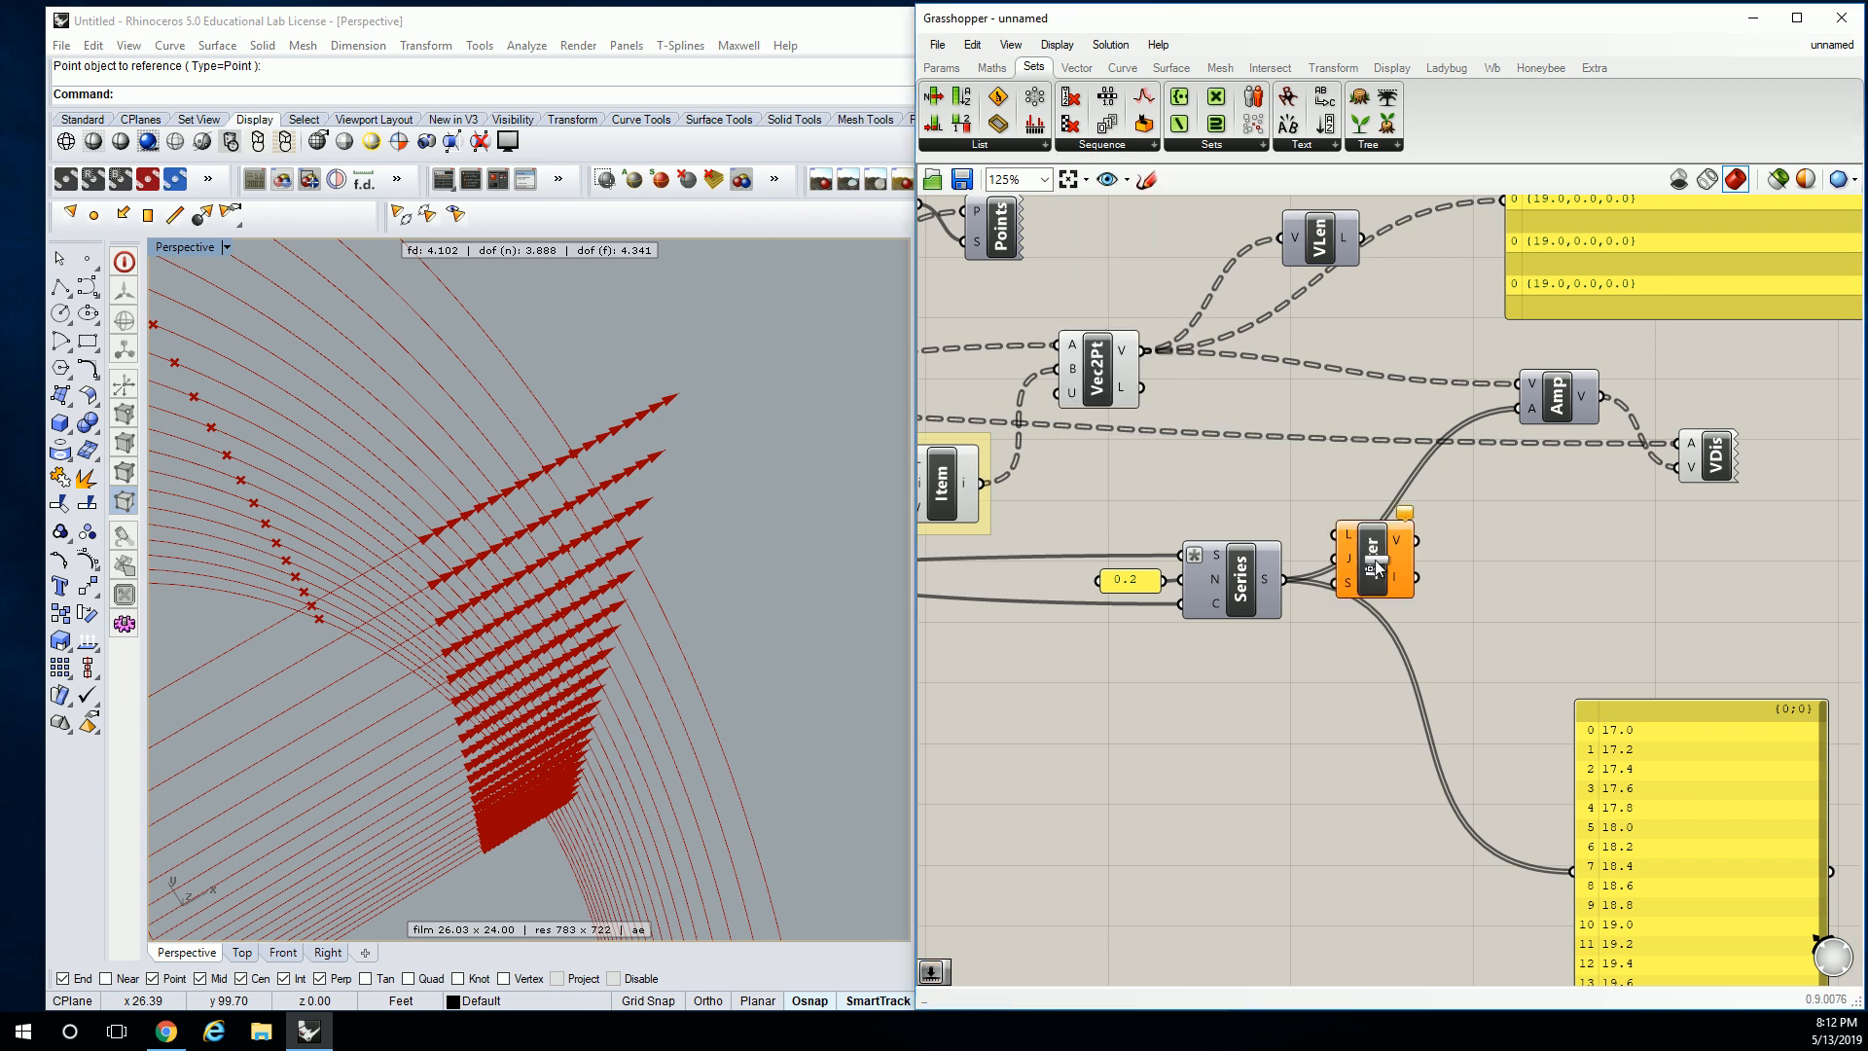
left_click_drag(1284, 580, 1356, 571)
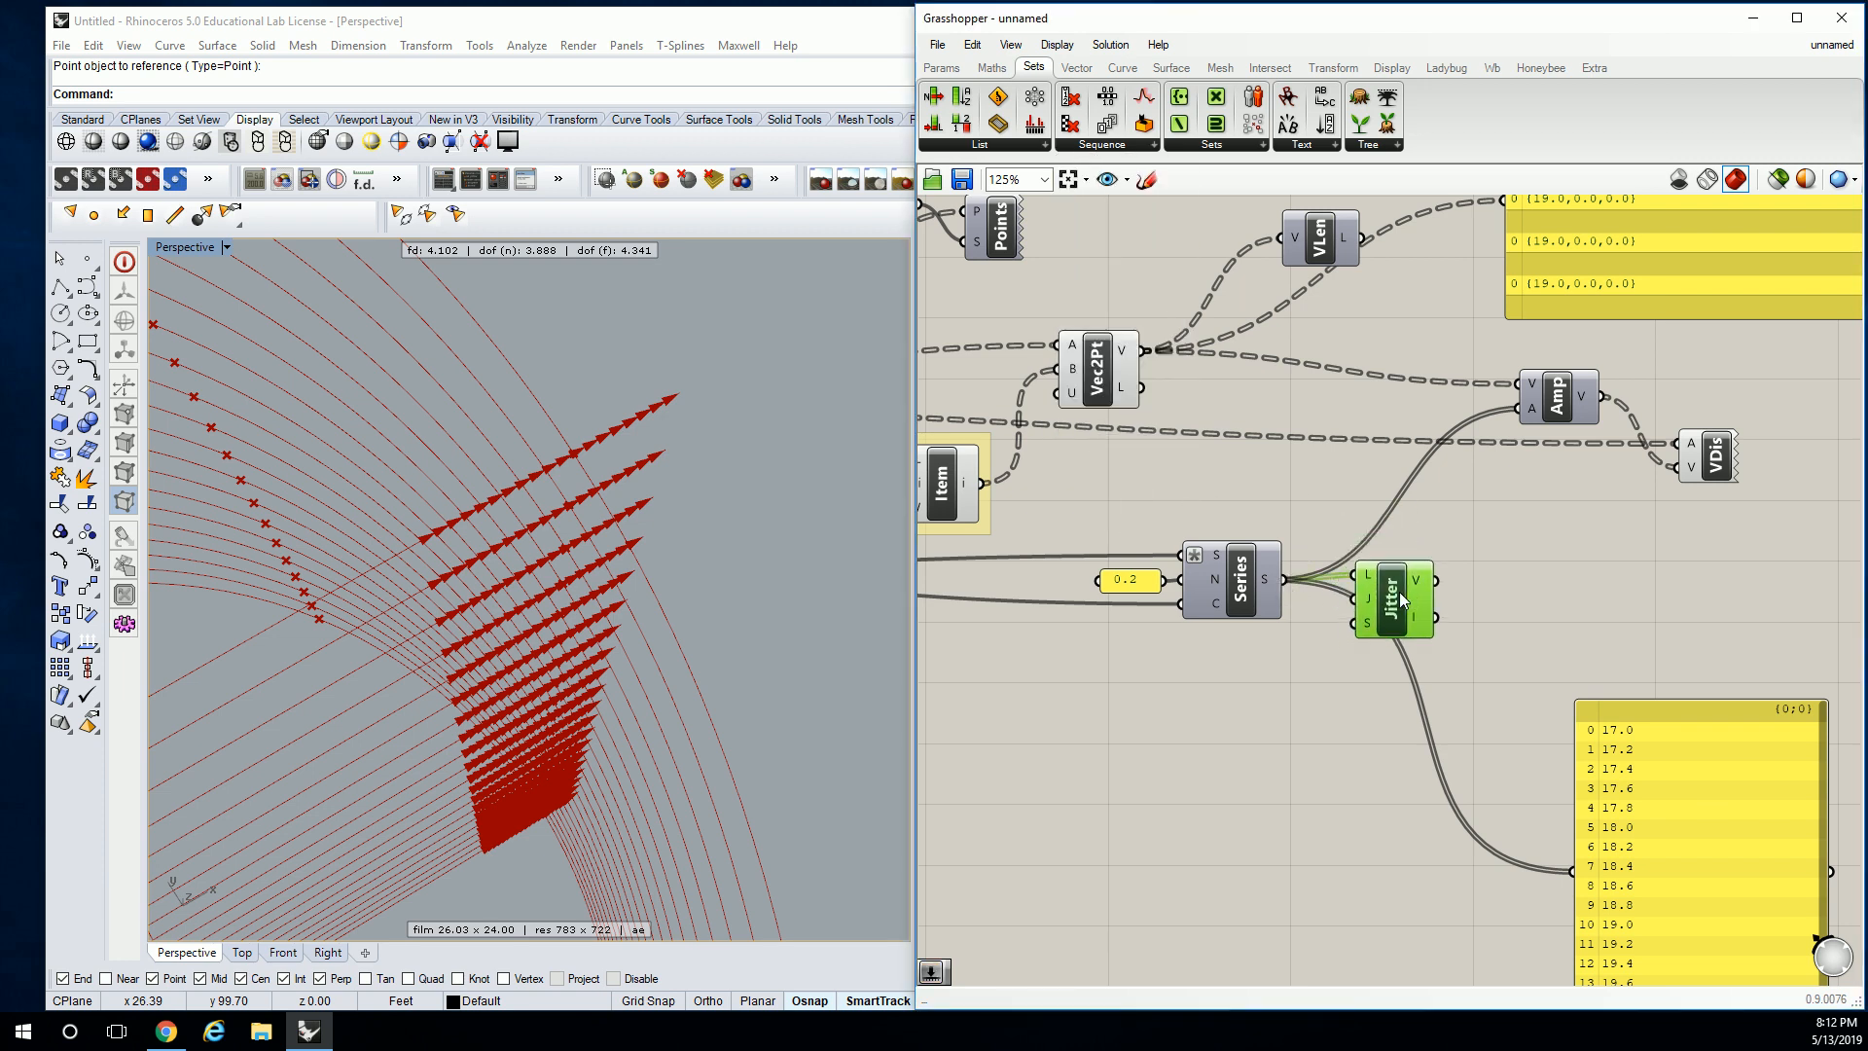
Send Jitter's V output to the panel, listing shuffled values 19.2, 19.4, 18.8, 17.8….
right_click_drag(1440, 590, 1341, 527)
left_click_drag(1327, 519, 1464, 804)
right_click_drag(1536, 777, 1452, 687)
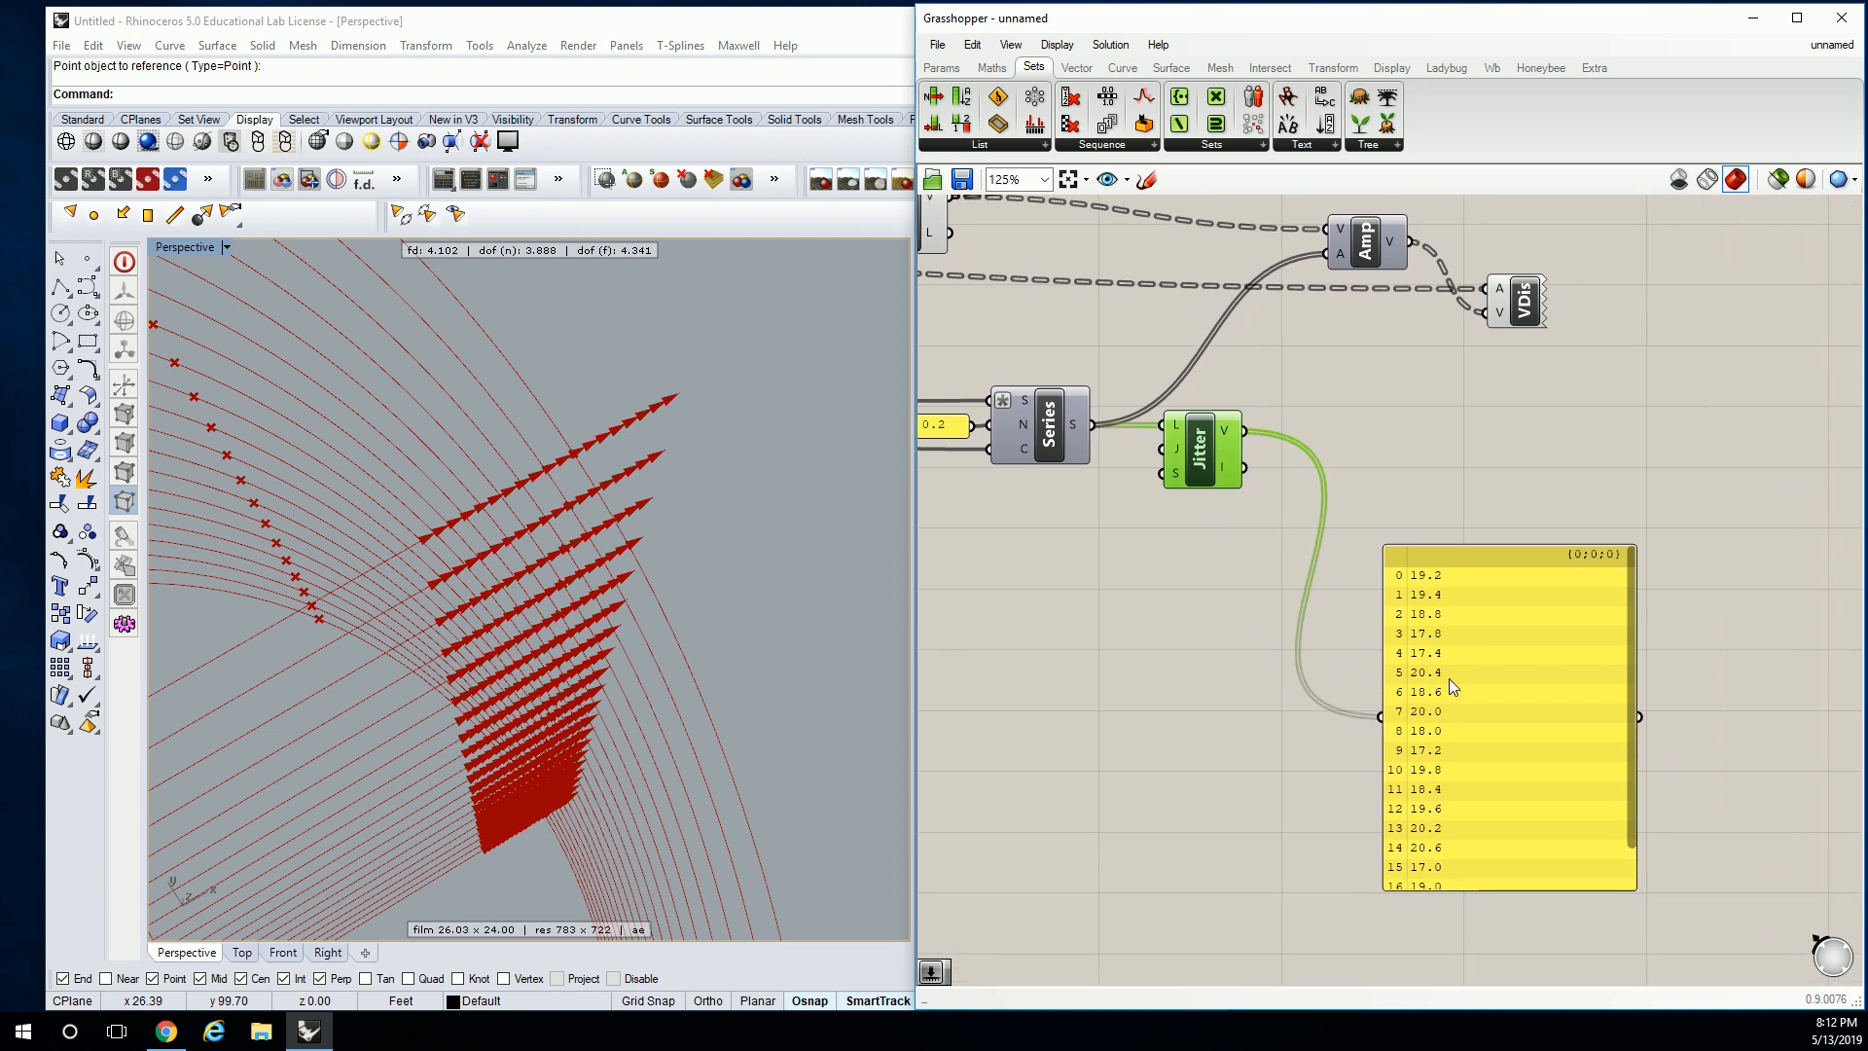
mouse_move(1180, 453)
right_click_drag(1329, 371, 1367, 407)
right_click(1268, 468)
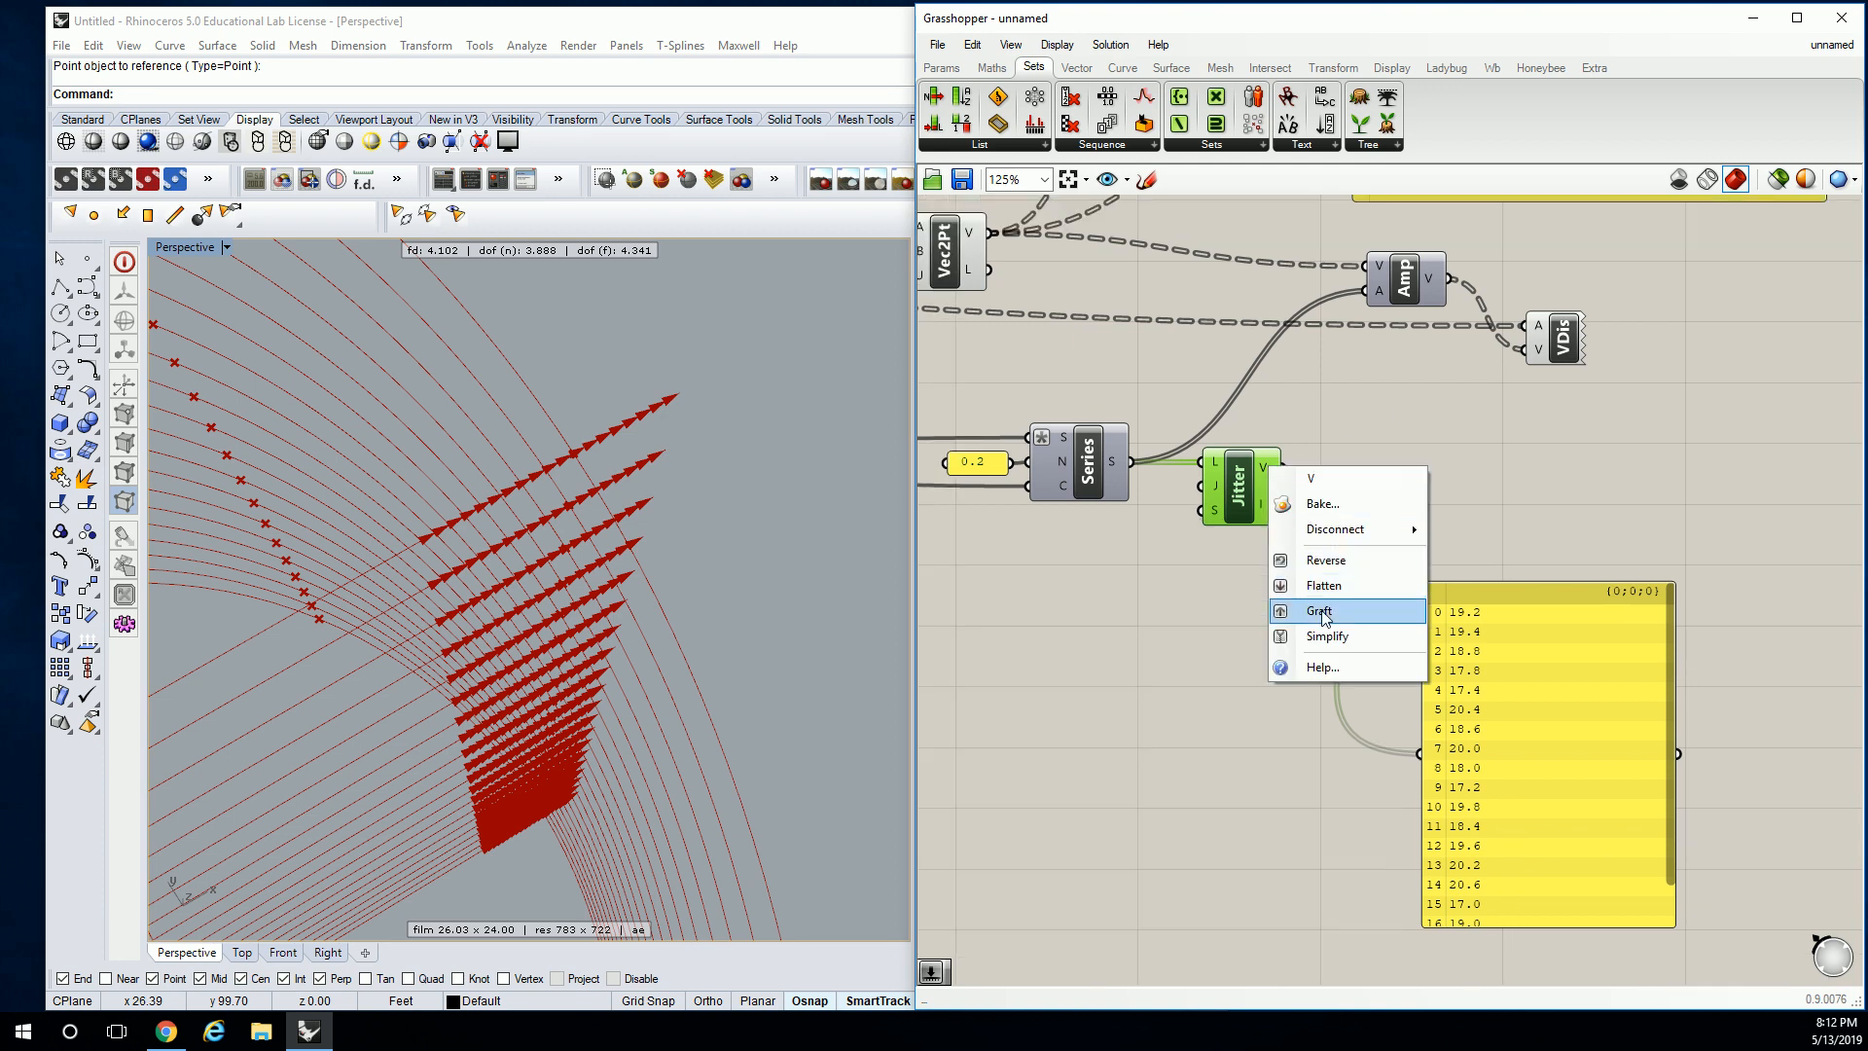
Graft Jitter's V output and wire it into Amp's A input.
left_click(1319, 611)
right_click_drag(1432, 534, 1327, 399)
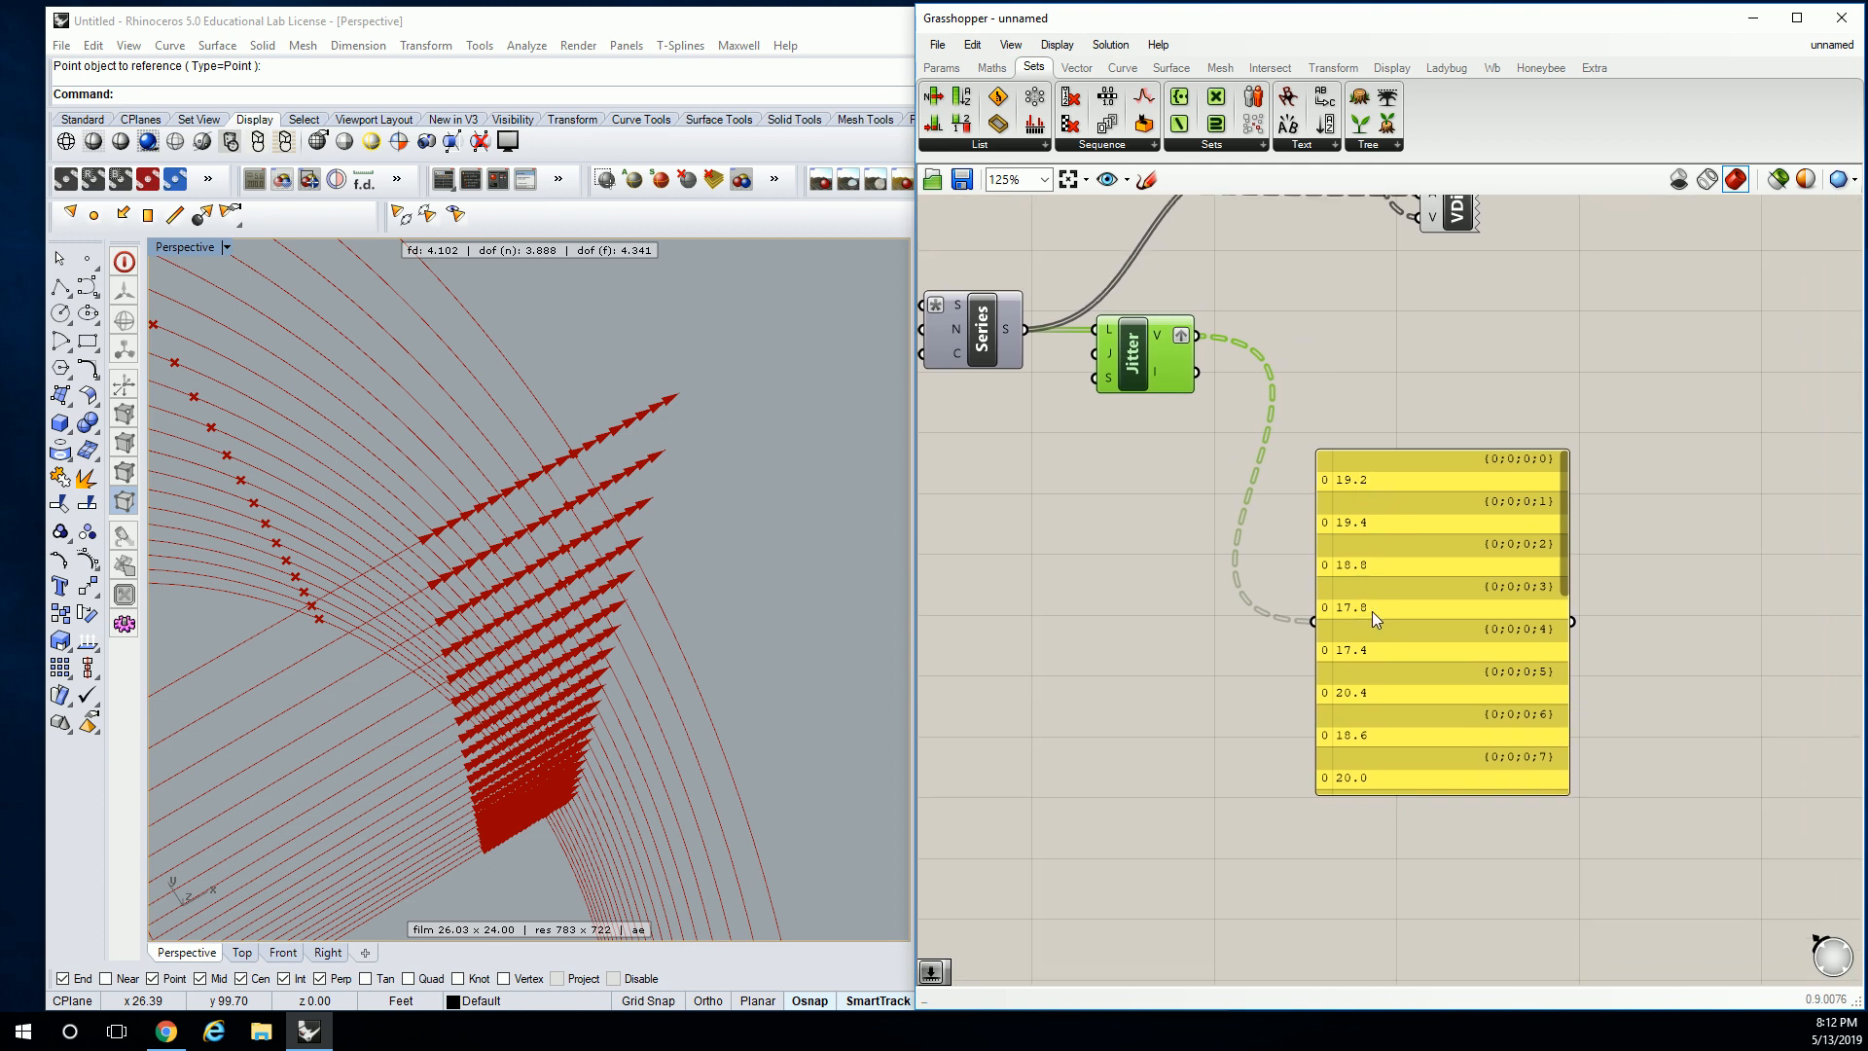
right_click_drag(1322, 429, 1387, 636)
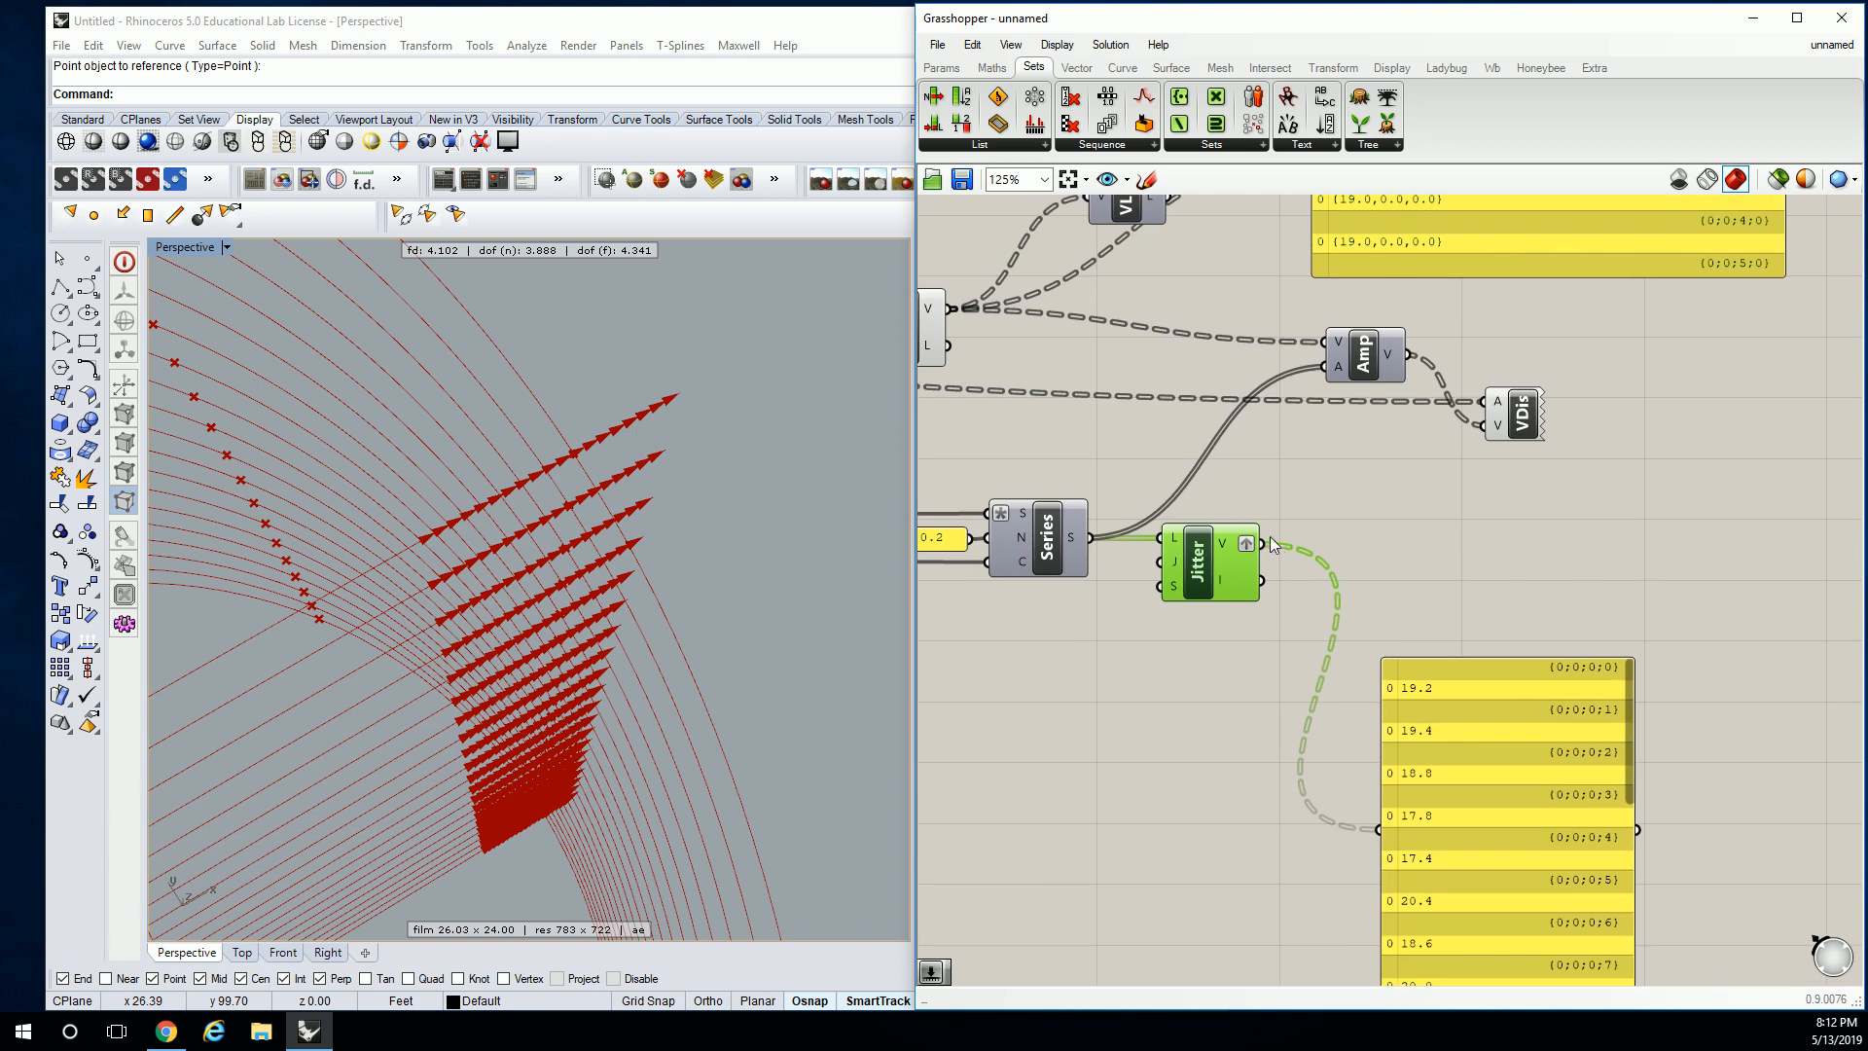
left_click_drag(1263, 539, 1323, 368)
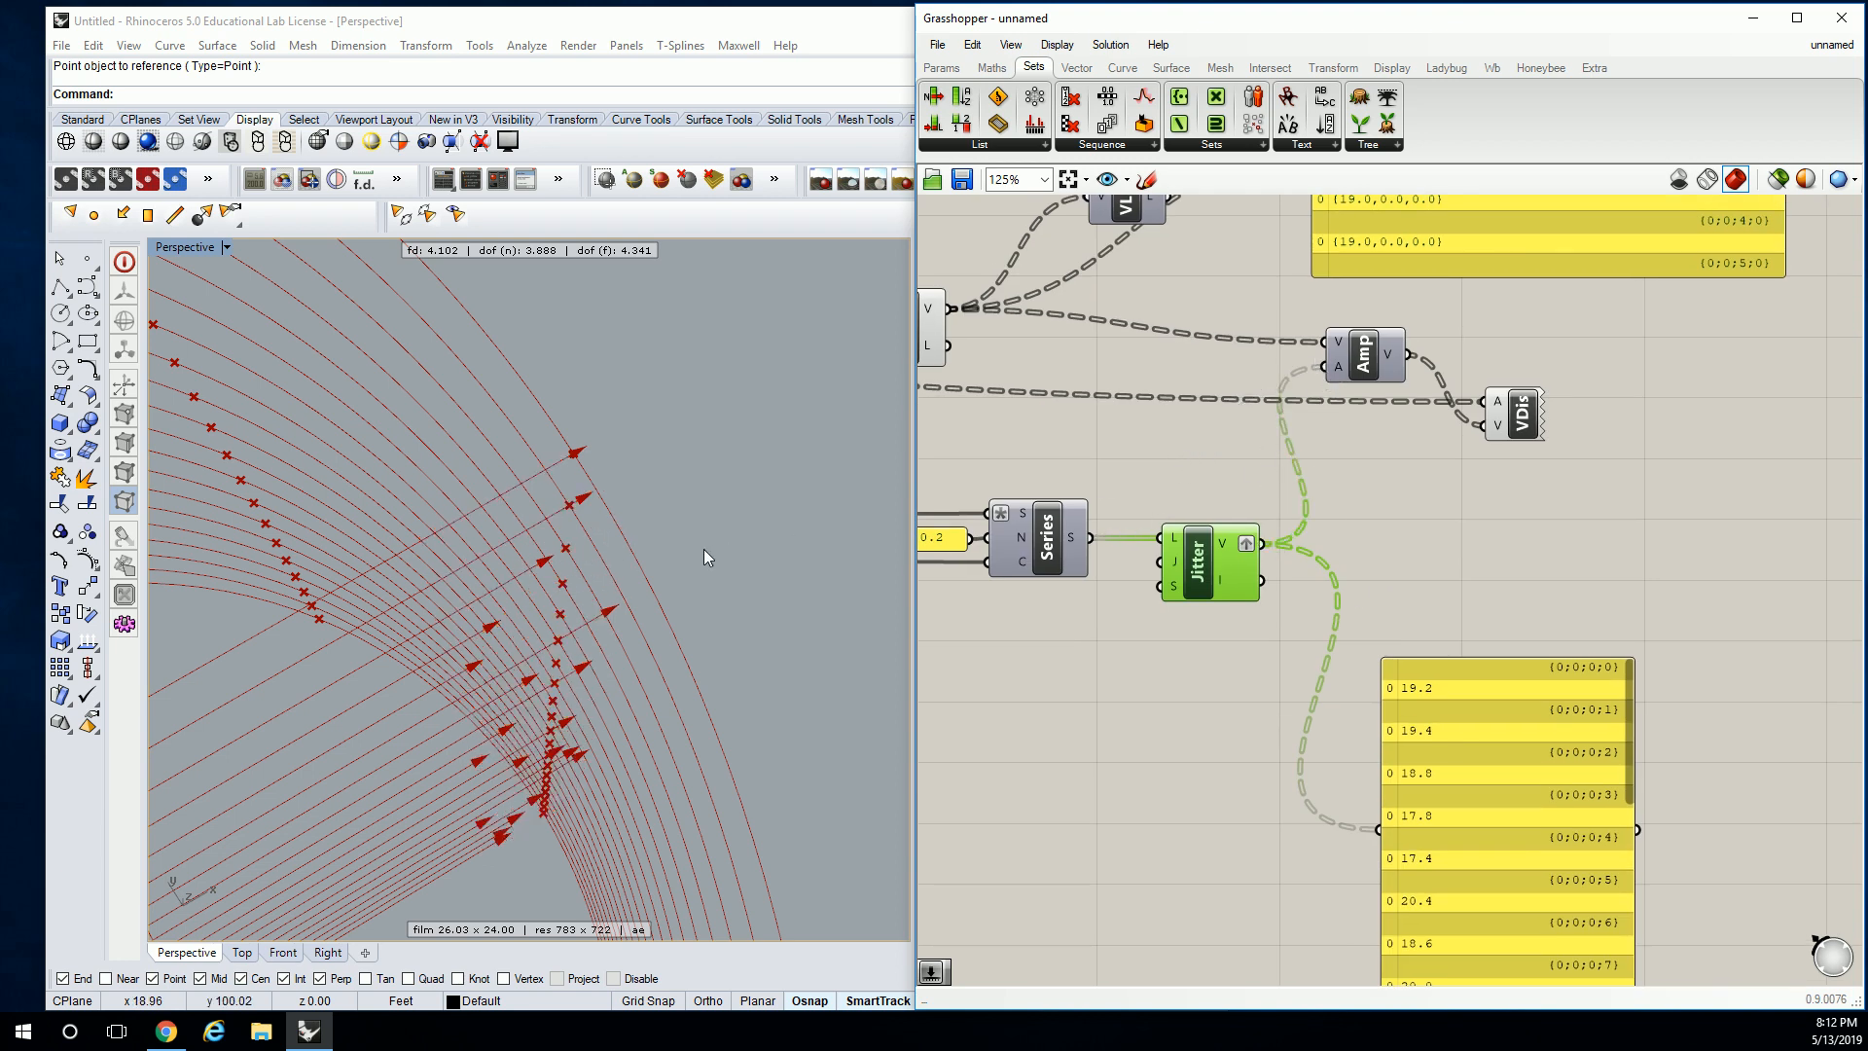
Orbit the Rhino view to inspect the scattered arrows and compare with the Chrome reference.
scroll(708, 547, "down", 3)
right_click_drag(686, 547, 557, 617)
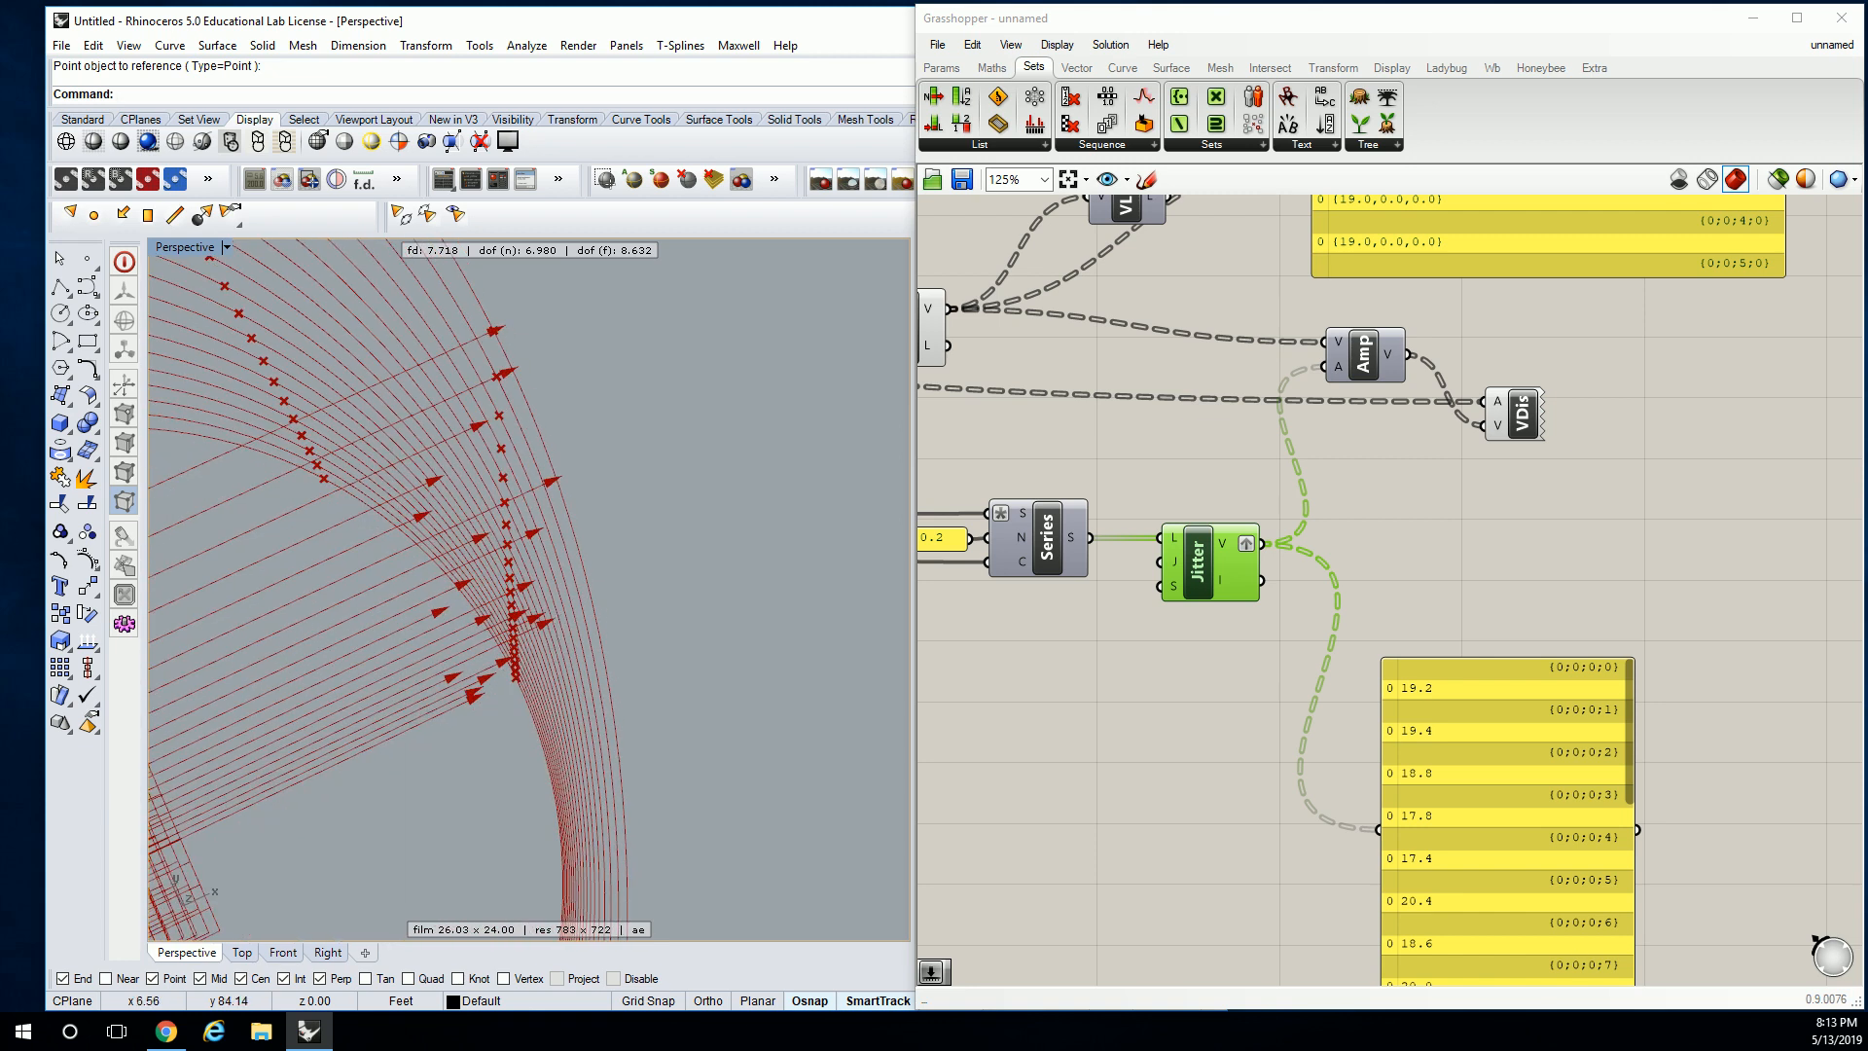
key("alt+Tab")
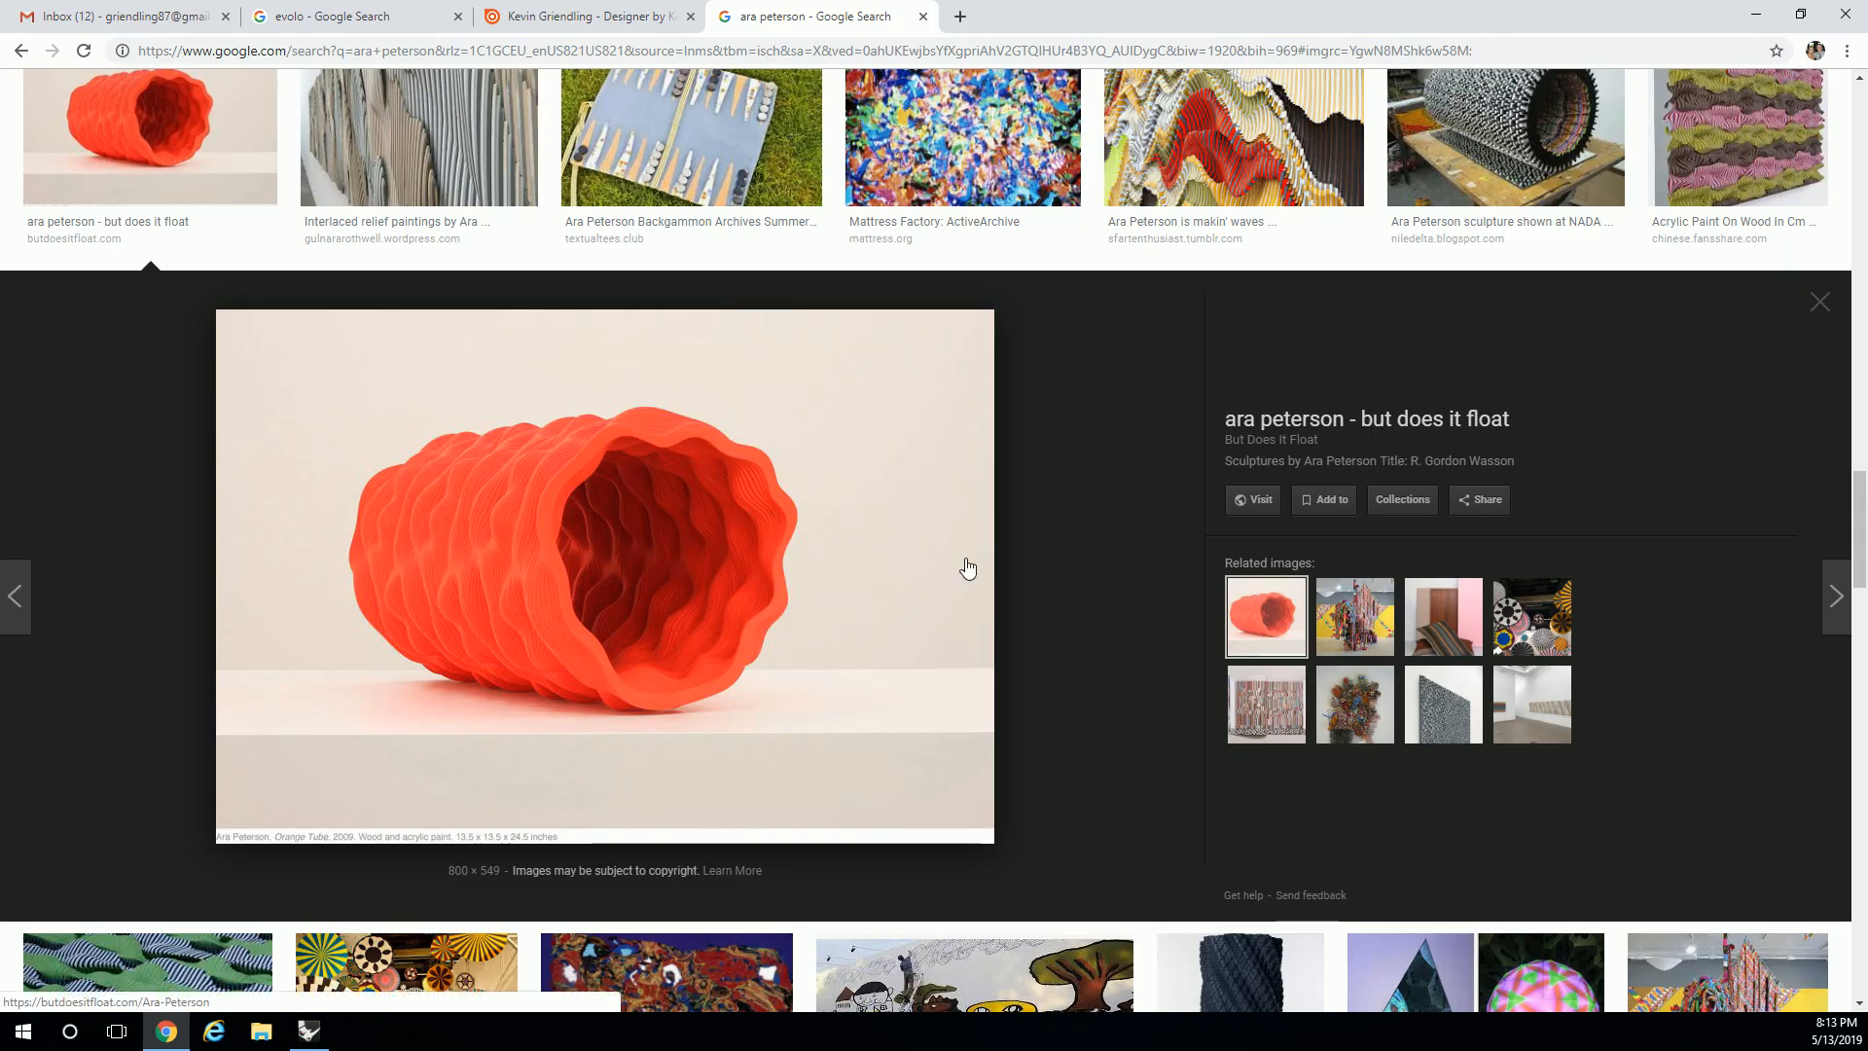
left_click(1756, 15)
left_click(1135, 452)
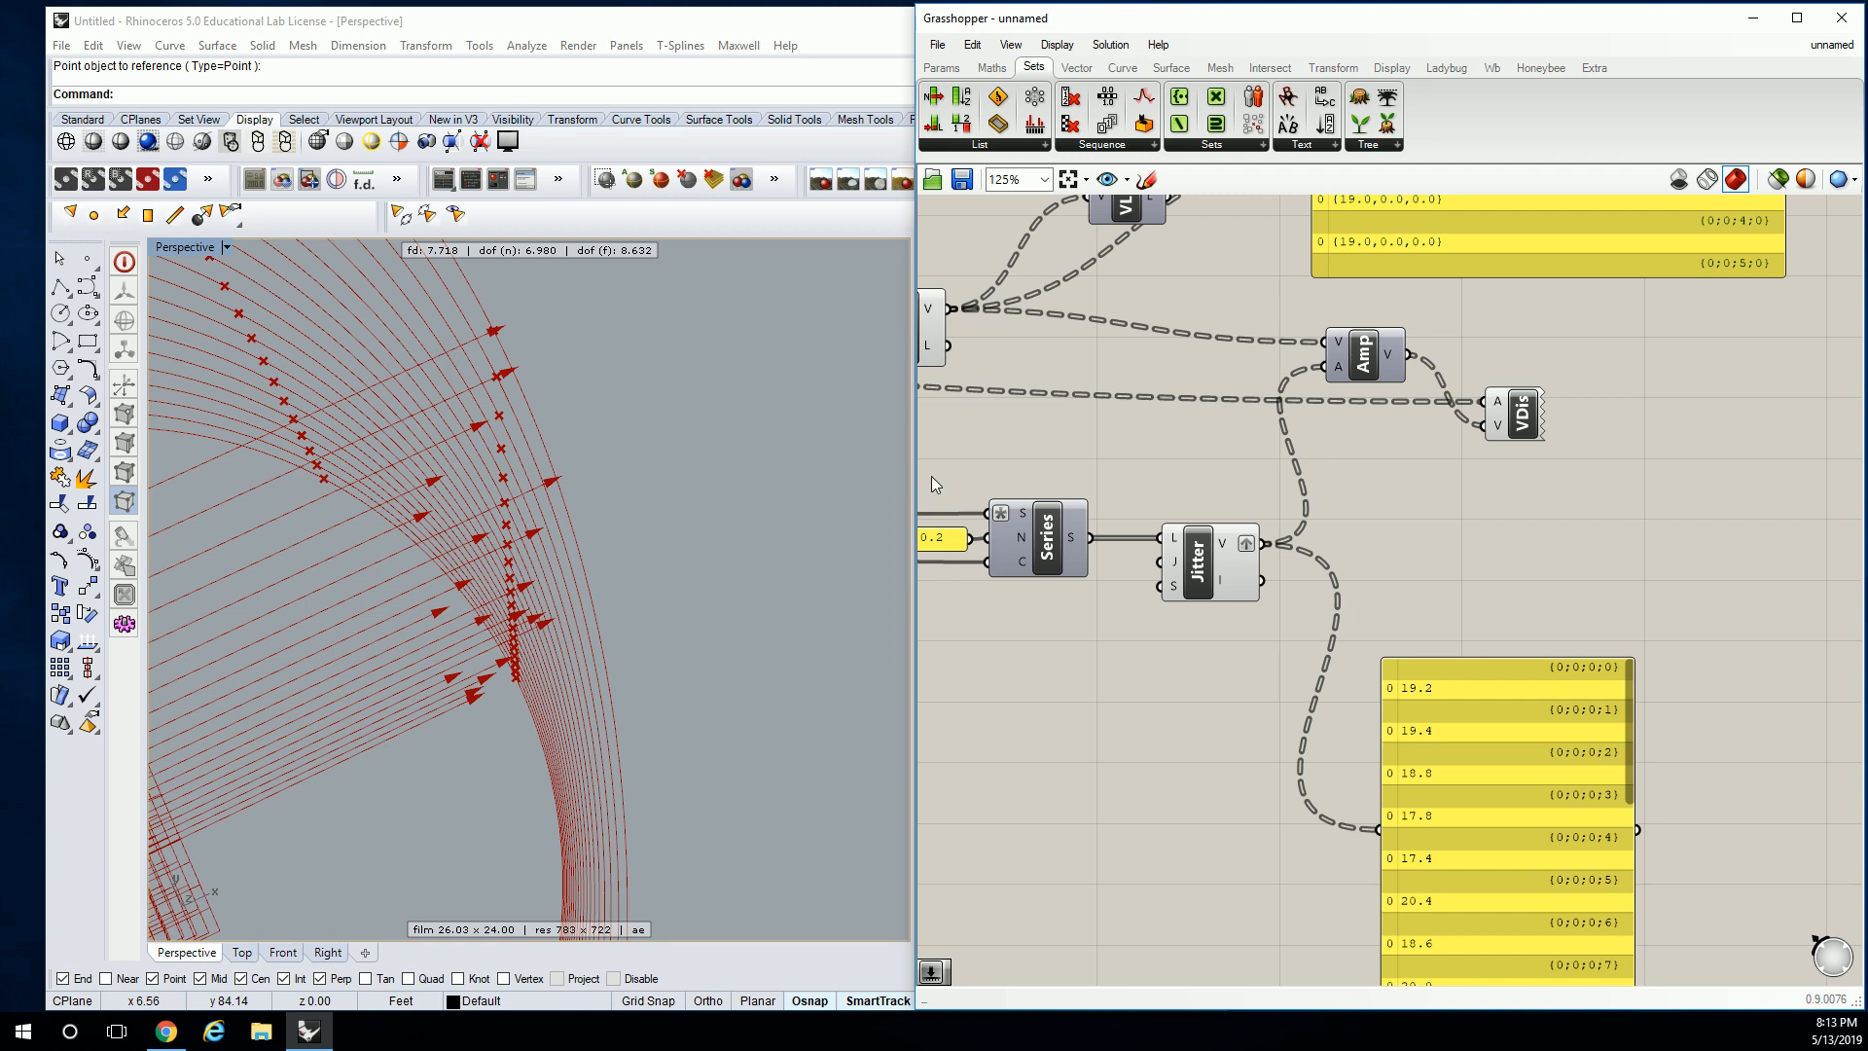
Frame the ring in the Rhino viewport from a low side angle.
left_click(597, 382)
scroll(597, 381, "down", 15)
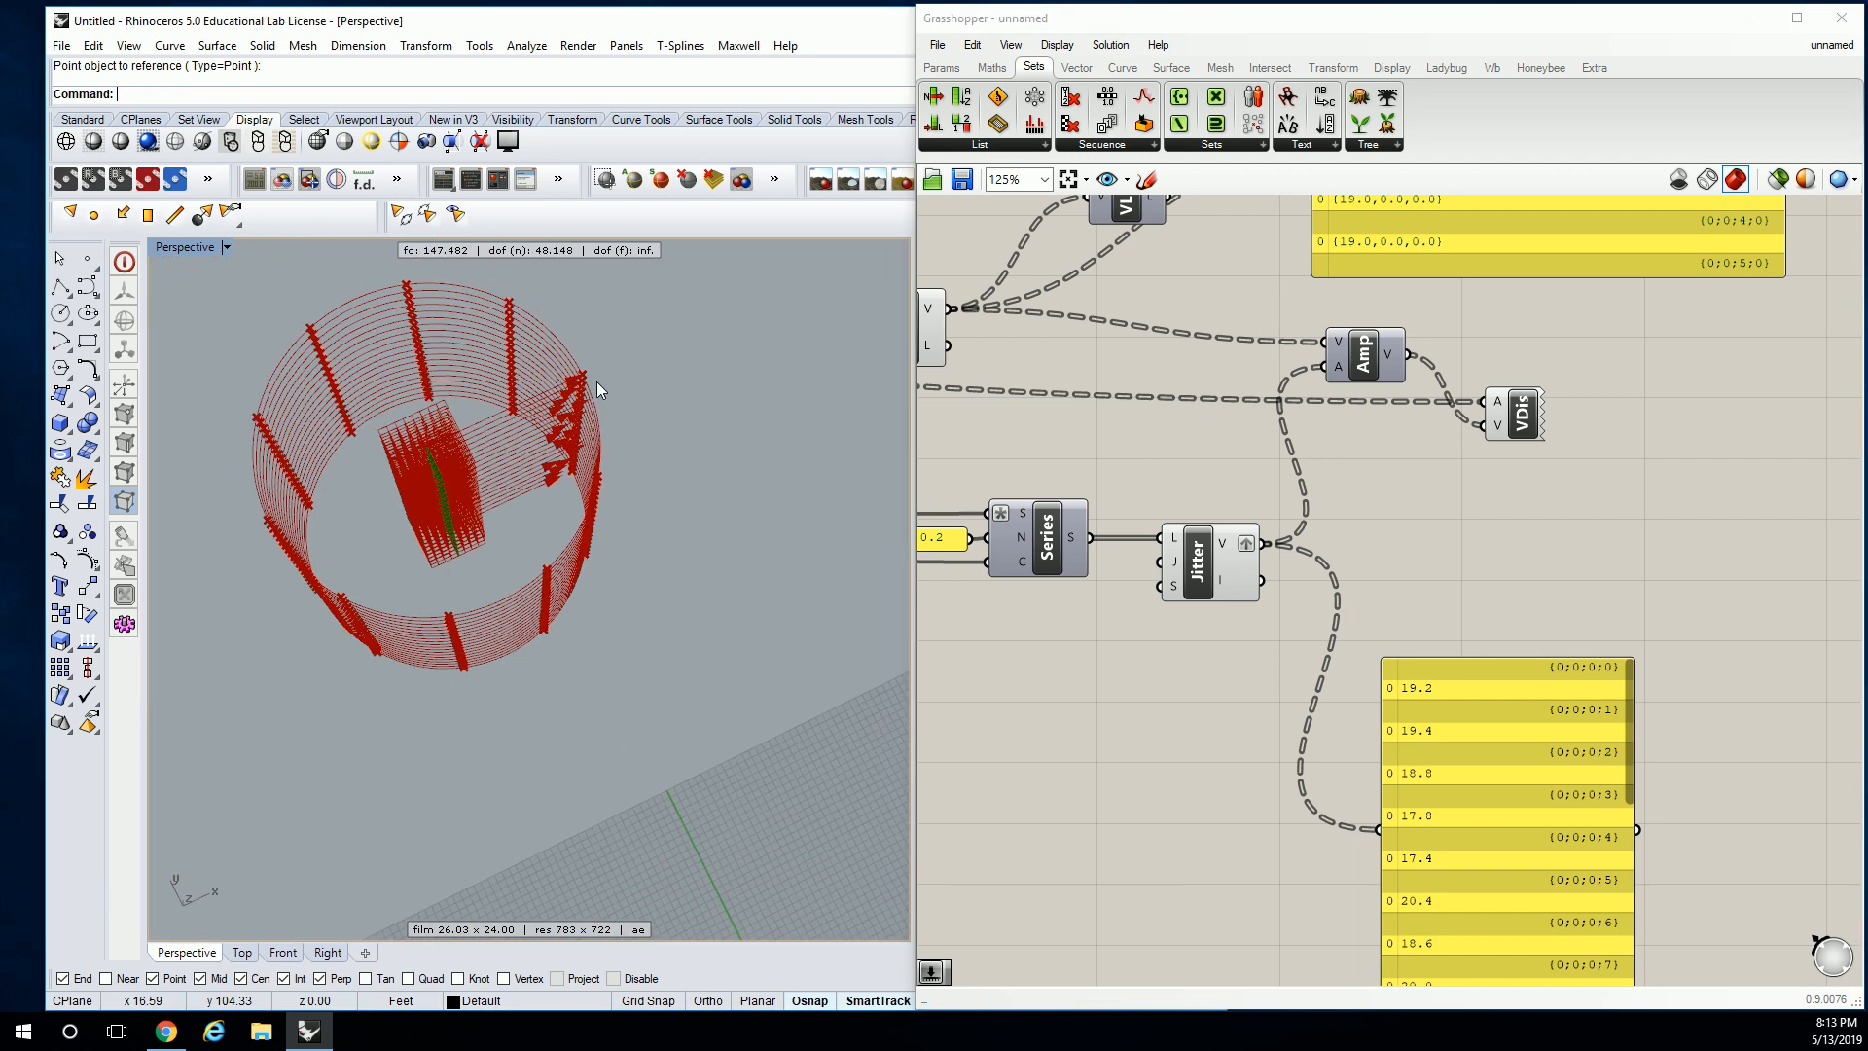
right_click_drag(651, 378, 742, 440, "shift")
right_click_drag(584, 418, 611, 539)
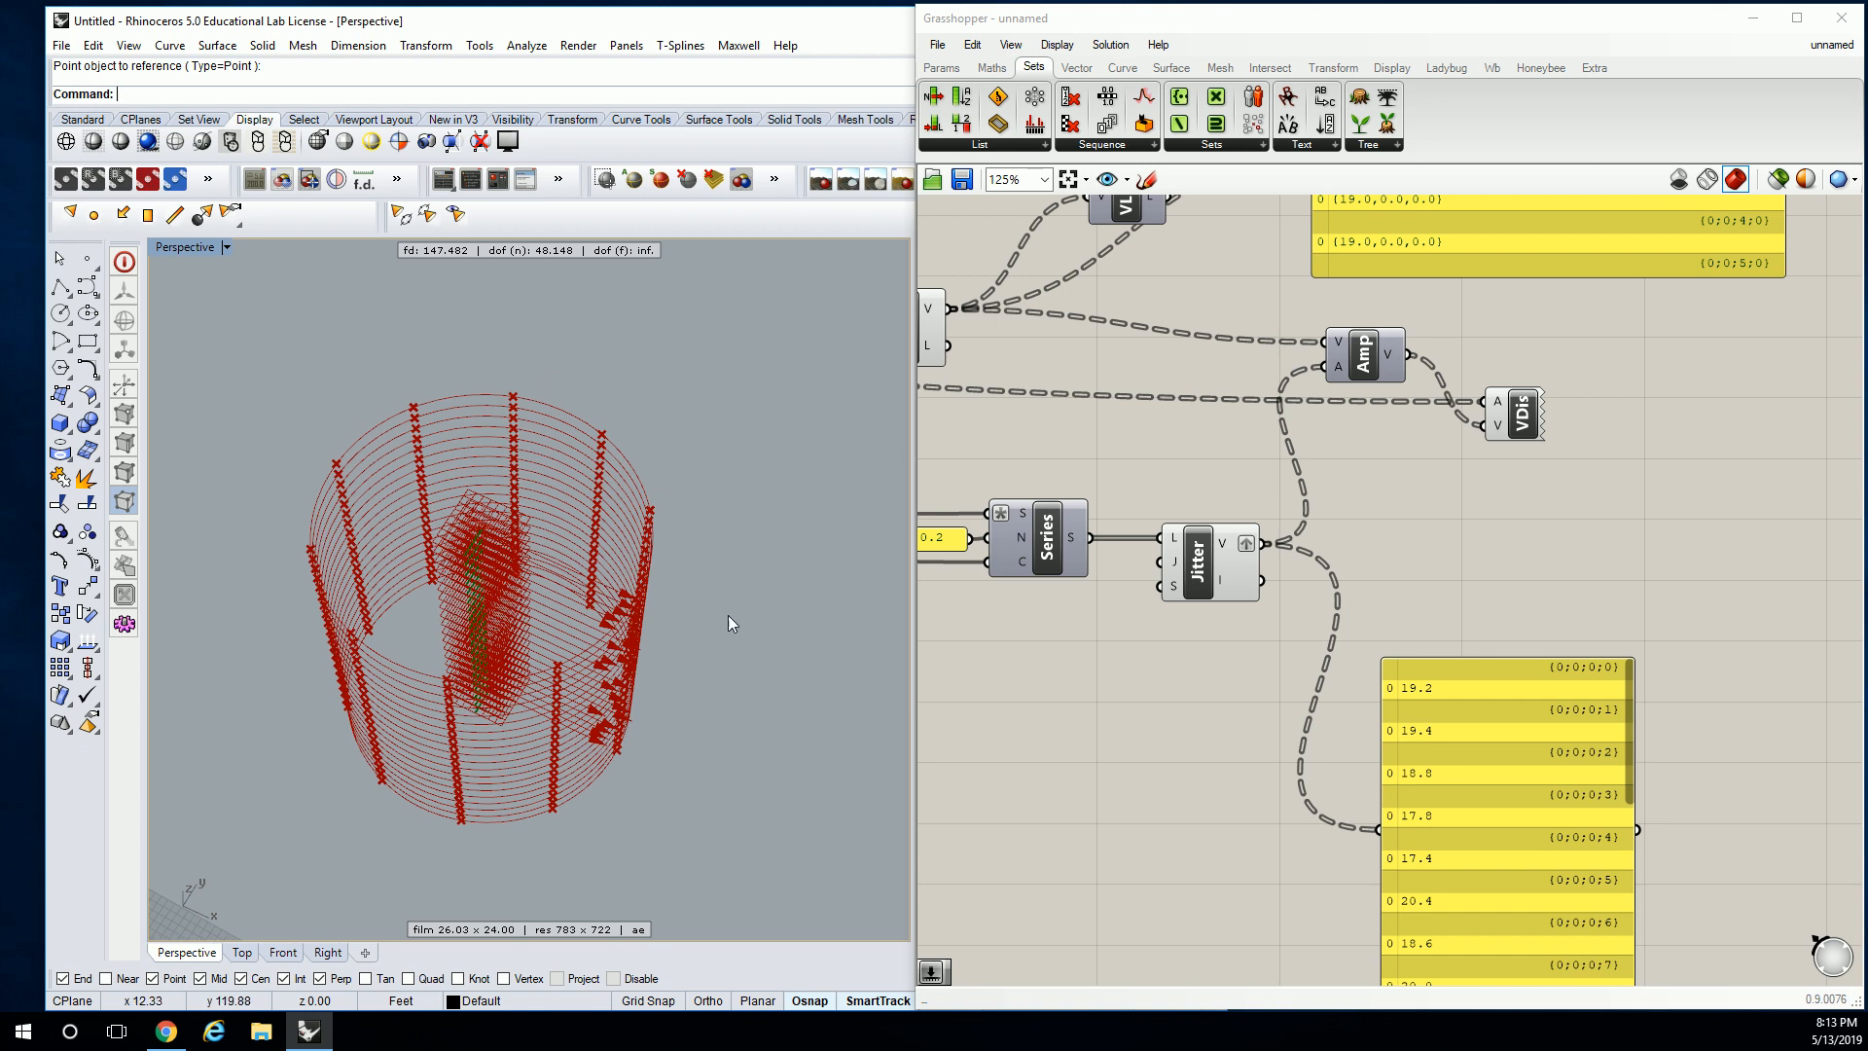
Delete the two yellow value-readout panels from the definition.
left_click(1233, 446)
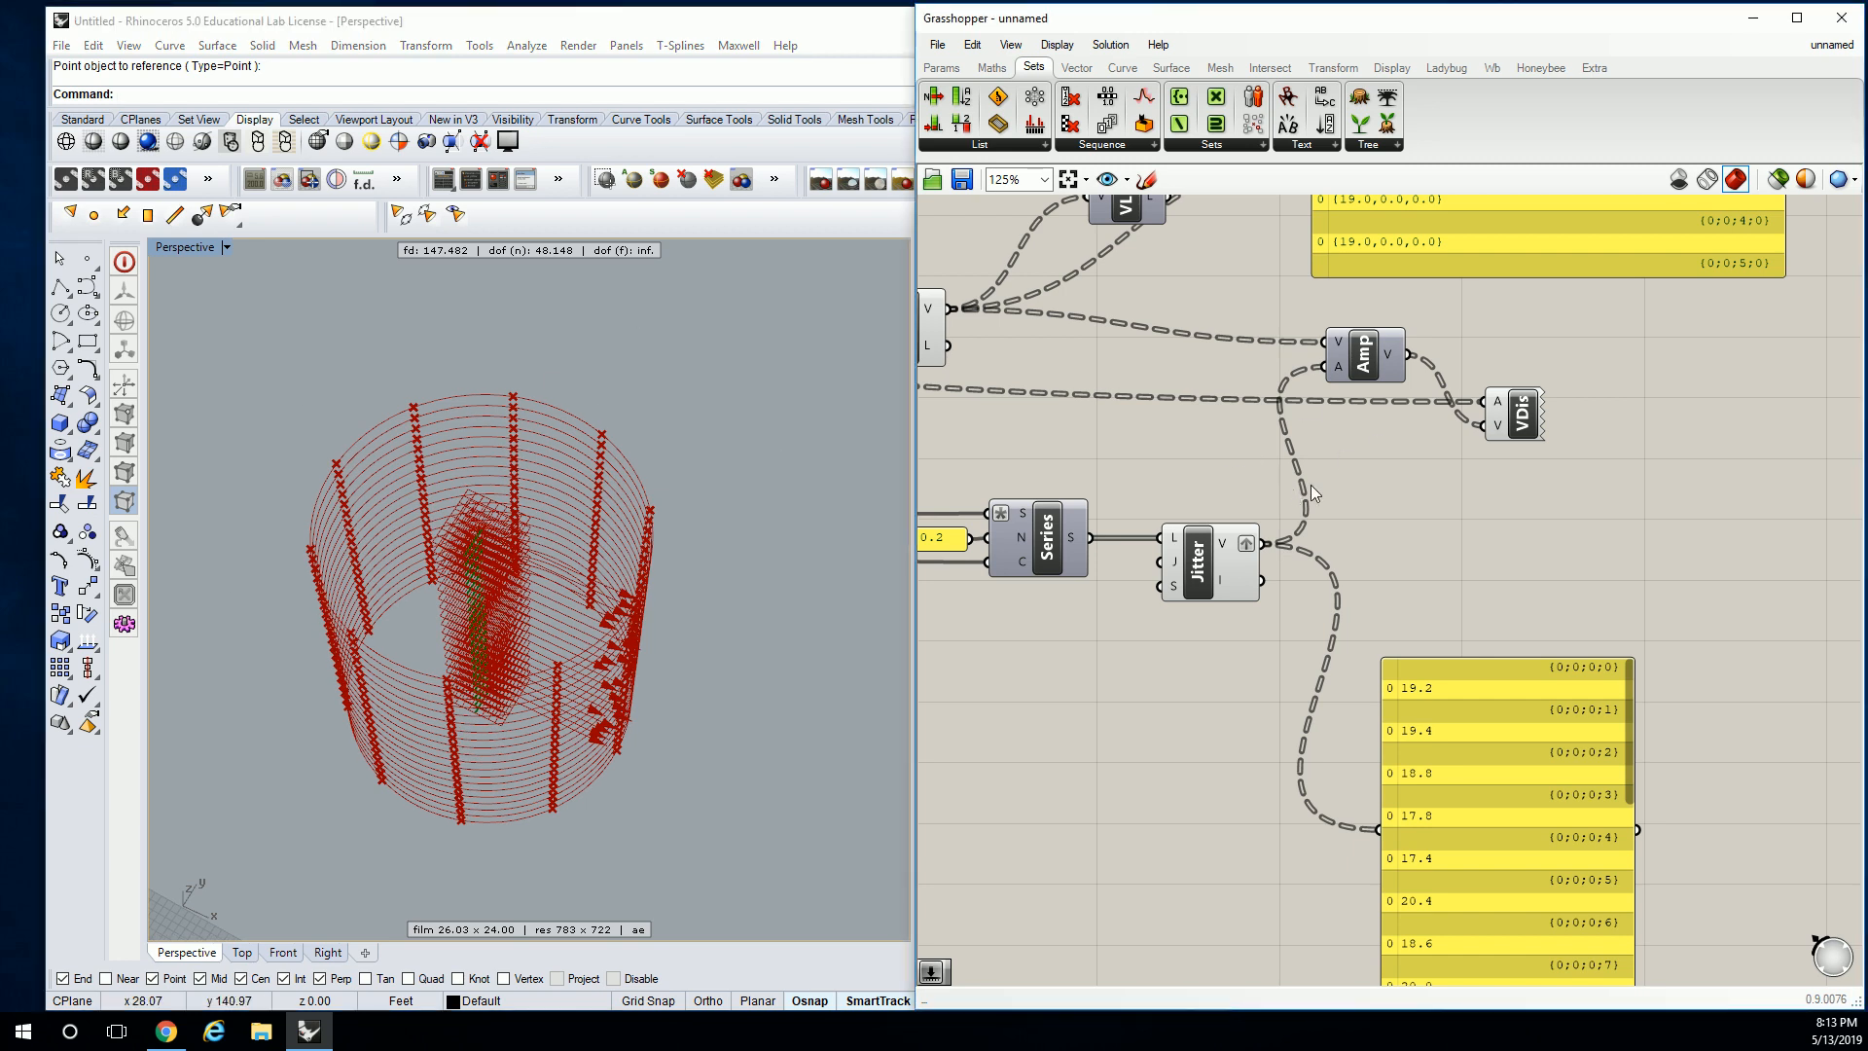
scroll(1292, 487, "down", 3)
left_click(1561, 383)
key("Delete")
left_click(1509, 655)
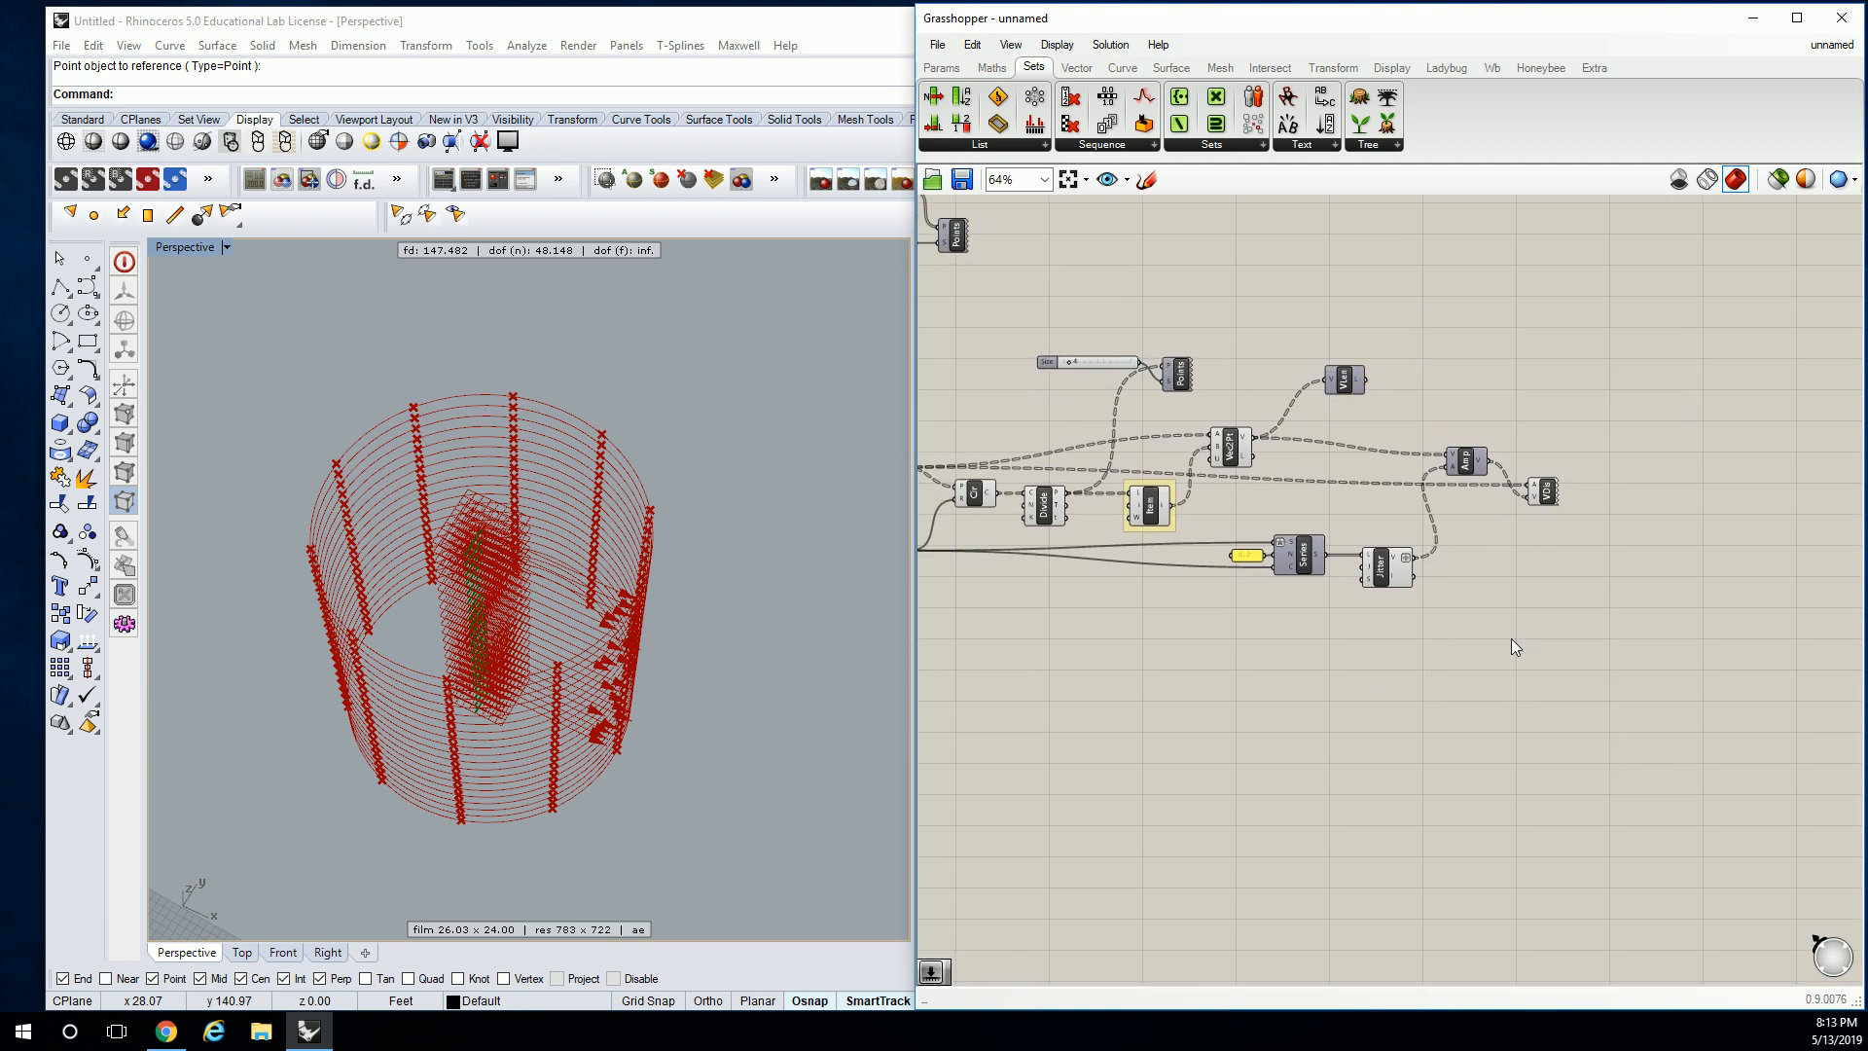
key("Delete")
scroll(1596, 510, "up", 3)
Check Amp's output and toggle VDis to preview its arrows in Rhino.
left_click(1652, 501)
right_click_drag(1577, 462, 1560, 399)
left_click(1669, 449)
left_click(1736, 454)
scroll(1654, 401, "up", 2)
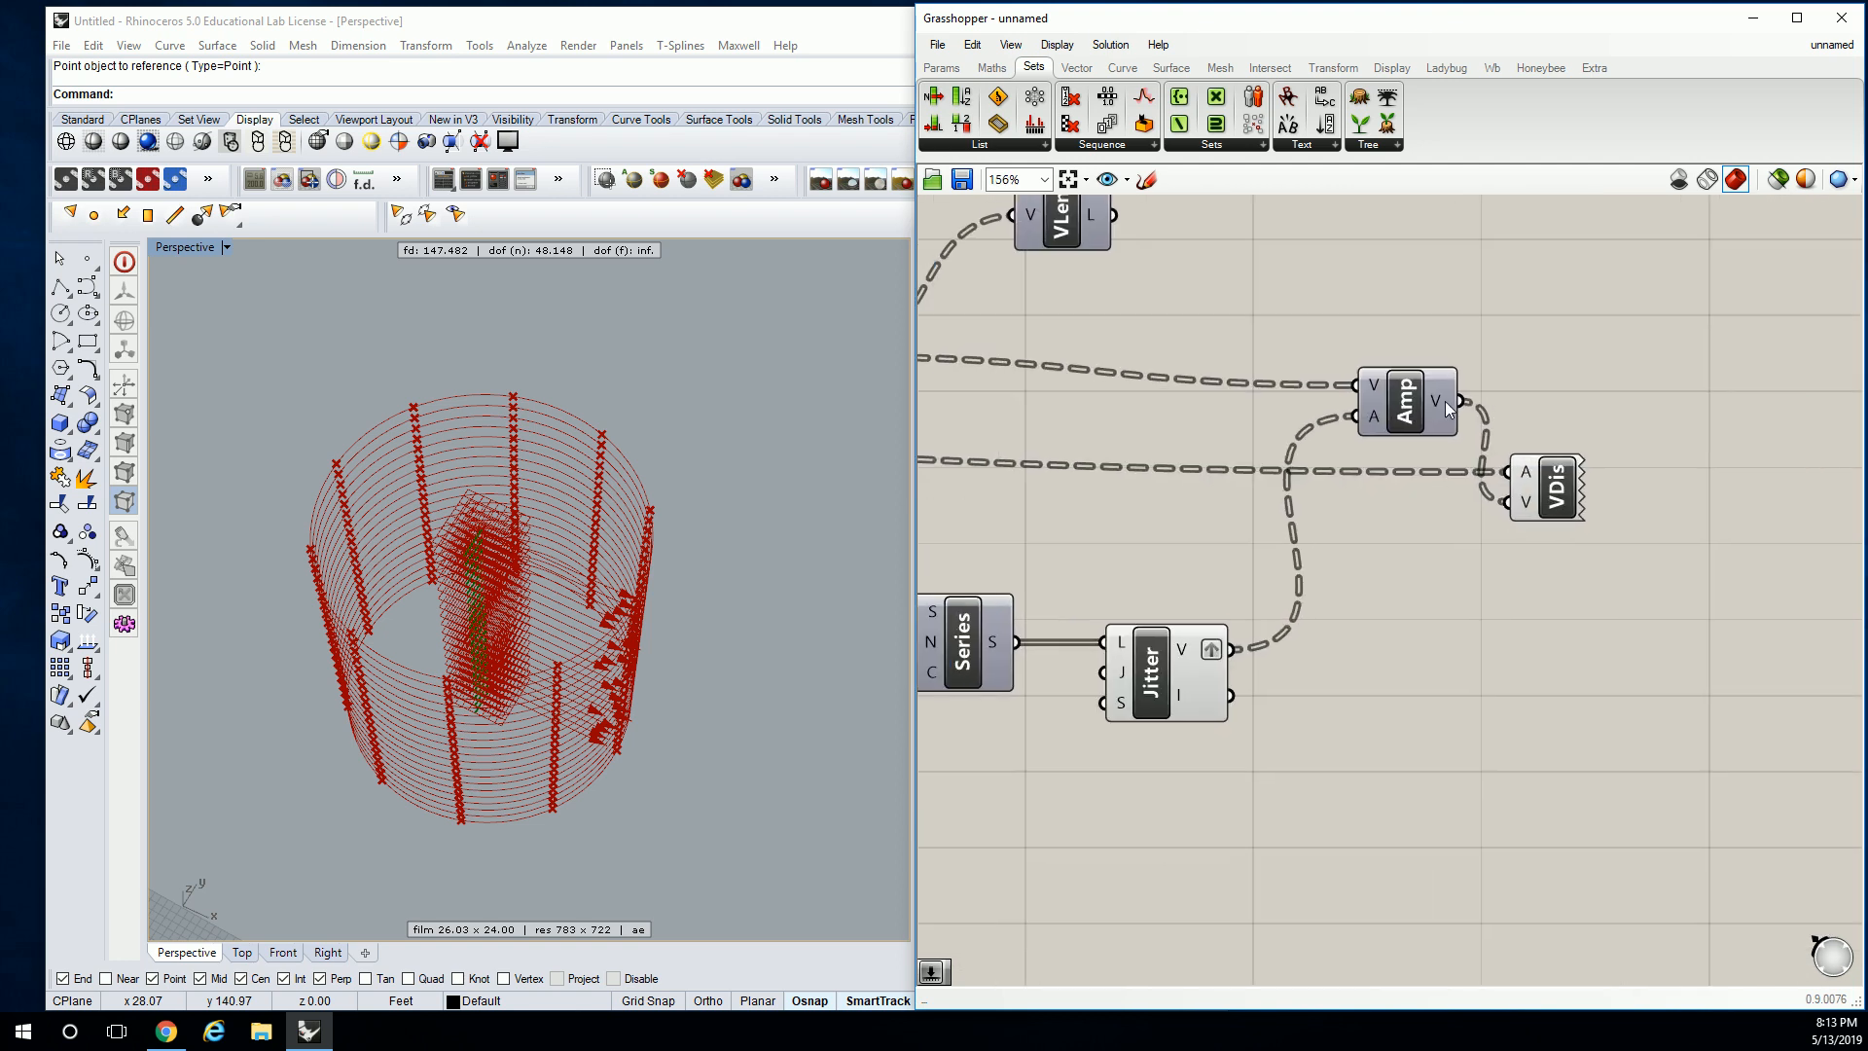
mouse_move(1440, 407)
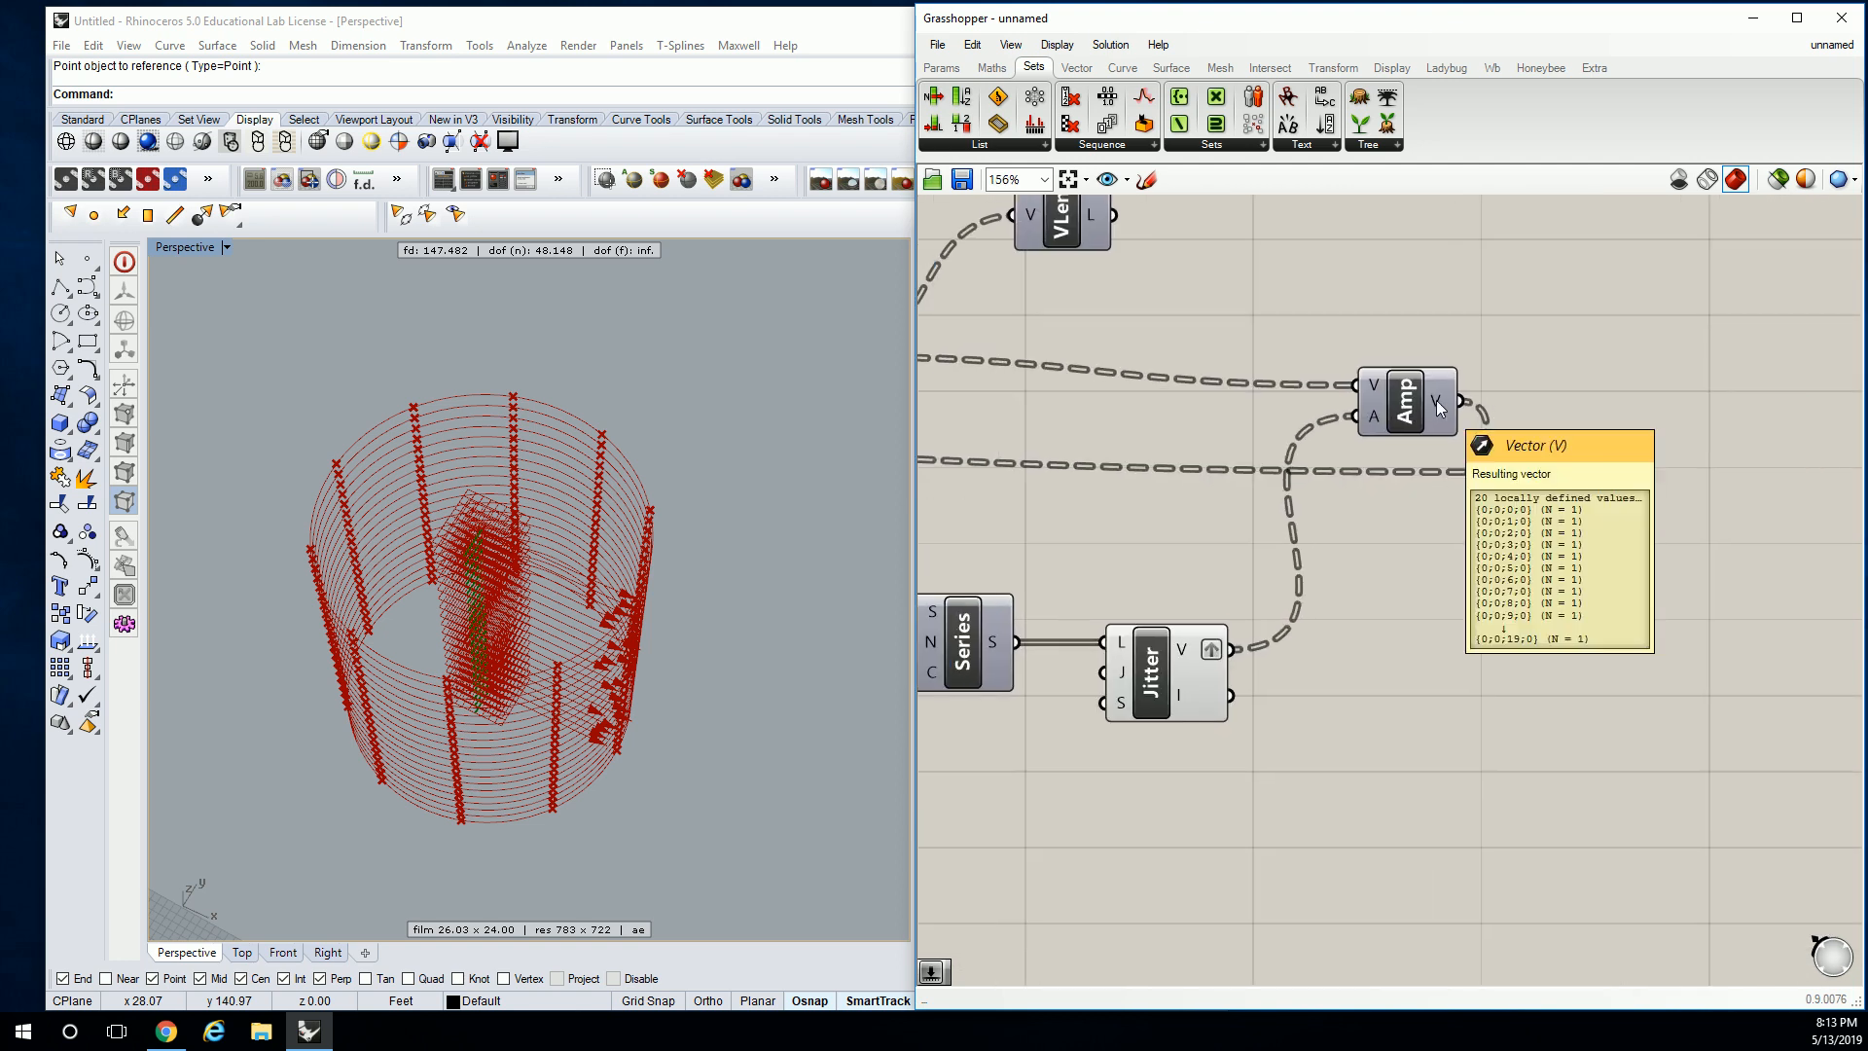
right_click_drag(1440, 407, 1480, 432)
left_click(1600, 526)
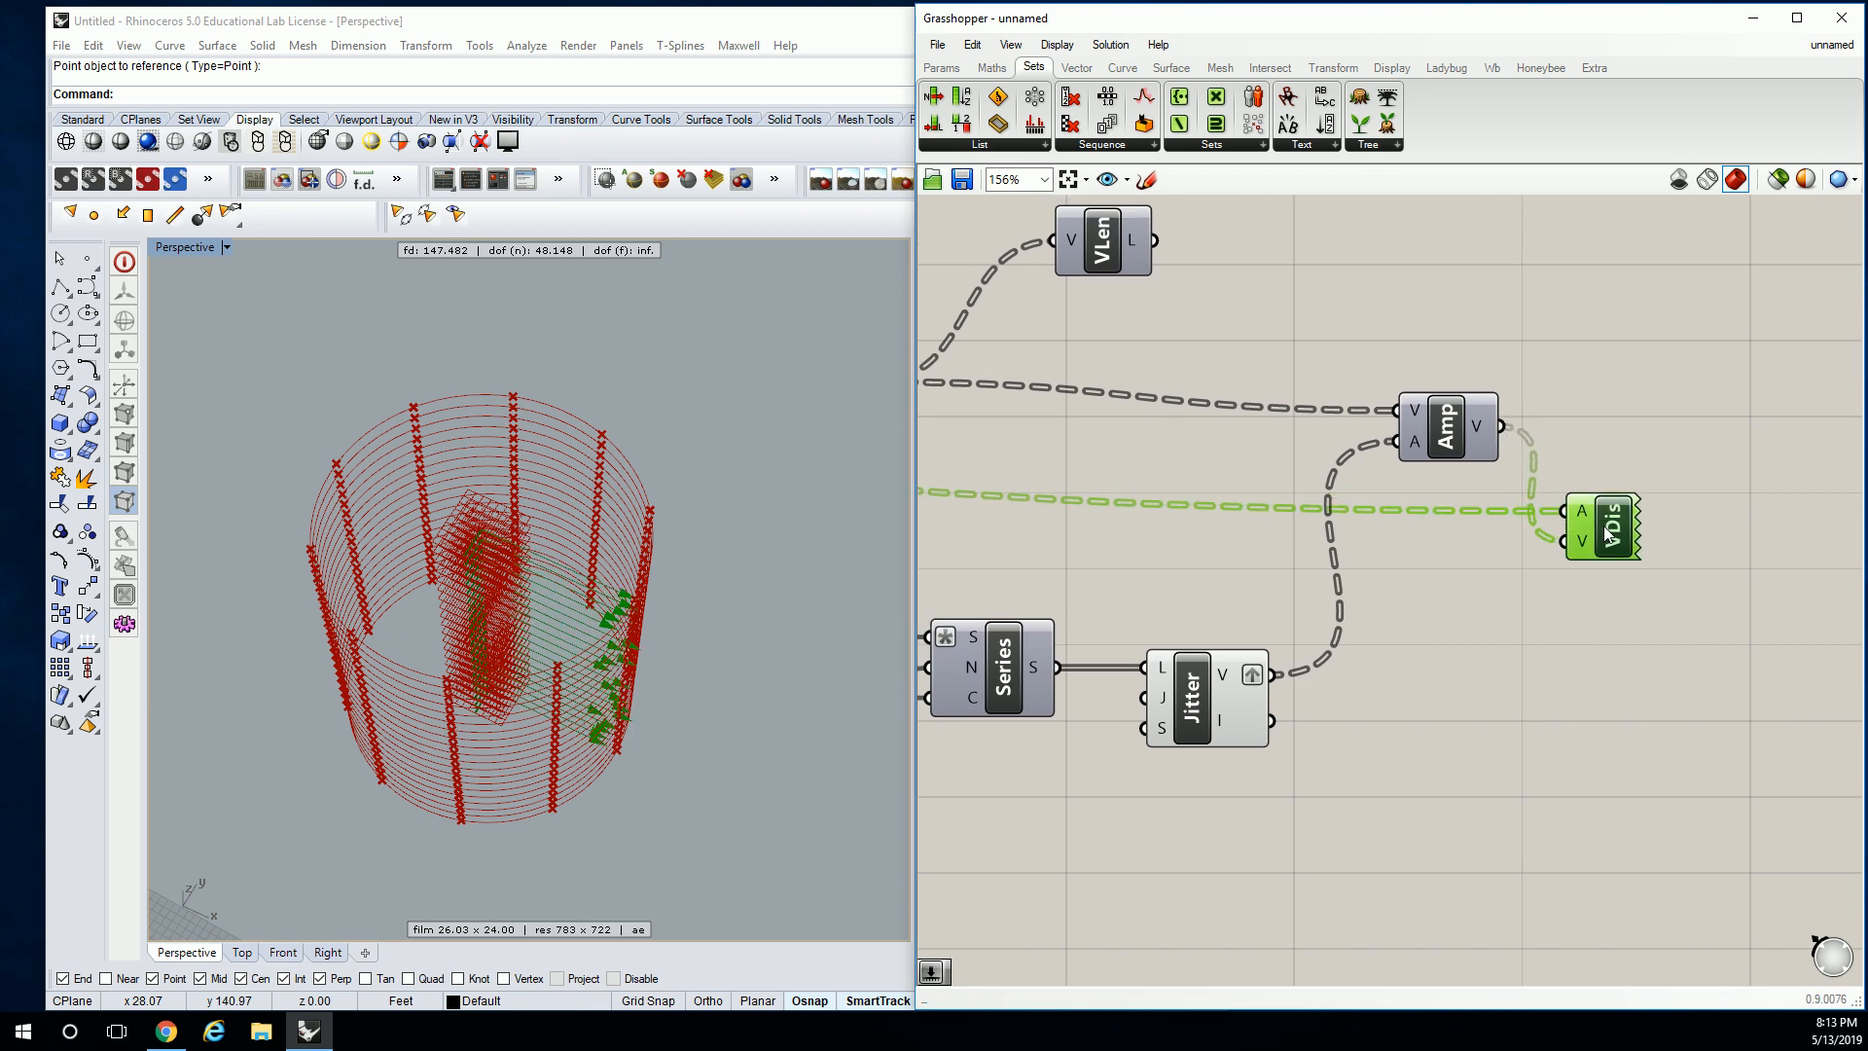
right_click_drag(712, 617, 672, 583)
left_click(1572, 388)
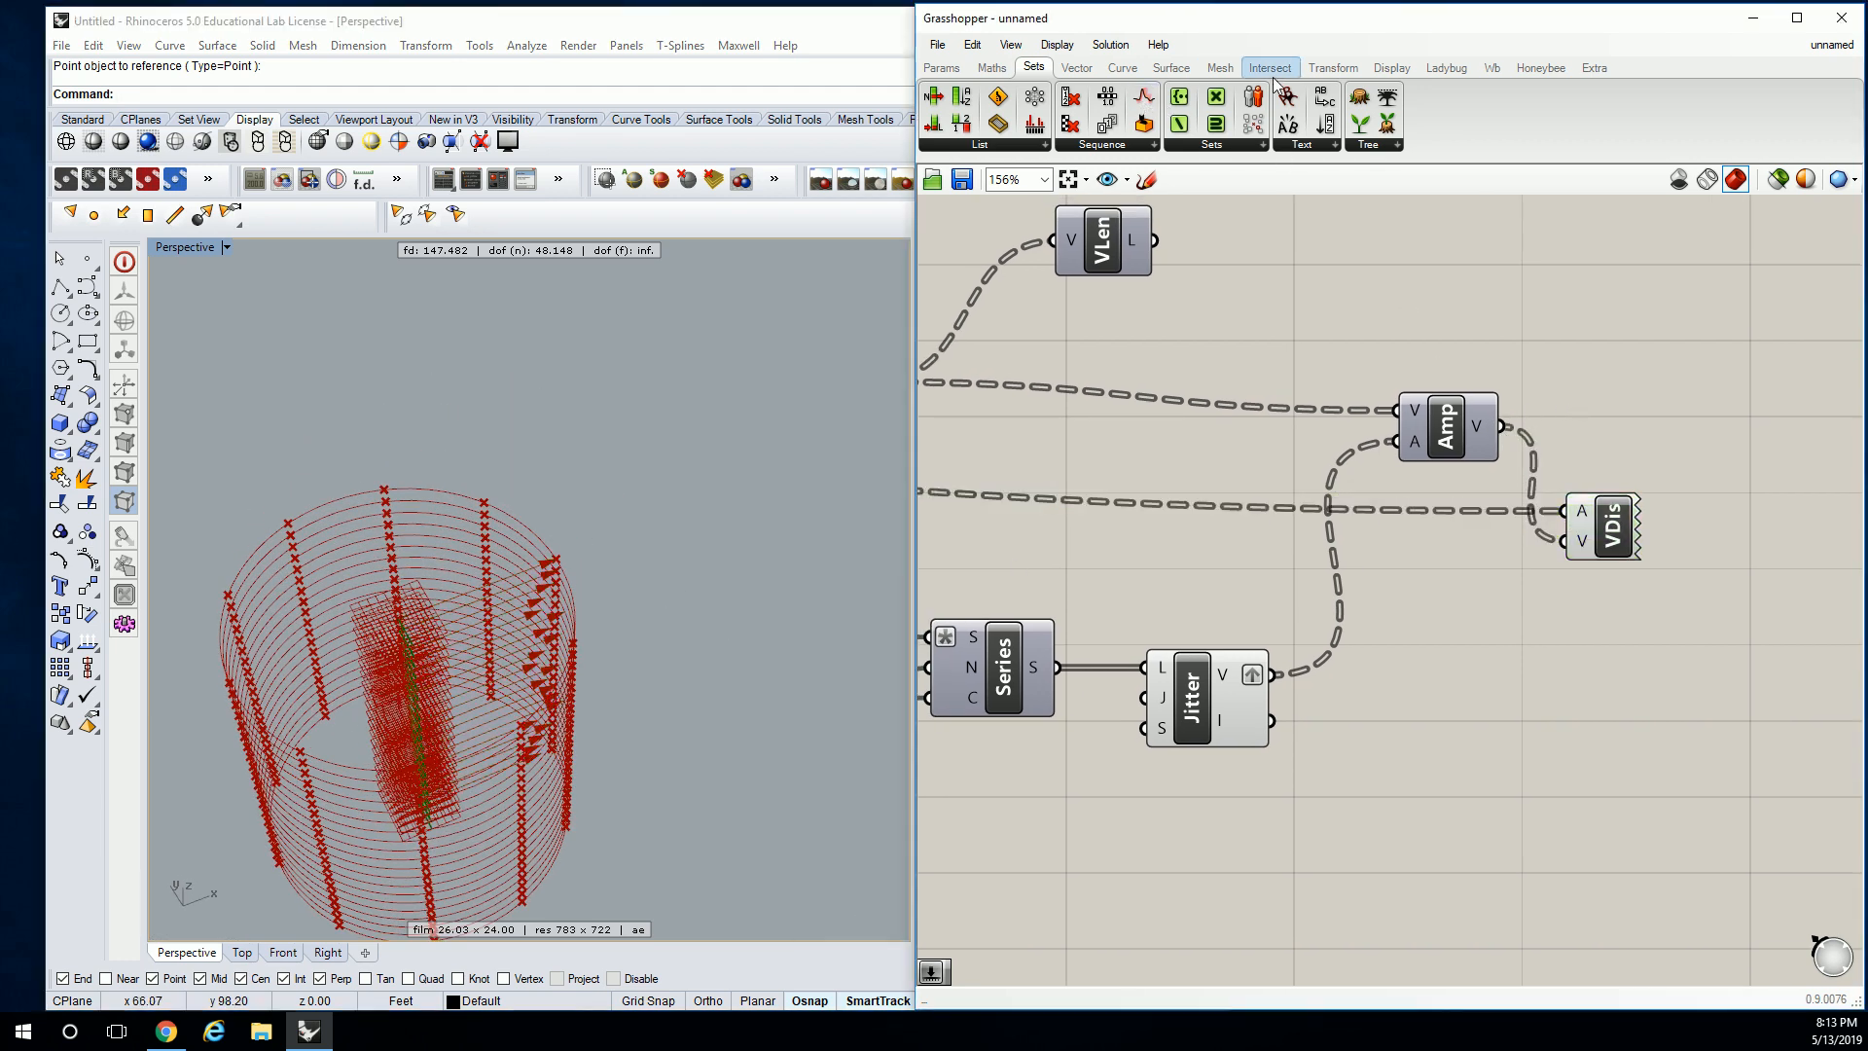
left_click(1331, 67)
Place a Move component from Transform > Euclidean to the right of Amp.
left_click(1121, 145)
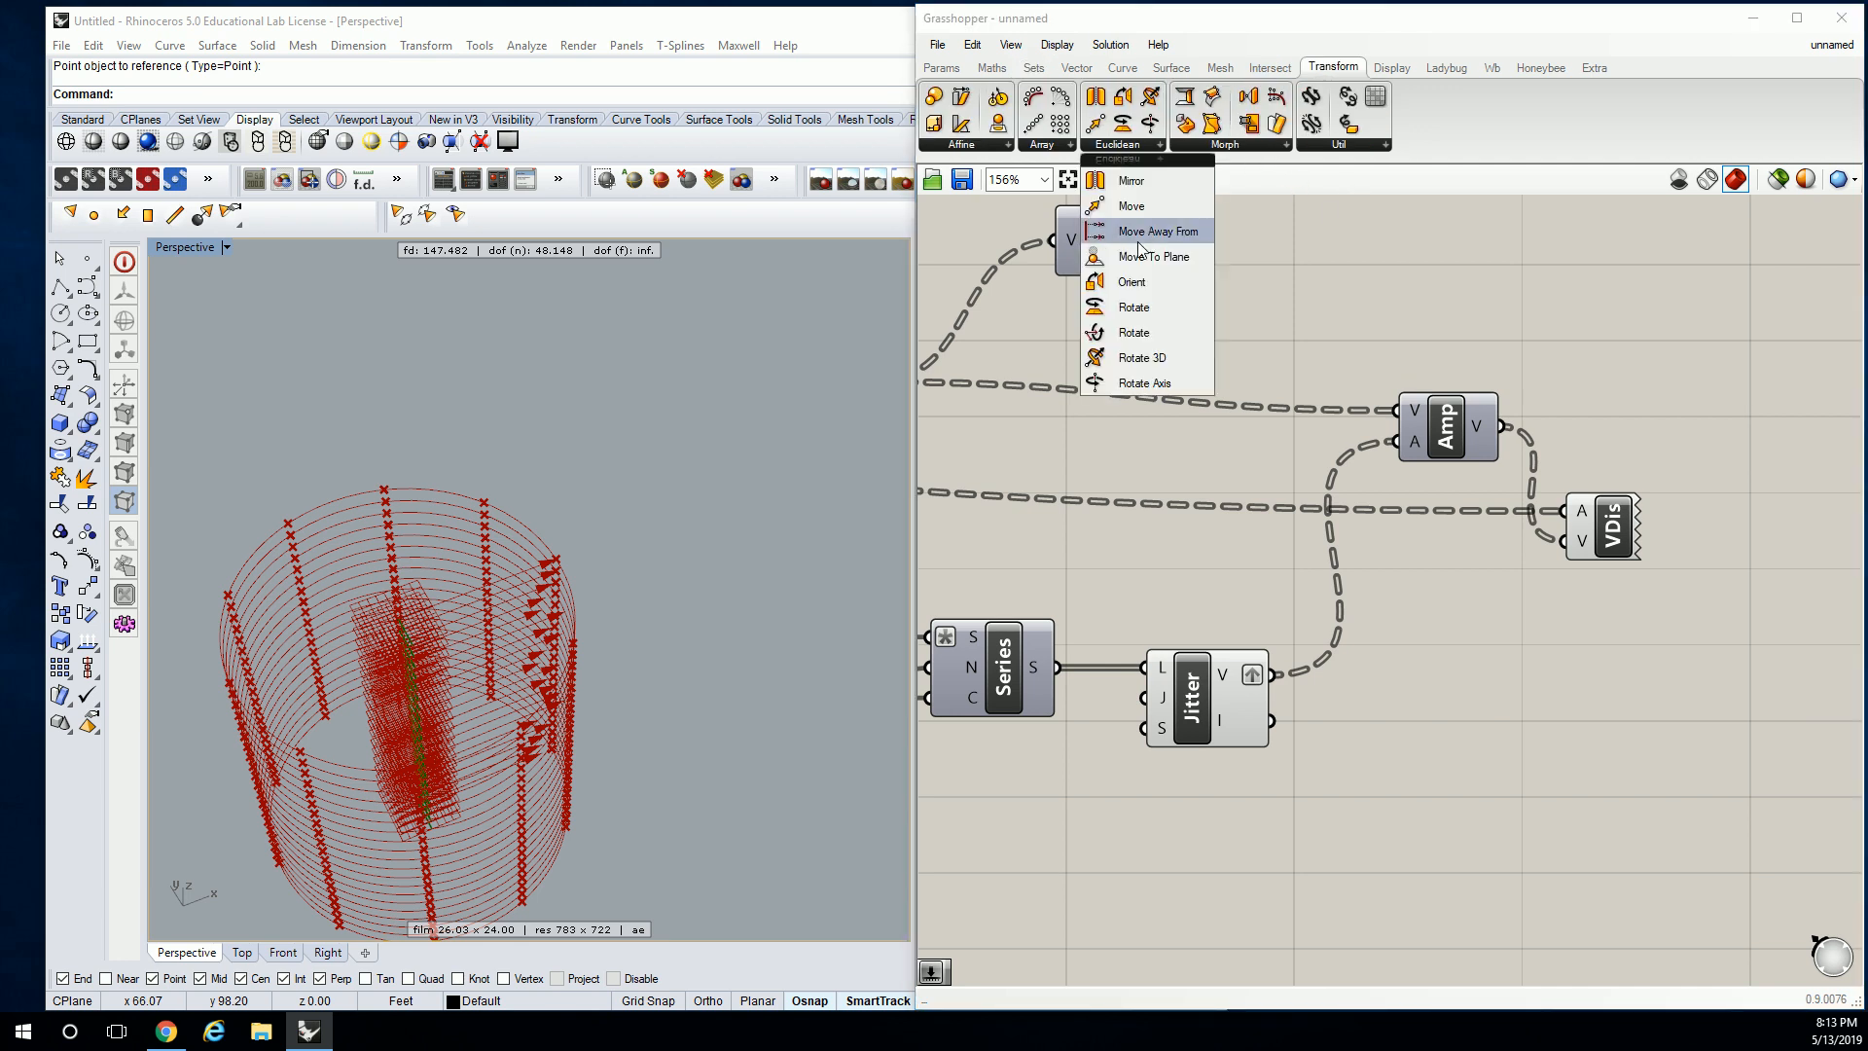
left_click(1140, 210)
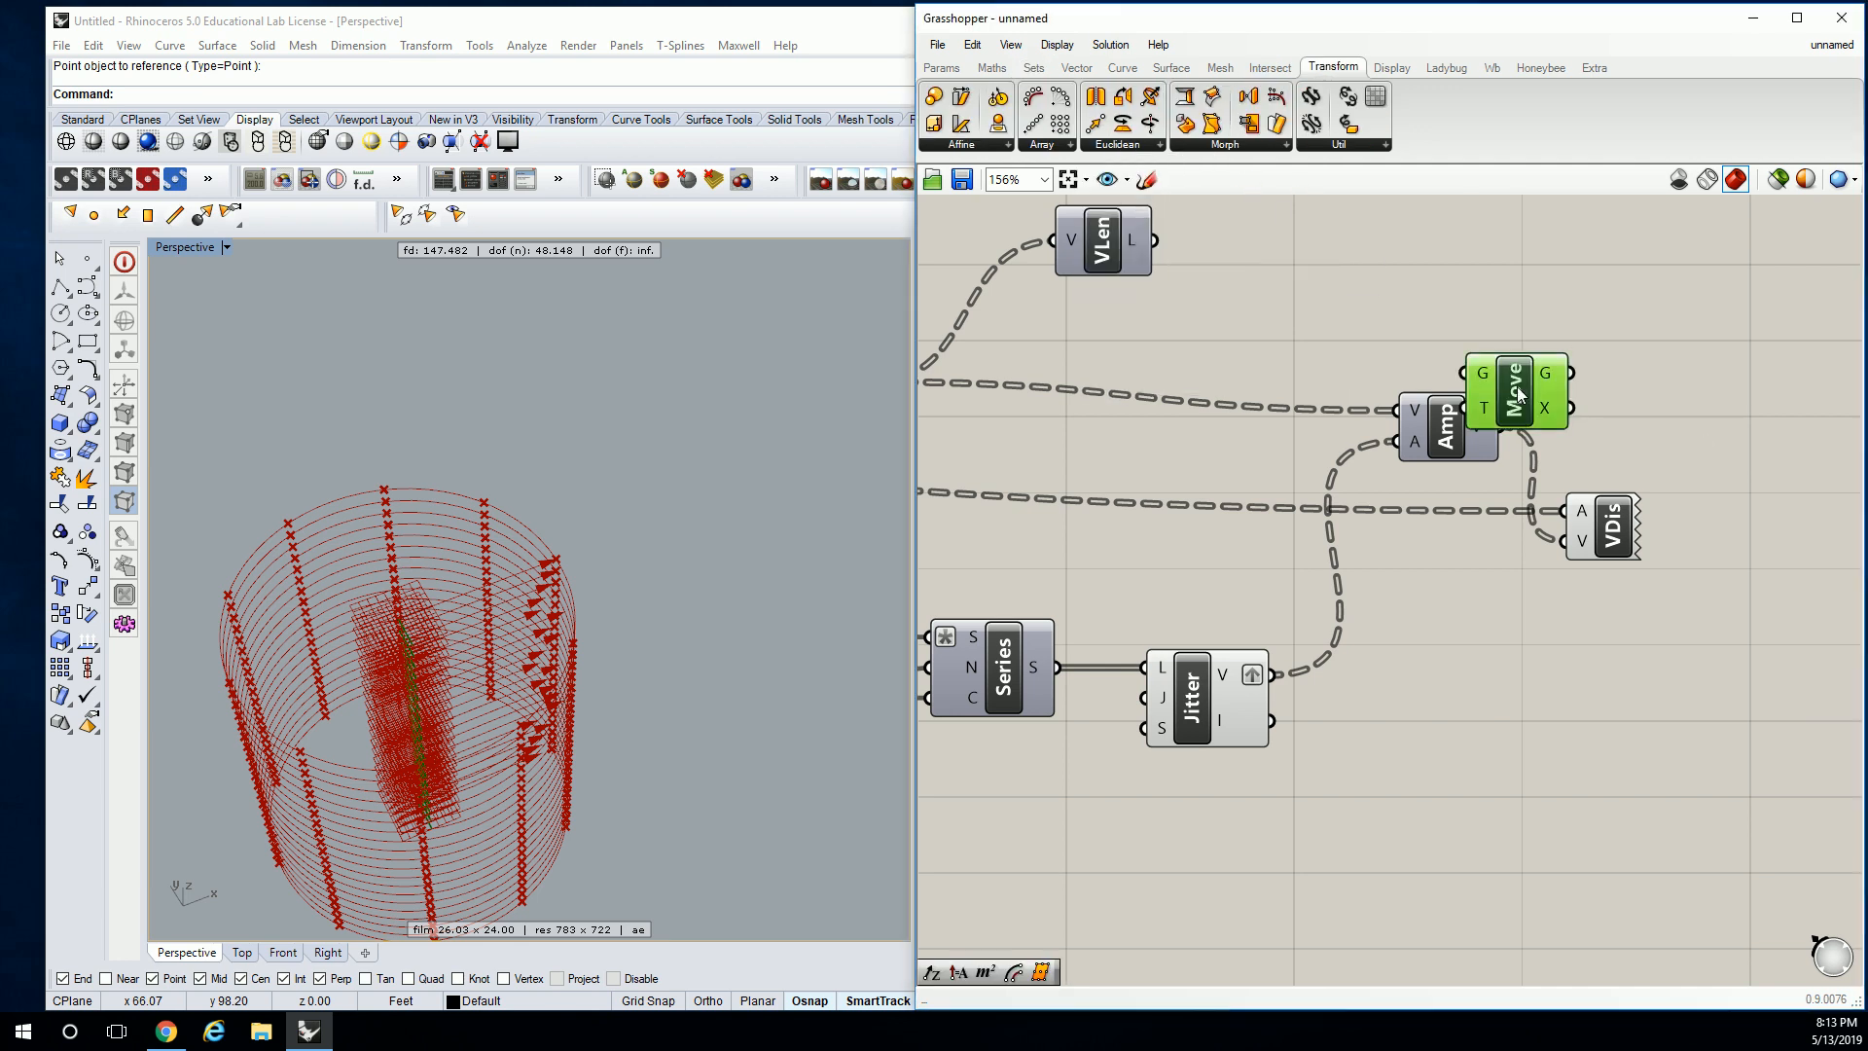
left_click(1645, 378)
right_click_drag(1359, 347, 1327, 311)
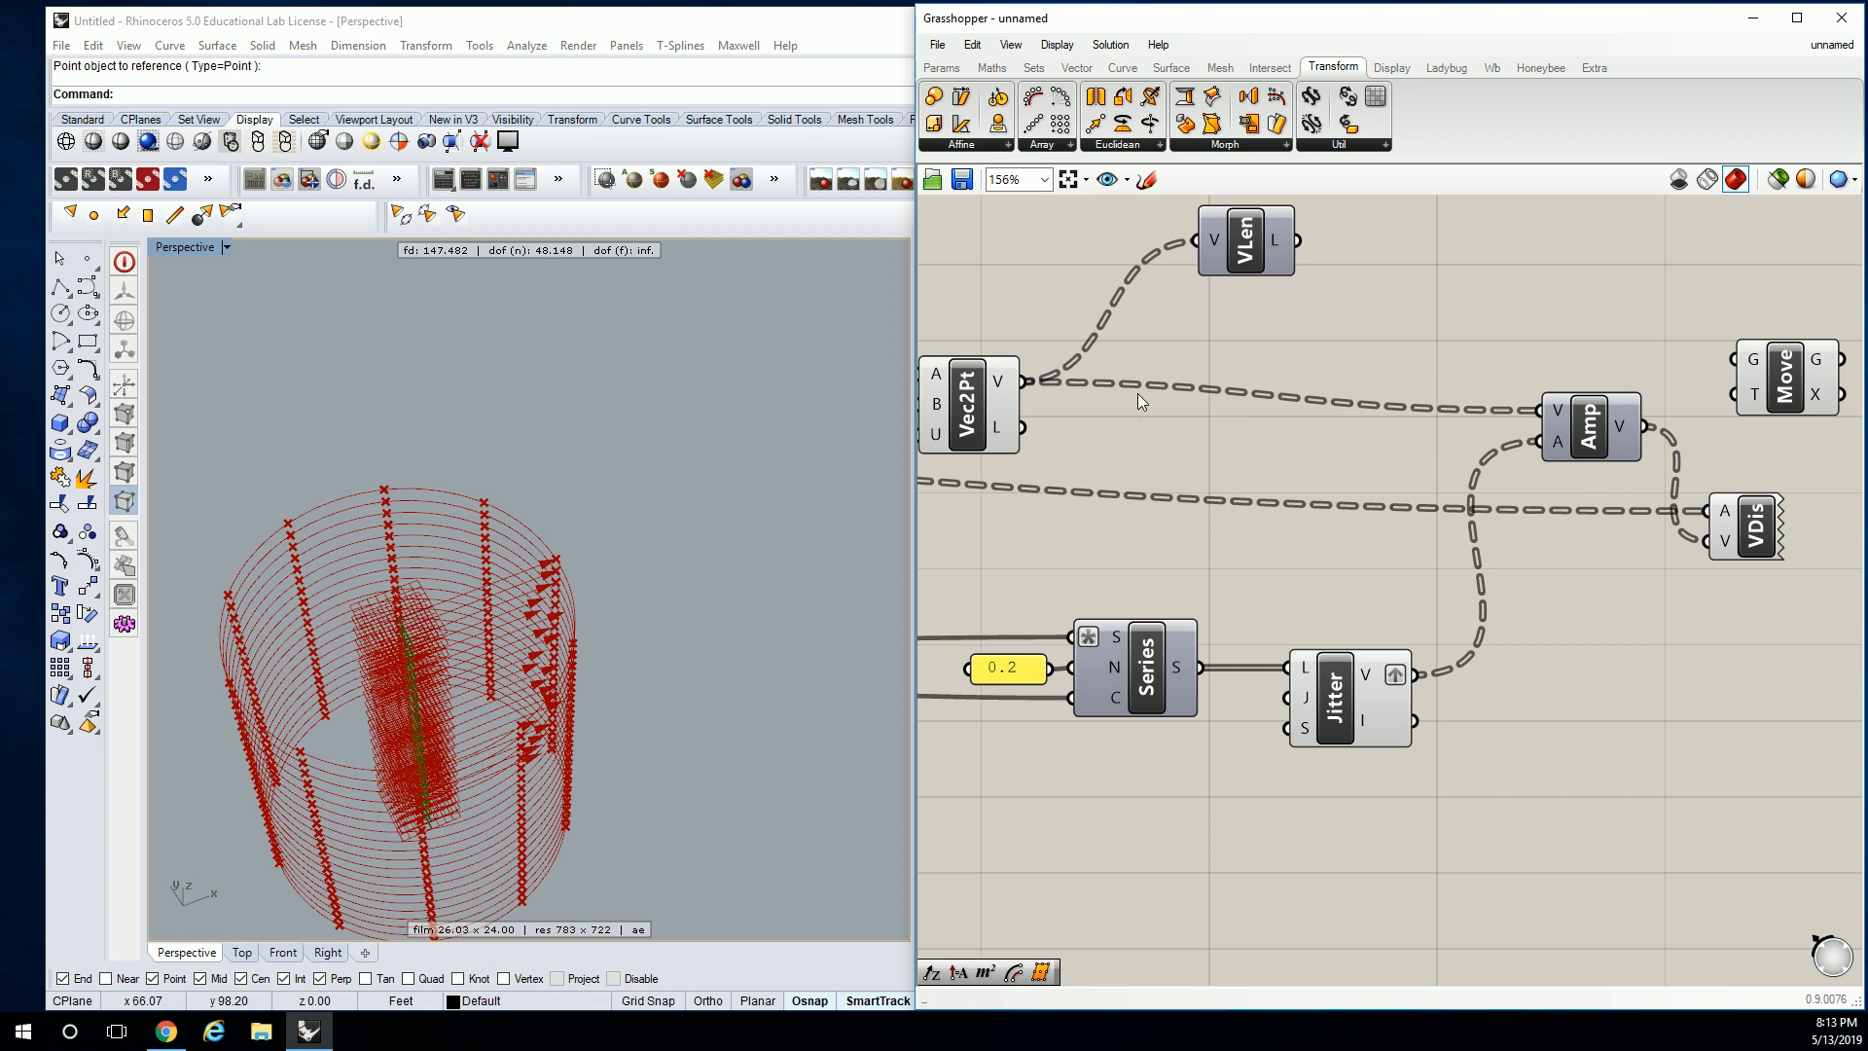
scroll(1278, 523, "down", 3)
Wire the Item component's picked points into Move's G input.
left_click(1165, 526)
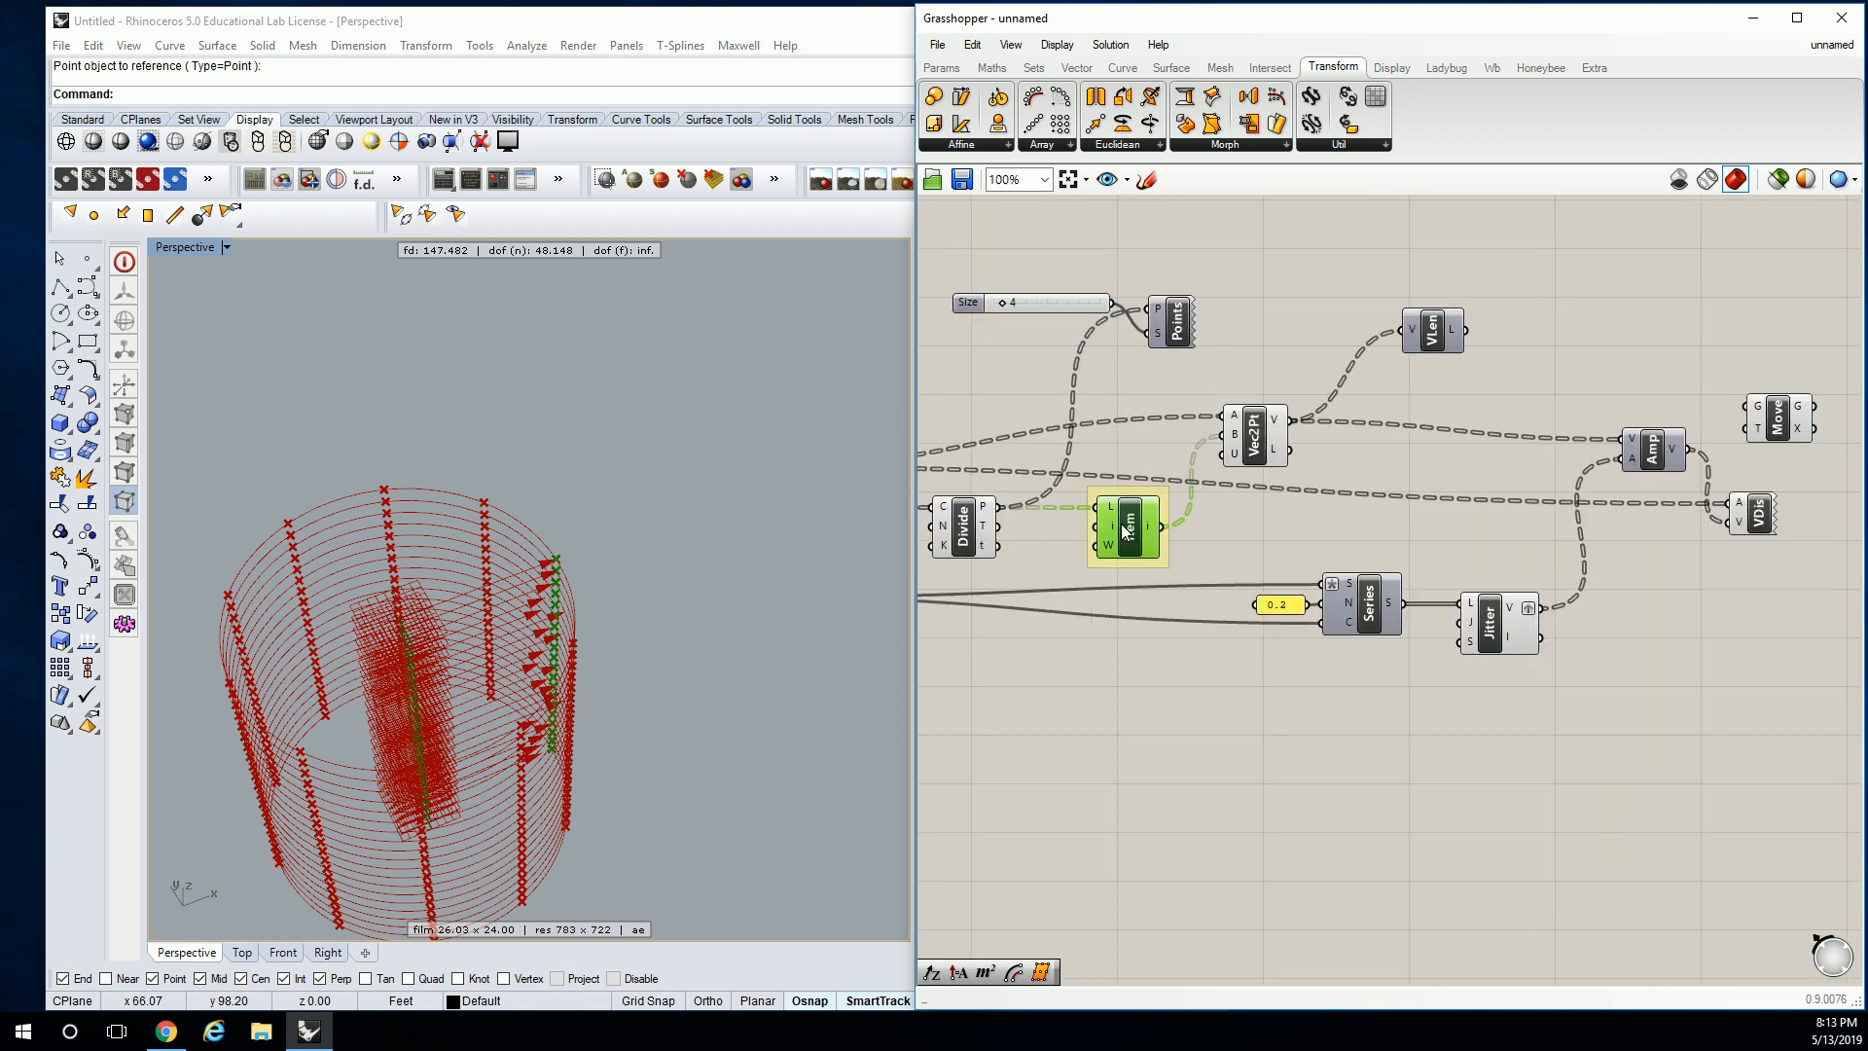
left_click_drag(1163, 527, 1748, 428)
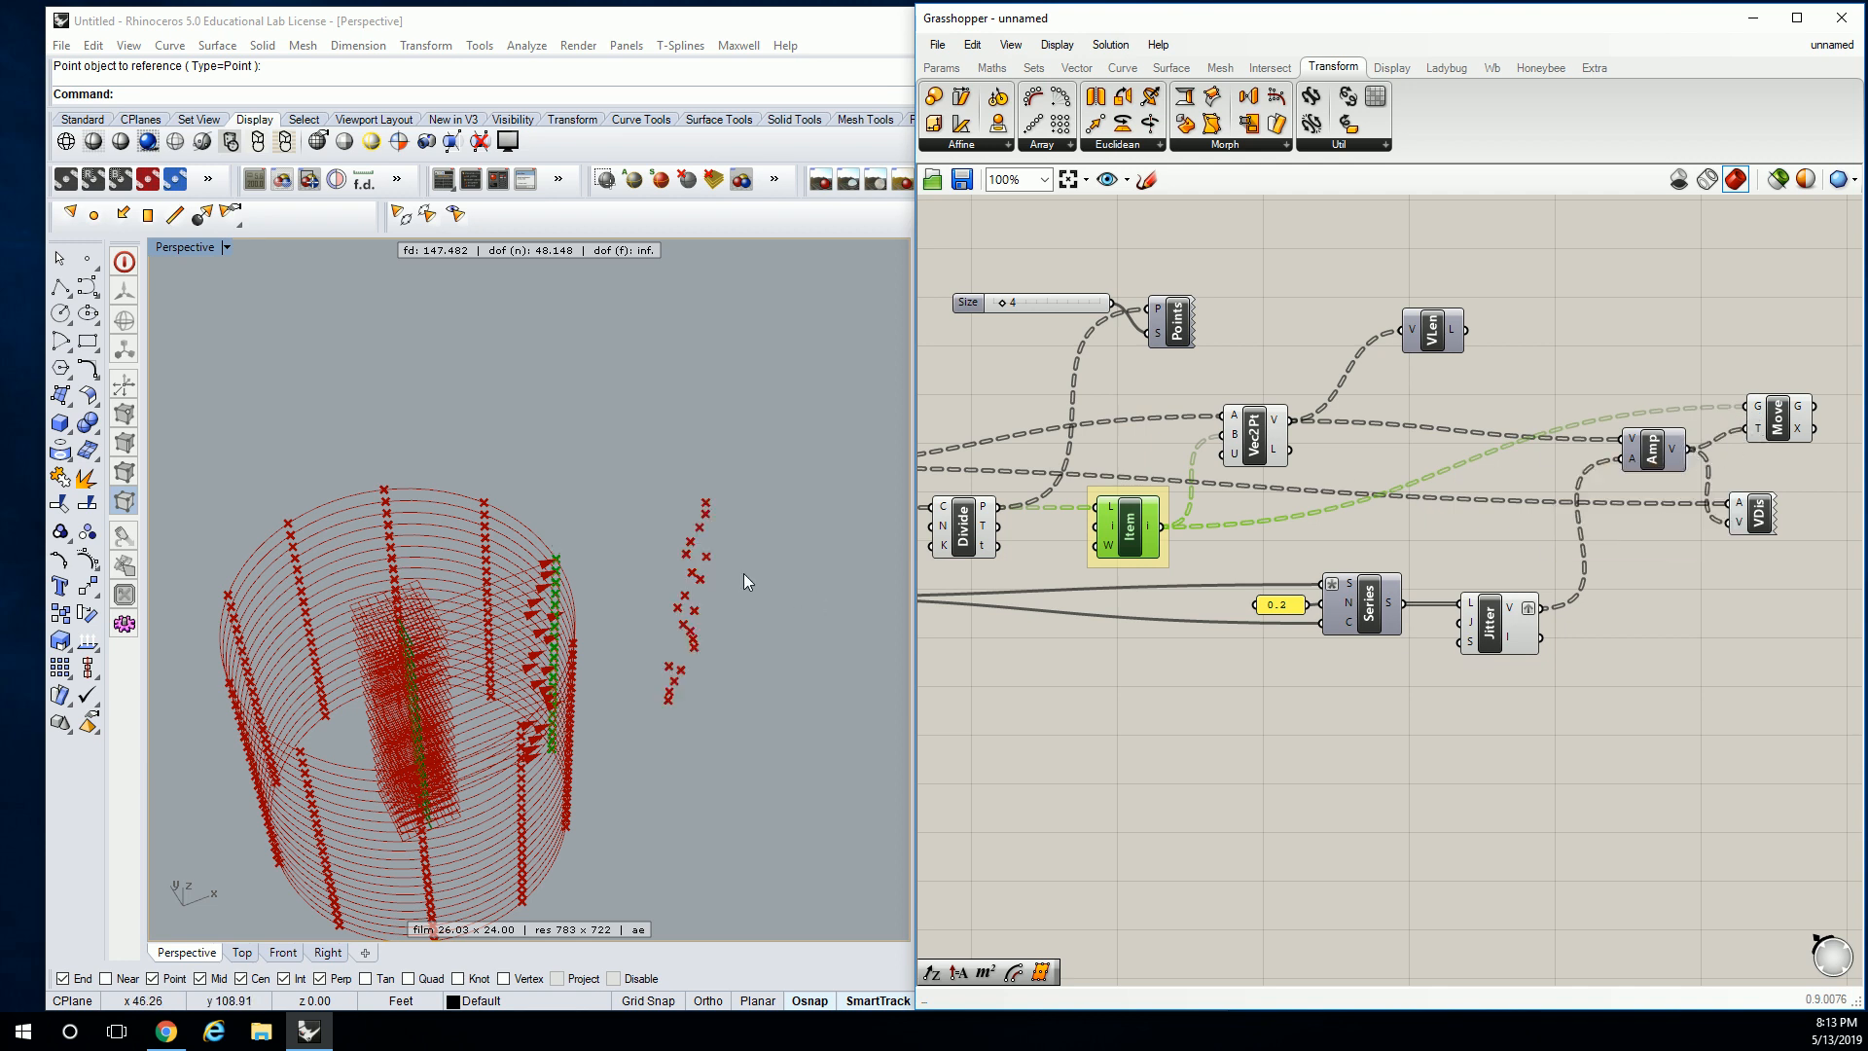
right_click_drag(1555, 471, 1265, 491)
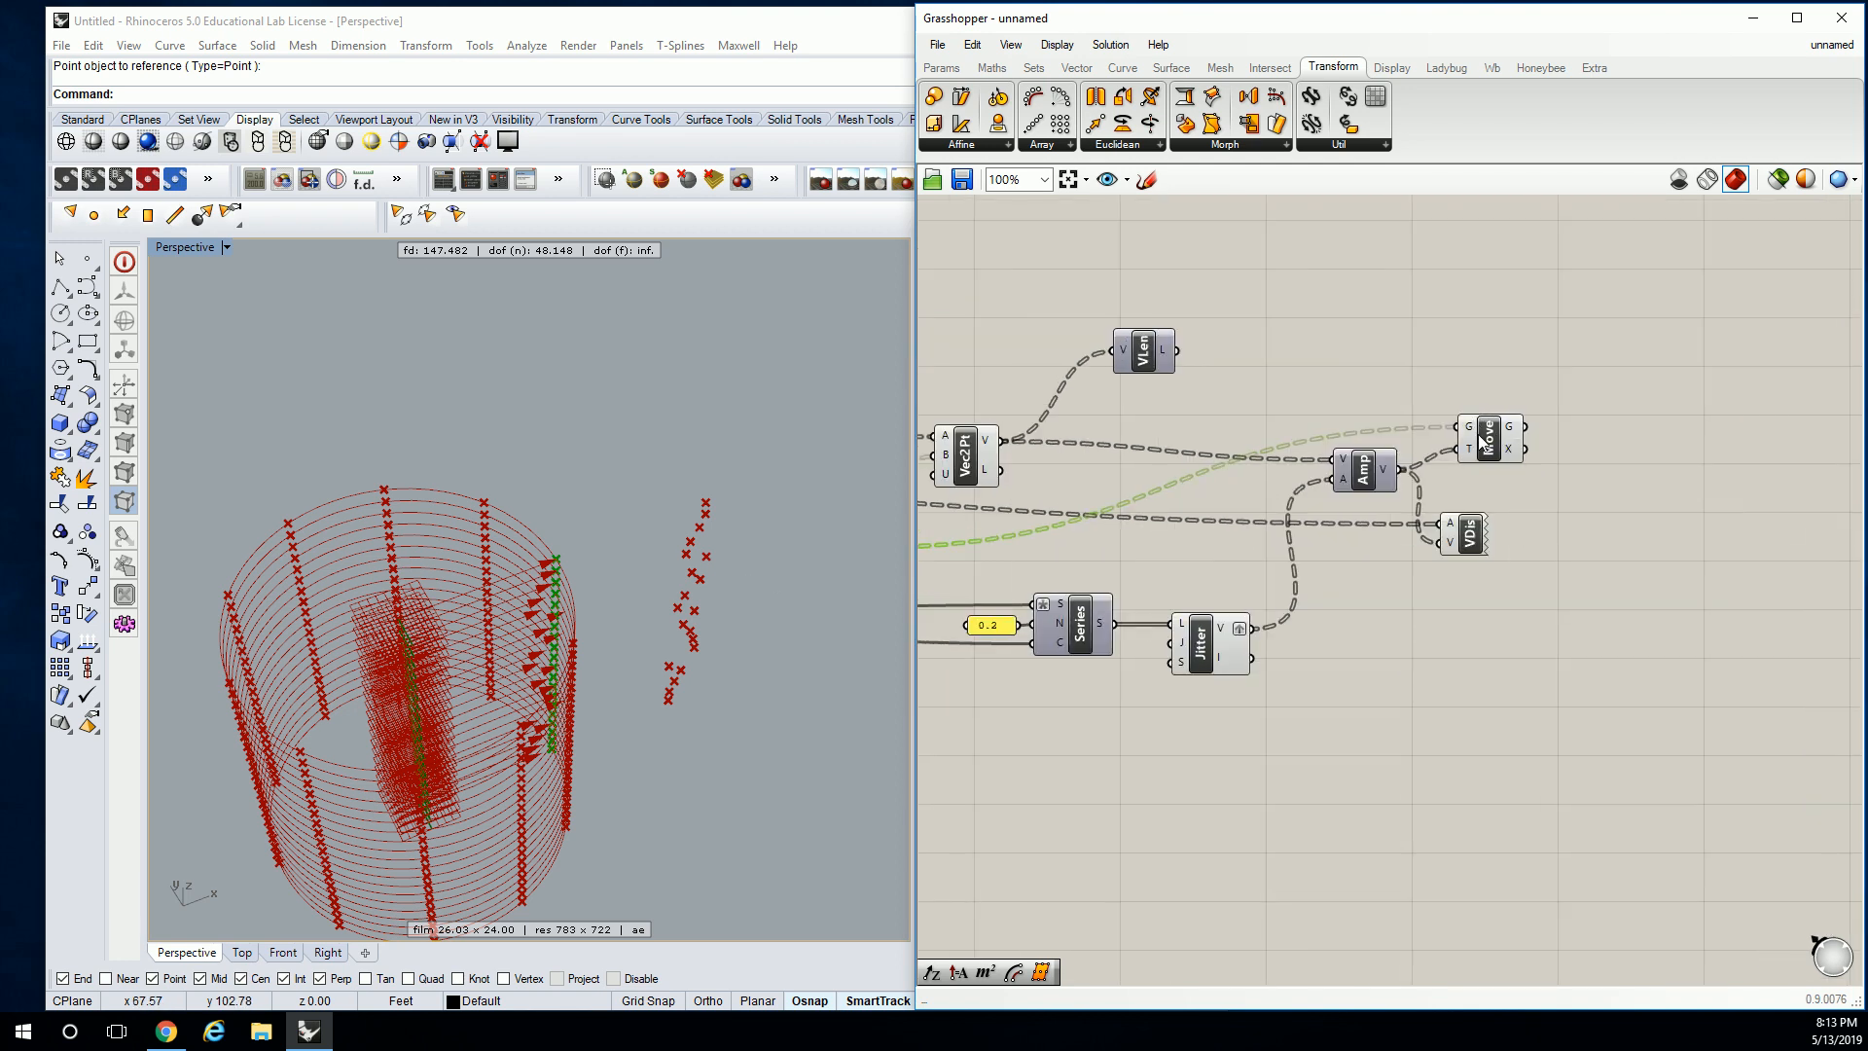
right_click_drag(526, 546, 542, 574)
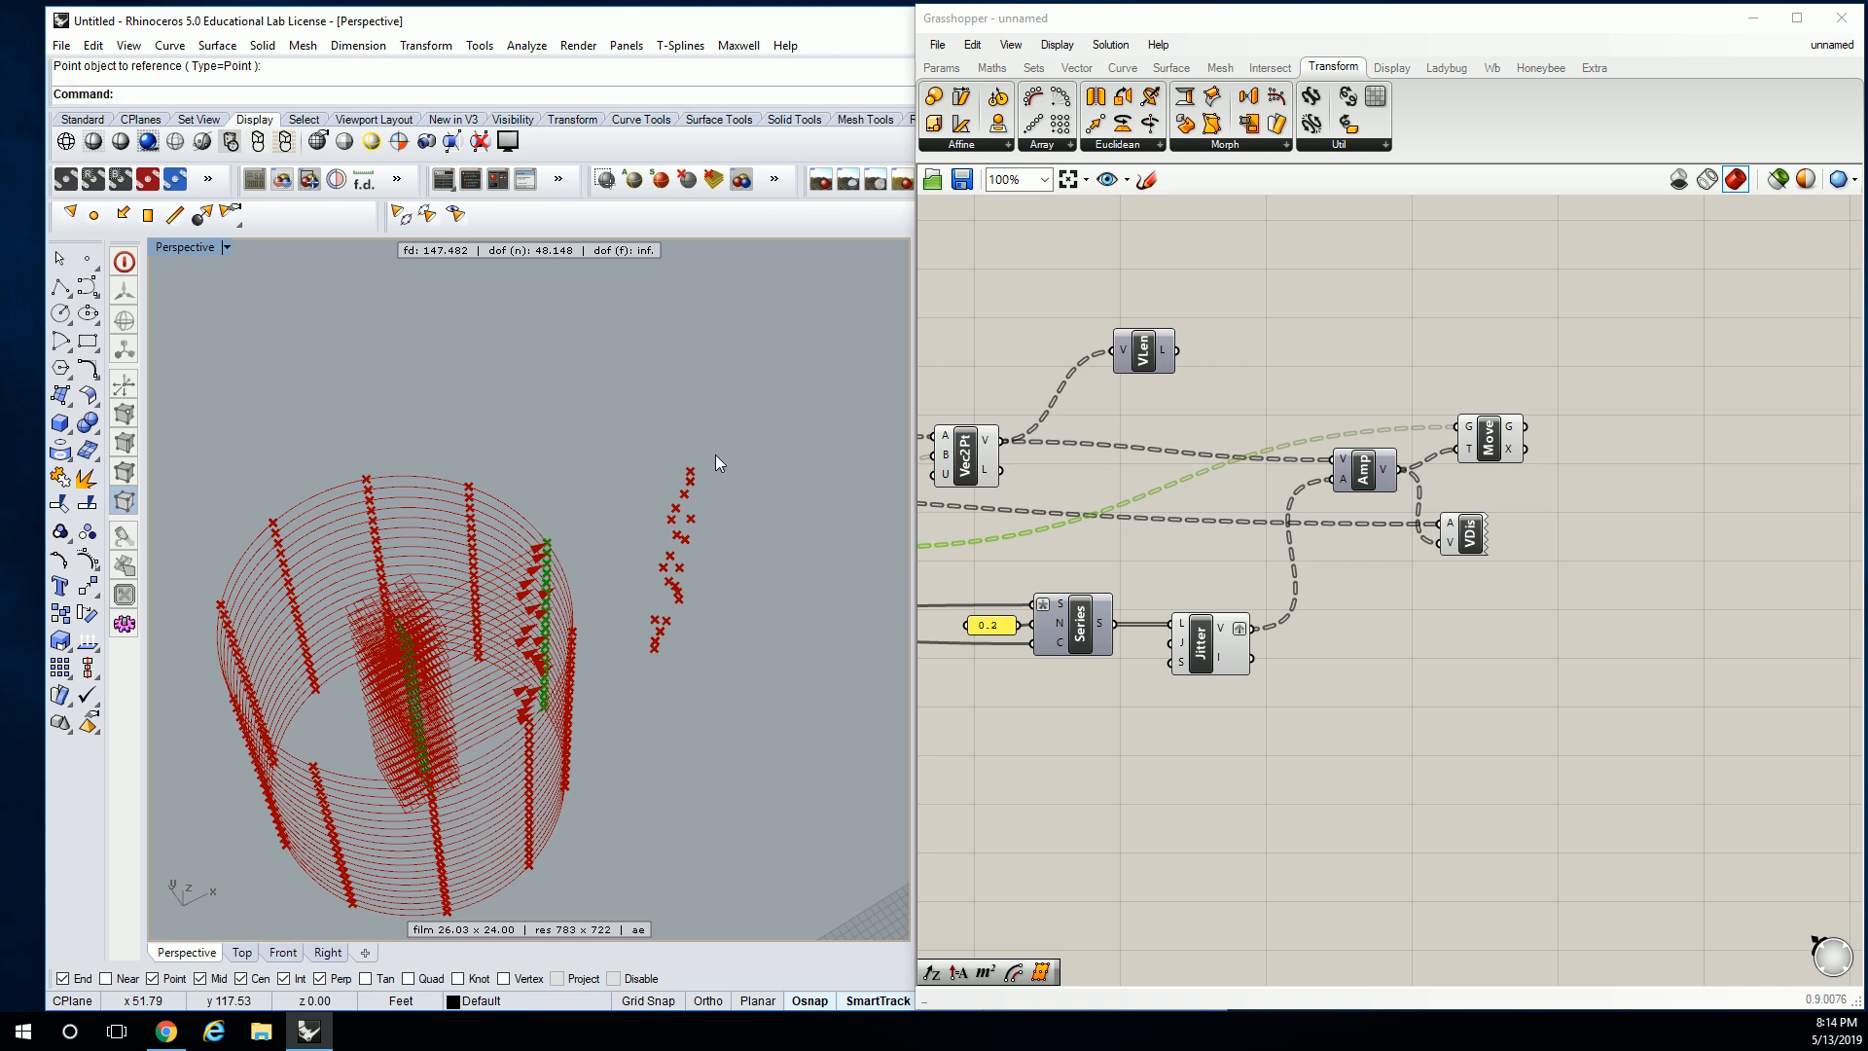
Pan the definition to review Item, Points, the Size slider, Divide and Series.
mouse_move(1469, 449)
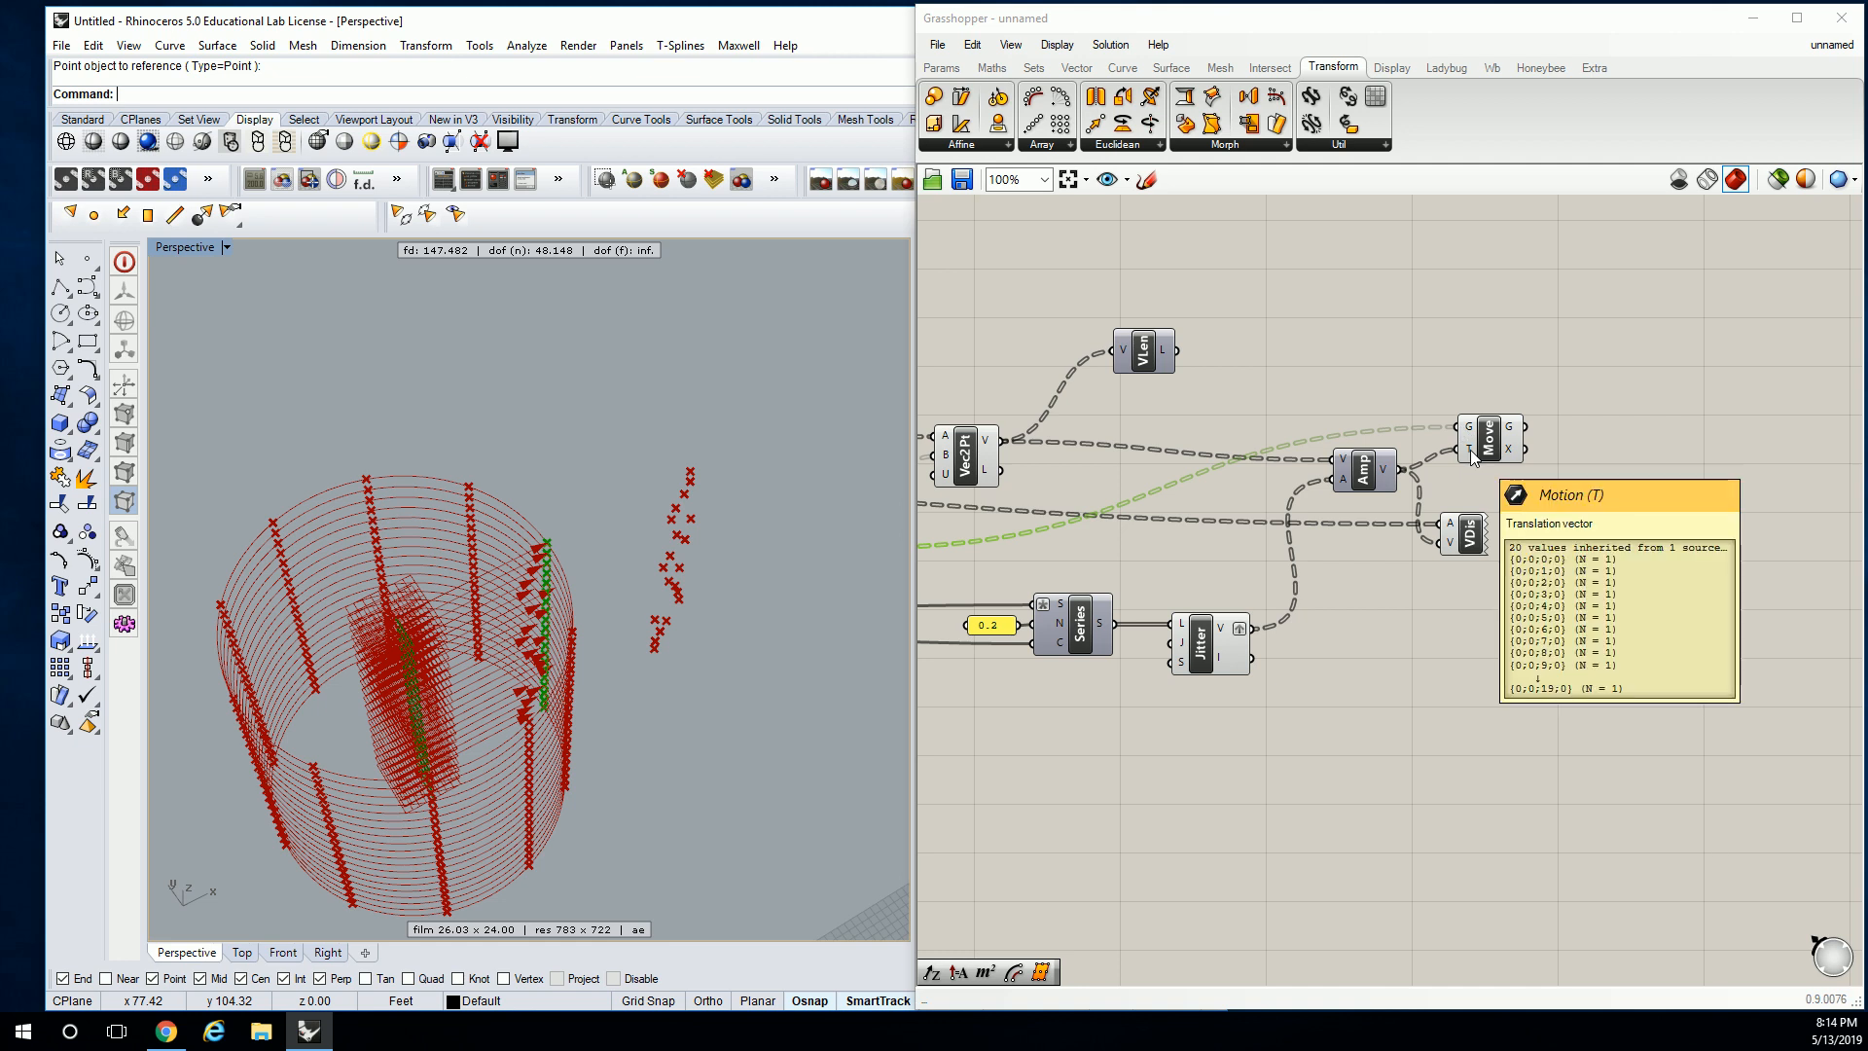
right_click_drag(1469, 449, 1586, 448)
right_click_drag(1359, 593, 1376, 595)
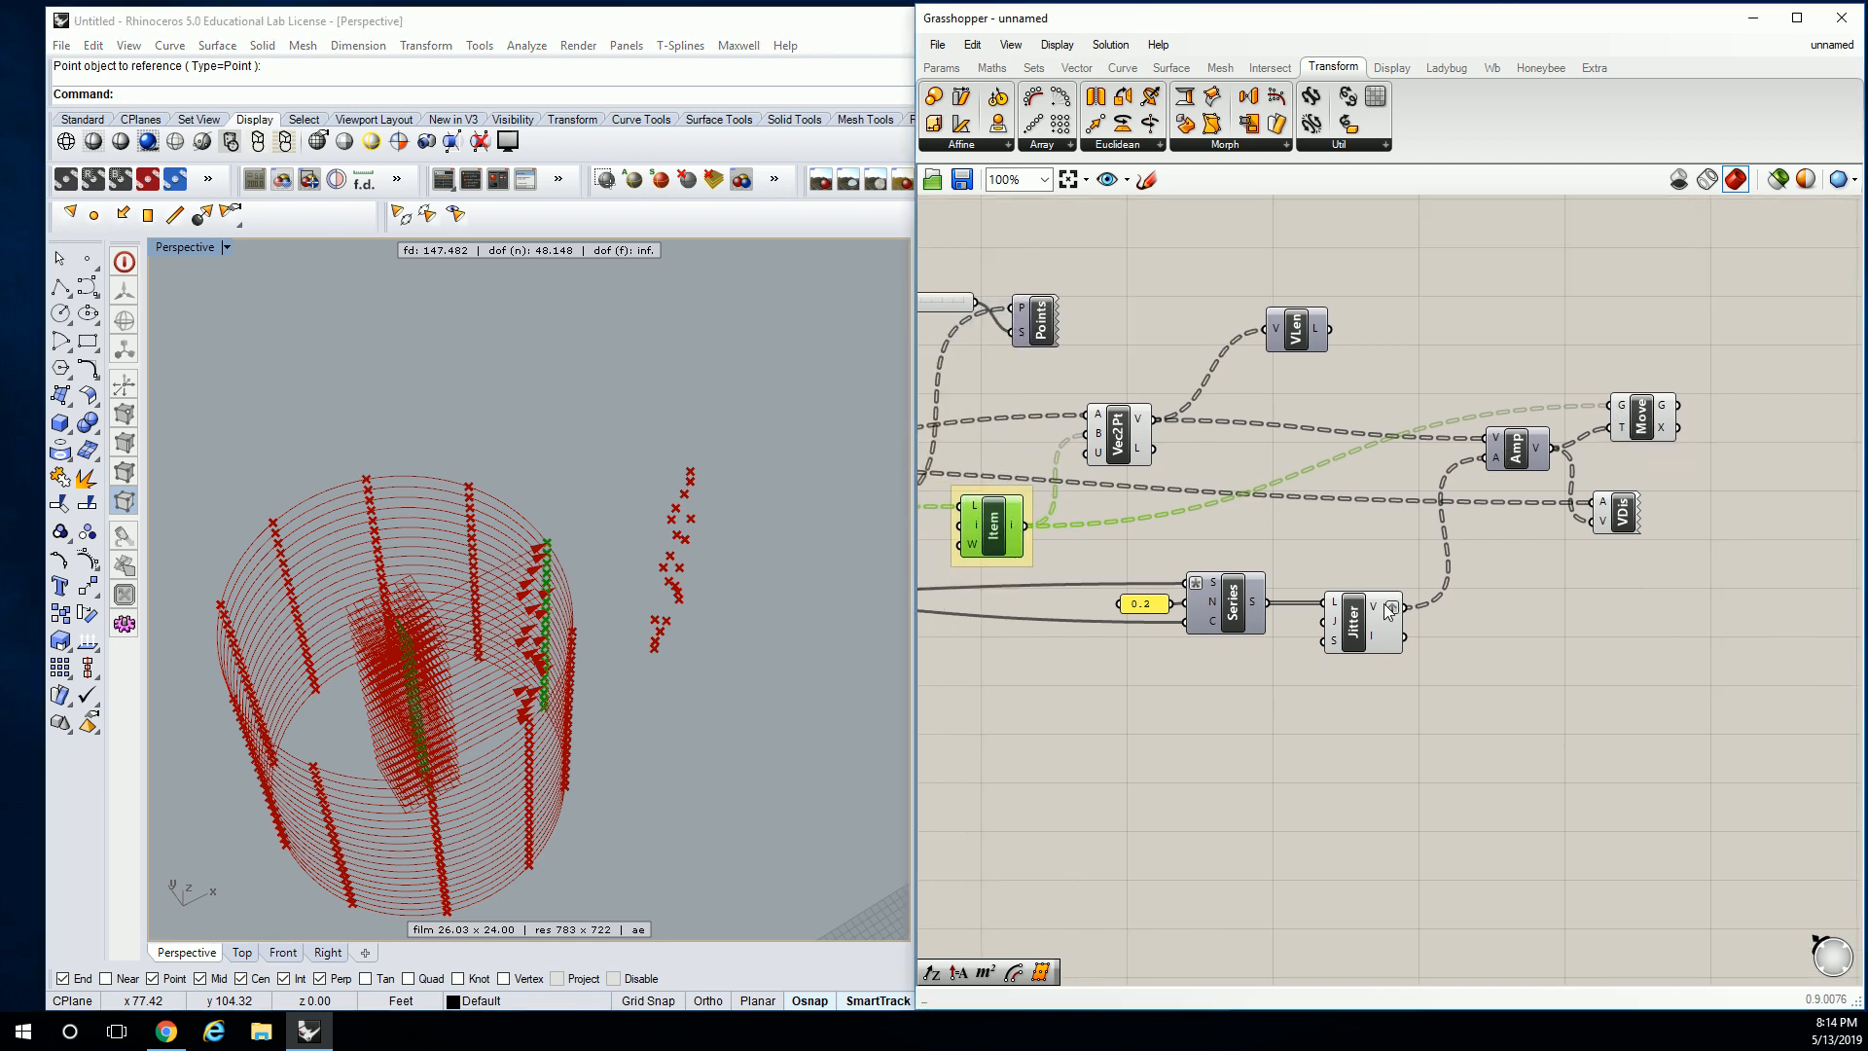
mouse_move(1389, 610)
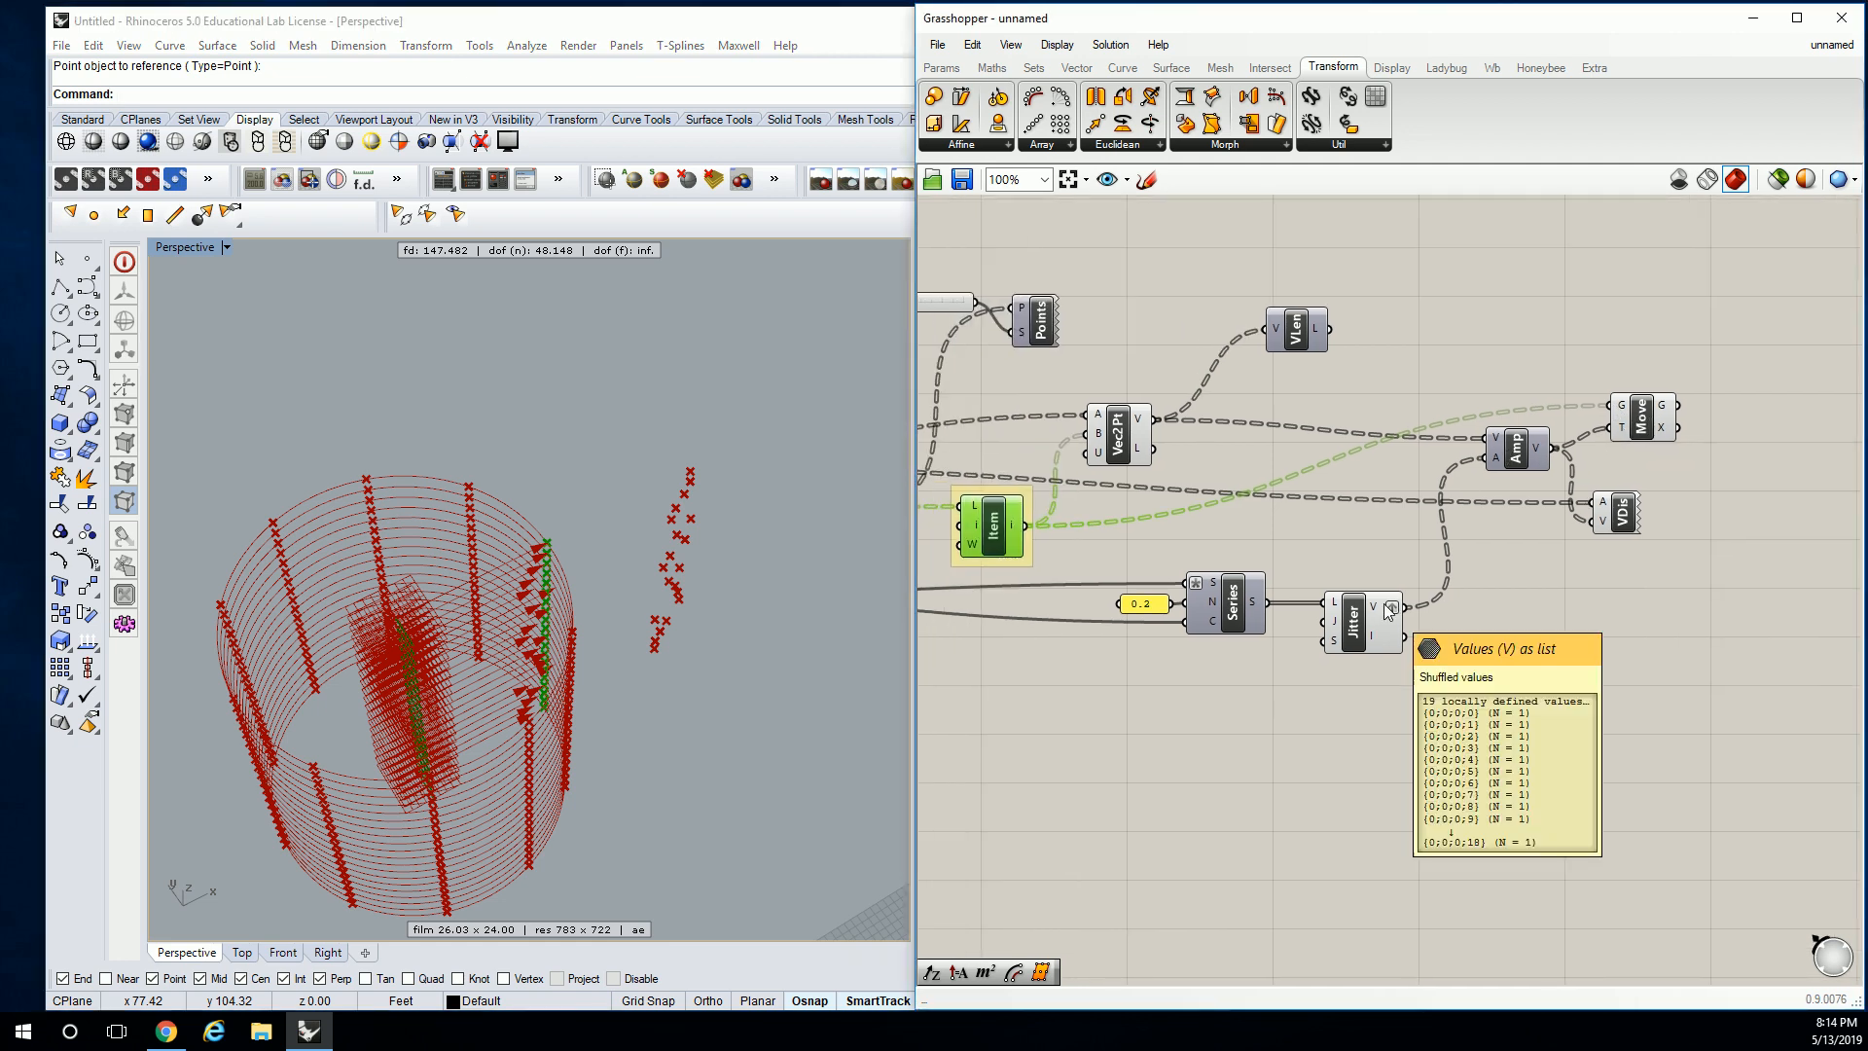
right_click_drag(1093, 558, 1248, 552)
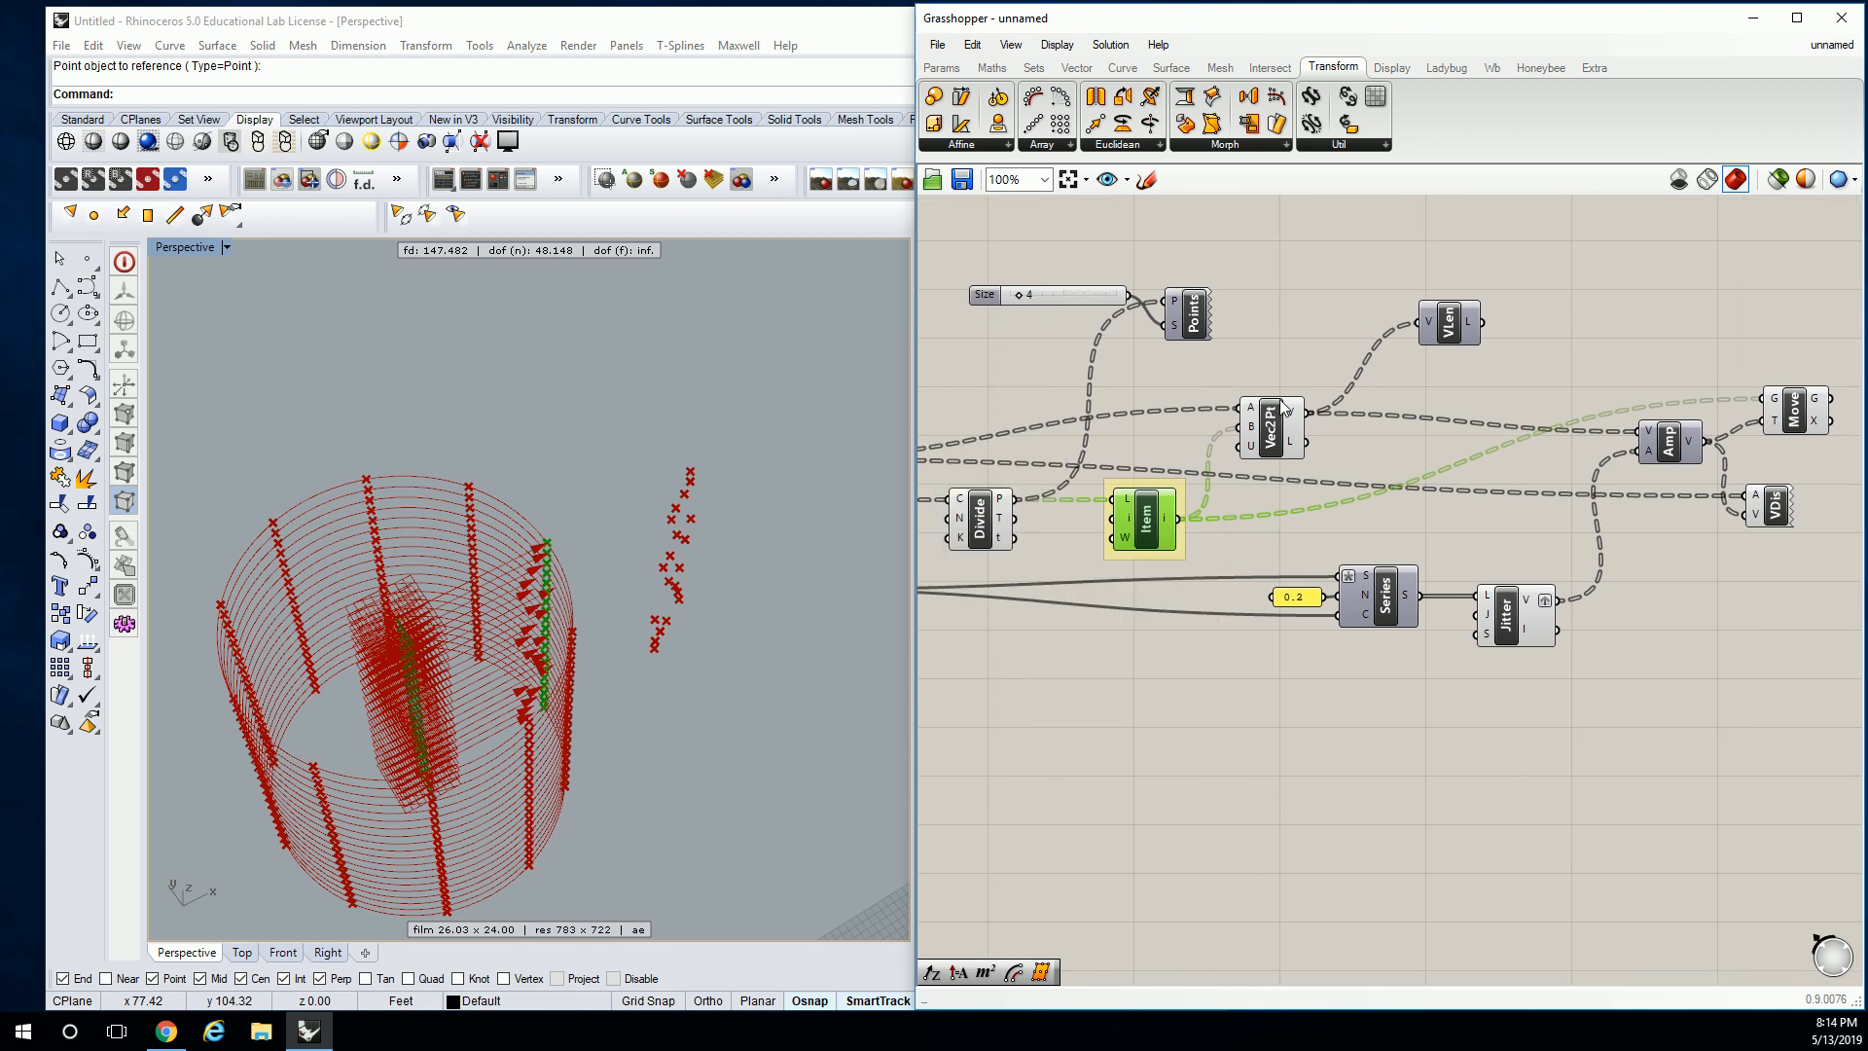
mouse_move(1295, 415)
right_click_drag(1571, 485, 1534, 500)
right_click_drag(1486, 623, 1589, 590)
Add a Number parameter fed by the 19 slider.
left_click(1438, 597)
right_click_drag(1062, 636, 1270, 595)
left_click(1270, 596)
left_click(940, 68)
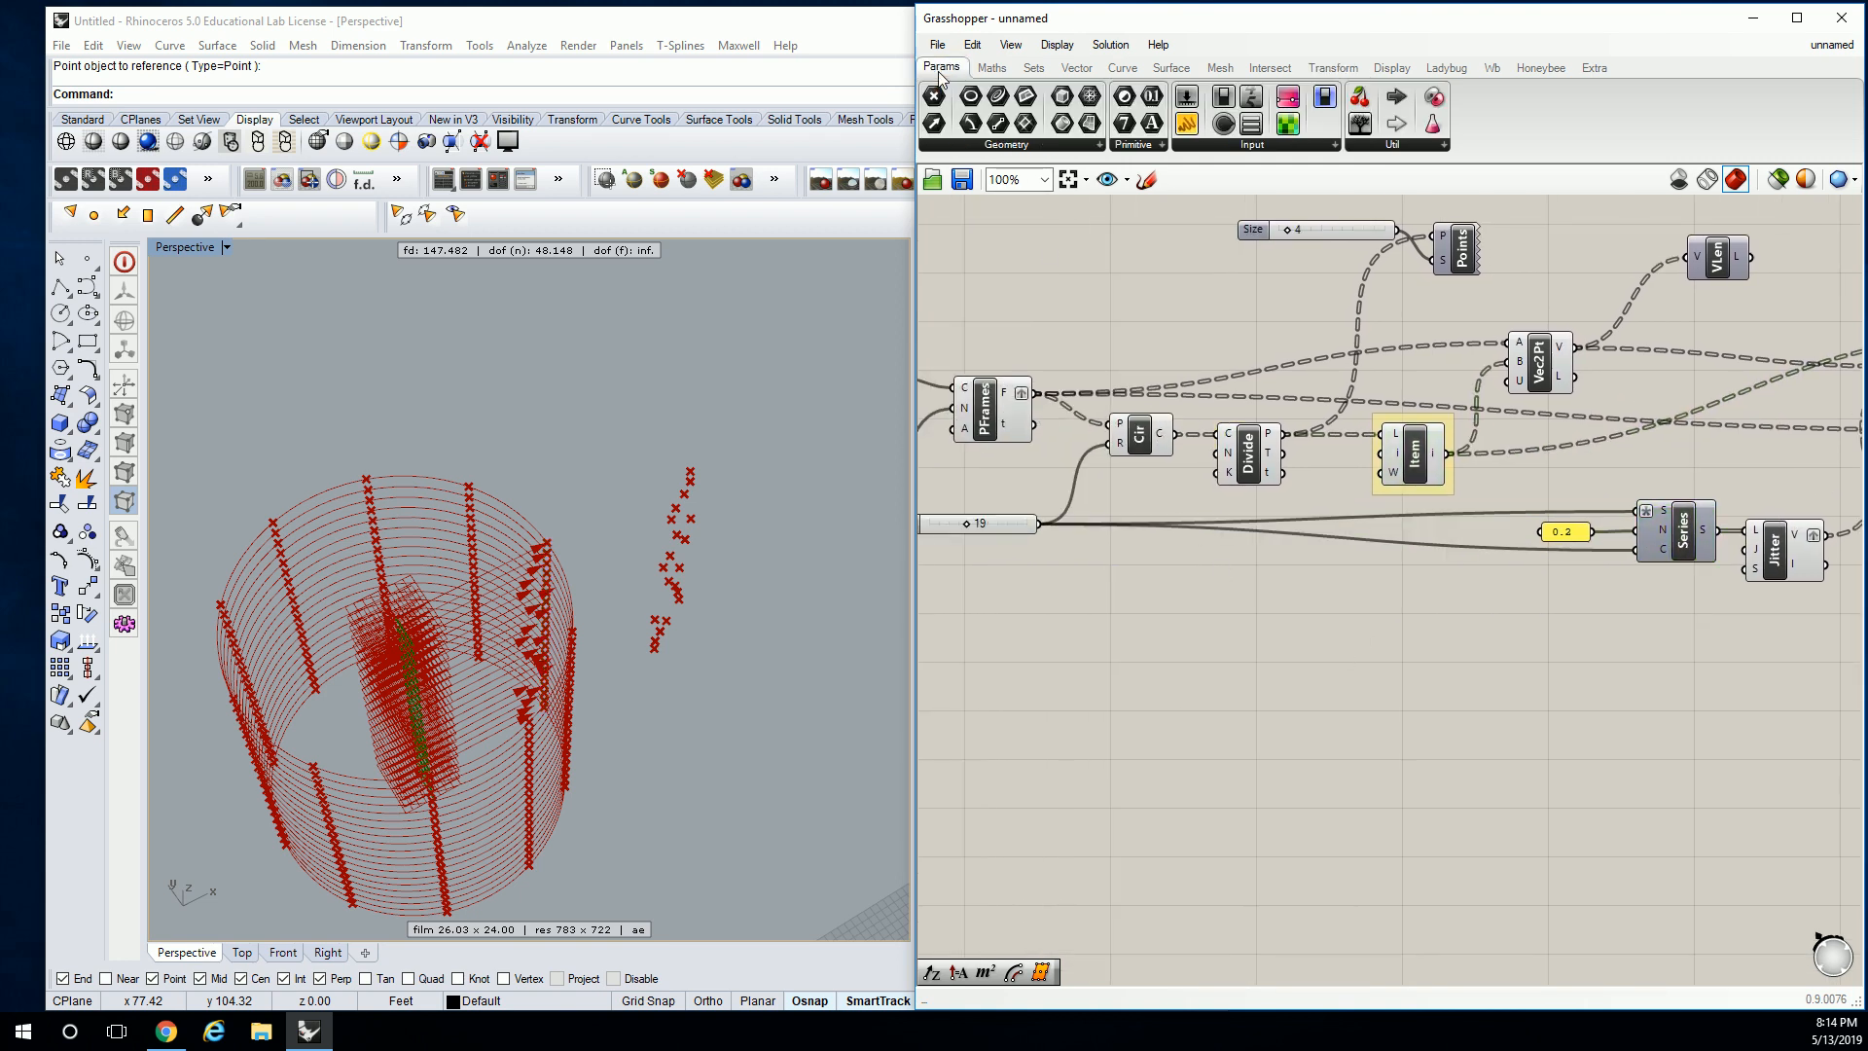
left_click_drag(1150, 98, 1333, 617)
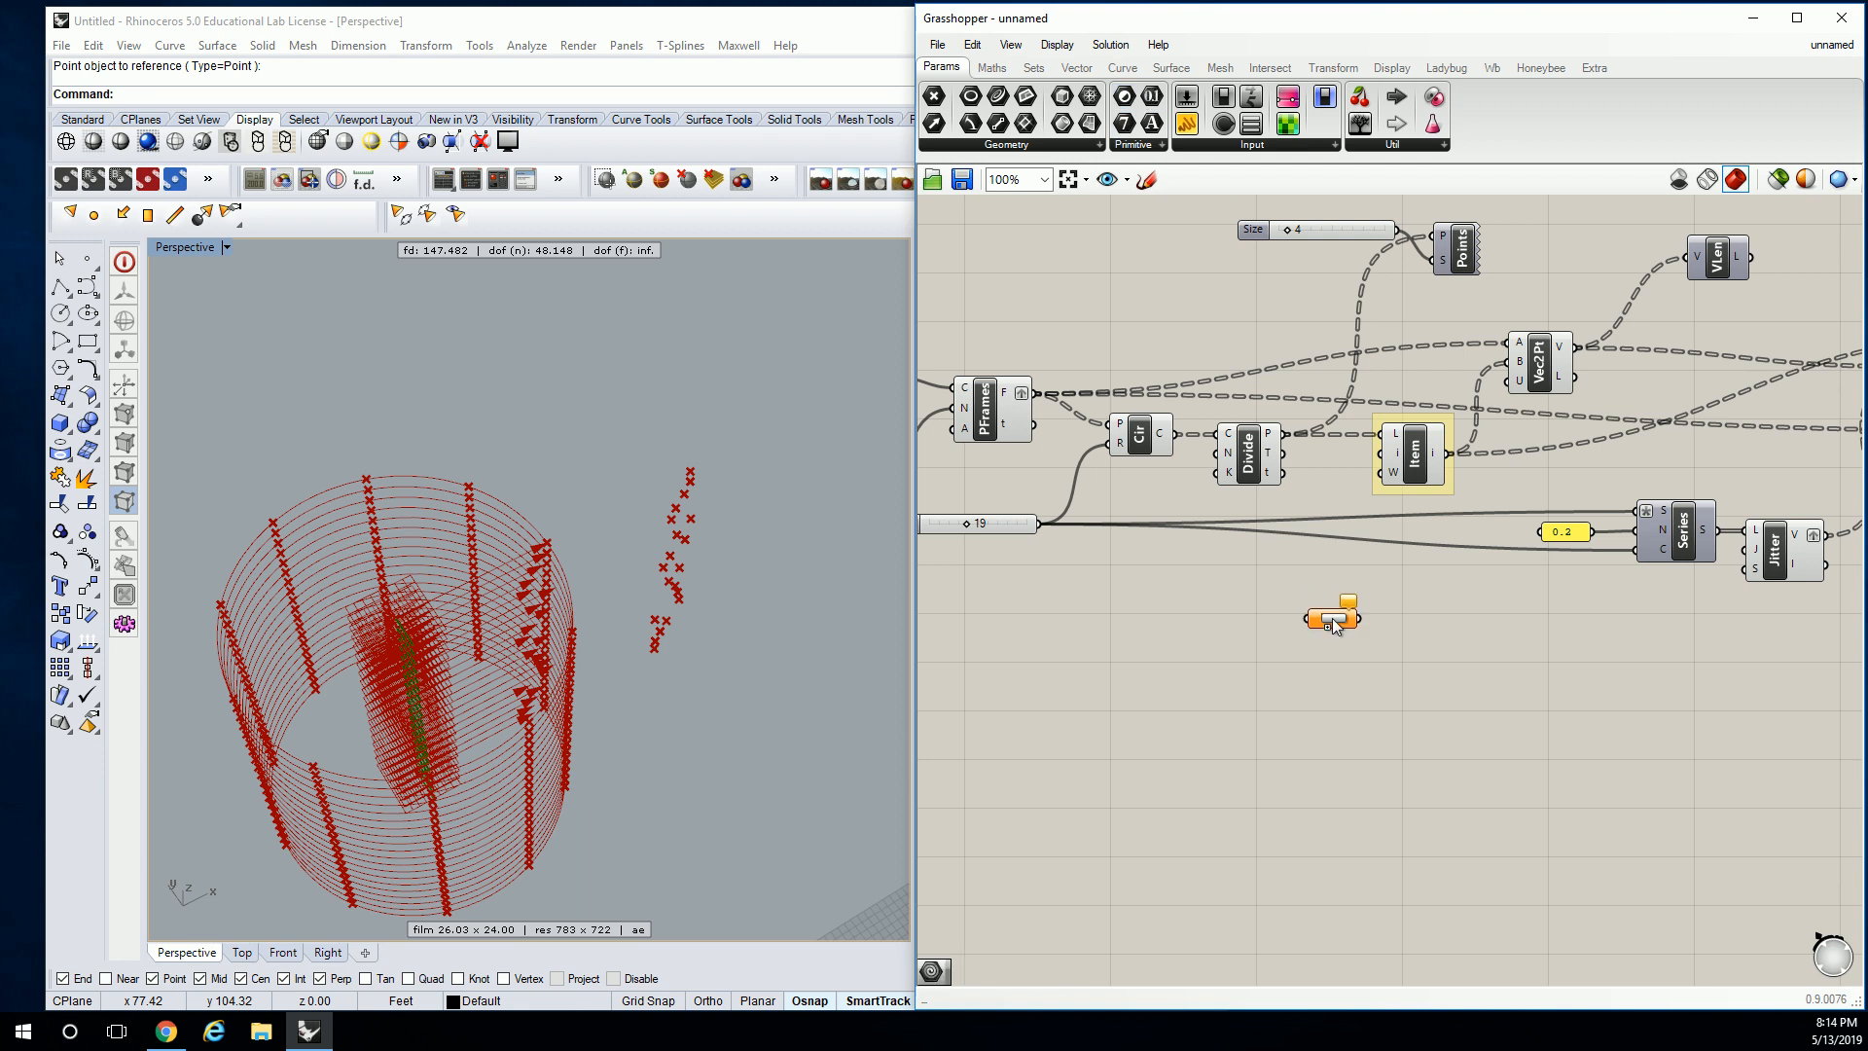
left_click_drag(1047, 523, 1307, 617)
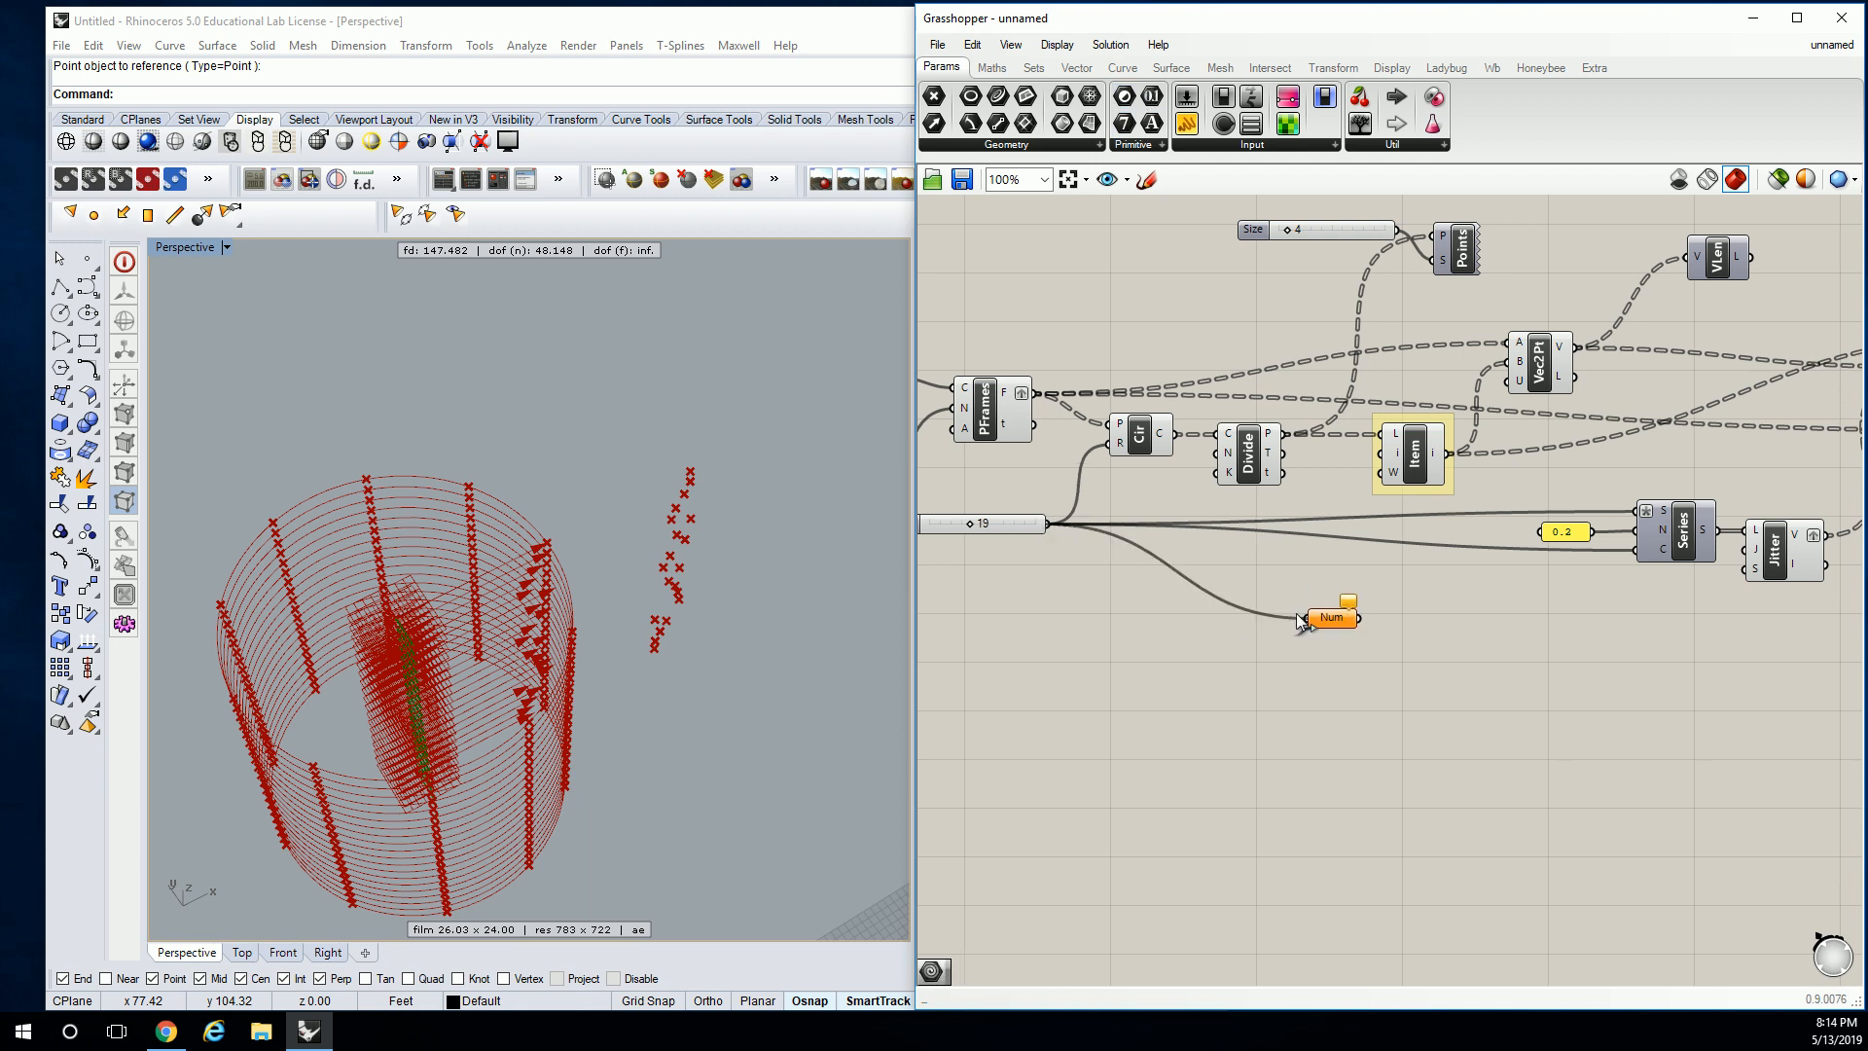
right_click_drag(1407, 606, 1216, 638)
left_click_drag(1144, 649, 1401, 664)
left_click(1602, 658)
right_click_drag(1601, 658, 1572, 652)
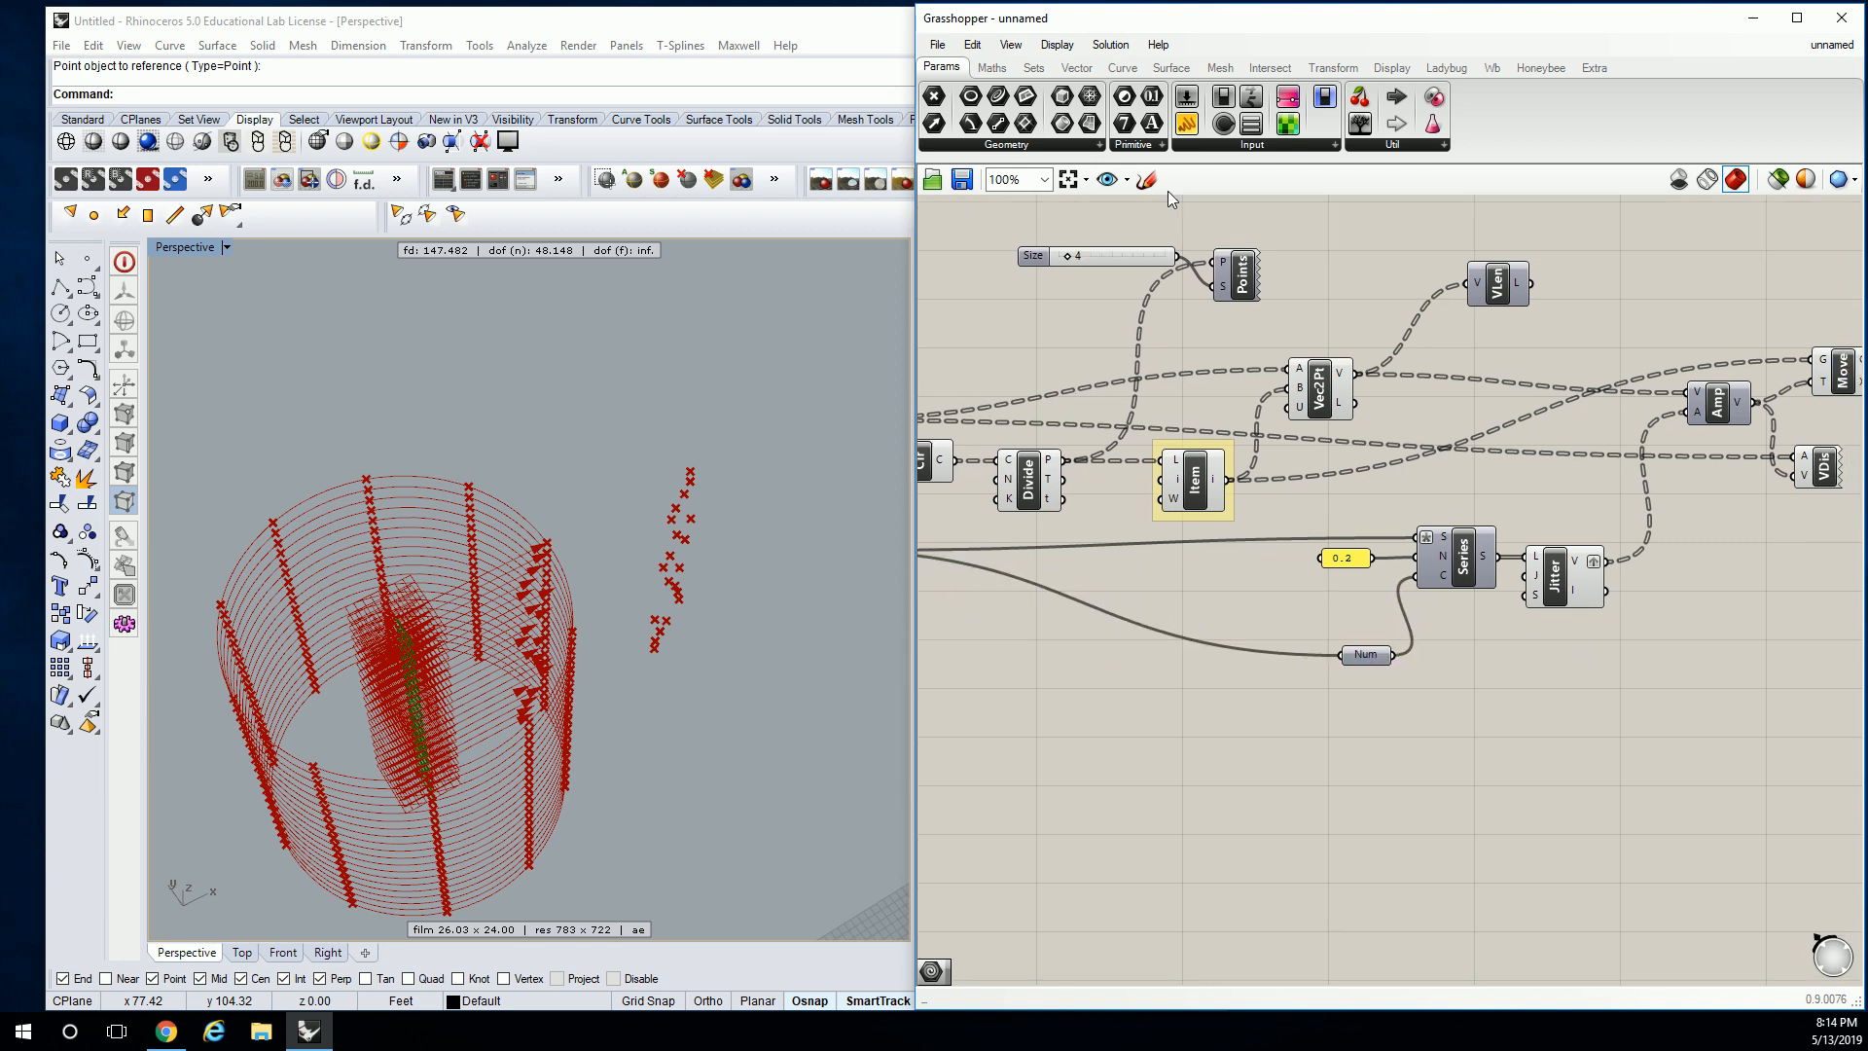
Add a Subtraction with the jittered values as A and the Num value as B.
left_click(1003, 76)
left_click(1092, 145)
left_click(1214, 230)
left_click(1626, 650)
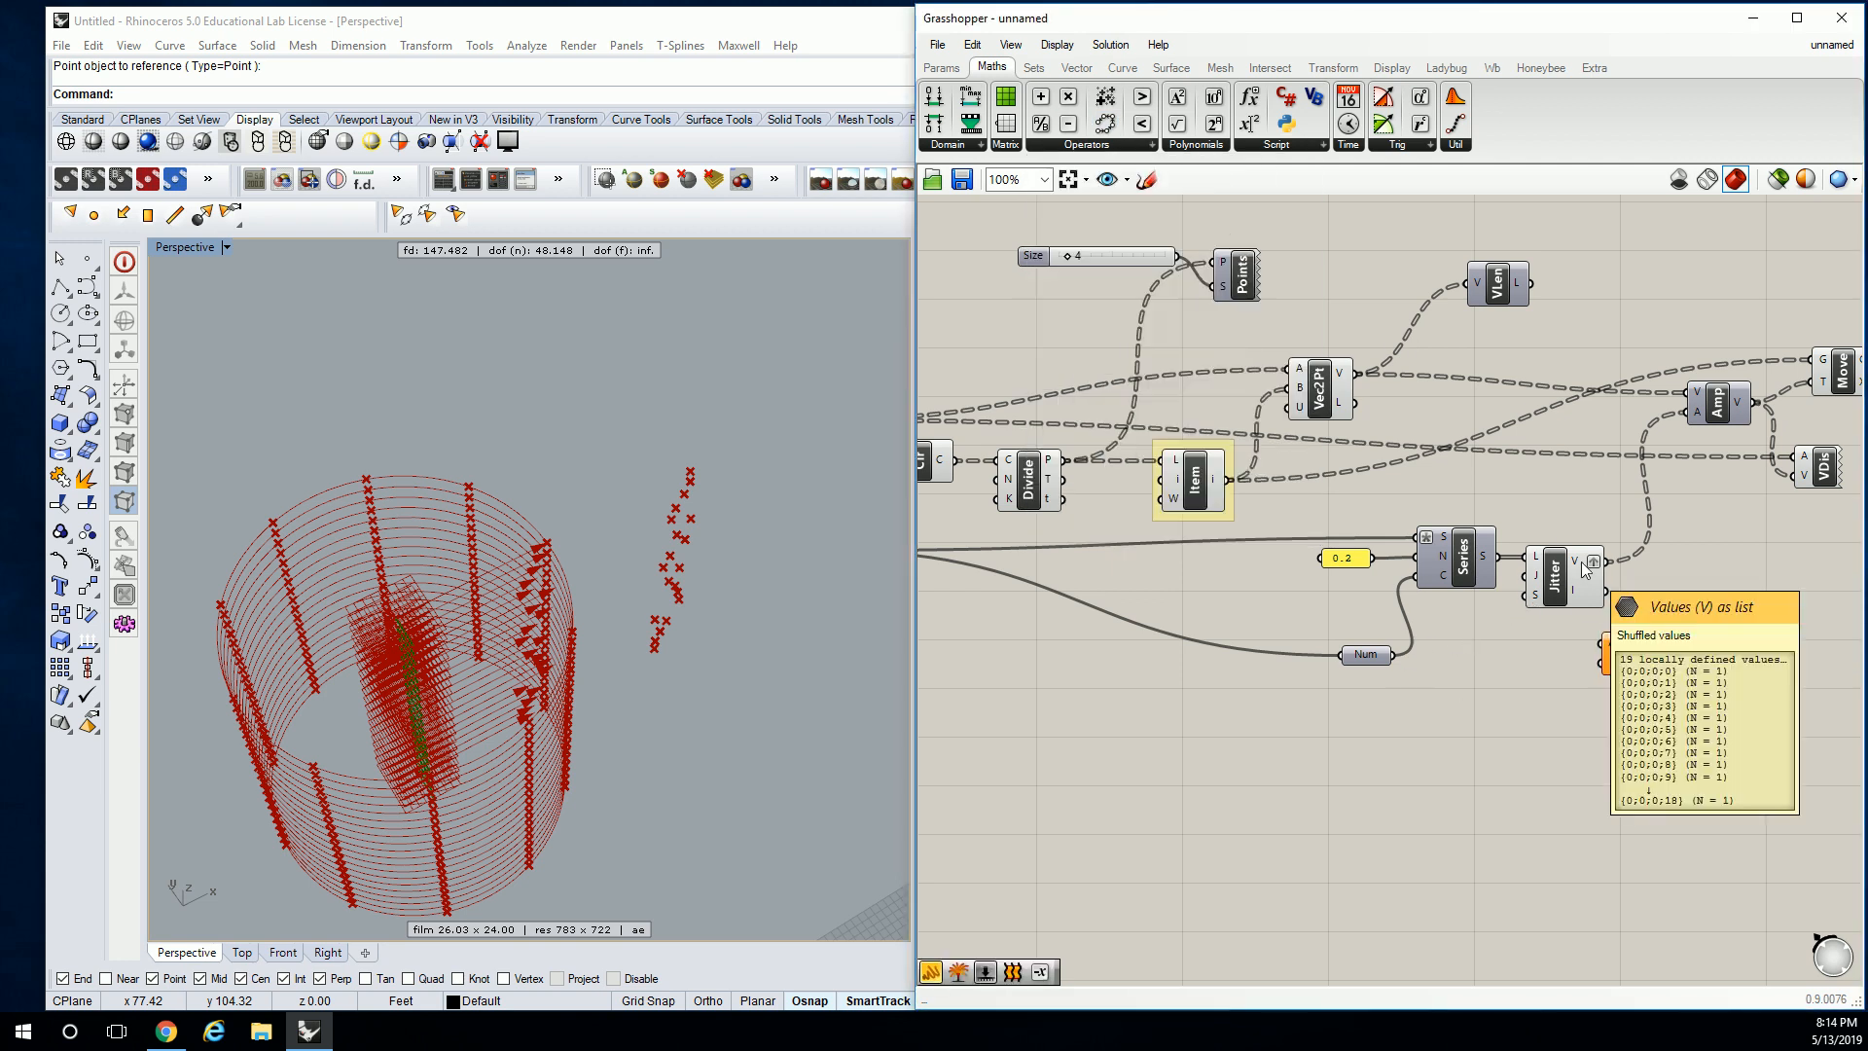
left_click_drag(1607, 562, 1601, 643)
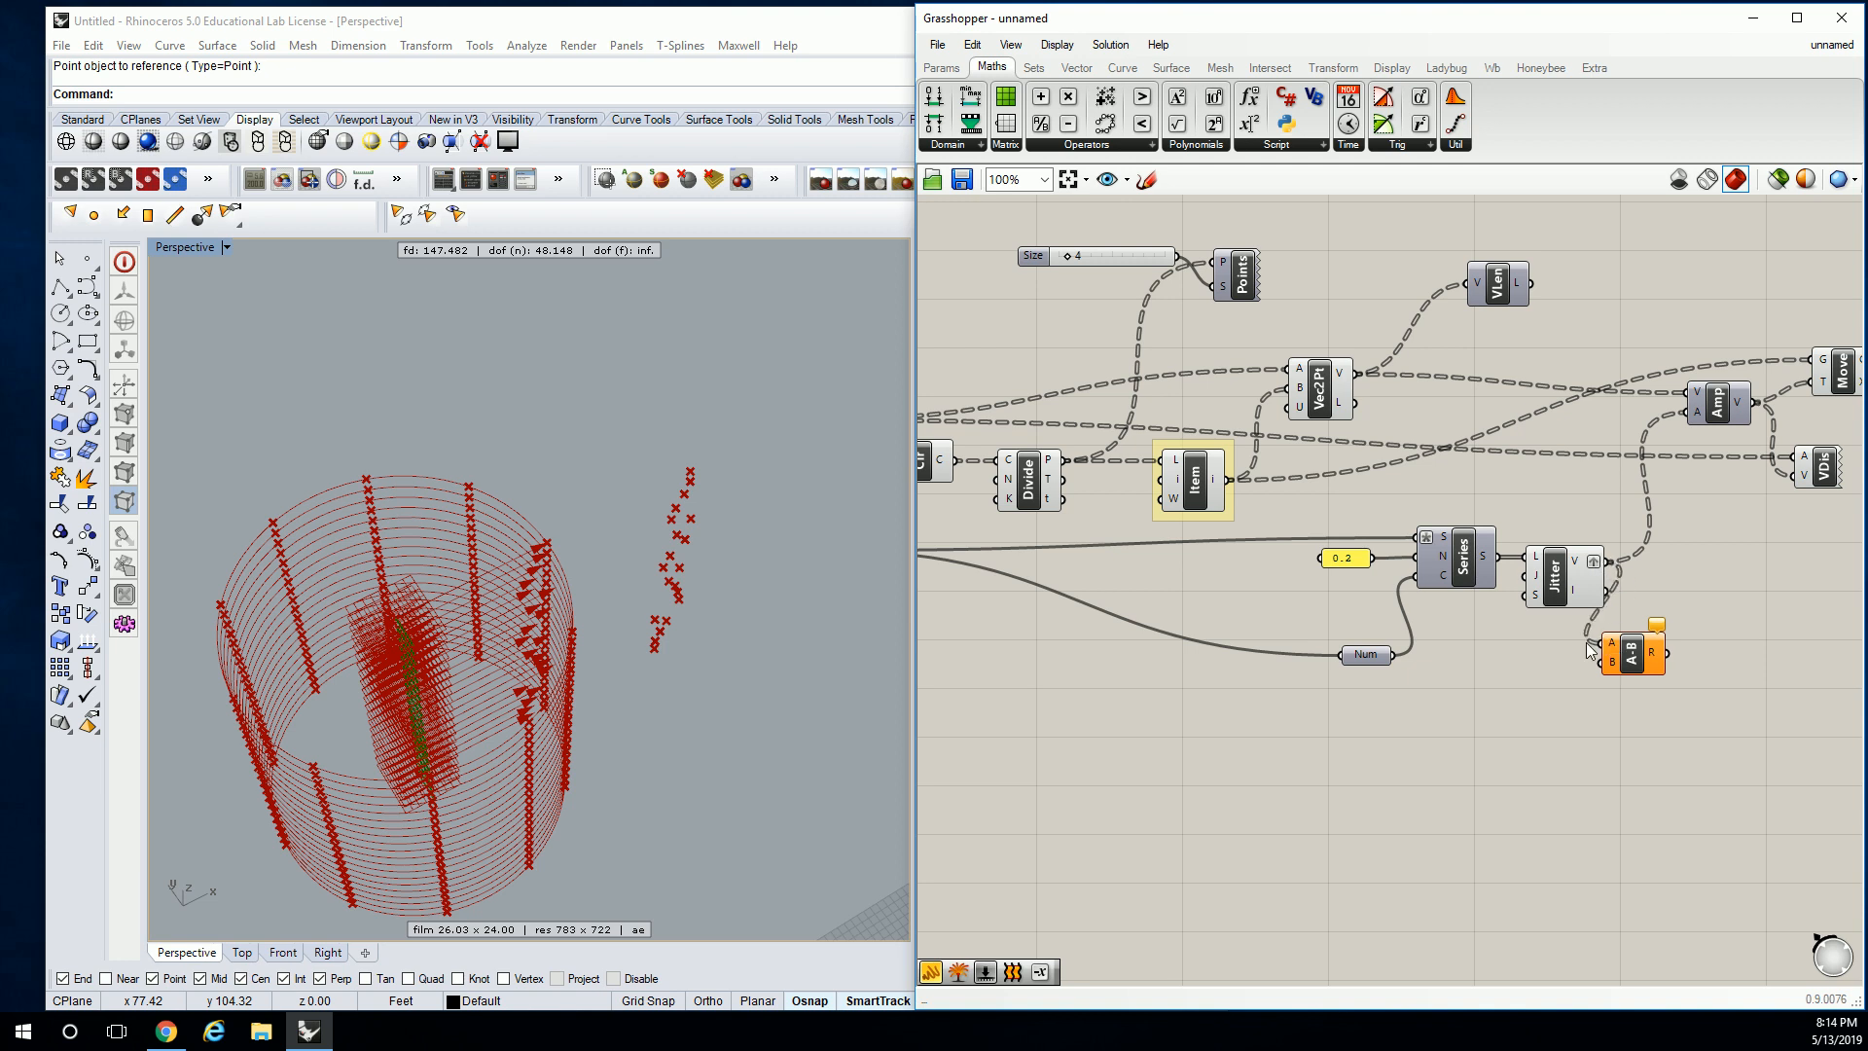
left_click_drag(1394, 654, 1603, 663)
right_click_drag(1595, 739, 1505, 755)
Show the subtraction results (0.2, -1.2…) in a panel and feed them into Amp's amplitude.
left_click(941, 66)
left_click(1195, 142)
left_click_drag(1391, 185, 1409, 211)
left_click_drag(1556, 393, 1722, 660)
left_click_drag(1577, 668, 1644, 660)
right_click_drag(1702, 668, 1493, 566)
left_click_drag(1588, 605, 1734, 800)
scroll(1461, 617, "up", 4)
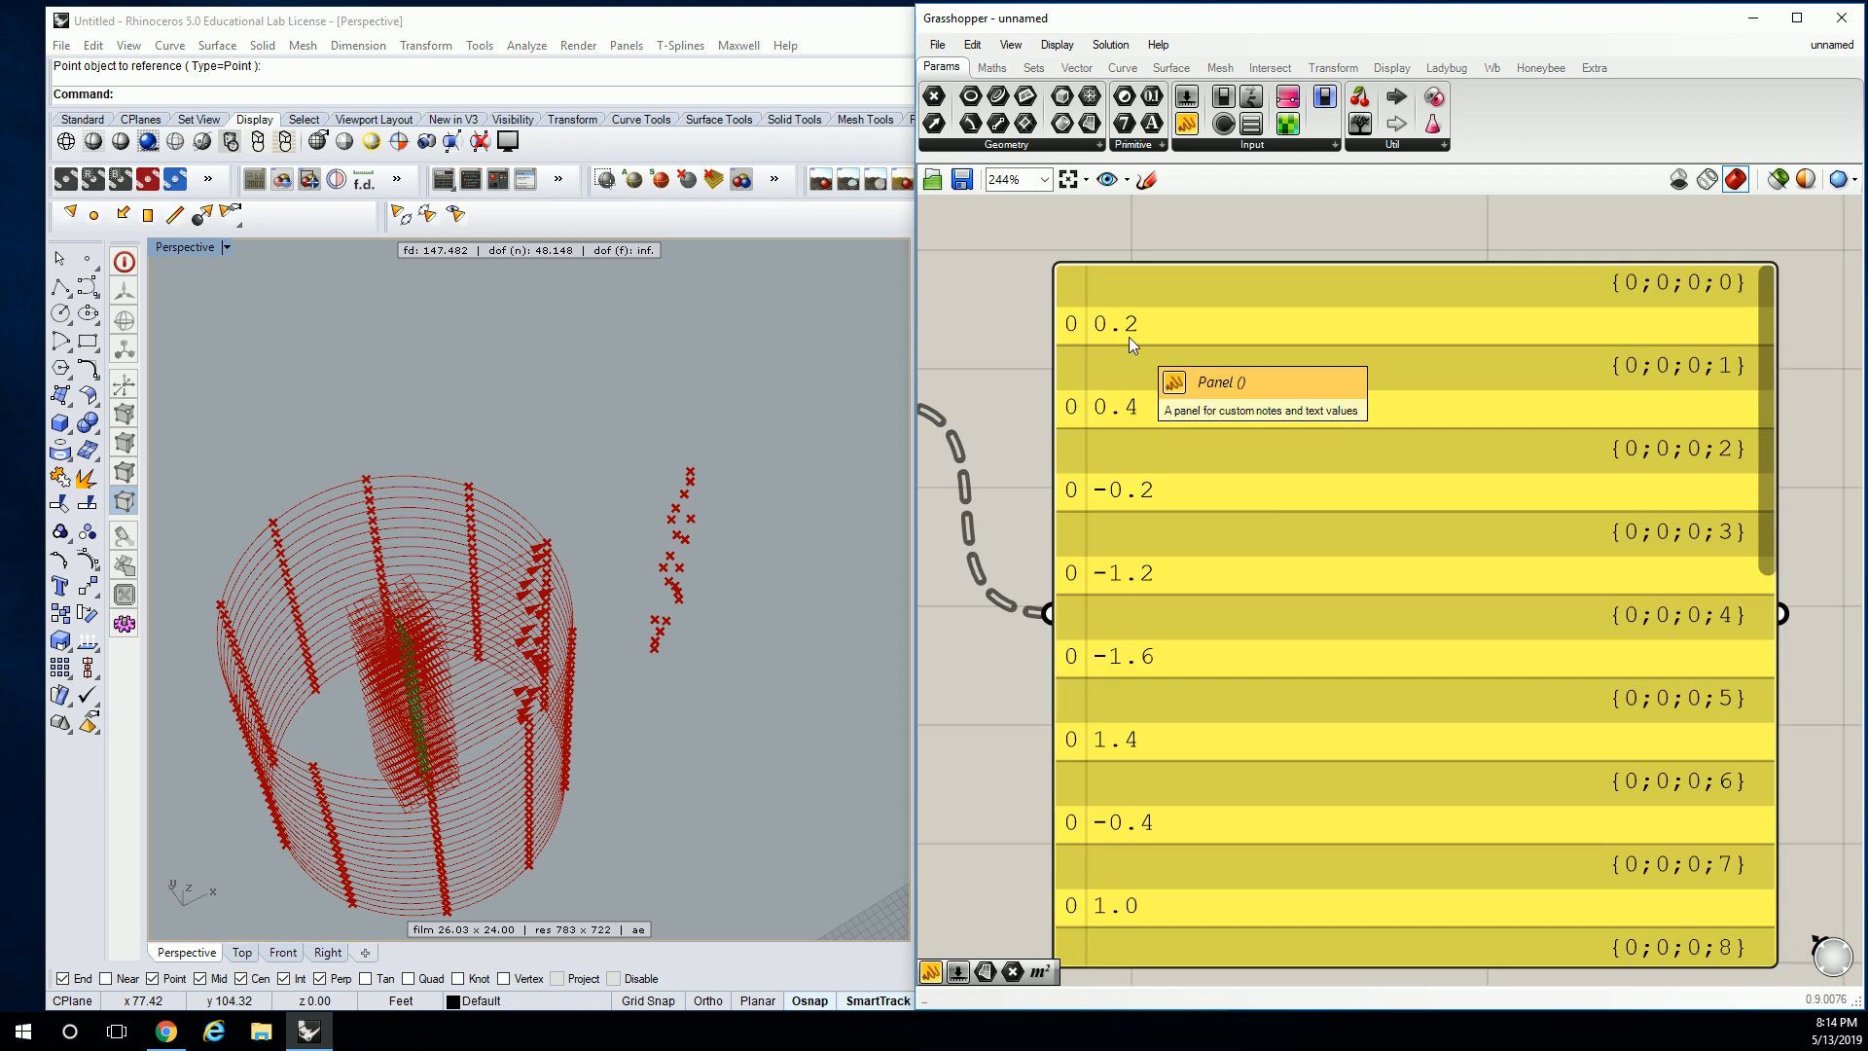
scroll(1128, 336, "down", 5)
right_click_drag(1152, 347, 1499, 547)
left_click_drag(1408, 590, 1438, 349)
scroll(461, 608, "up", 6)
Delete the readout panel and the VDis and VLen components.
left_click(1544, 679)
key("Delete")
right_click_drag(1509, 529, 1341, 588)
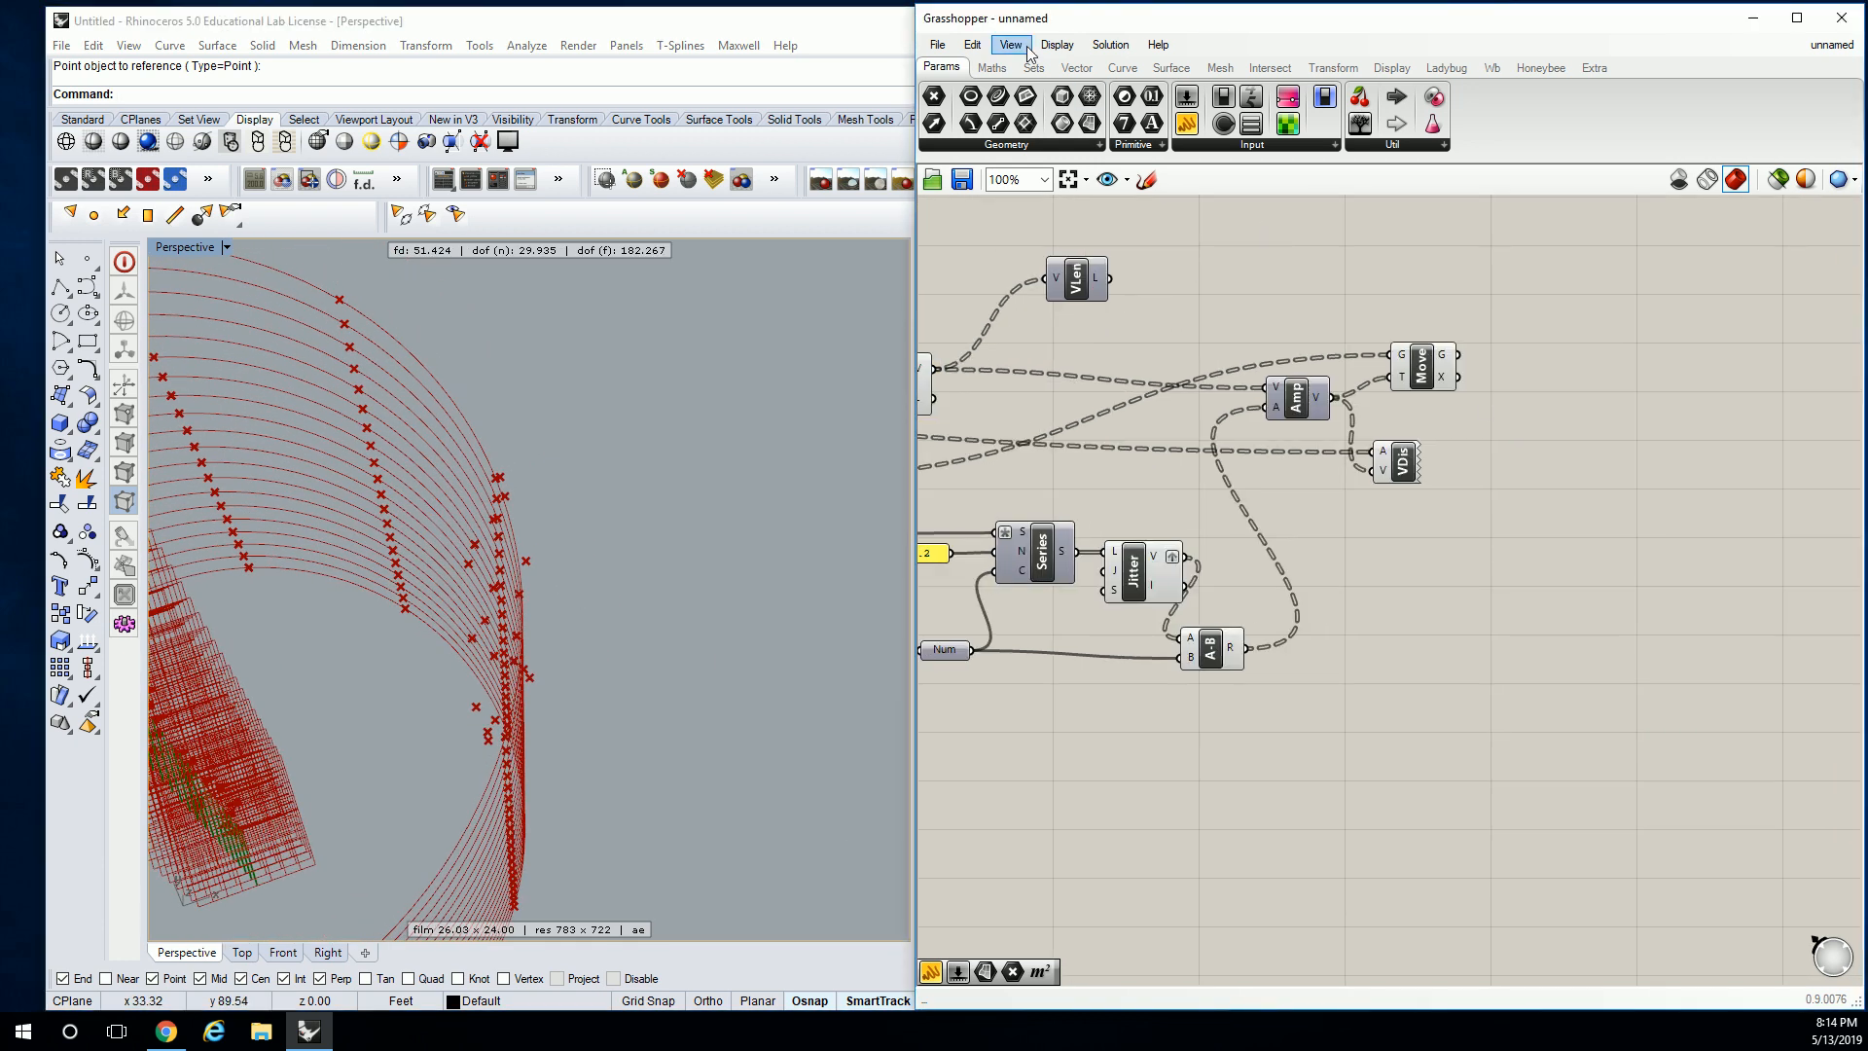
left_click(1121, 67)
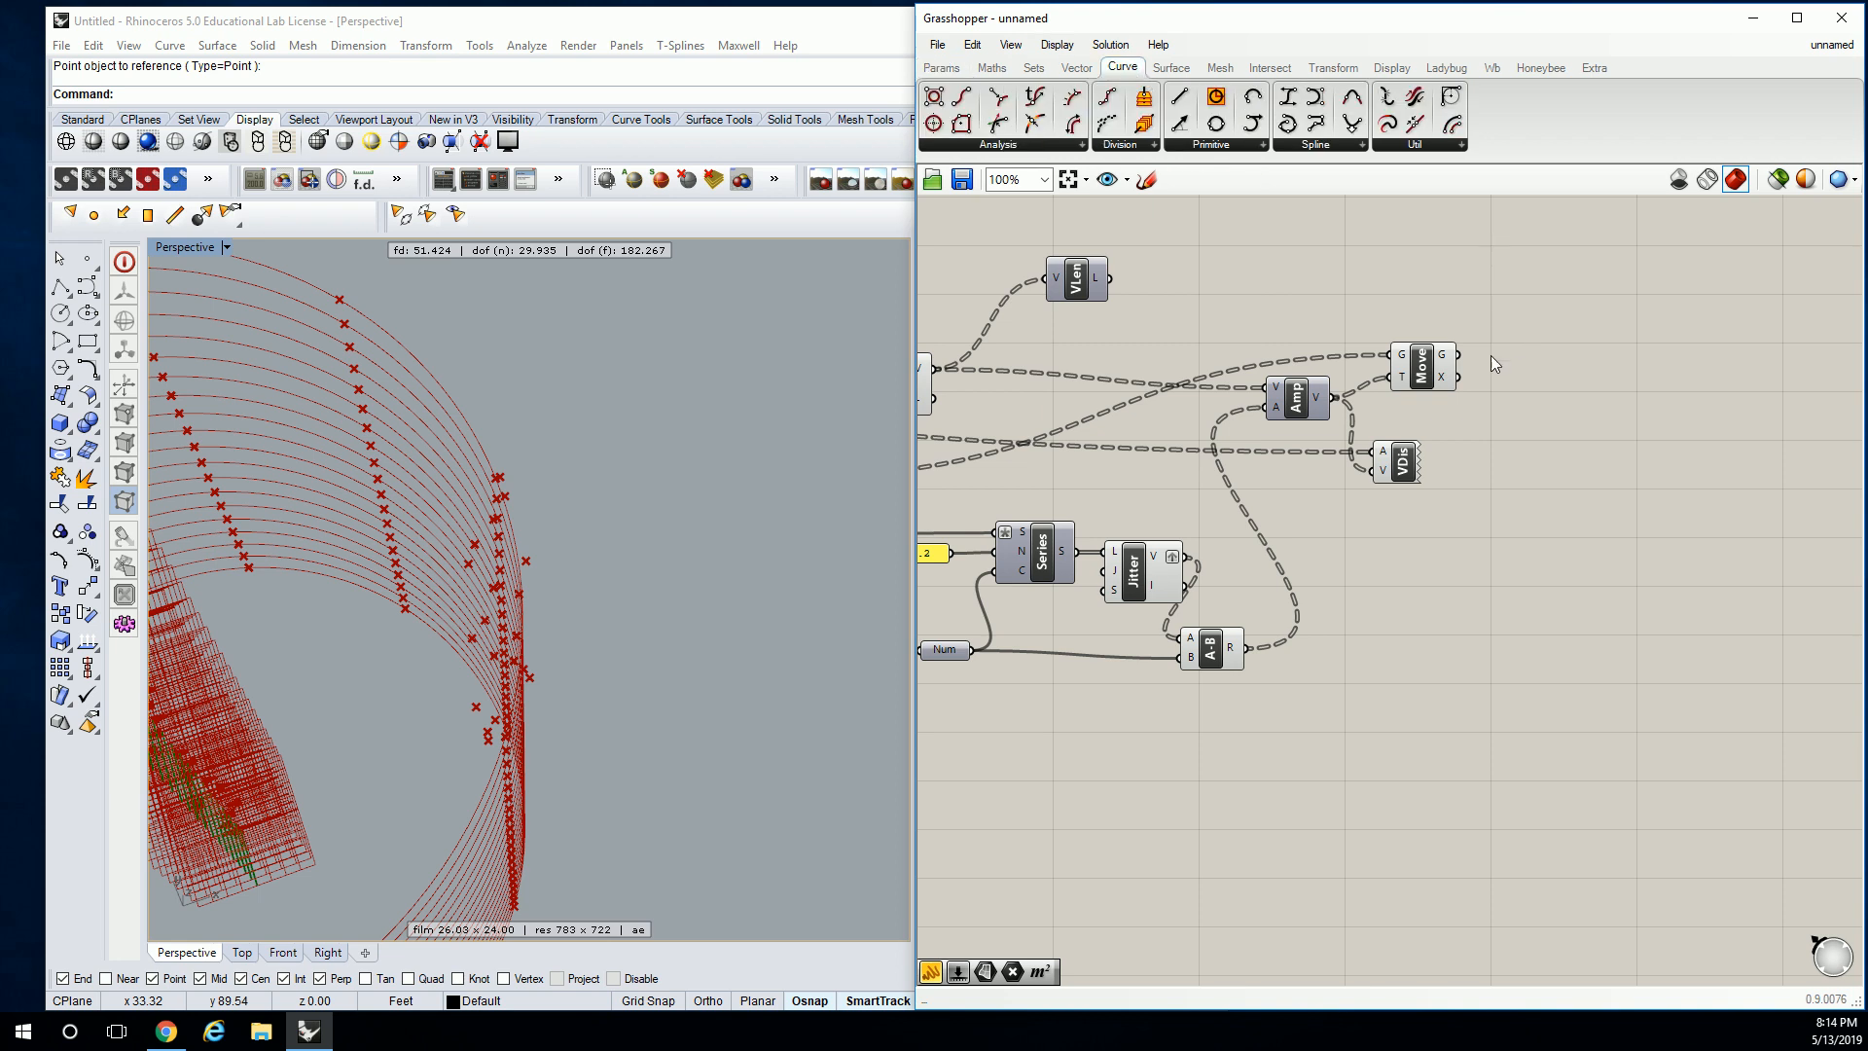
mouse_move(1447, 356)
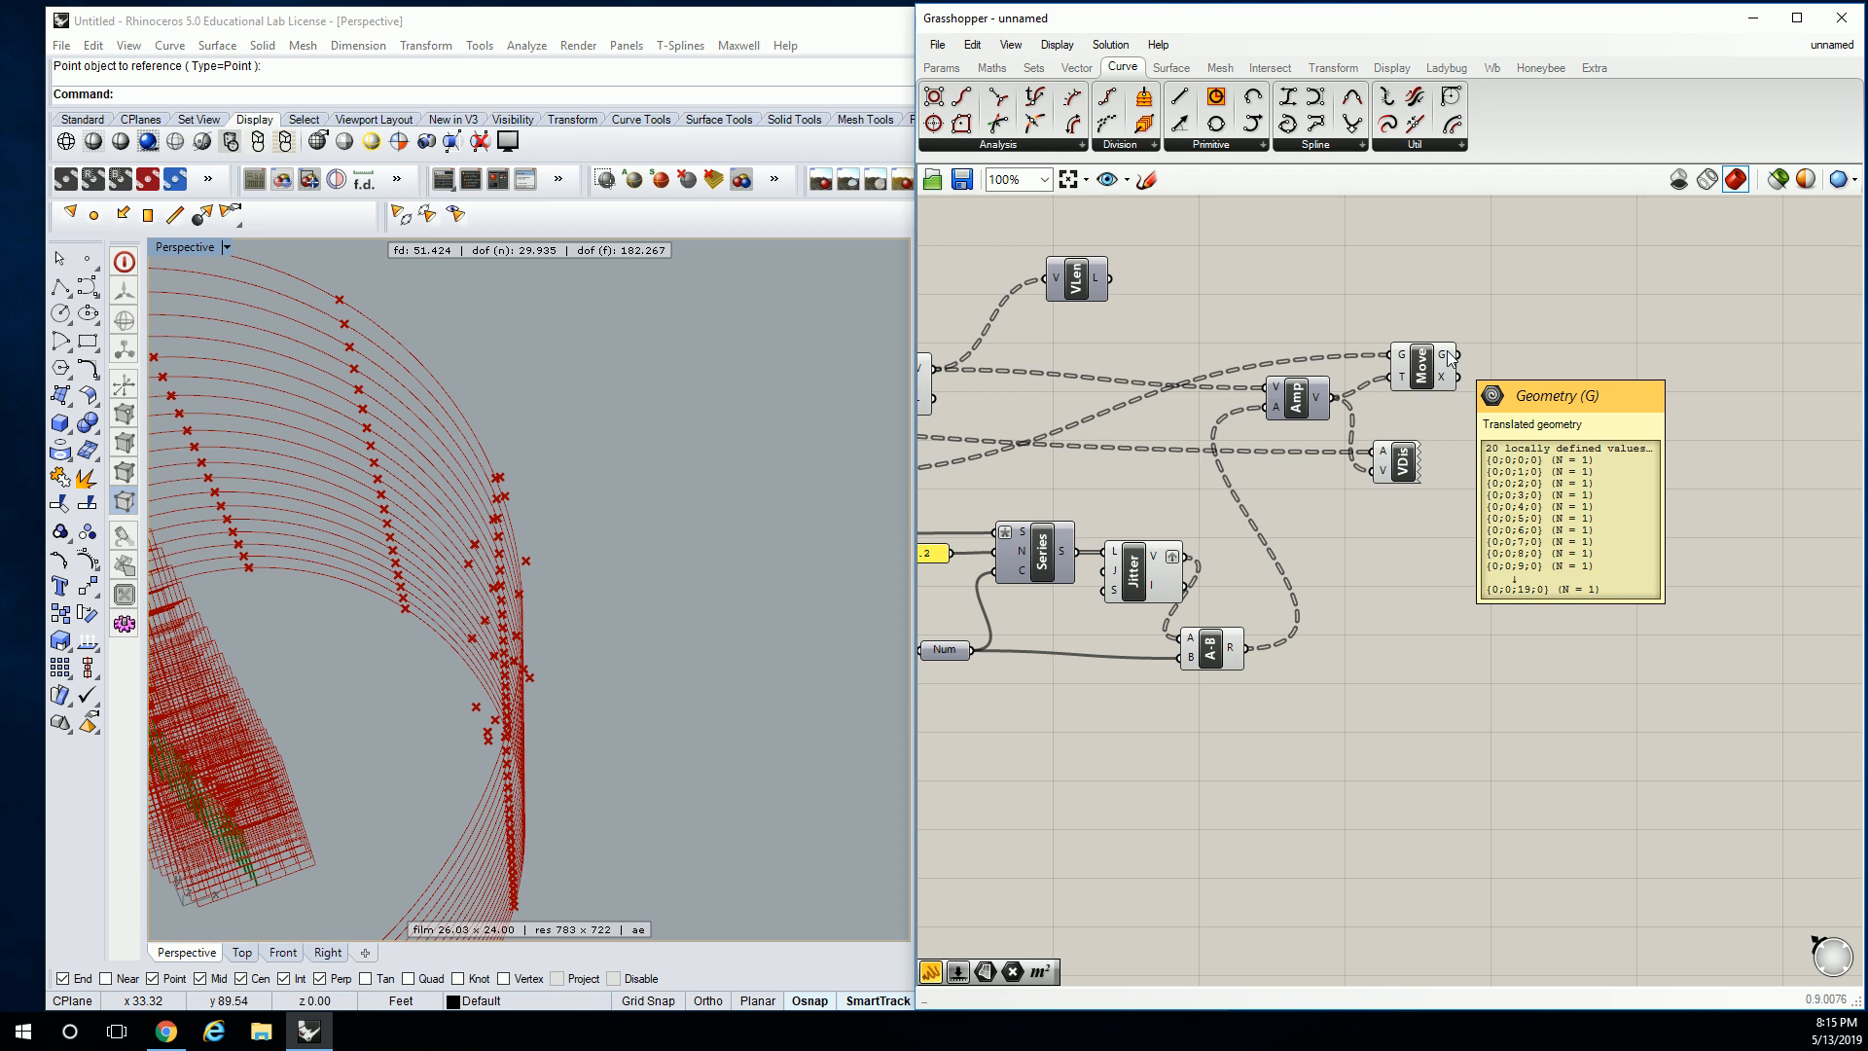
left_click_drag(1404, 467, 1537, 468)
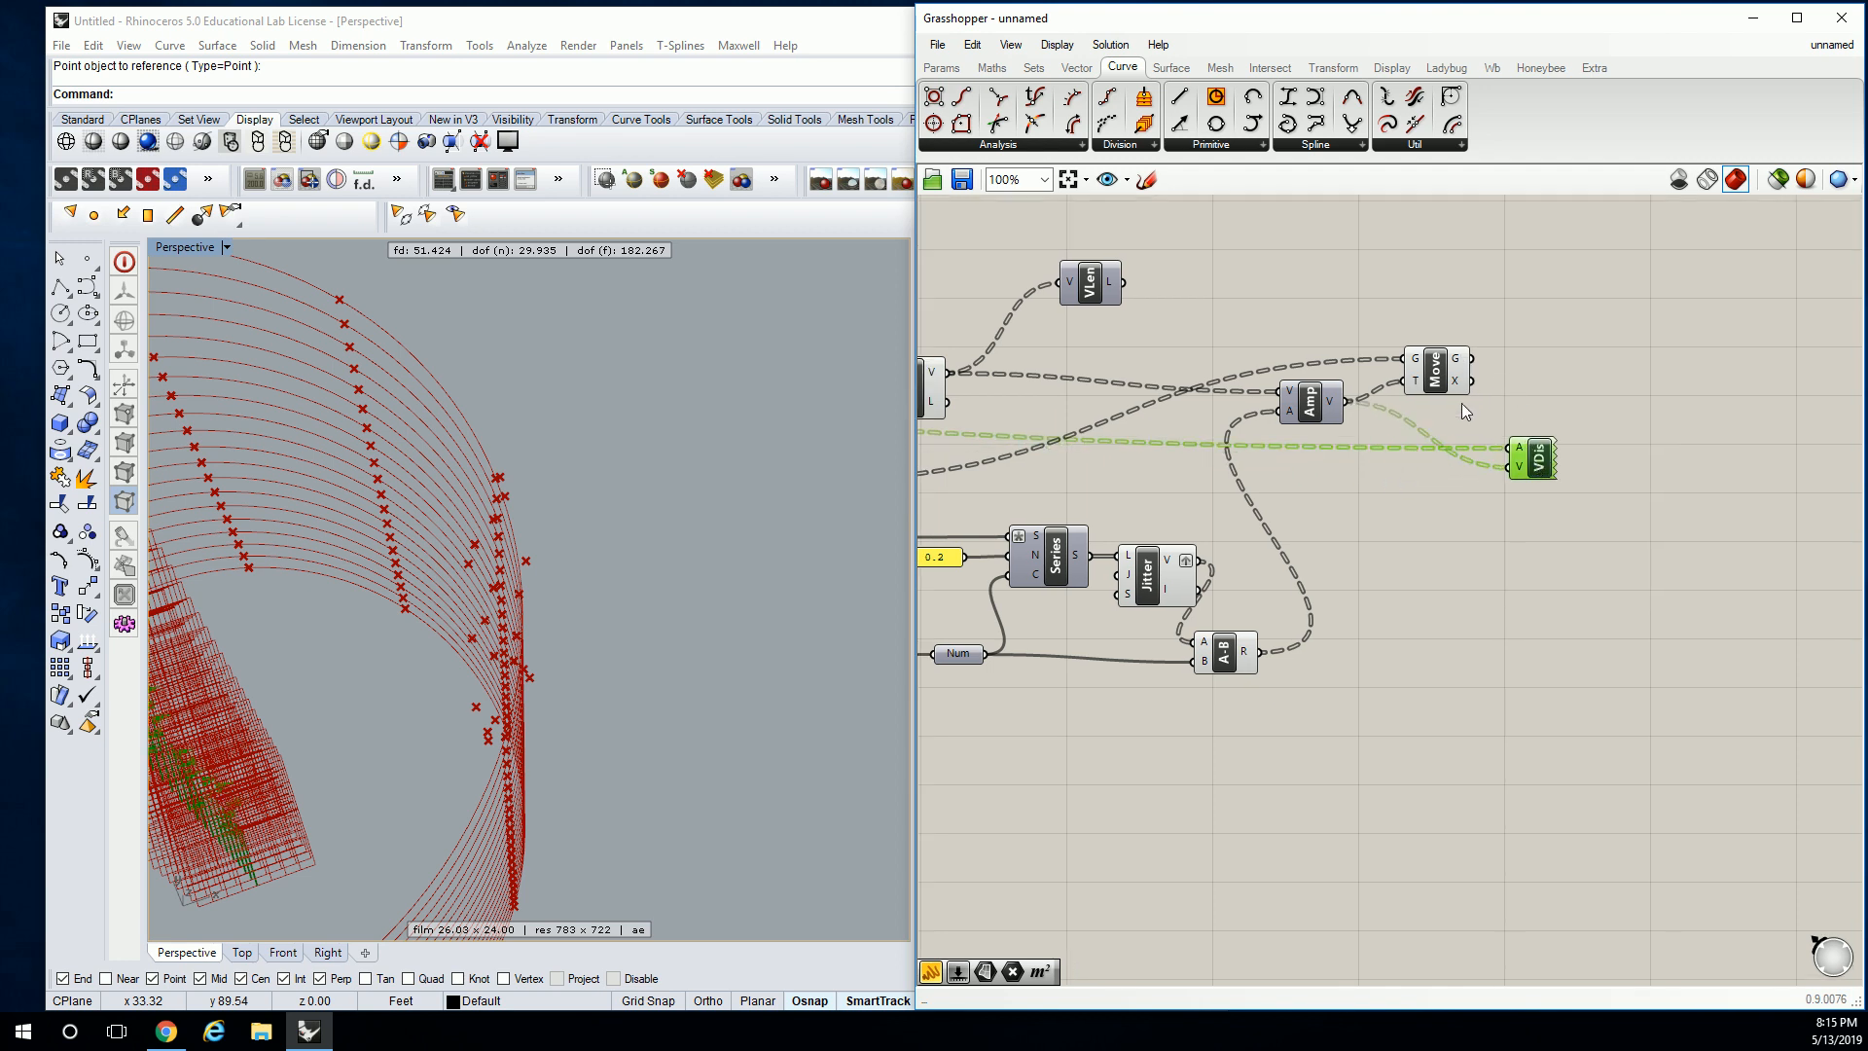
right_click_drag(1527, 474, 1586, 469)
key("Delete")
right_click_drag(1322, 370, 1468, 394)
left_click(1276, 318)
key("Delete")
Delete the Size slider and its Points component, keeping Ln and the Radius slider.
scroll(1373, 352, "down", 1)
right_click_drag(1164, 350, 1478, 358)
left_click_drag(1425, 288, 1191, 317)
key("Delete")
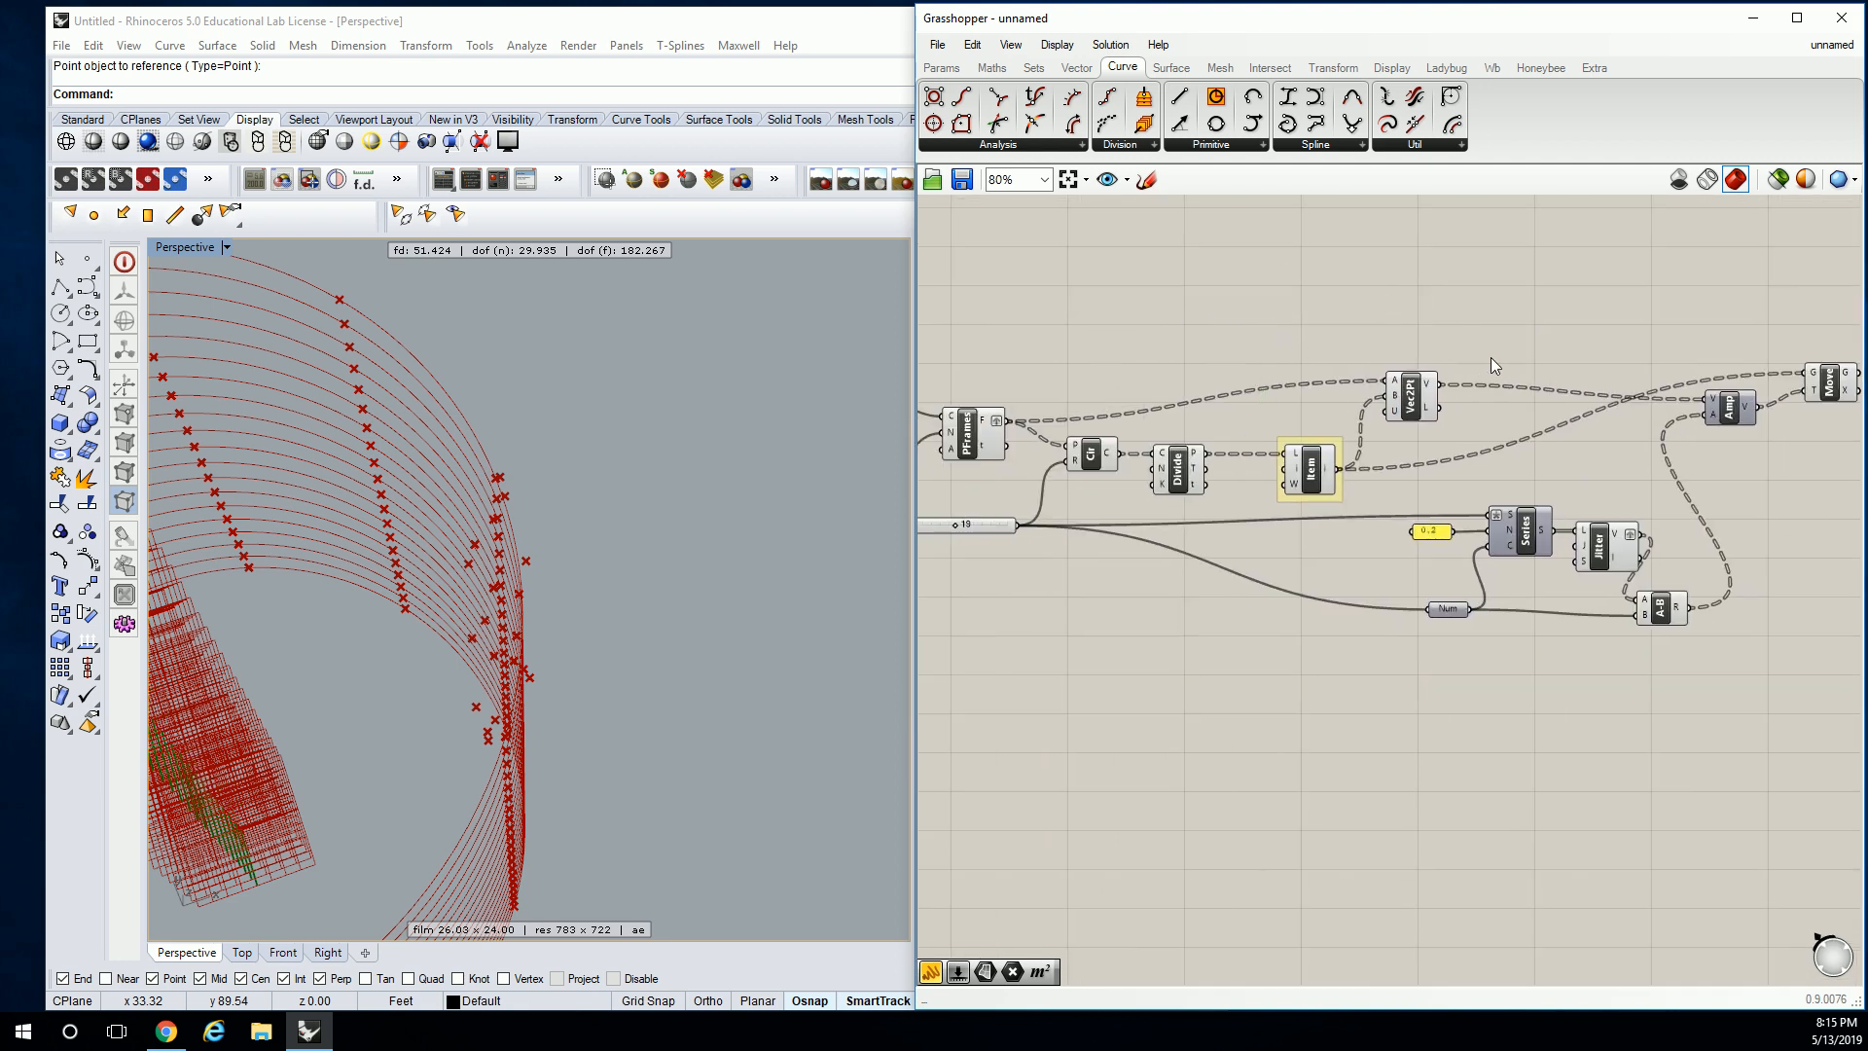
right_click_drag(1332, 278, 1247, 259)
right_click_drag(1275, 477, 1444, 504)
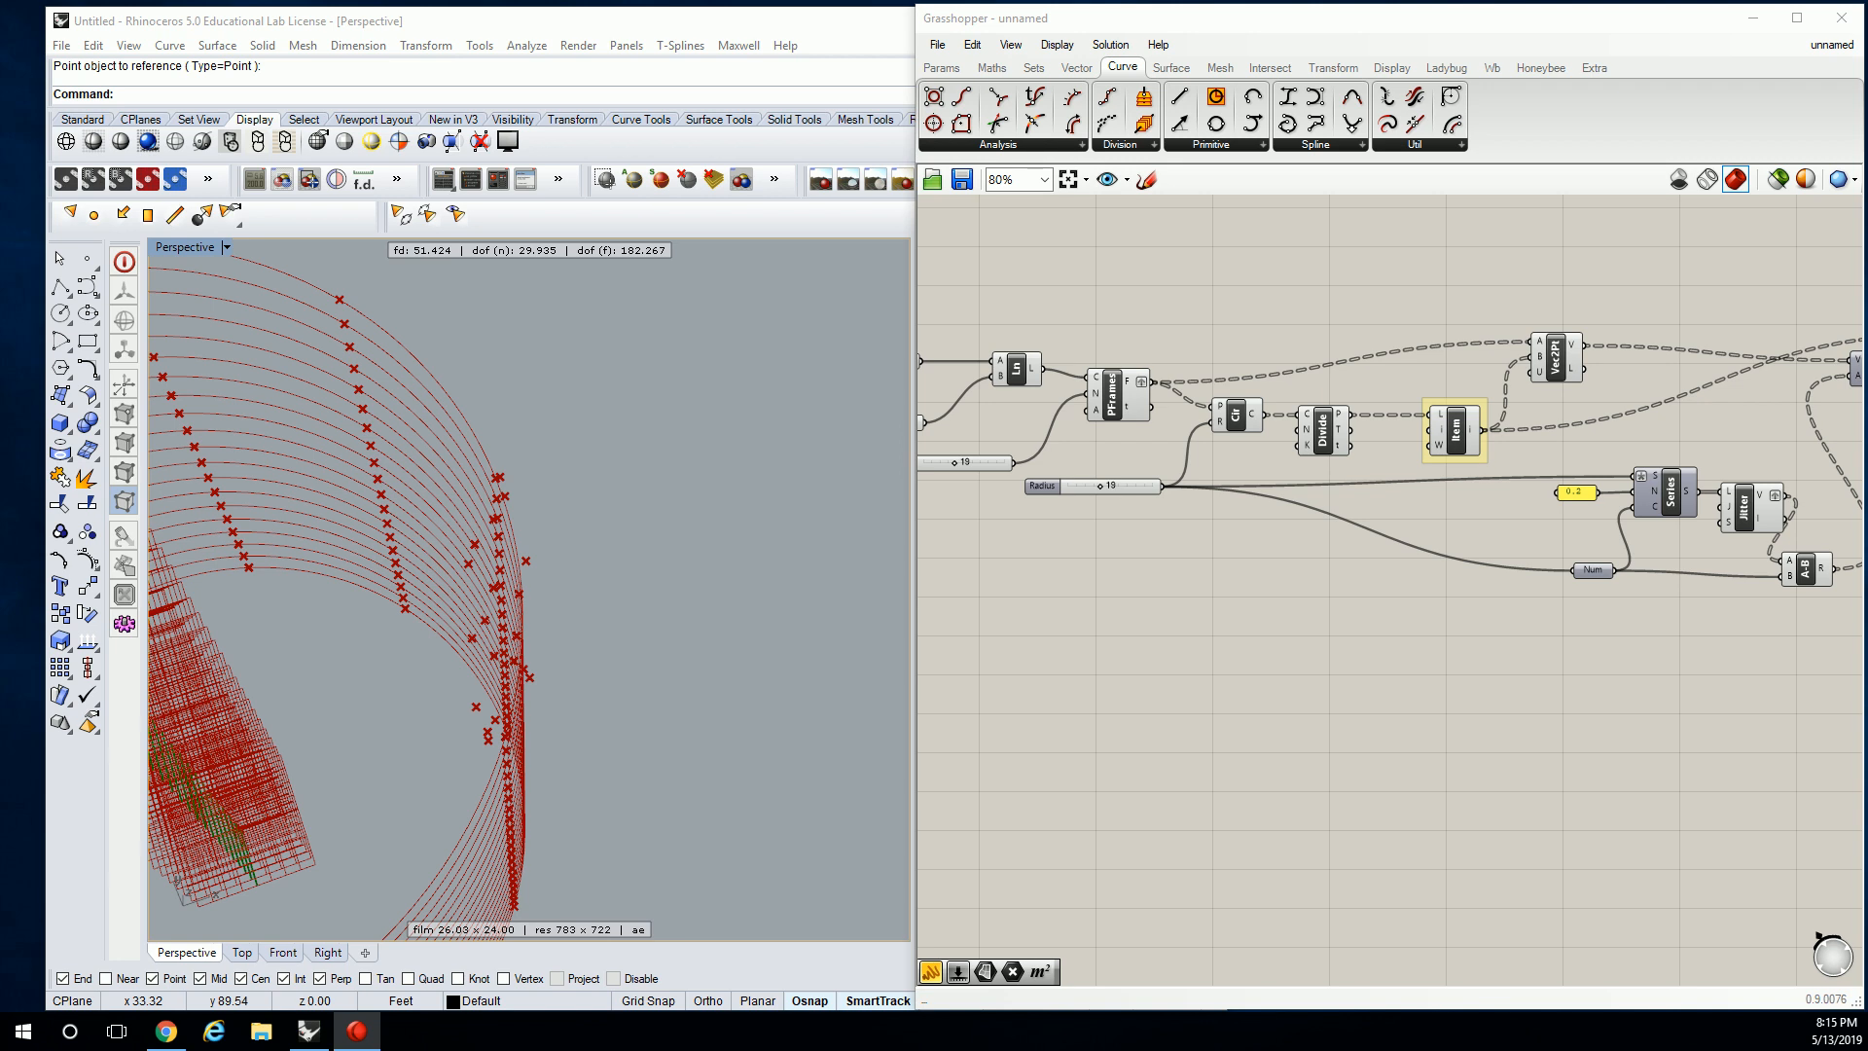
Orbit the Perspective view to look down on the ring of points.
right_click_drag(679, 551, 593, 529)
right_click(652, 526)
scroll(652, 526, "up", 6)
key("Escape")
scroll(595, 500, "down", 4)
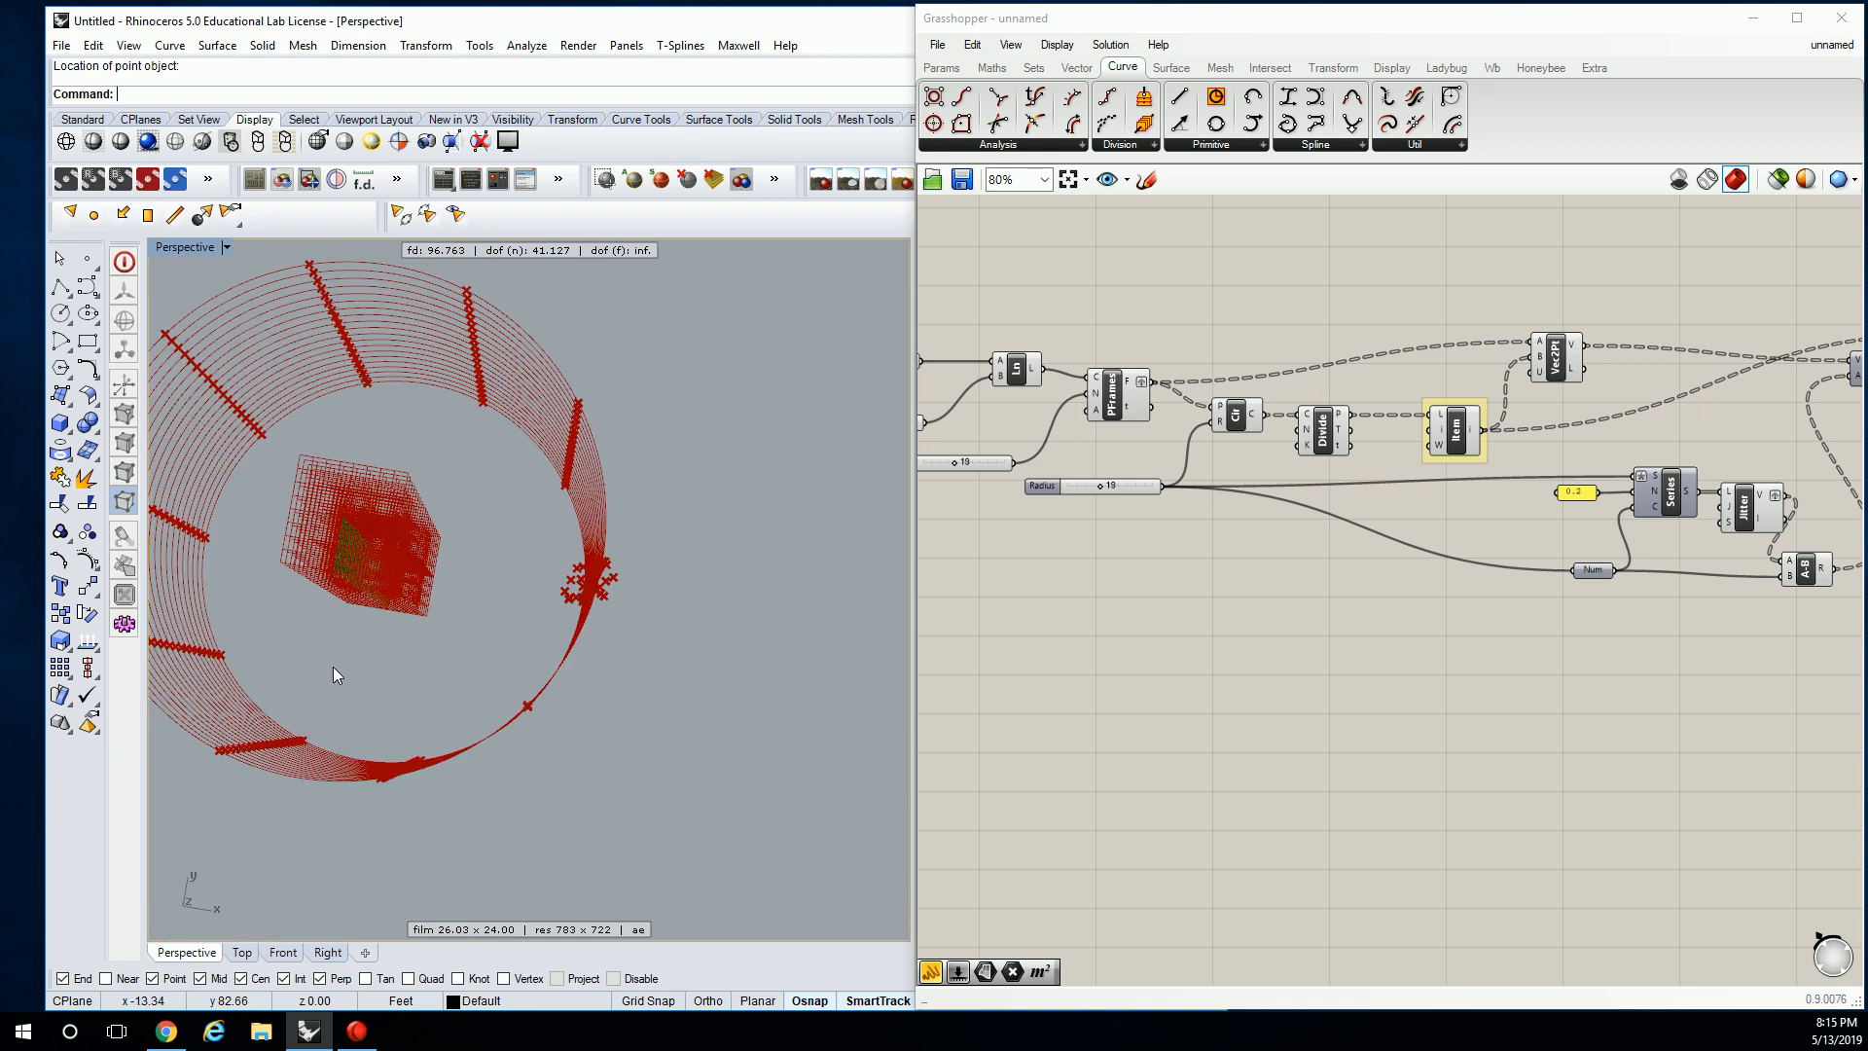
right_click_drag(1131, 567, 1434, 593)
right_click_drag(656, 563, 572, 543)
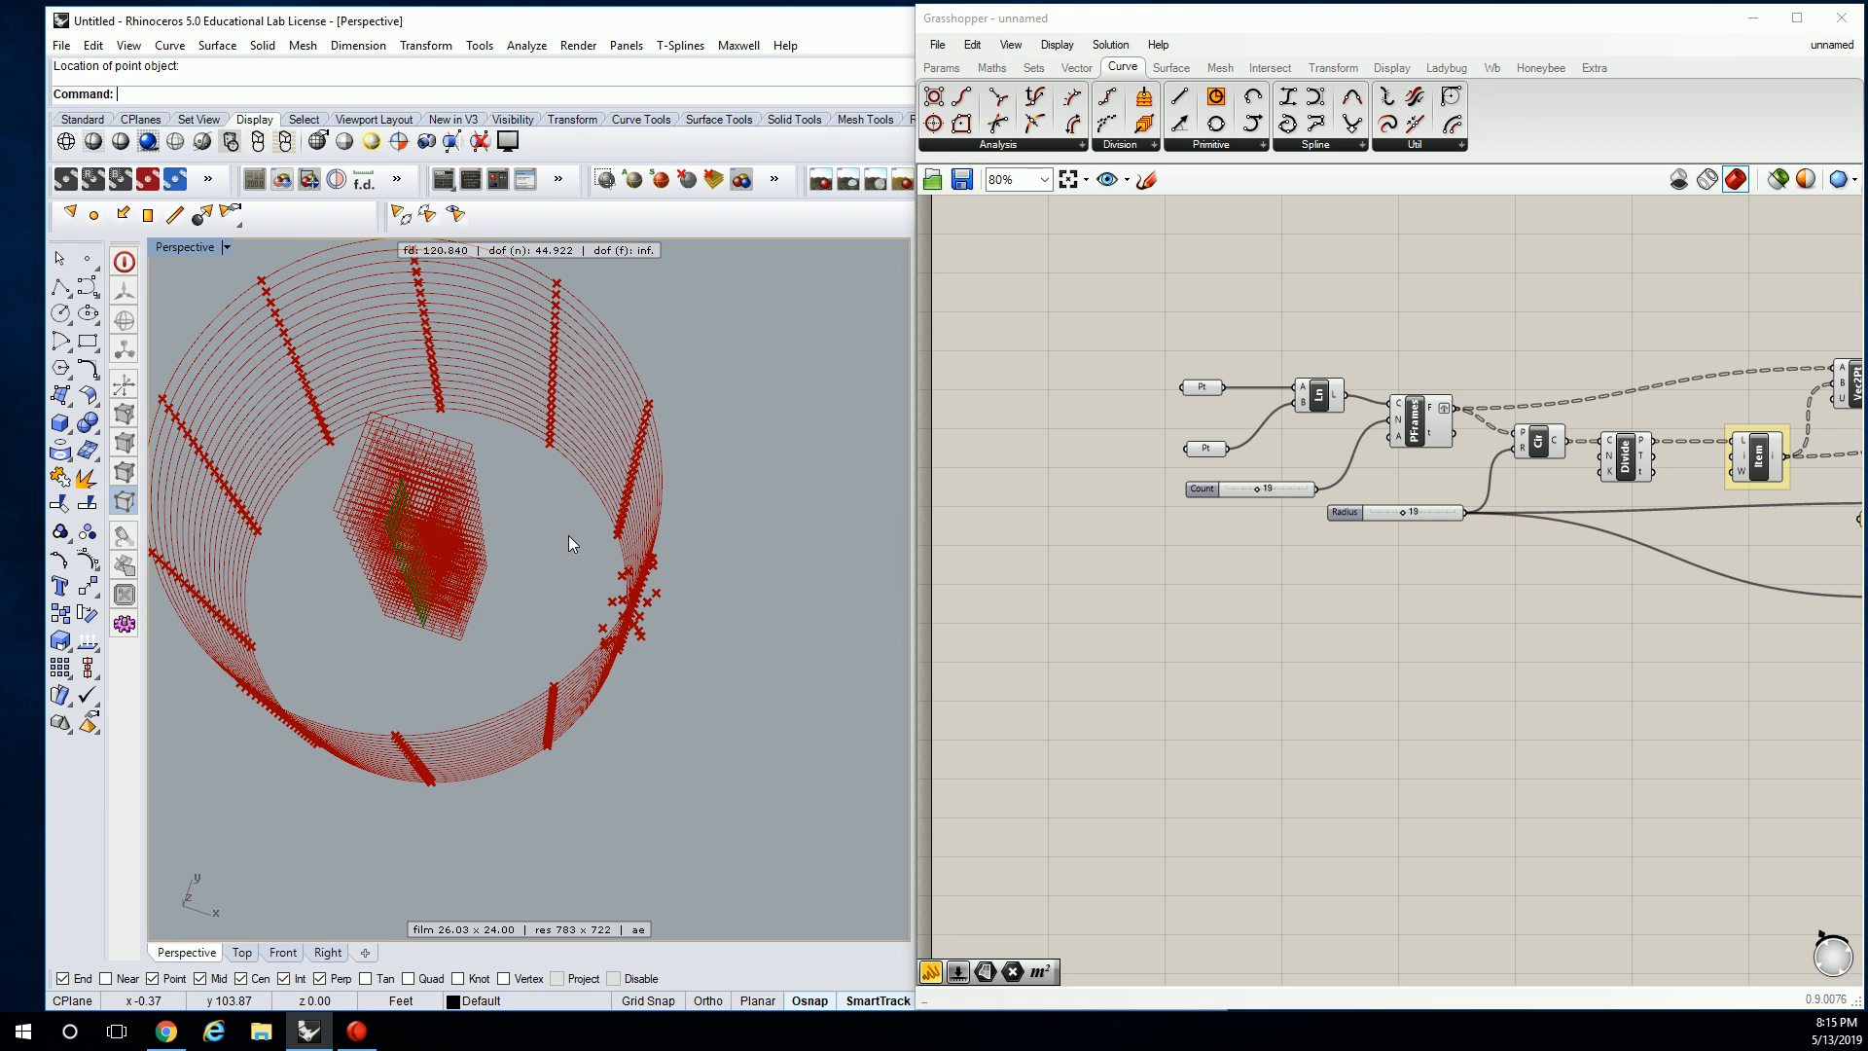
Bring the List Item component into view and select it.
left_click(1393, 325)
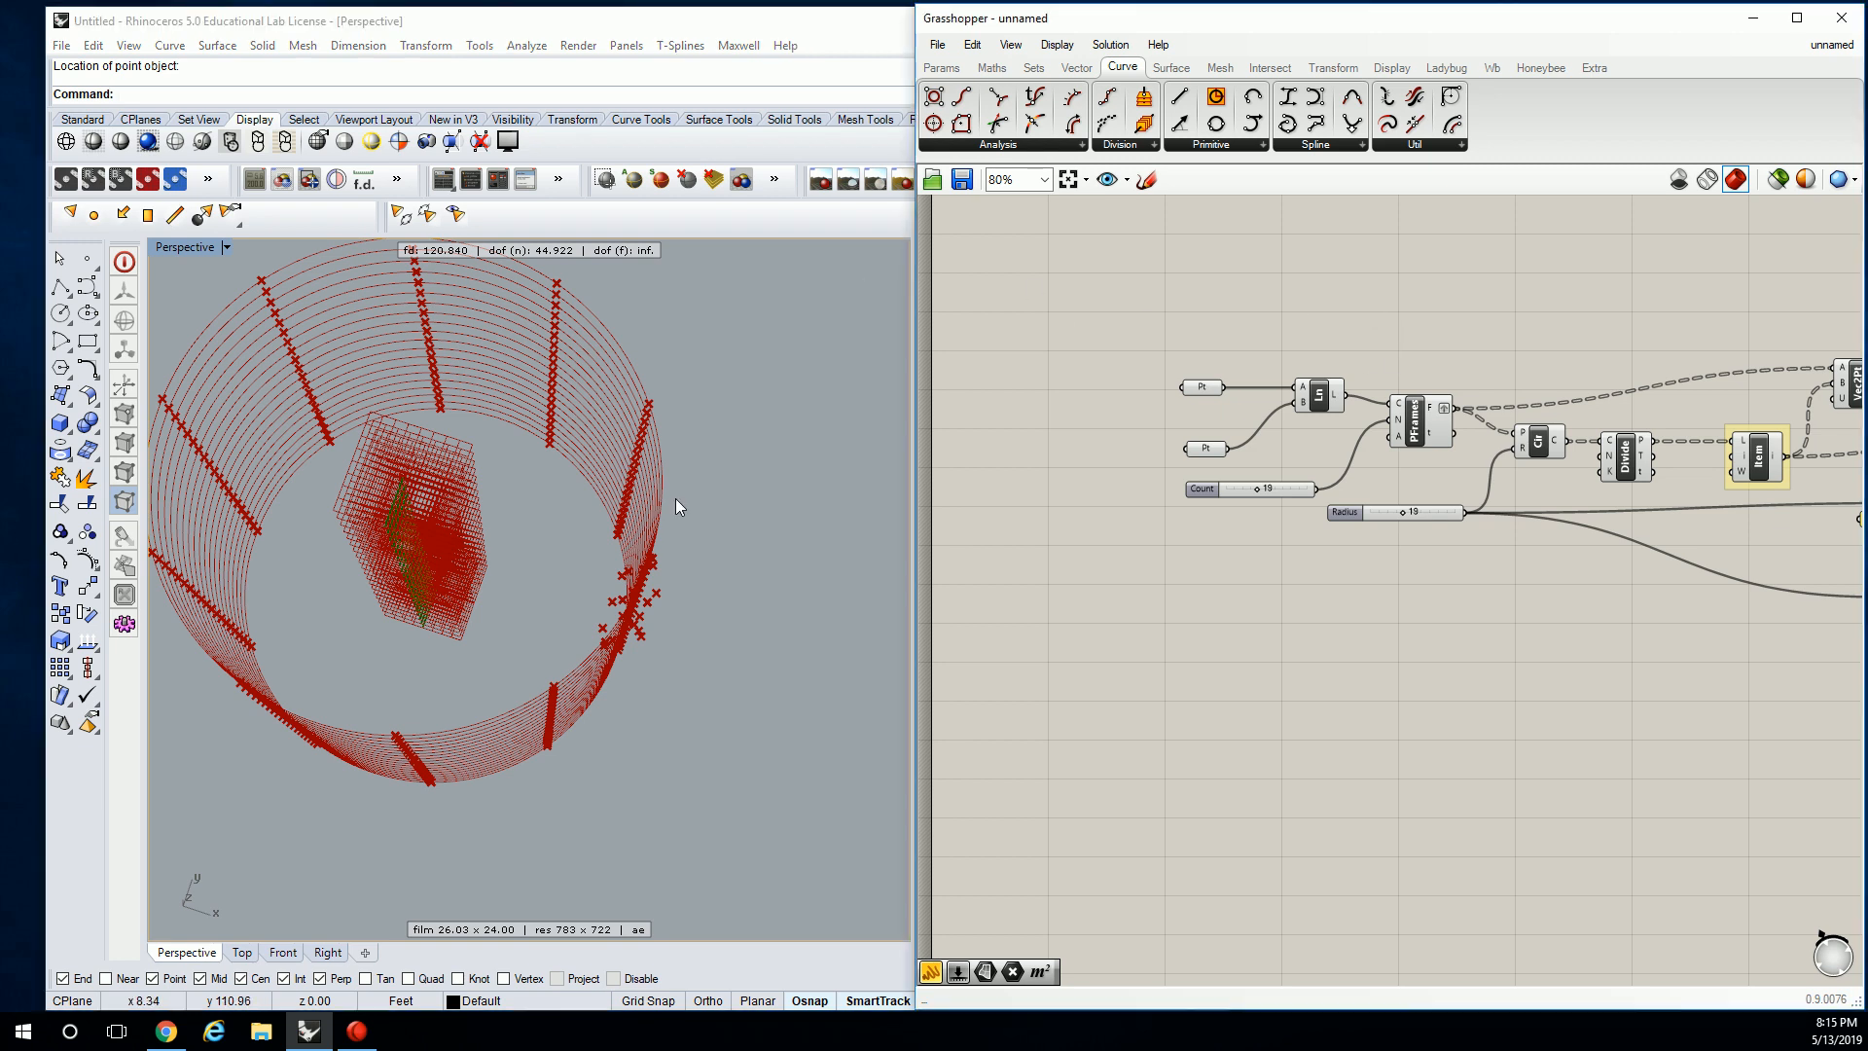
right_click_drag(656, 492, 546, 493, "shift")
right_click_drag(1487, 425, 1087, 472)
scroll(1344, 476, "up", 3)
left_click(1373, 538)
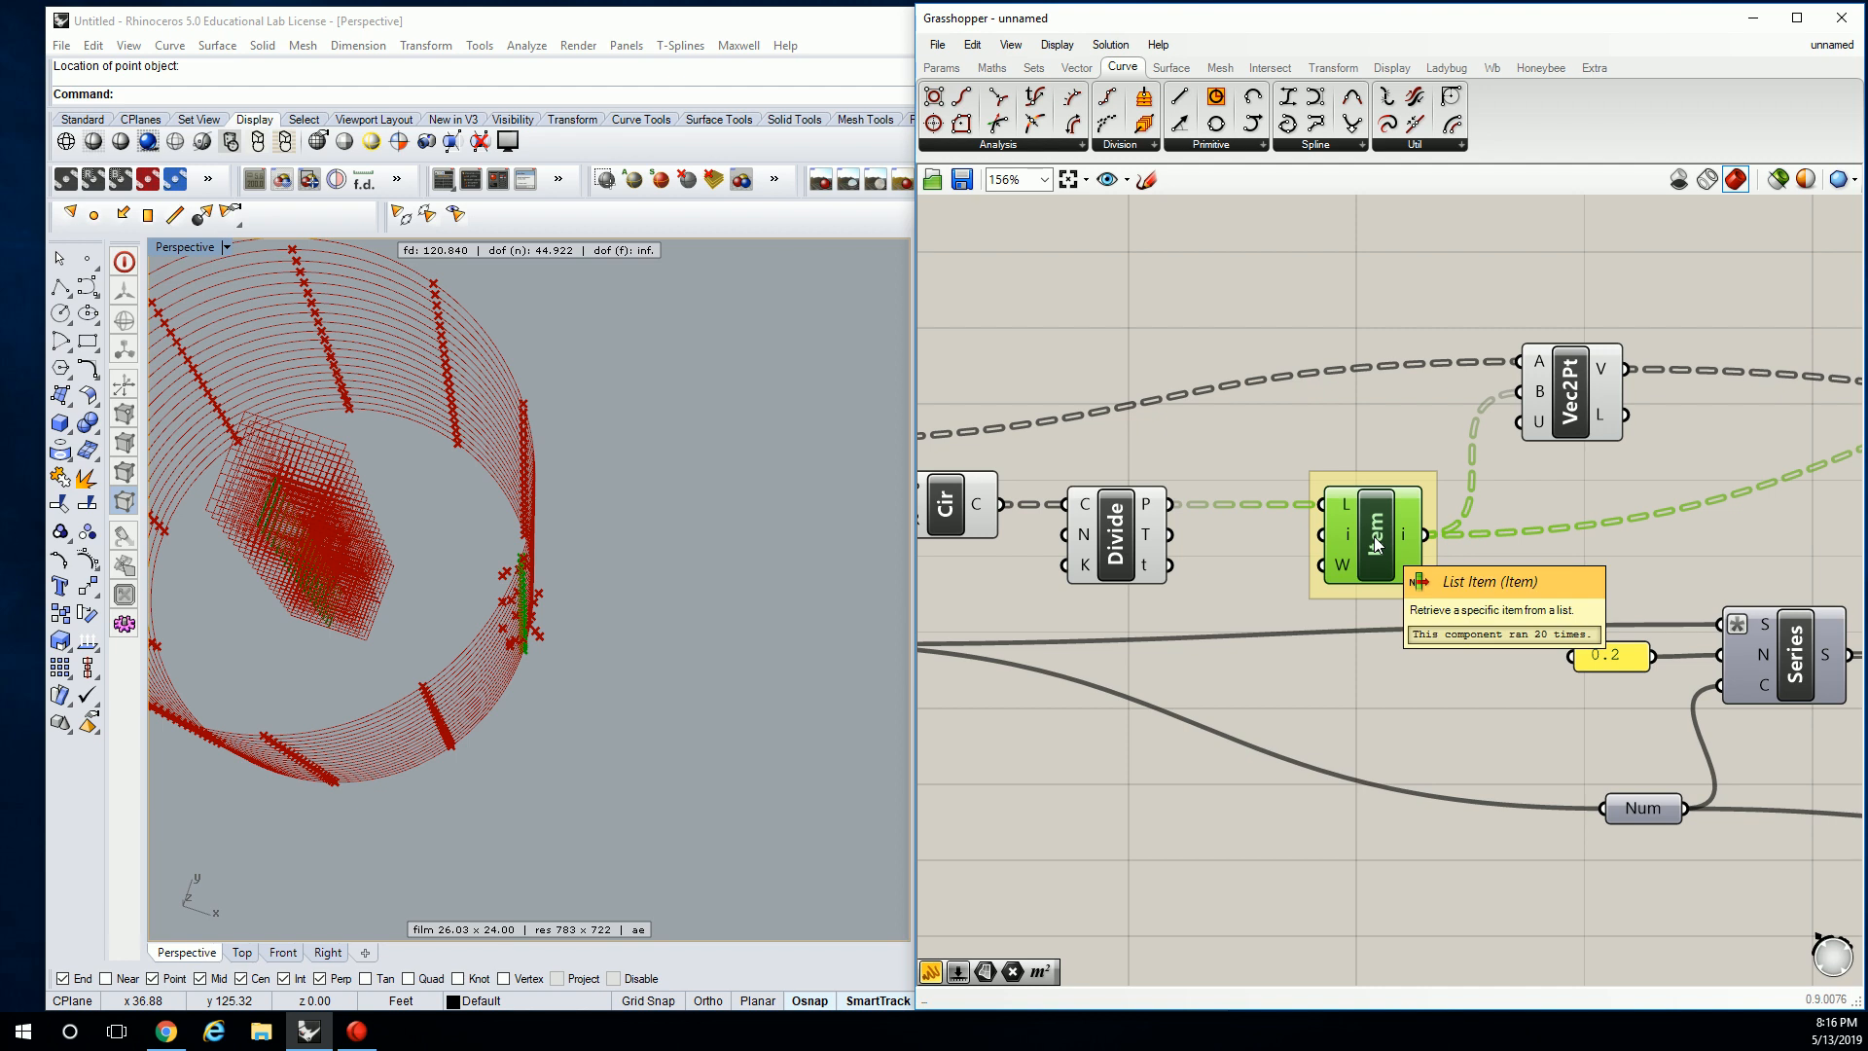
Add an enlarged panel listing the Divide points, placed away from Vec2Pt.
right_click_drag(1367, 532, 1310, 551)
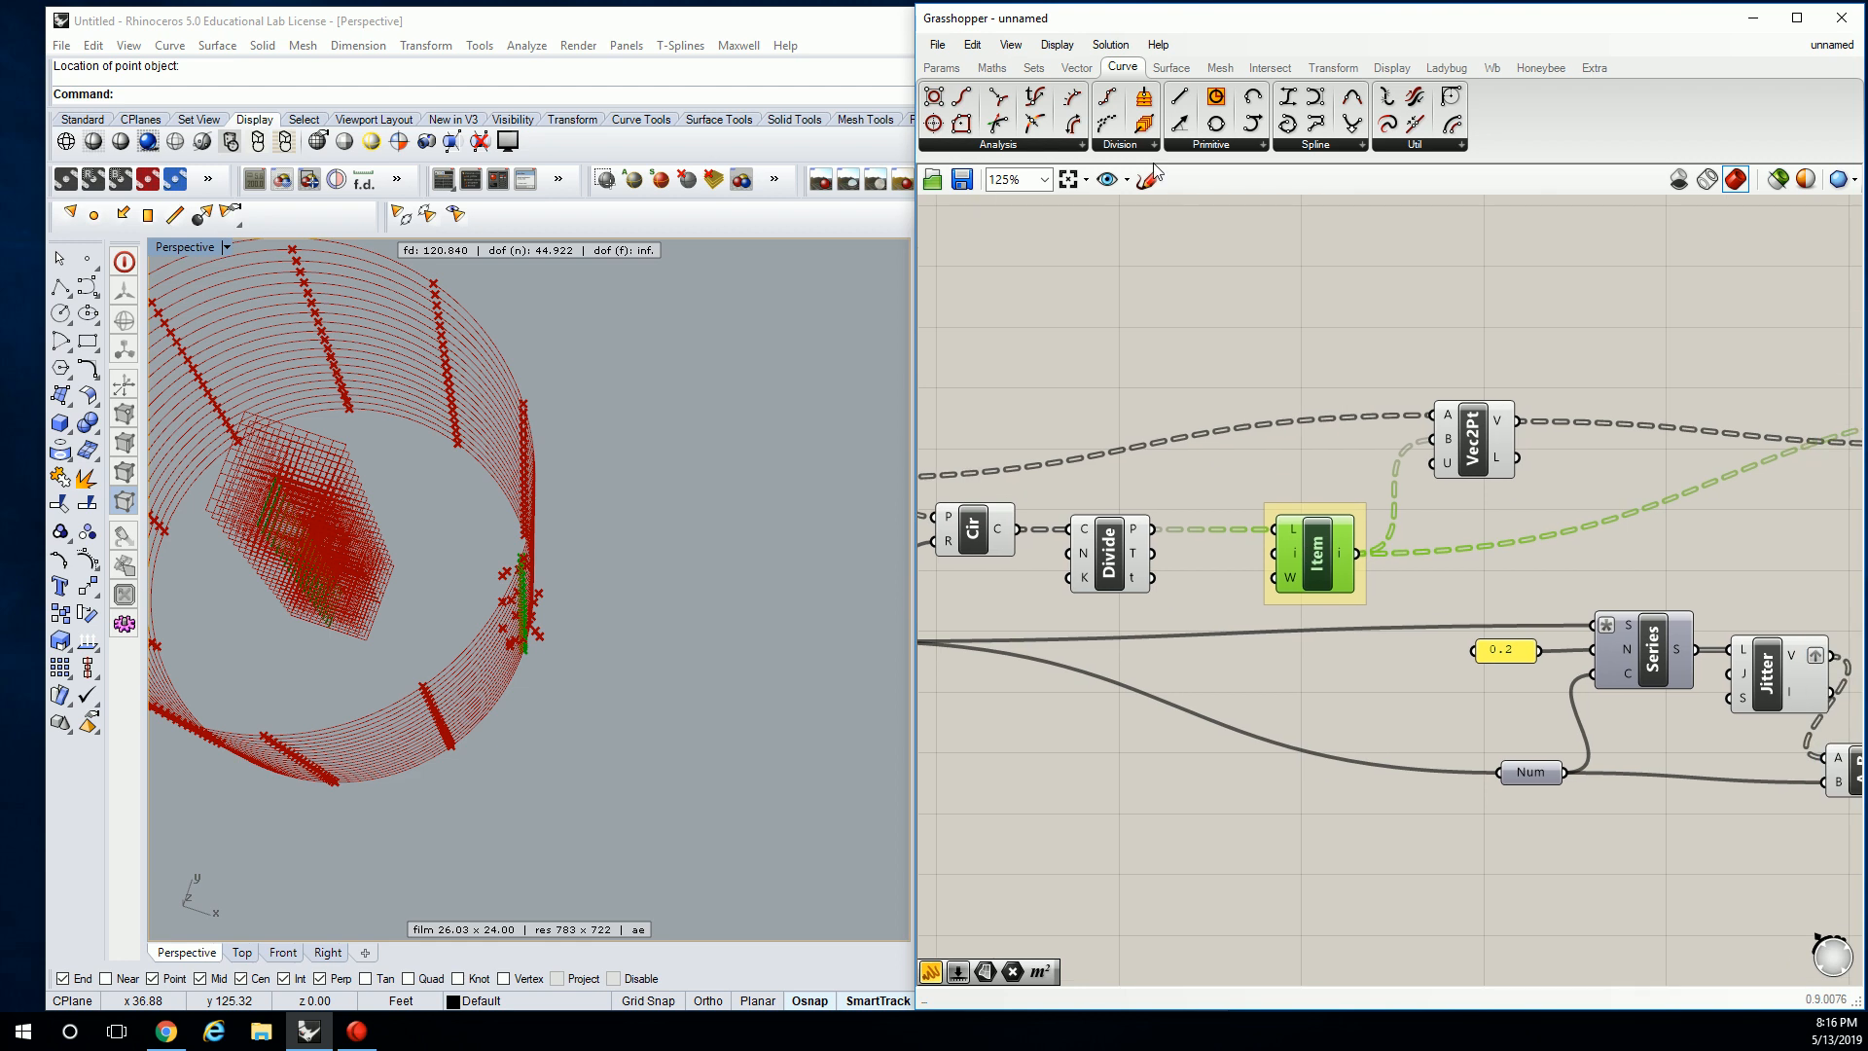
left_click(941, 66)
left_click_drag(1186, 123, 1207, 302)
left_click_drag(1153, 528, 1106, 302)
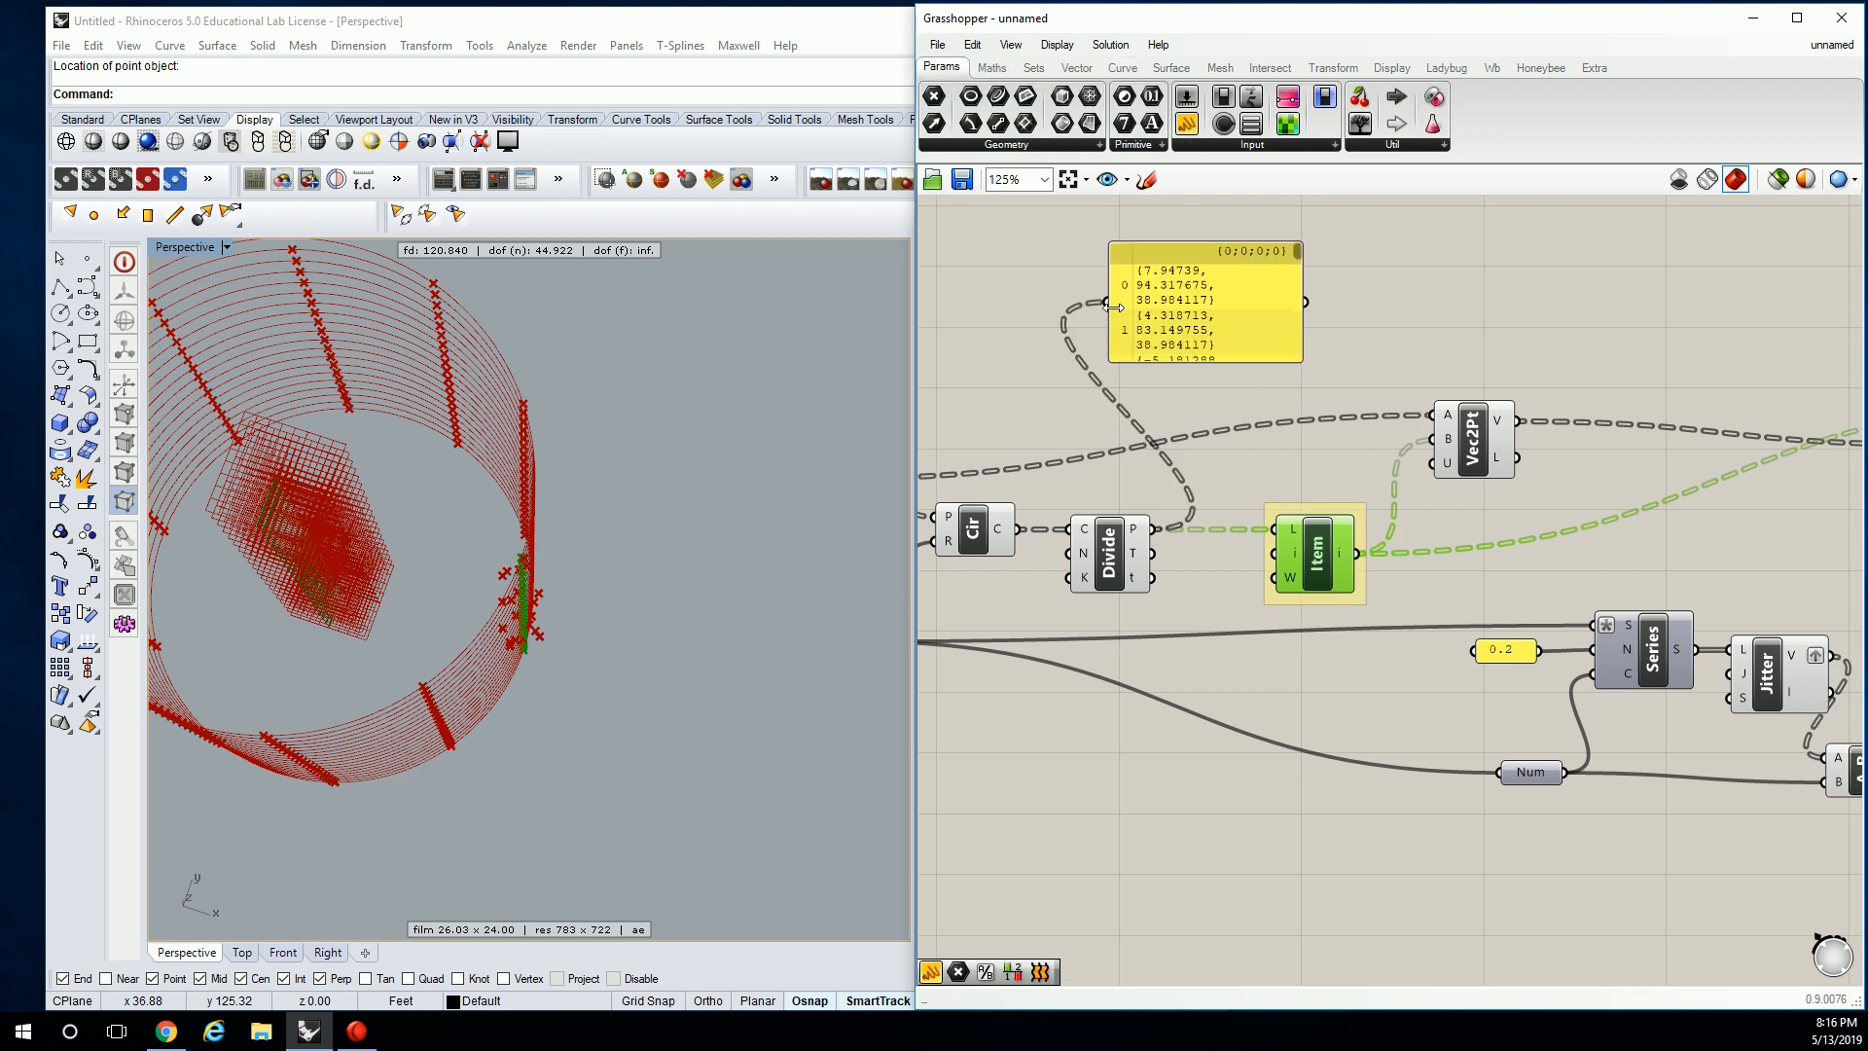
right_click_drag(1216, 340, 1107, 423)
left_click_drag(1108, 424, 1385, 501)
right_click_drag(1130, 302, 1242, 407)
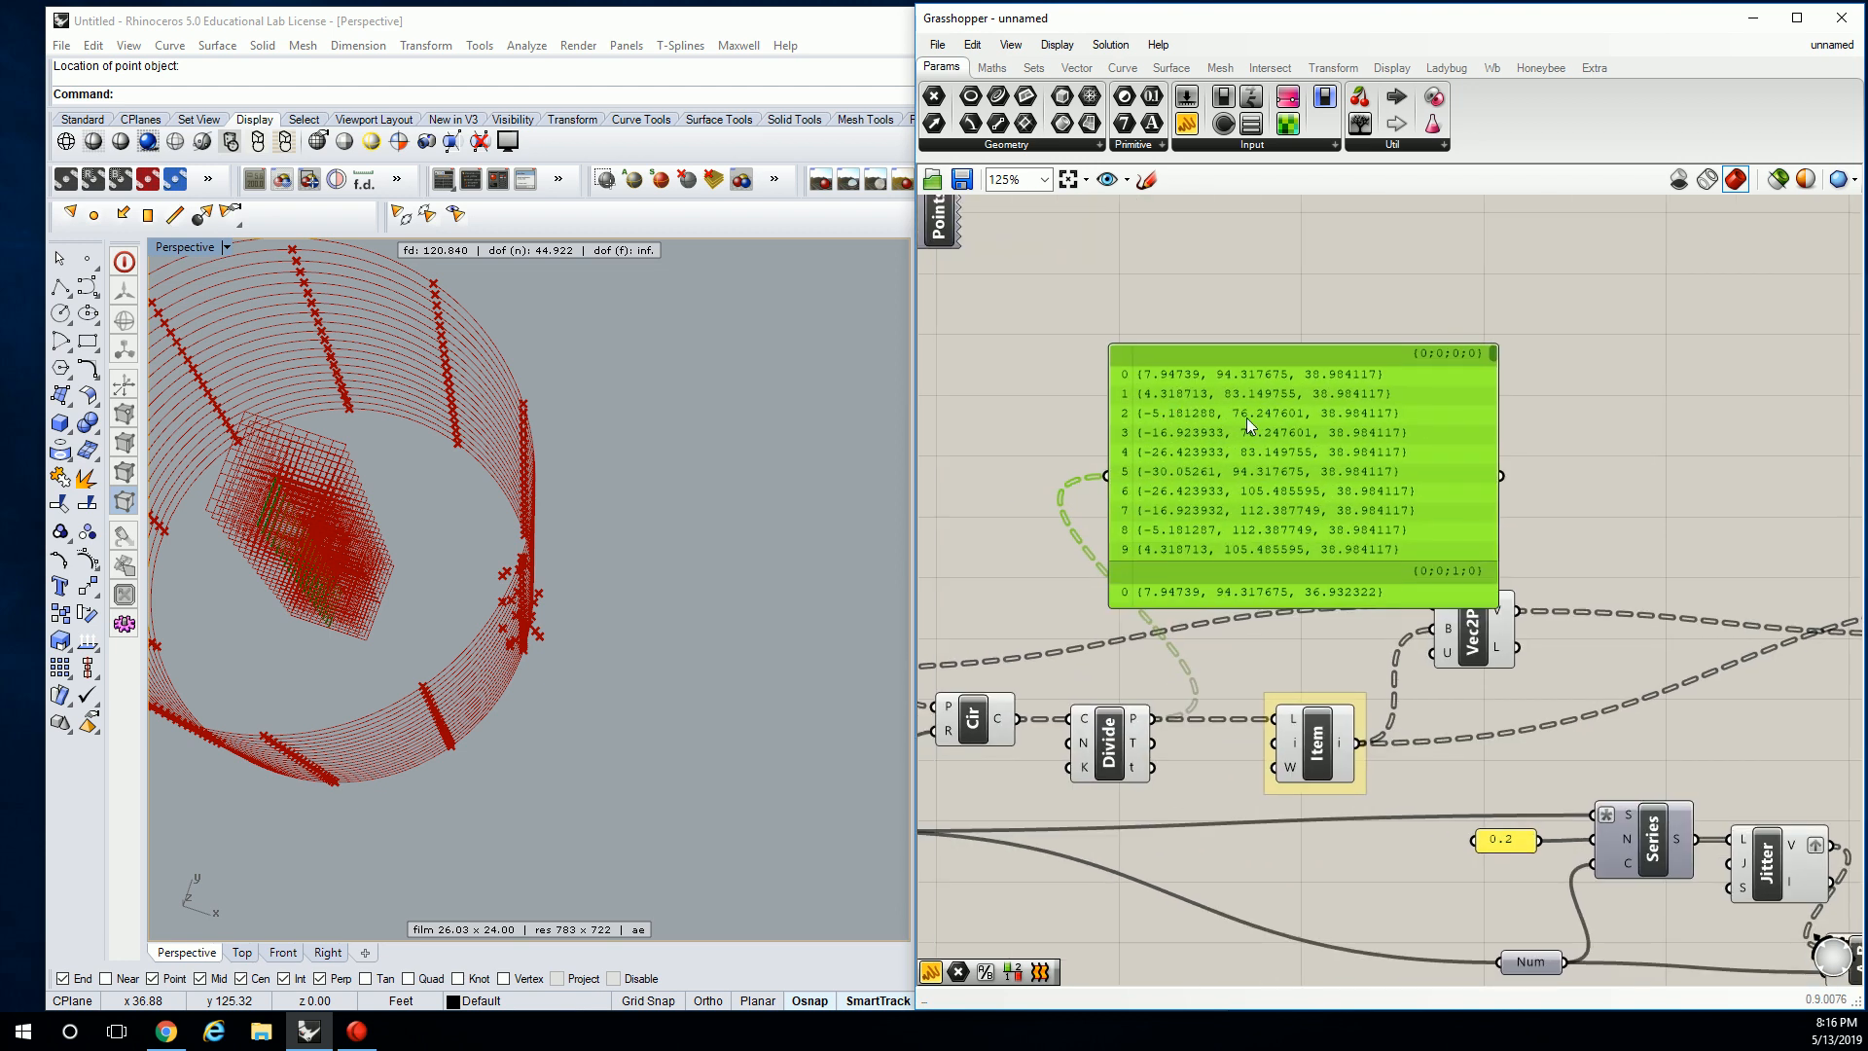
left_click_drag(1251, 454, 1237, 313)
right_click_drag(1237, 329, 1197, 358)
left_click_drag(1403, 494, 1392, 573)
left_click_drag(1284, 452, 1264, 440)
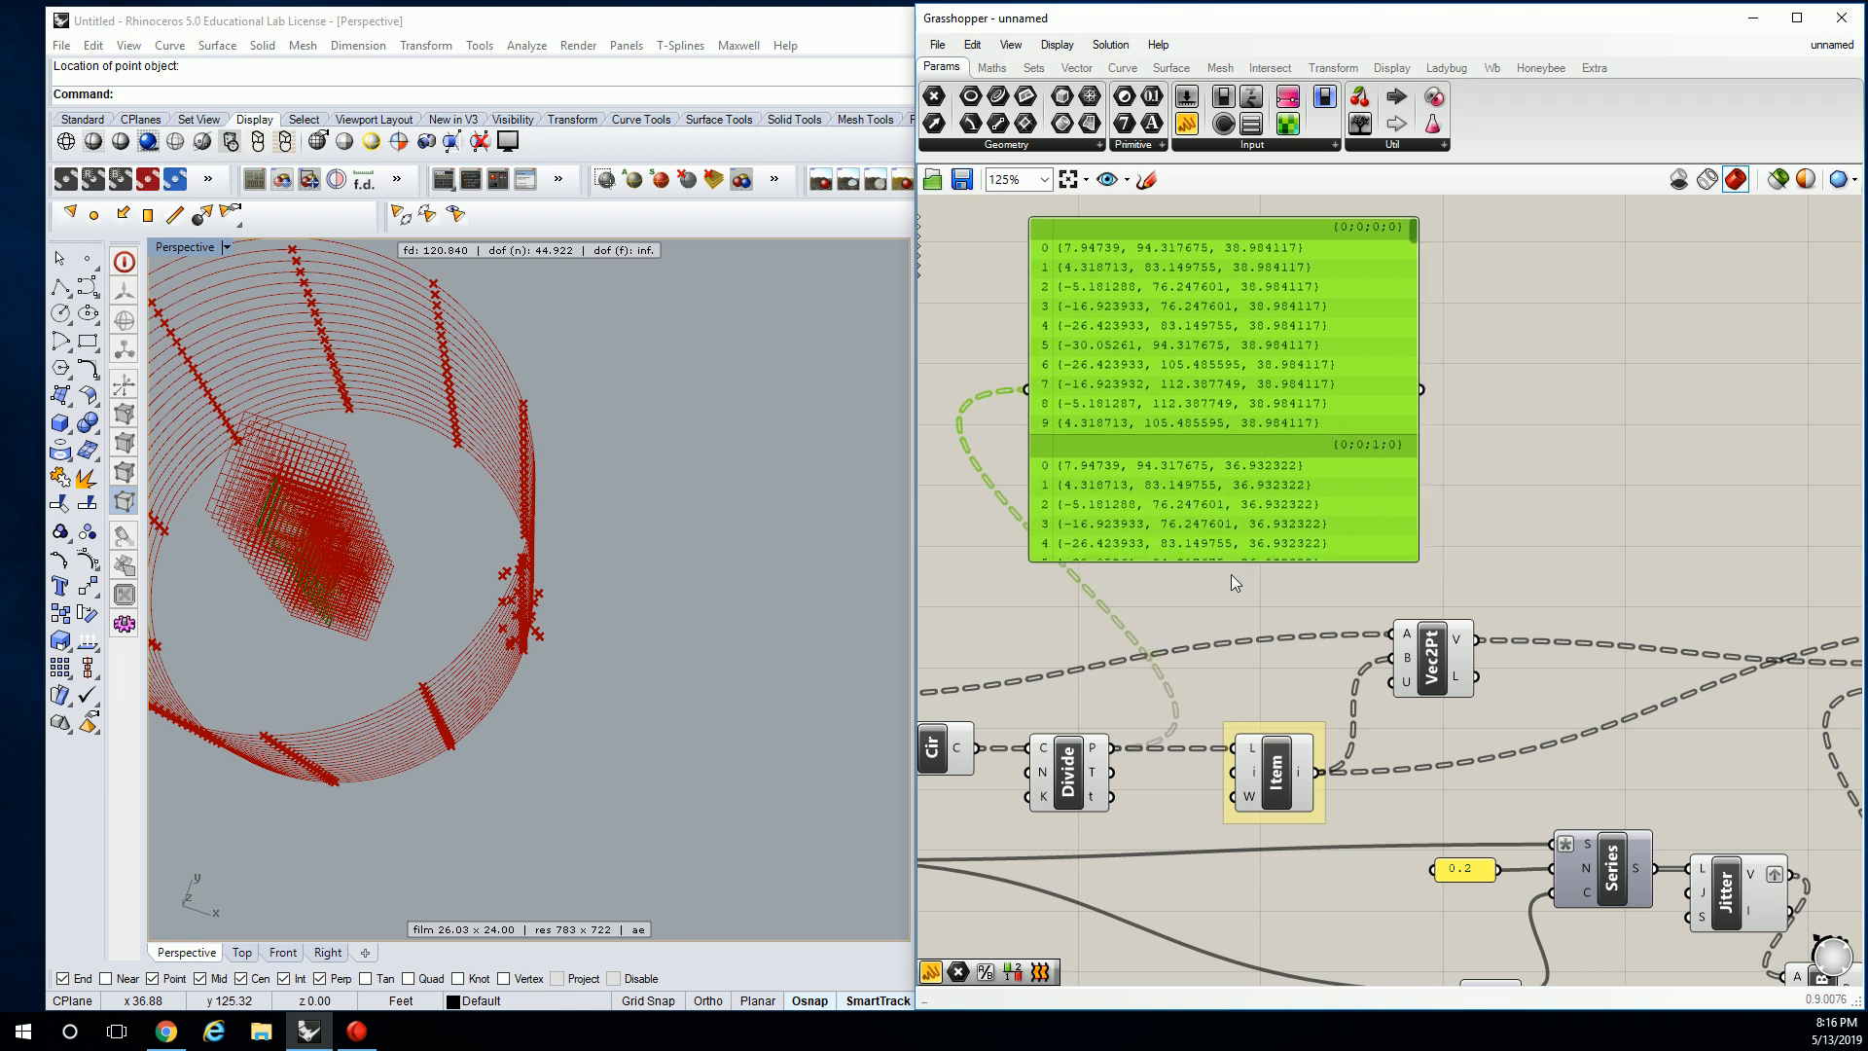
left_click(1238, 693)
Add a second, wider panel showing the List Item output beside the point panel.
left_click_drag(1187, 123, 1629, 353)
left_click_drag(1318, 771, 1551, 347)
left_click_drag(1319, 778, 1535, 345)
left_click_drag(1597, 406, 1793, 429)
right_click_drag(1424, 387, 1520, 371)
left_click_drag(1621, 397, 1539, 323)
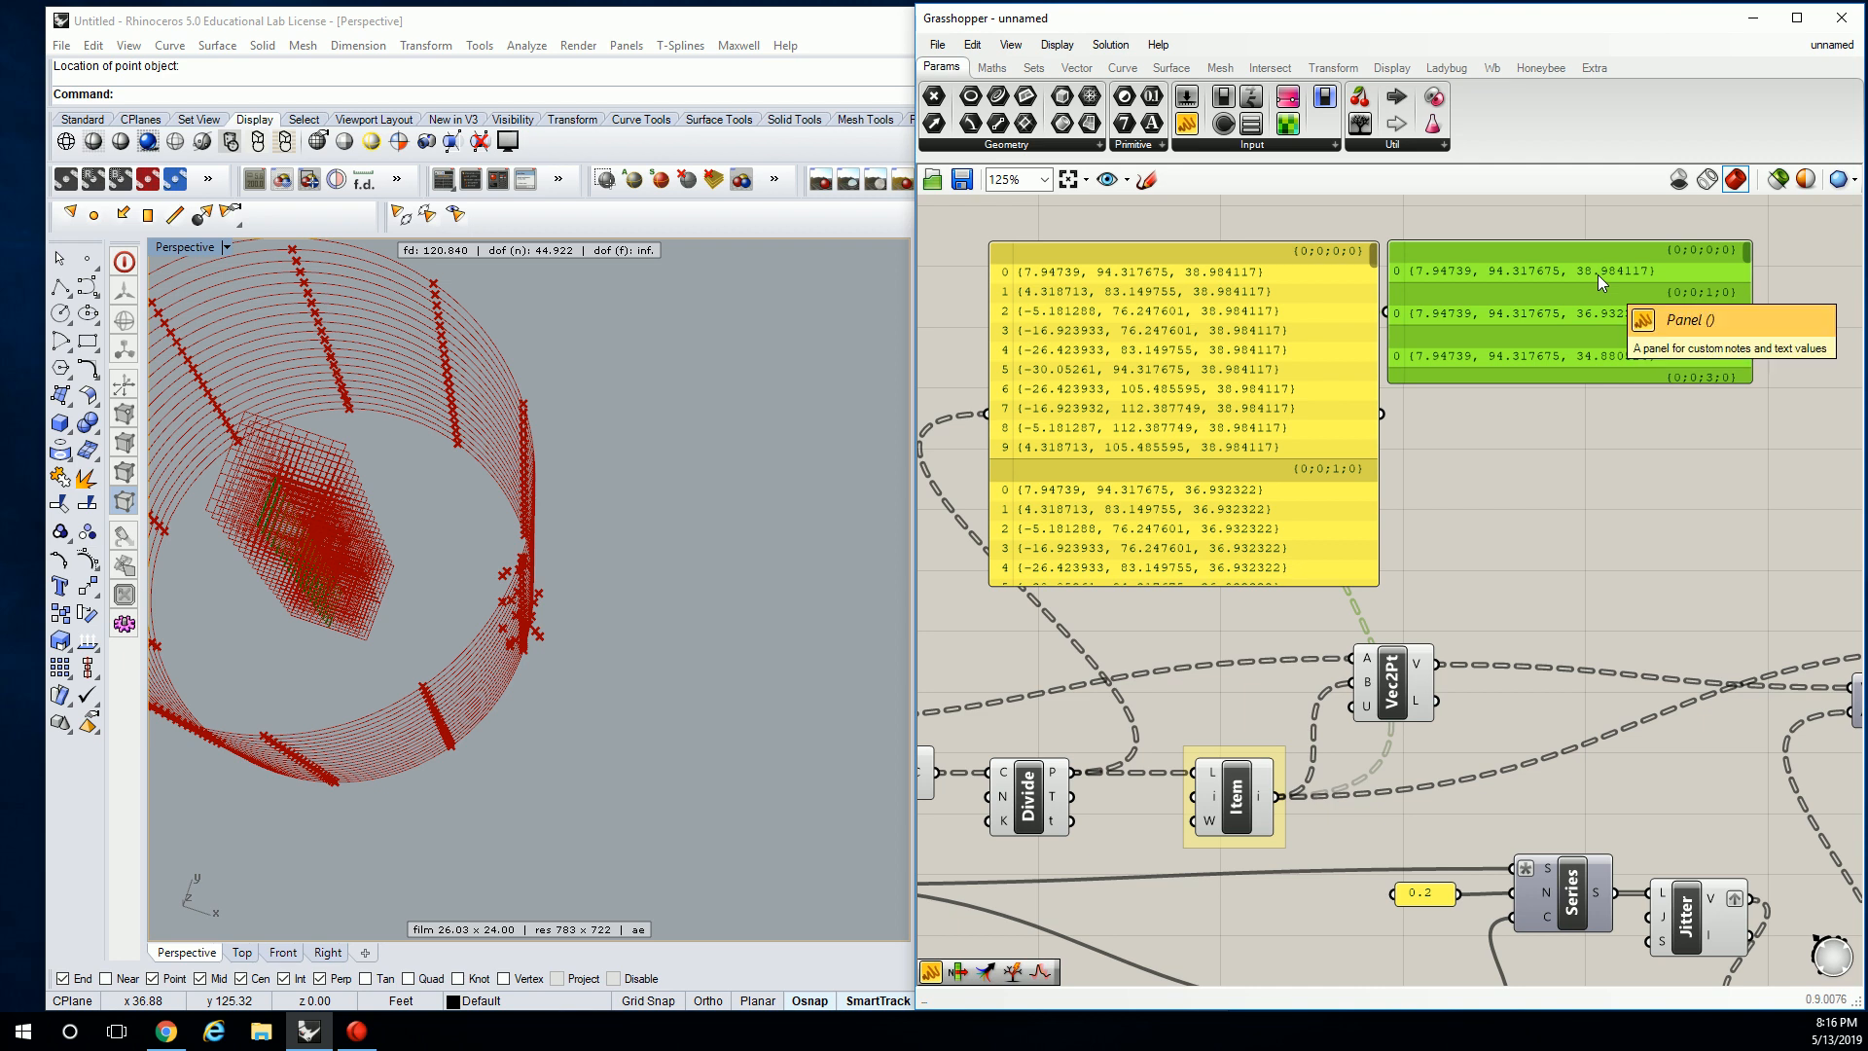
left_click_drag(1535, 299, 1492, 478)
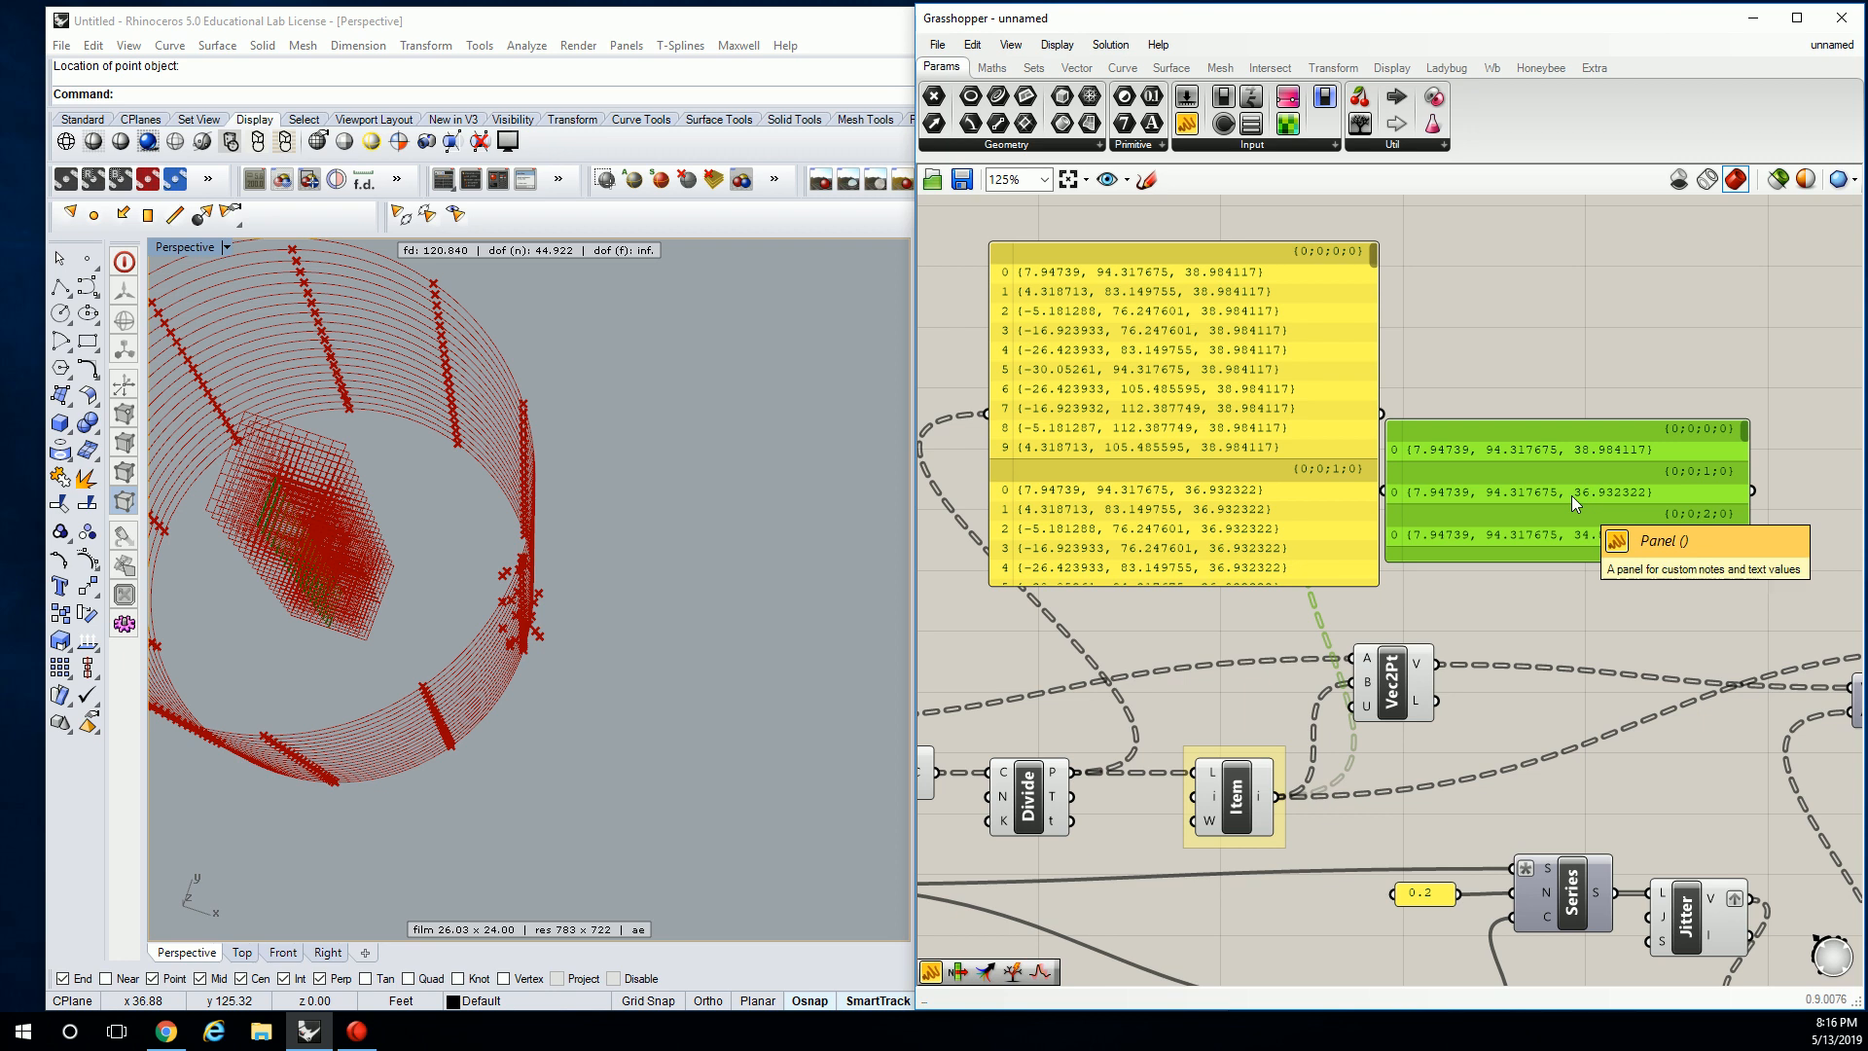
Move both panels upward above the components.
scroll(1572, 494, "down", 5)
left_click_drag(1584, 394, 1395, 491)
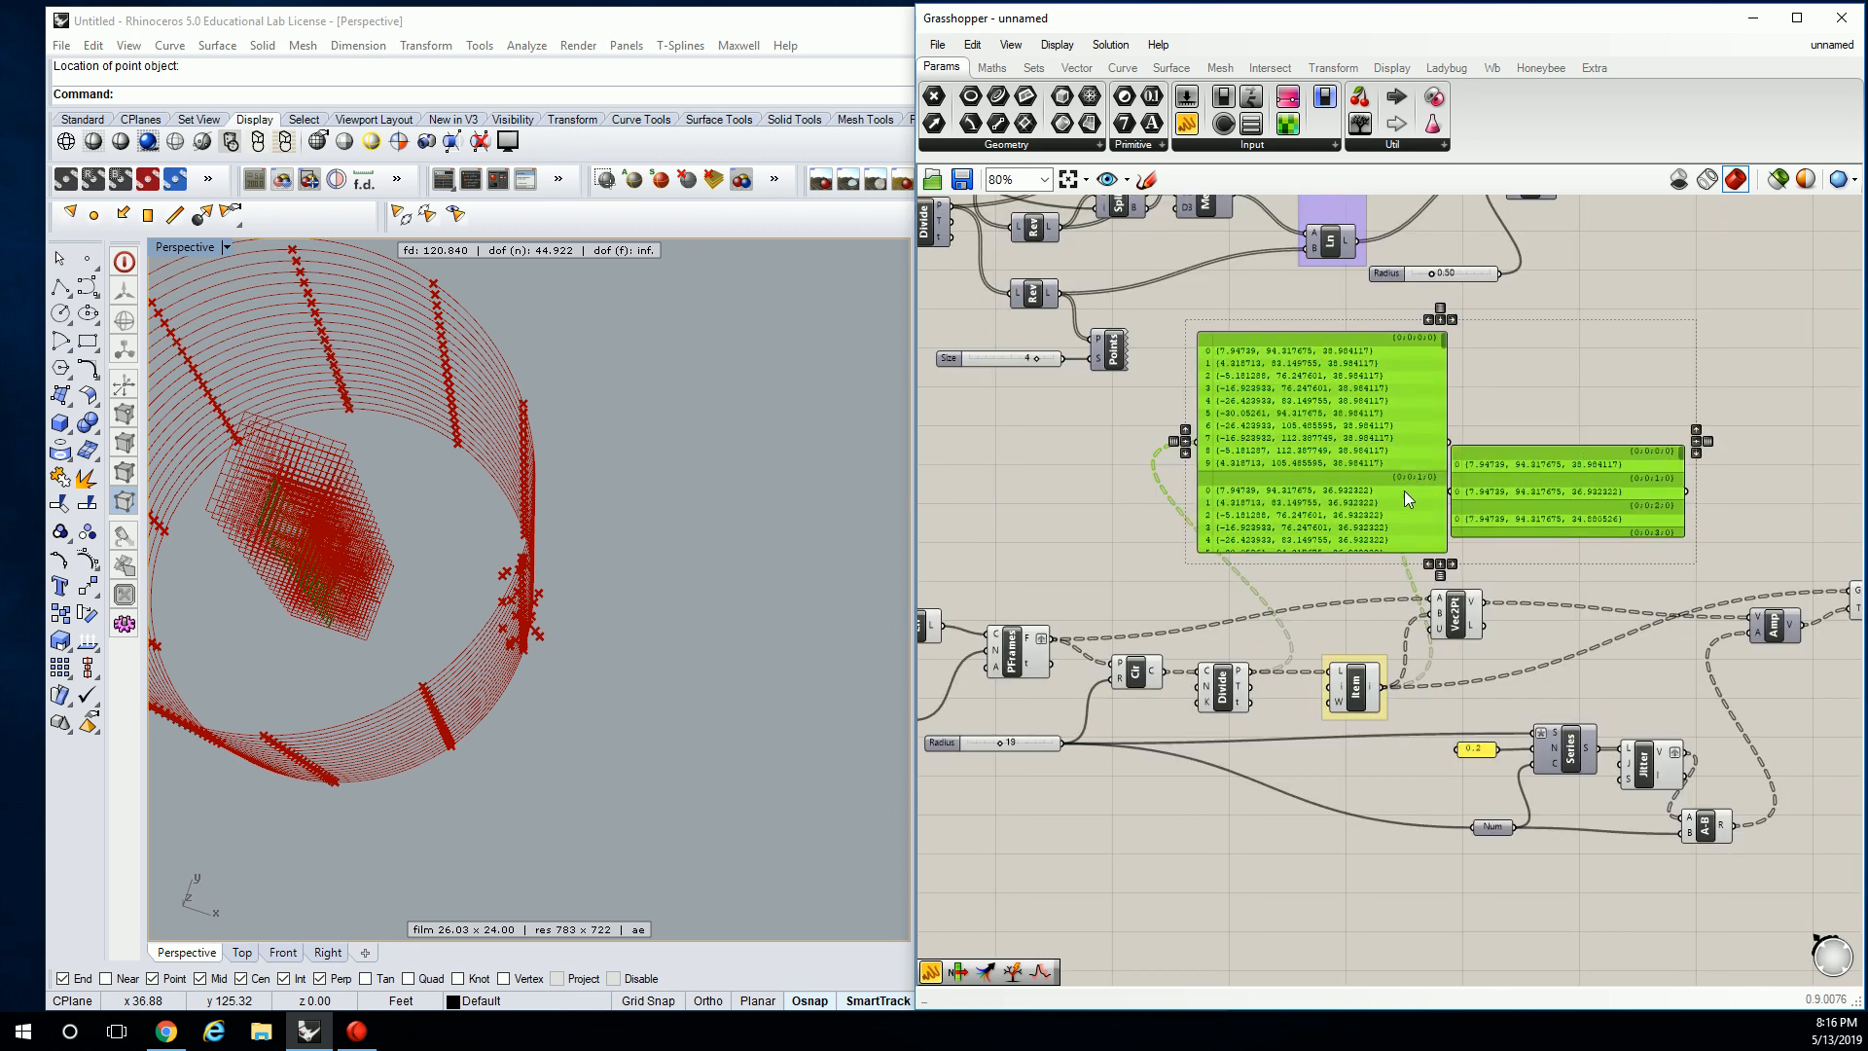
left_click_drag(1673, 751, 1148, 457)
scroll(1370, 631, "down", 2)
left_click(1490, 594)
scroll(1448, 629, "up", 4)
left_click_drag(1513, 526, 1243, 504)
right_click_drag(1301, 640, 1317, 525)
scroll(1391, 587, "up", 3)
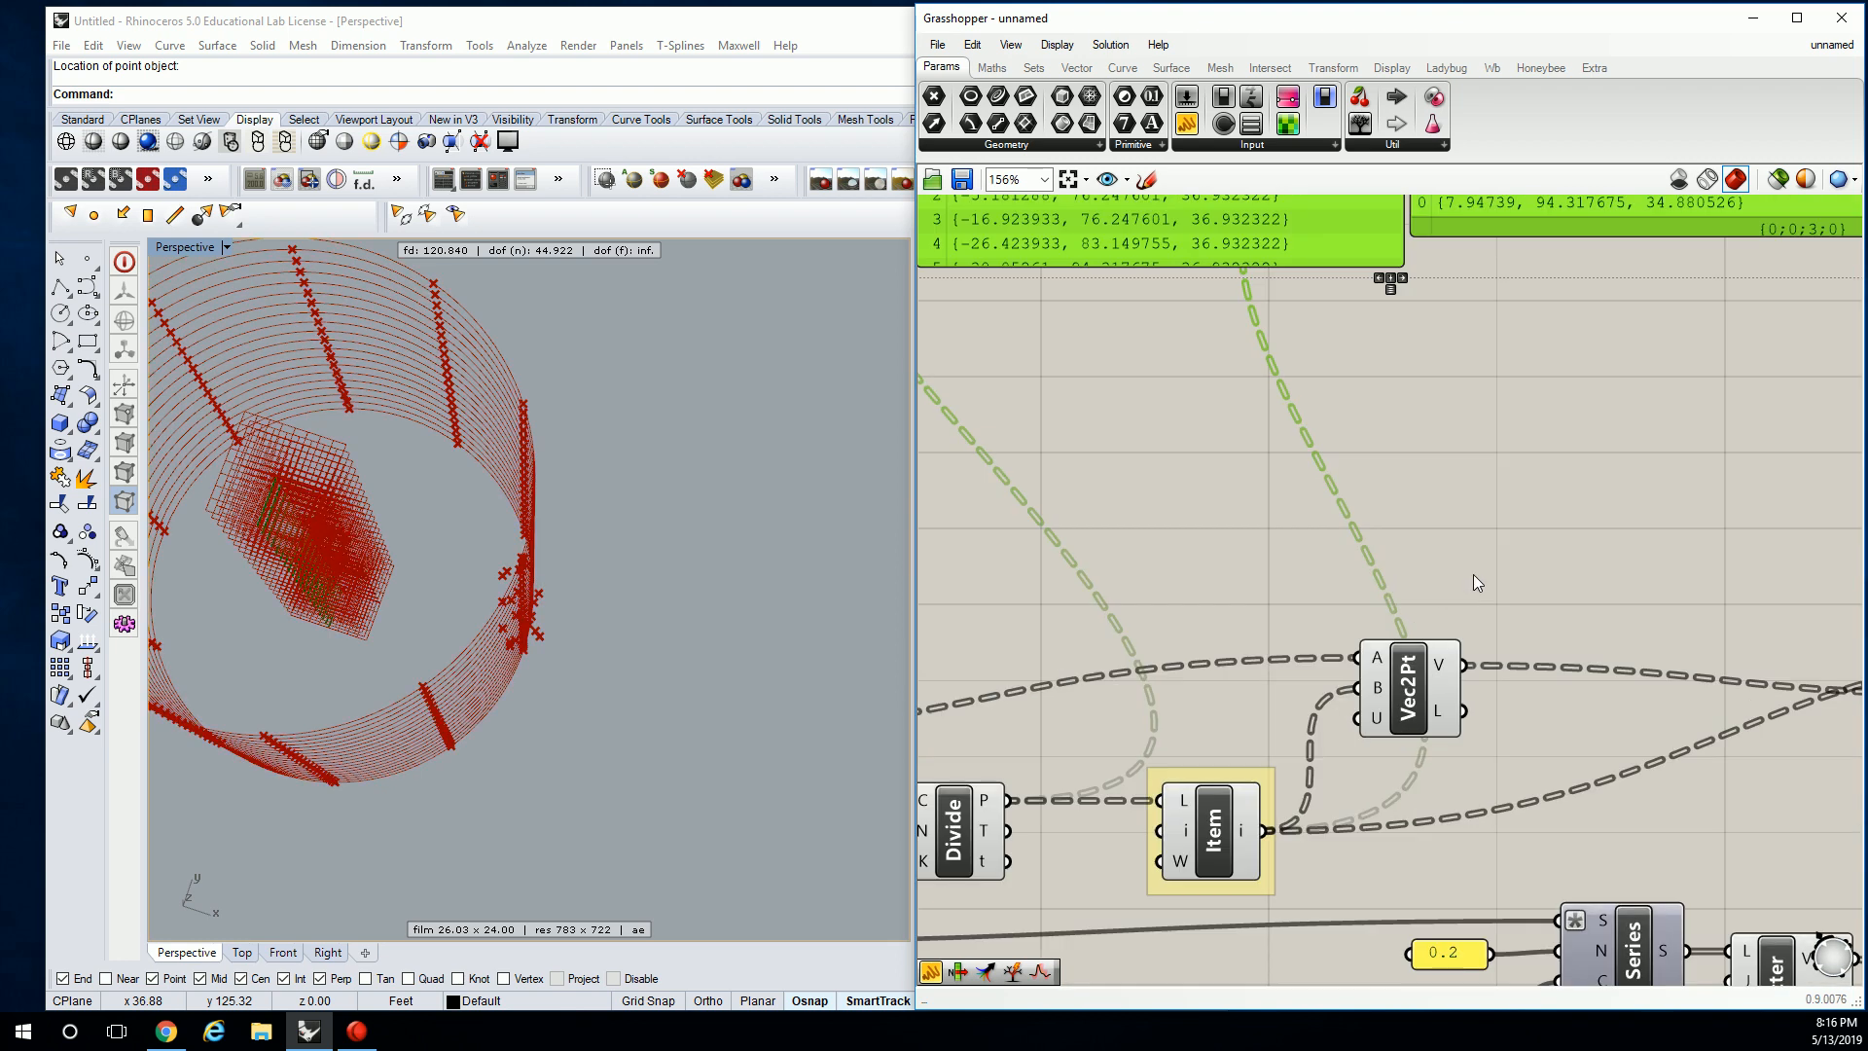
Bring up the Save dialog for the Grasshopper definition.
left_click(1434, 583)
scroll(1462, 577, "down", 2)
left_click(1430, 637)
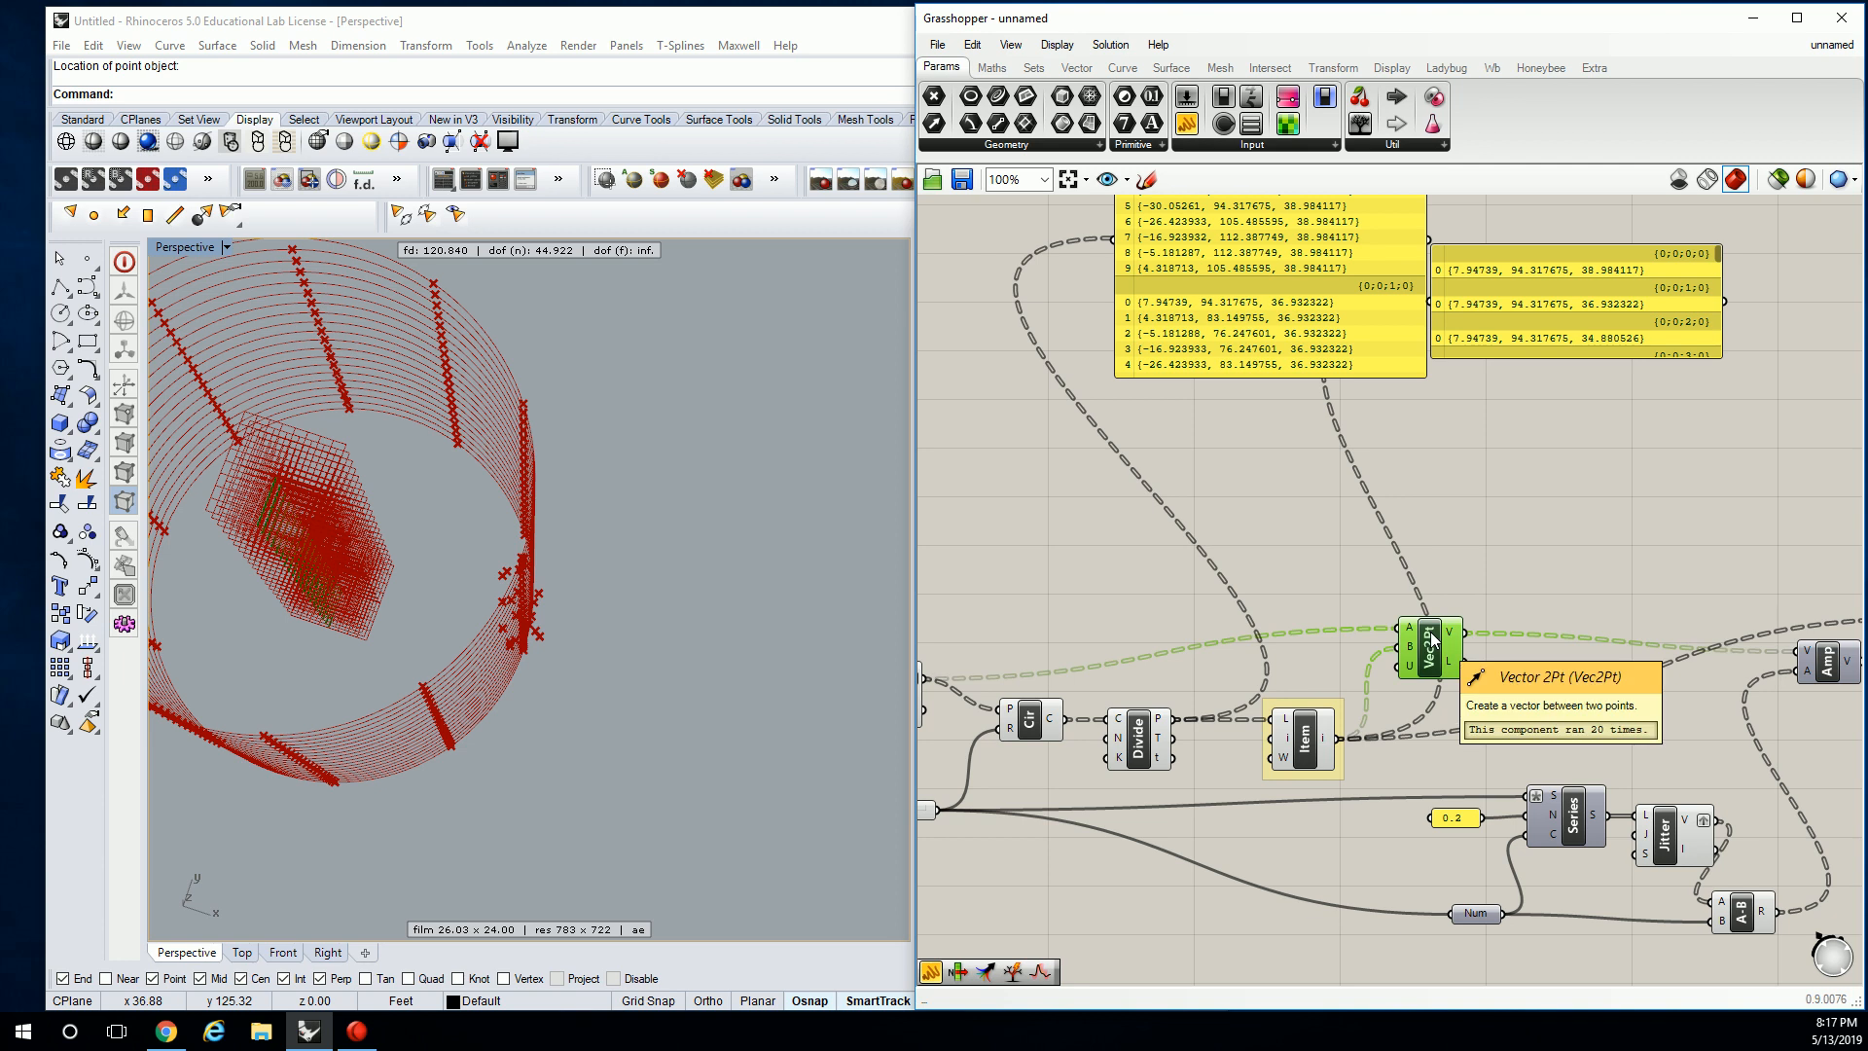
right_click_drag(1504, 709, 1428, 720)
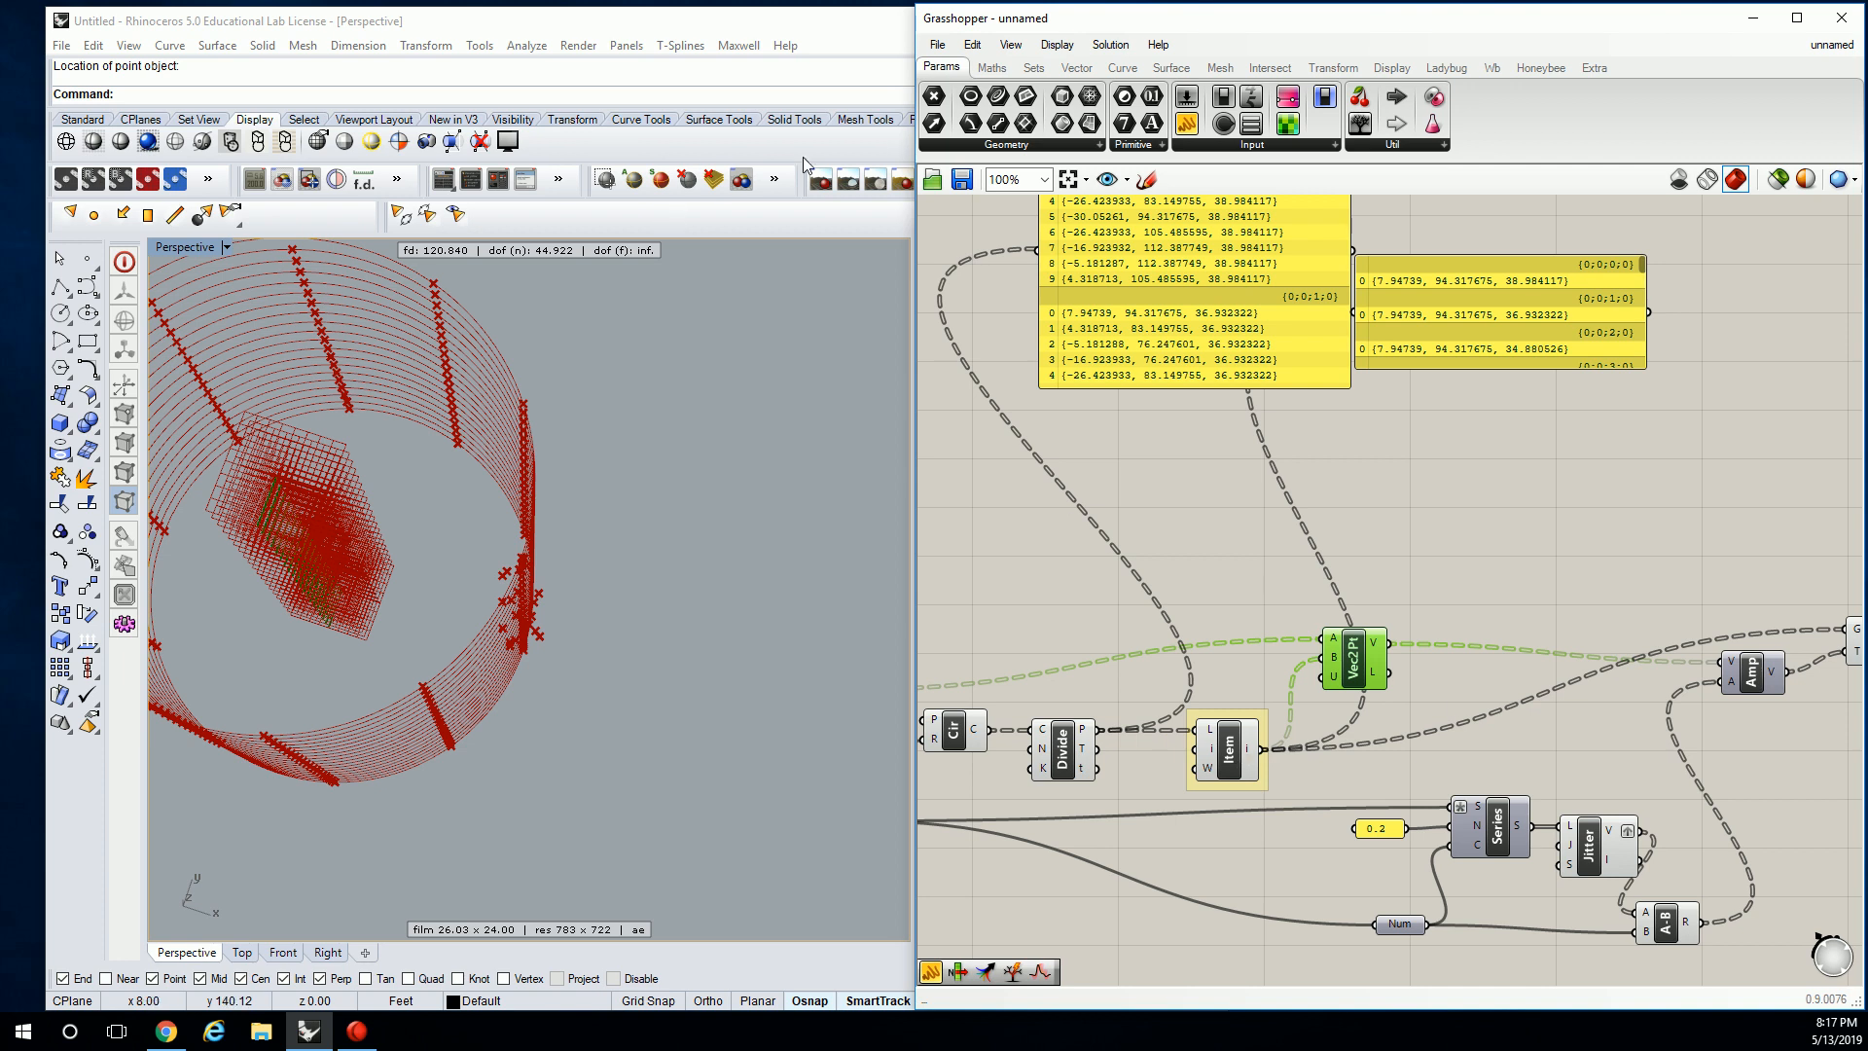
left_click(937, 45)
left_click(997, 149)
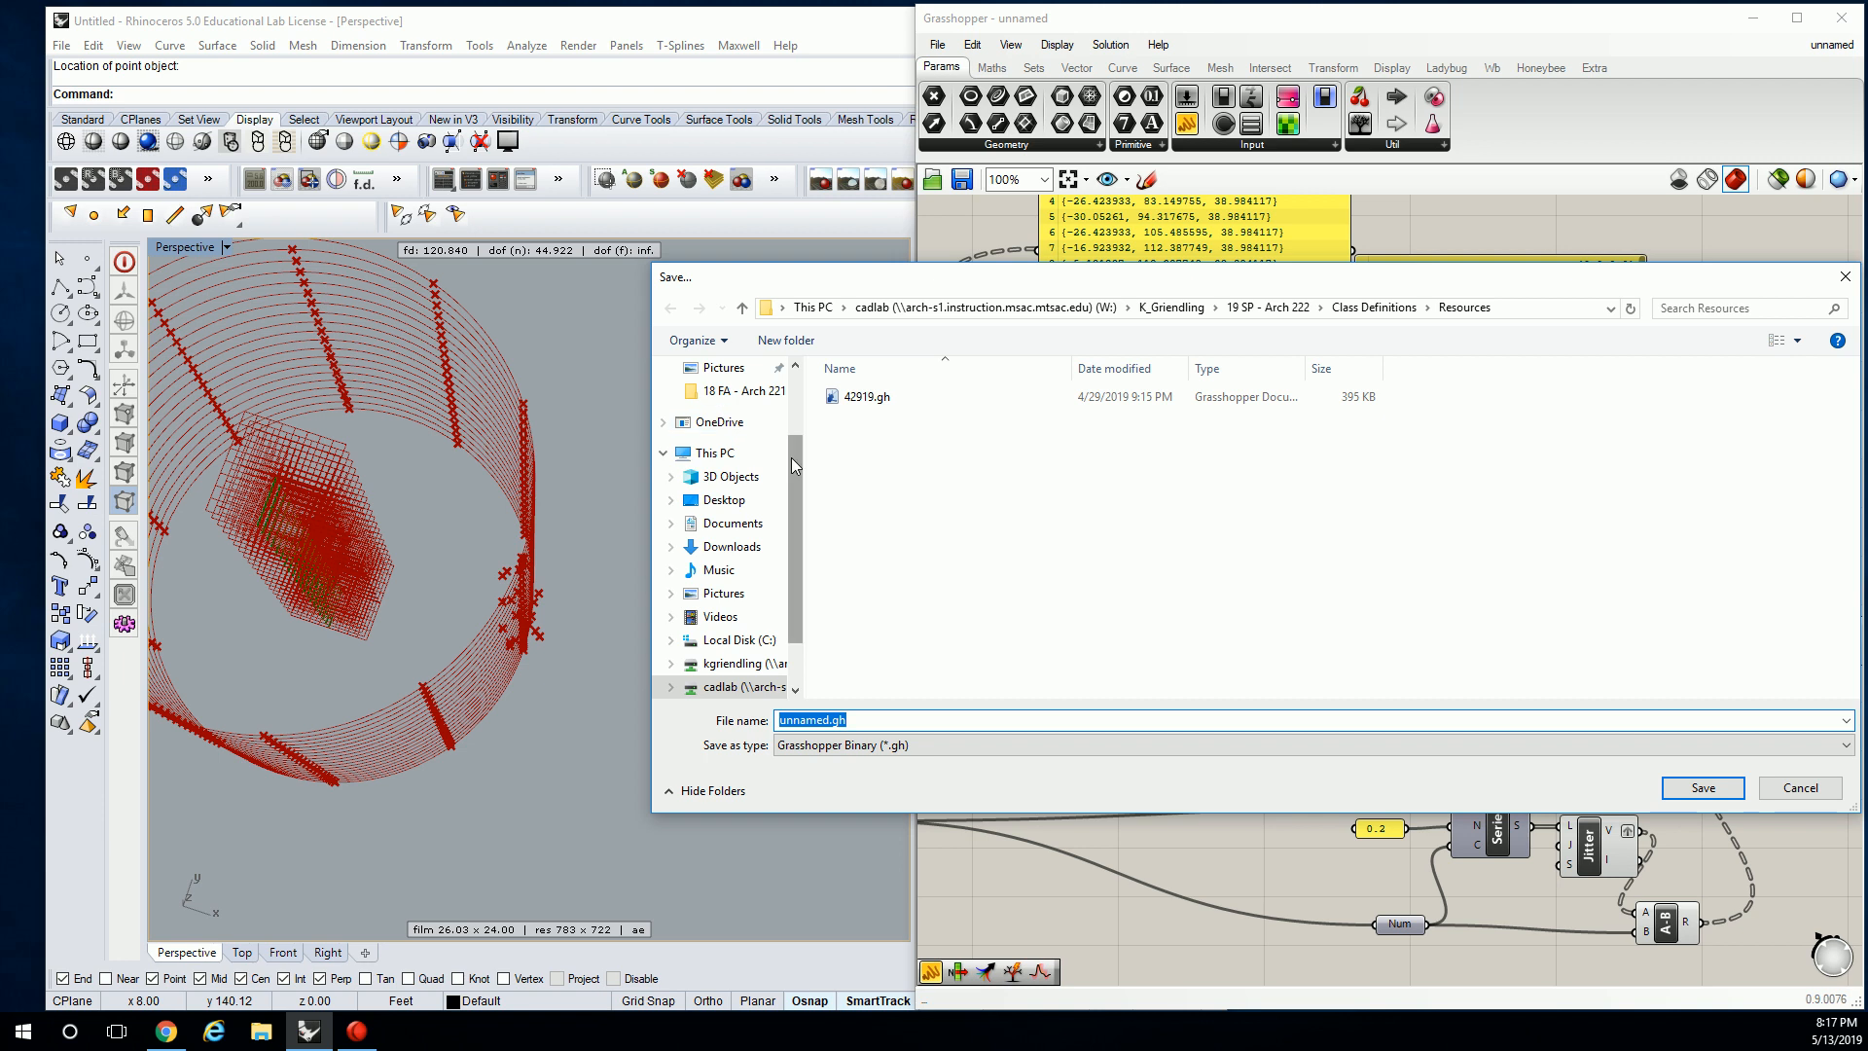
Save the Grasshopper definition in Desktop\dump under the student's name.
left_click_drag(791, 458, 802, 382)
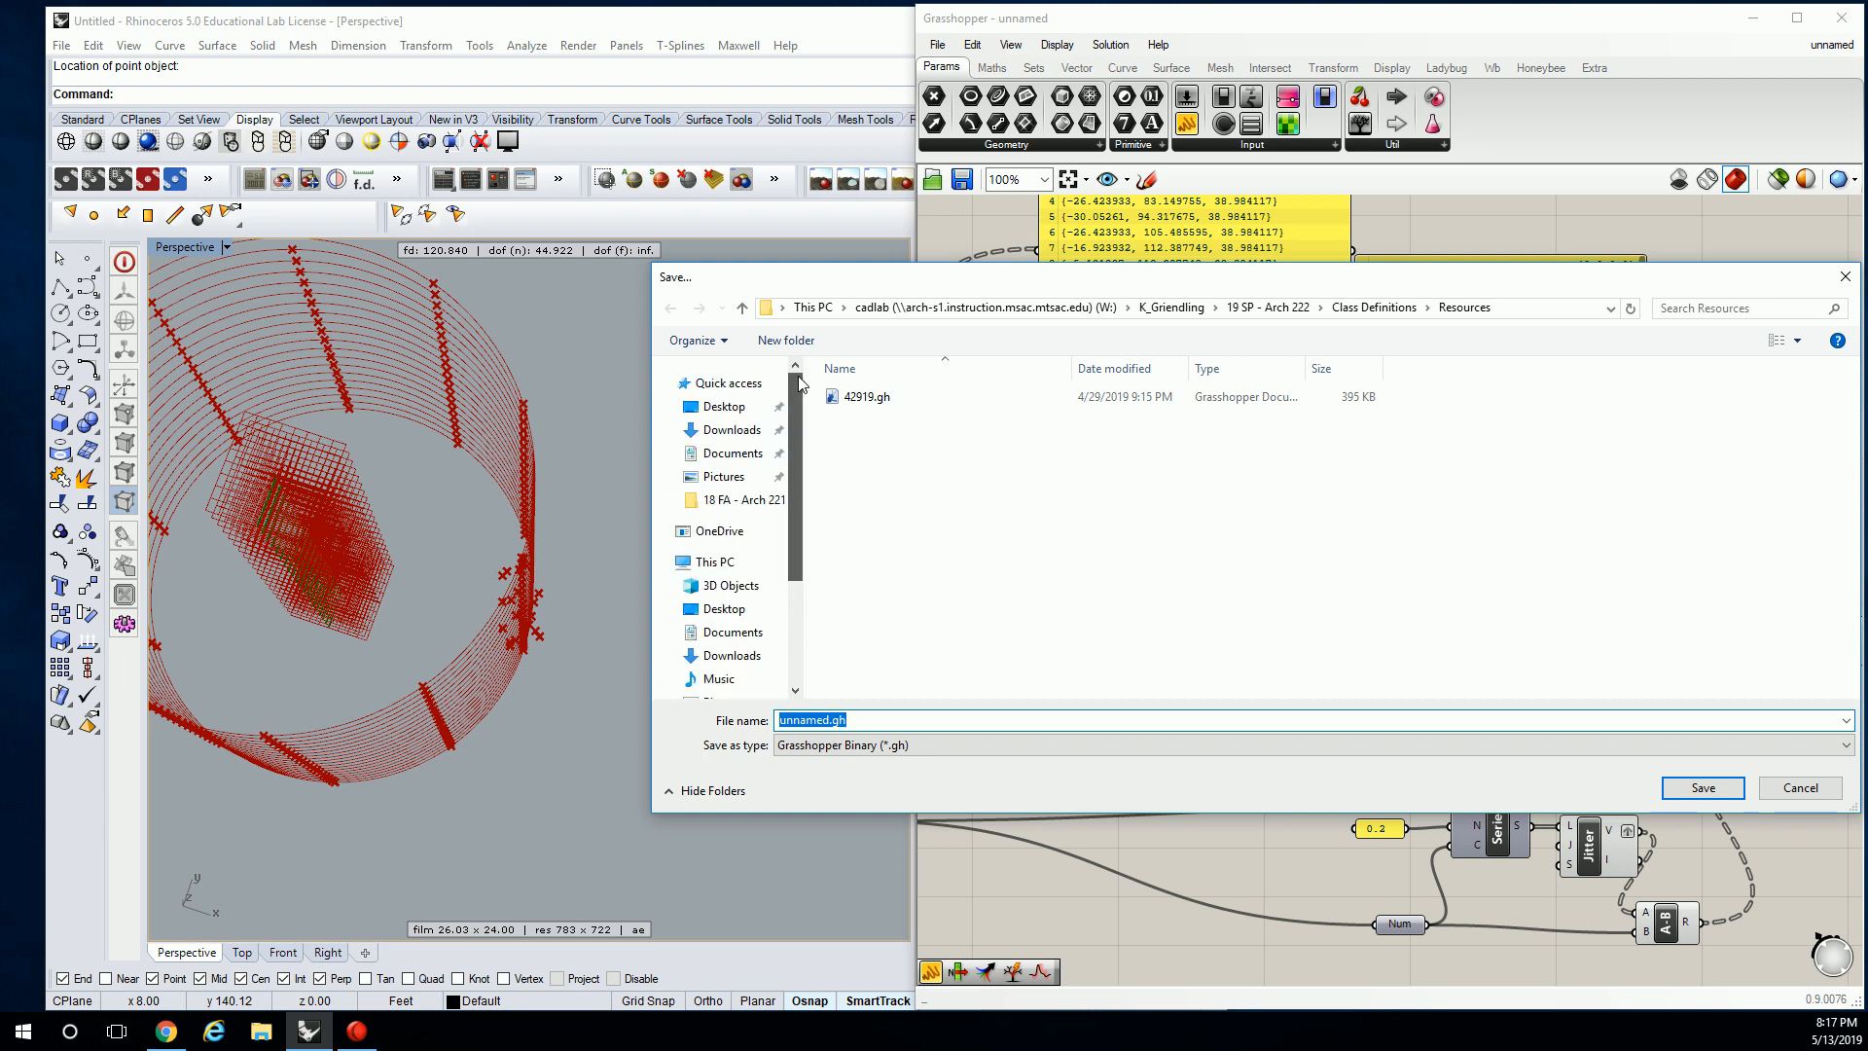
left_click(744, 407)
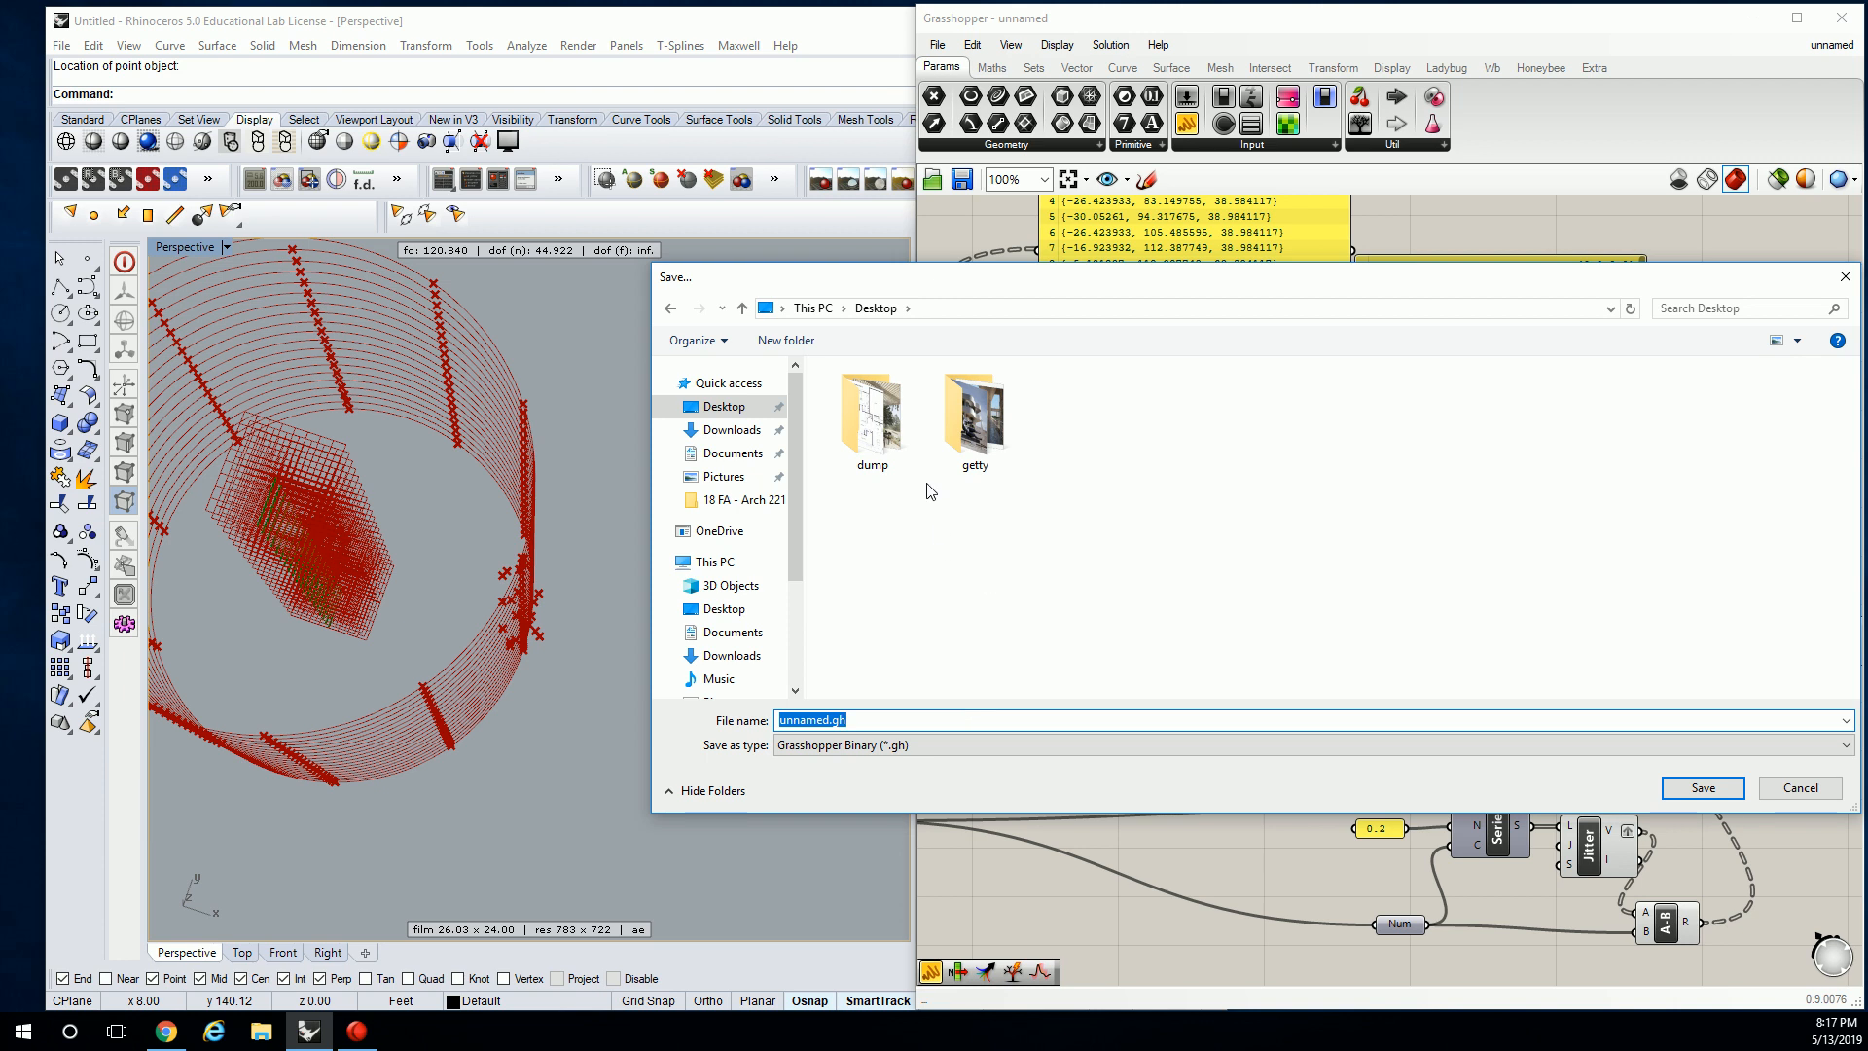
double_click(869, 423)
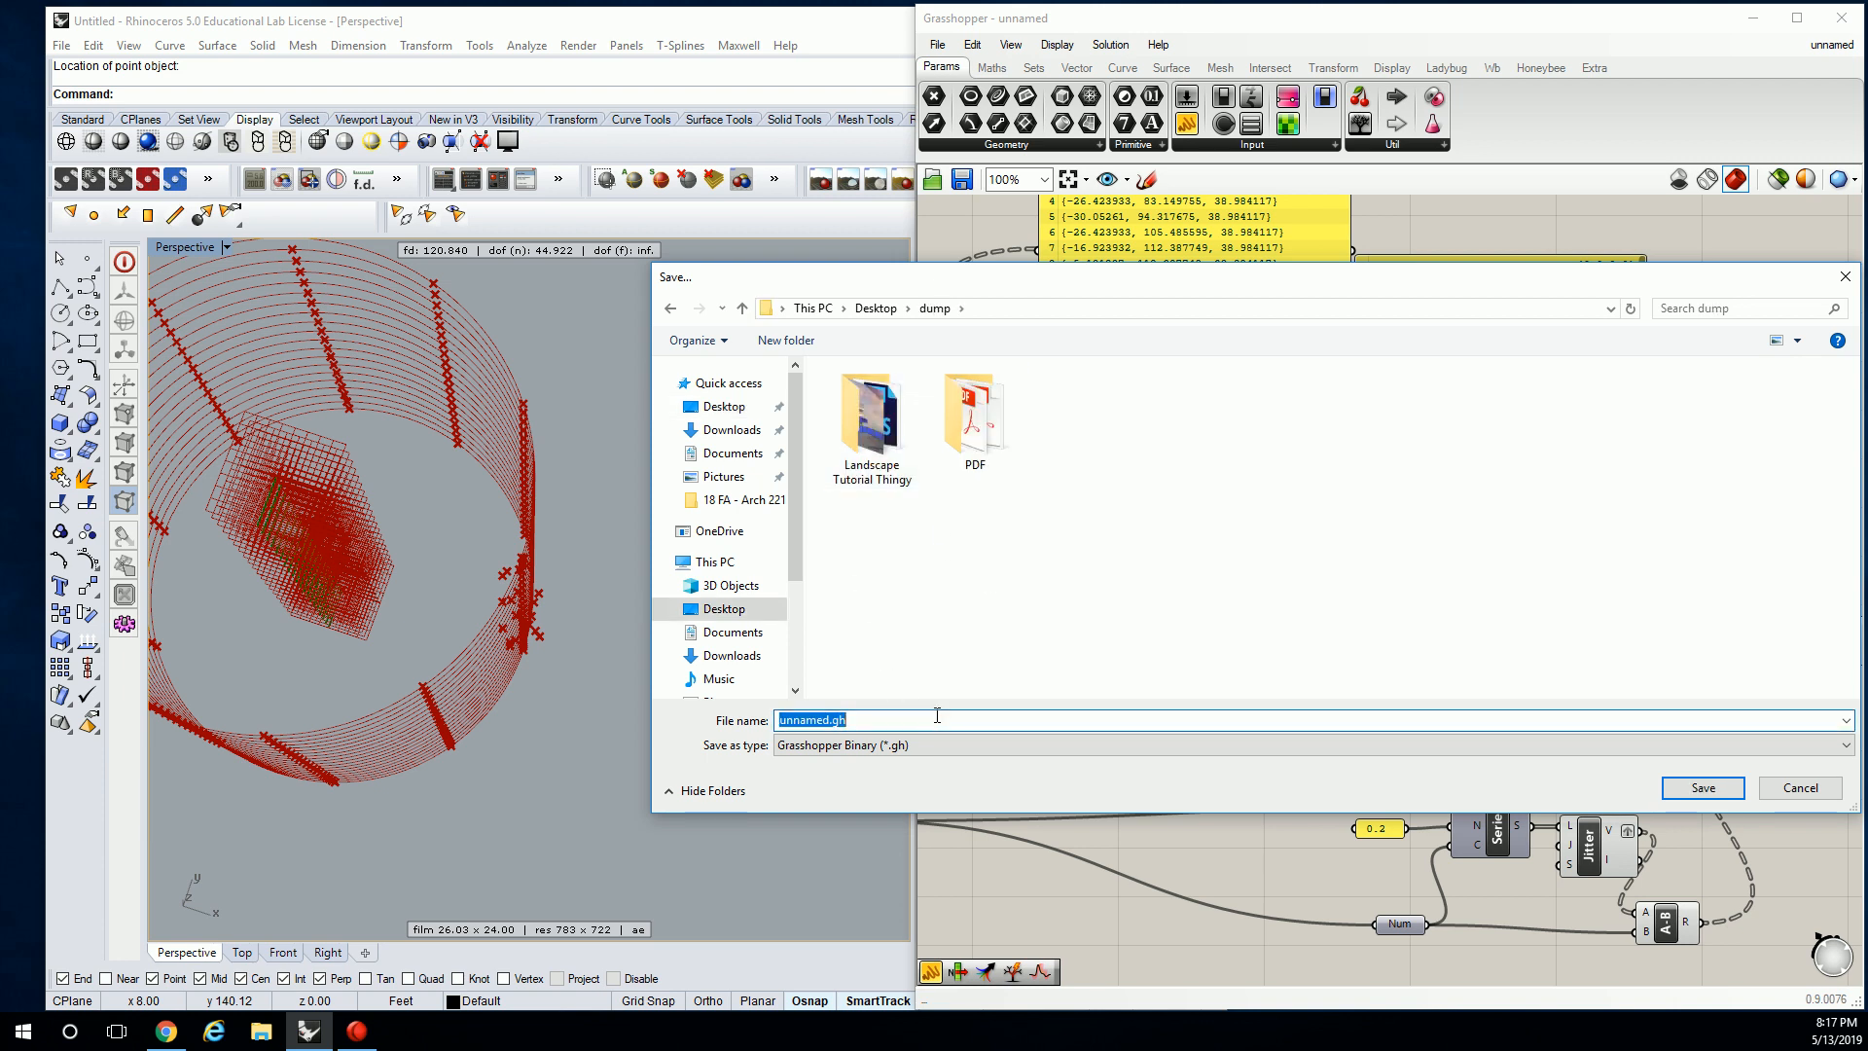
type("ara")
left_click(1703, 788)
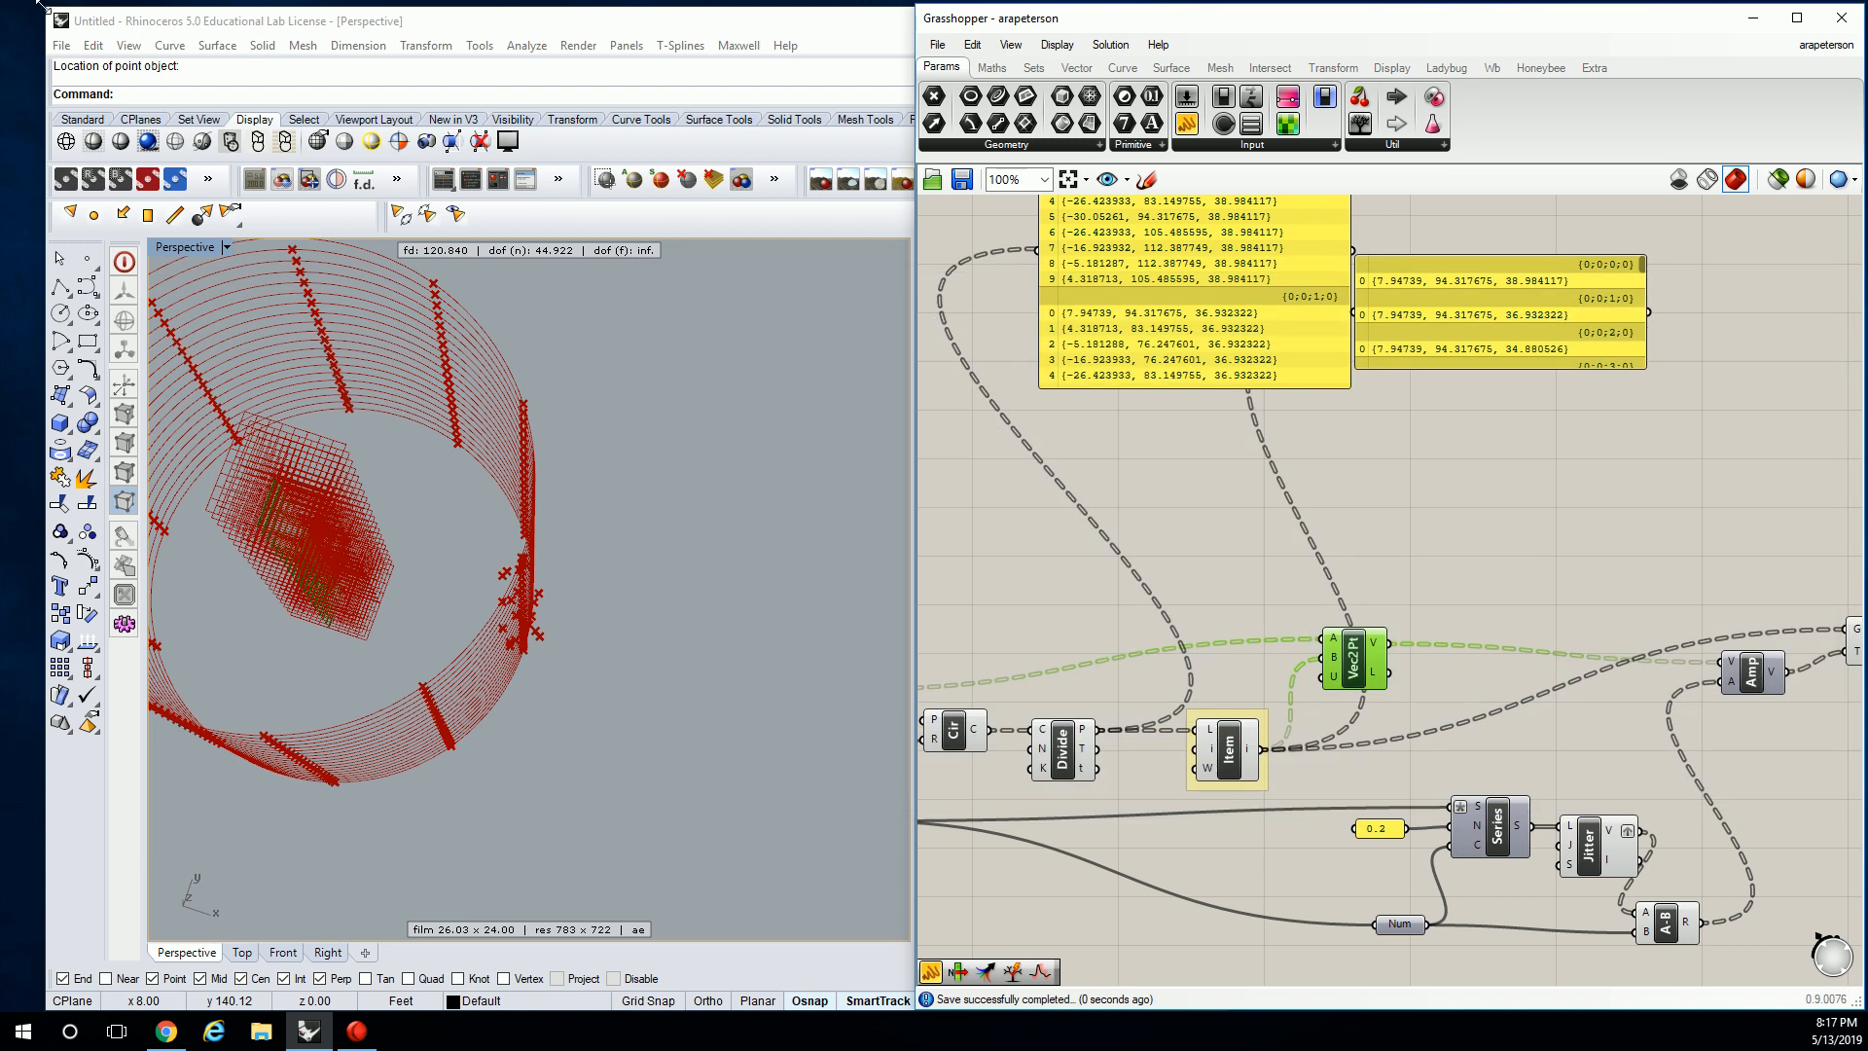
Save the Rhino model as a .3dm in Desktop\dump under the same name.
left_click(61, 46)
left_click(107, 160)
key("Escape")
left_click(64, 45)
left_click(107, 183)
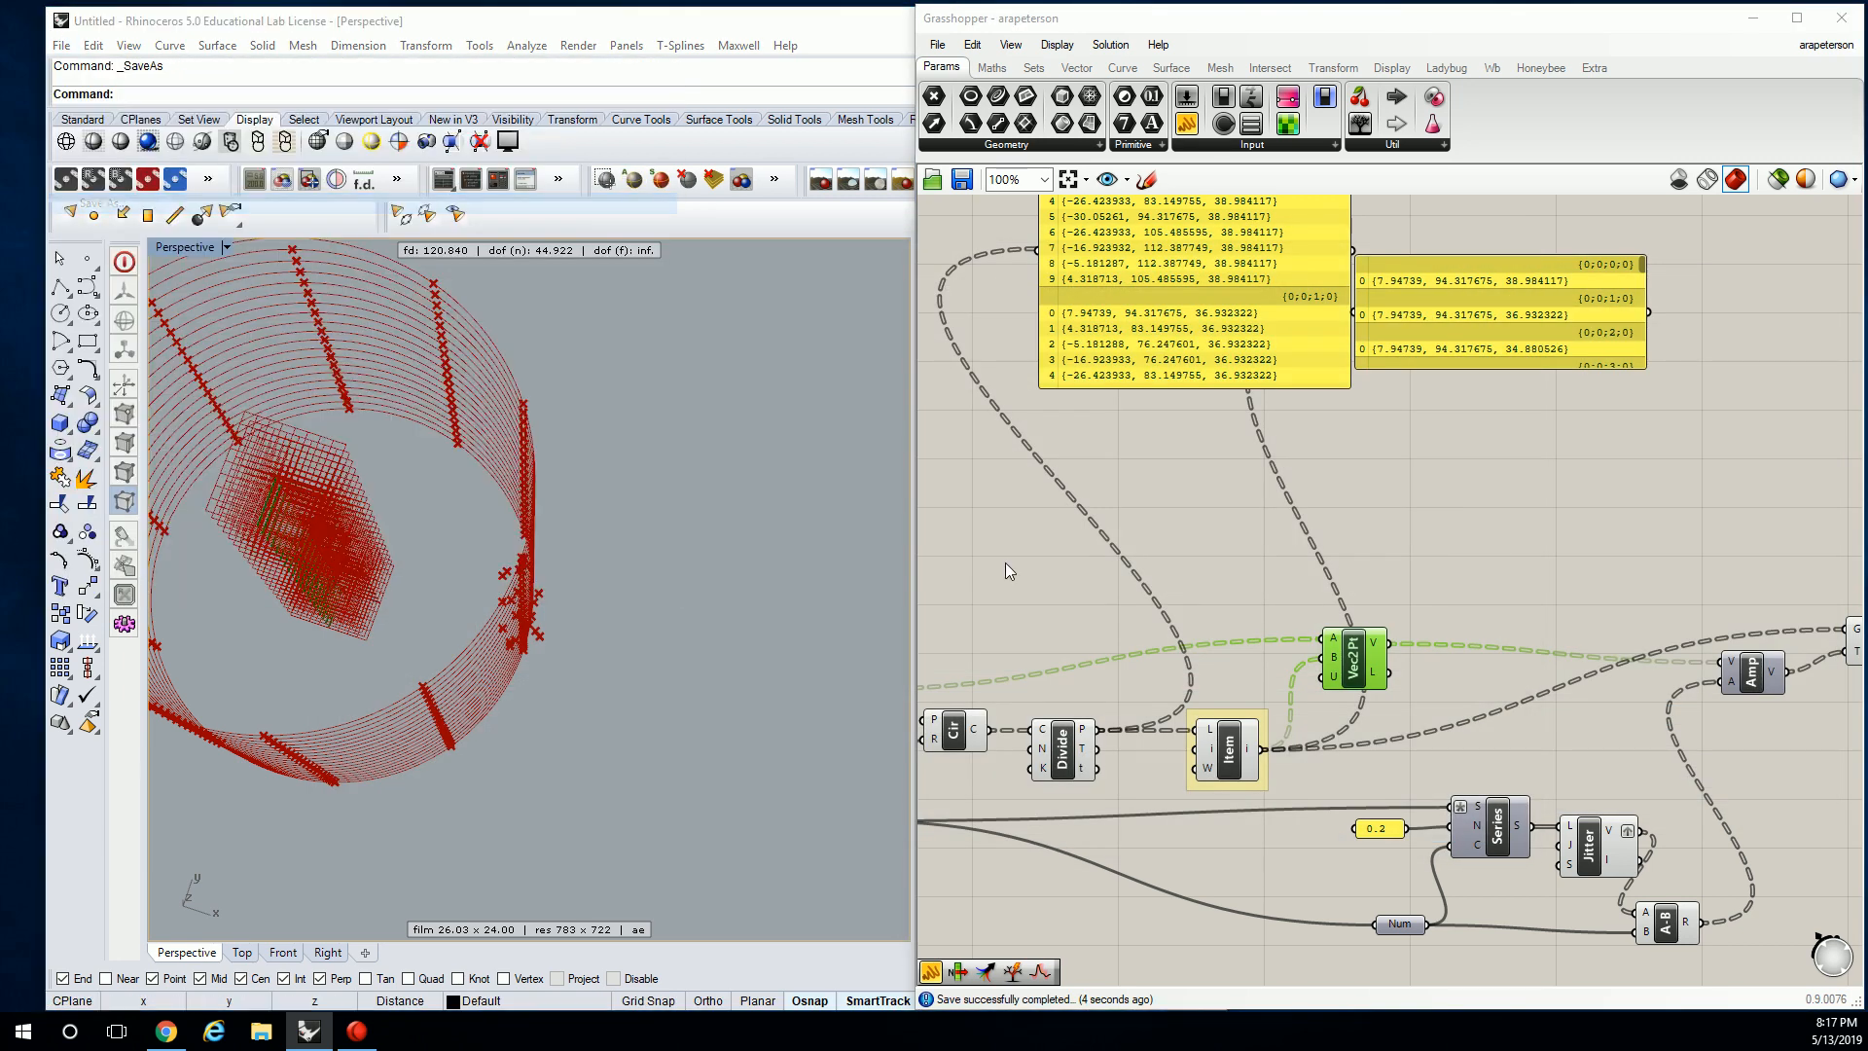
scroll(461, 454, "up", 2)
left_click(393, 335)
double_click(540, 390)
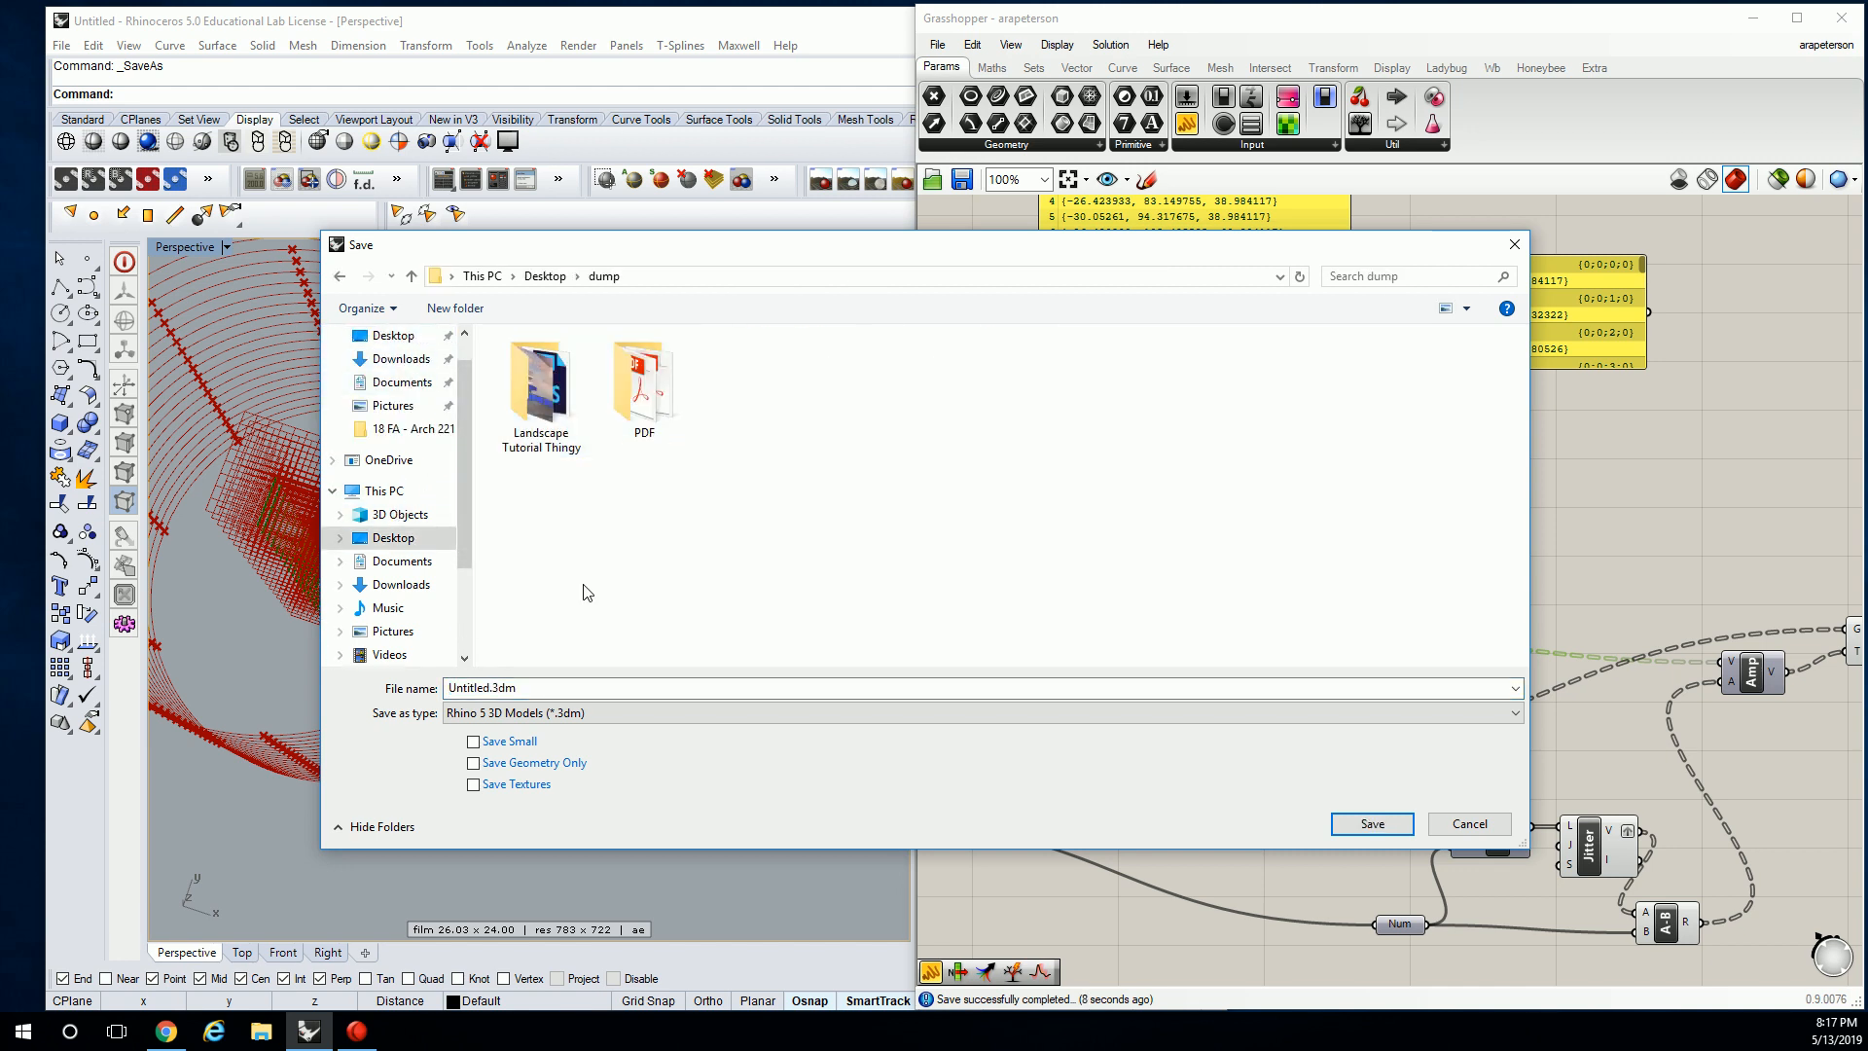
left_click(572, 687)
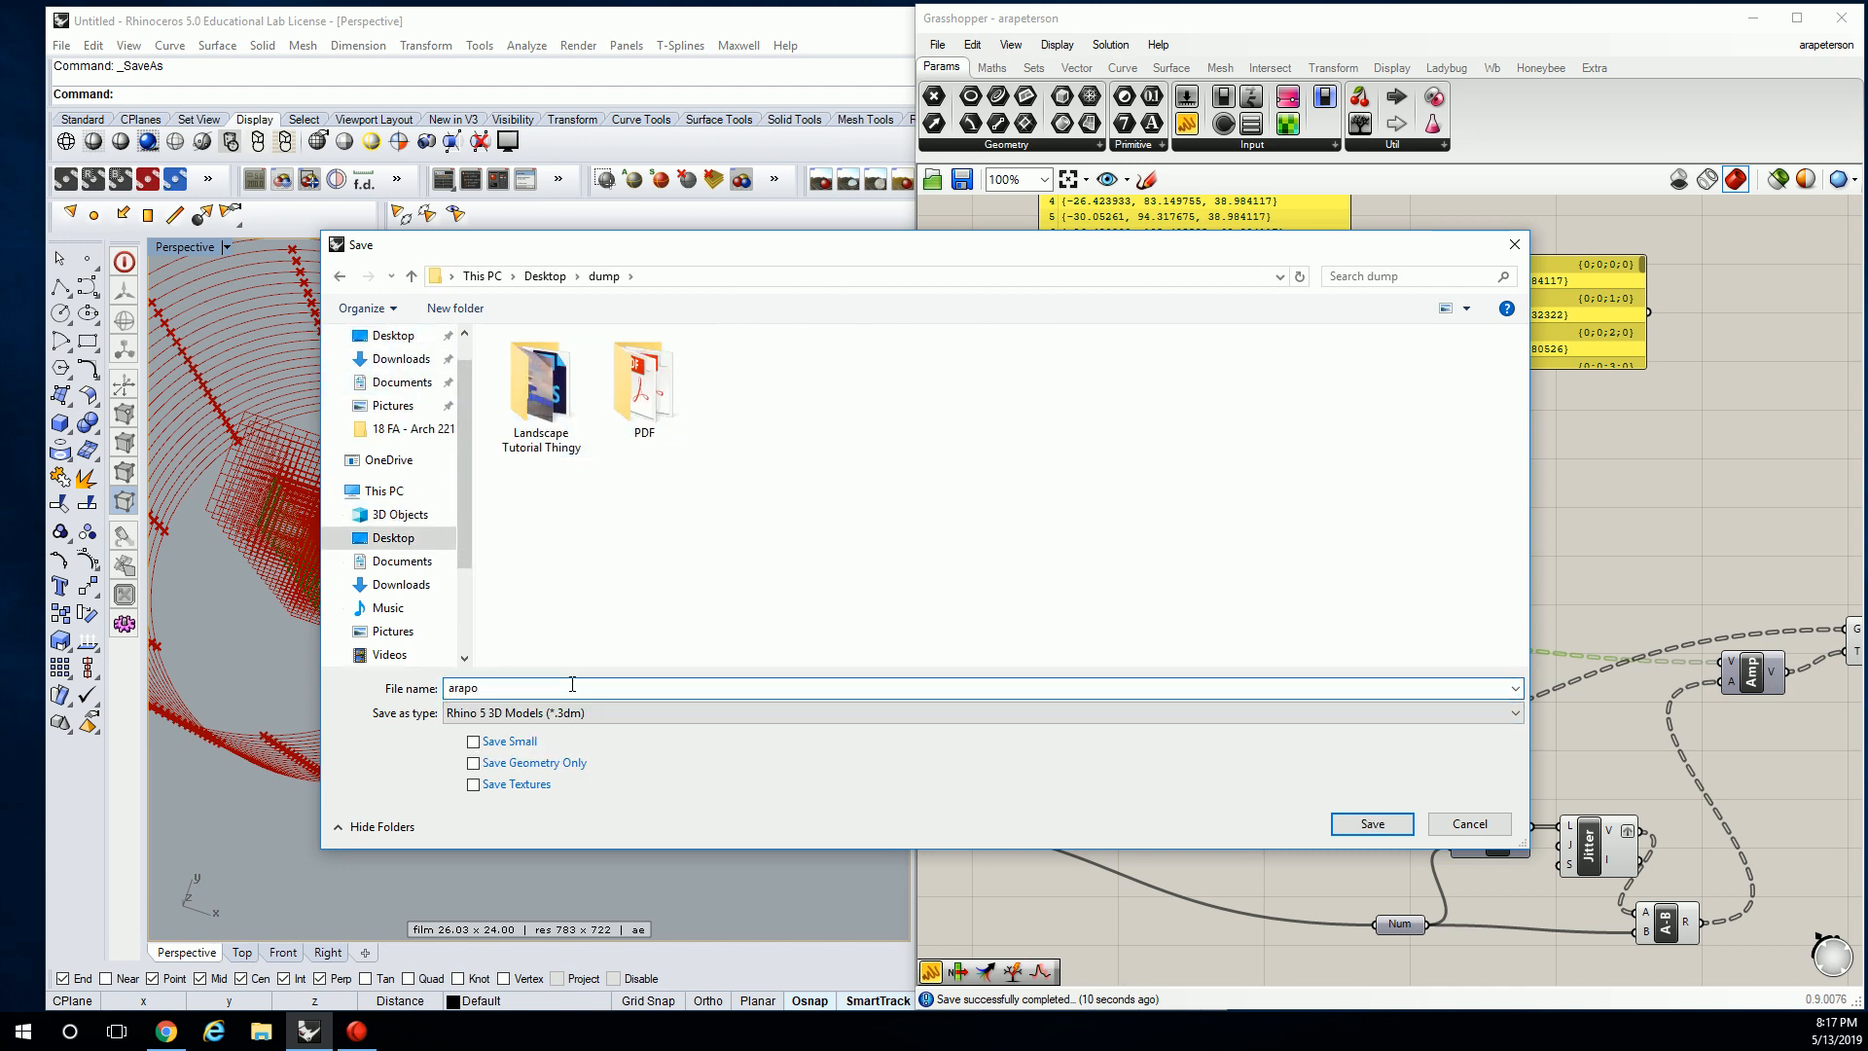
key("Down")
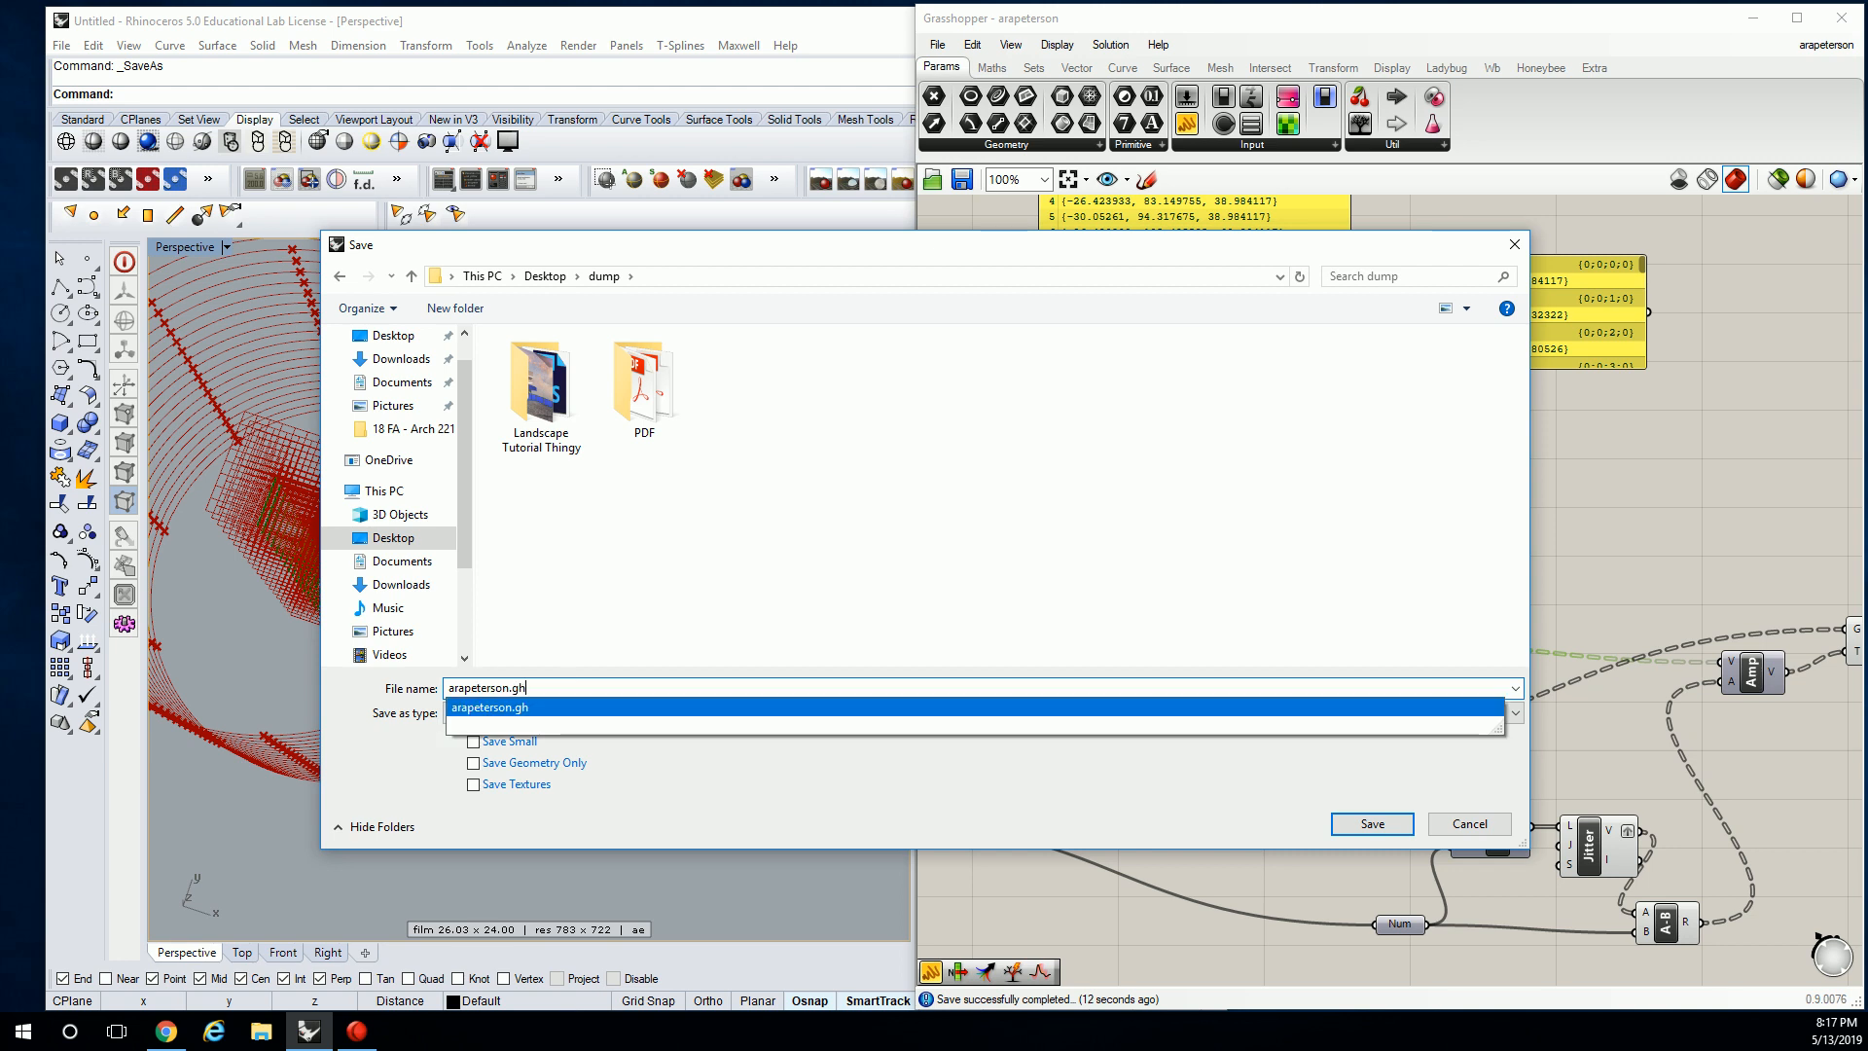
key("Return")
key("Return")
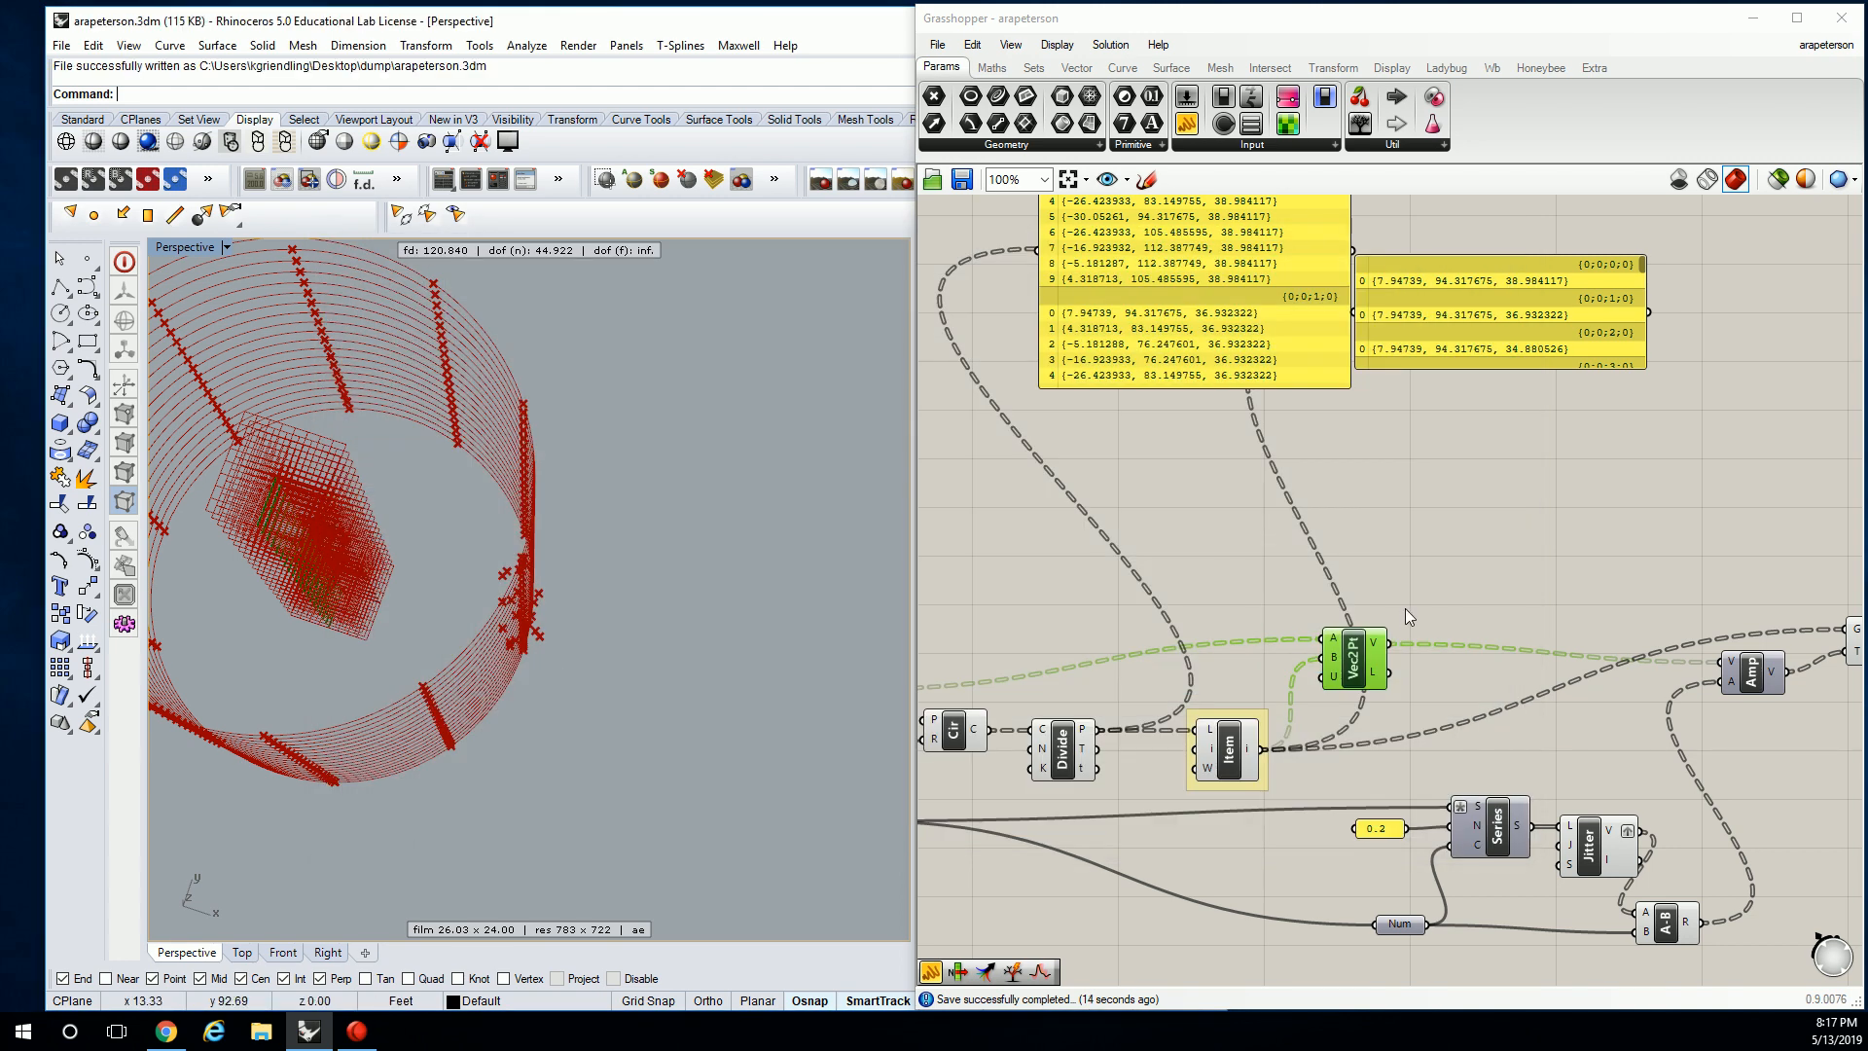
Lock the solver so the definition stops recomputing.
right_click_drag(1418, 604, 1293, 508)
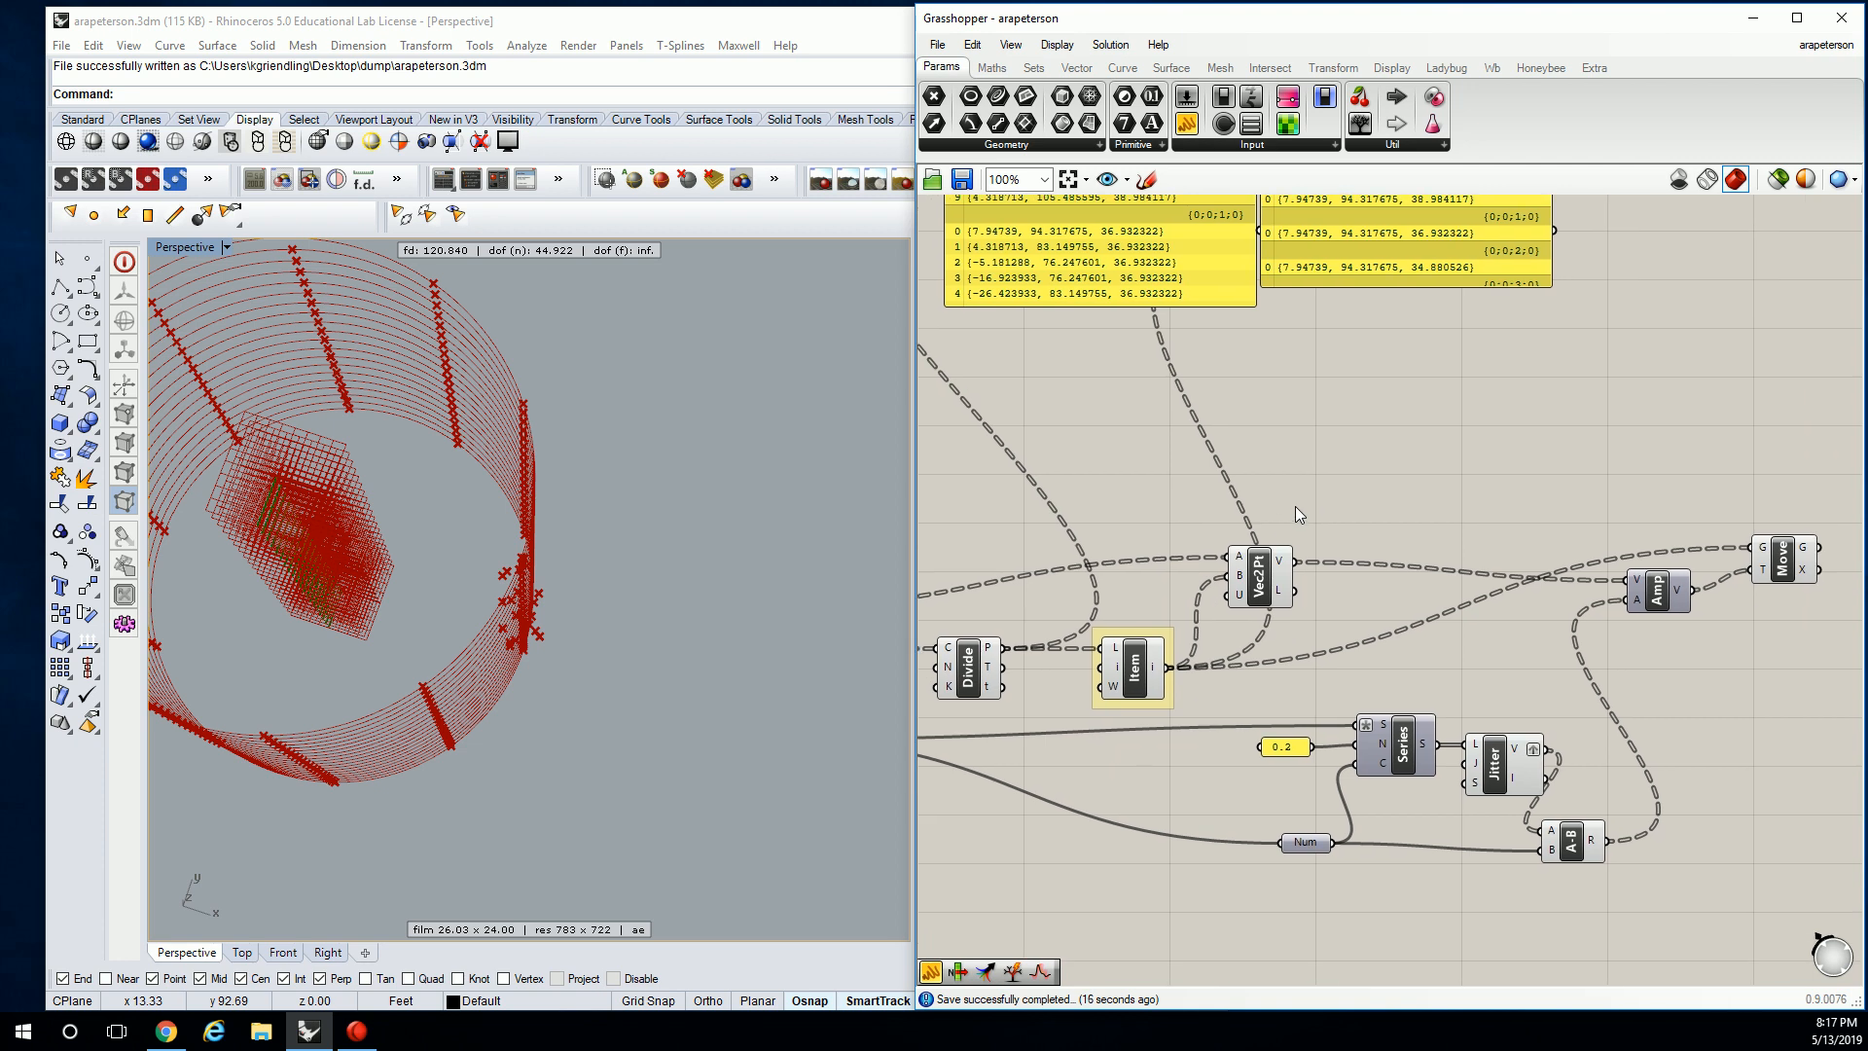
right_click(1347, 458)
left_click(1416, 756)
right_click_drag(1175, 490, 1380, 488)
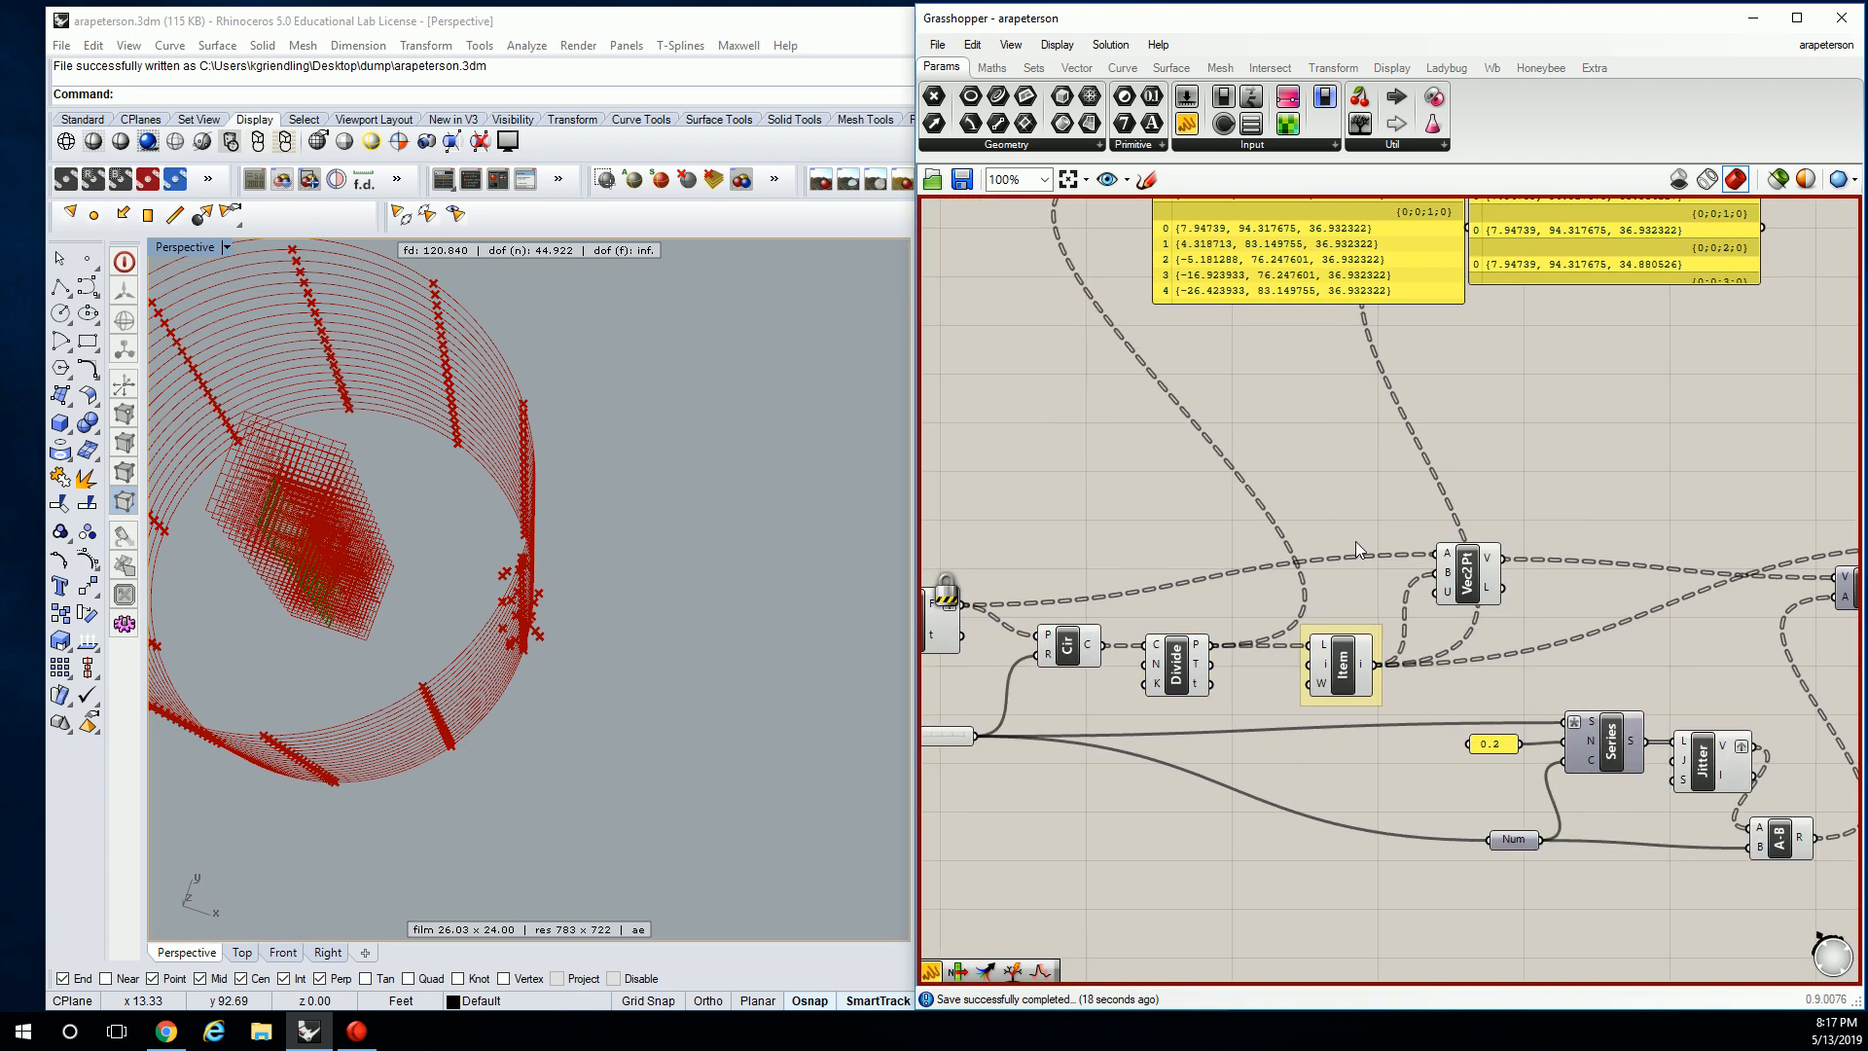
right_click_drag(1348, 554, 1272, 470)
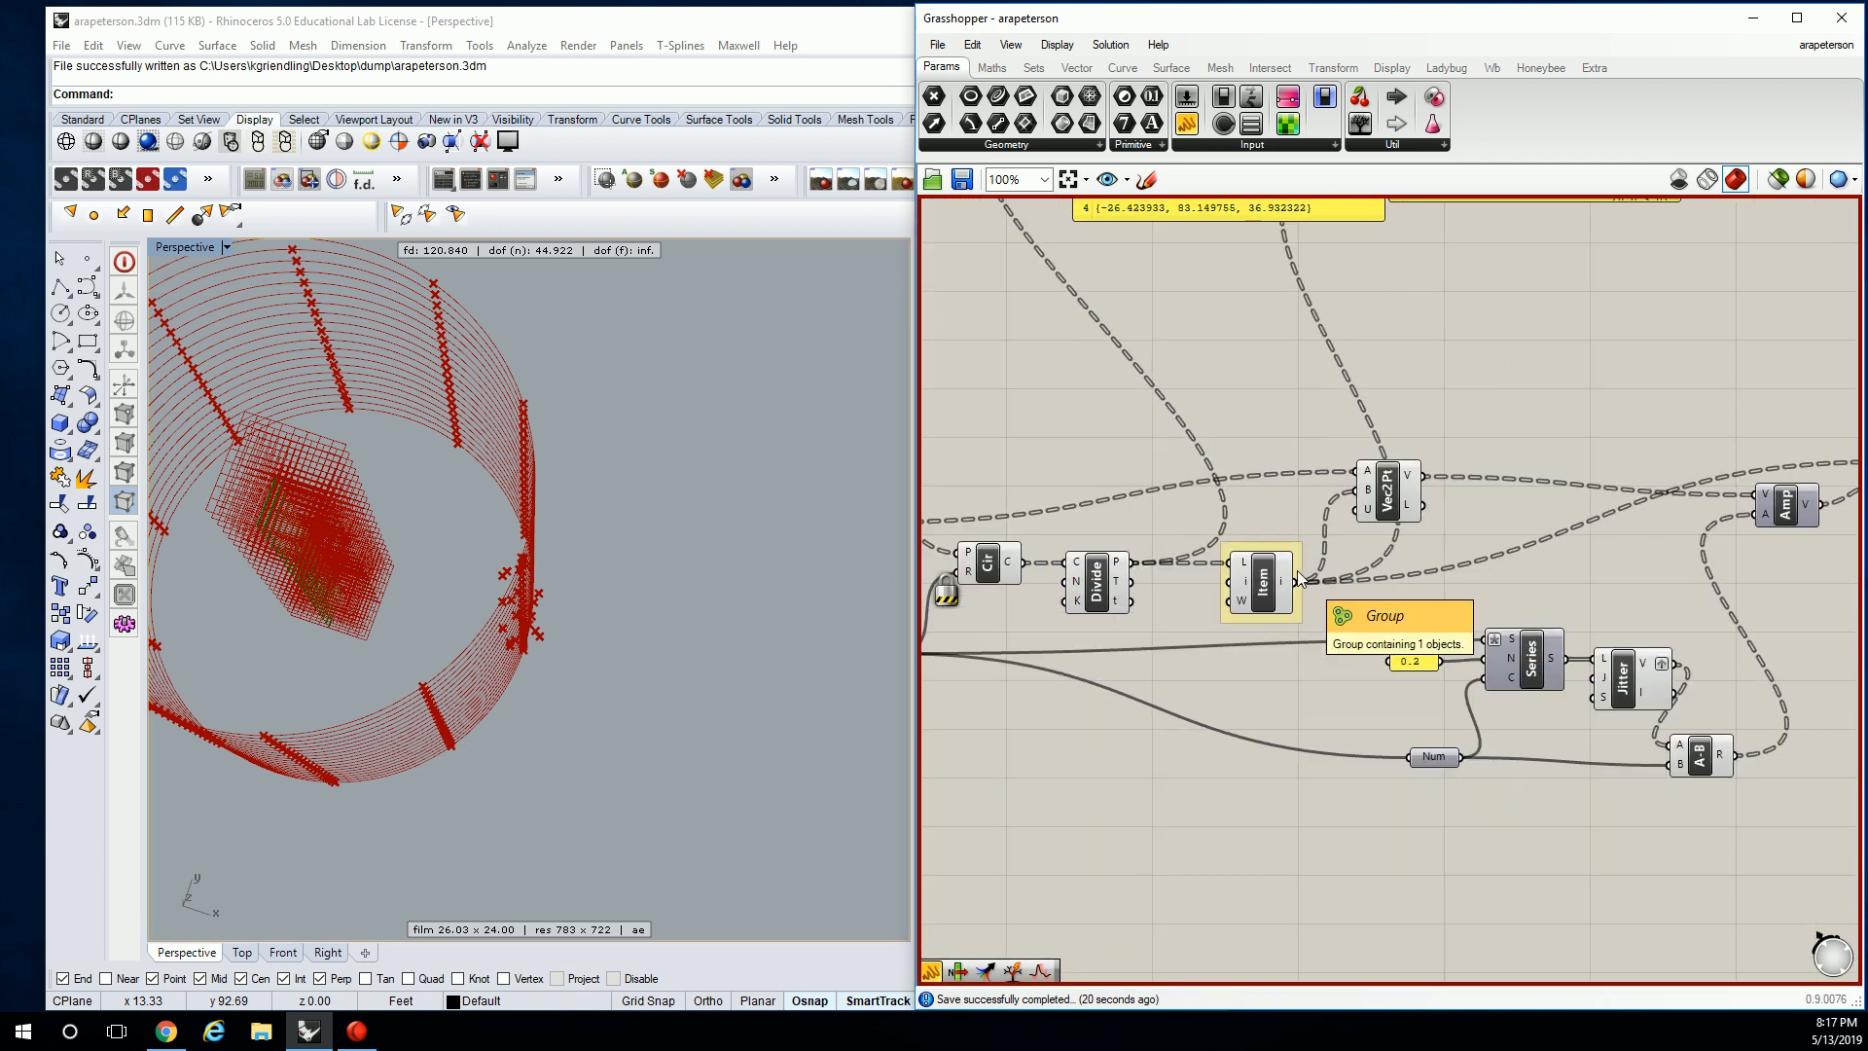
right_click_drag(1280, 487, 1292, 534)
Reposition the Item and Vec2Pt components on the canvas.
left_click_drag(1274, 637, 1269, 340)
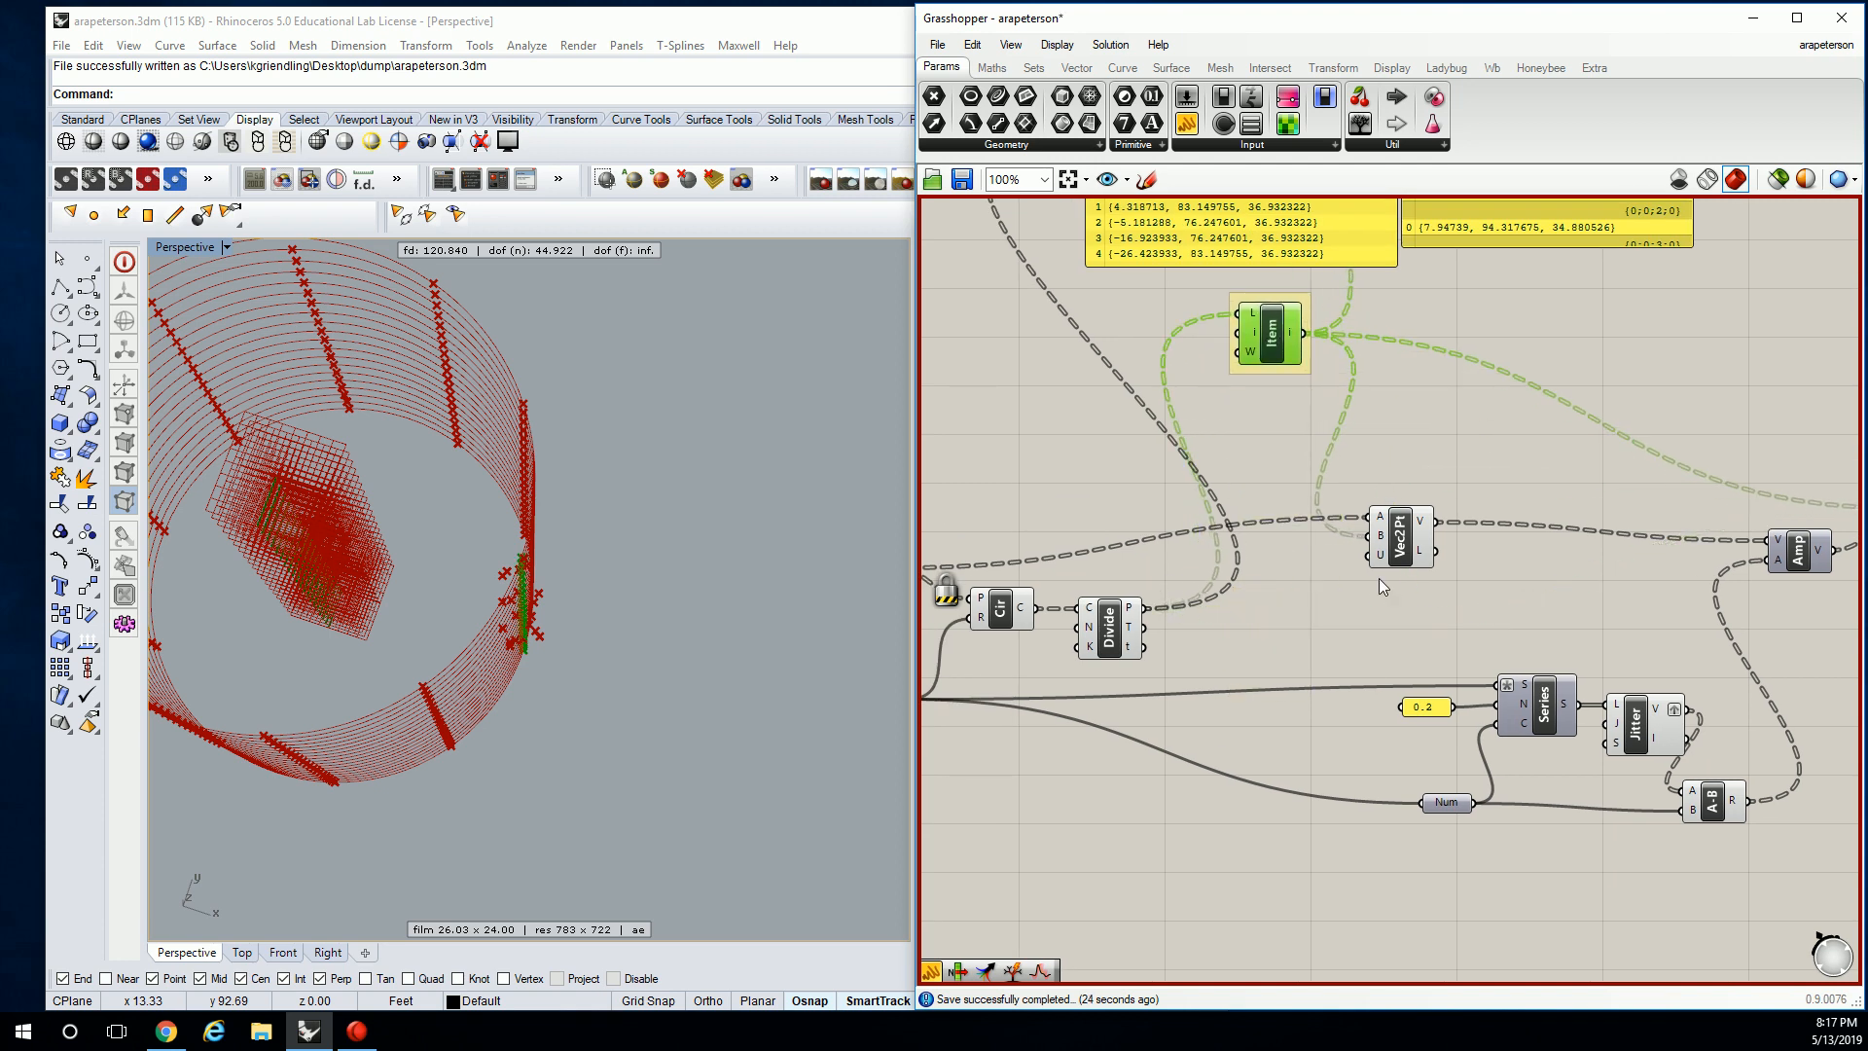
right_click_drag(1222, 470, 1187, 462)
left_click_drag(1235, 332, 1266, 377)
right_click_drag(1265, 378, 1220, 381)
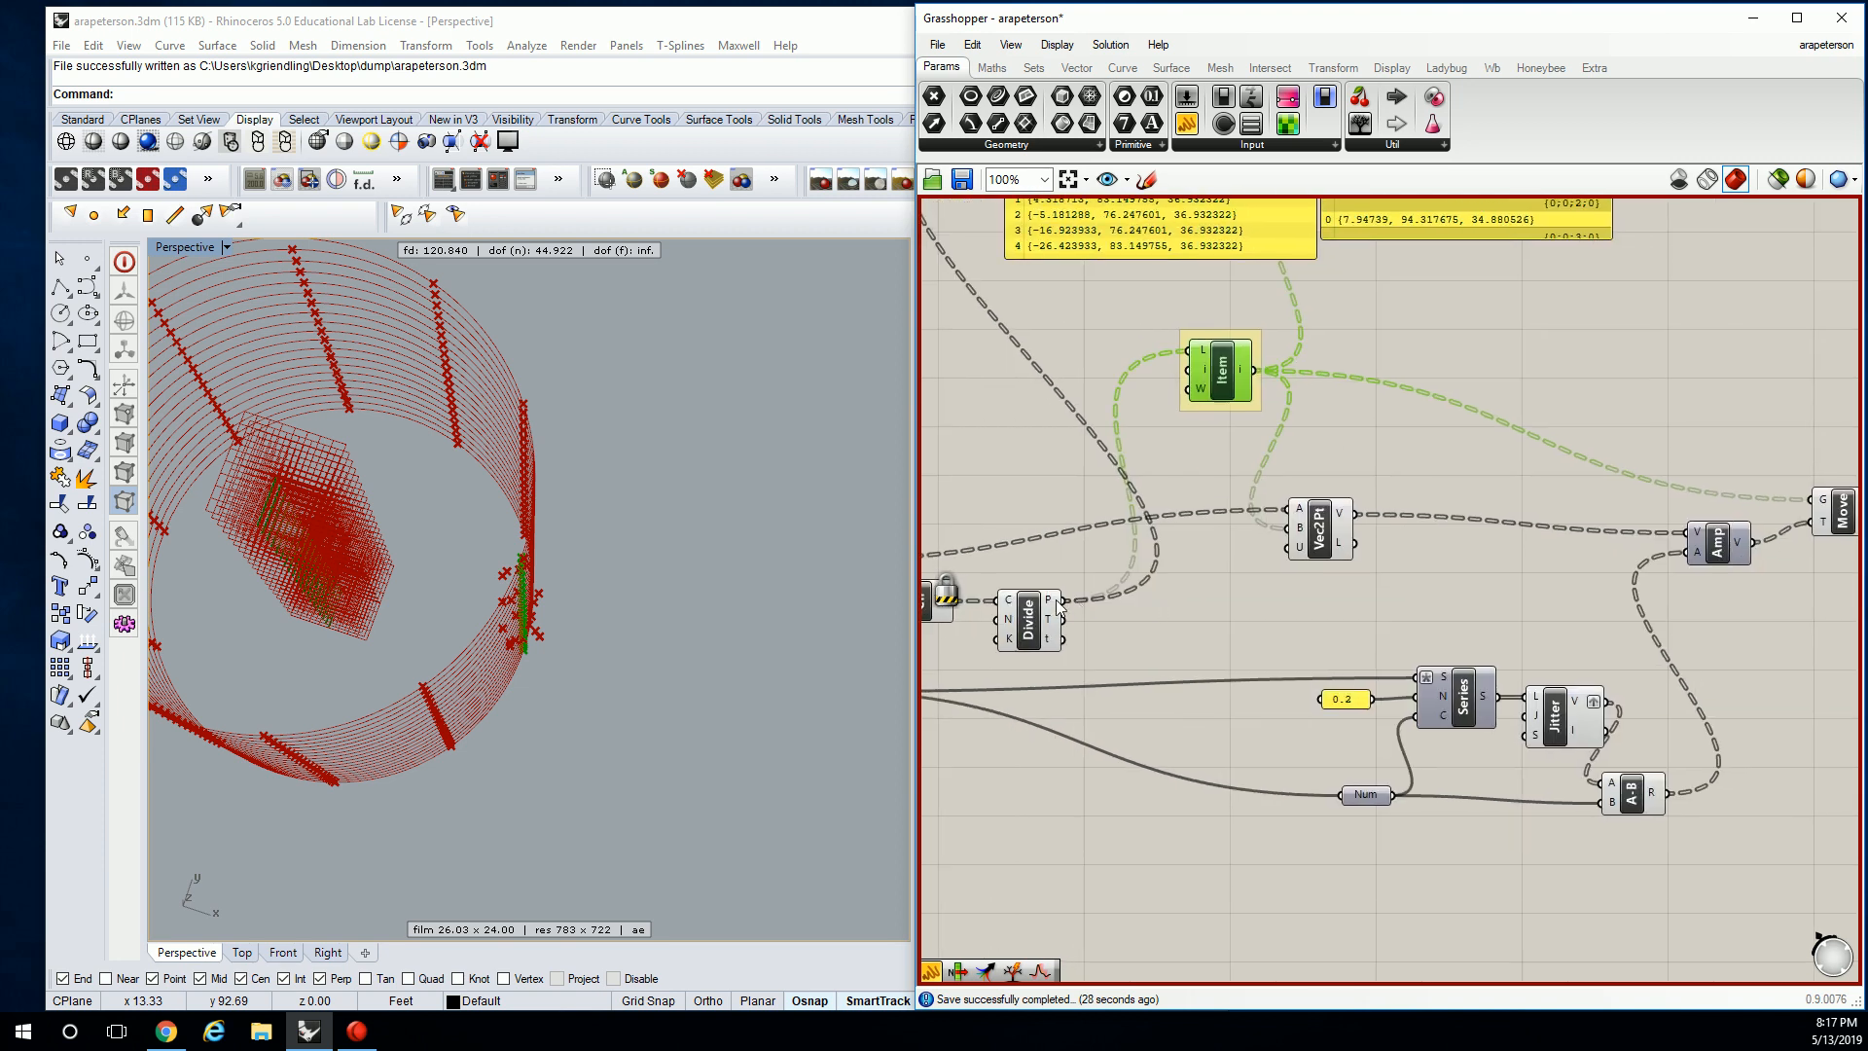
right_click_drag(1316, 533, 1416, 516)
left_click_drag(1417, 515, 1417, 559)
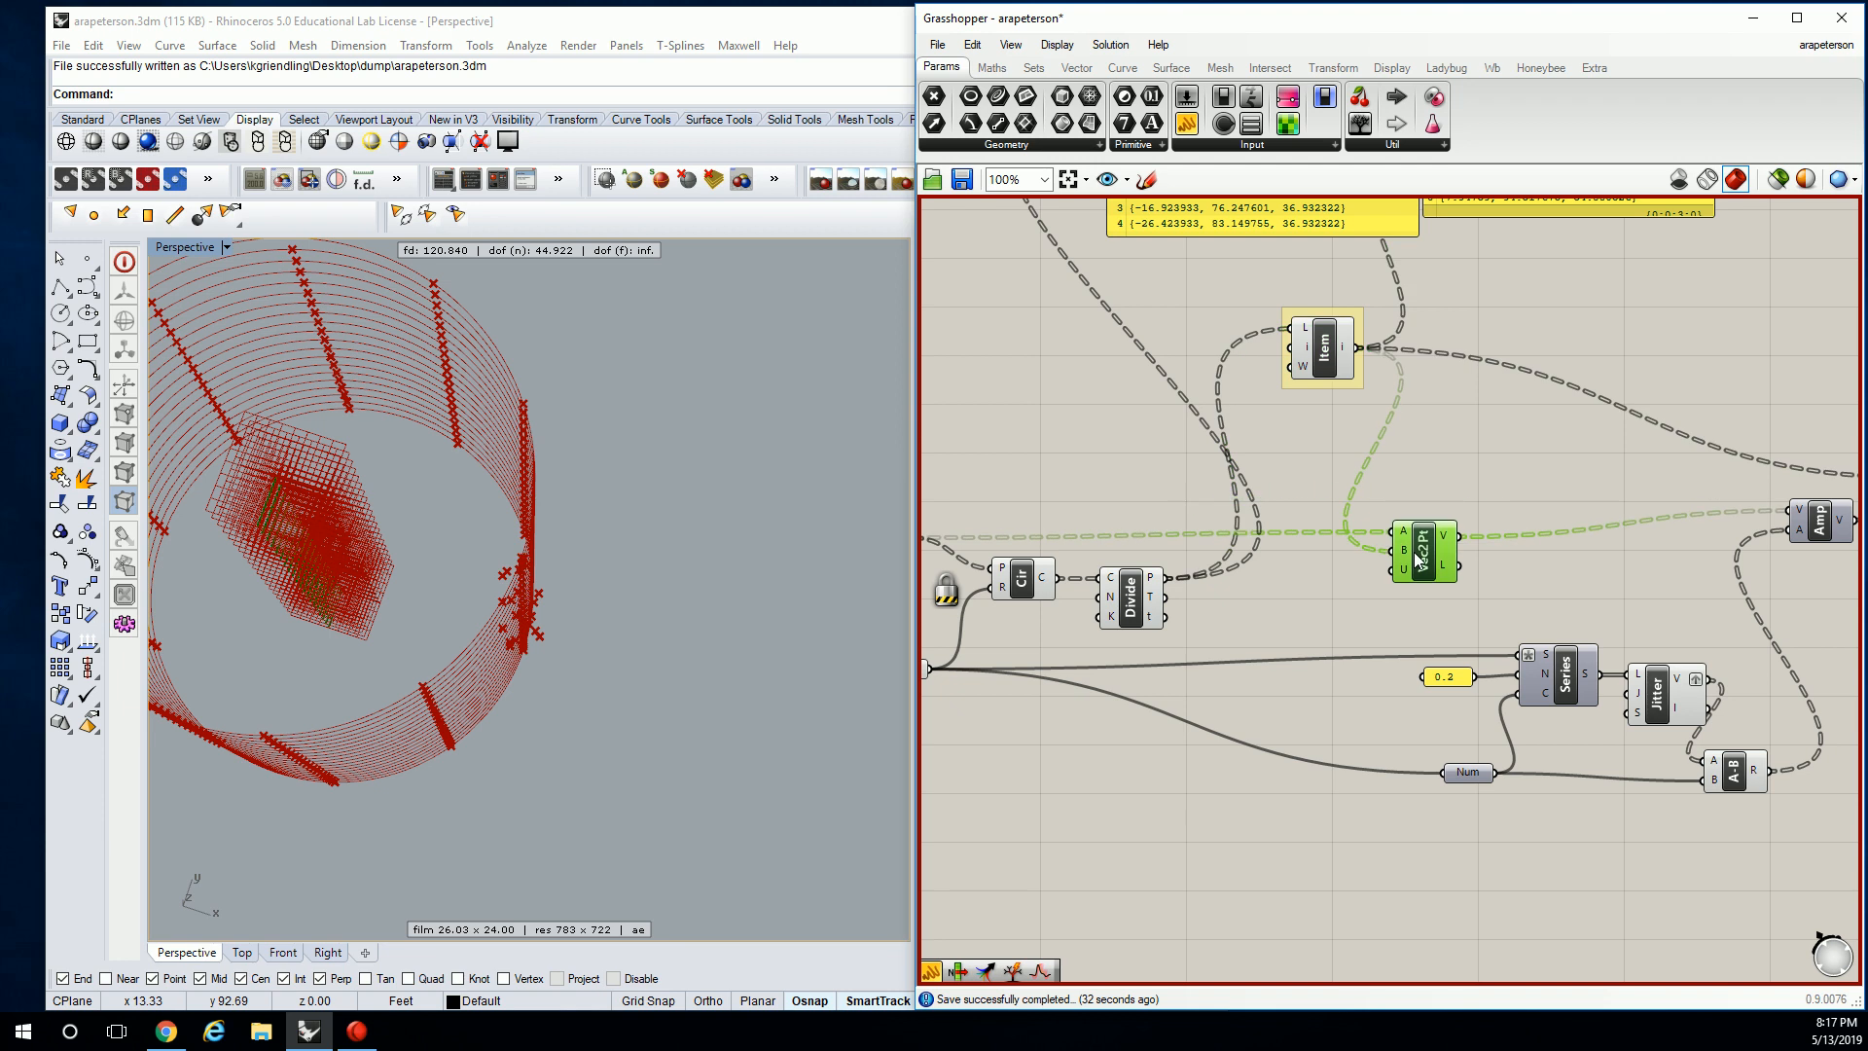
right_click_drag(1596, 509, 1508, 505)
right_click_drag(1126, 577, 1202, 576)
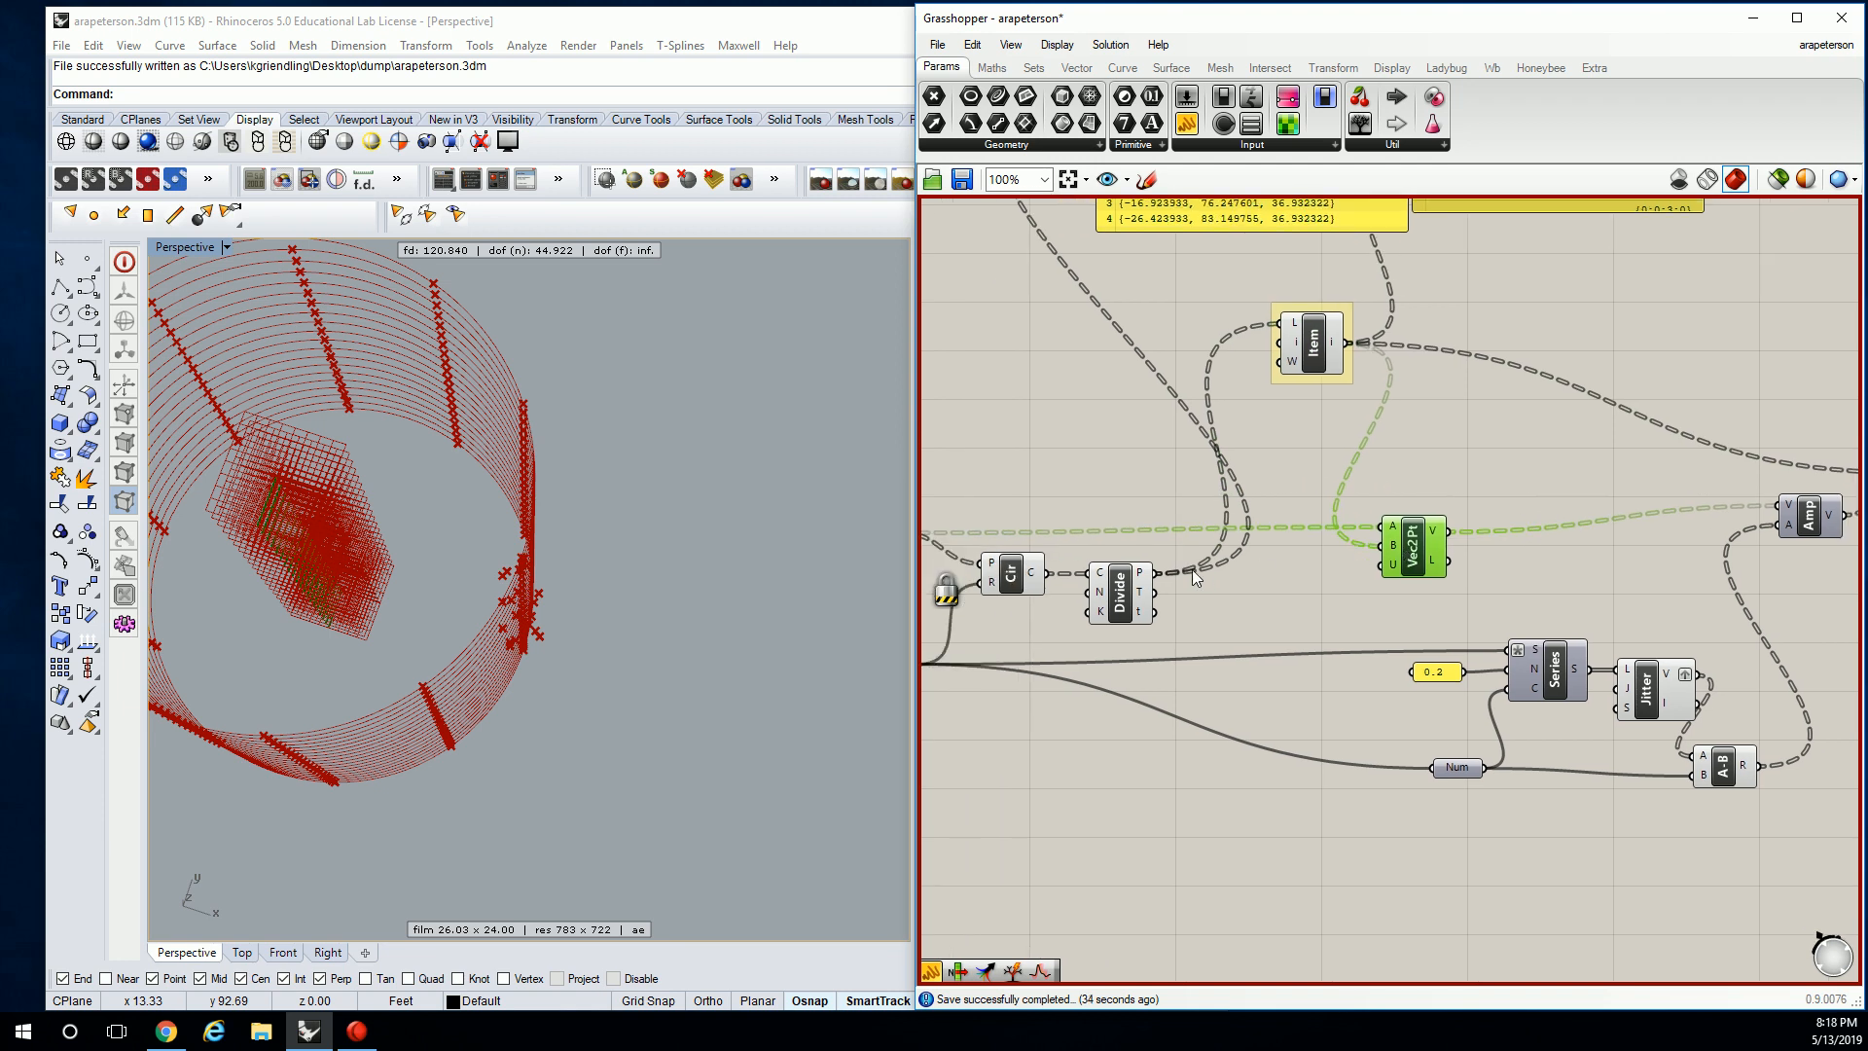
Wire Divide's P output into Move's G input.
left_click_drag(1157, 574, 1374, 547)
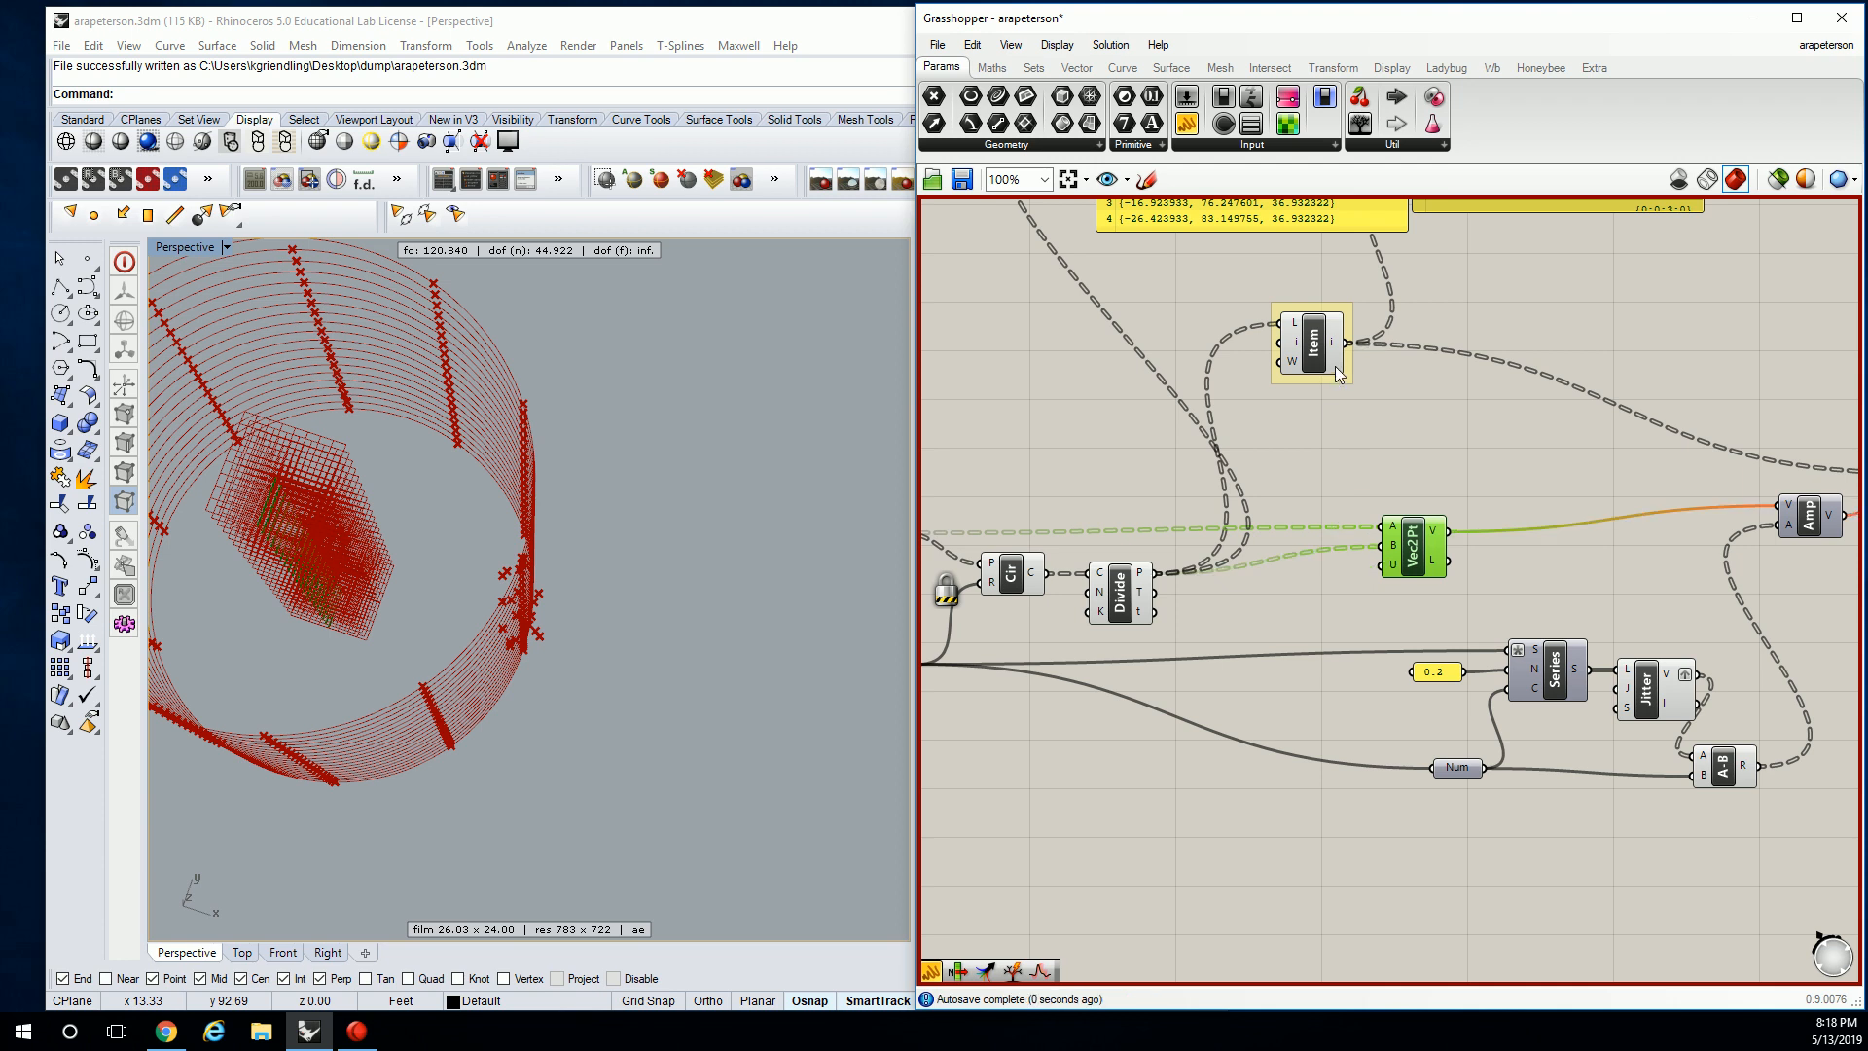
right_click_drag(1335, 368, 1277, 348)
scroll(1276, 349, "down", 2)
left_click_drag(1111, 551, 1698, 472)
left_click_drag(1292, 517, 1274, 467)
left_click(1250, 468)
right_click_drag(1246, 468, 1336, 472)
Unlock the solver and orbit the Perspective view to see the jittered ring points.
right_click(1435, 434)
left_click(1502, 732)
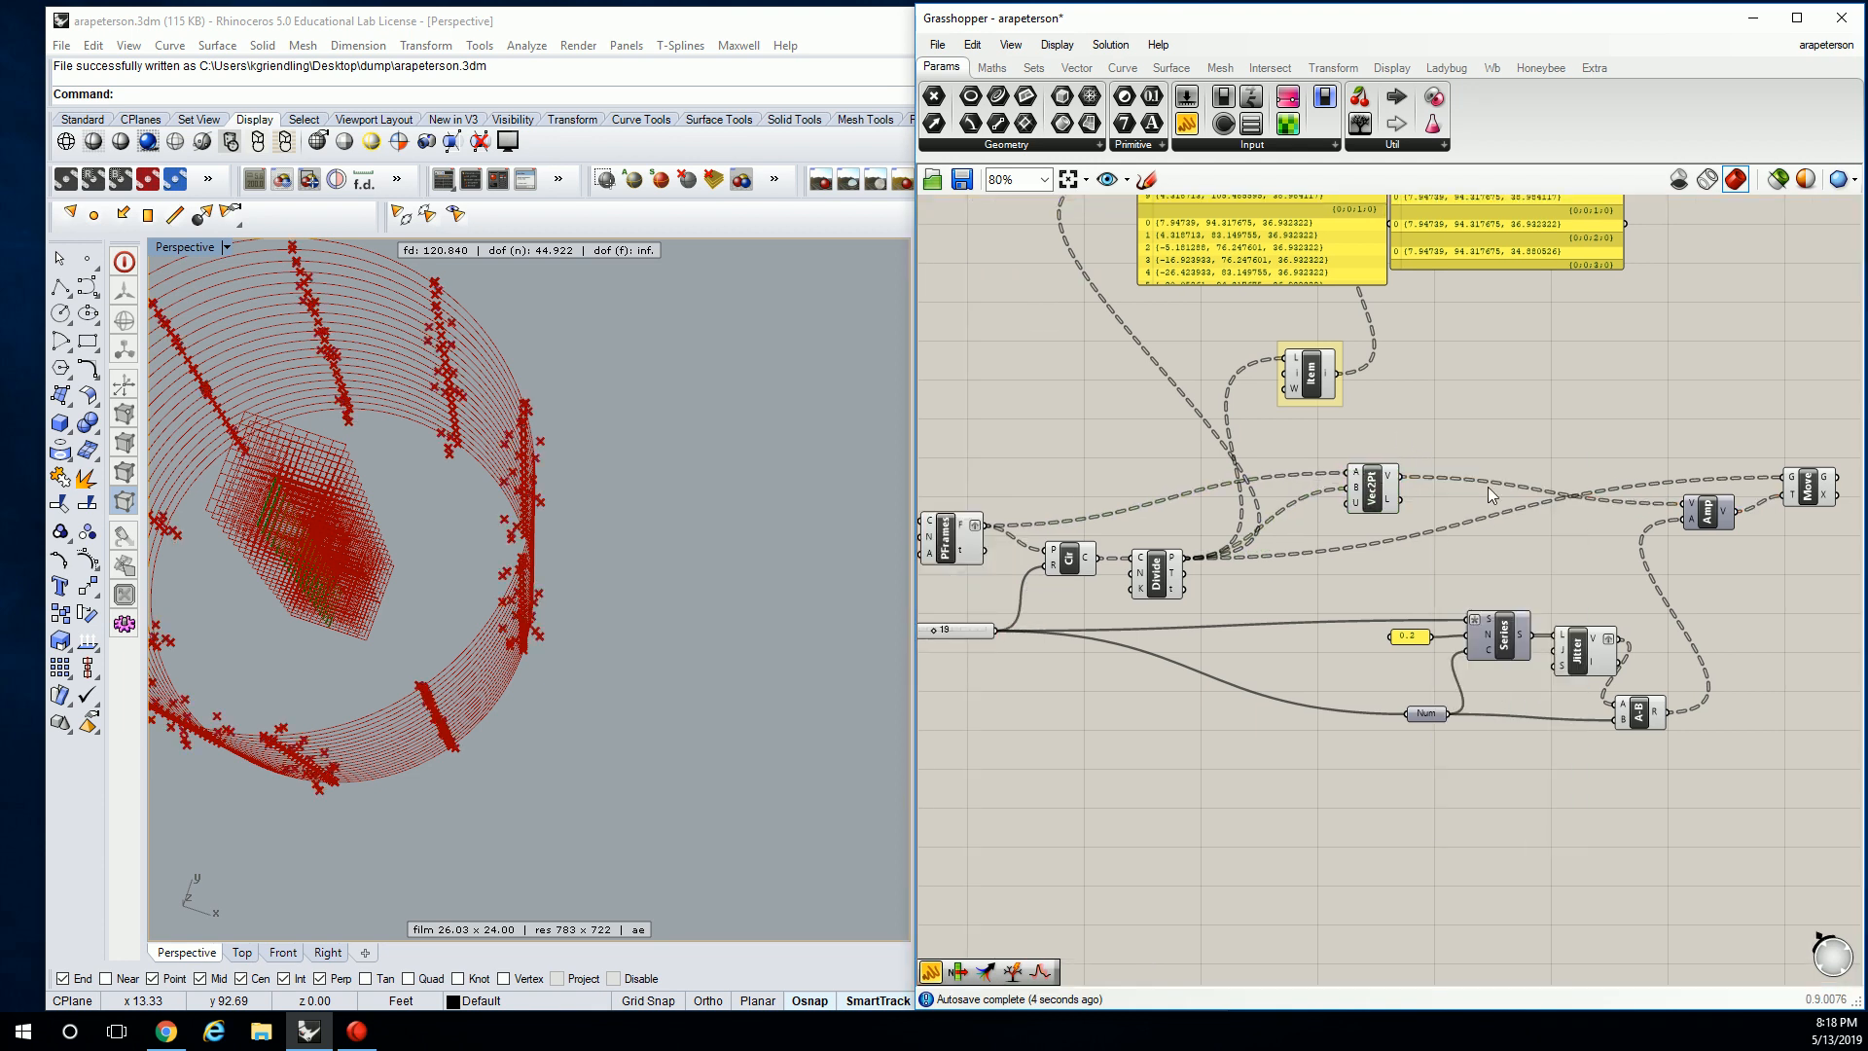
mouse_move(716, 504)
right_mouse_down()
mouse_move(640, 450)
mouse_move(622, 522)
mouse_move(742, 492)
right_mouse_up()
scroll(667, 617, "up", 5)
right_click_drag(583, 346, 547, 613)
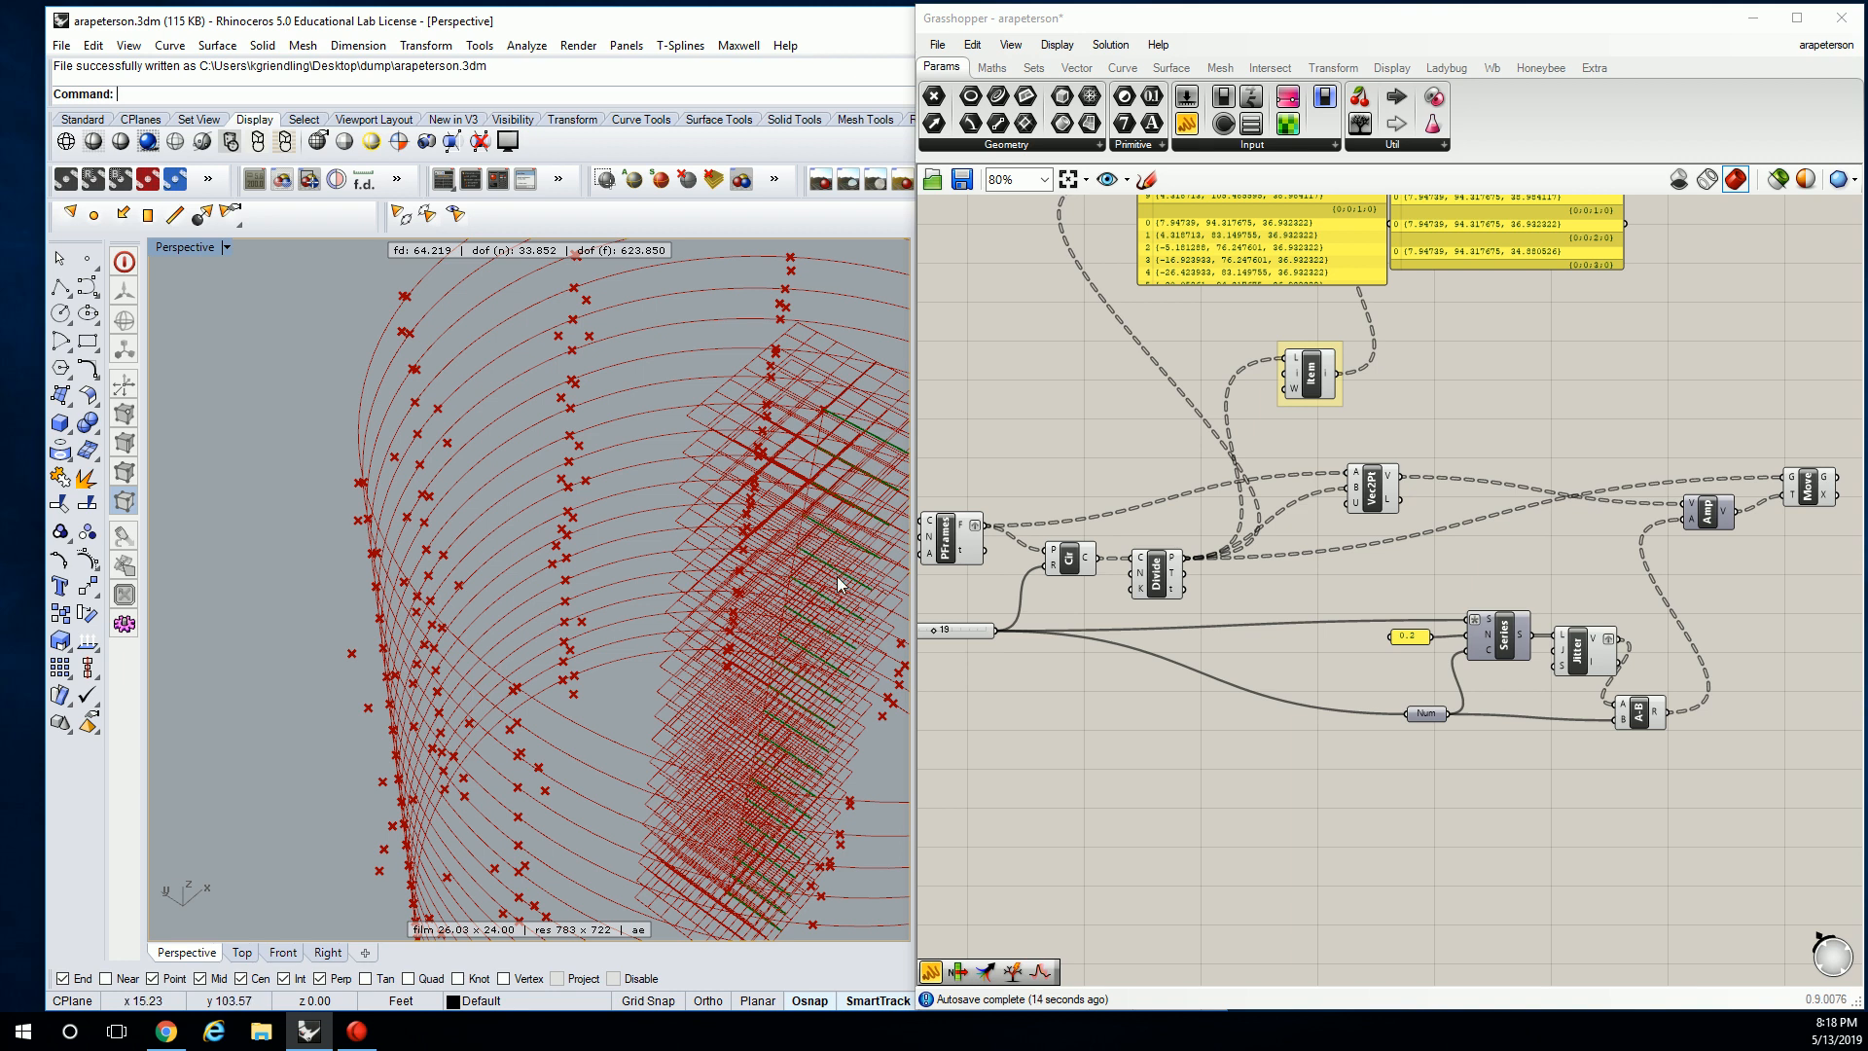
Add a Panel and connect Move's G output so it lists the moved point coordinates.
left_click(1453, 522)
scroll(1524, 522, "up", 4)
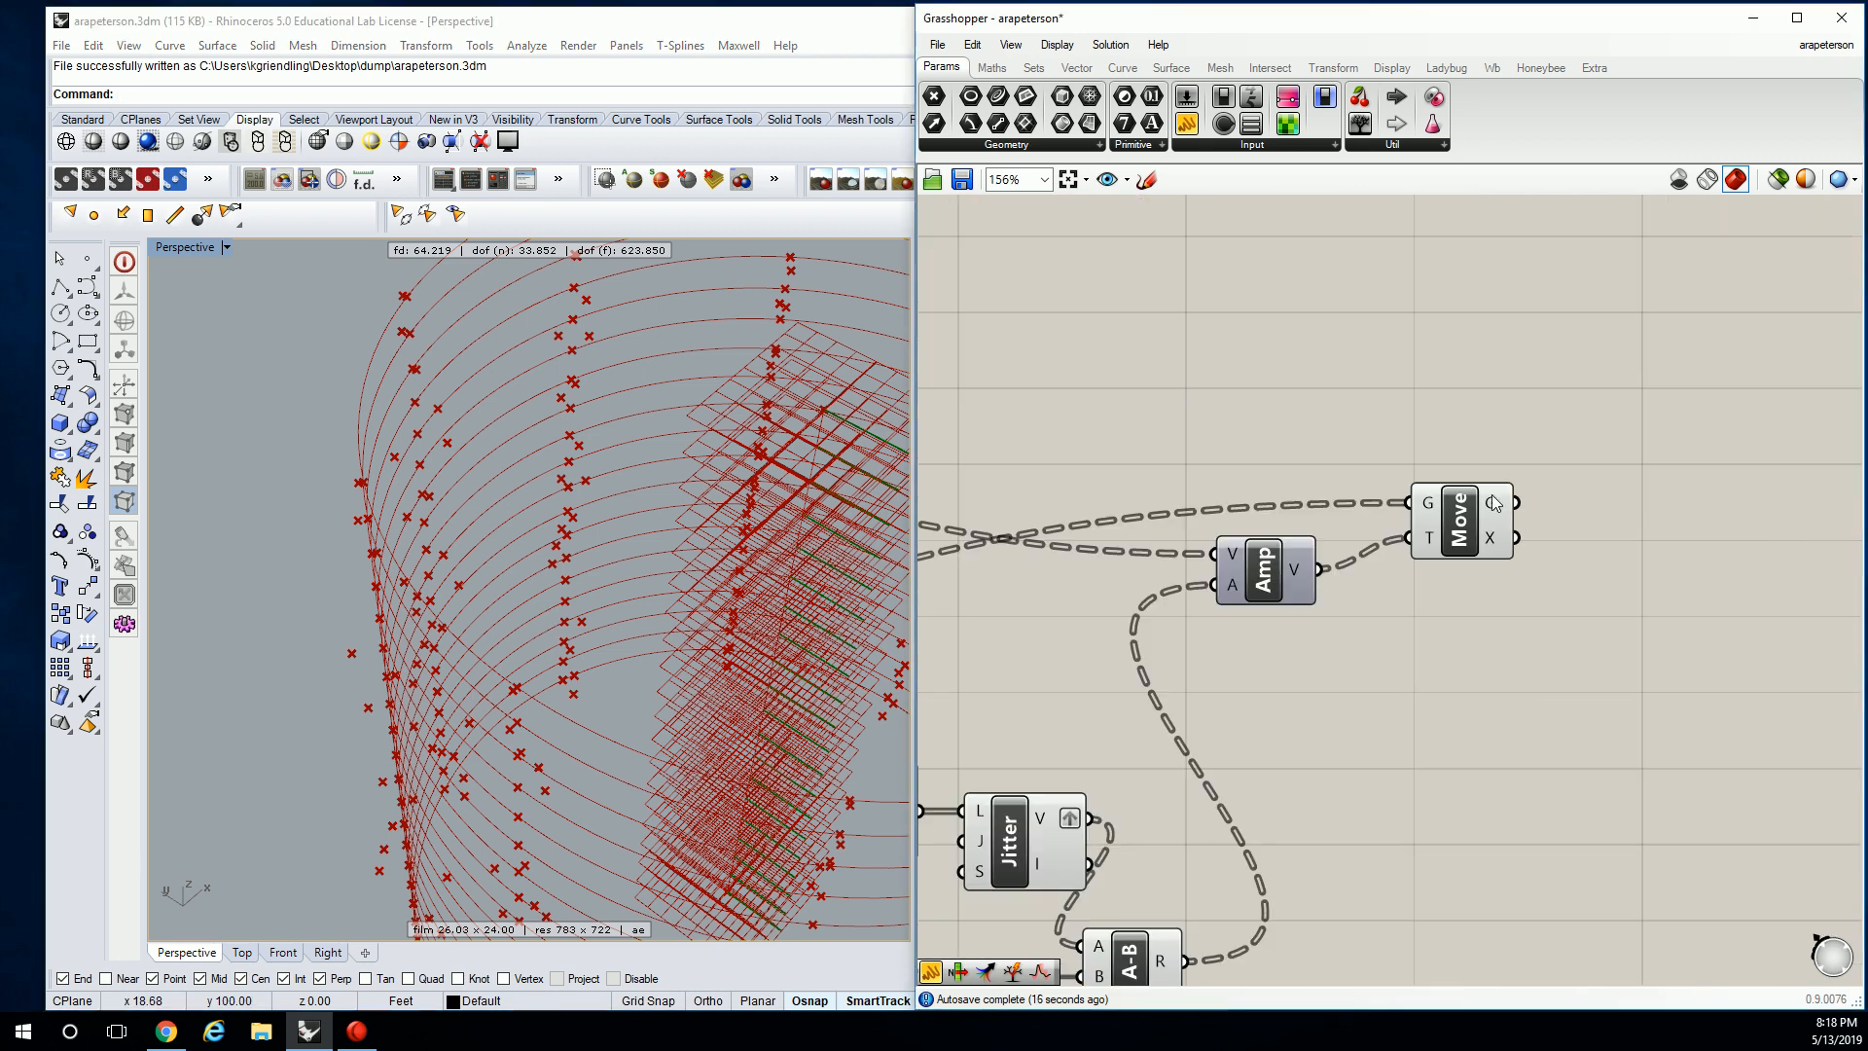
scroll(1513, 515, "down", 4)
left_click_drag(1154, 129, 1574, 430)
right_click_drag(1574, 430, 1531, 559)
left_click_drag(1596, 568, 1806, 505)
Rearrange the panels on the canvas and orbit Rhino to view the jittered rings from the side.
right_click_drag(1480, 461, 1546, 456)
left_click_drag(1594, 436, 1476, 375)
left_click(1222, 368)
right_click_drag(1395, 264, 1521, 300)
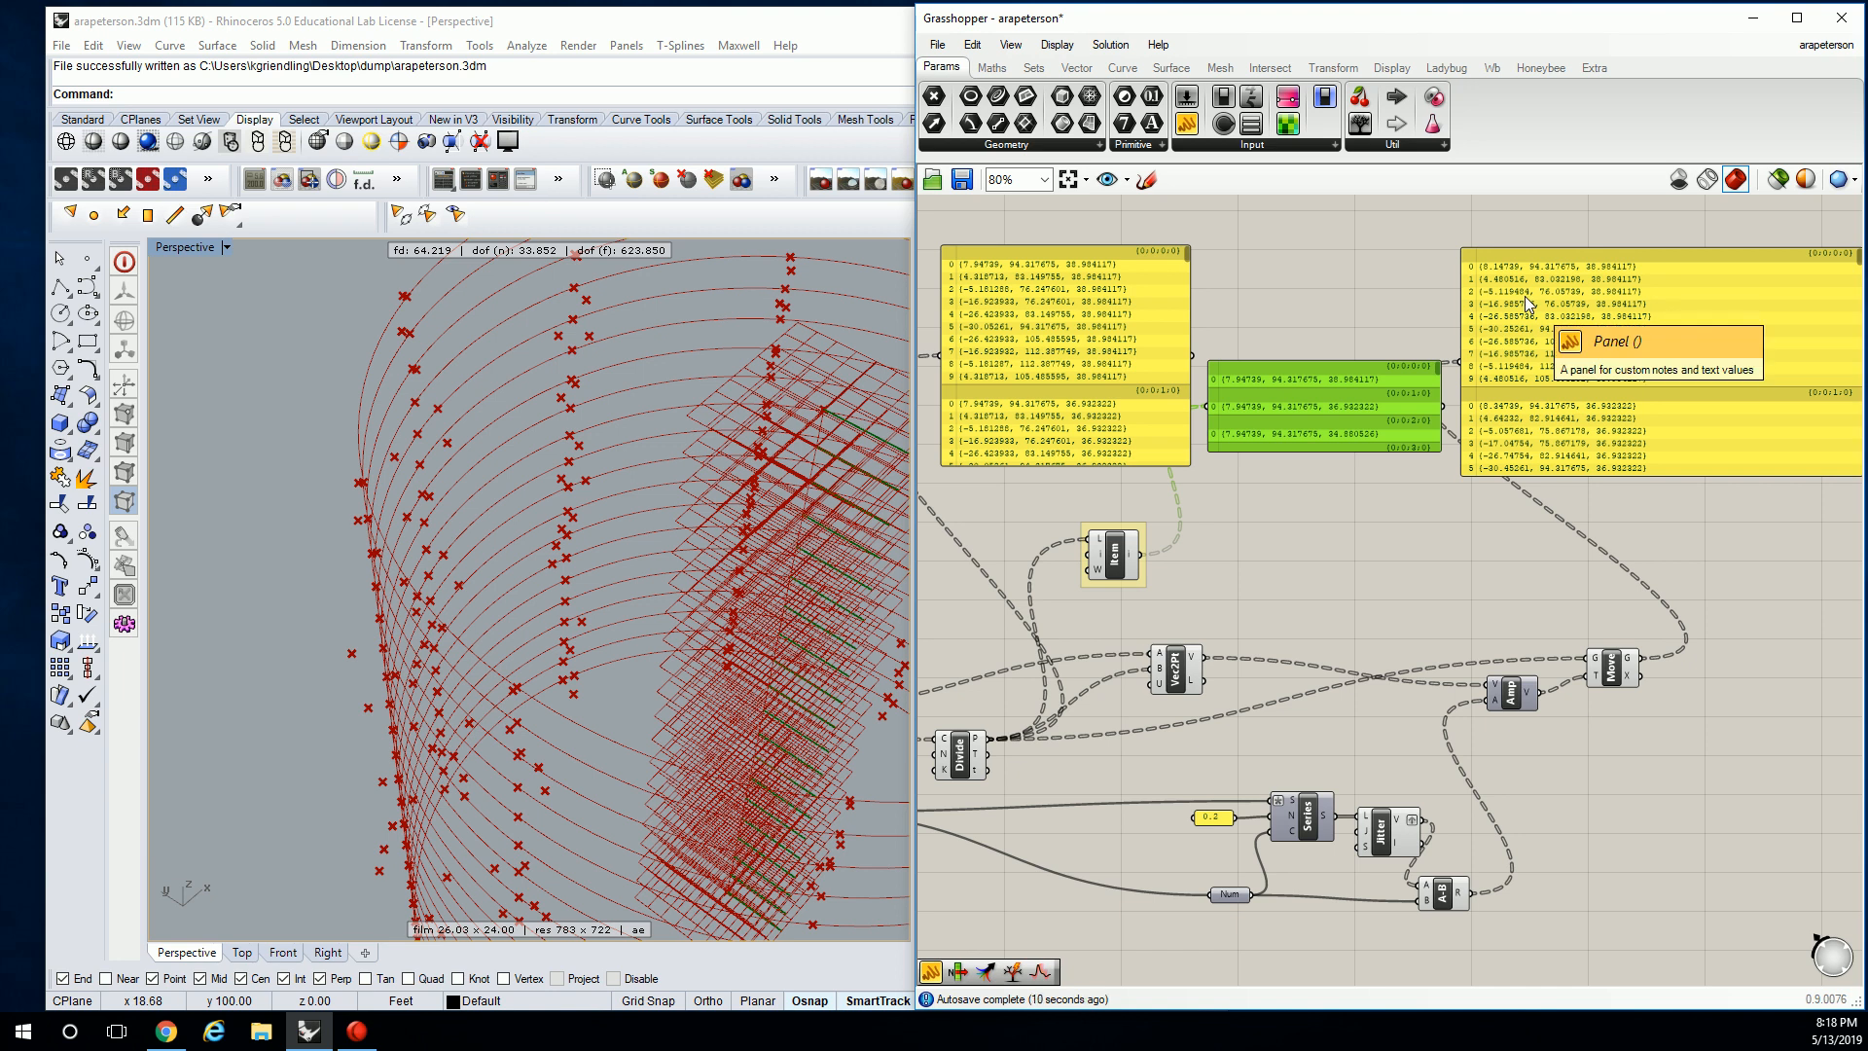
right_click_drag(1567, 436, 1538, 399)
right_click_drag(403, 556, 588, 533)
scroll(589, 533, "down", 4)
right_click_drag(1271, 549, 1168, 582)
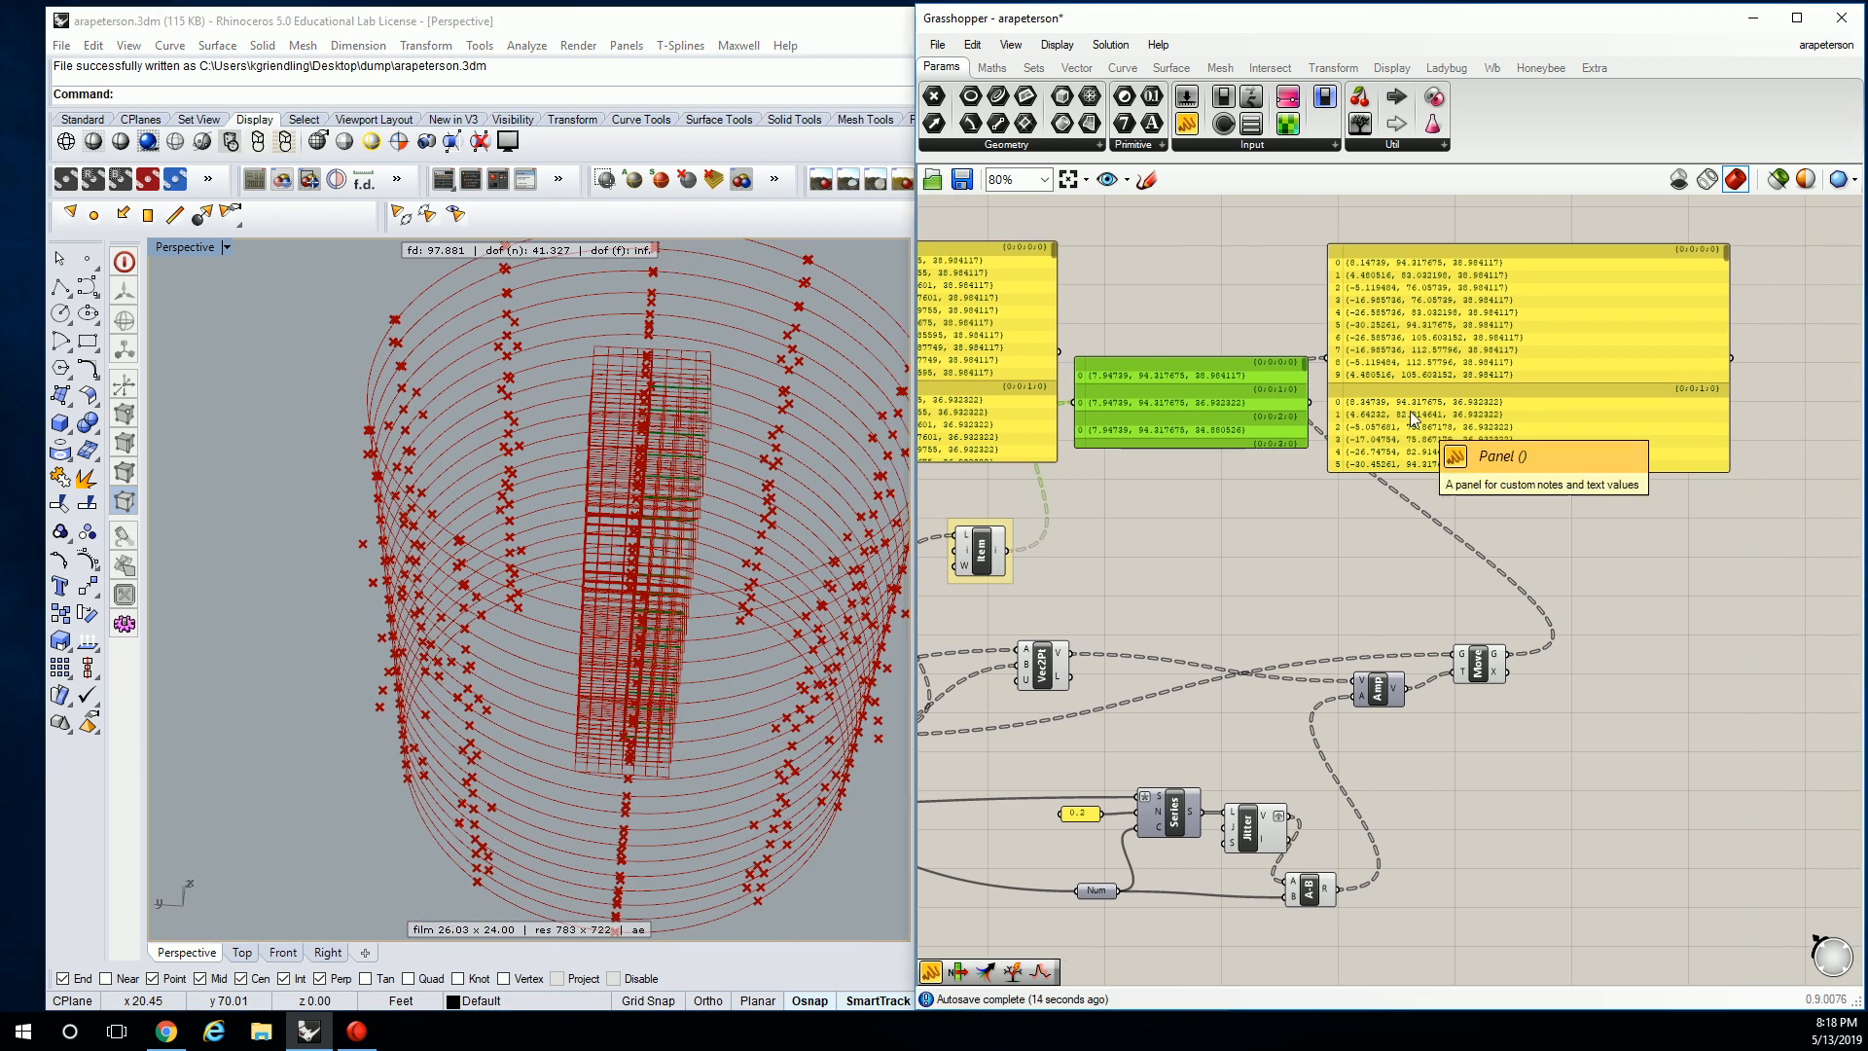
scroll(1499, 675, "up", 4)
left_click(1464, 594)
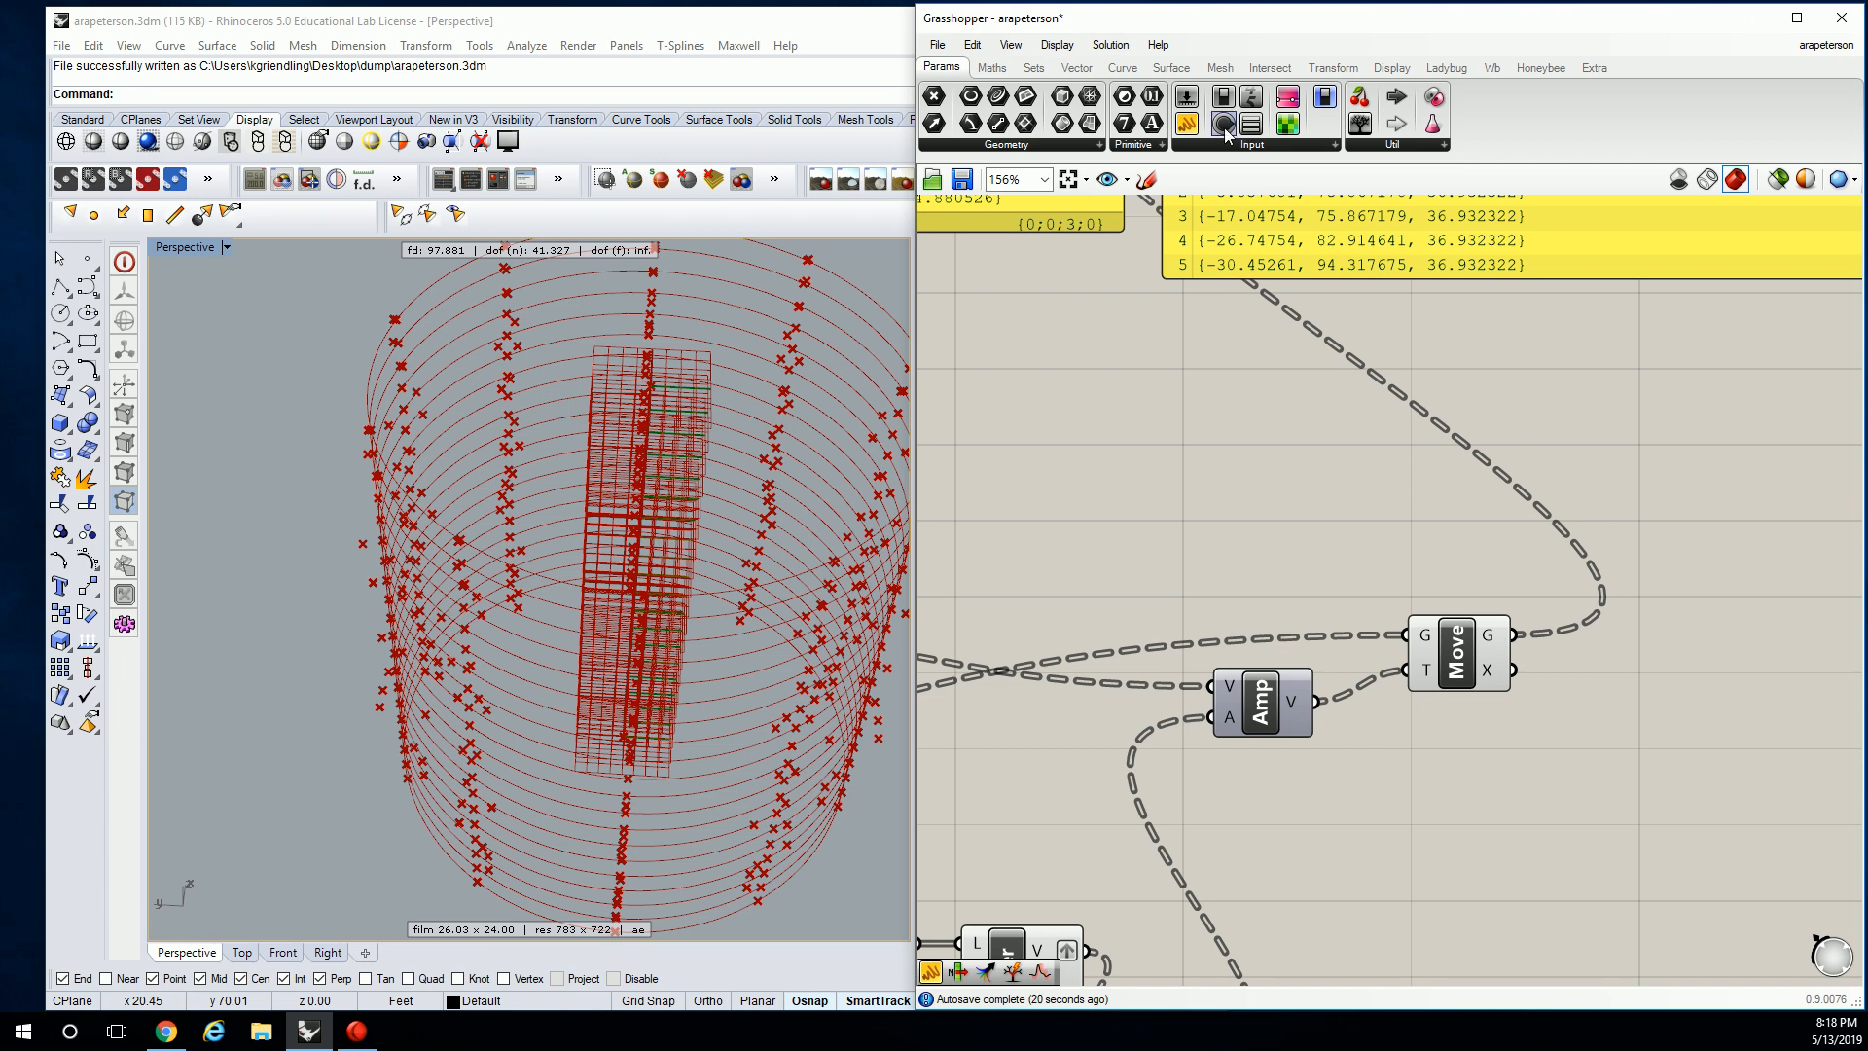
Place an Interpolate (IntCrv) component and feed Move's G output into its V vertices input.
left_click(1125, 69)
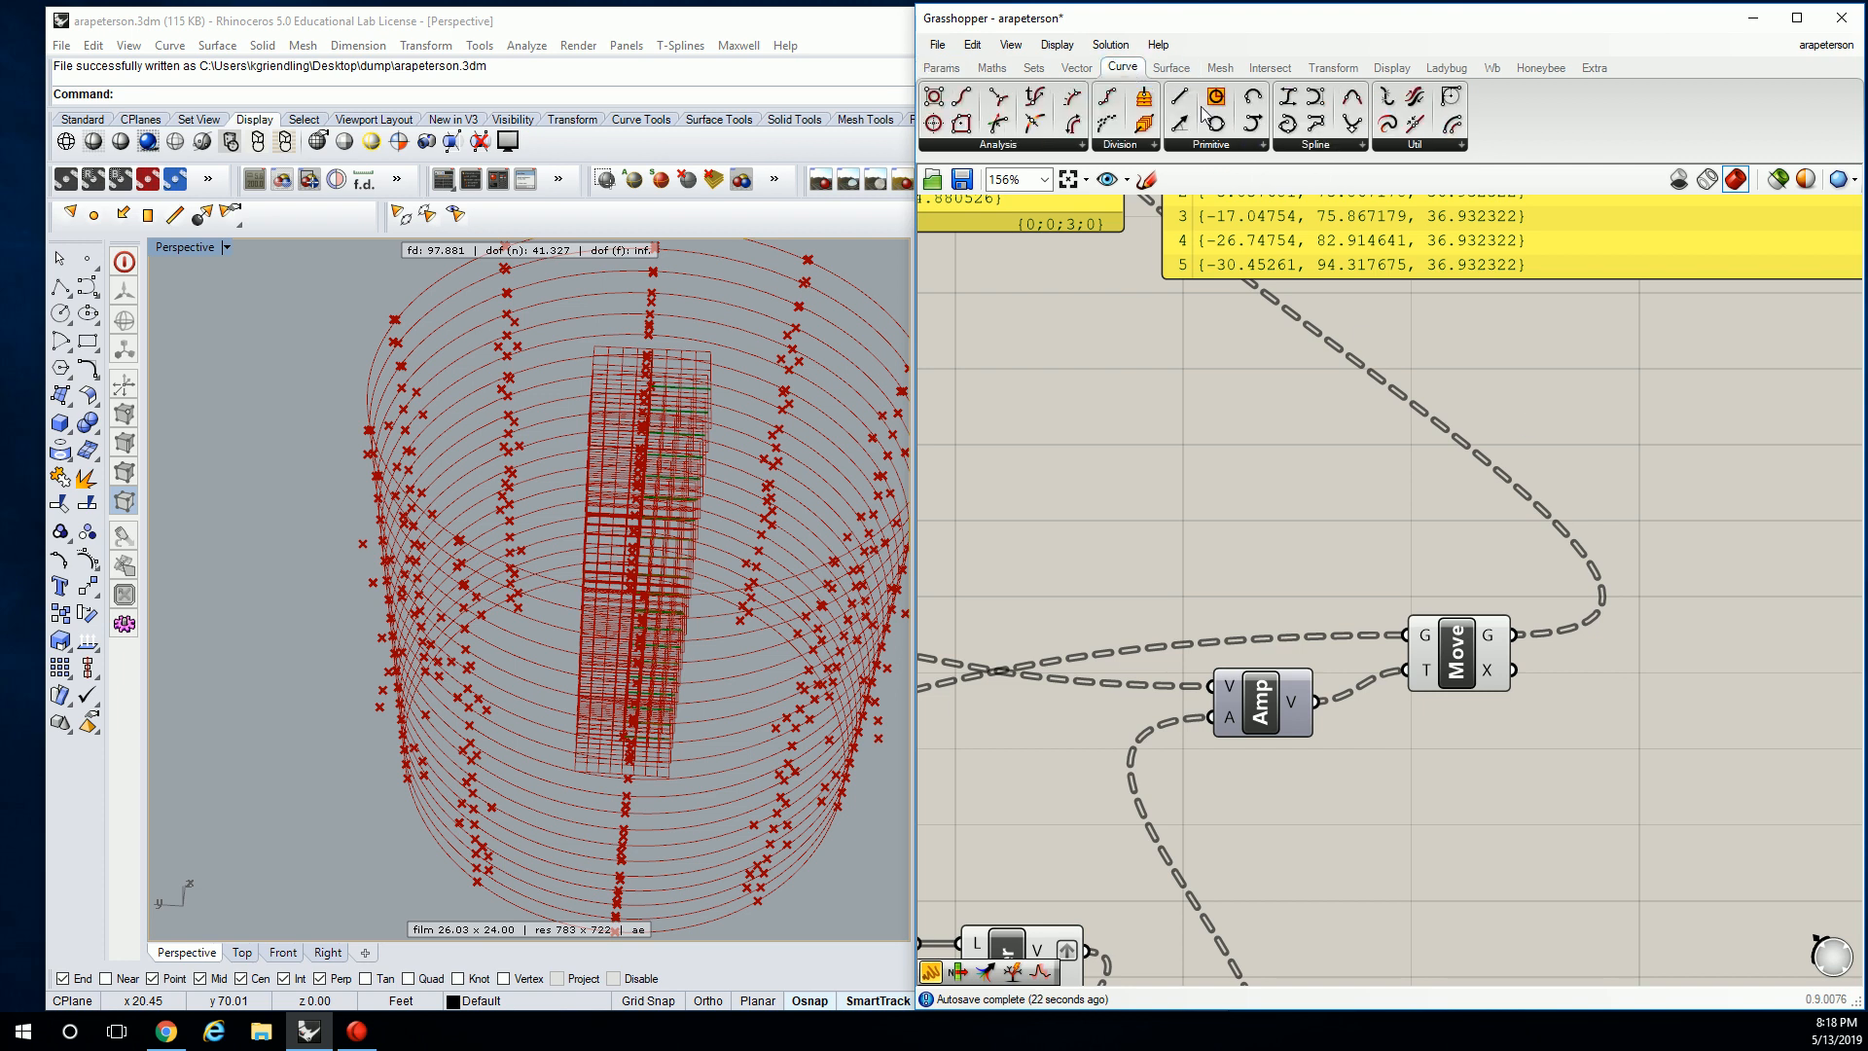
left_click(1248, 144)
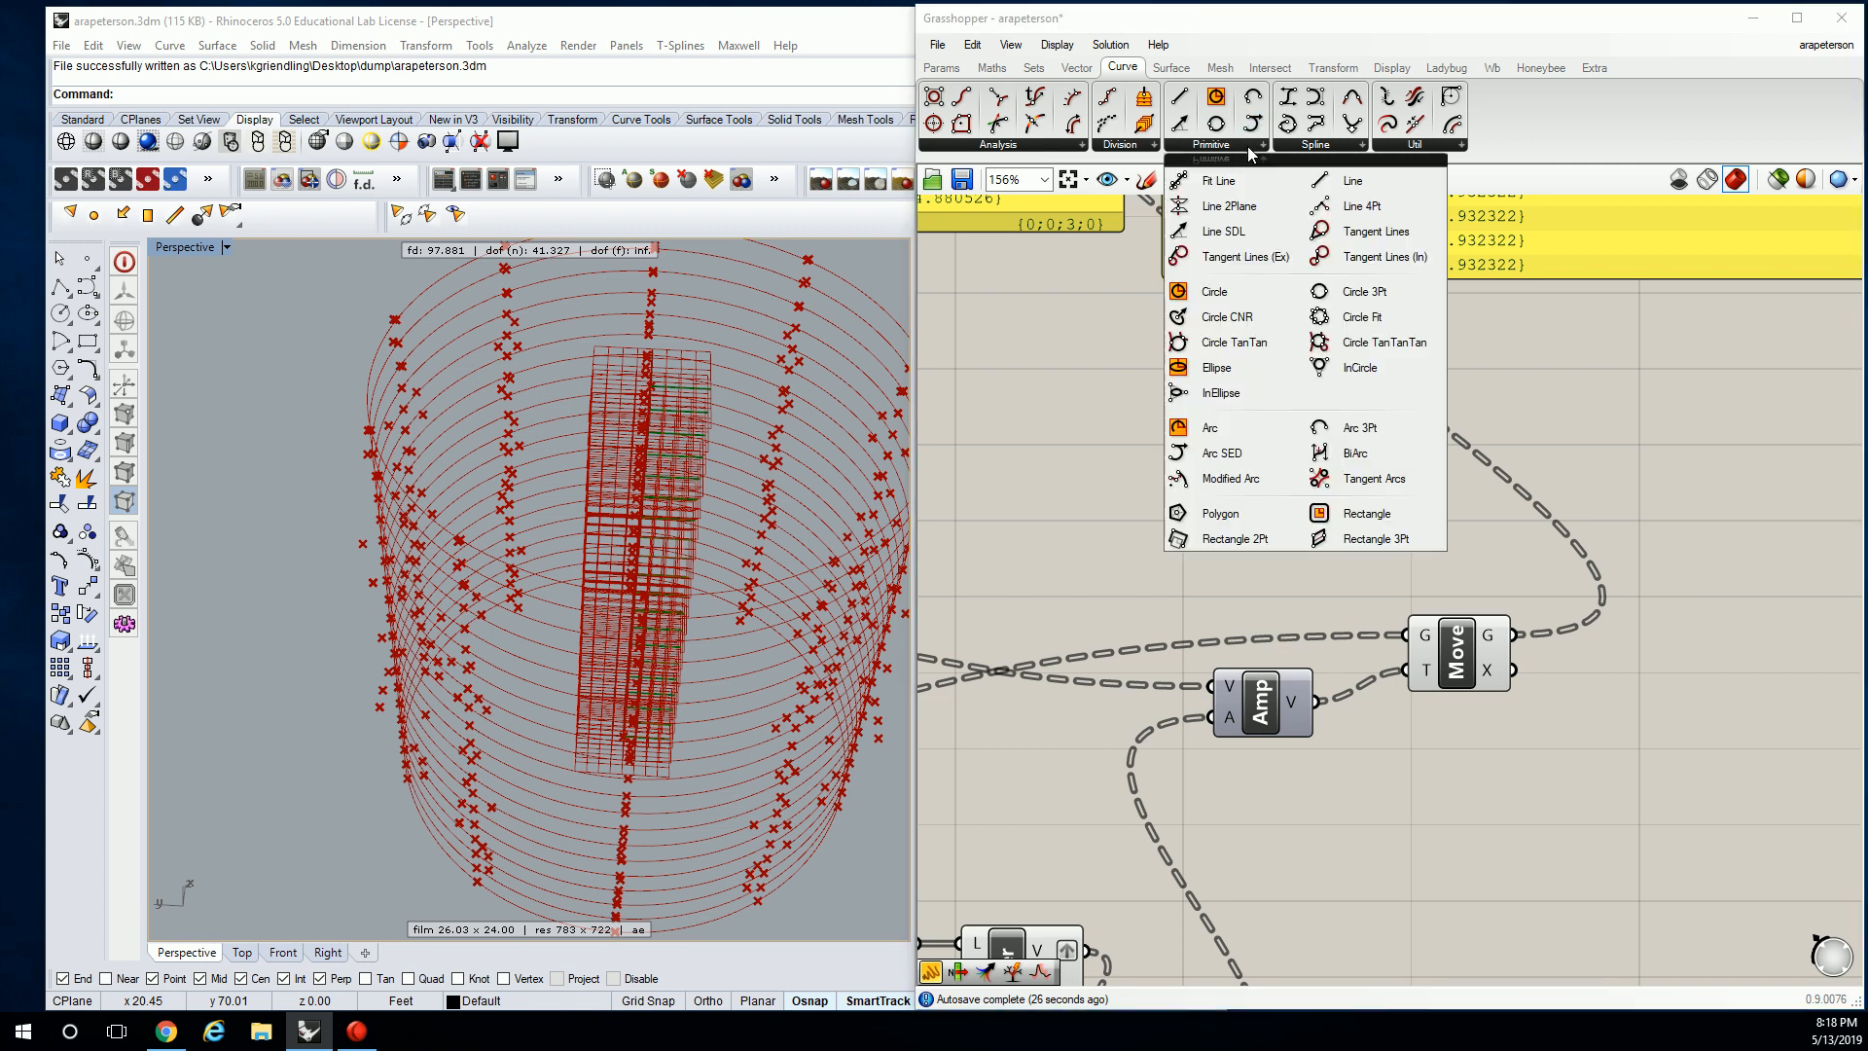
left_click(1323, 144)
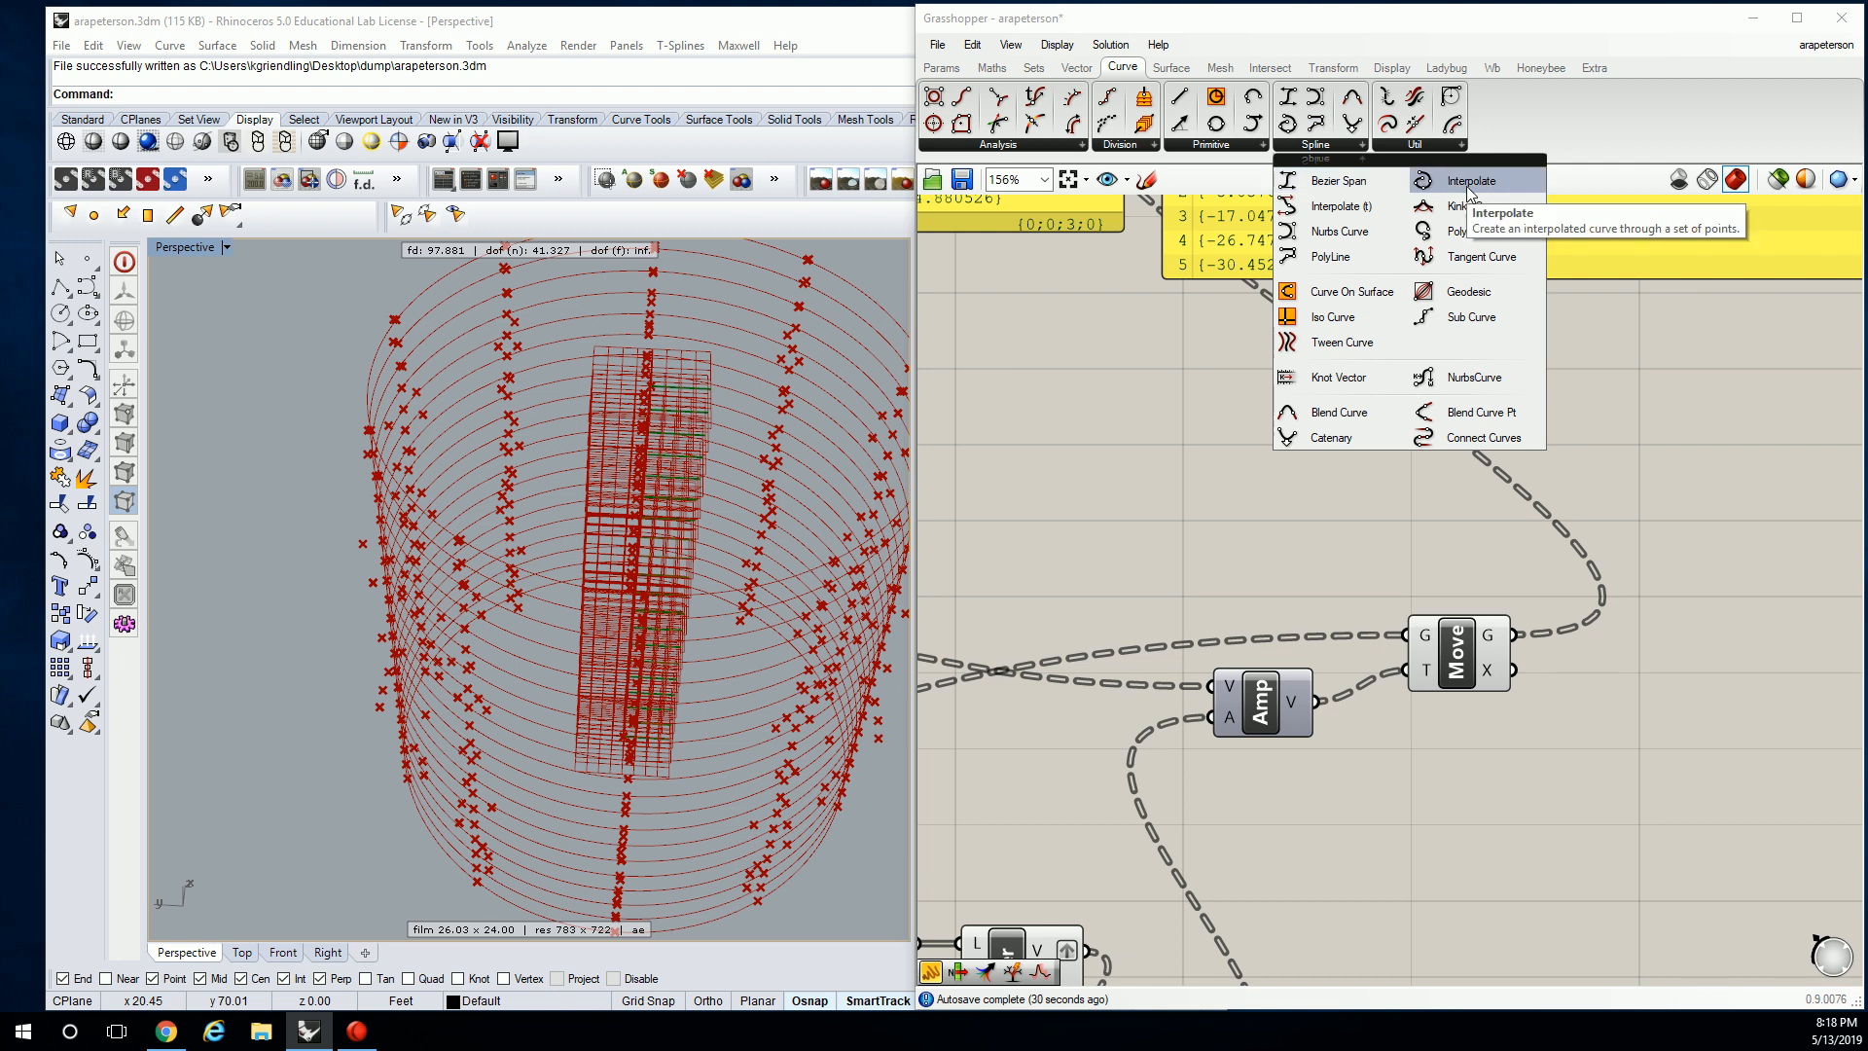
left_click_drag(1467, 184, 1642, 725)
right_click_drag(1650, 627, 1397, 591)
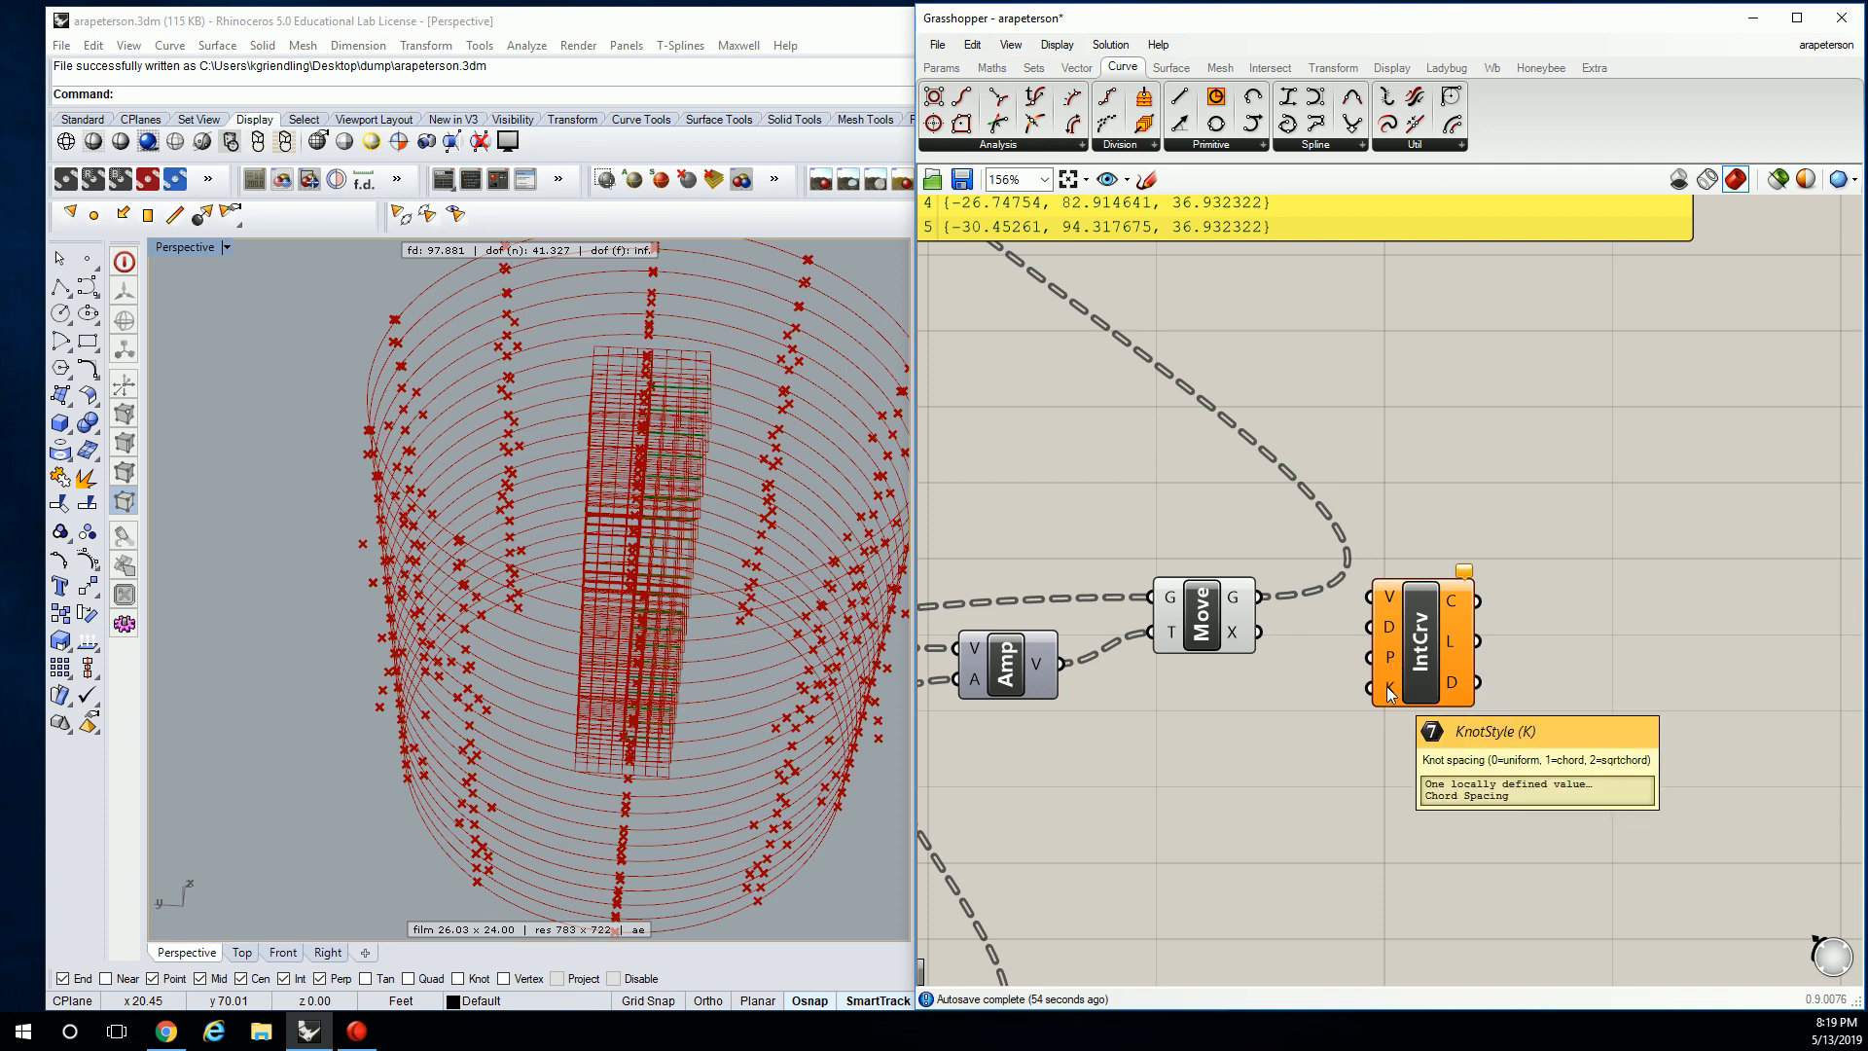
left_click_drag(1261, 597, 1371, 596)
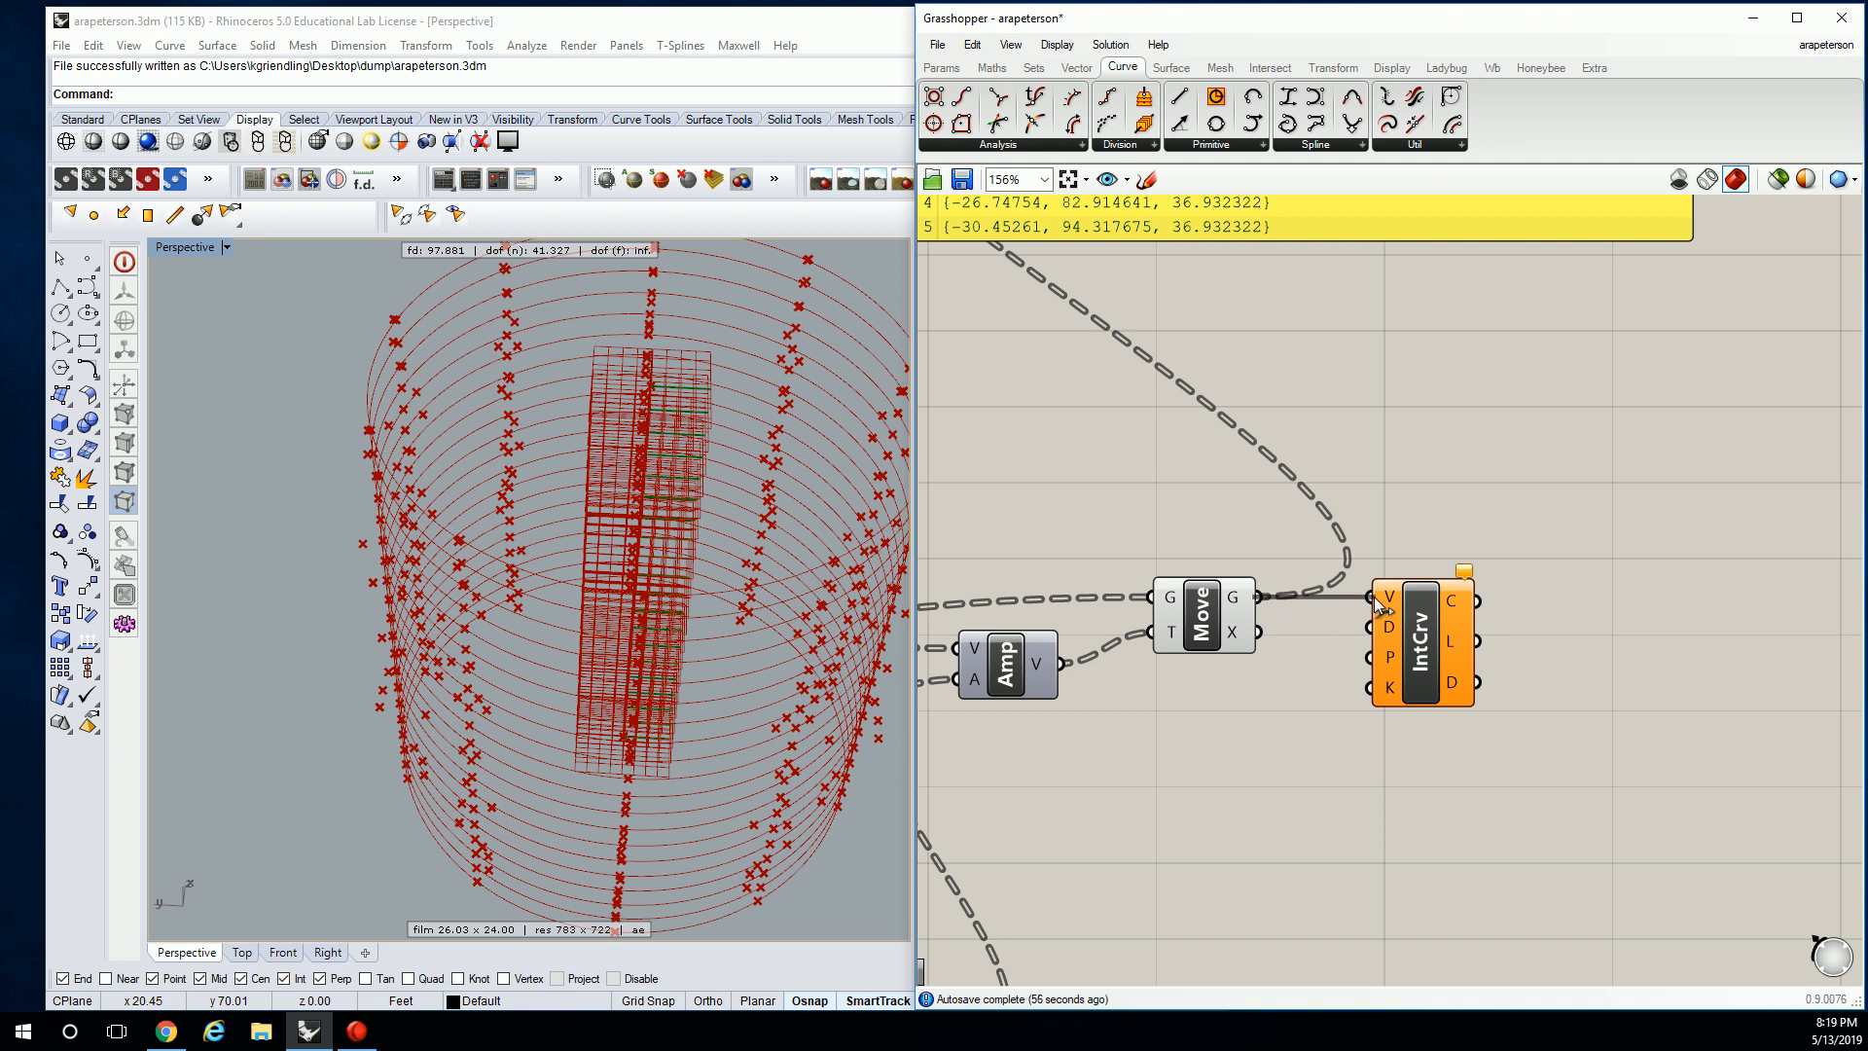
left_click_drag(1419, 631, 1567, 640)
right_click_drag(831, 506, 610, 605)
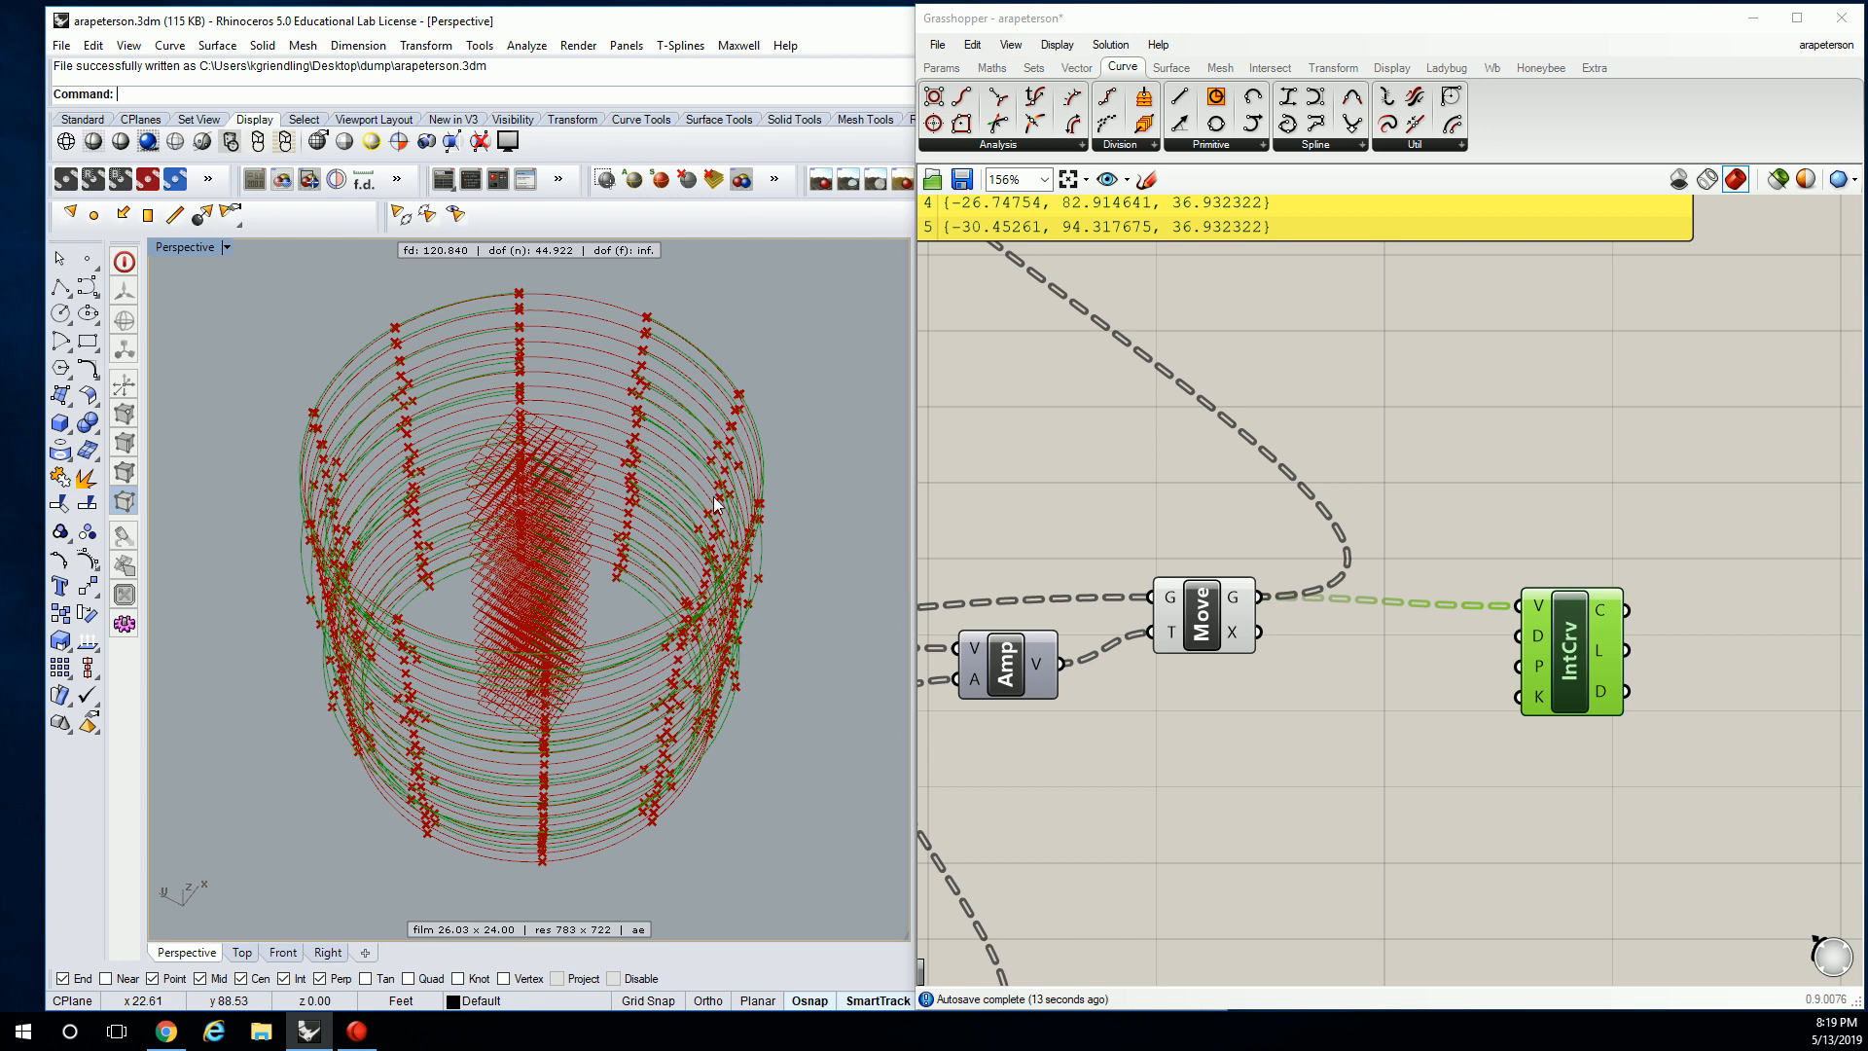
left_click_drag(1569, 648, 1435, 633)
right_click_drag(817, 312, 669, 545)
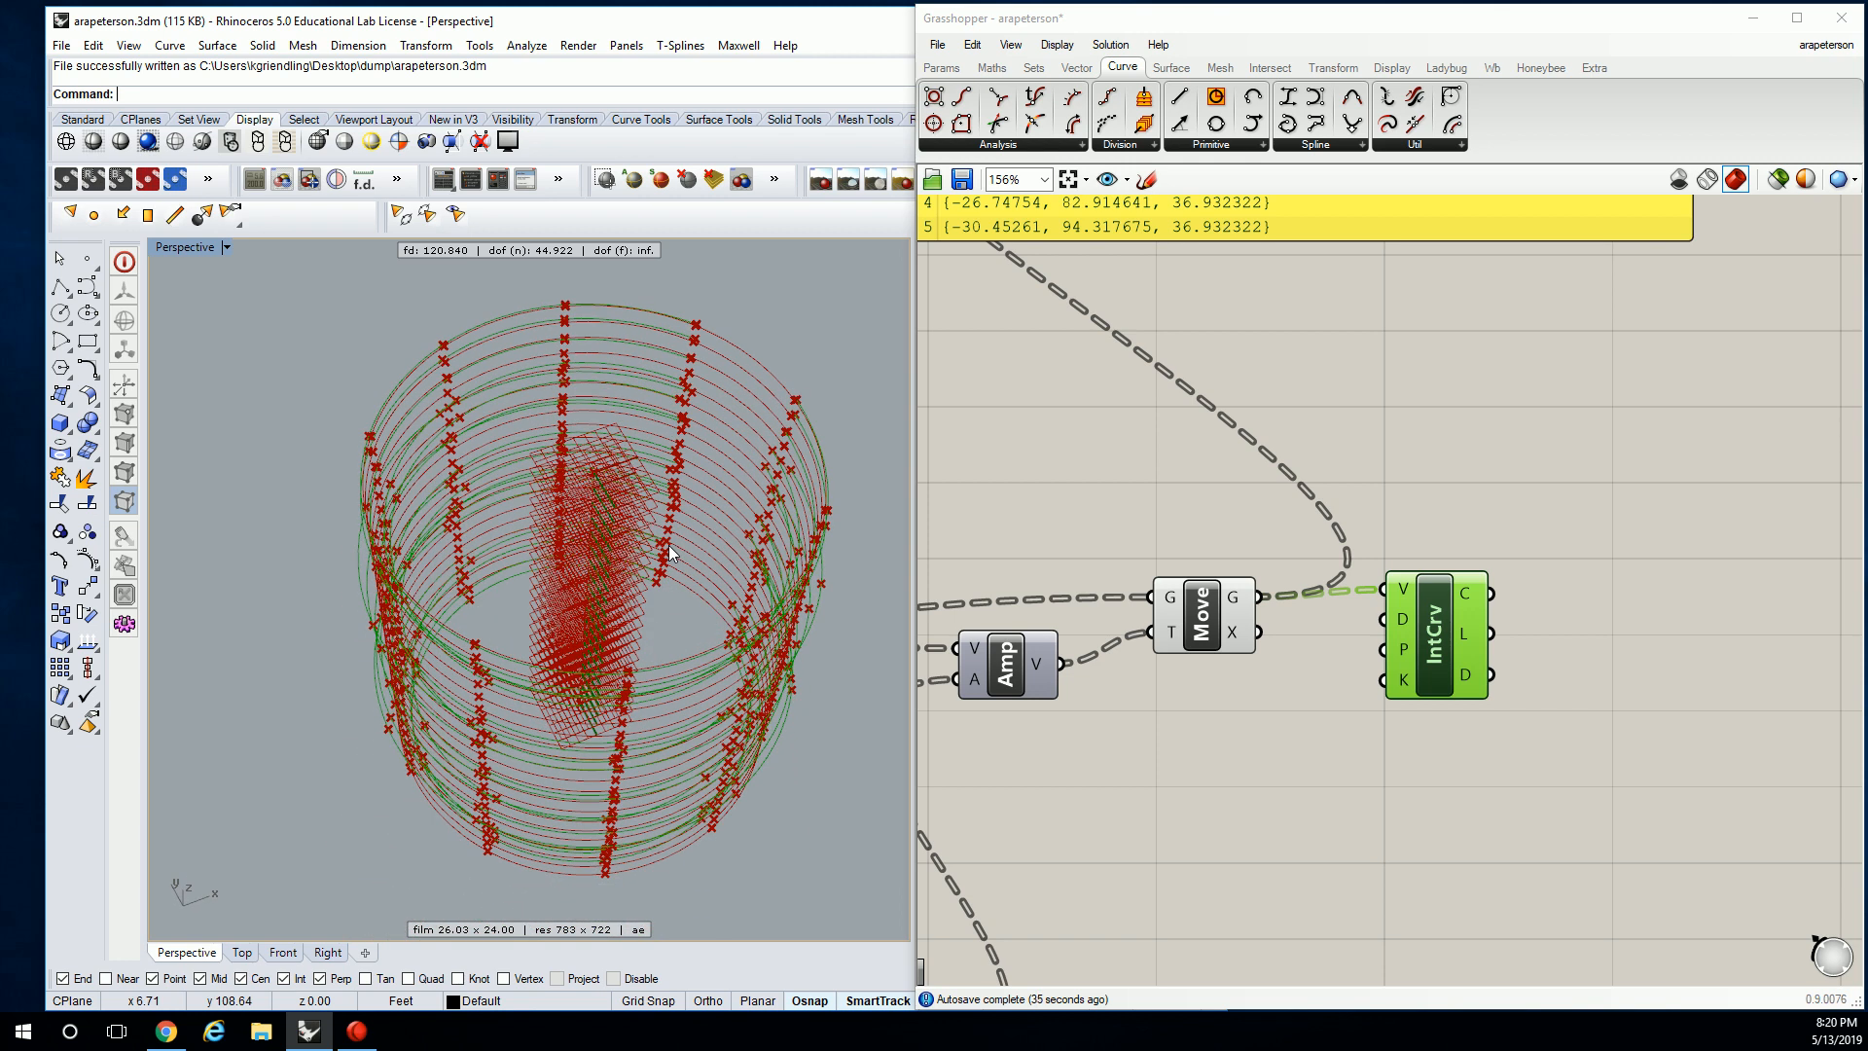
scroll(1547, 584, "down", 6)
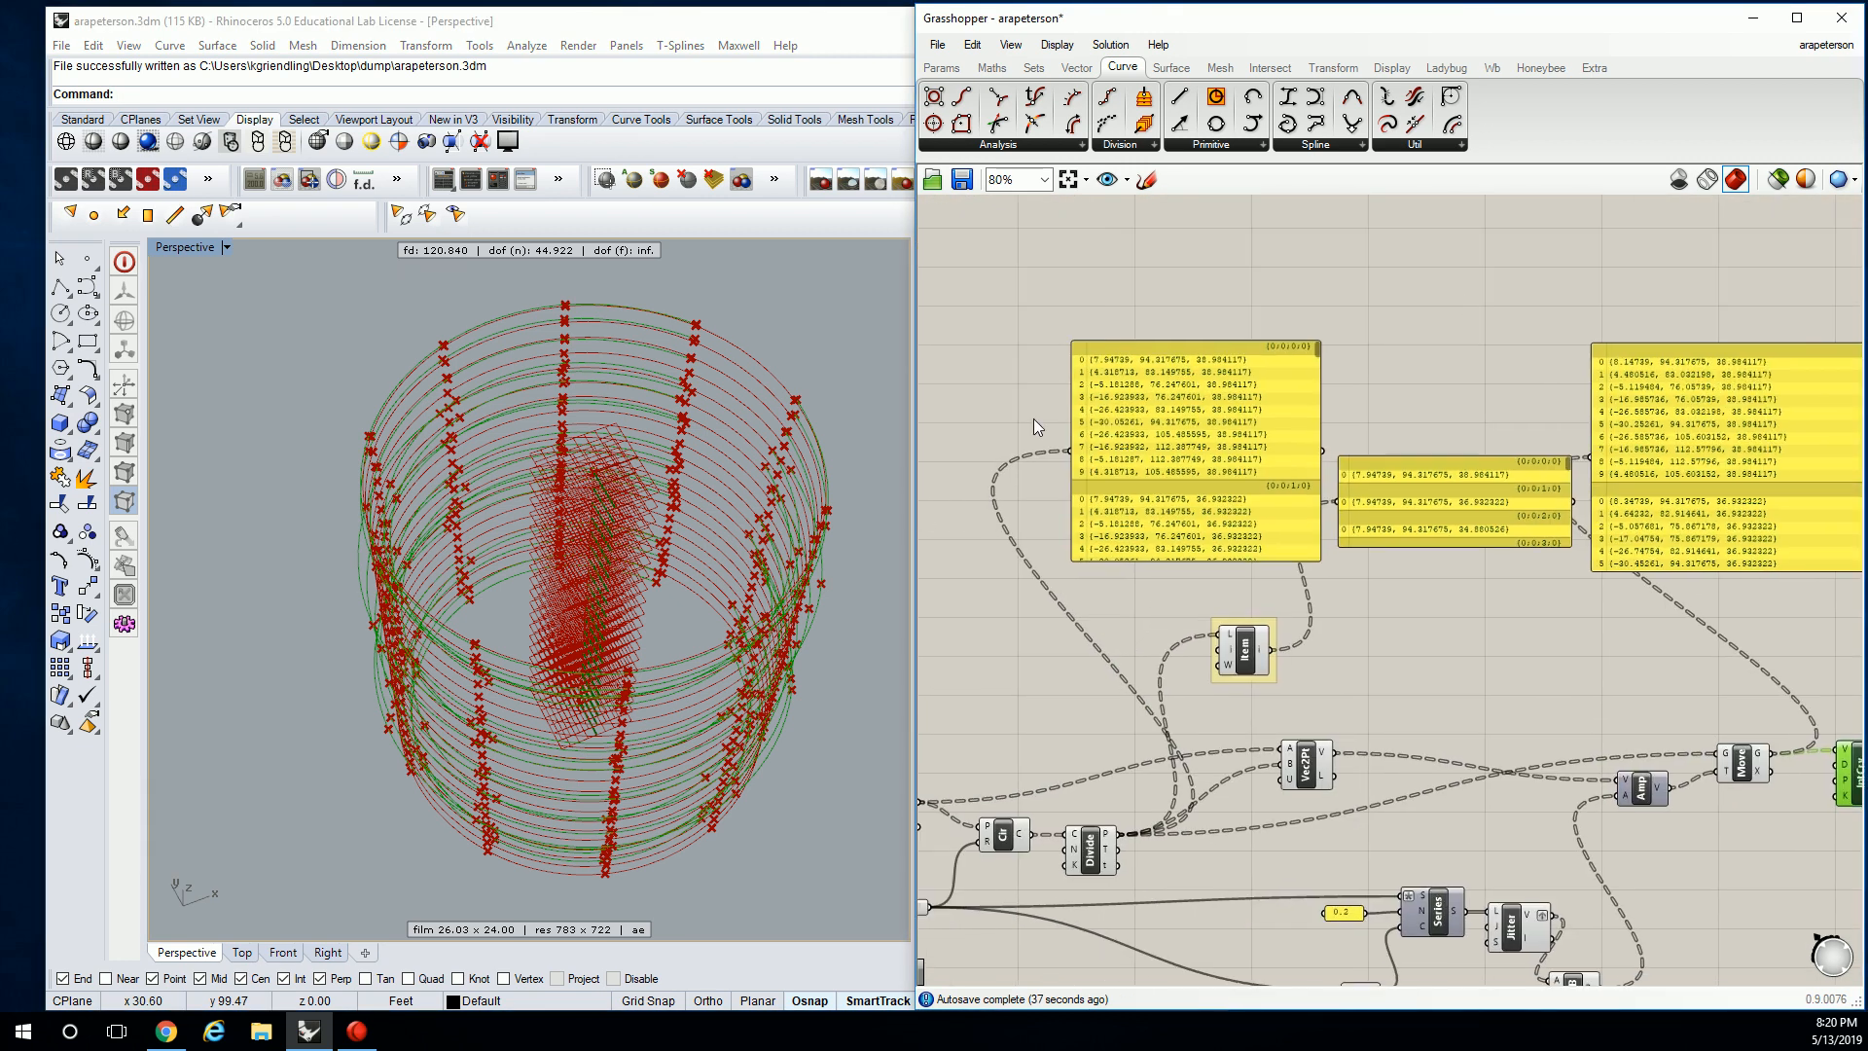
scroll(1132, 412, "up", 6)
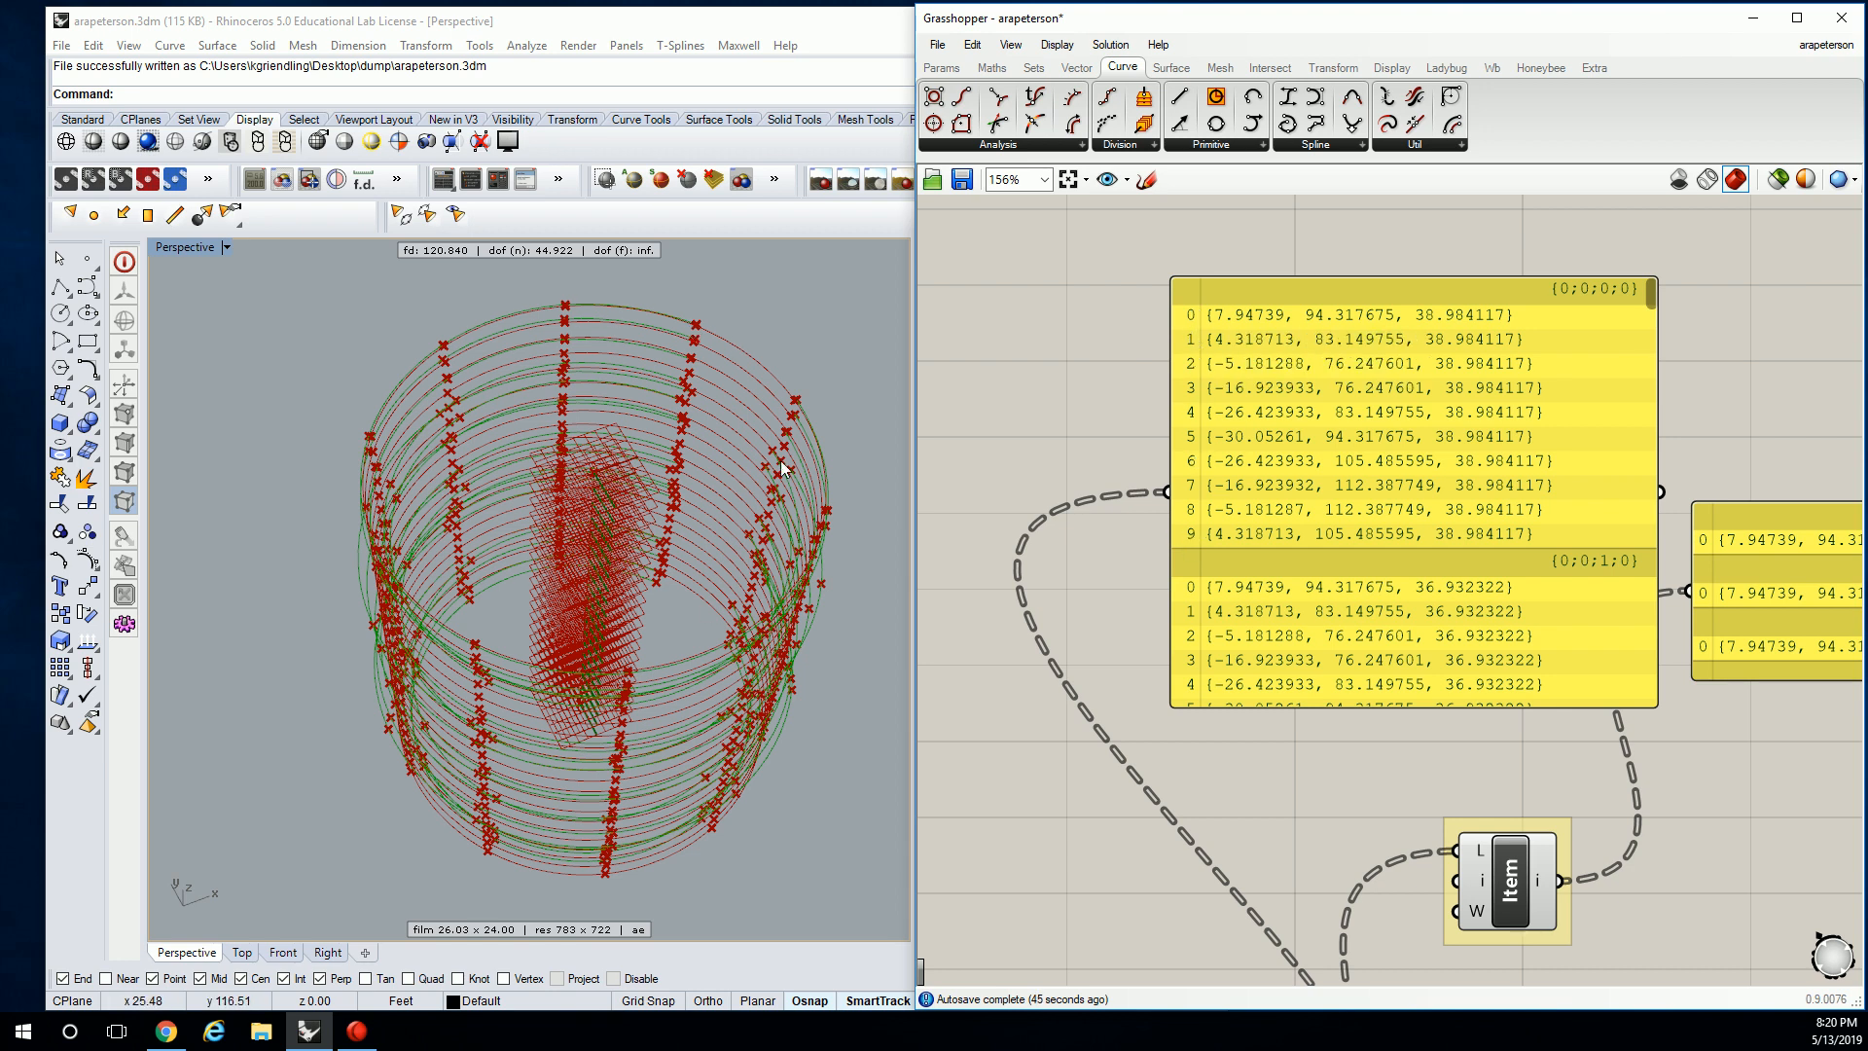
scroll(1605, 453, "down", 2)
scroll(1606, 453, "down", 1)
right_click_drag(1693, 449, 1826, 405)
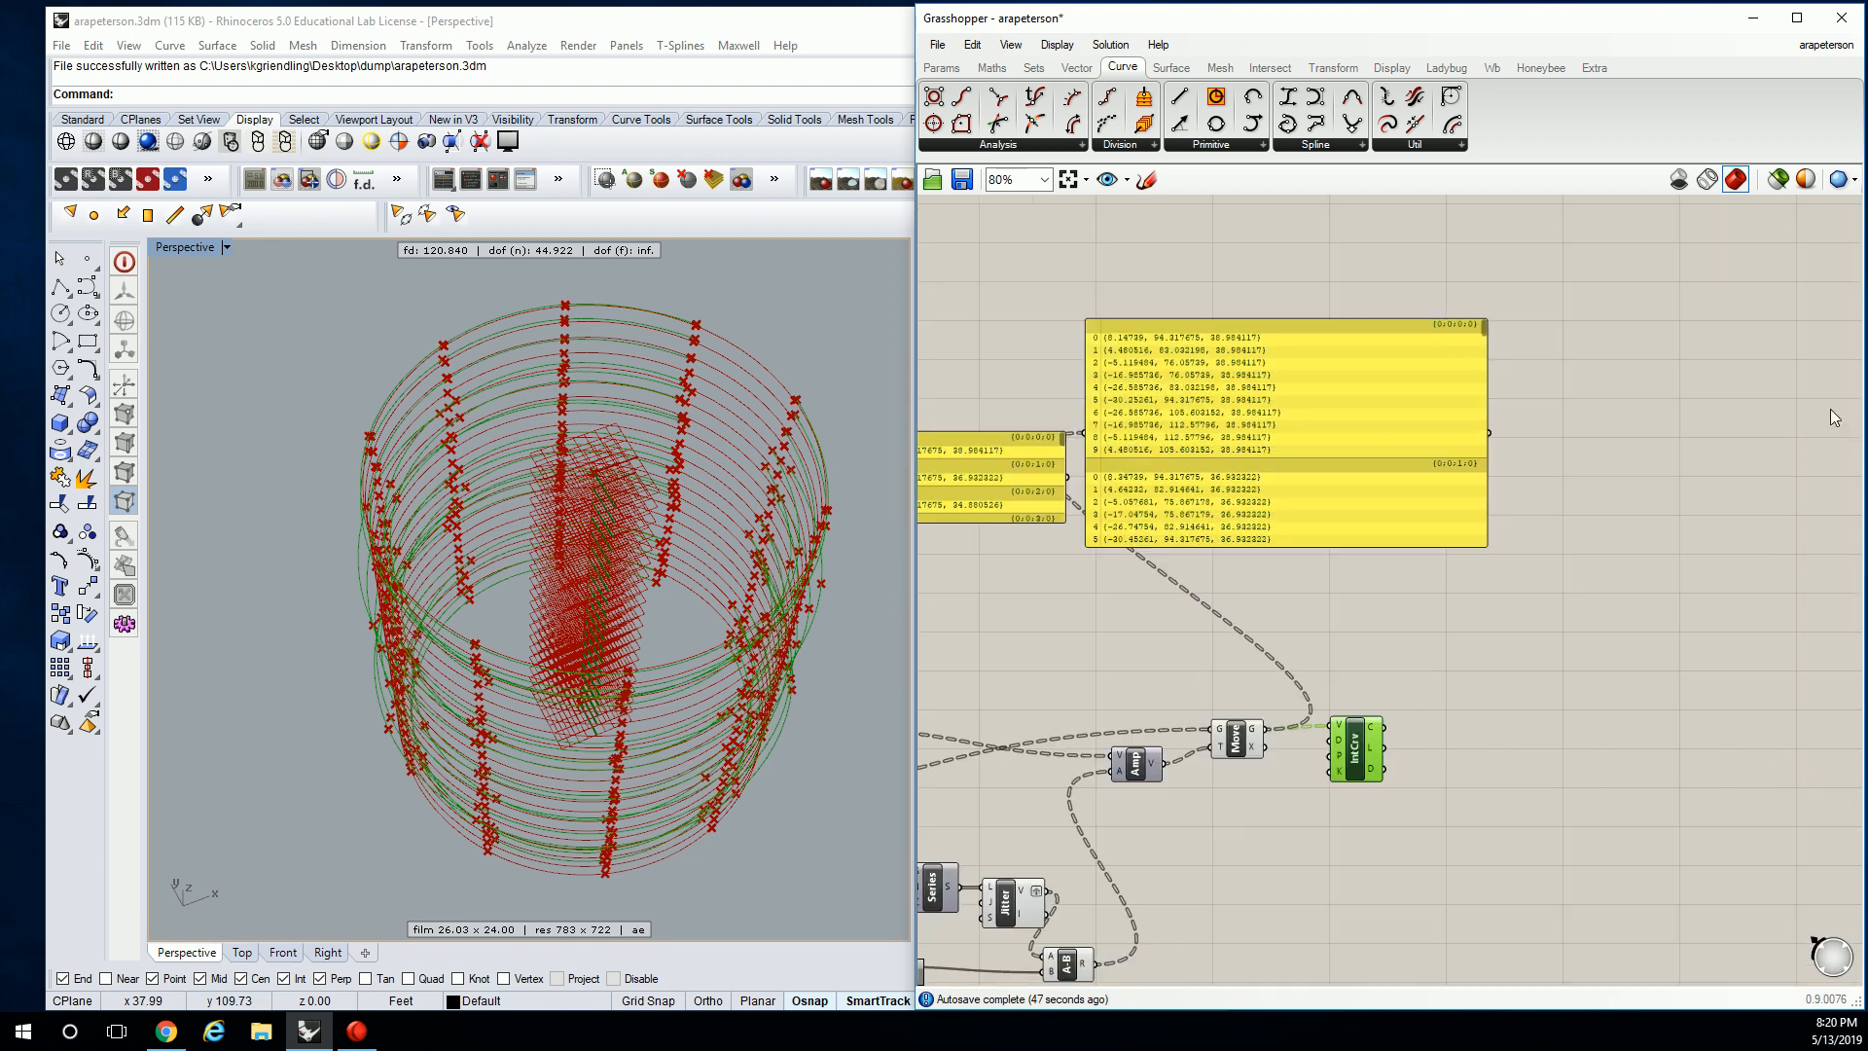
scroll(1807, 368, "up", 1)
right_click_drag(934, 326, 1241, 319)
scroll(1229, 319, "up", 2)
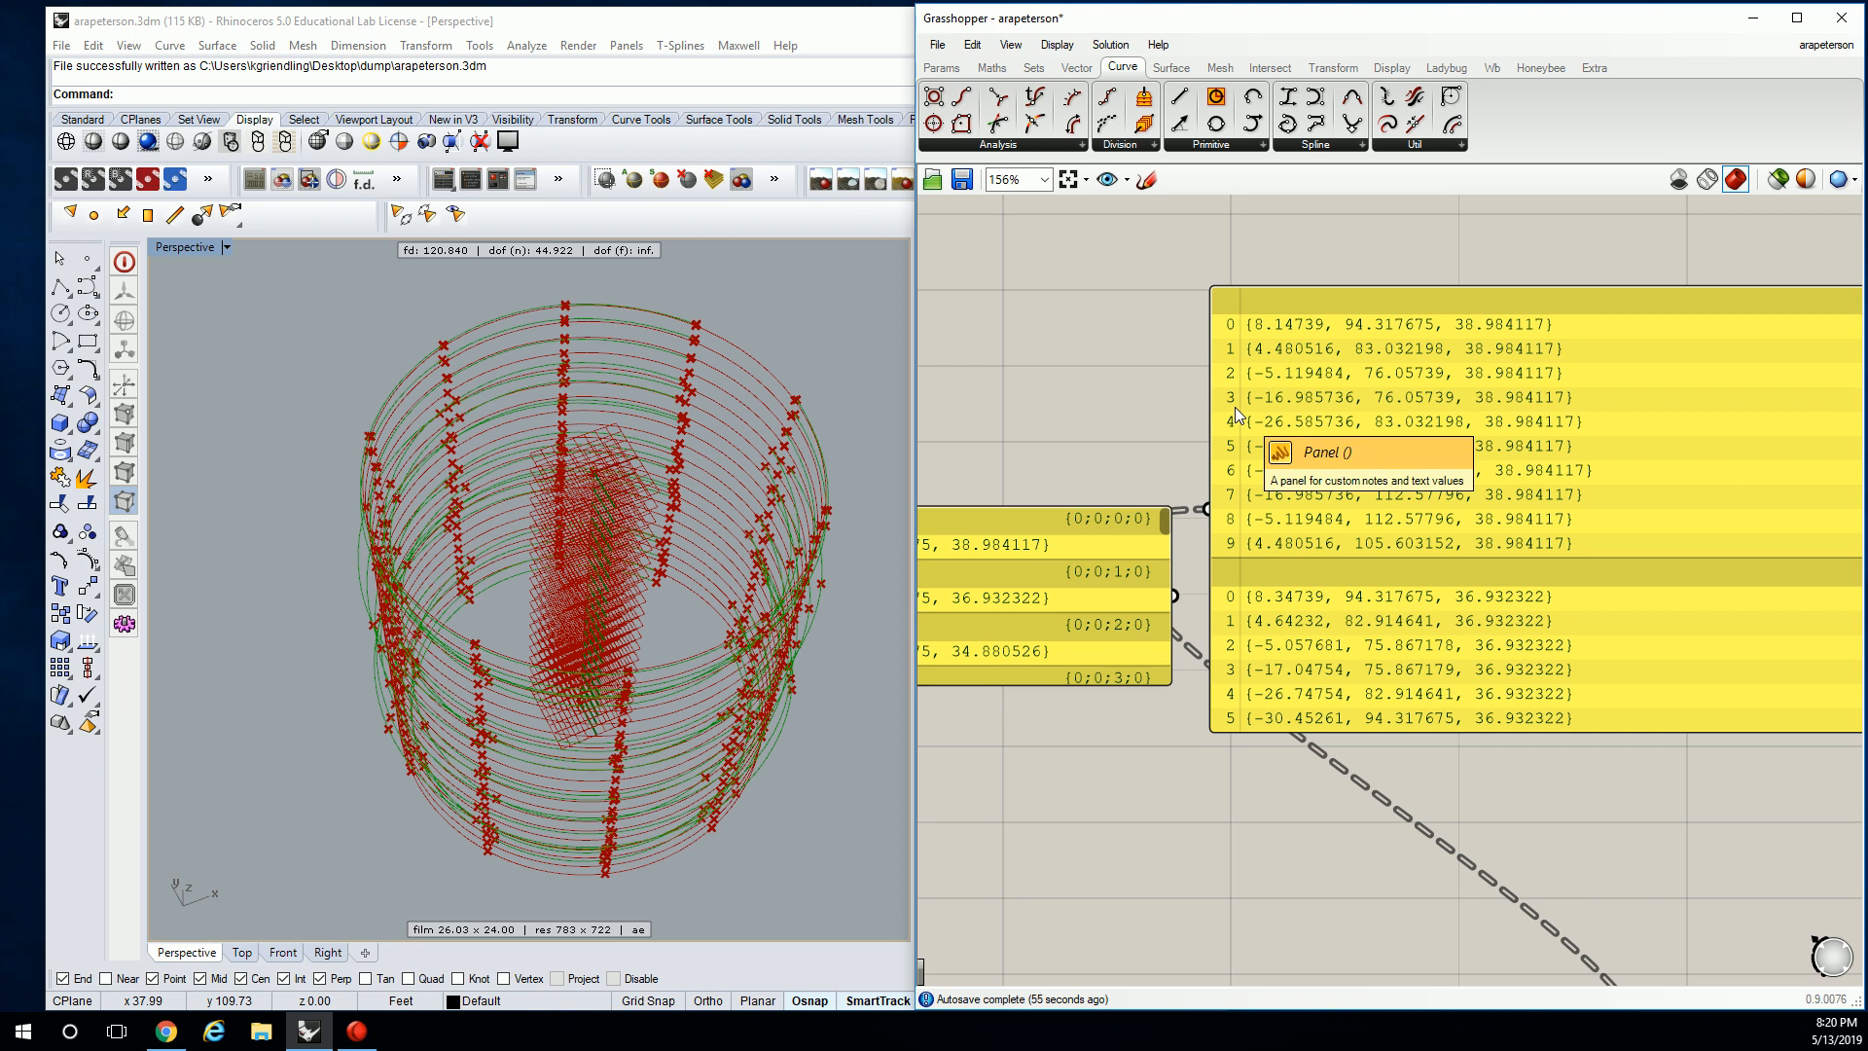
scroll(1234, 407, "down", 2)
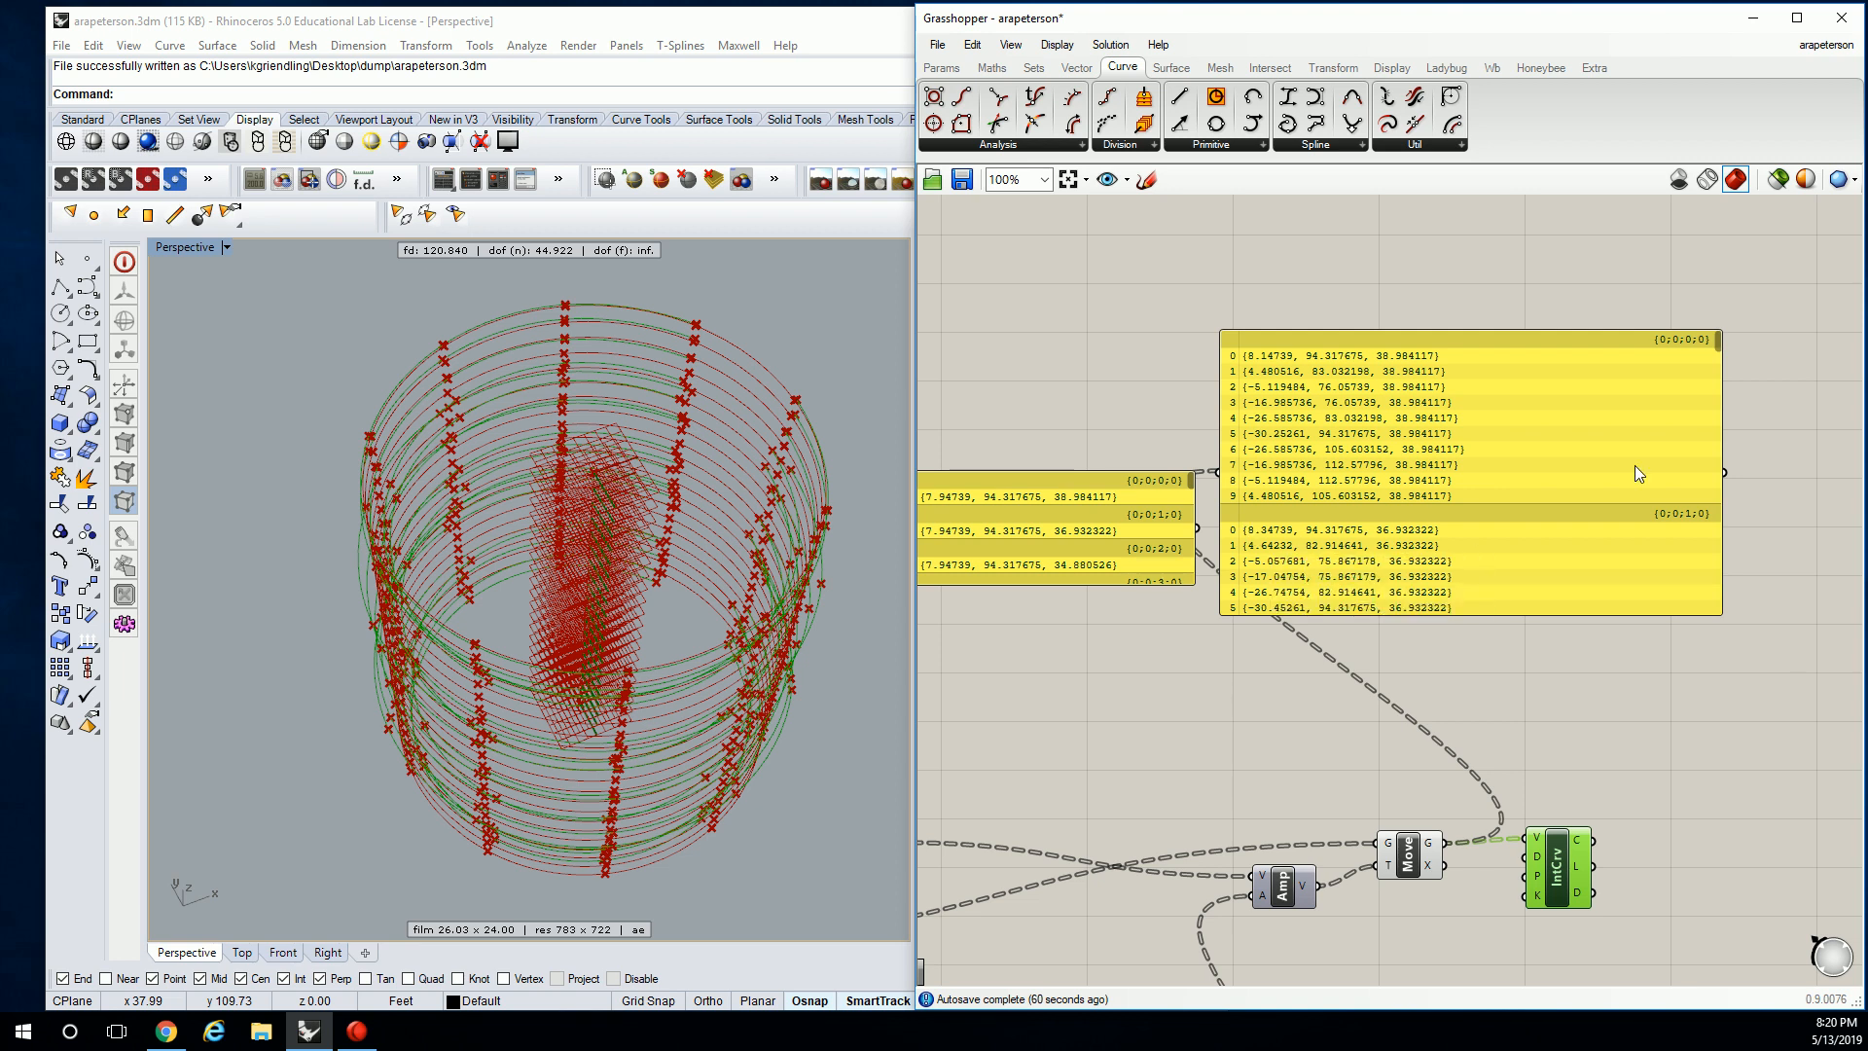
left_click(1458, 481)
right_click_drag(1458, 480, 1415, 245)
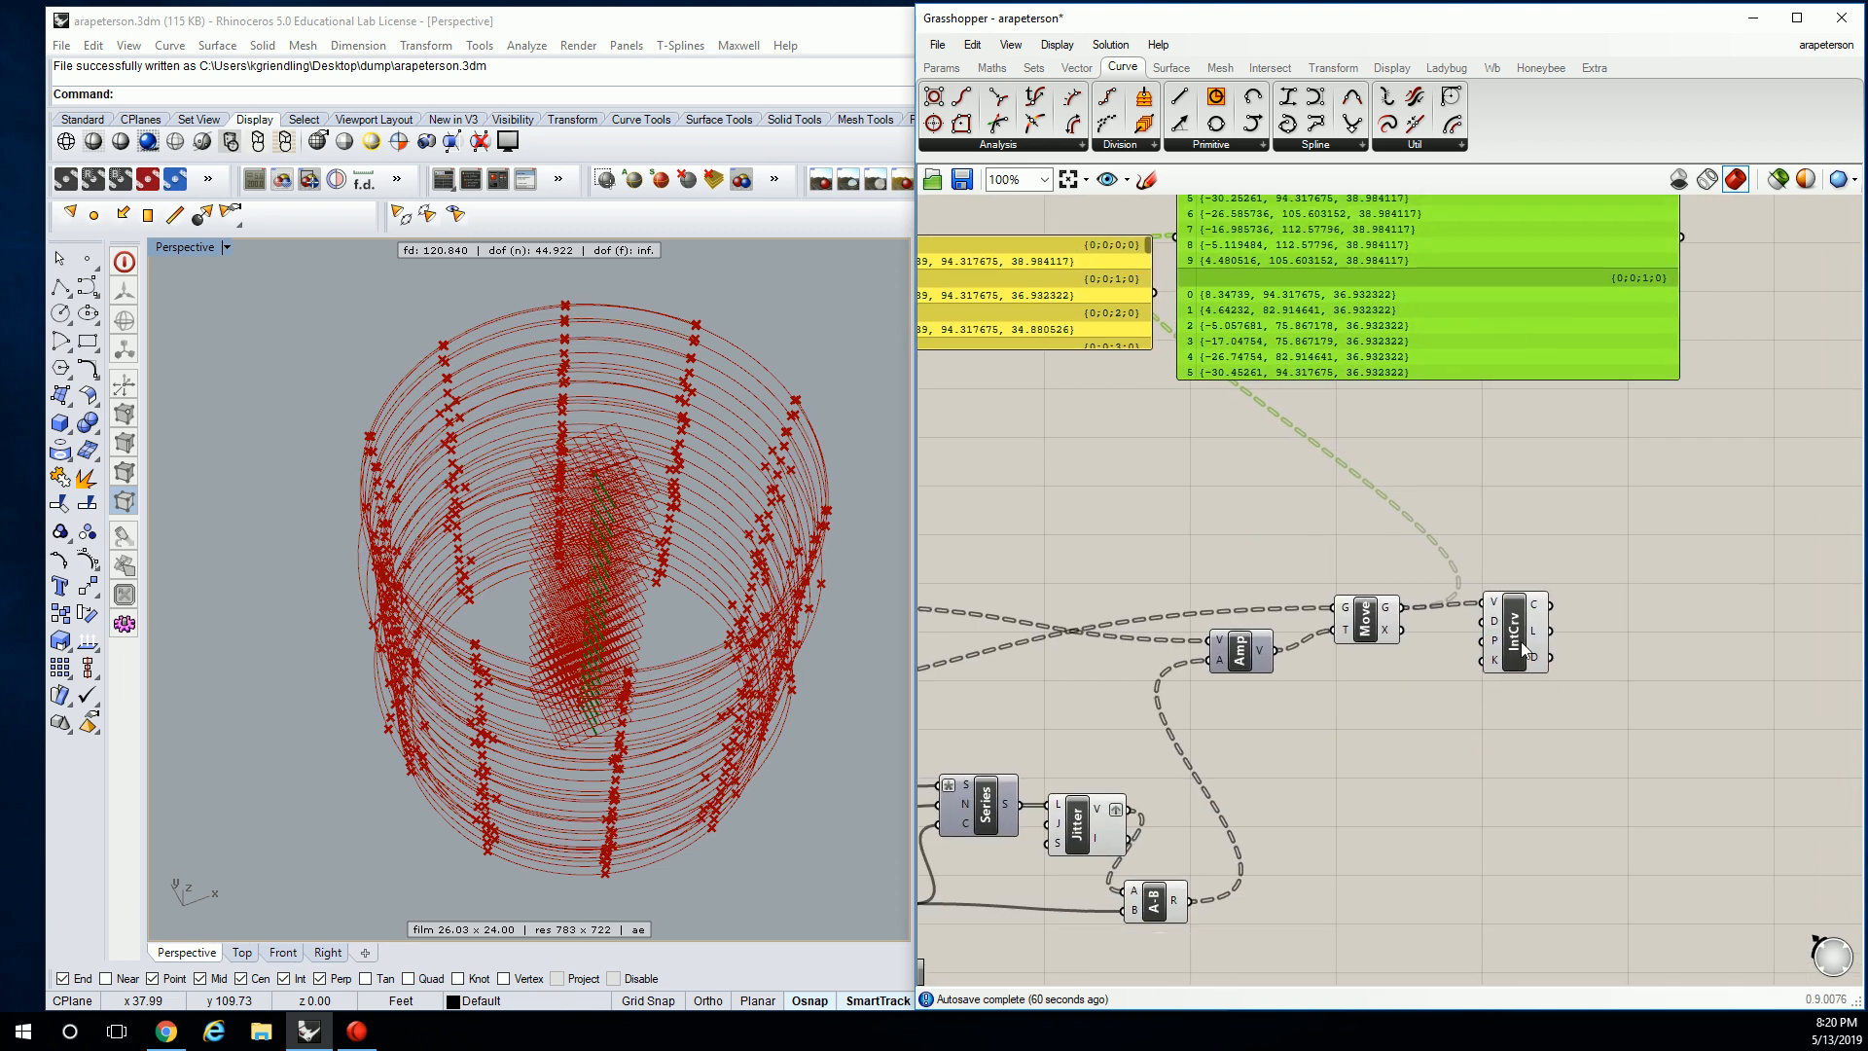
left_click(1536, 644)
left_click_drag(1536, 644, 1568, 640)
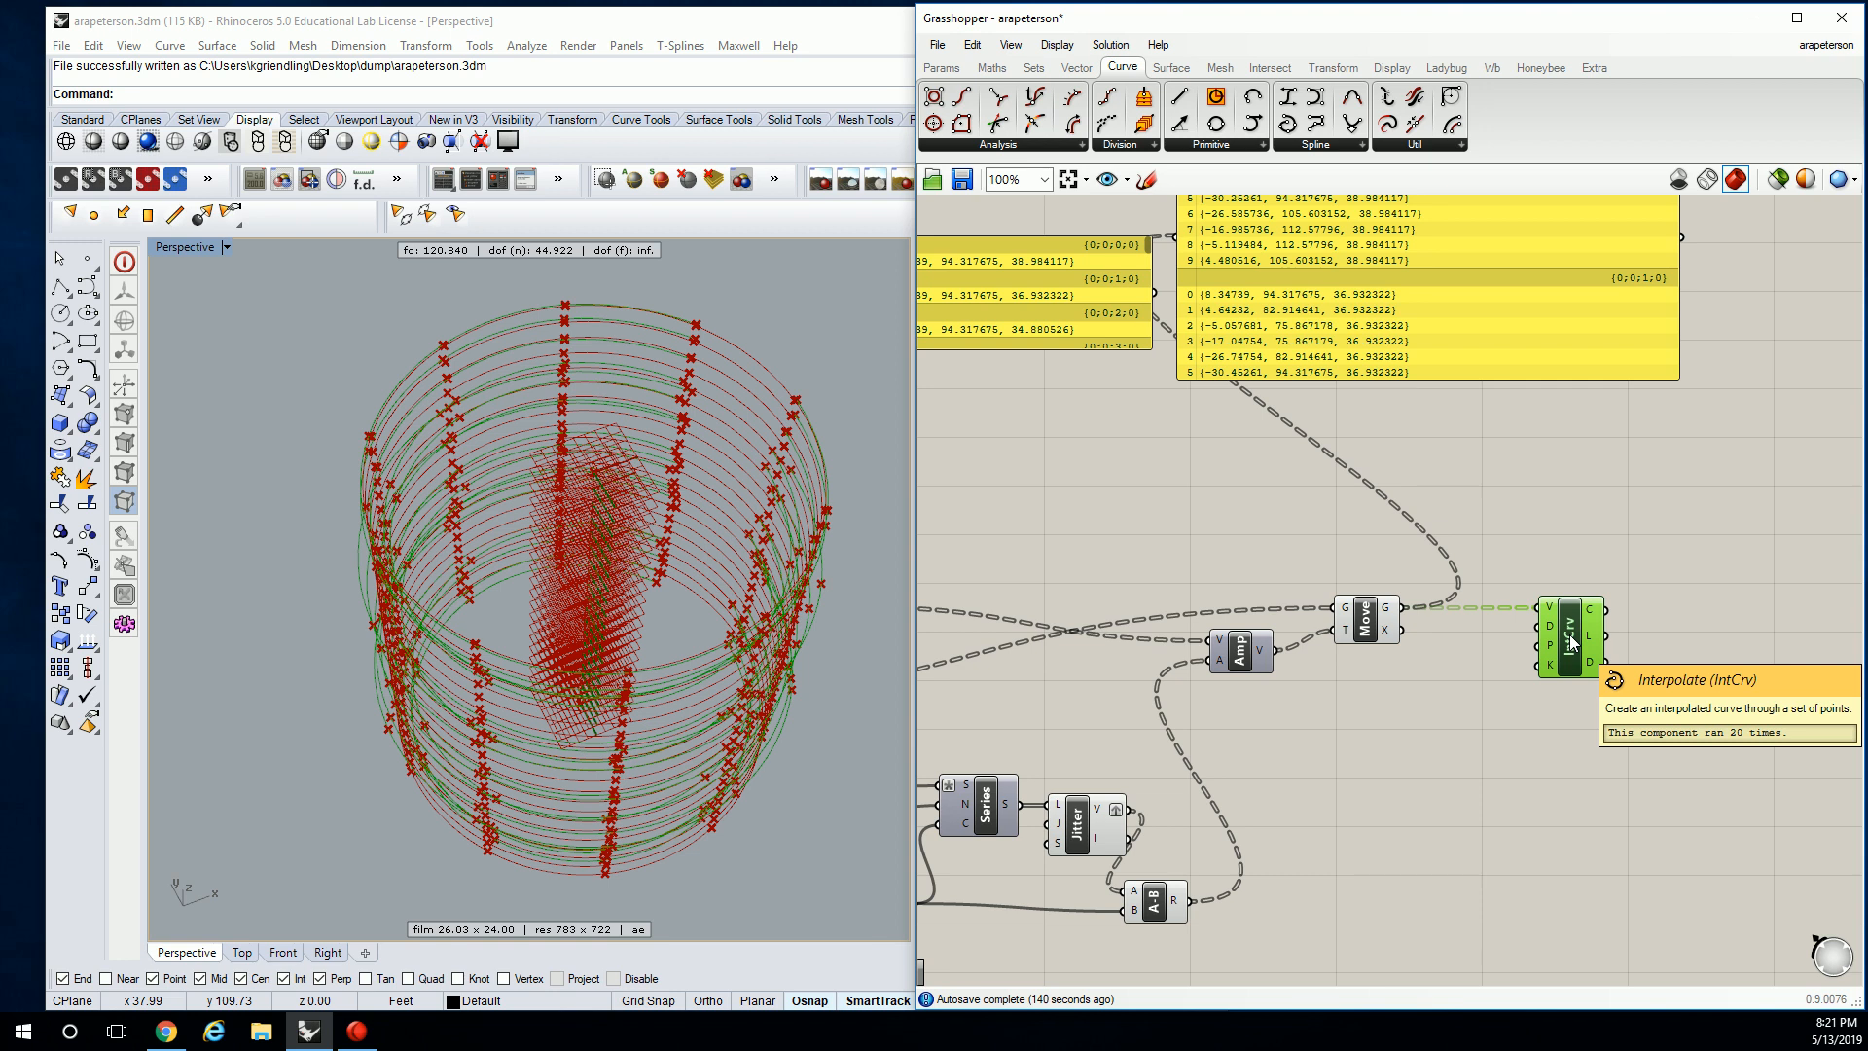
Search 'flip' on the canvas and place a Flip Matrix component.
left_click(1528, 551)
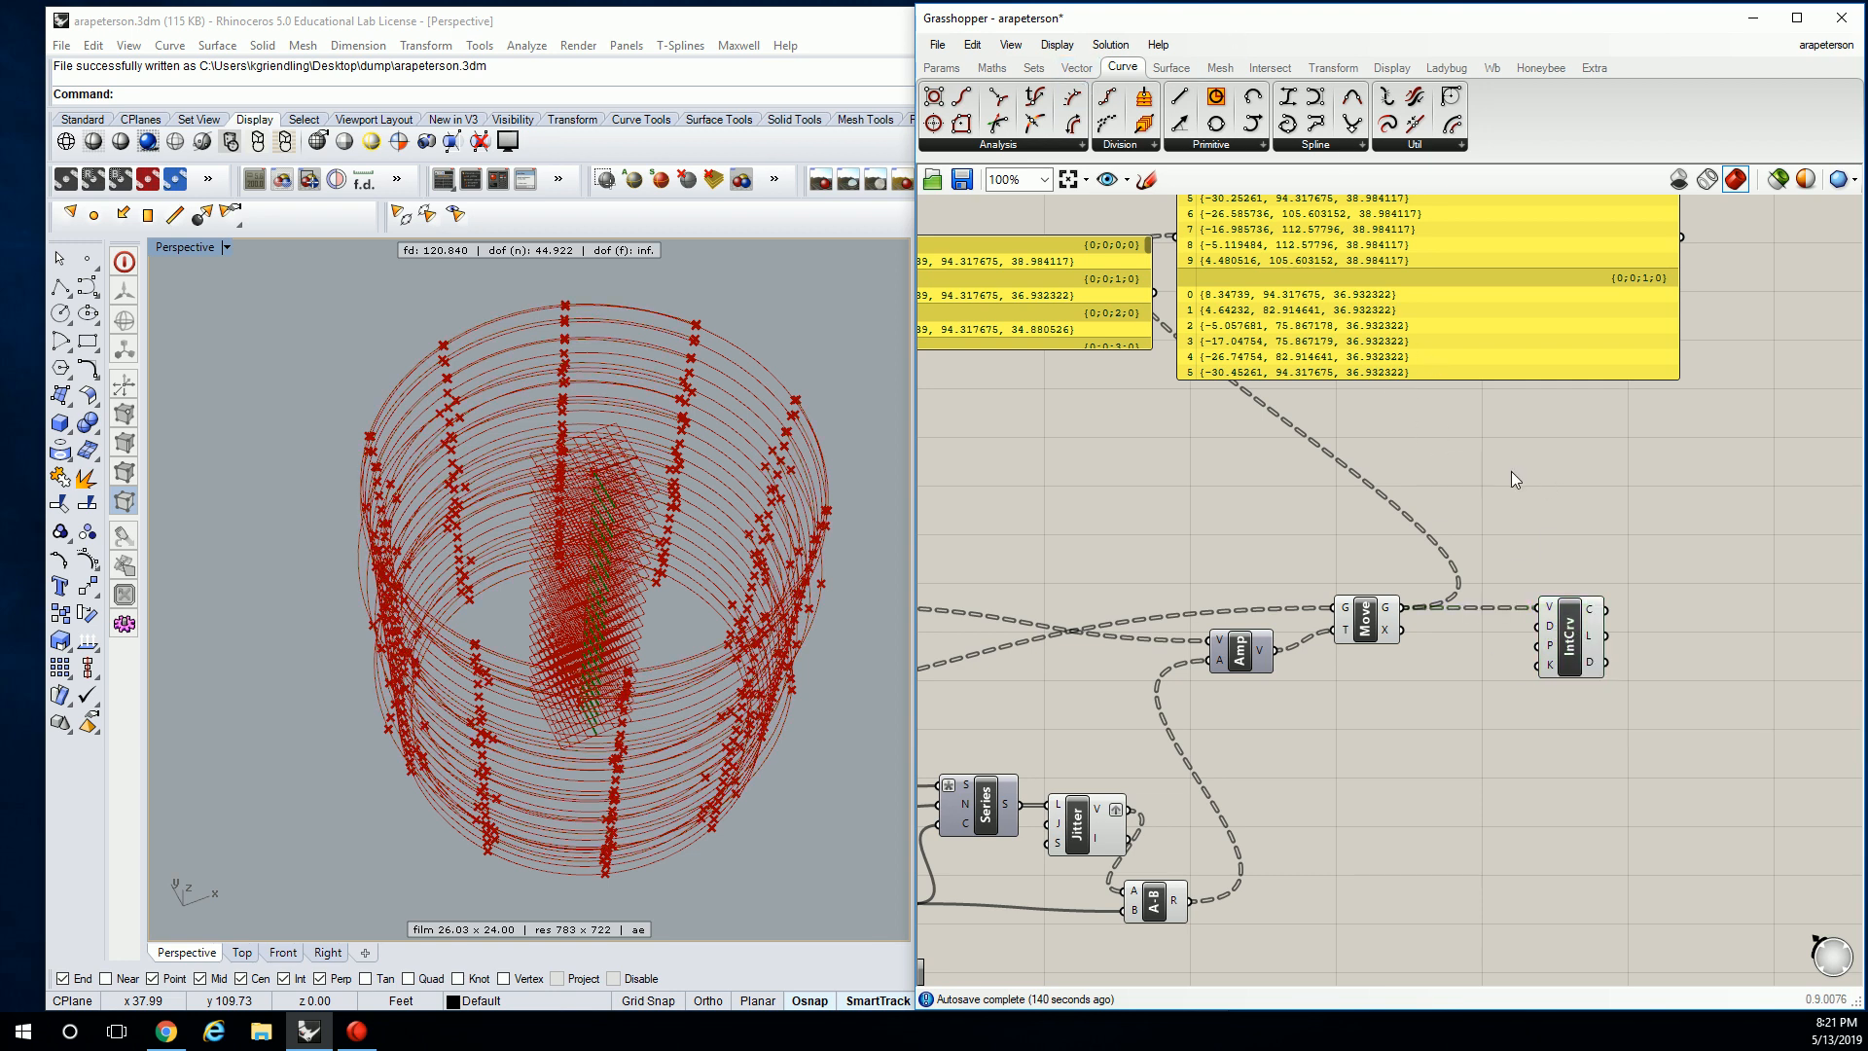
double_click(1566, 483)
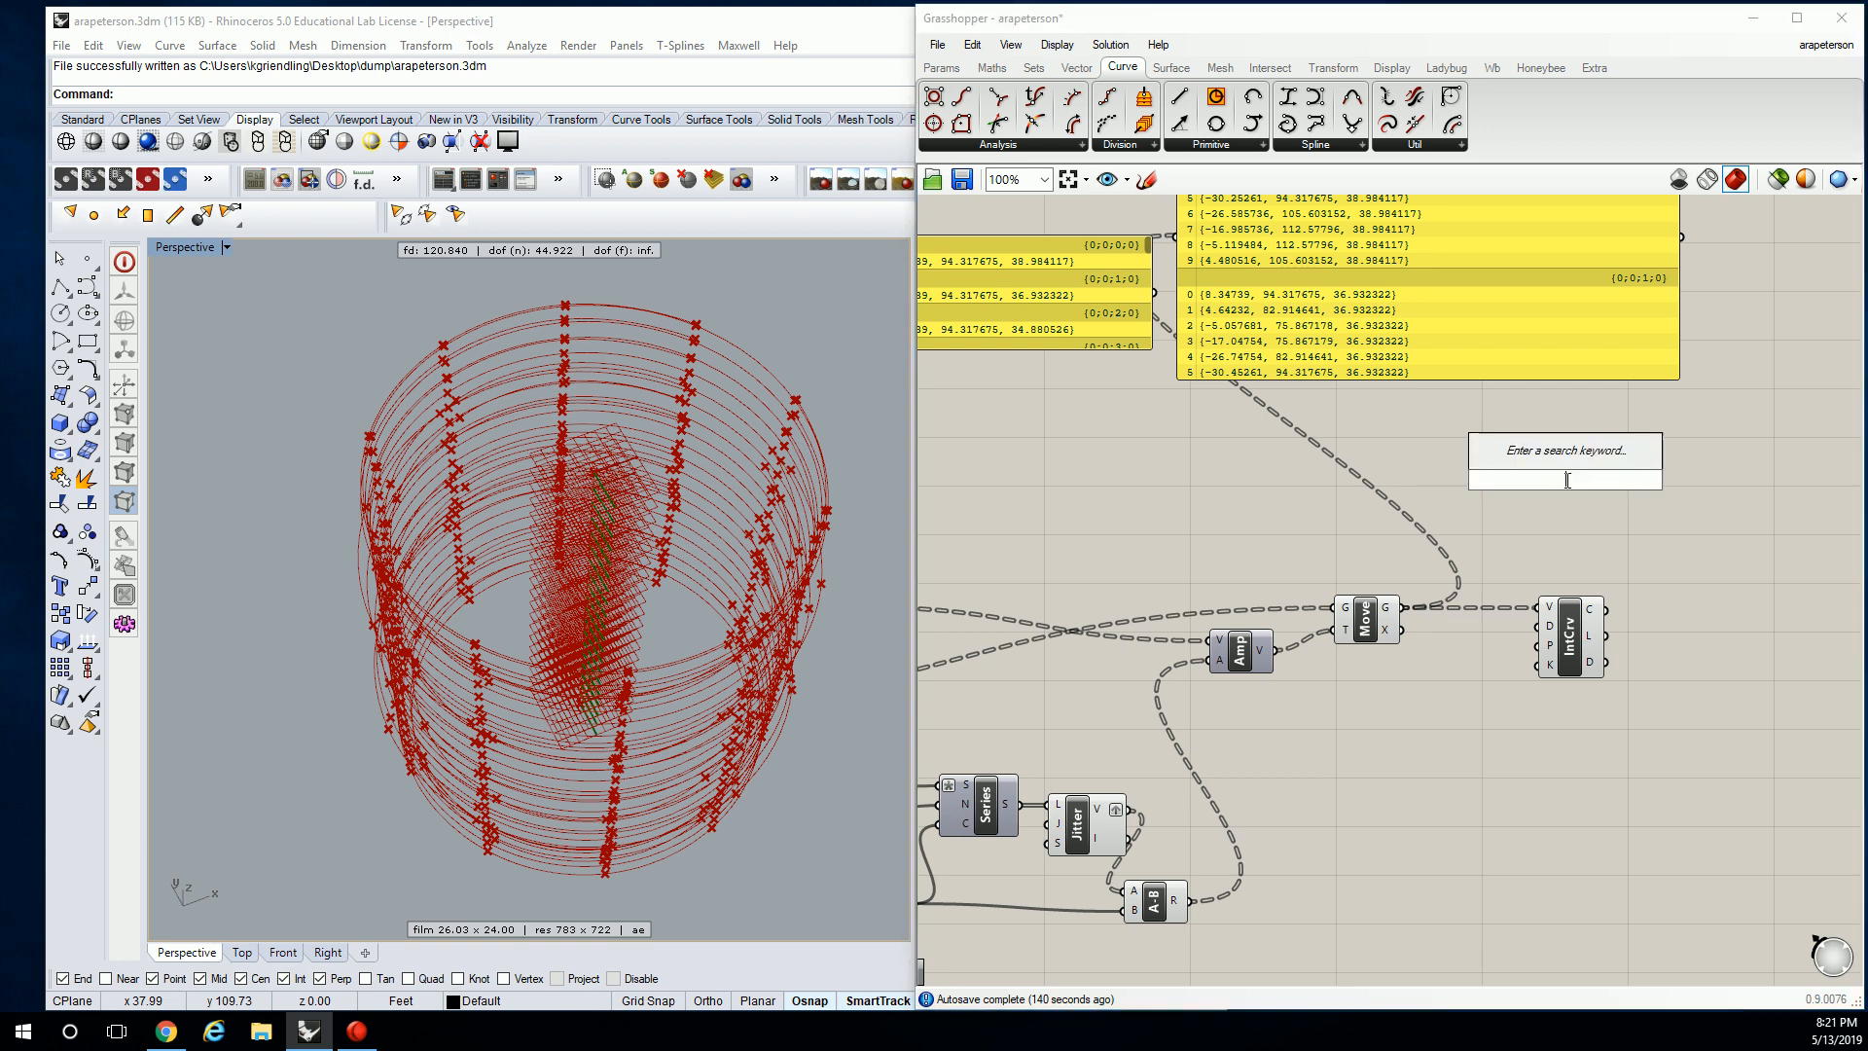
type("flip")
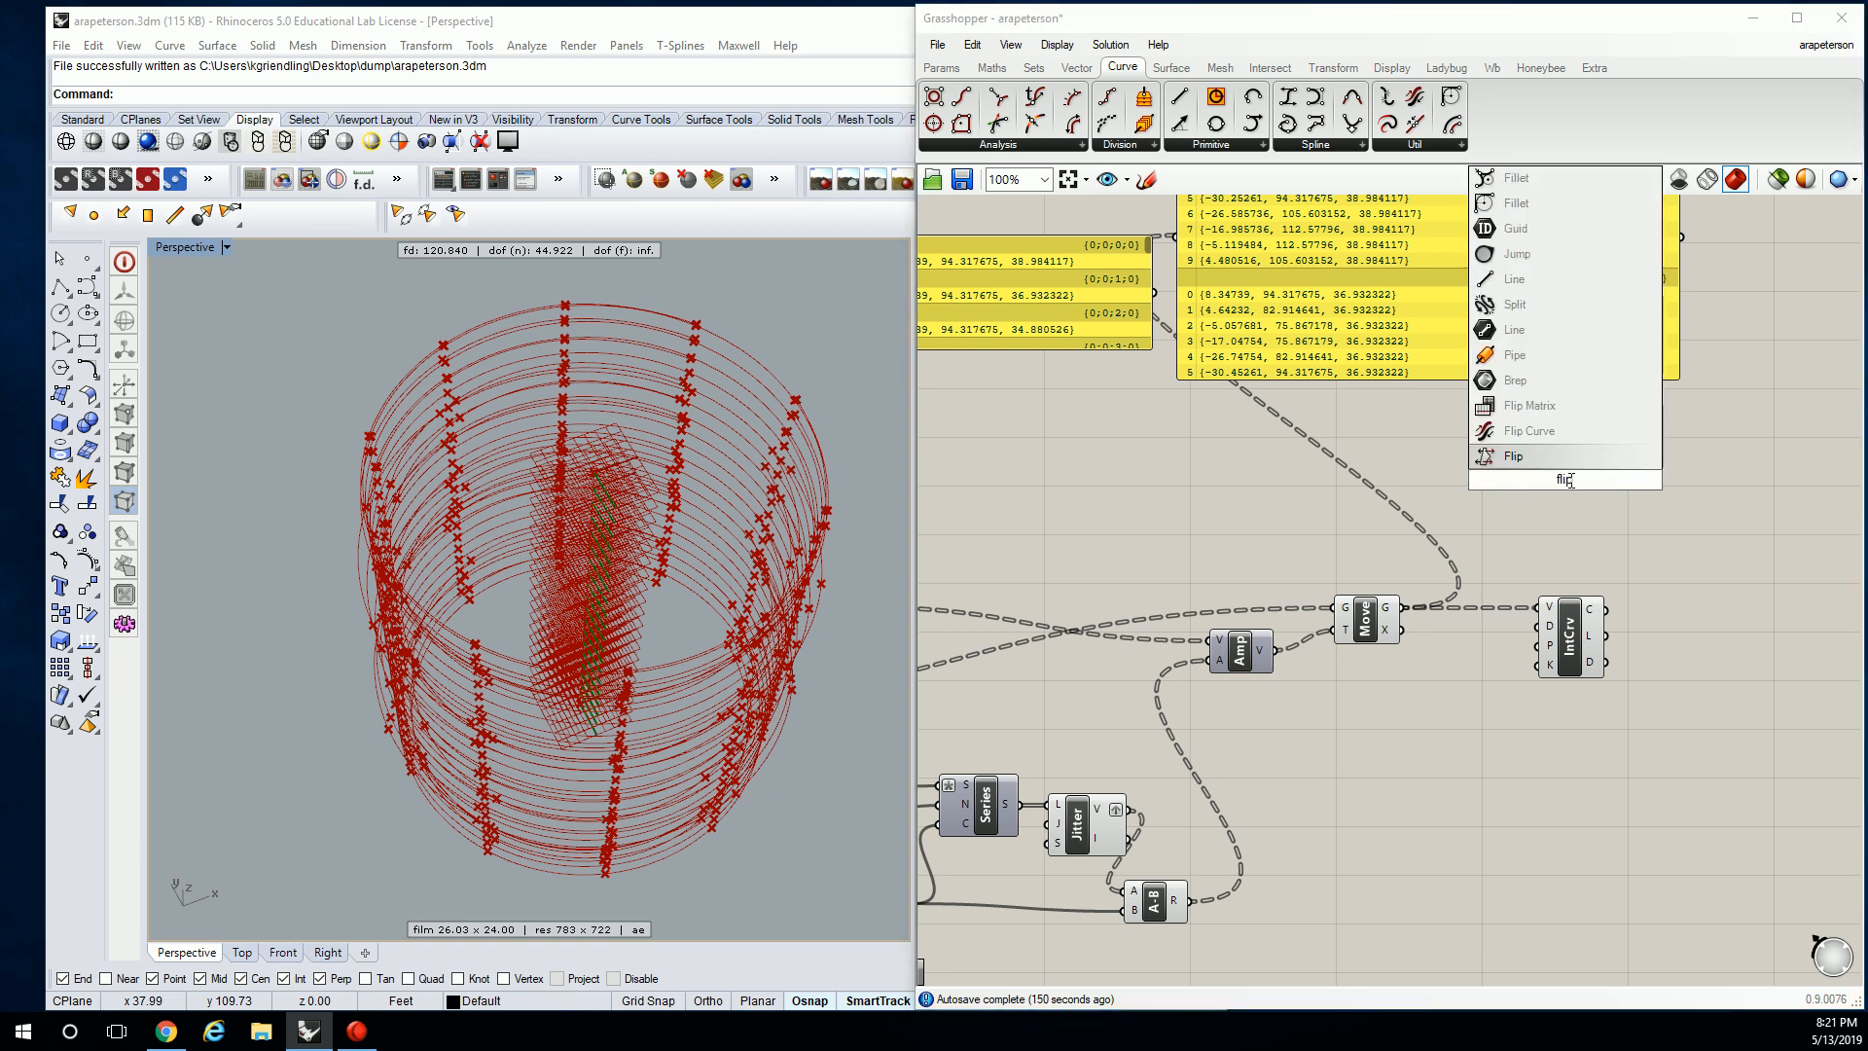
left_click(1518, 407)
left_click(1562, 486, "ctrl+alt")
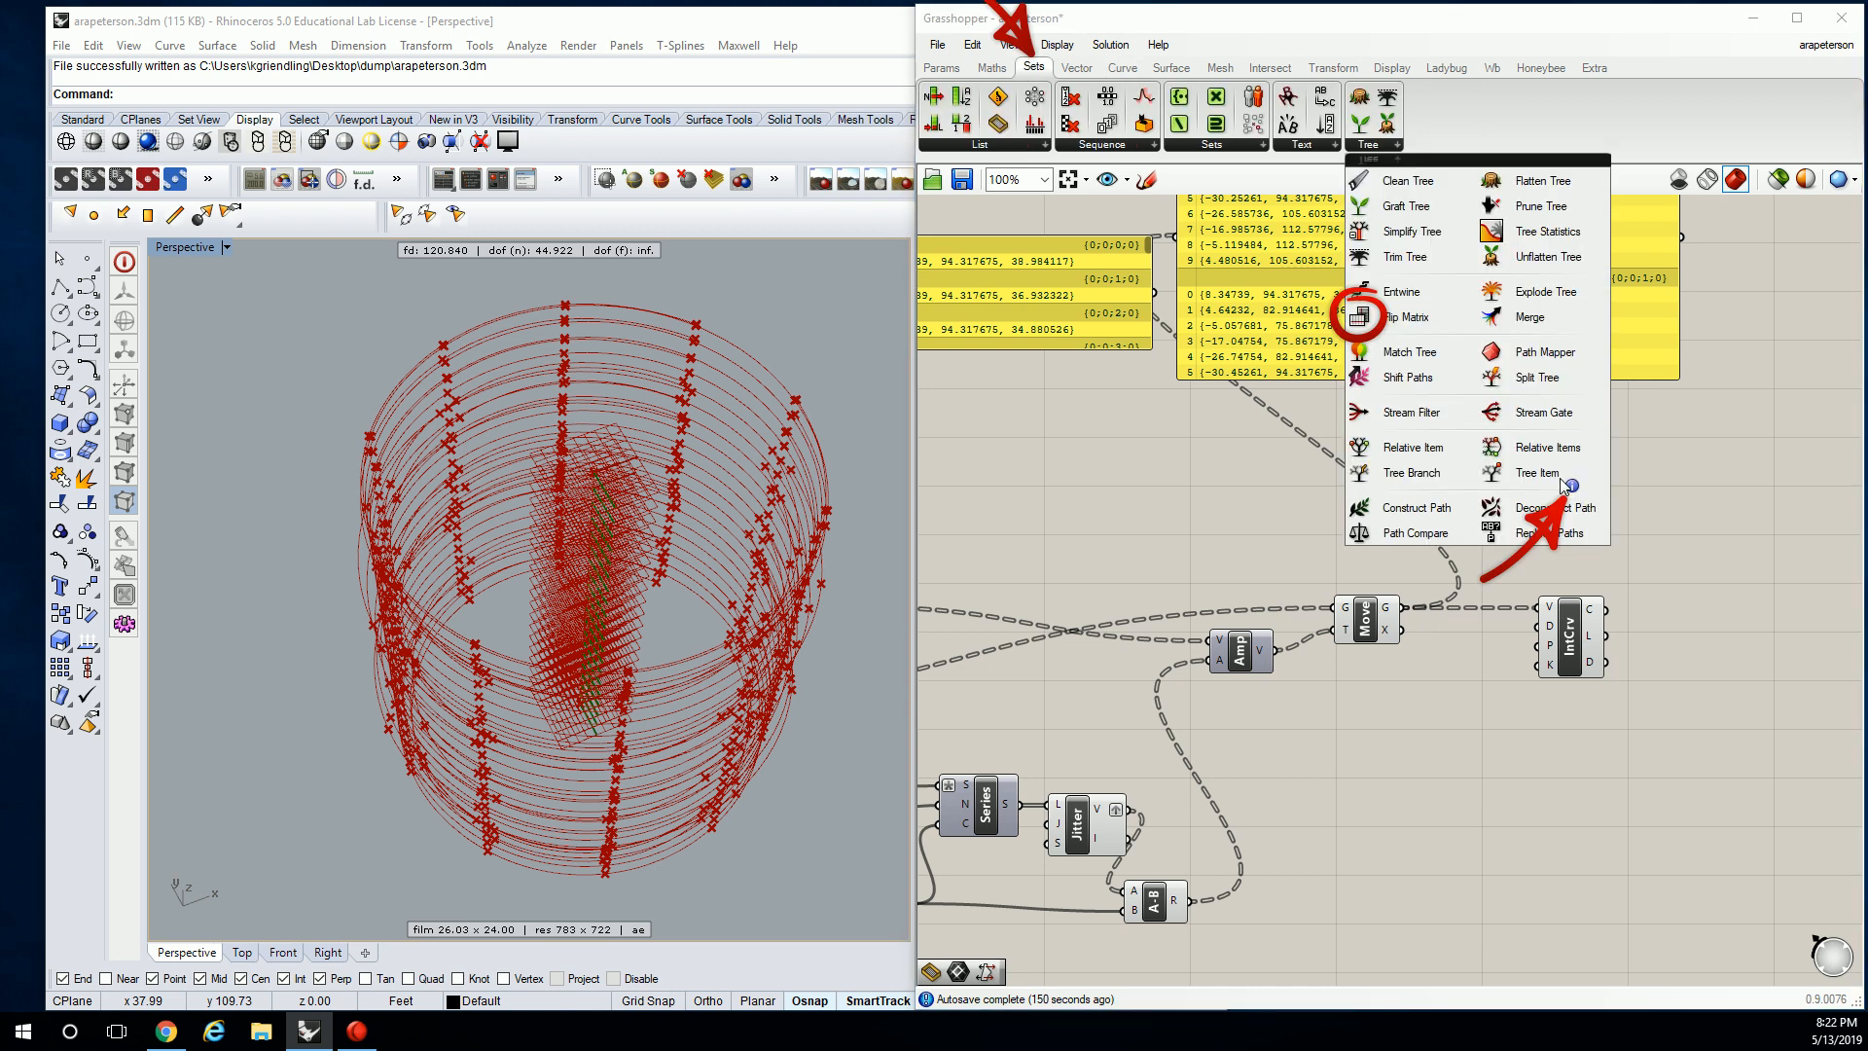
Wire Move's G output into Flip's D input and position Flip above Move.
right_click_drag(1618, 486, 1547, 433)
left_click_drag(1469, 420, 1431, 525)
right_click_drag(1313, 457, 1327, 663)
left_click_drag(1338, 700, 1386, 673)
right_click_drag(1422, 656, 1394, 685)
left_click_drag(1394, 685, 1392, 616)
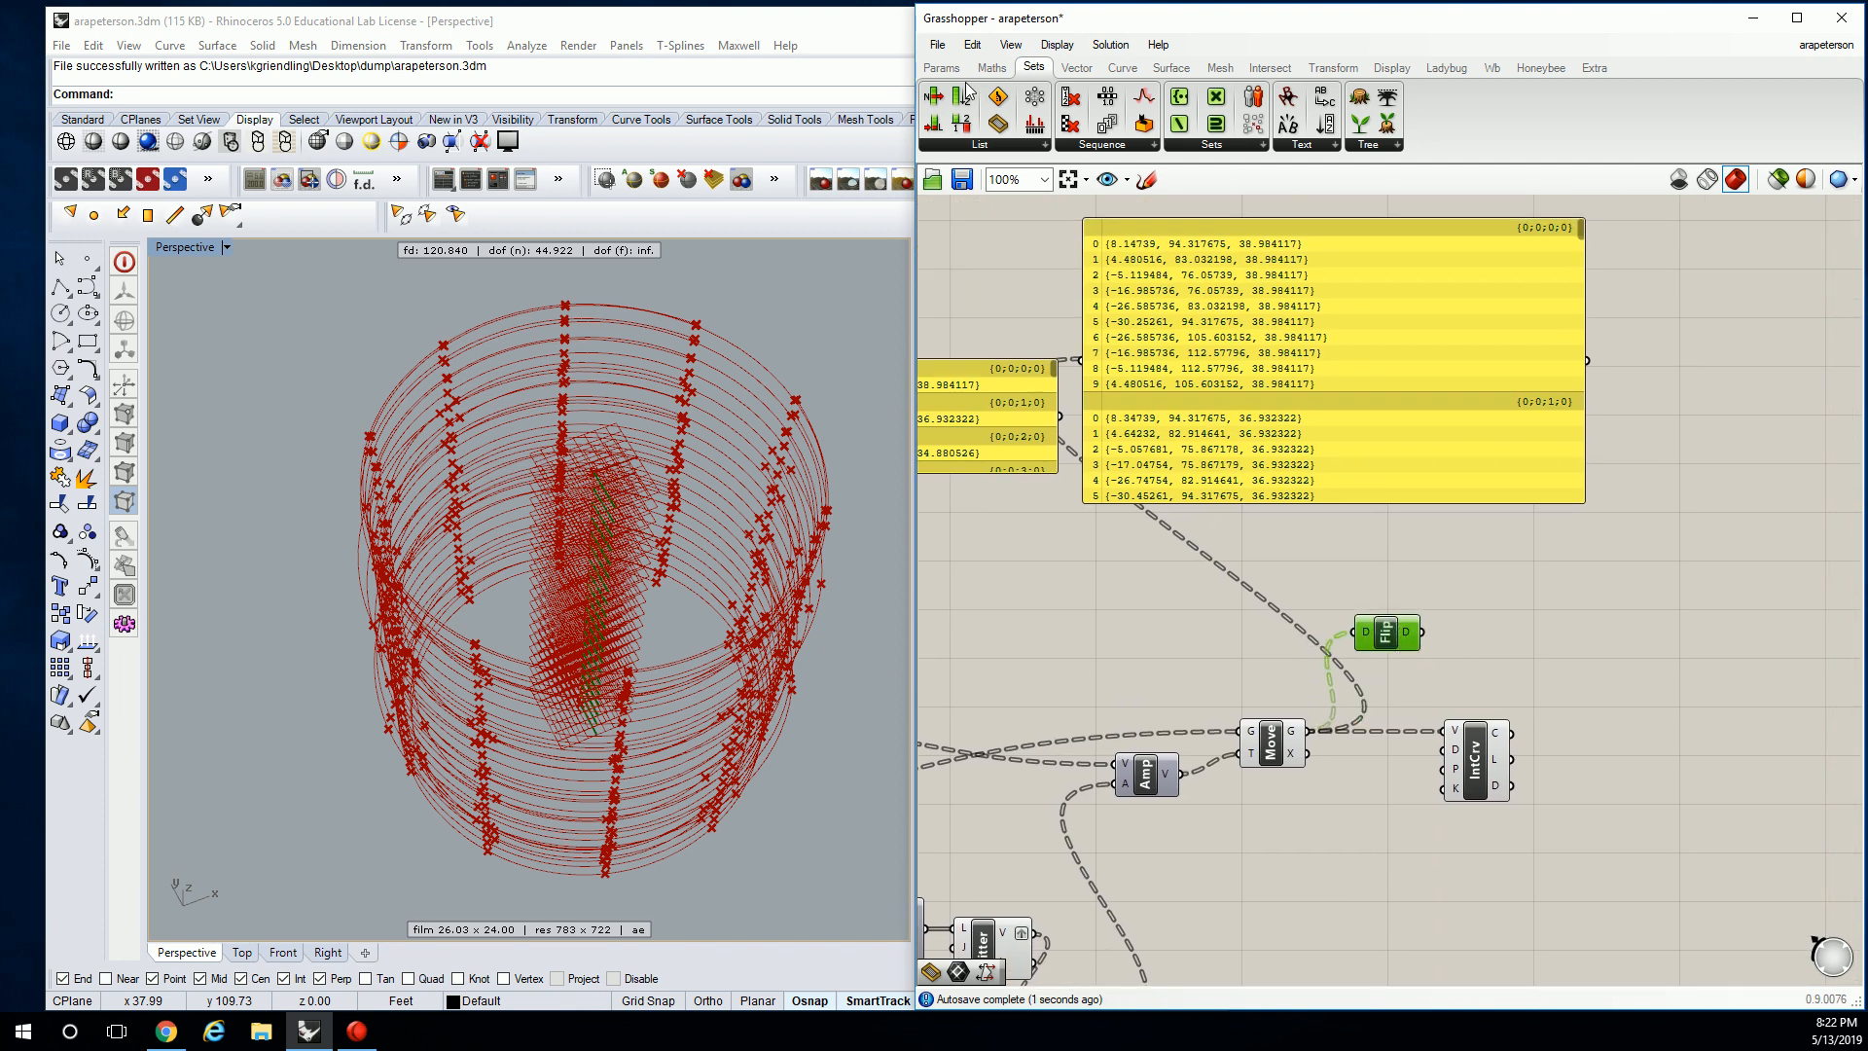
Add a Params Panel wired to Flip's D output to list the flipped points.
left_click(941, 66)
left_click_drag(1187, 124, 1648, 503)
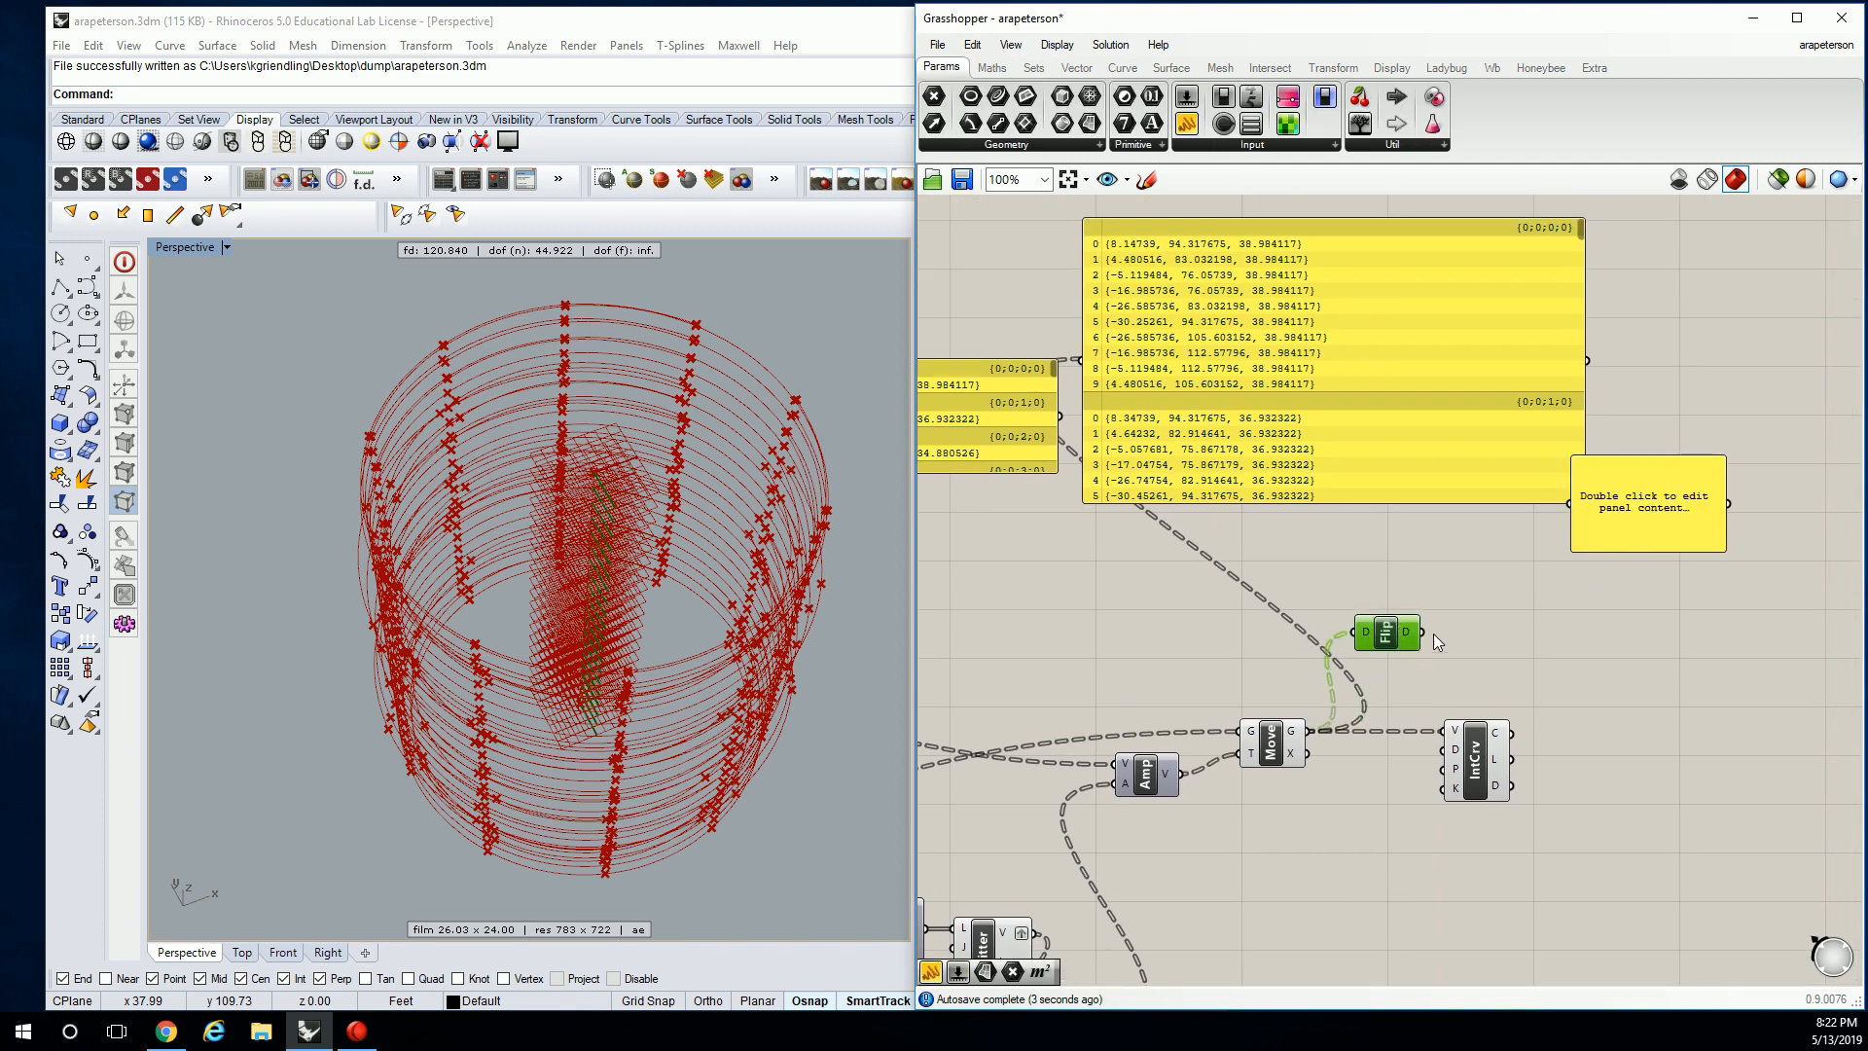
left_click_drag(1423, 632, 1557, 516)
left_click_drag(1555, 510, 1555, 511)
right_click_drag(1792, 516, 1556, 553)
Insert Flip between Move and IntCrv so IntCrv's V input takes the flipped points.
left_click_drag(1496, 568, 1577, 446)
right_click_drag(1414, 435, 1545, 426)
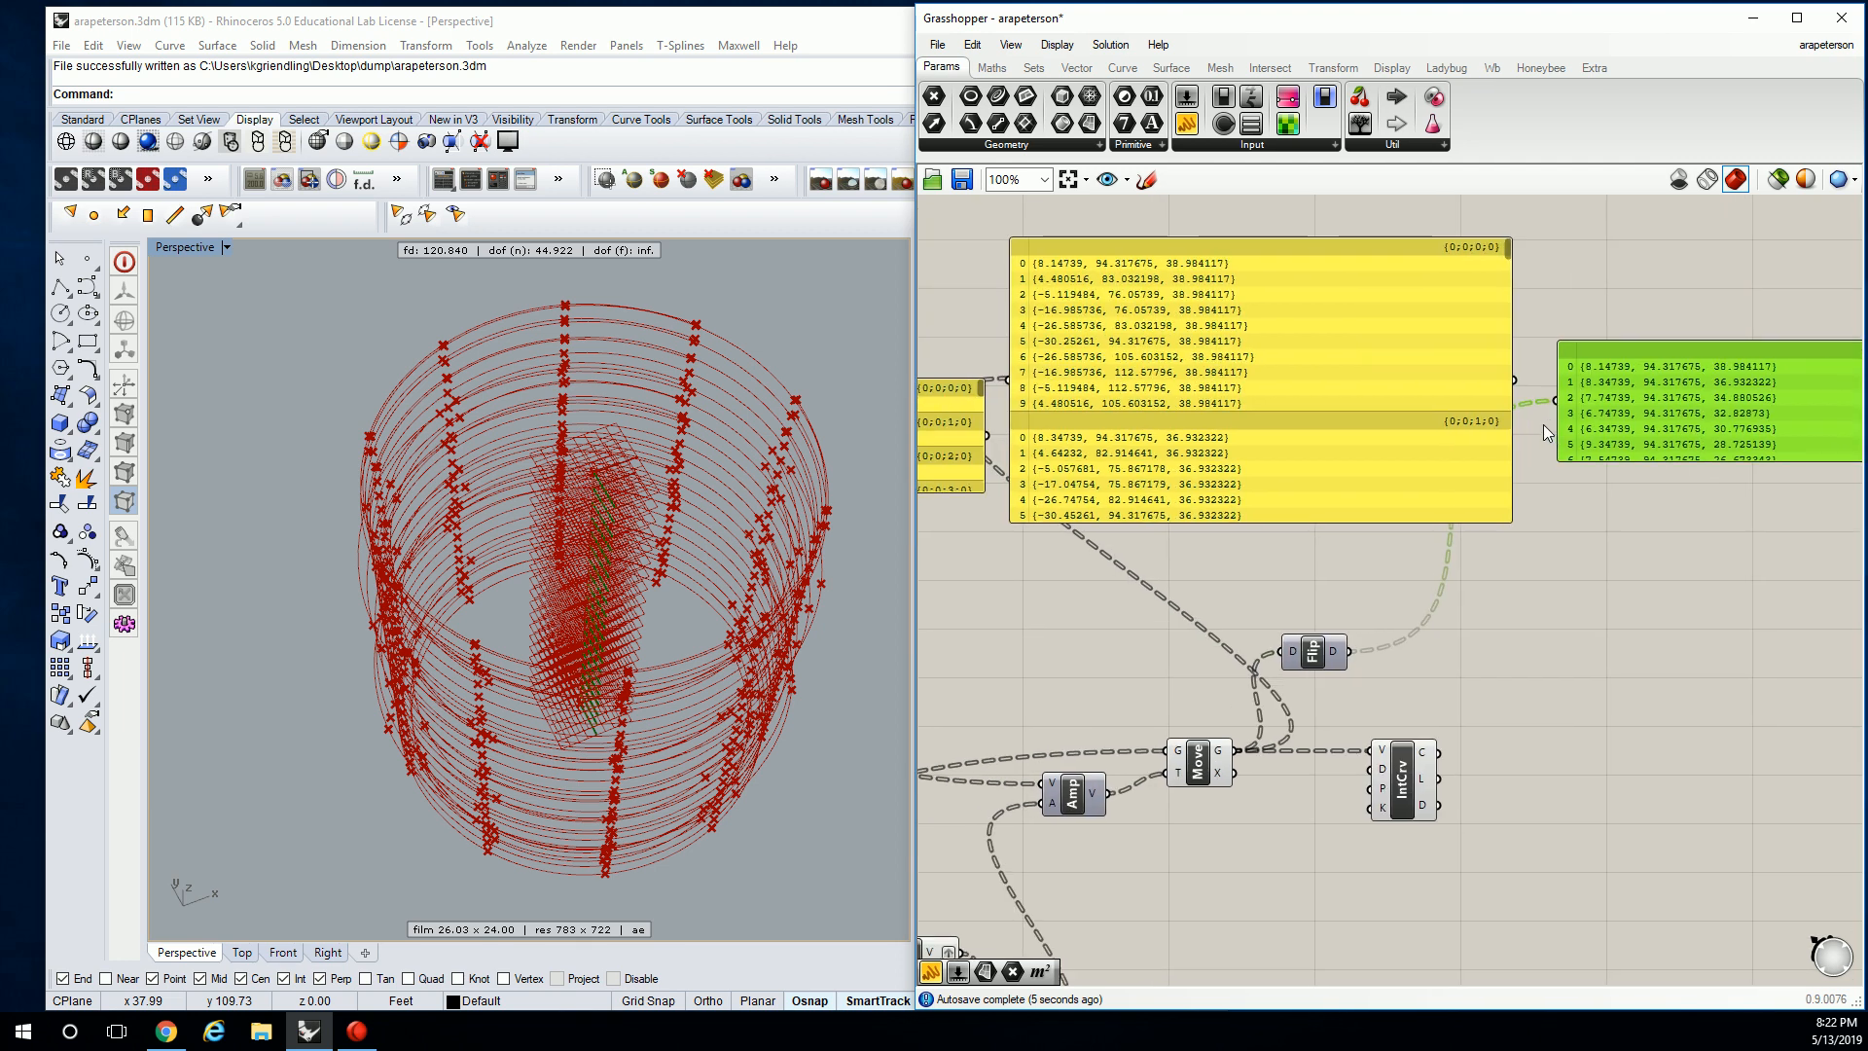
right_click_drag(1474, 585, 1468, 500)
left_click_drag(1306, 581, 1287, 705)
Orbit Rhino to see the vertical wavy curves sideways and tidy Flip and IntCrv.
right_click_drag(852, 644, 795, 576)
scroll(796, 576, "up", 4)
right_click_drag(751, 486, 843, 474)
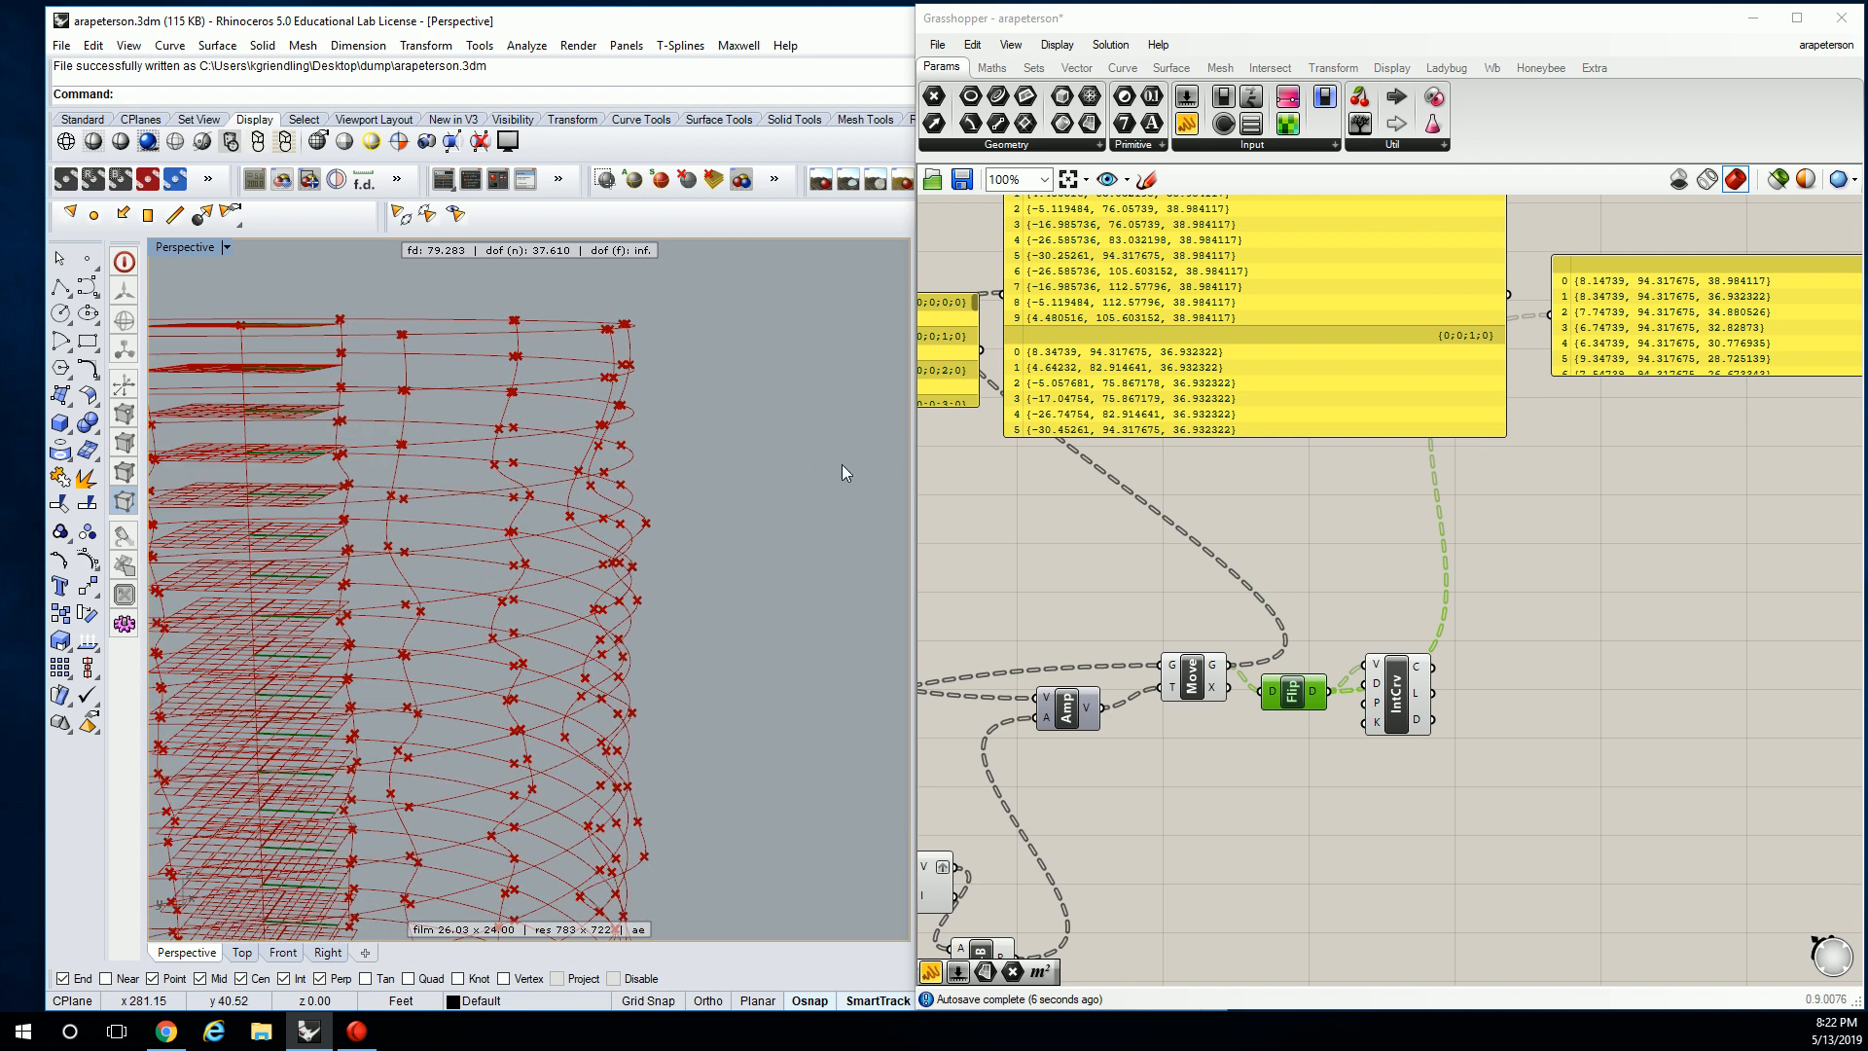
left_click_drag(1290, 695, 1405, 736)
left_click(1432, 631)
scroll(1434, 604, "down", 3)
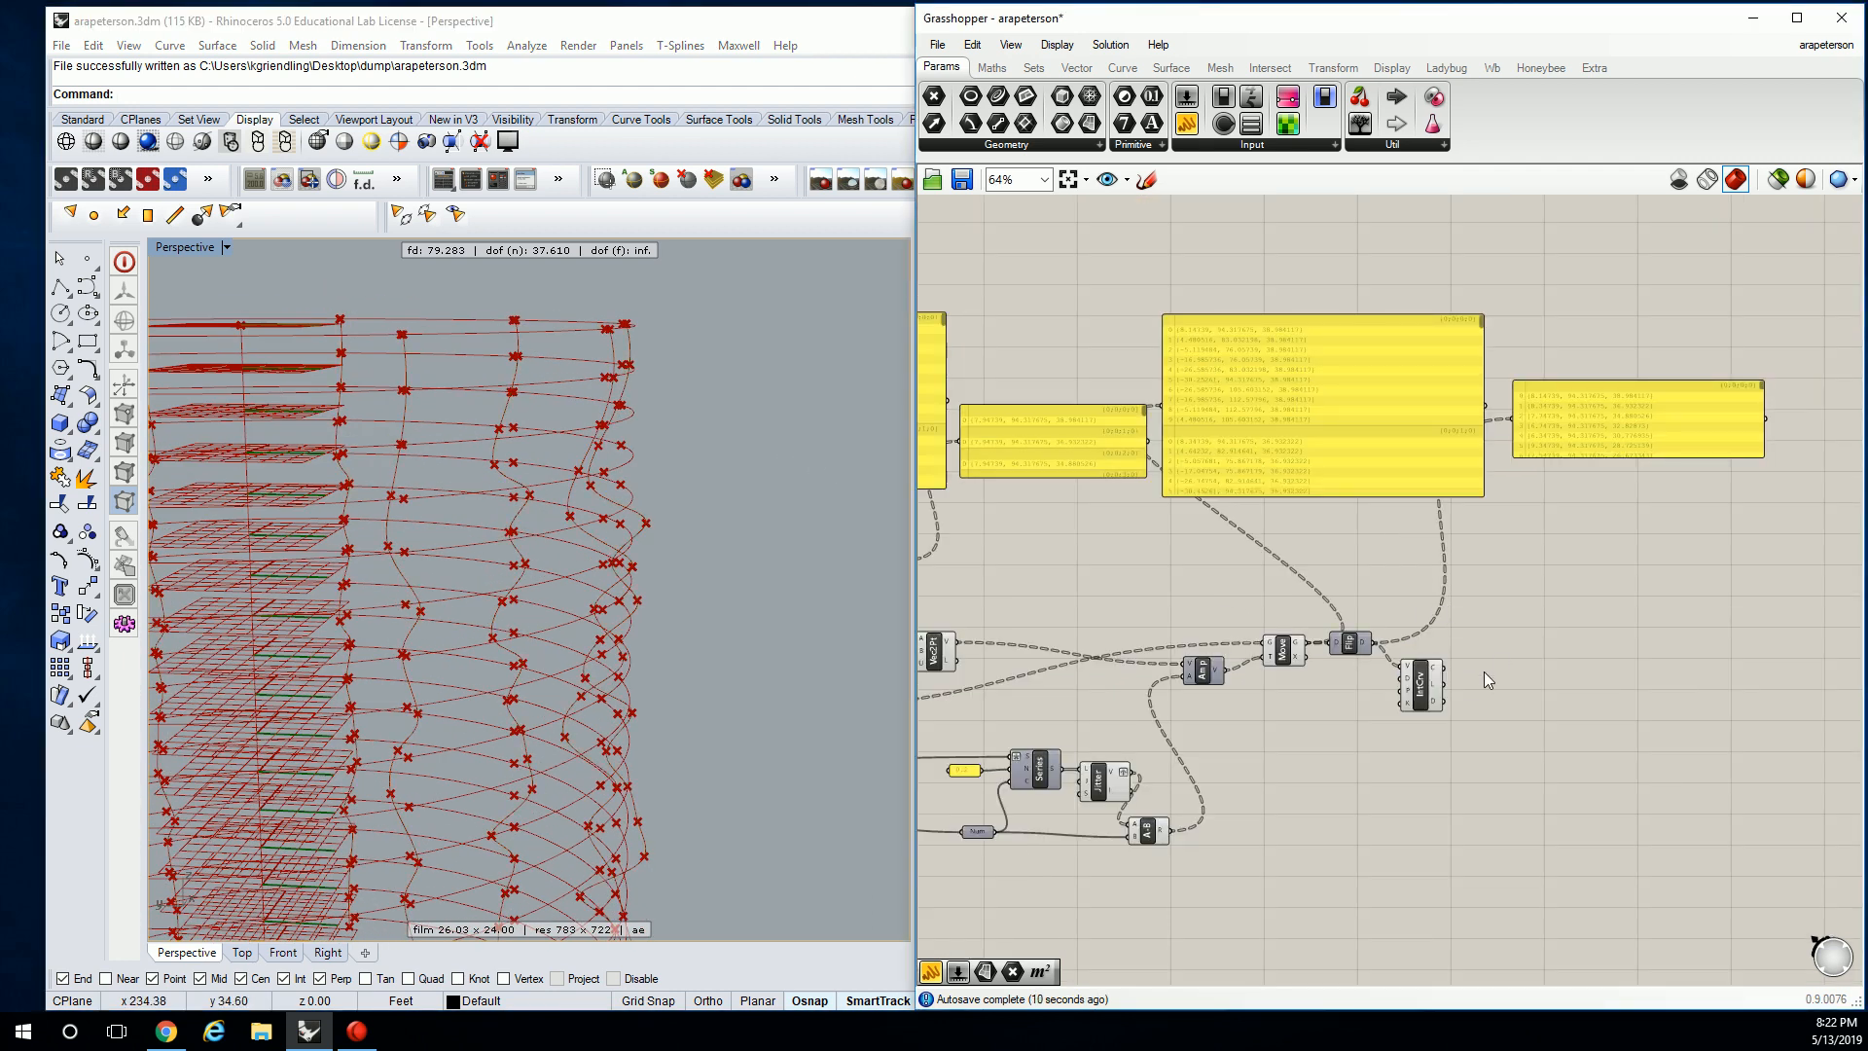
scroll(1496, 654, "up", 3)
Place a Loft from Surface > Freeform and connect IntCrv's C output to Loft's C input.
left_click(1159, 72)
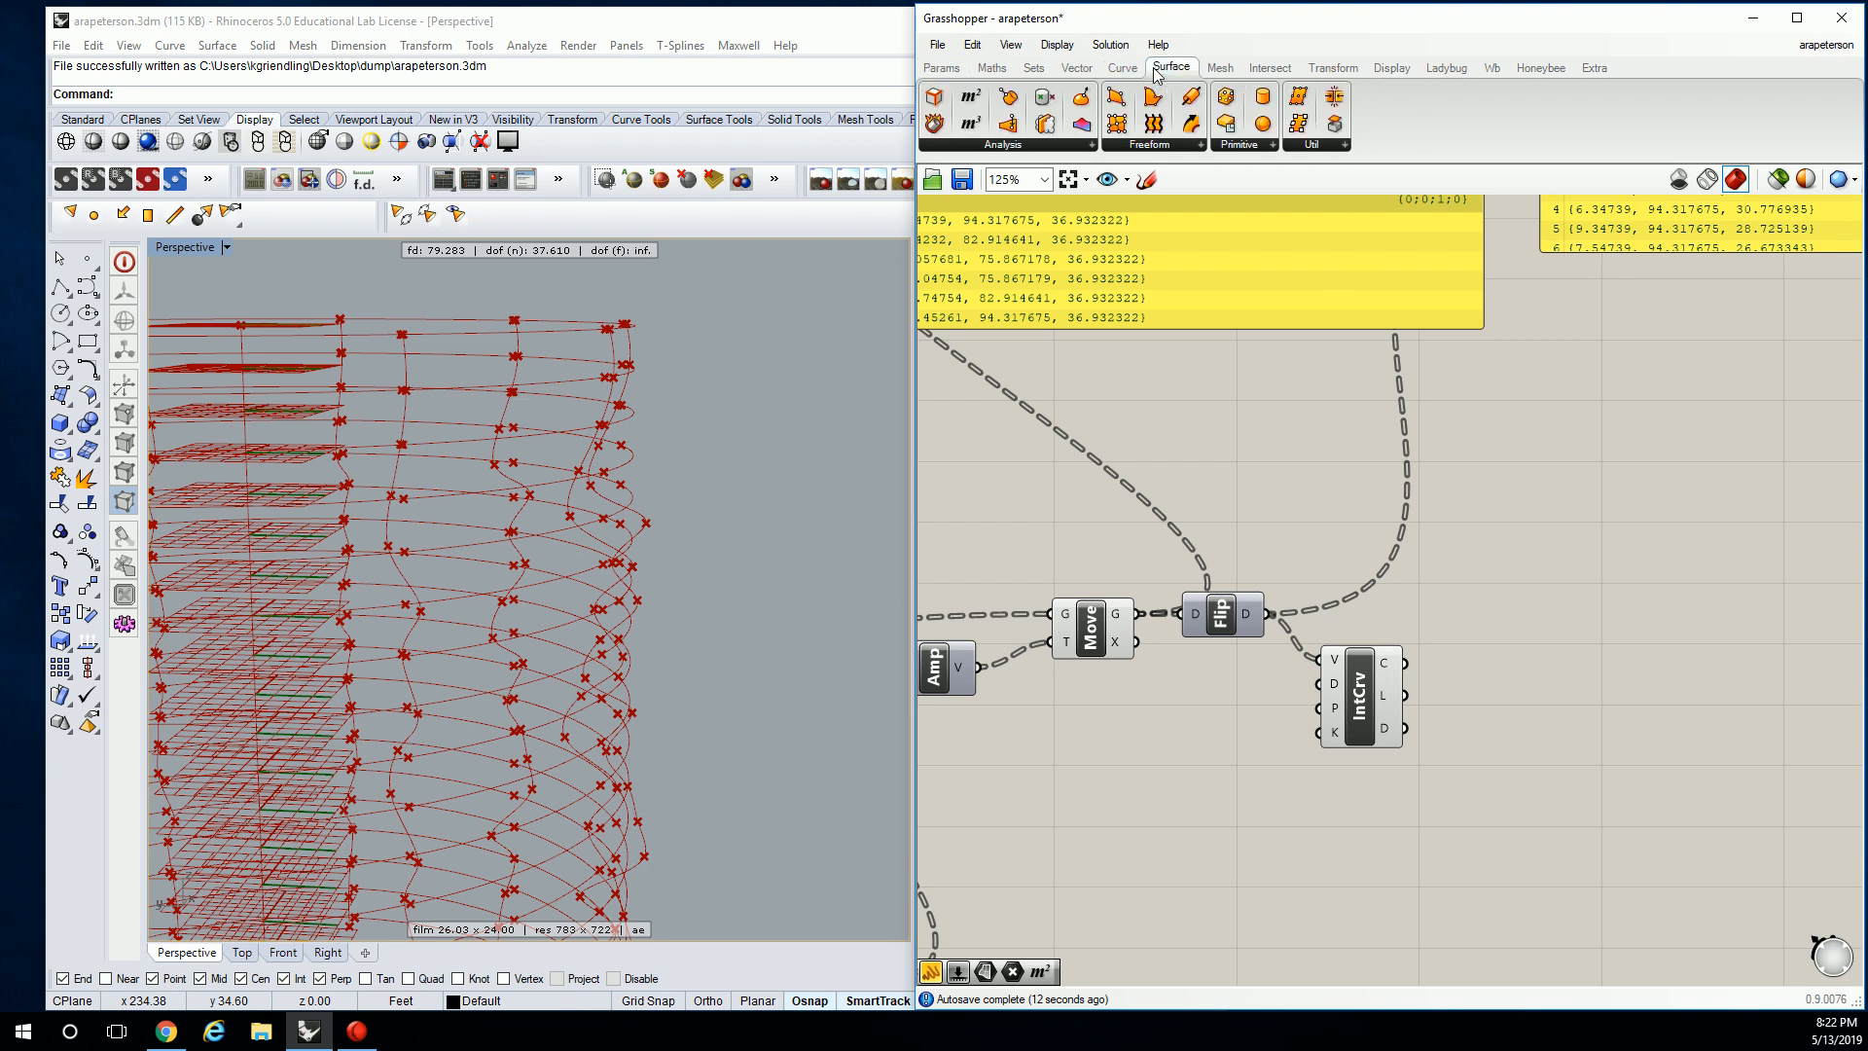
left_click(1177, 148)
left_click(1172, 243)
left_click(1528, 650)
left_click_drag(1406, 664, 1487, 638)
right_click_drag(1510, 490, 1412, 375)
scroll(535, 539, "down", 5)
right_click_drag(535, 539, 662, 554)
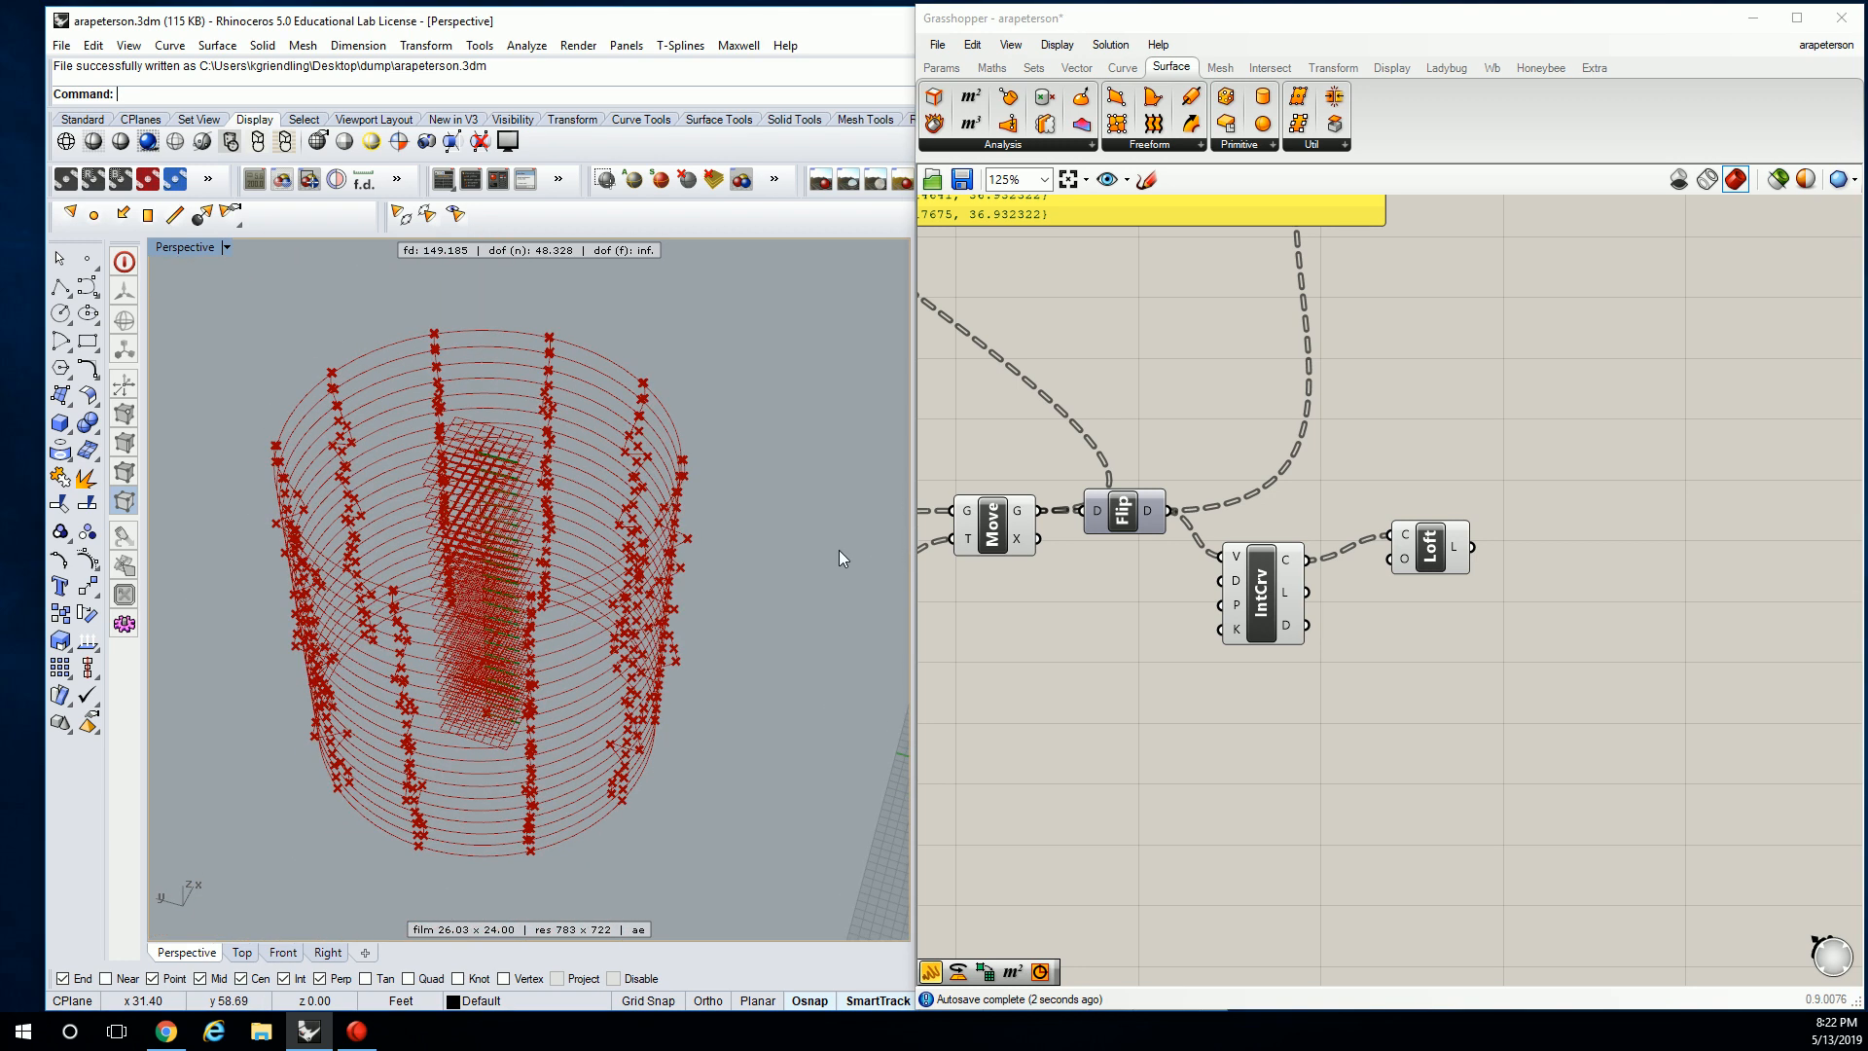
left_click(1414, 541)
left_click(1433, 474)
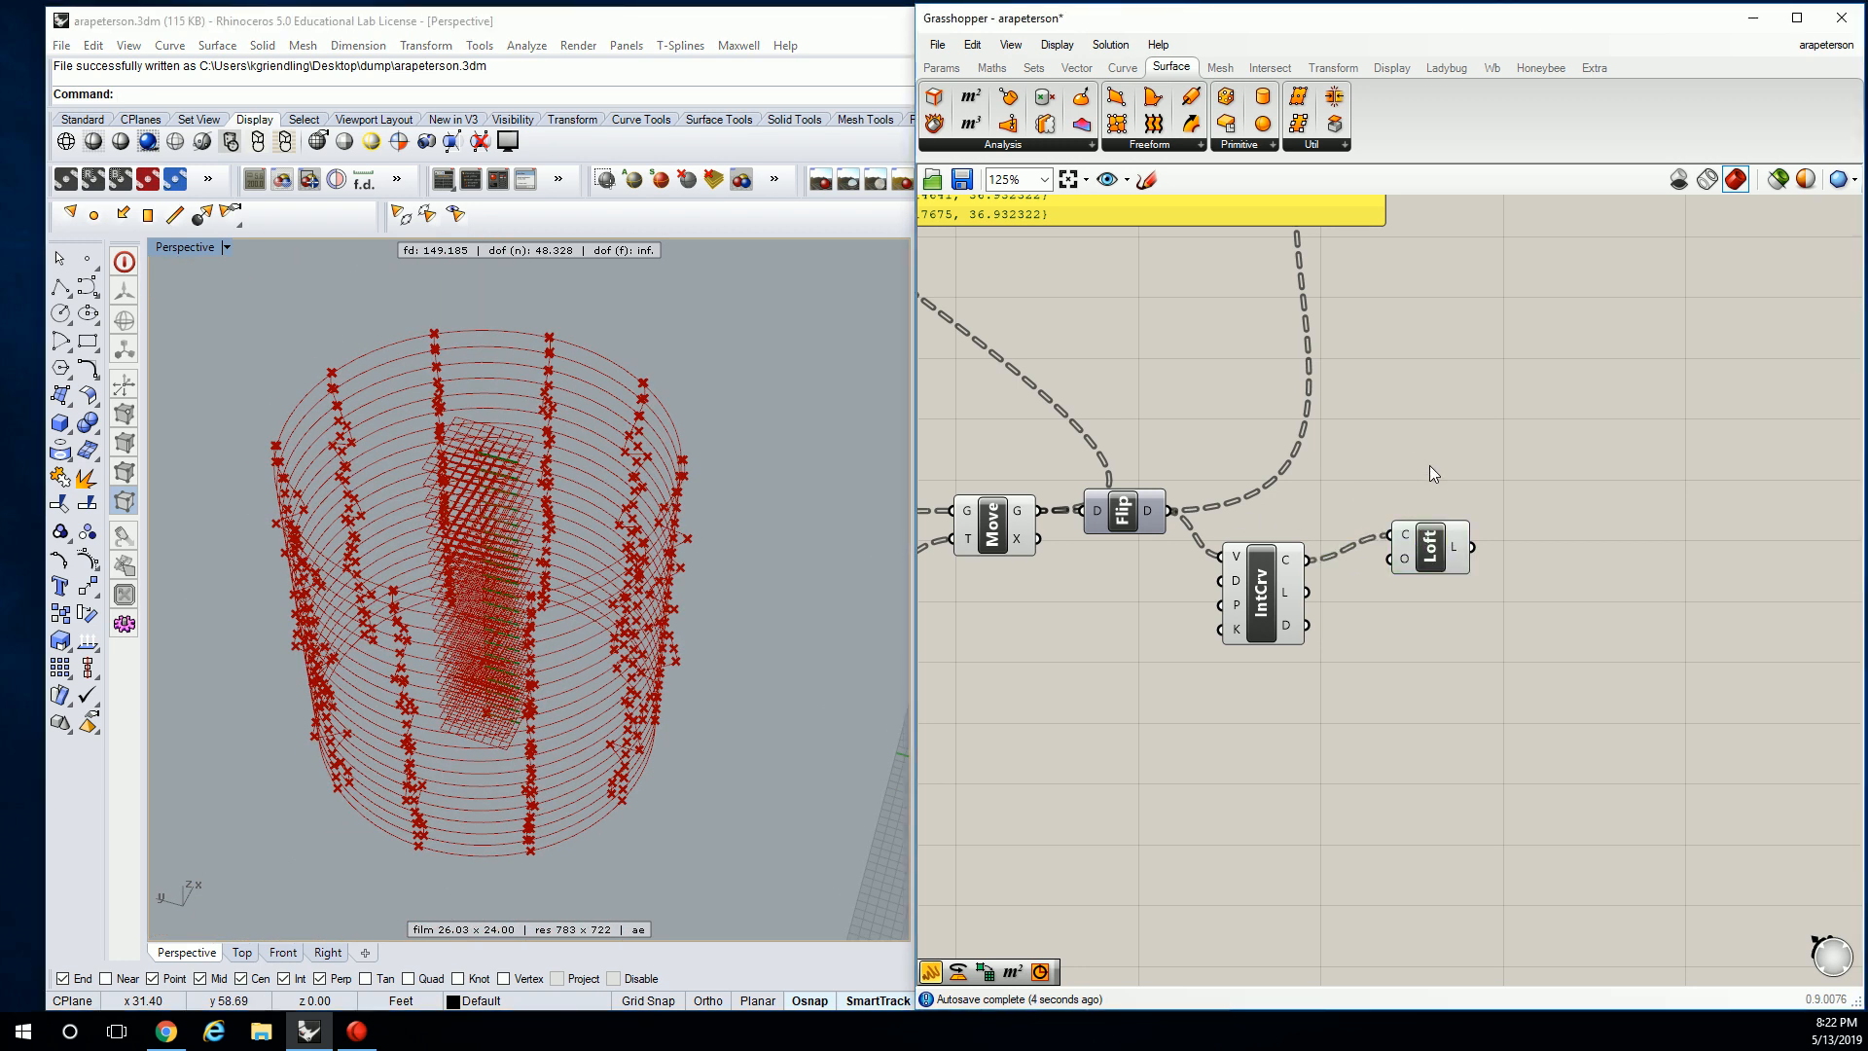
scroll(1415, 335, "up", 3)
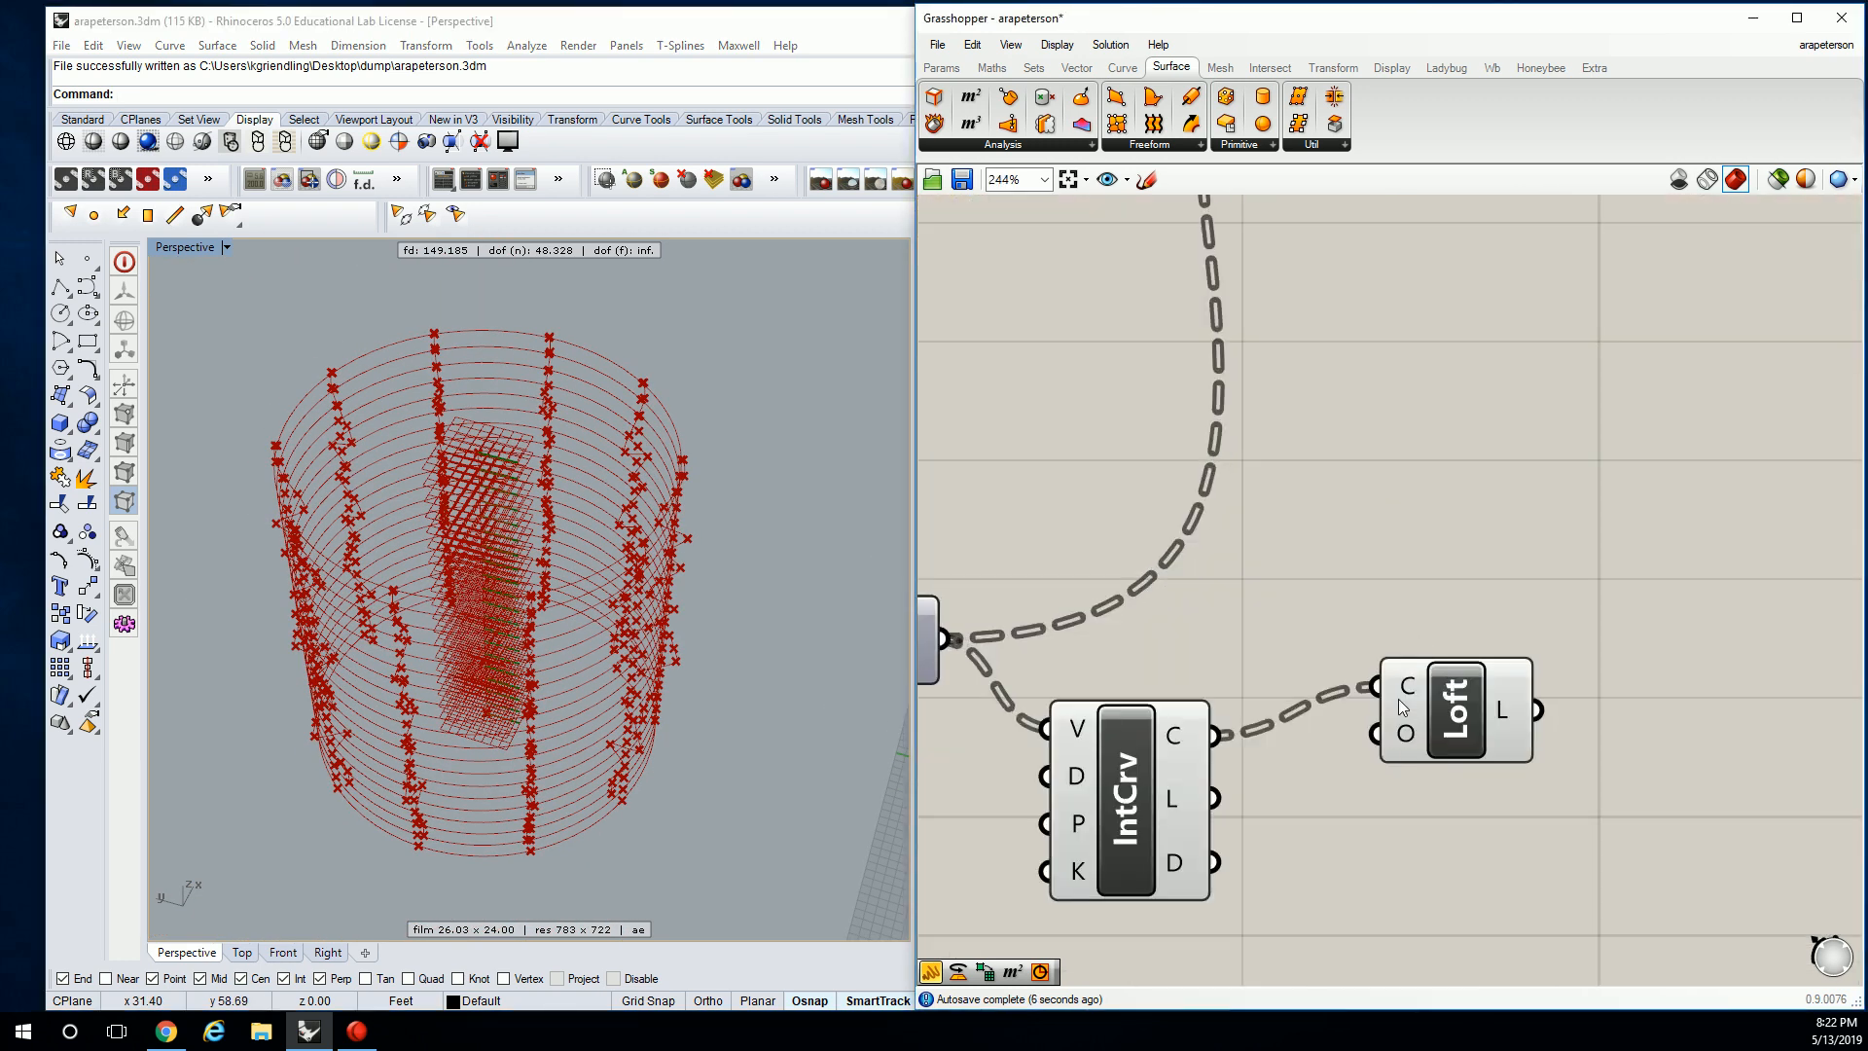
Tick Closed loft in the Loft options of the O input and commit the change.
right_click(1404, 728)
mouse_move(1559, 879)
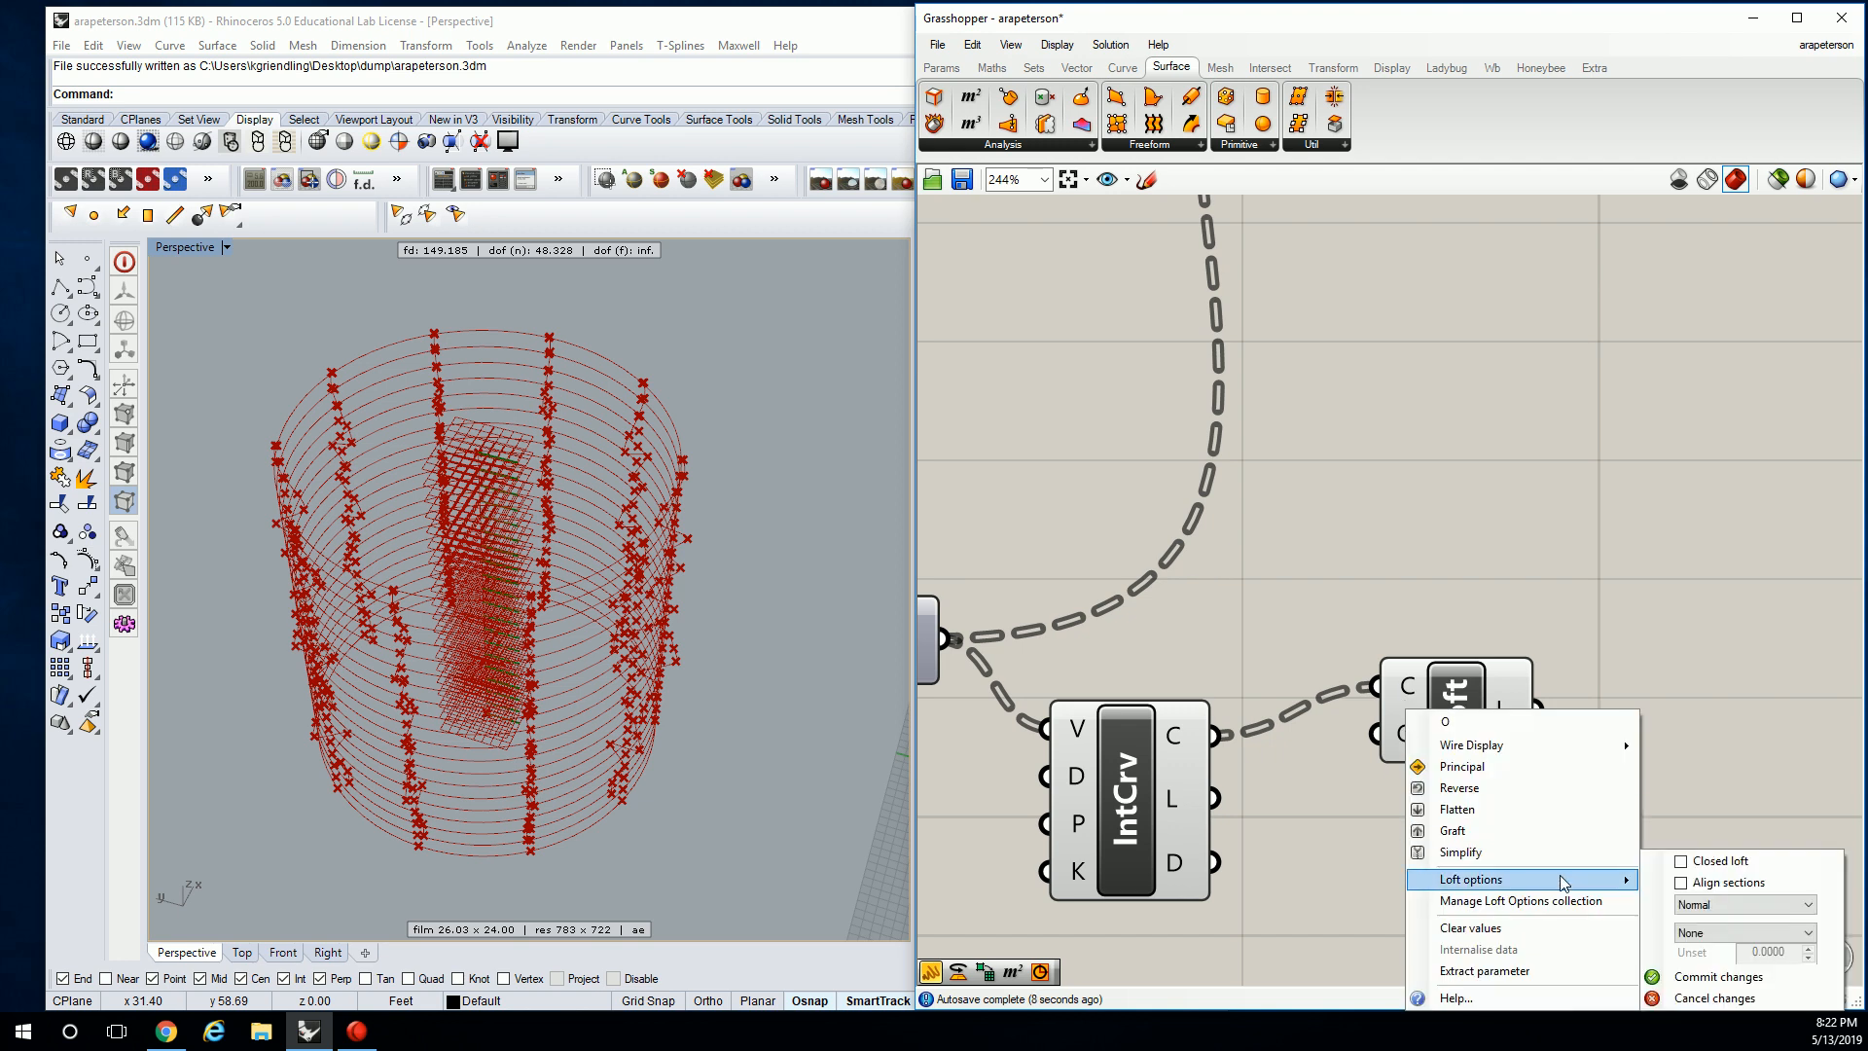
left_click(1680, 862)
right_click_drag(1701, 798, 1636, 721)
right_click_drag(1373, 683, 1257, 431)
scroll(1257, 431, "down", 2)
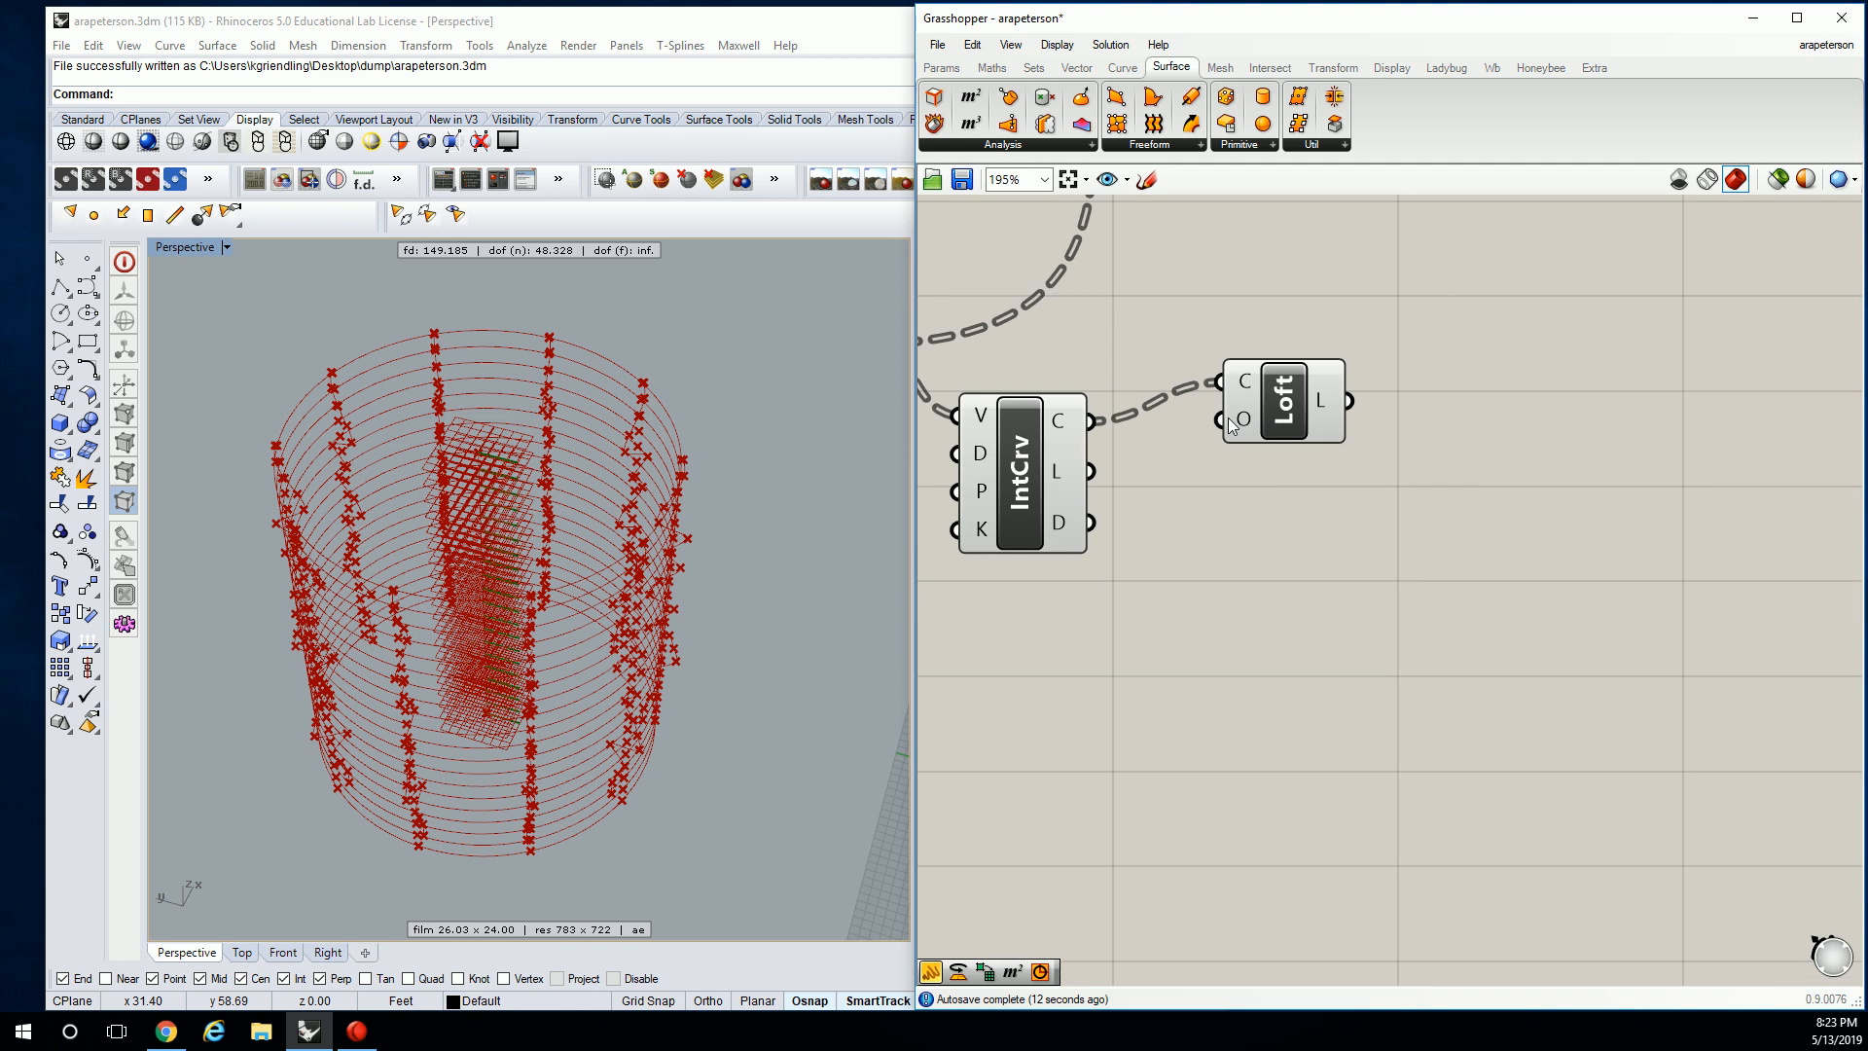
right_click(1245, 421)
mouse_move(1440, 593)
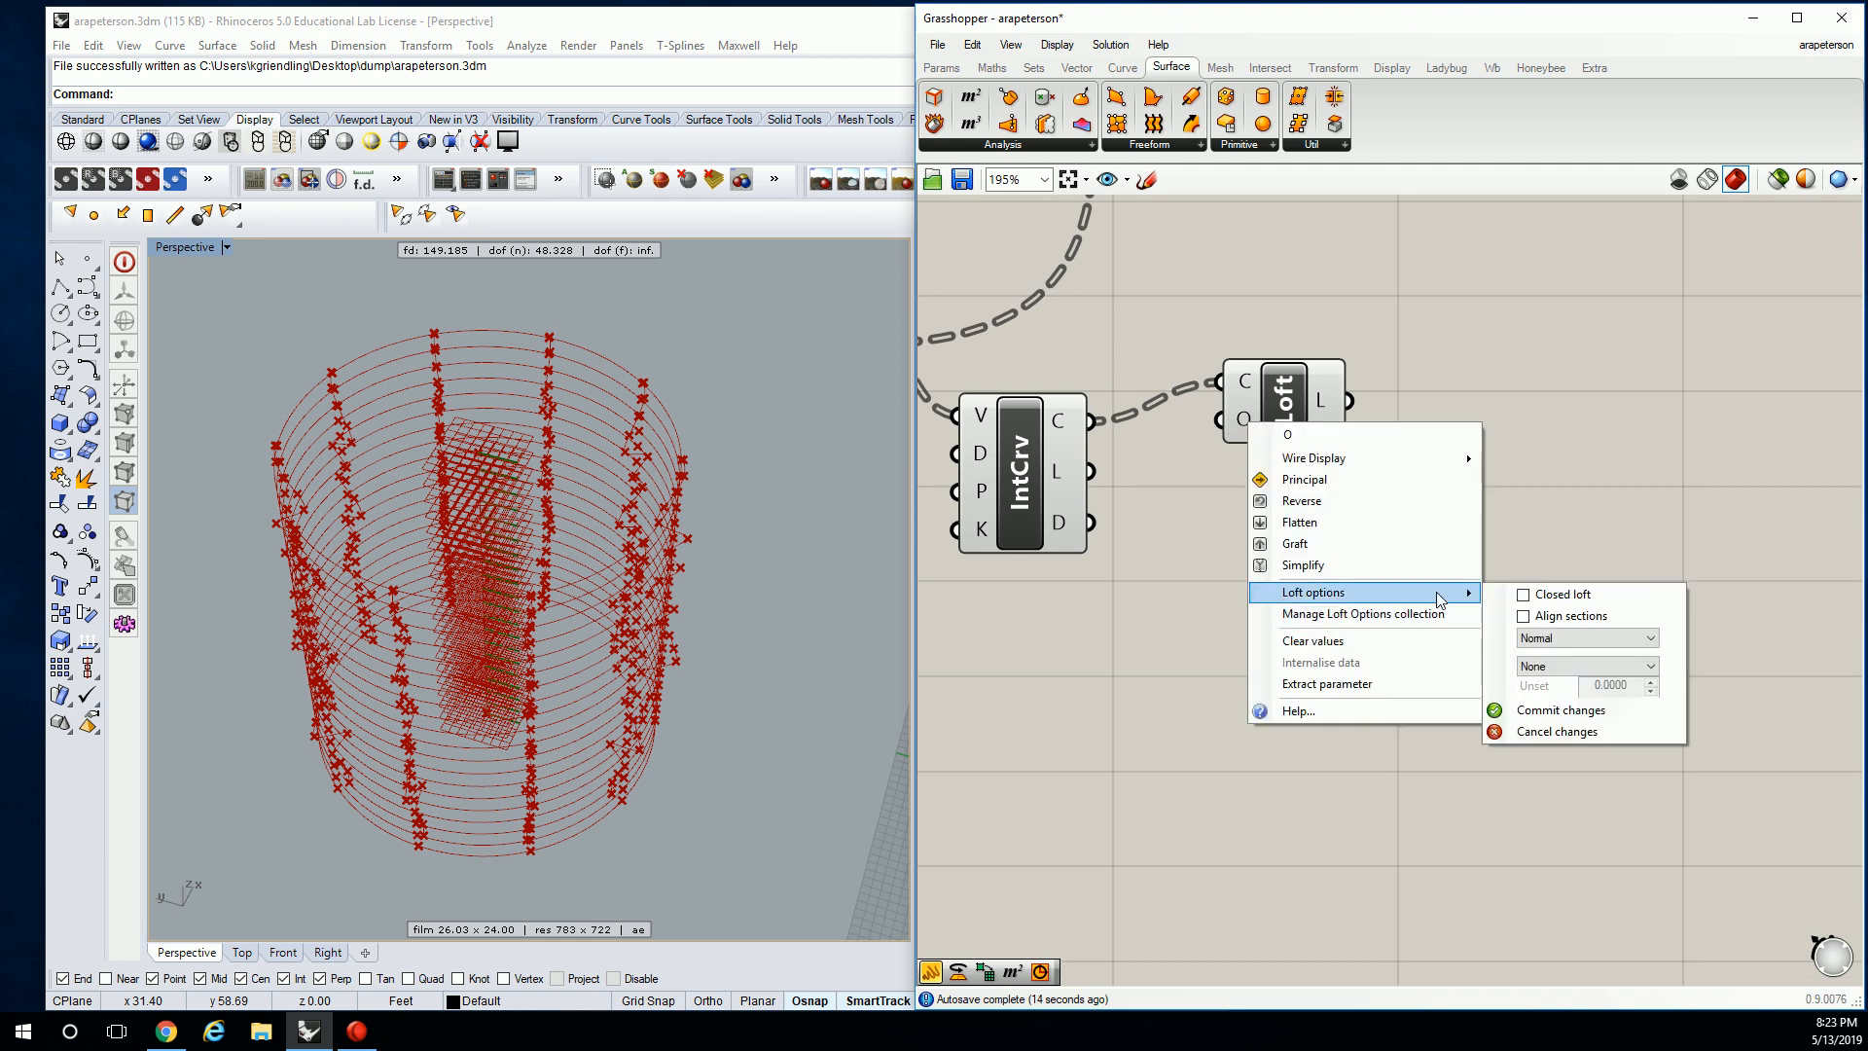
left_click(1524, 711)
Move the Loft component down and right, then deselect it.
left_click_drag(1300, 408, 1374, 463)
left_click(1251, 321)
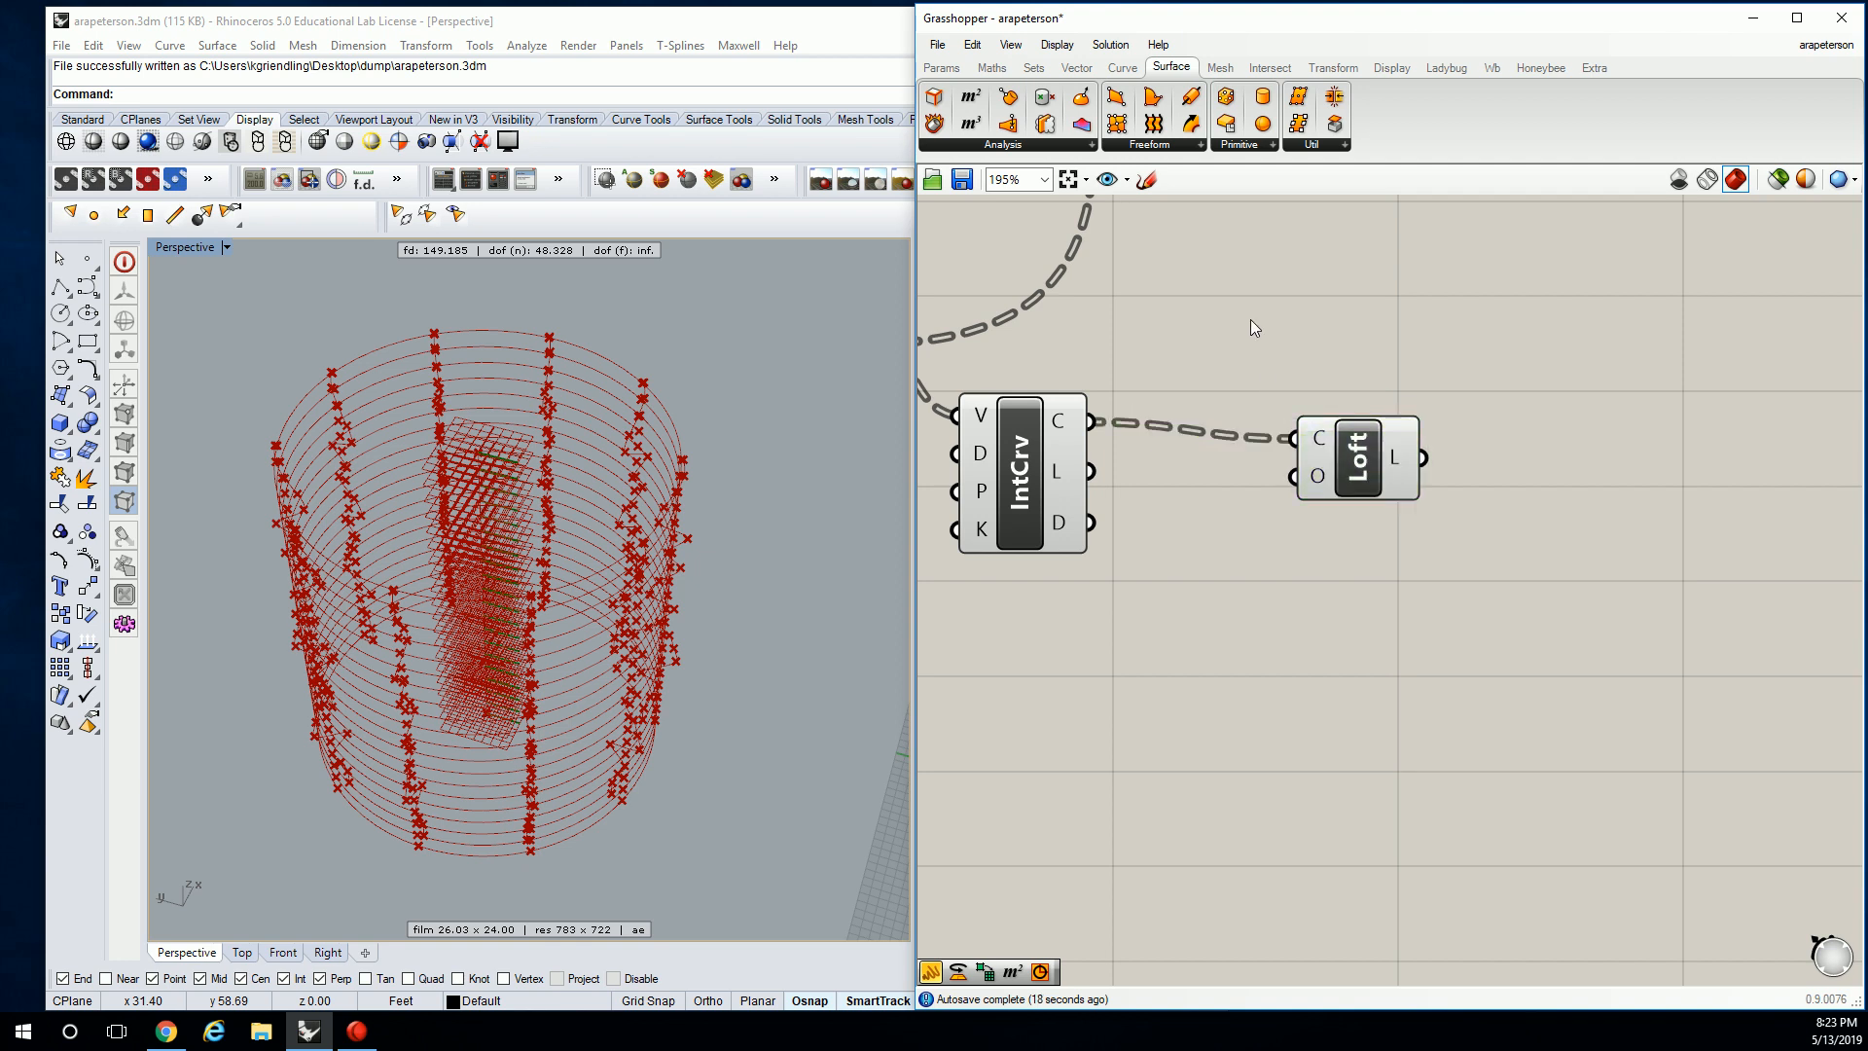
left_click(1183, 145)
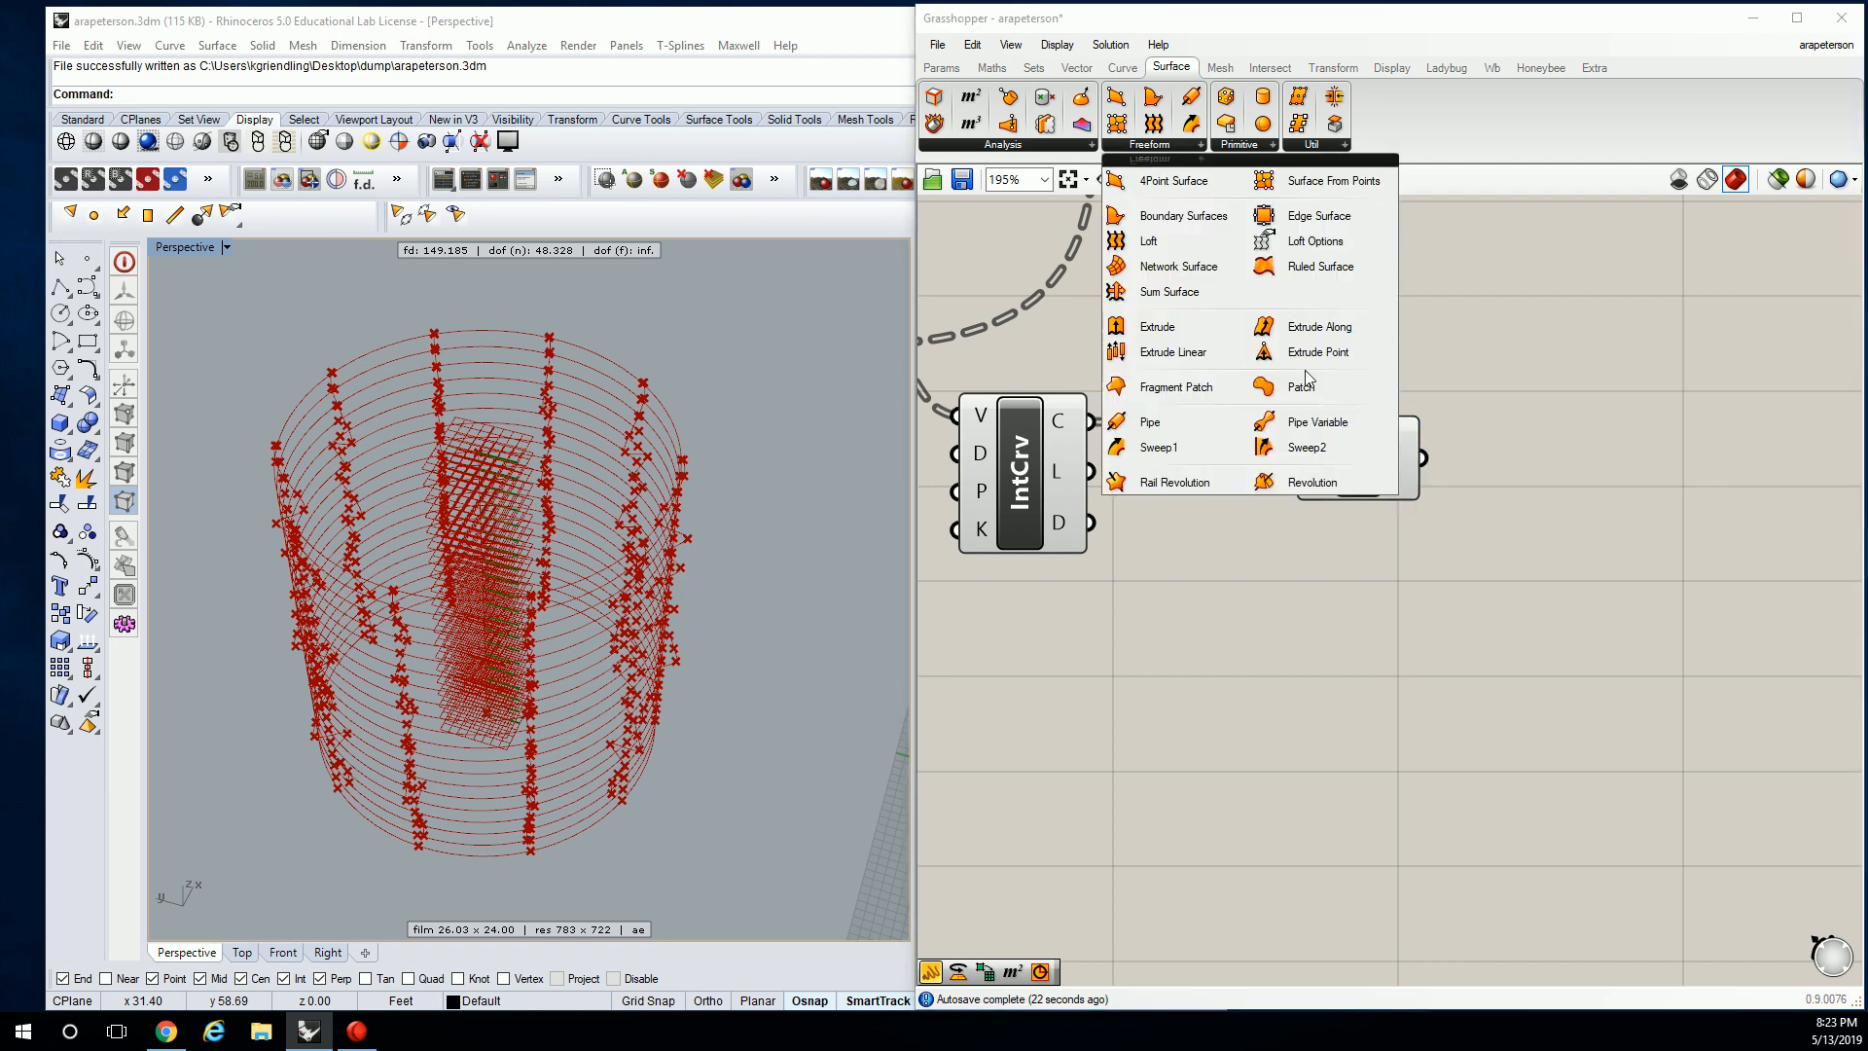
left_click_drag(1307, 274, 1346, 306)
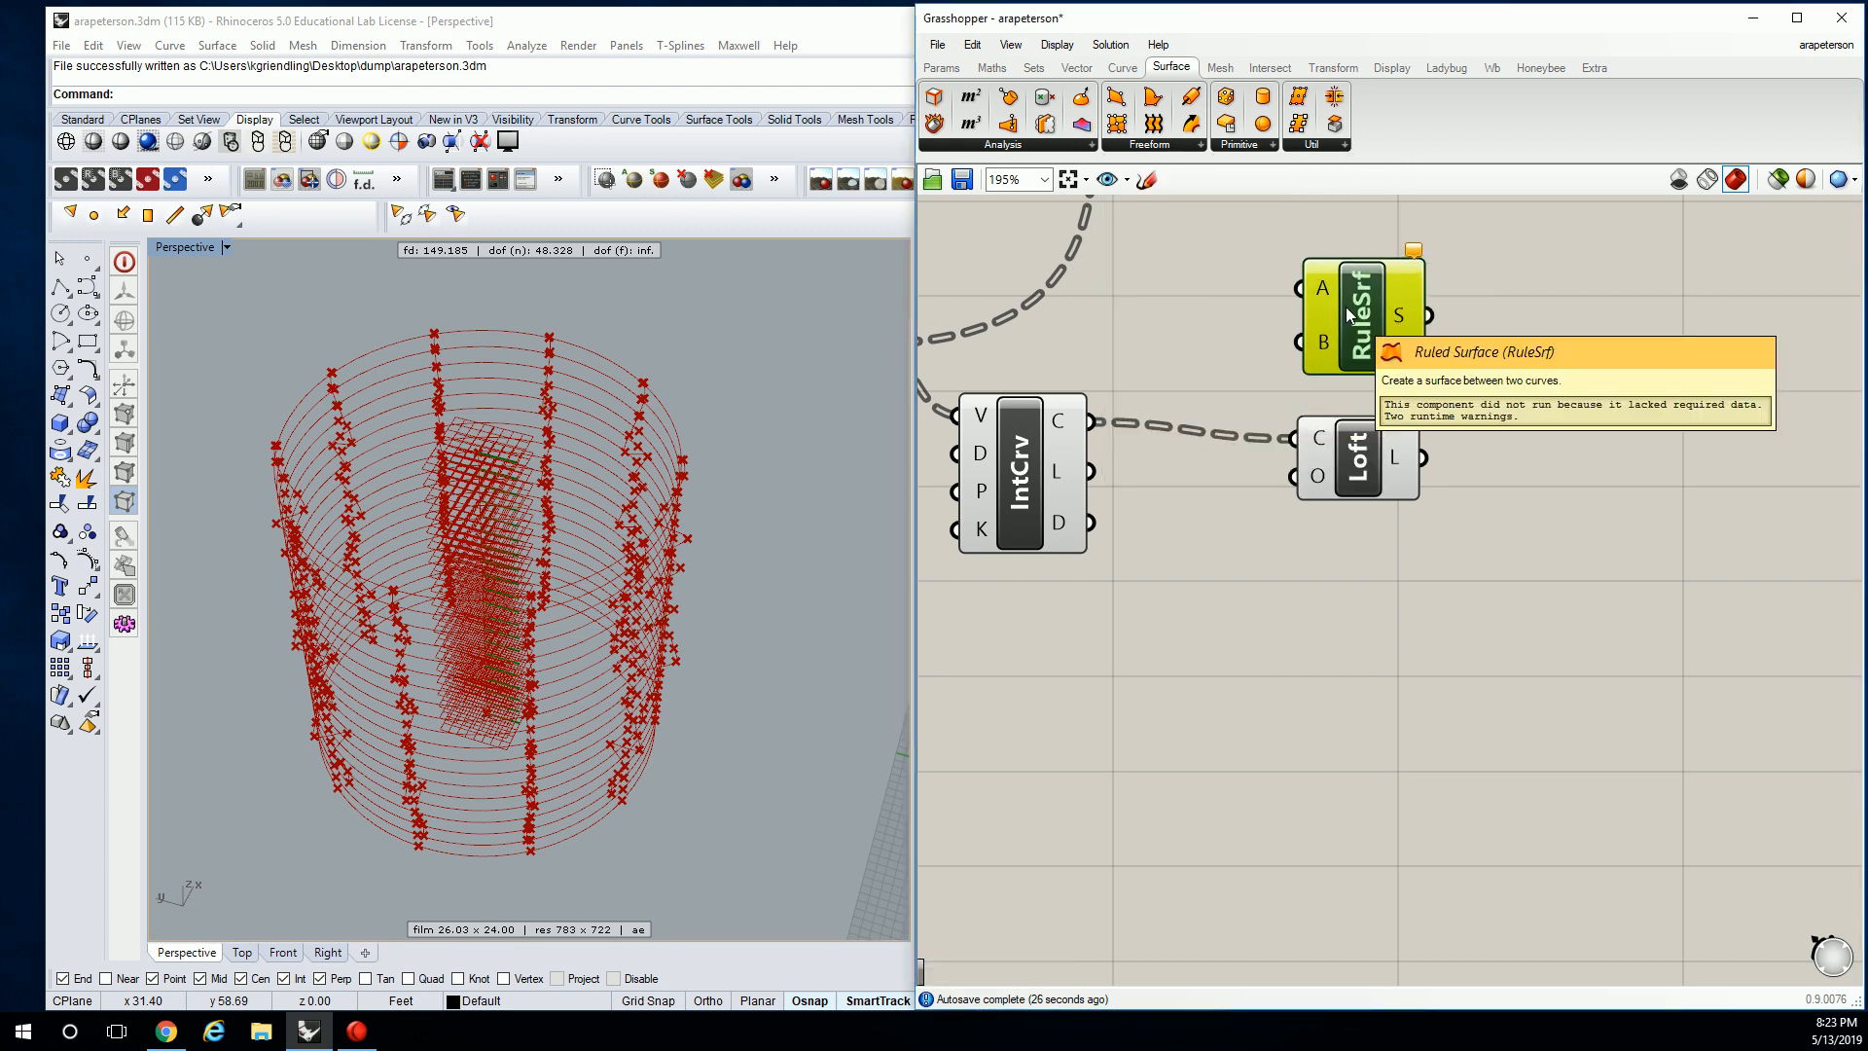
key("Delete")
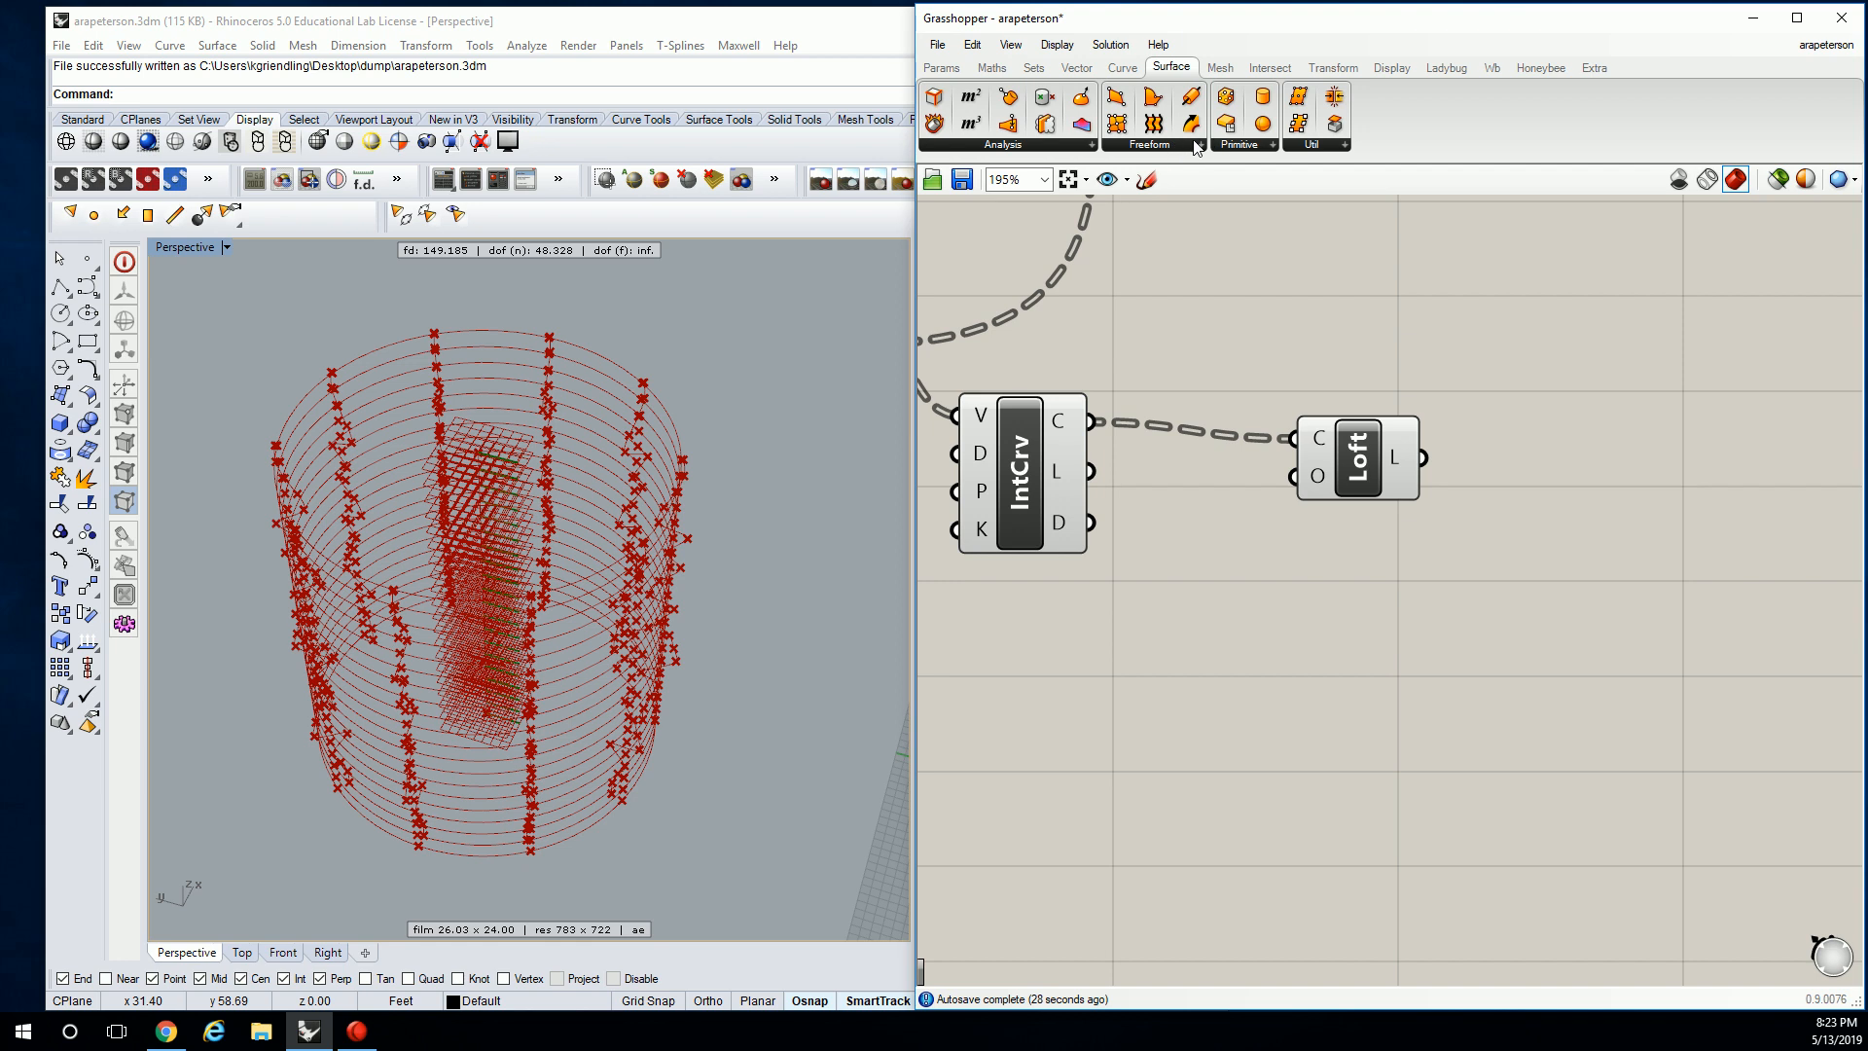
left_click(1199, 145)
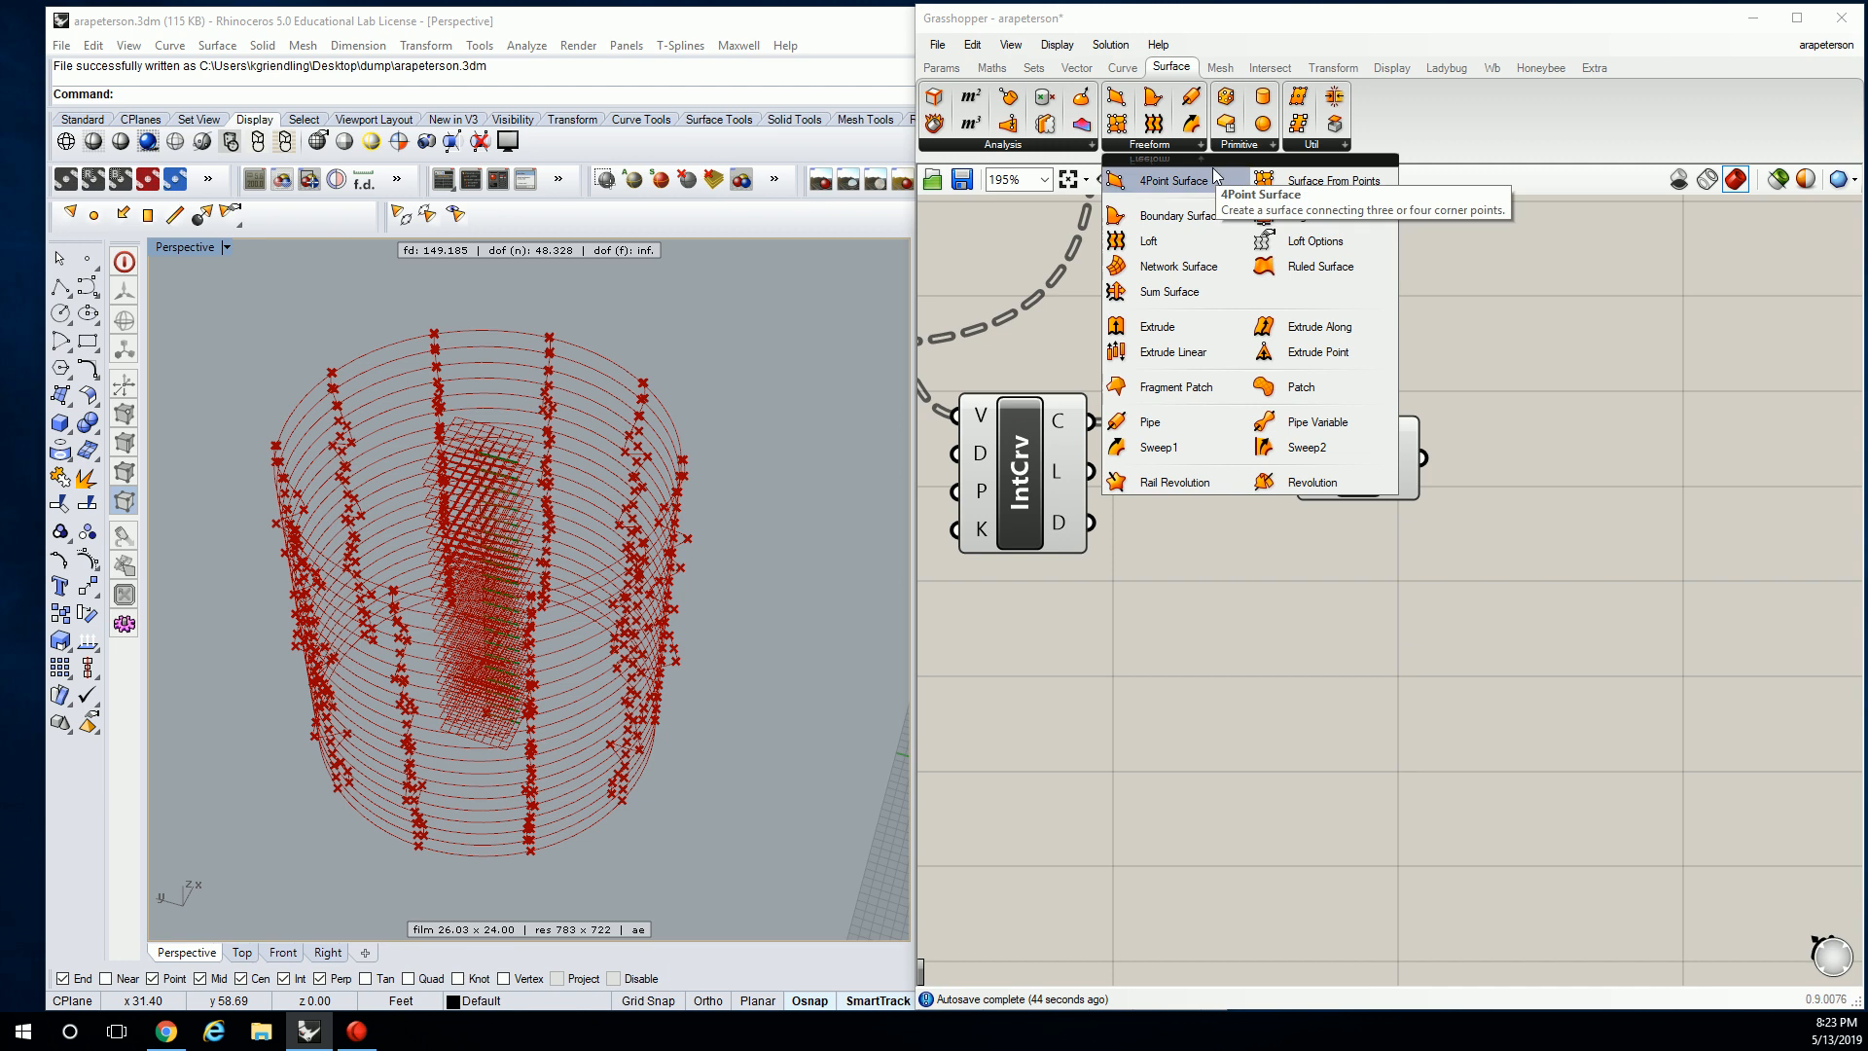
right_click_drag(1321, 438, 1467, 412)
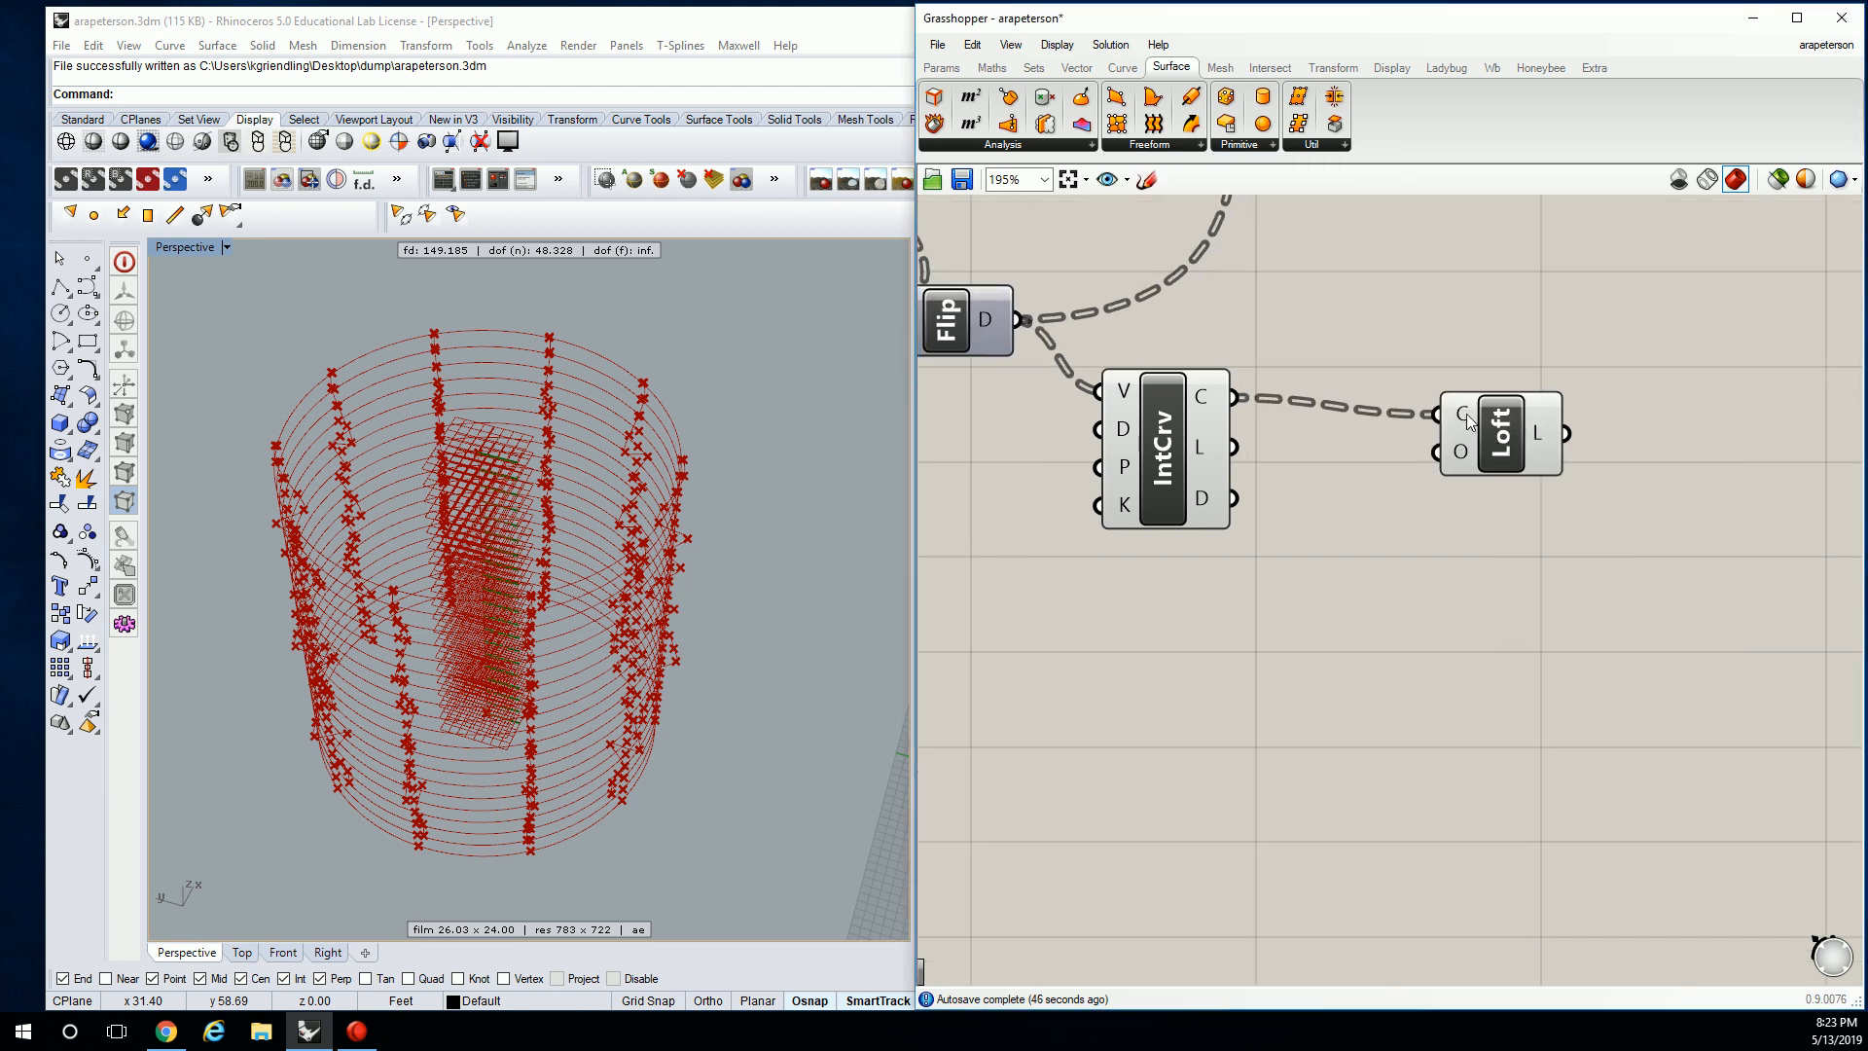
mouse_move(1540, 434)
right_click(1213, 396)
left_click(1264, 505)
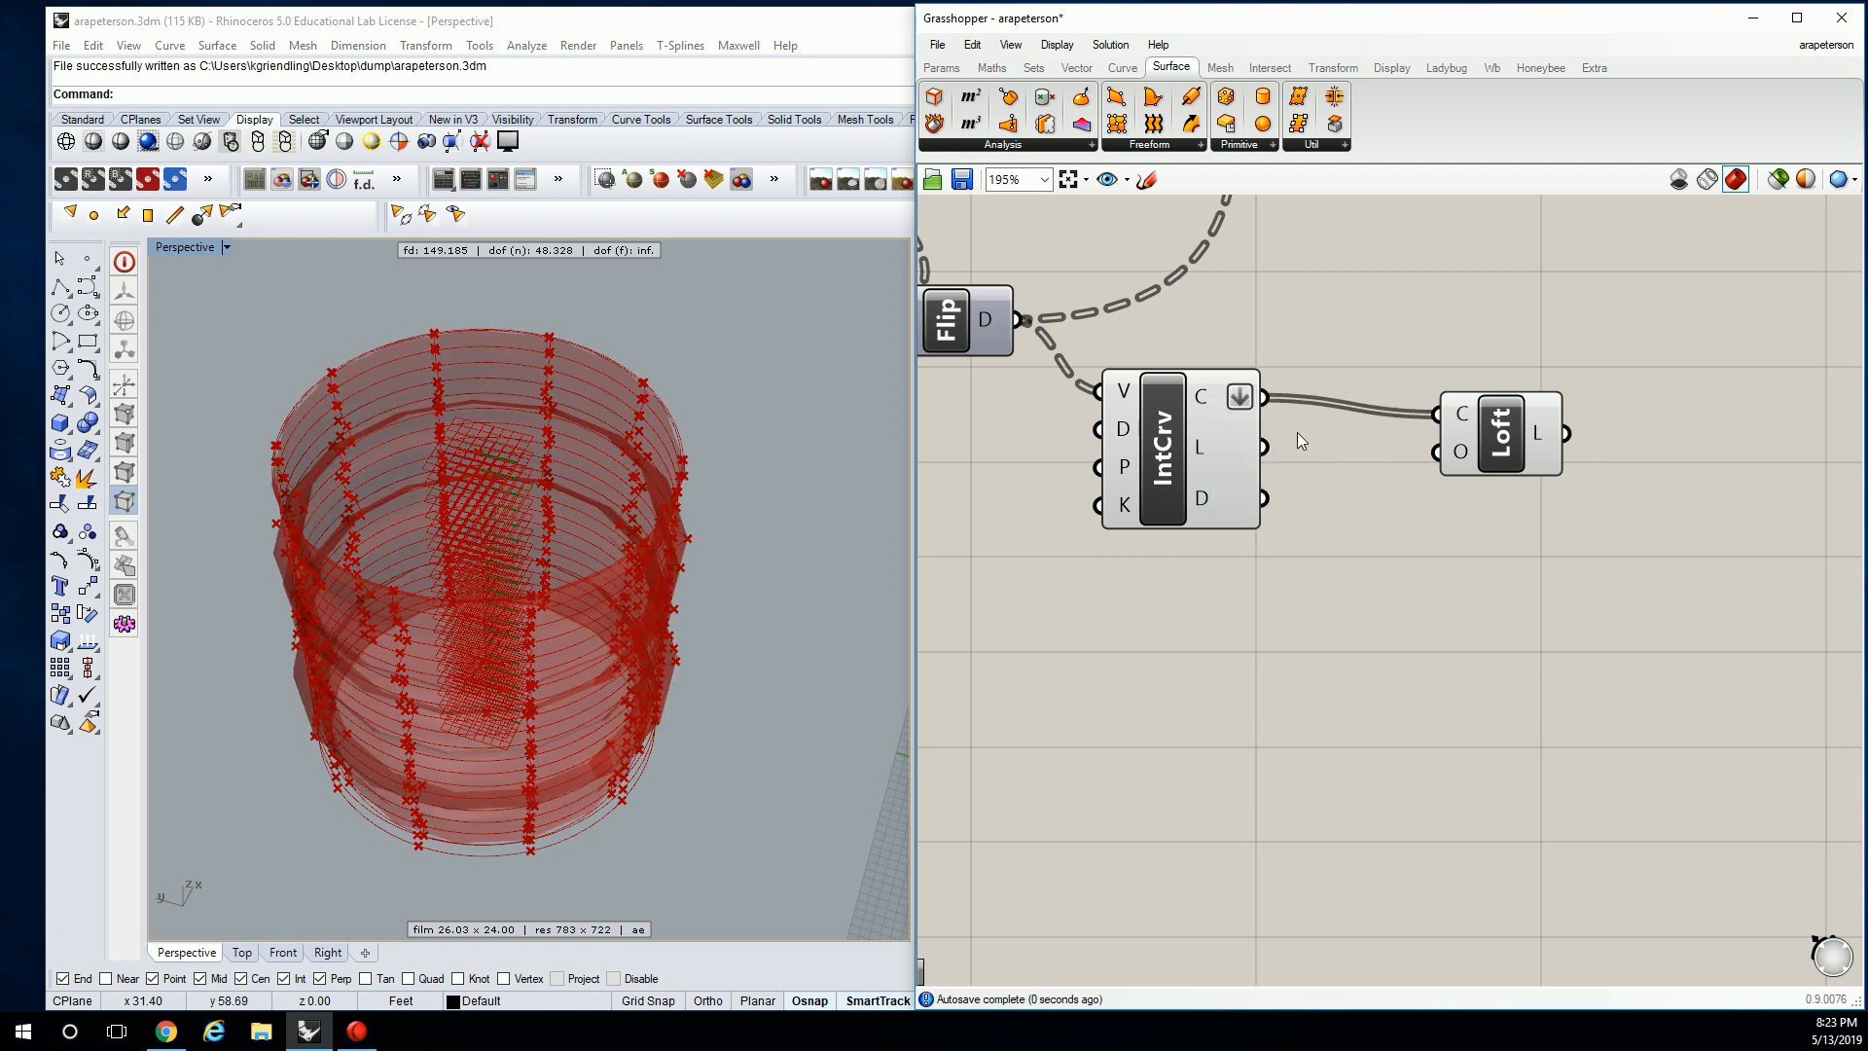
right_click_drag(633, 635, 852, 516)
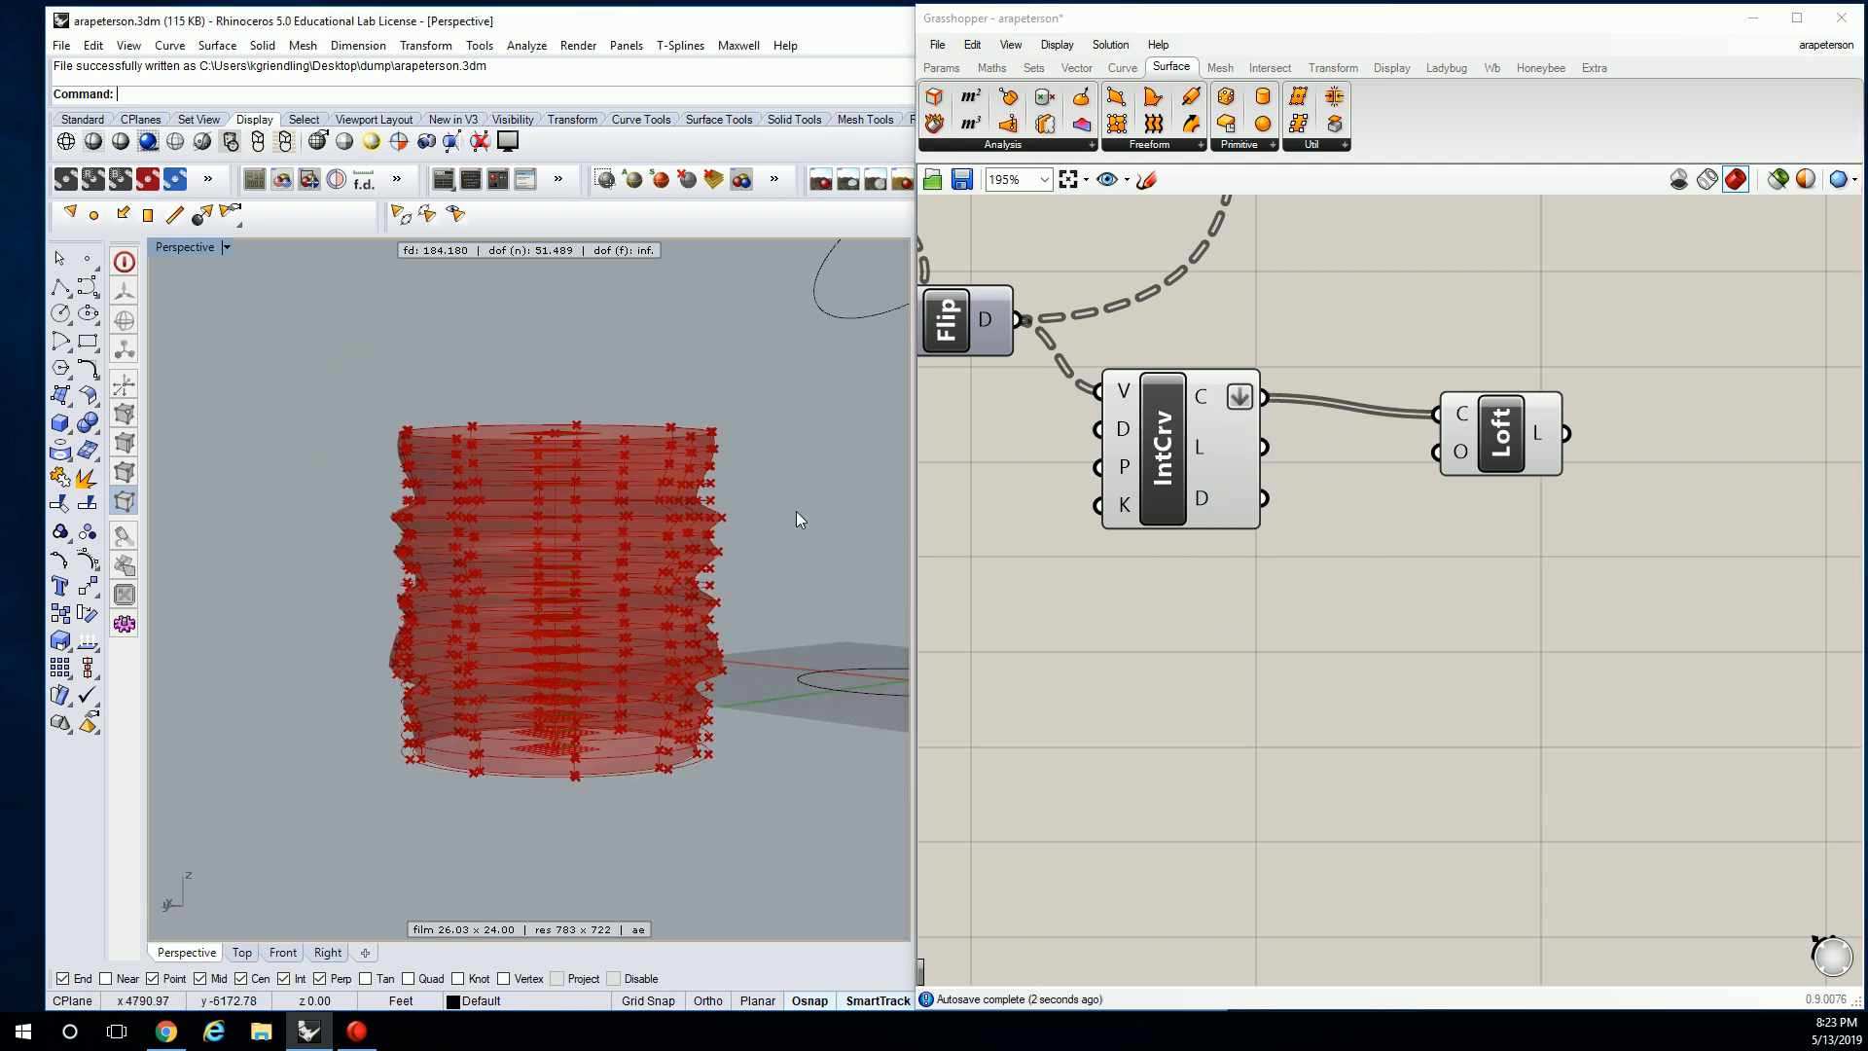
scroll(740, 572, "up", 2)
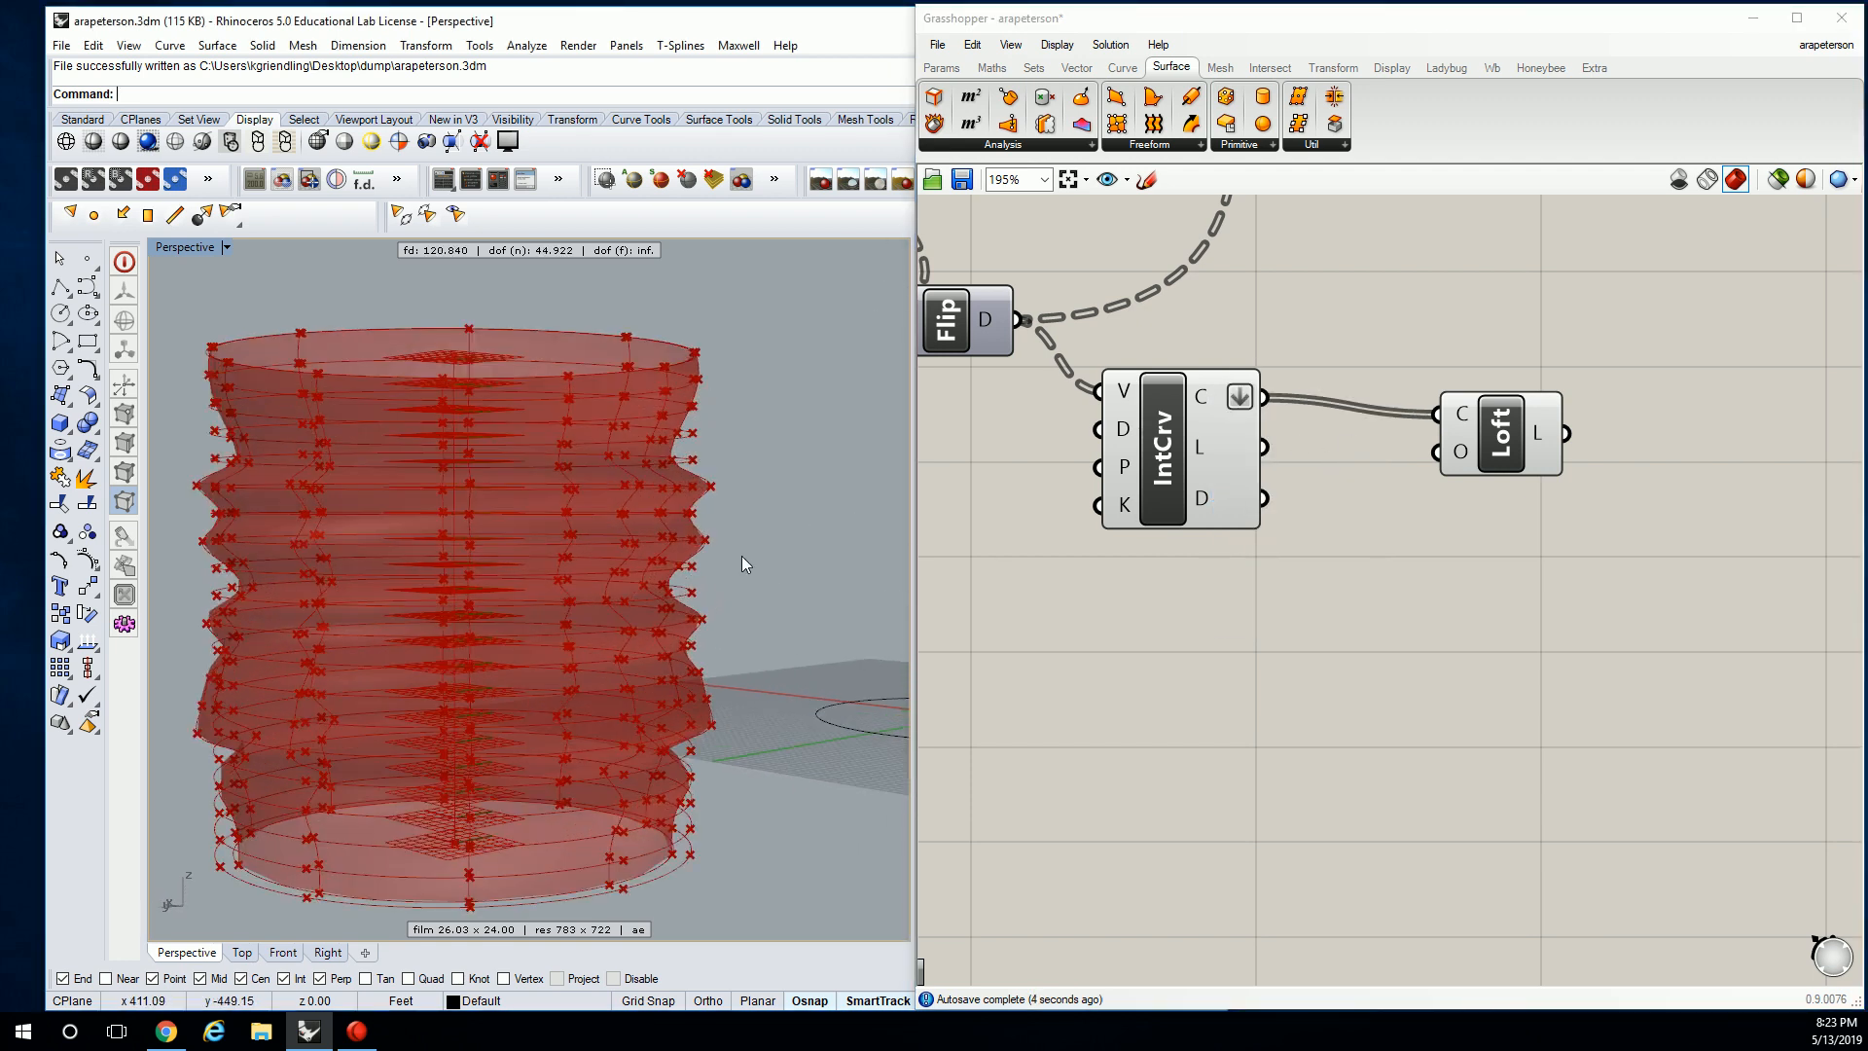
right_click_drag(741, 535, 594, 411)
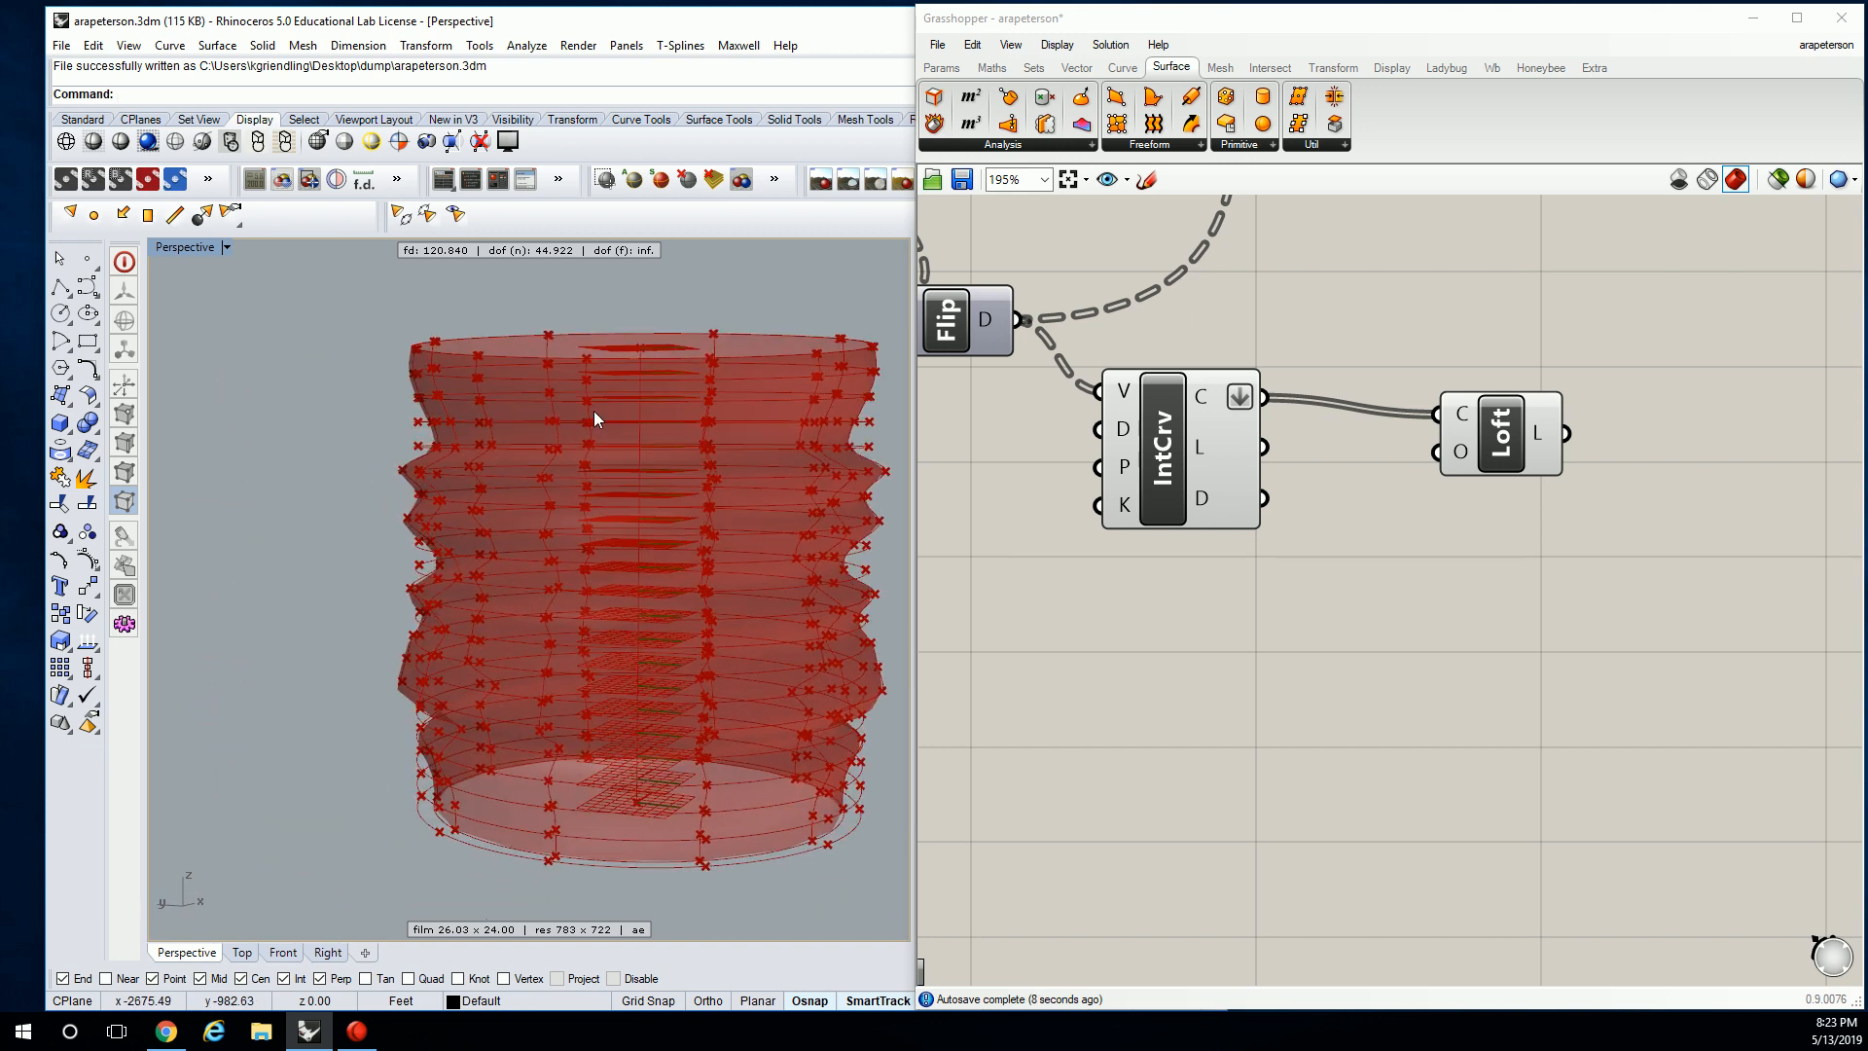
right_click_drag(1329, 323, 1432, 526)
scroll(1431, 526, "down", 2)
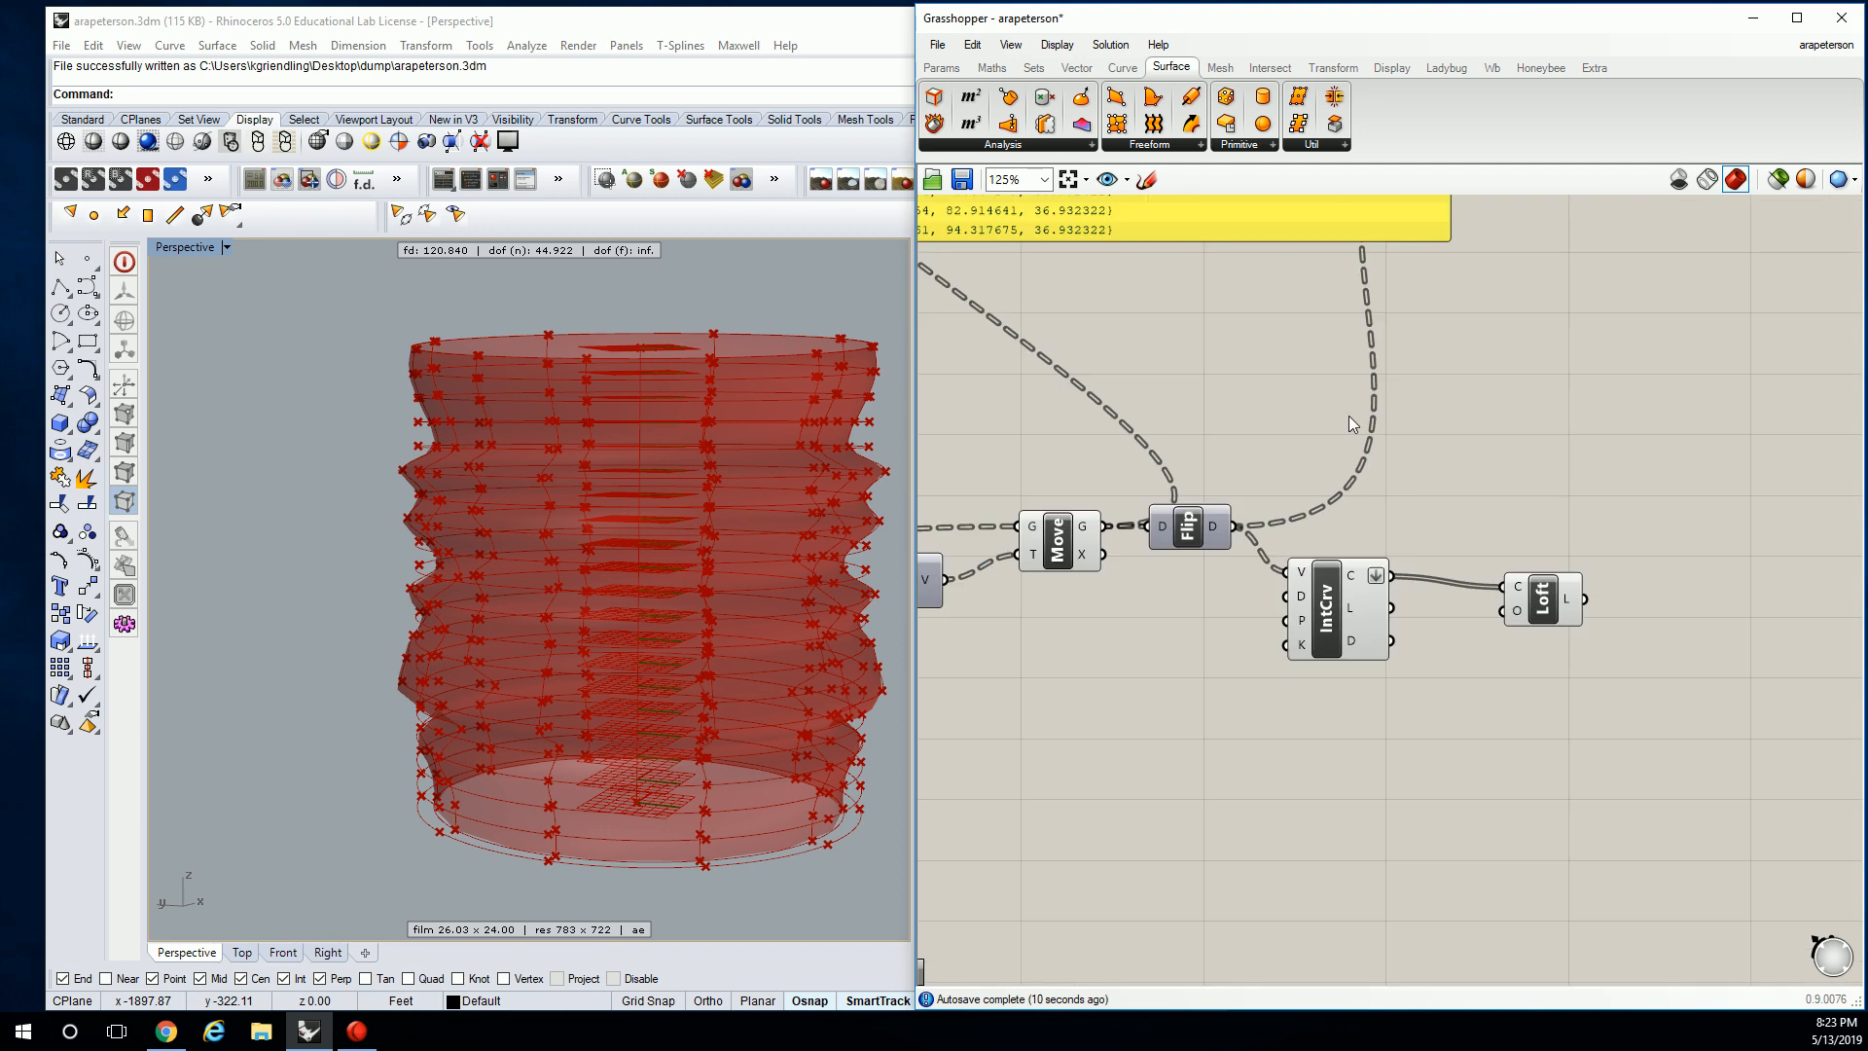
right_click_drag(1280, 479, 1440, 583)
scroll(1433, 565, "down", 1)
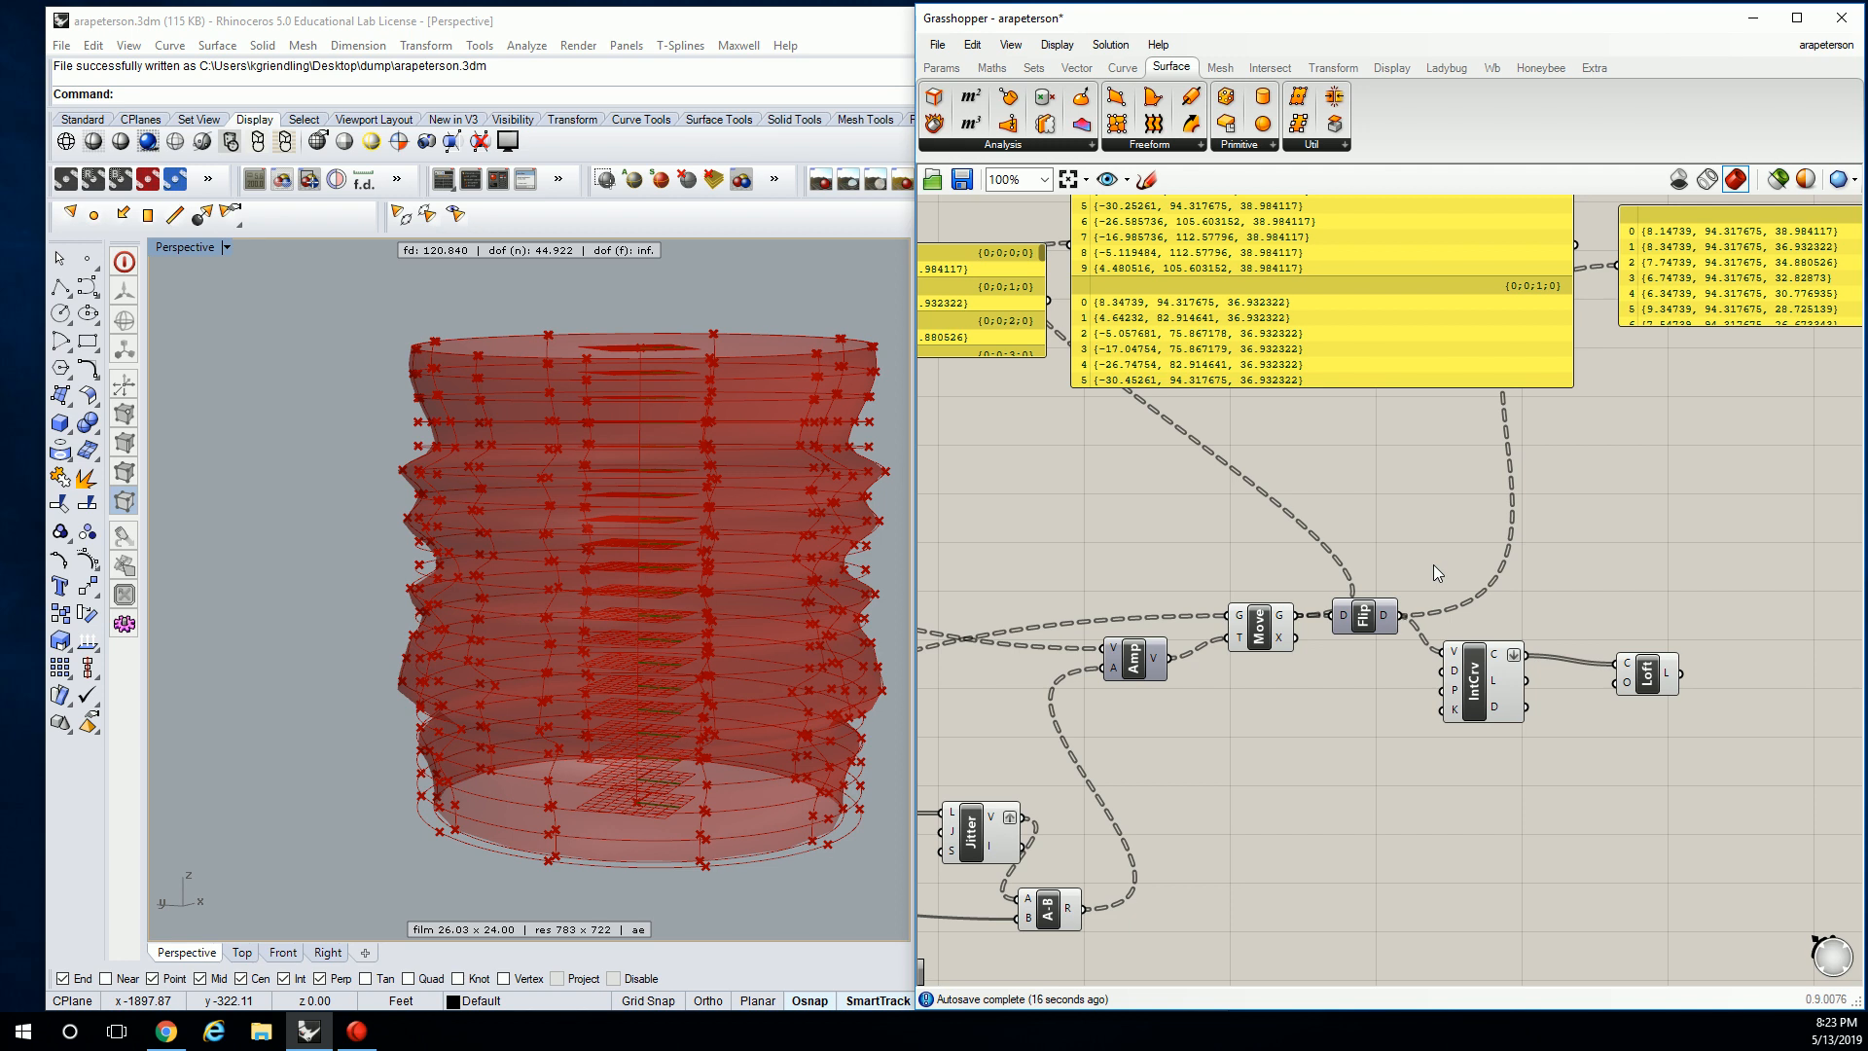
scroll(1360, 545, "down", 1)
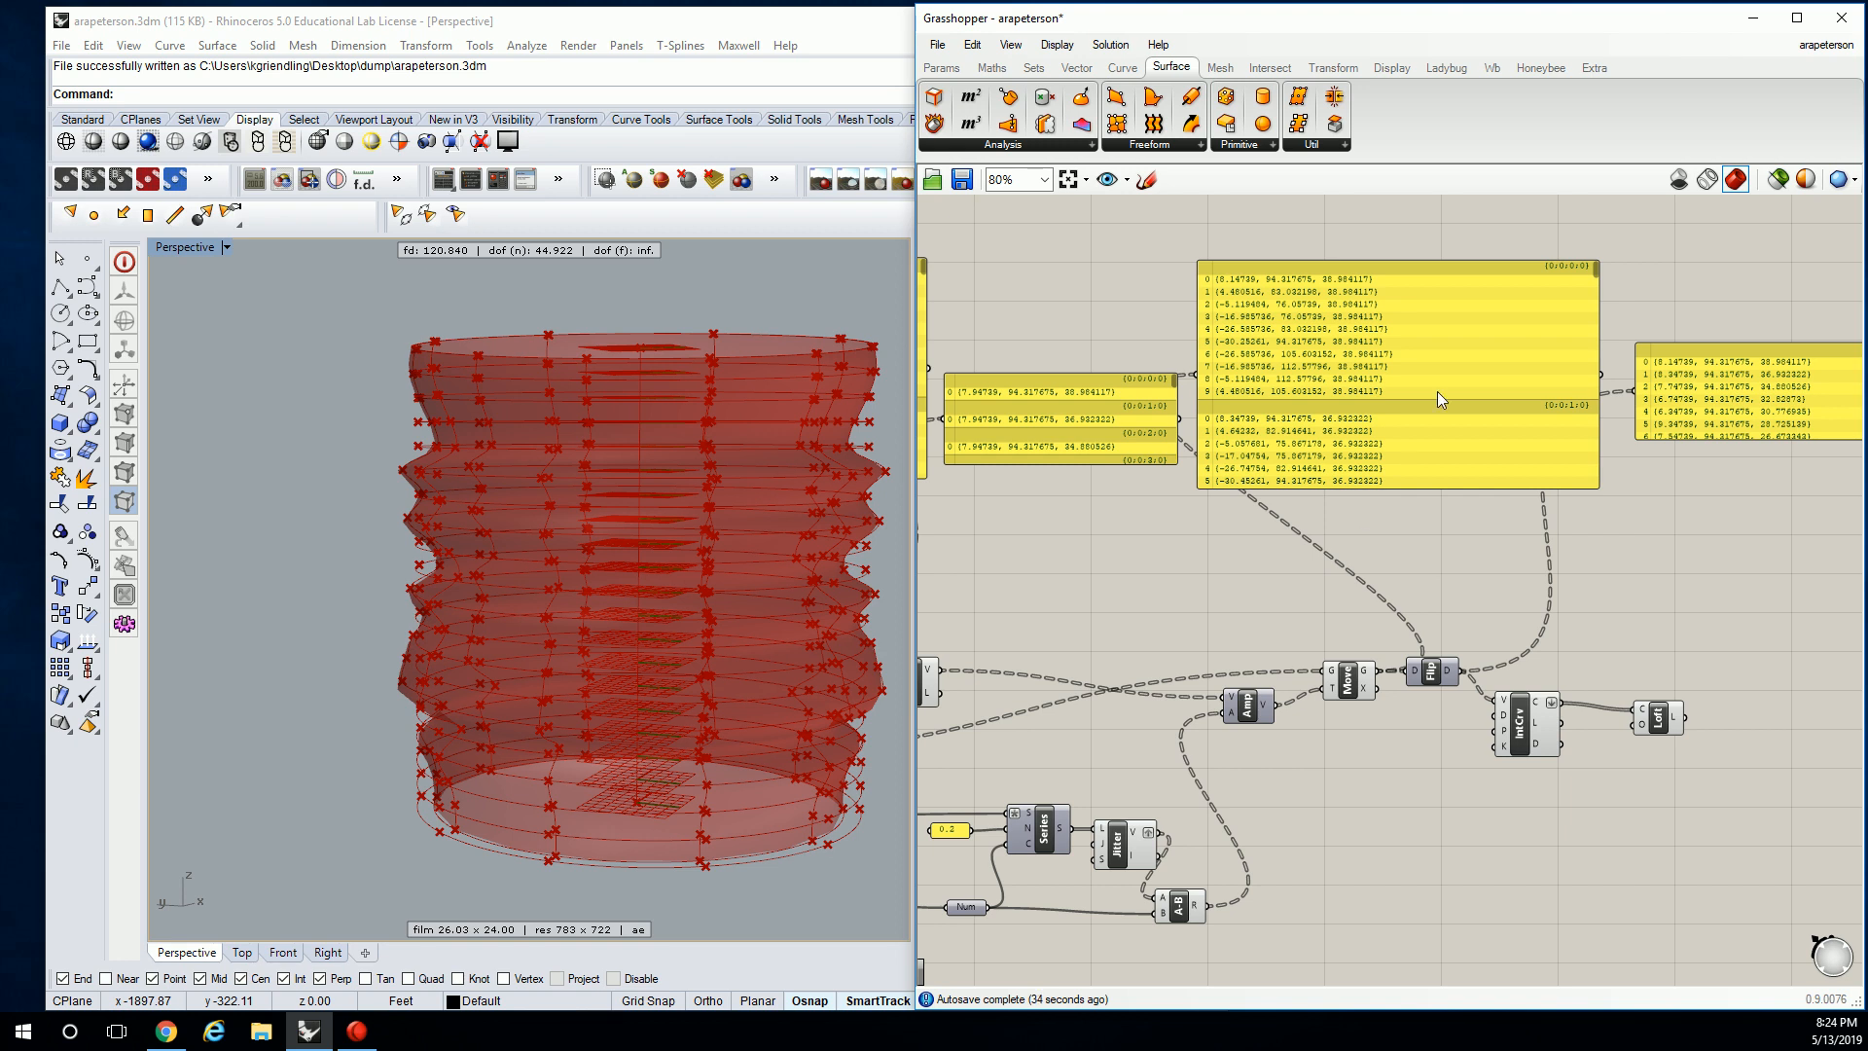
scroll(1366, 486, "up", 2)
Place a Panel beside A-B showing its R results and enlarge it.
left_click(1299, 637)
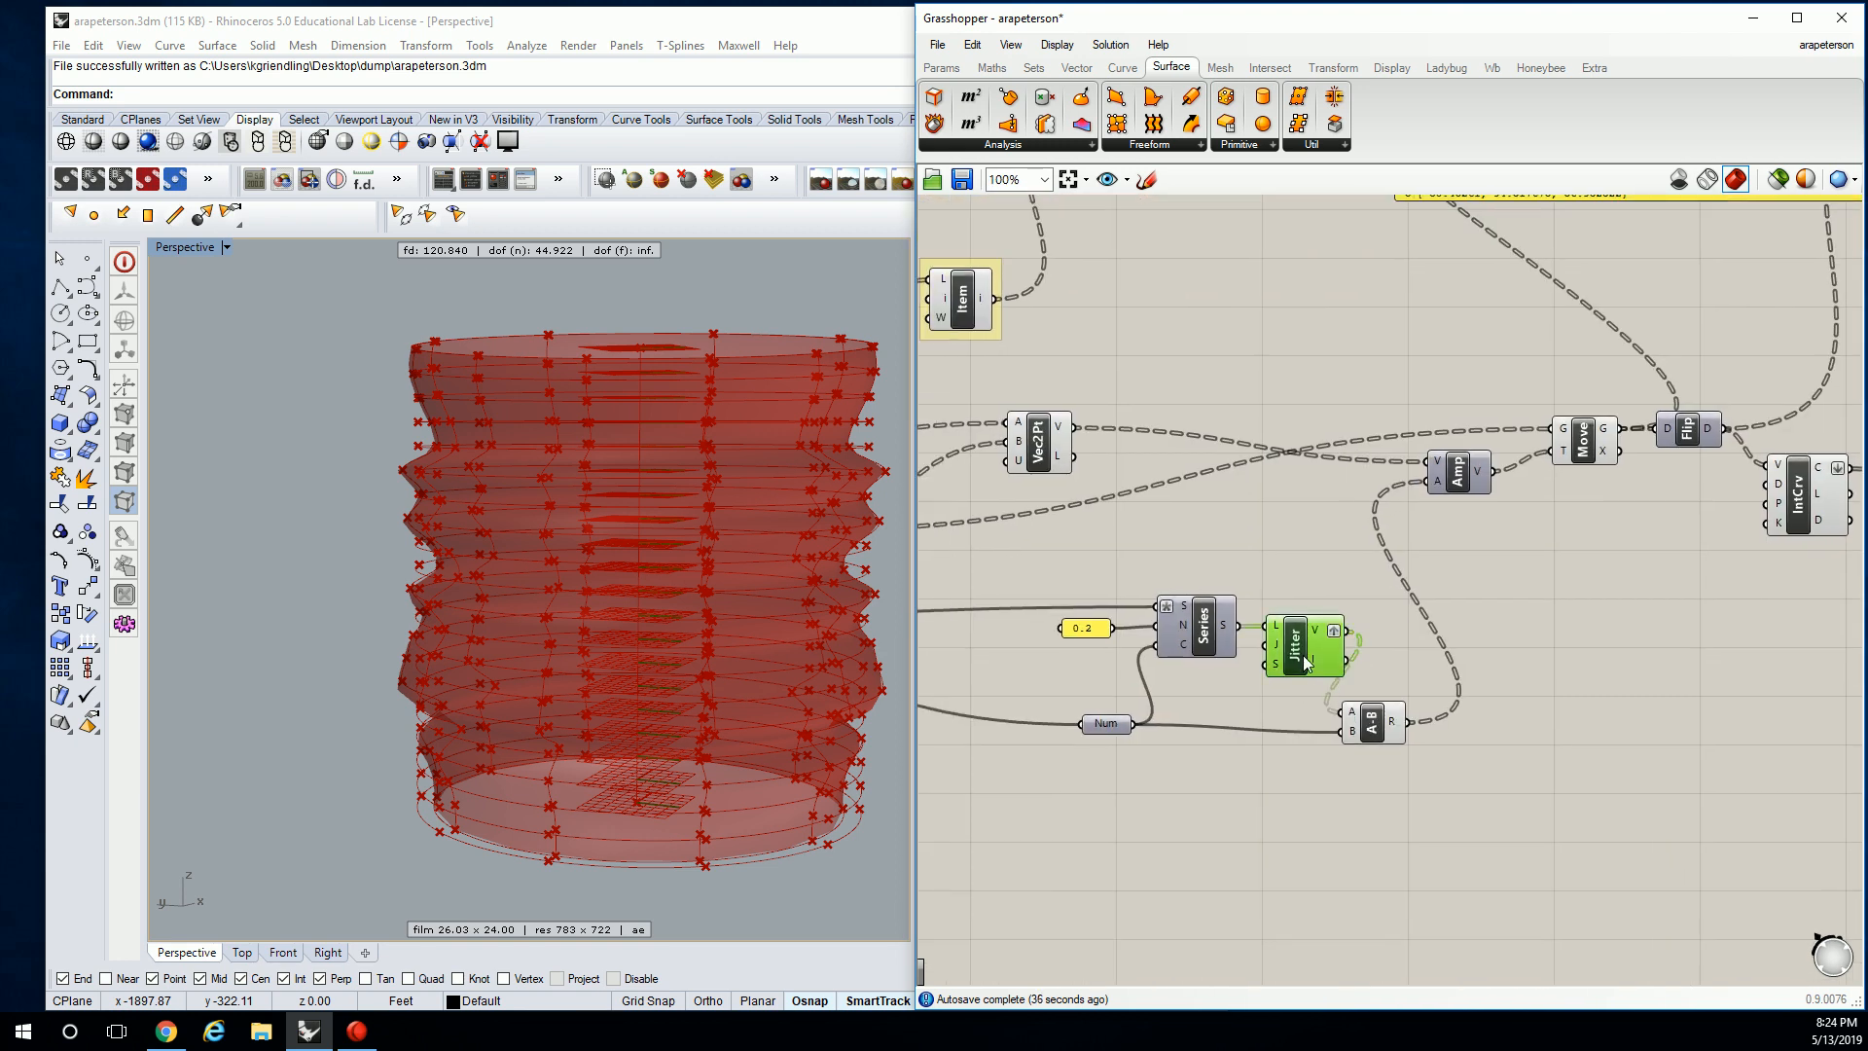
left_click_drag(1372, 721, 1400, 727)
right_click_drag(1483, 560, 1226, 391)
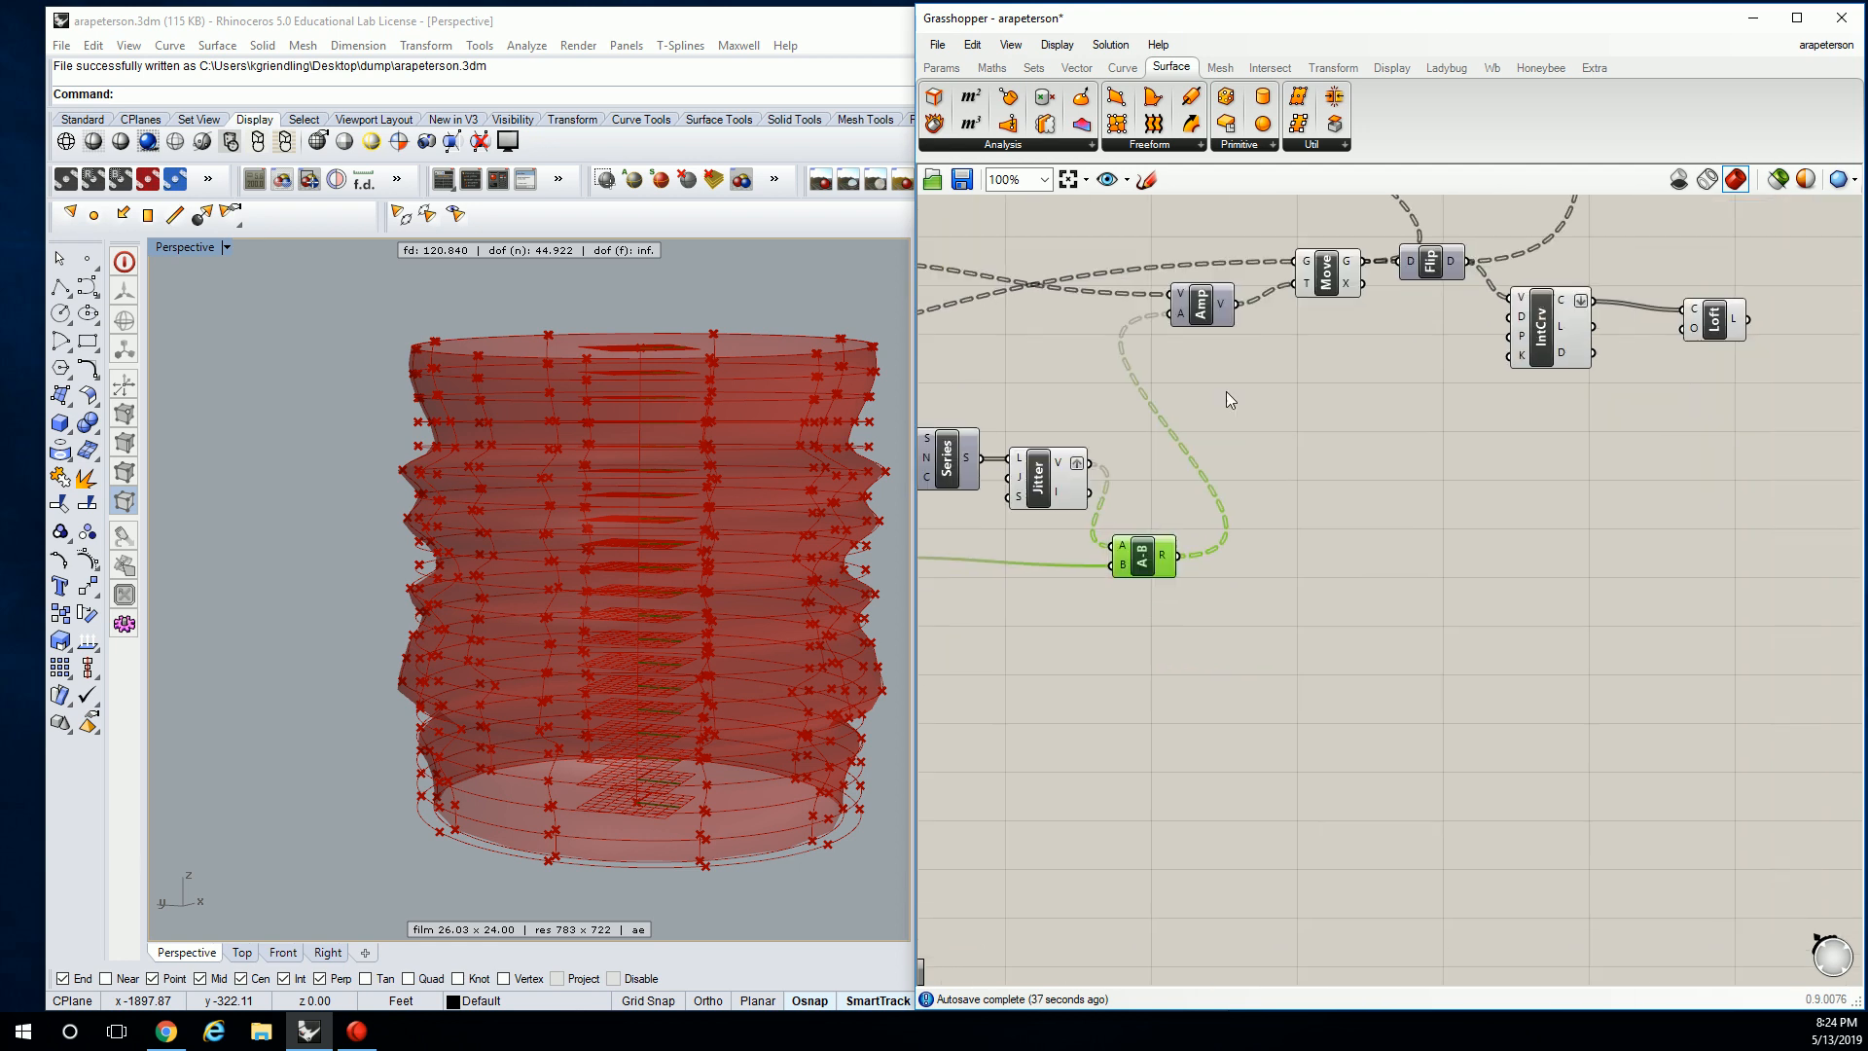
left_click(941, 67)
left_click_drag(1186, 122, 1246, 571)
right_click_drag(1366, 610, 1310, 601)
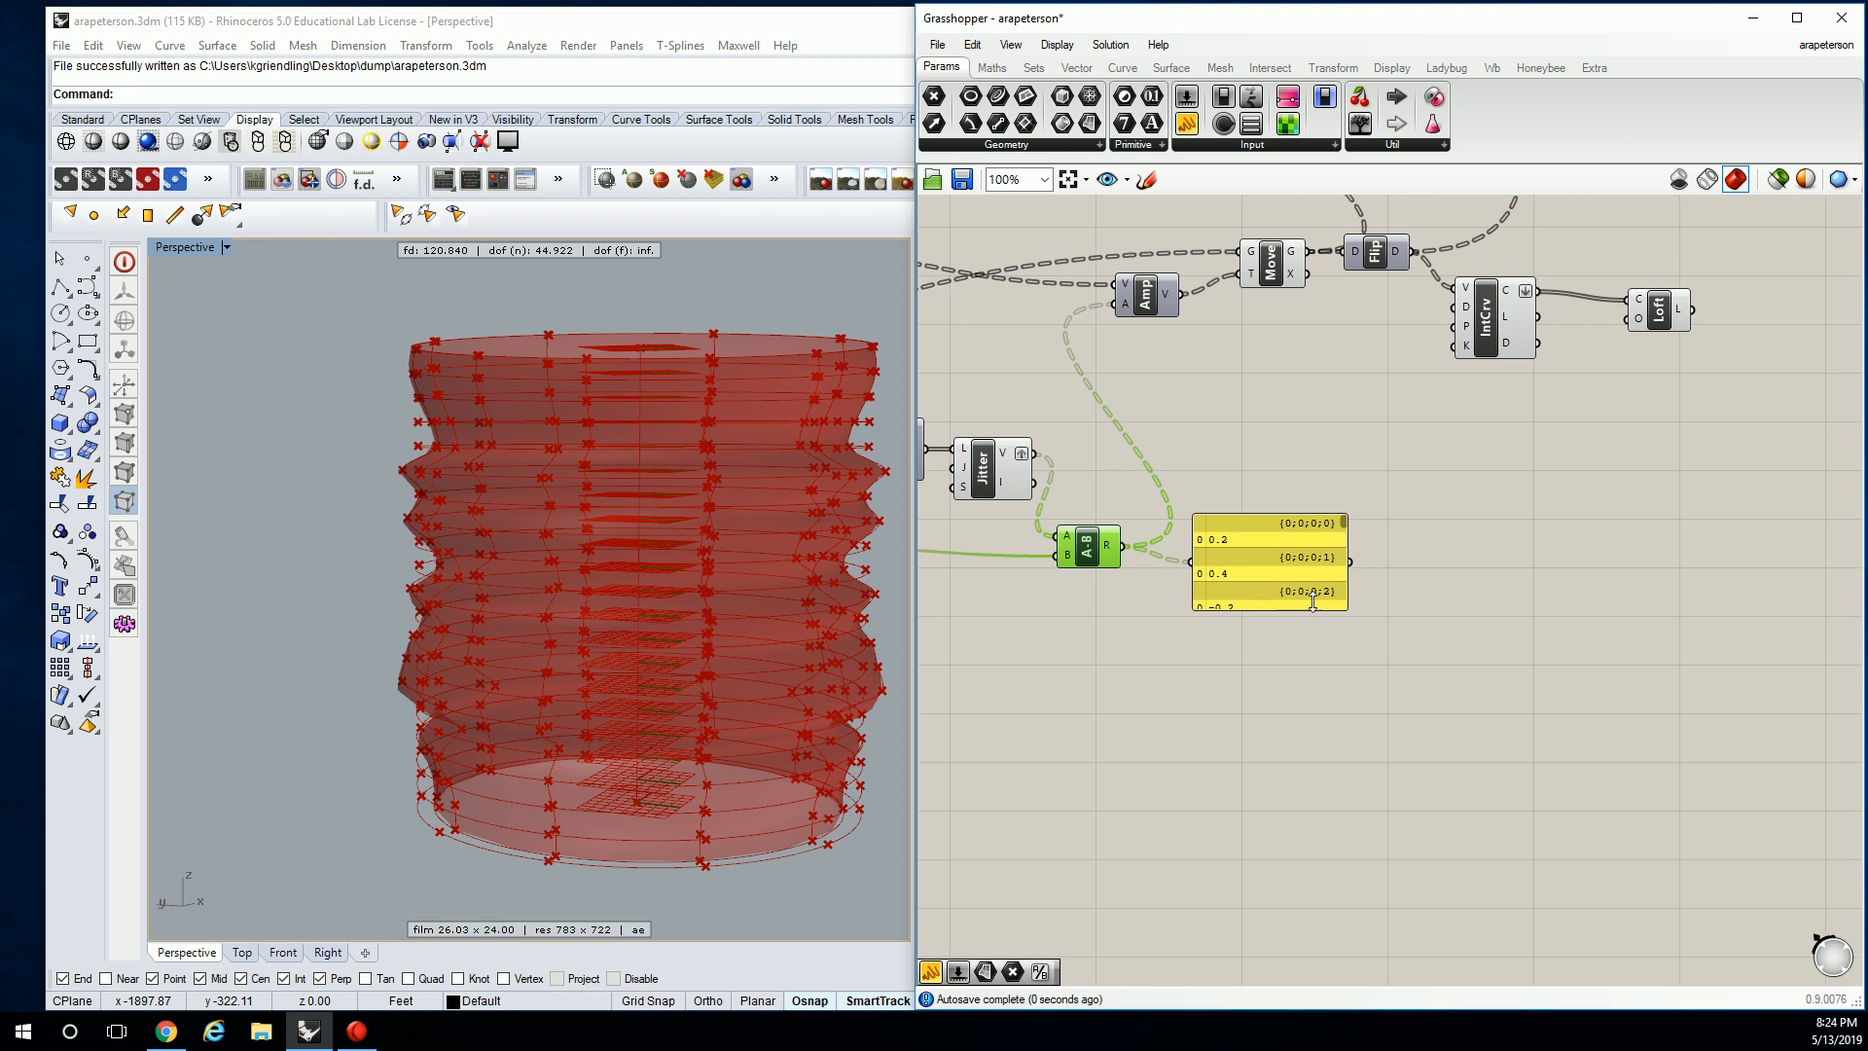
left_click_drag(1346, 607, 1414, 823)
right_click_drag(1290, 683, 1534, 644)
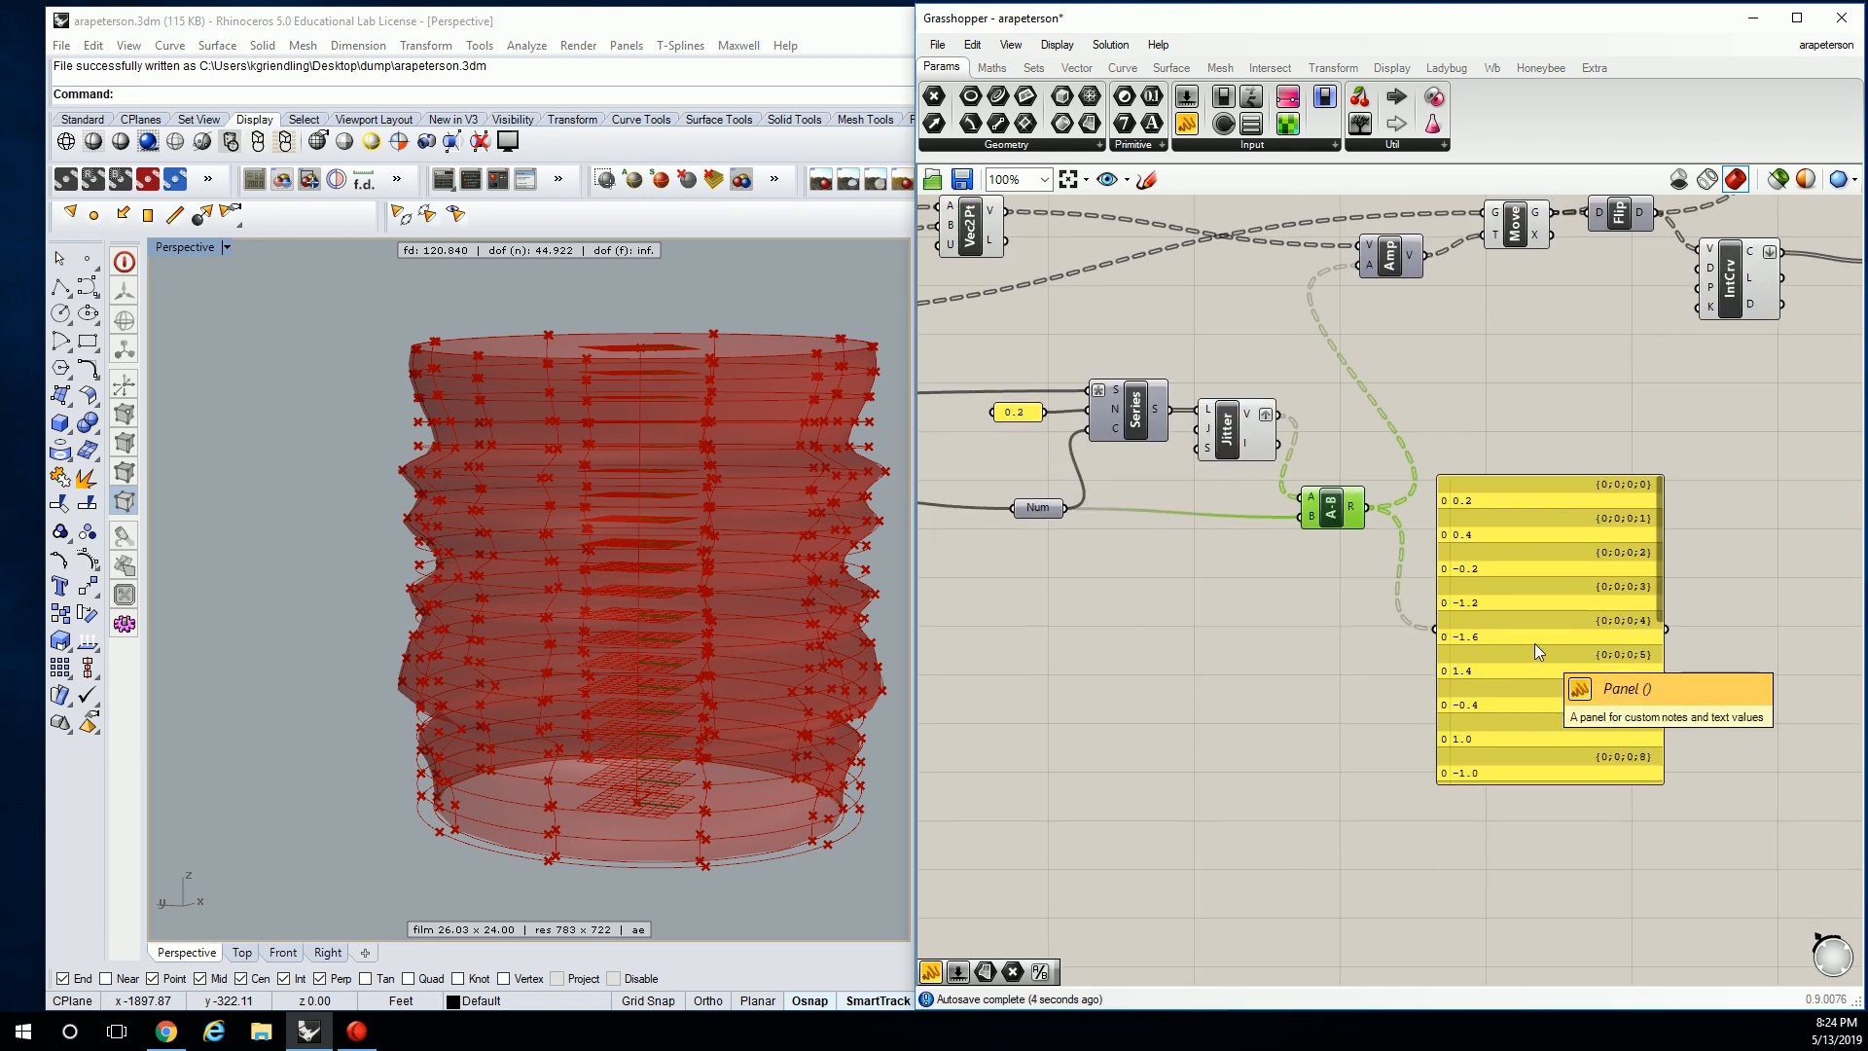
Rewire Amp's V vectors into the panel and move it up and right.
left_click_drag(1426, 255, 1436, 628)
right_click_drag(1548, 645, 1446, 634)
left_click_drag(1446, 635, 1543, 568)
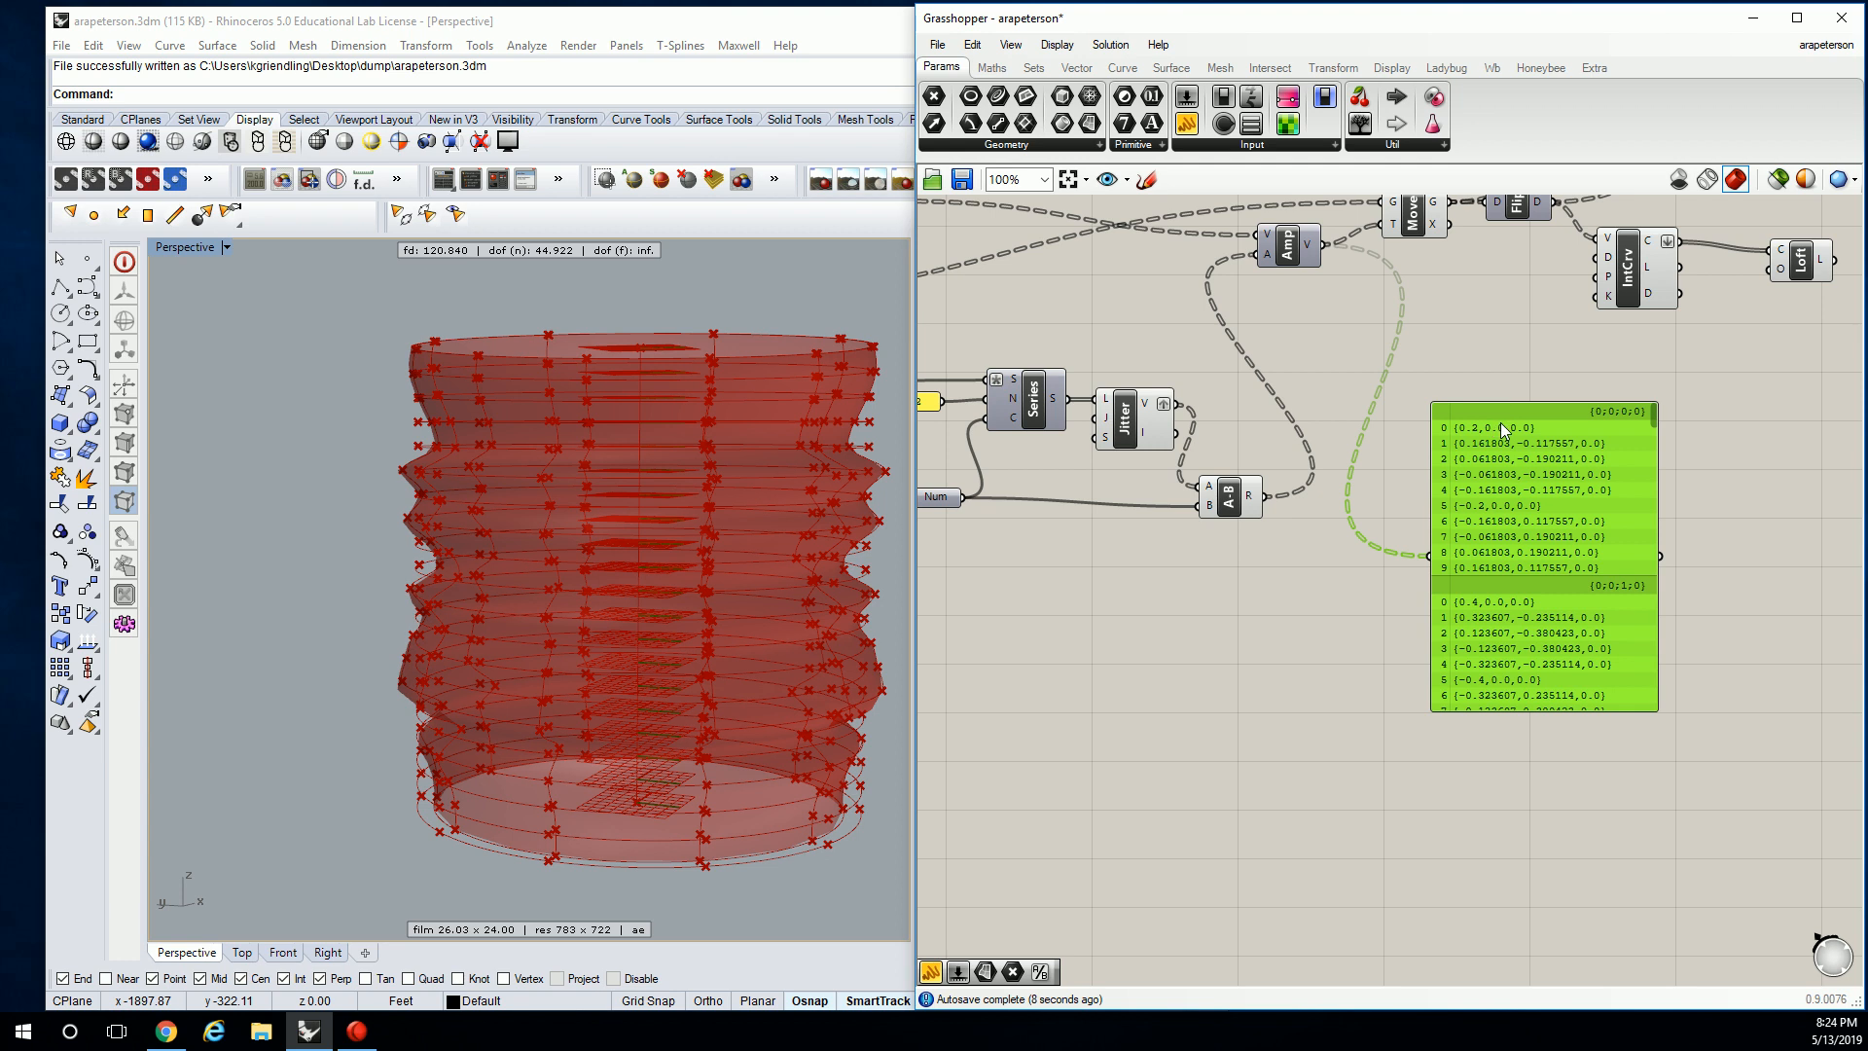
left_click(1350, 389)
right_click_drag(1440, 351, 1393, 416)
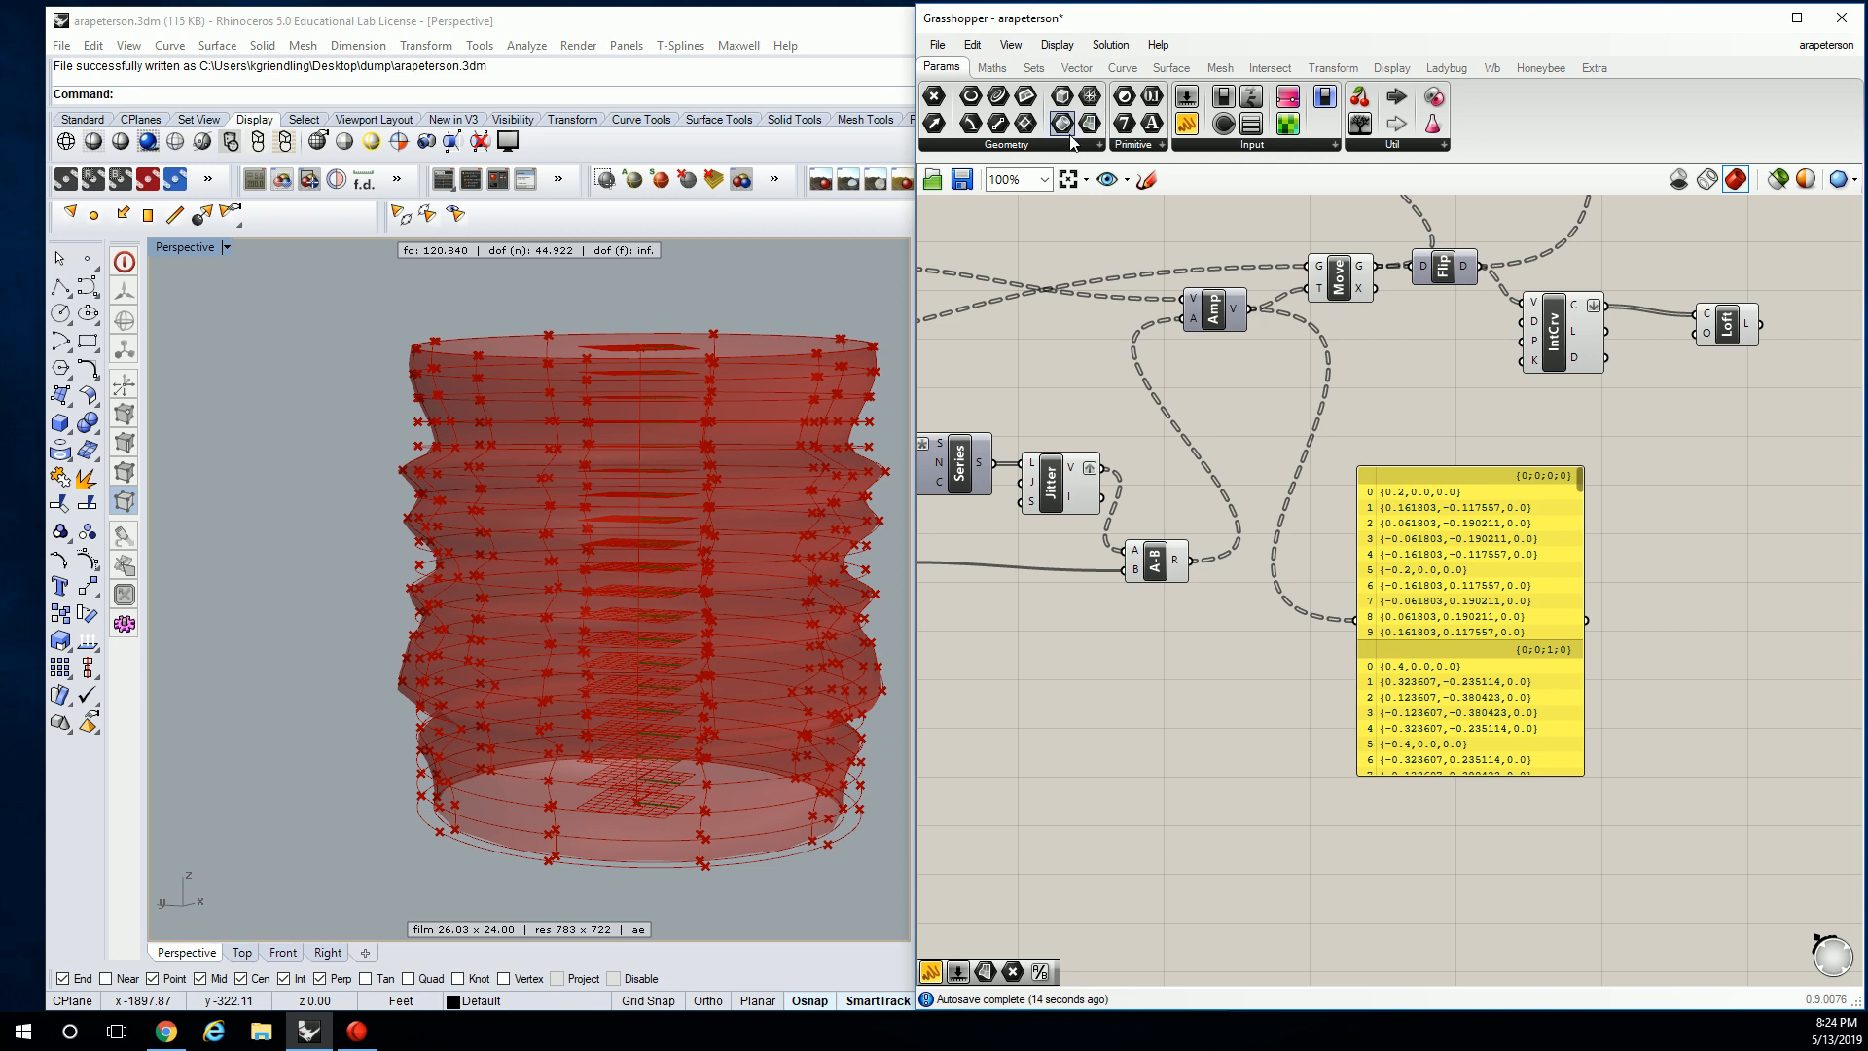
Pan across the 0.2, Num, Loft and A-B components and select the vector panel.
mouse_move(999, 73)
right_click_drag(1056, 443, 1298, 469)
mouse_move(1223, 494)
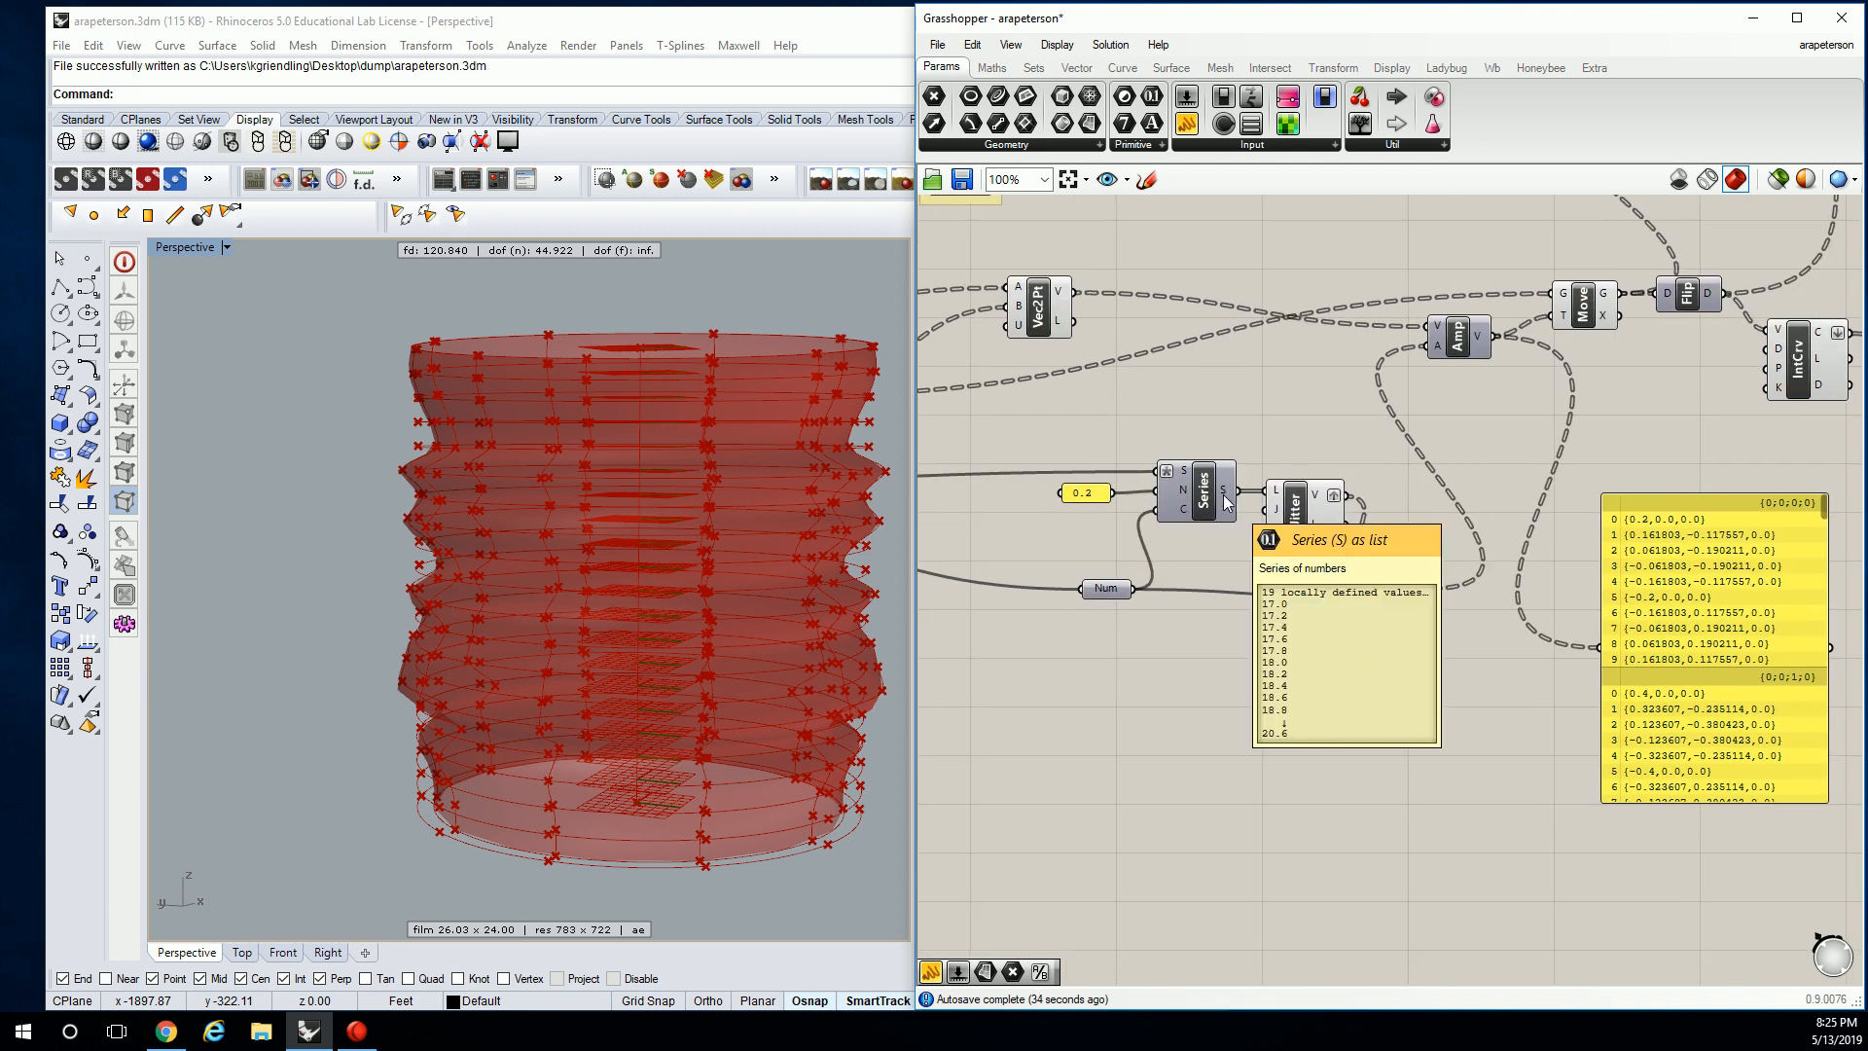
right_click_drag(1312, 492, 1063, 625)
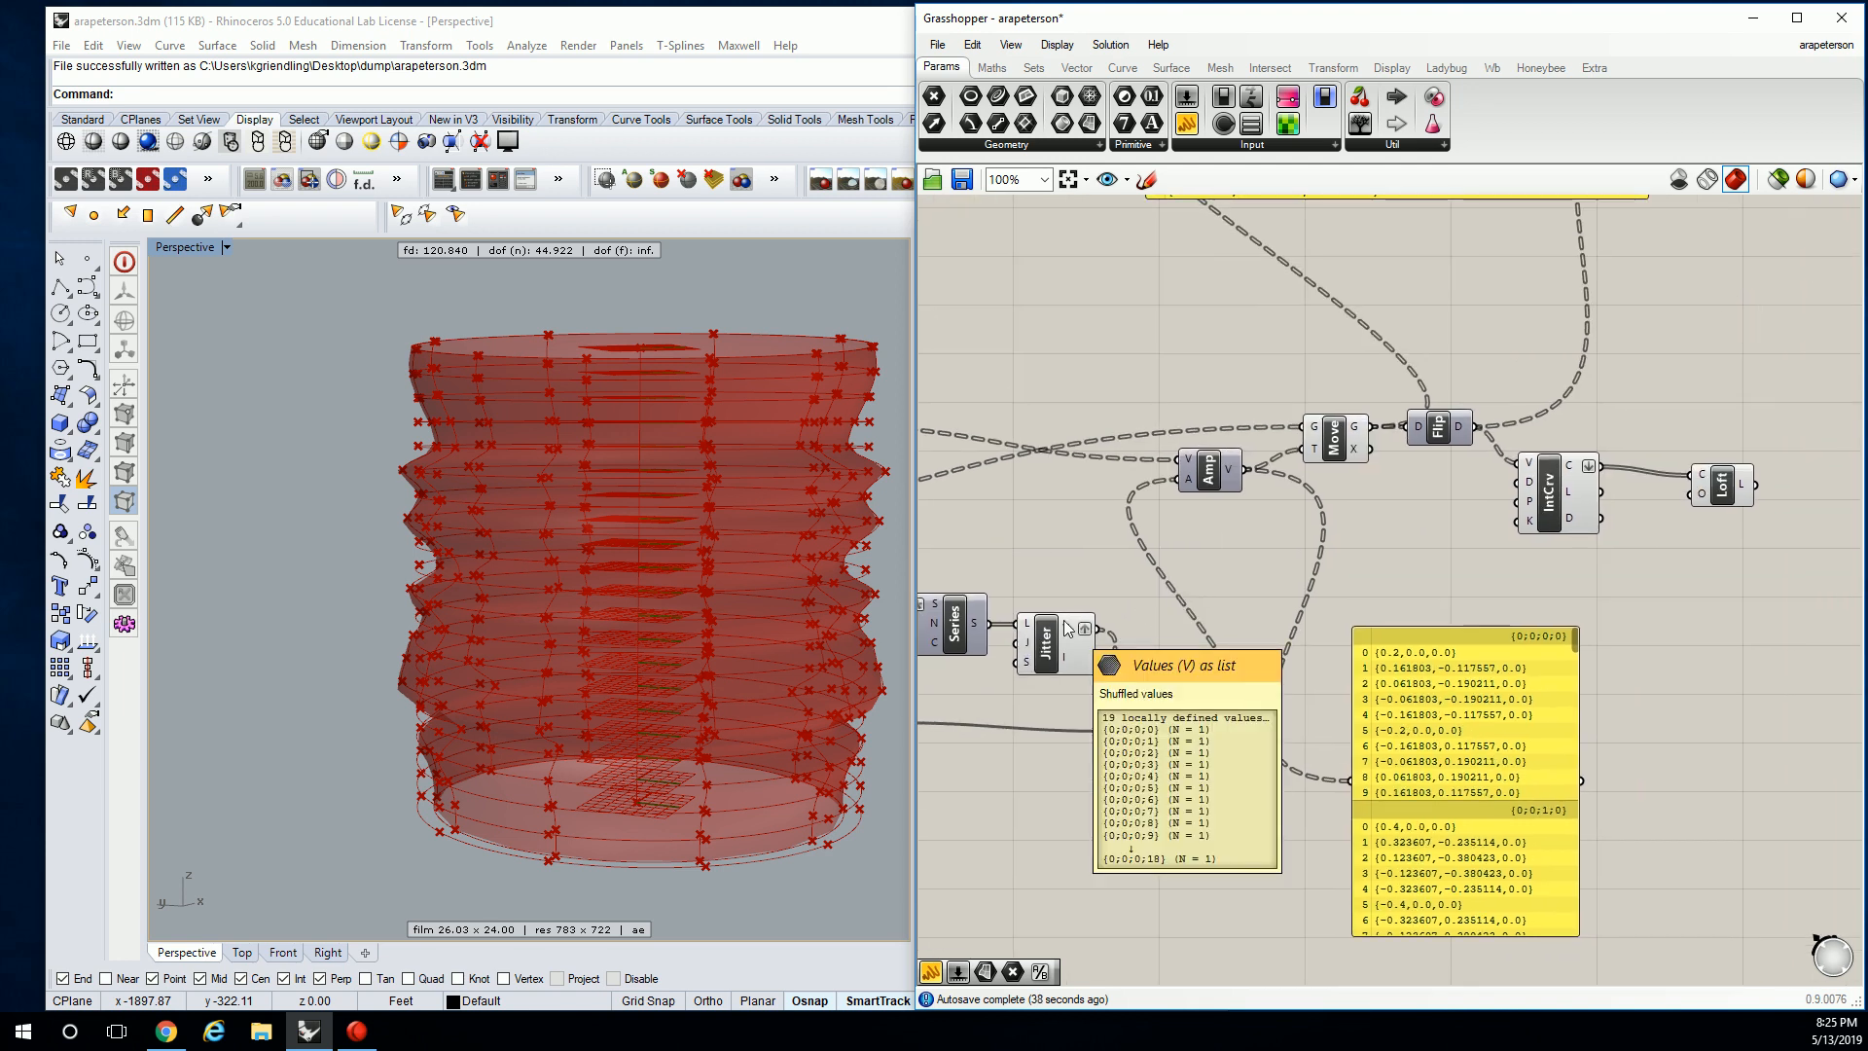
mouse_move(1172, 727)
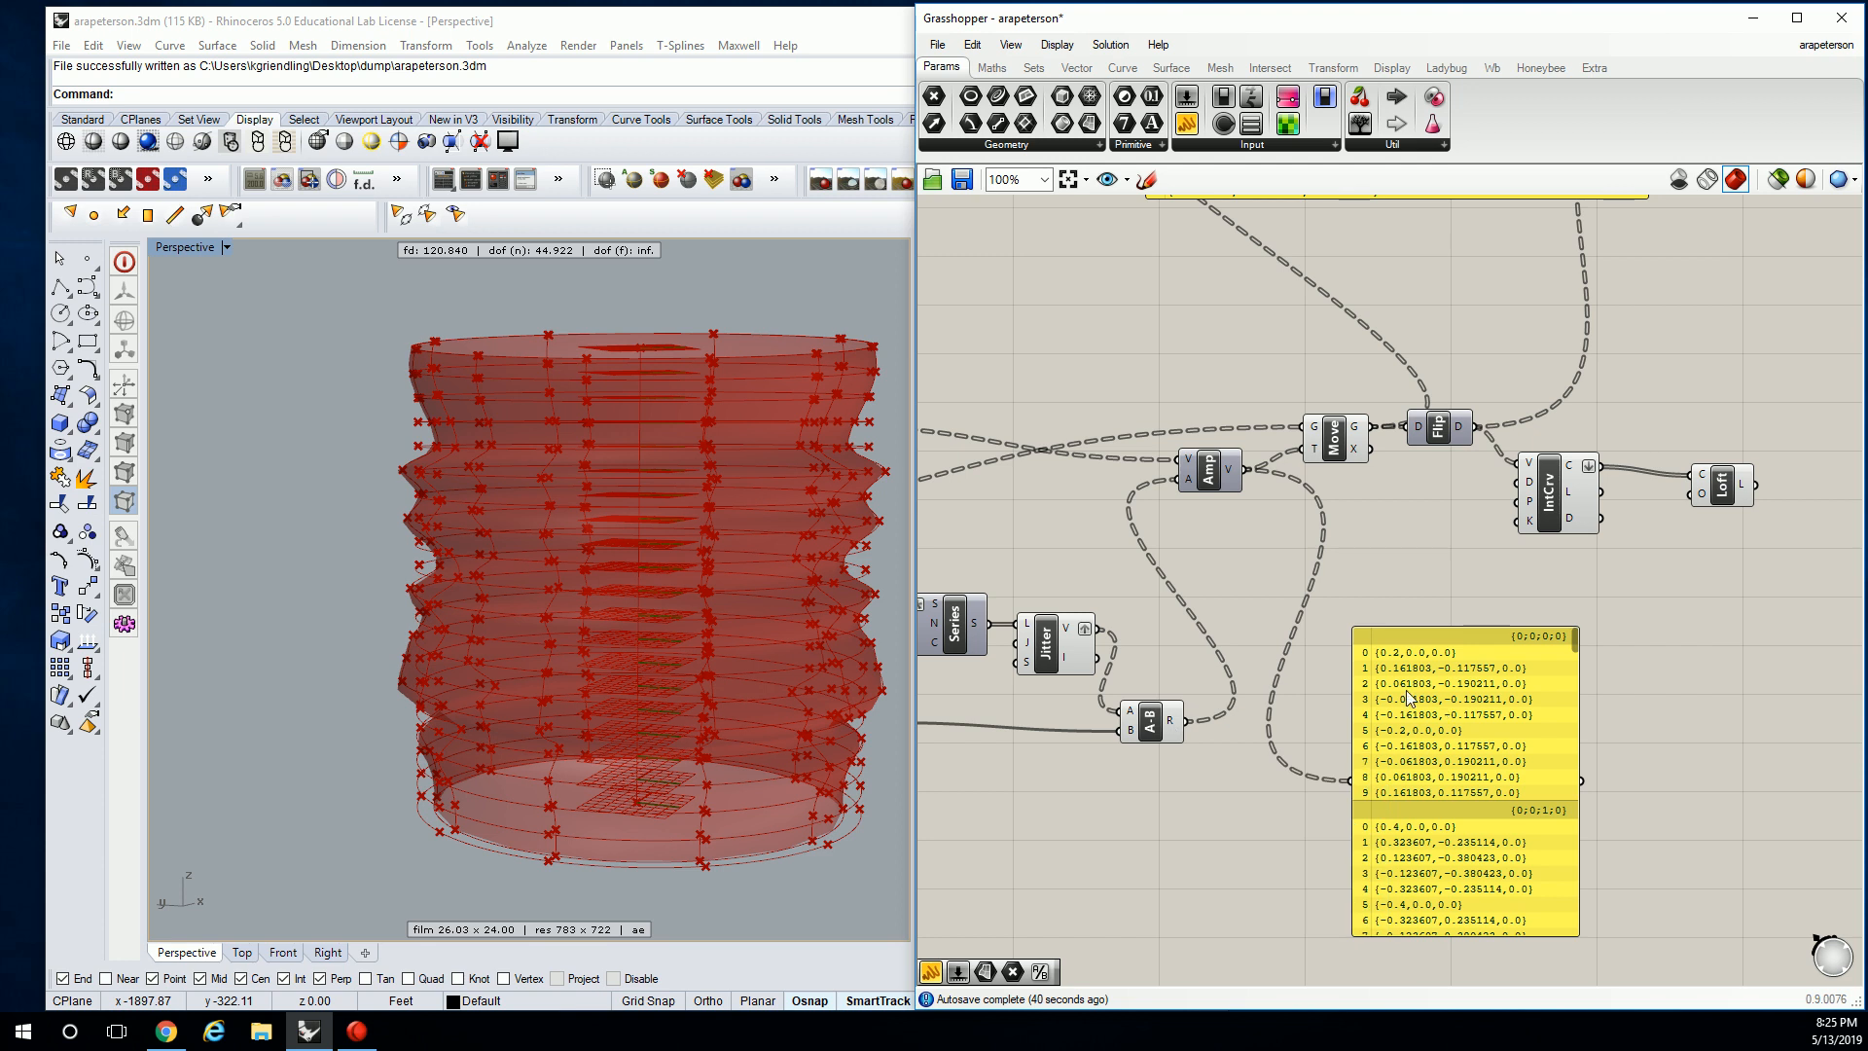
left_click(1440, 631)
right_click_drag(1277, 505, 1306, 505)
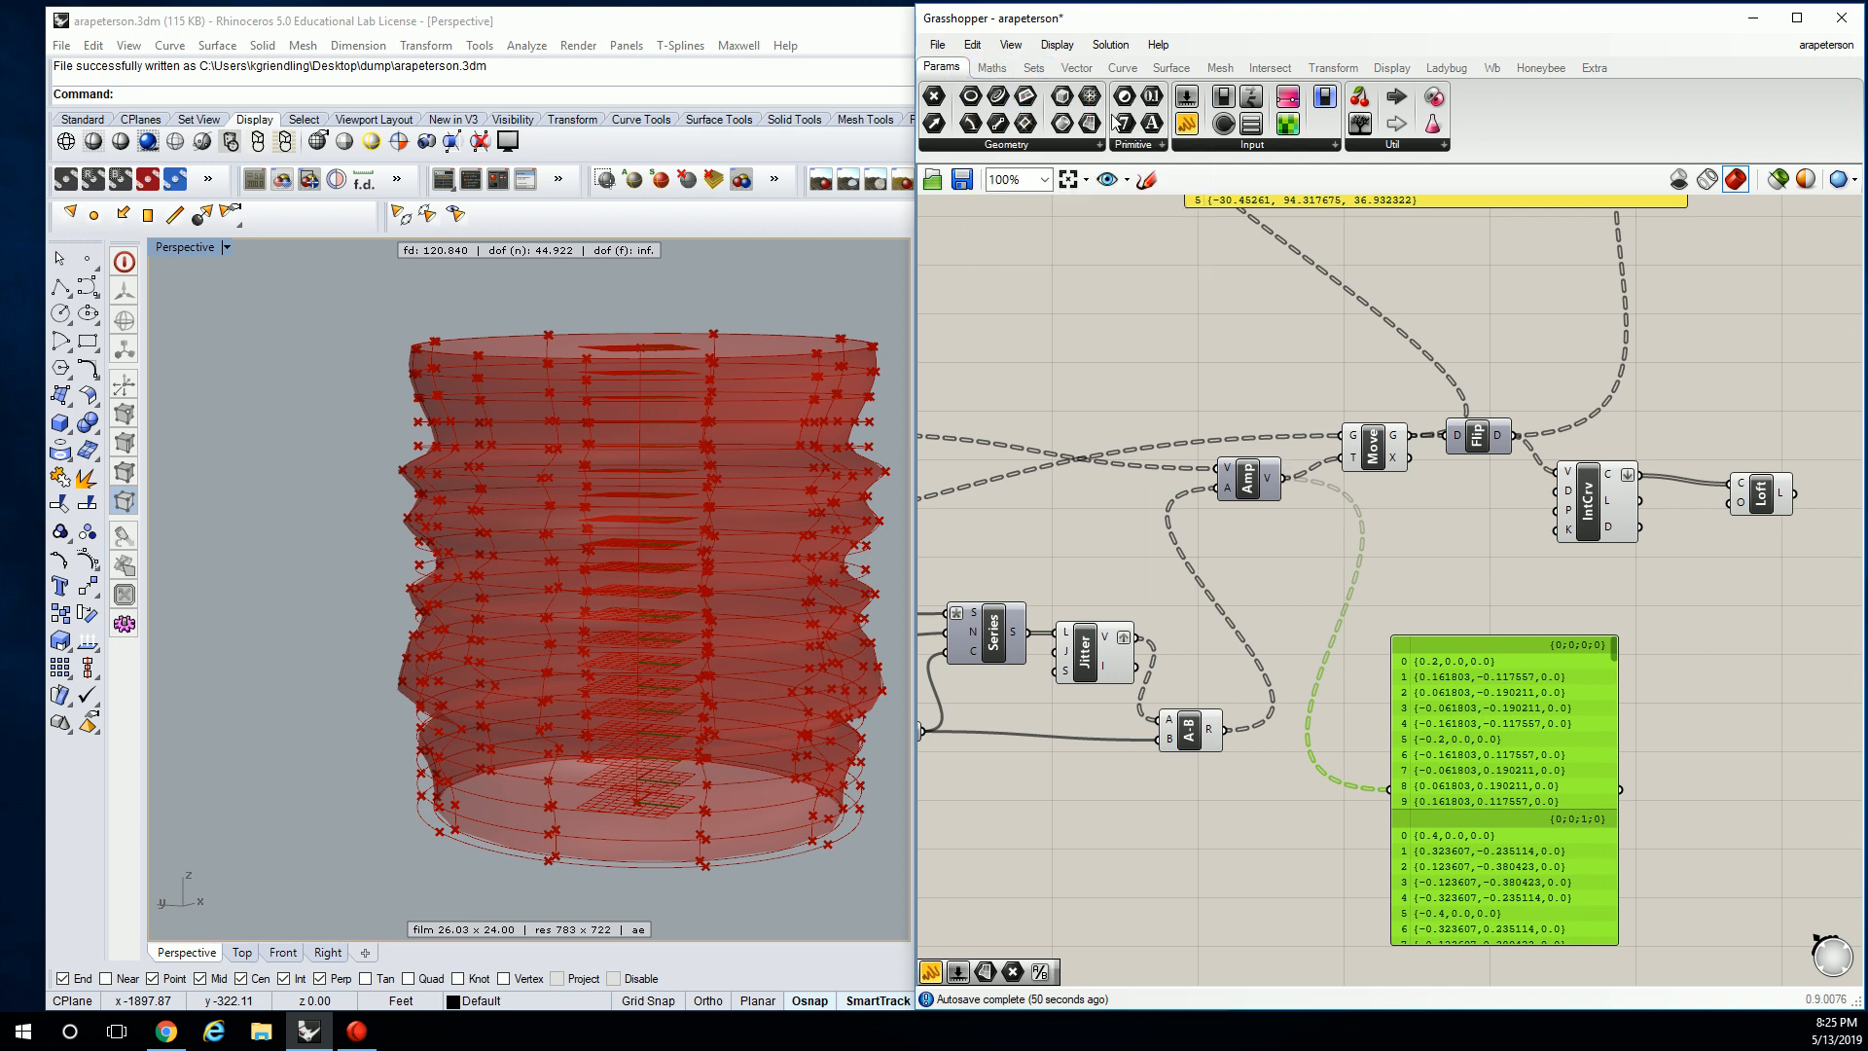
Add a Geometry parameter fed by Amp's V output and set it to Flatten.
left_click(1099, 147)
left_click(1303, 552)
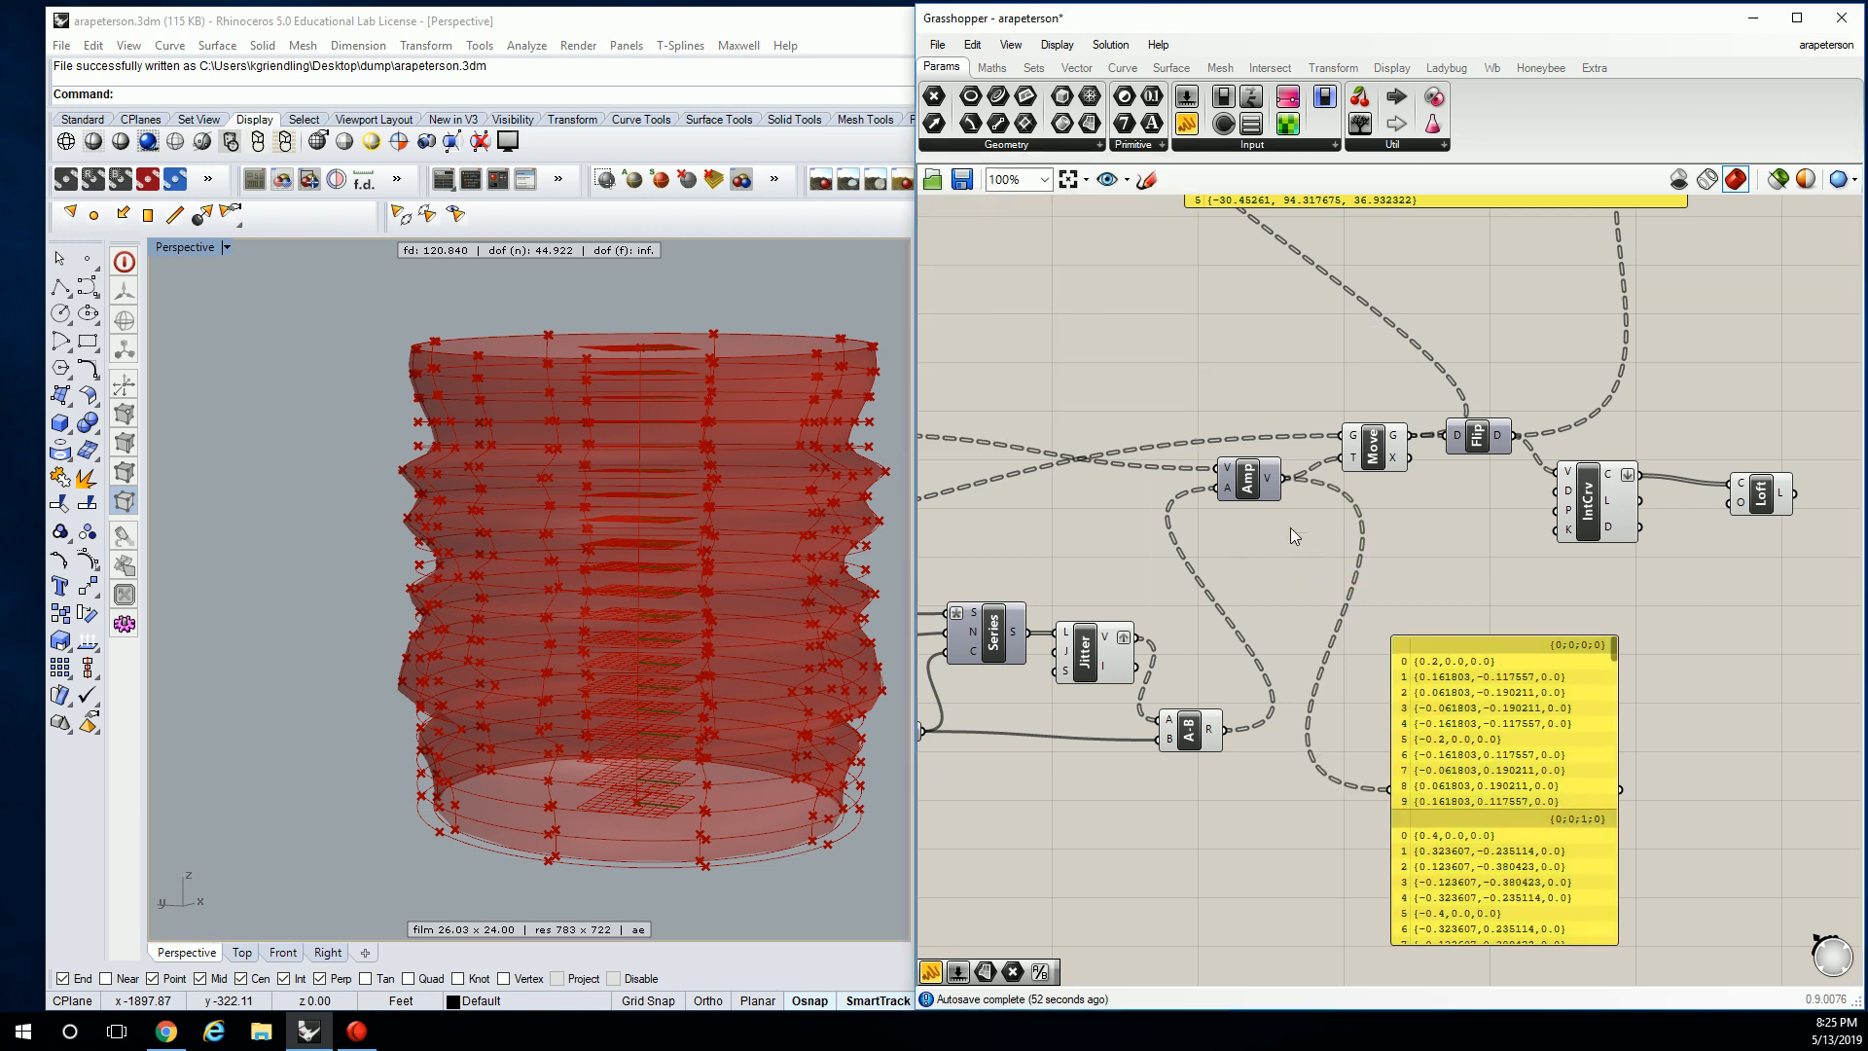
left_click(1063, 146)
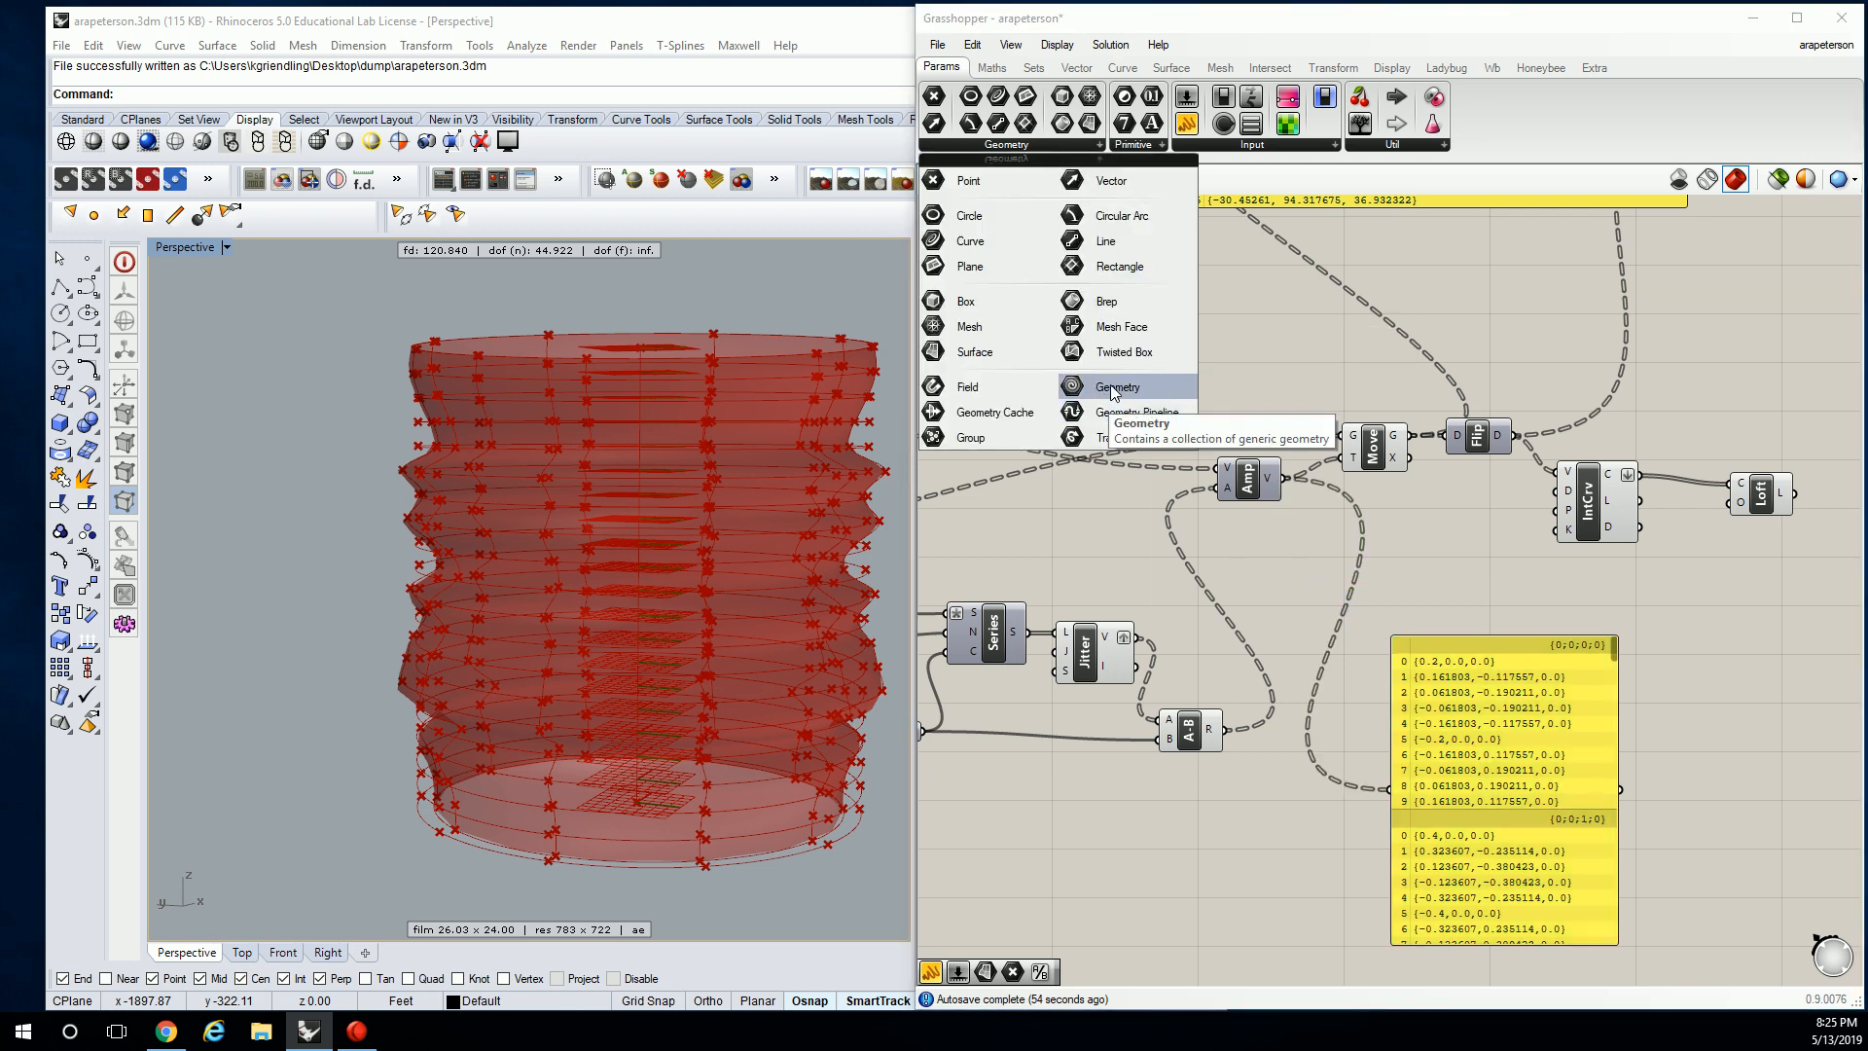
left_click(1119, 408)
left_click(1331, 562)
left_click_drag(1304, 559, 1286, 478)
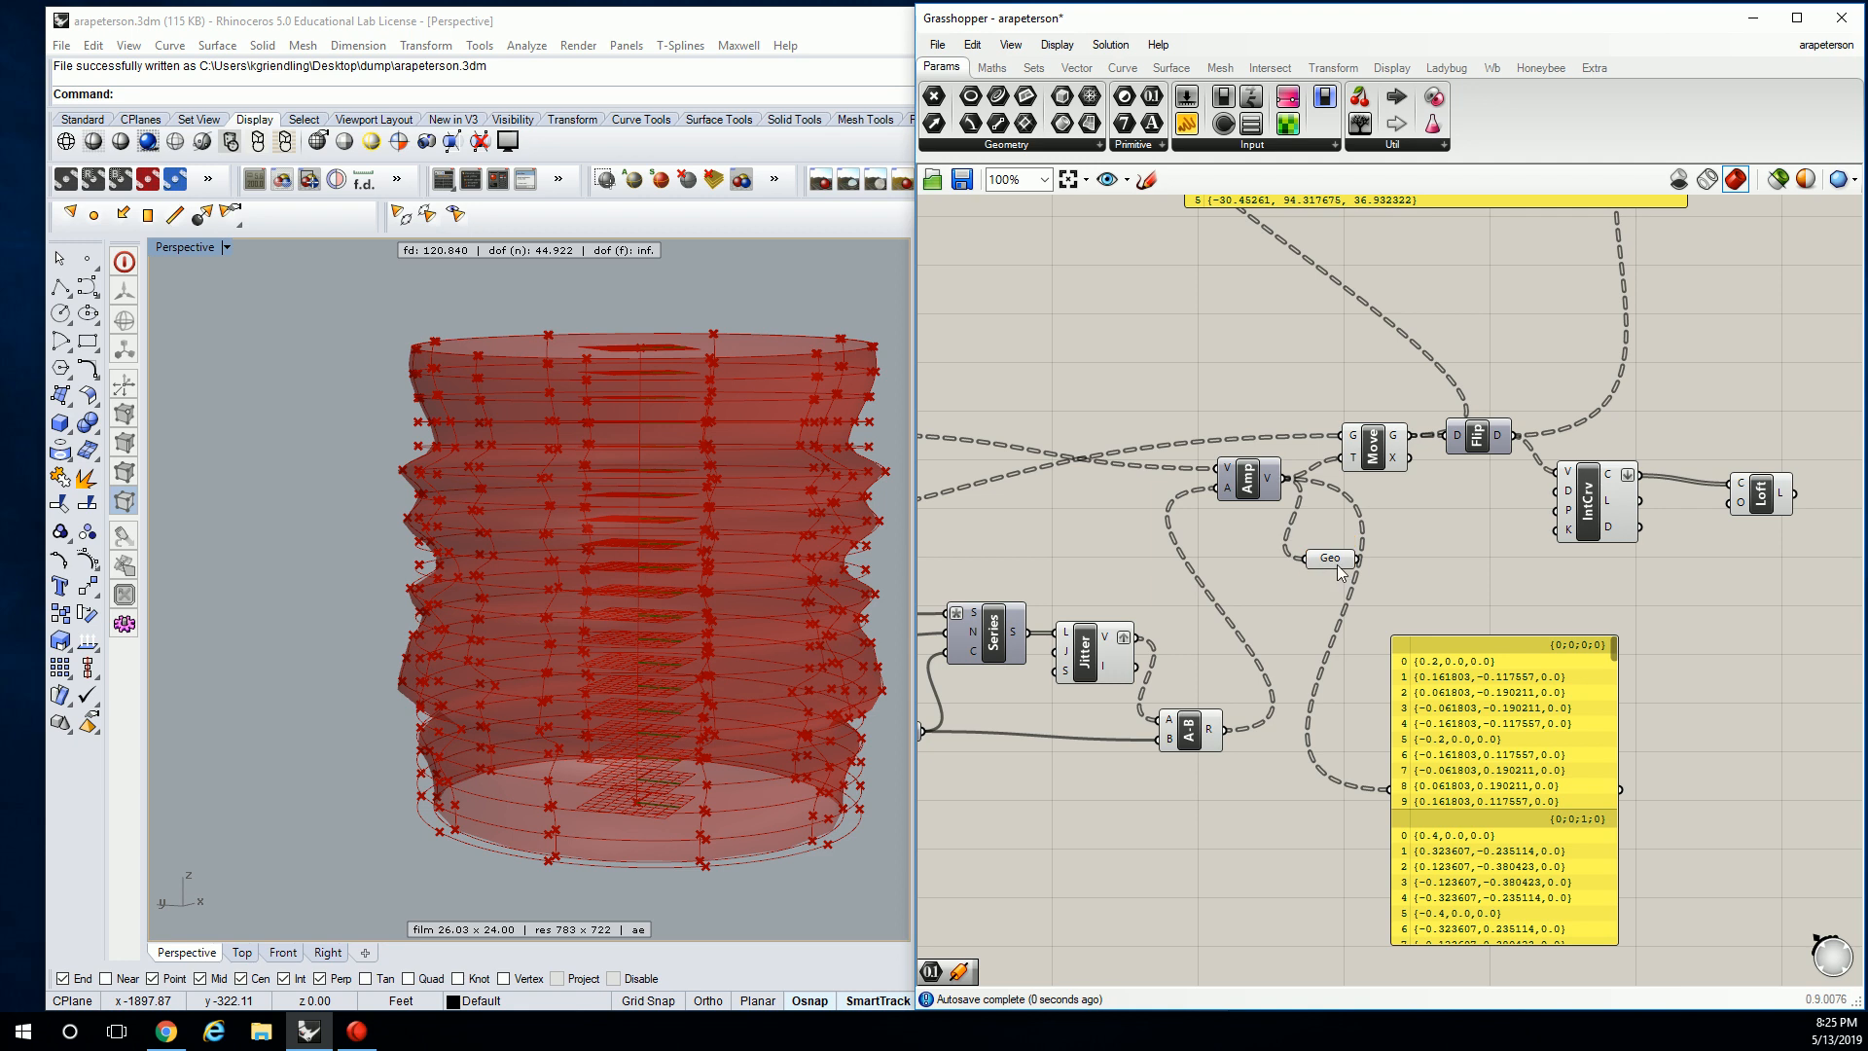
right_click(1333, 563)
left_click(1403, 681)
Check Geo's flattened data in the panel, then delete the panel.
left_click_drag(1359, 559, 1390, 788)
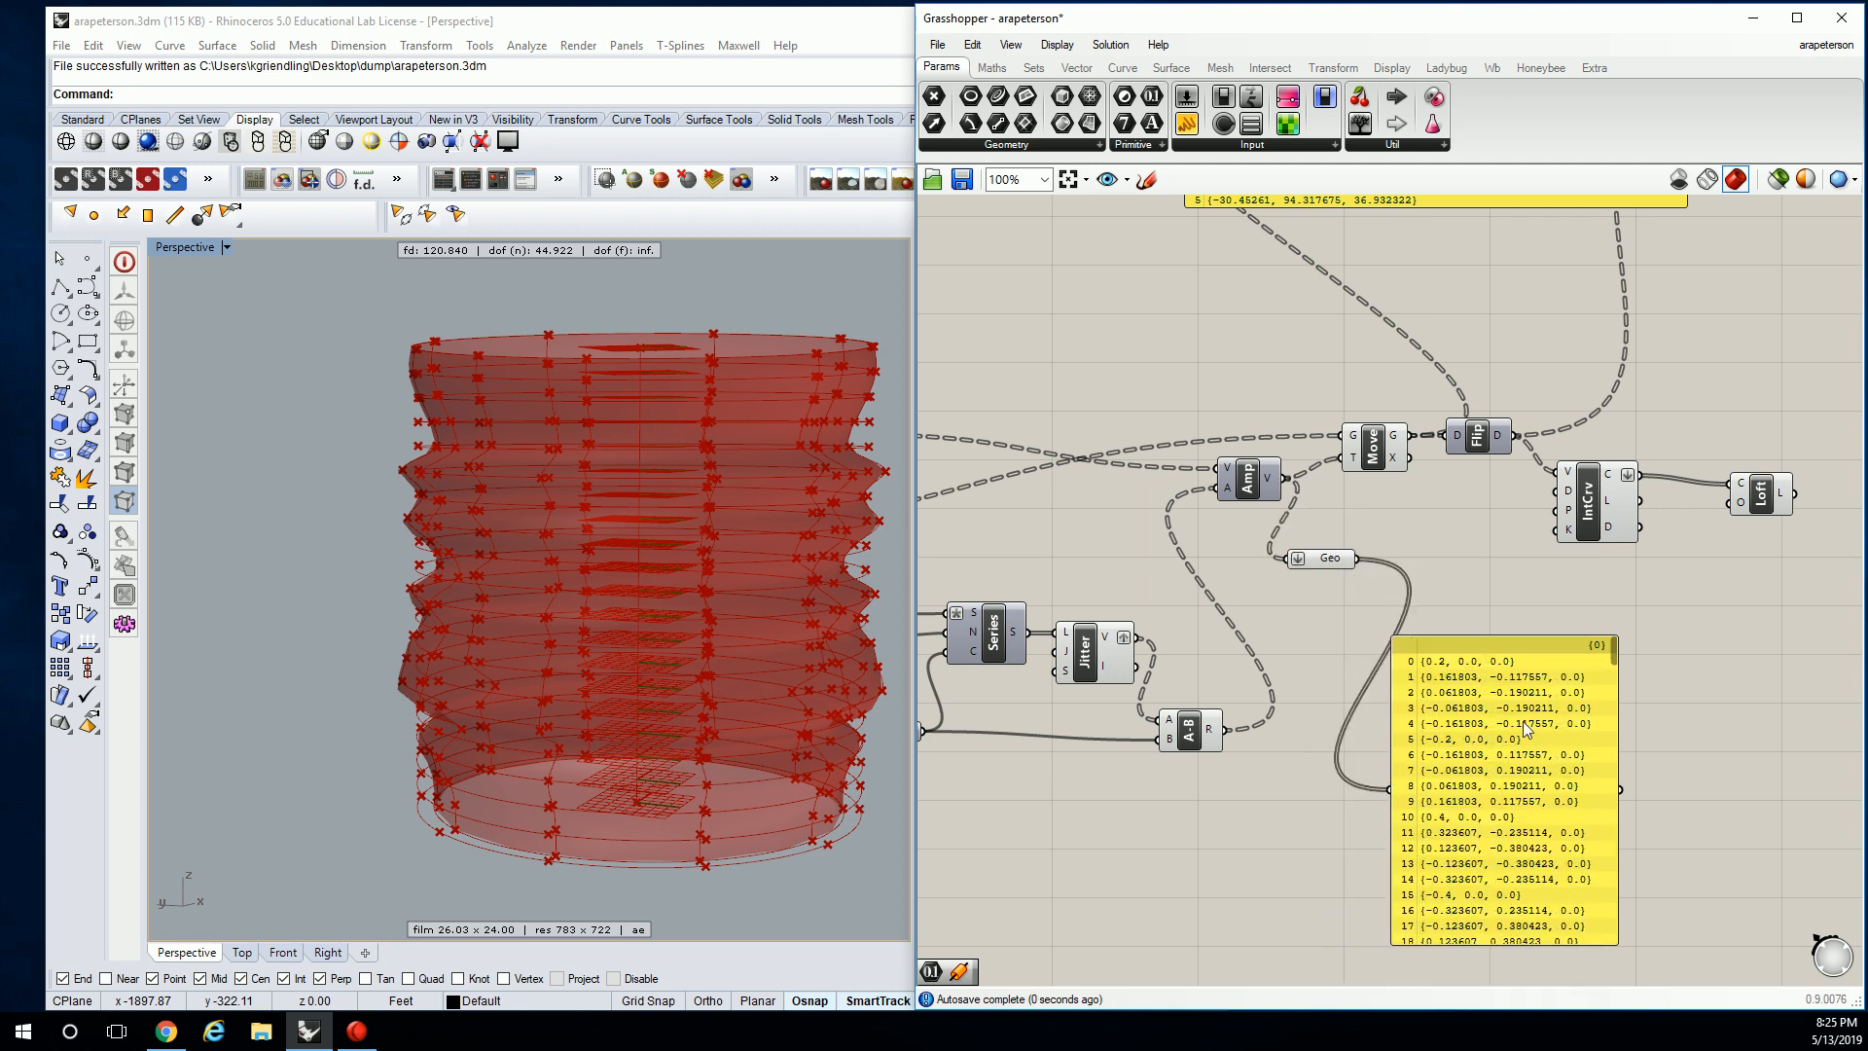
right_click_drag(1521, 722, 1461, 650)
left_click(1416, 650)
key("Delete")
right_click_drag(1295, 634, 1410, 635)
Copy the Jitter component and wire Geo into the copy's L input.
left_click(1128, 608)
right_click_drag(1128, 608, 1268, 628)
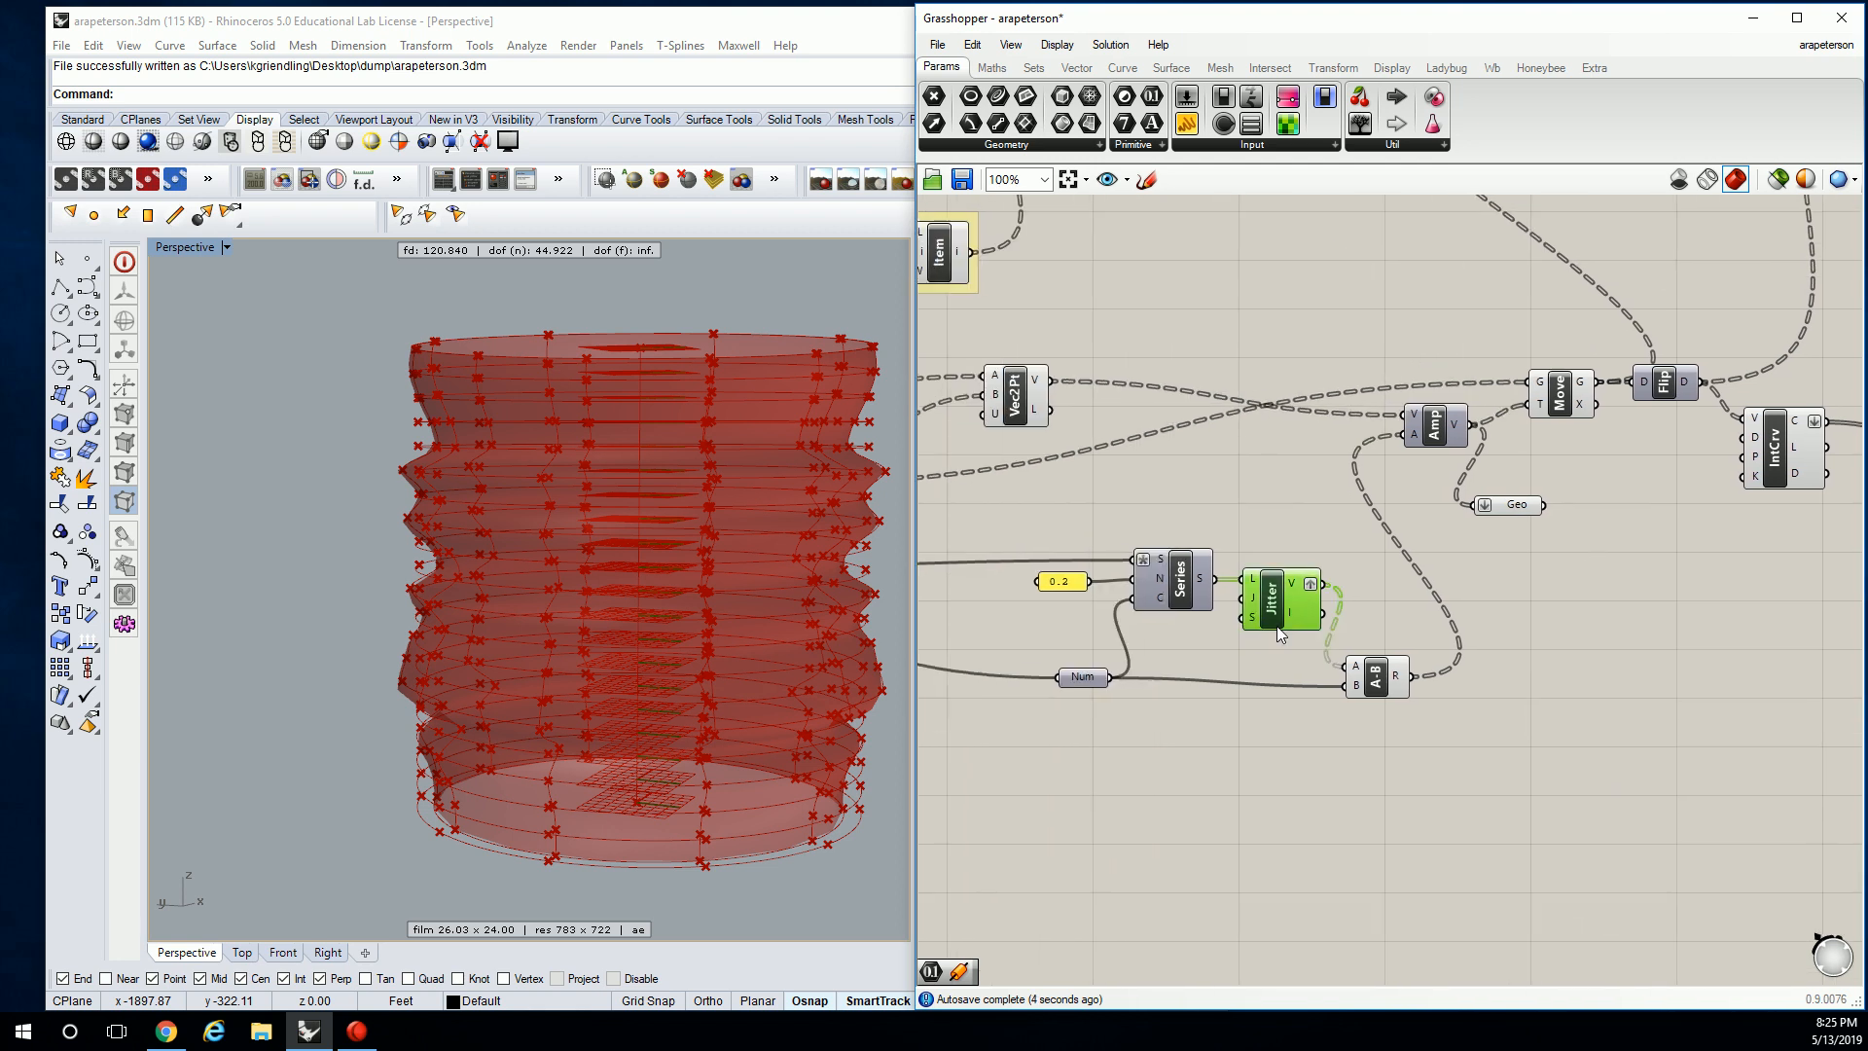
left_click_drag(1270, 627, 1626, 591, "alt")
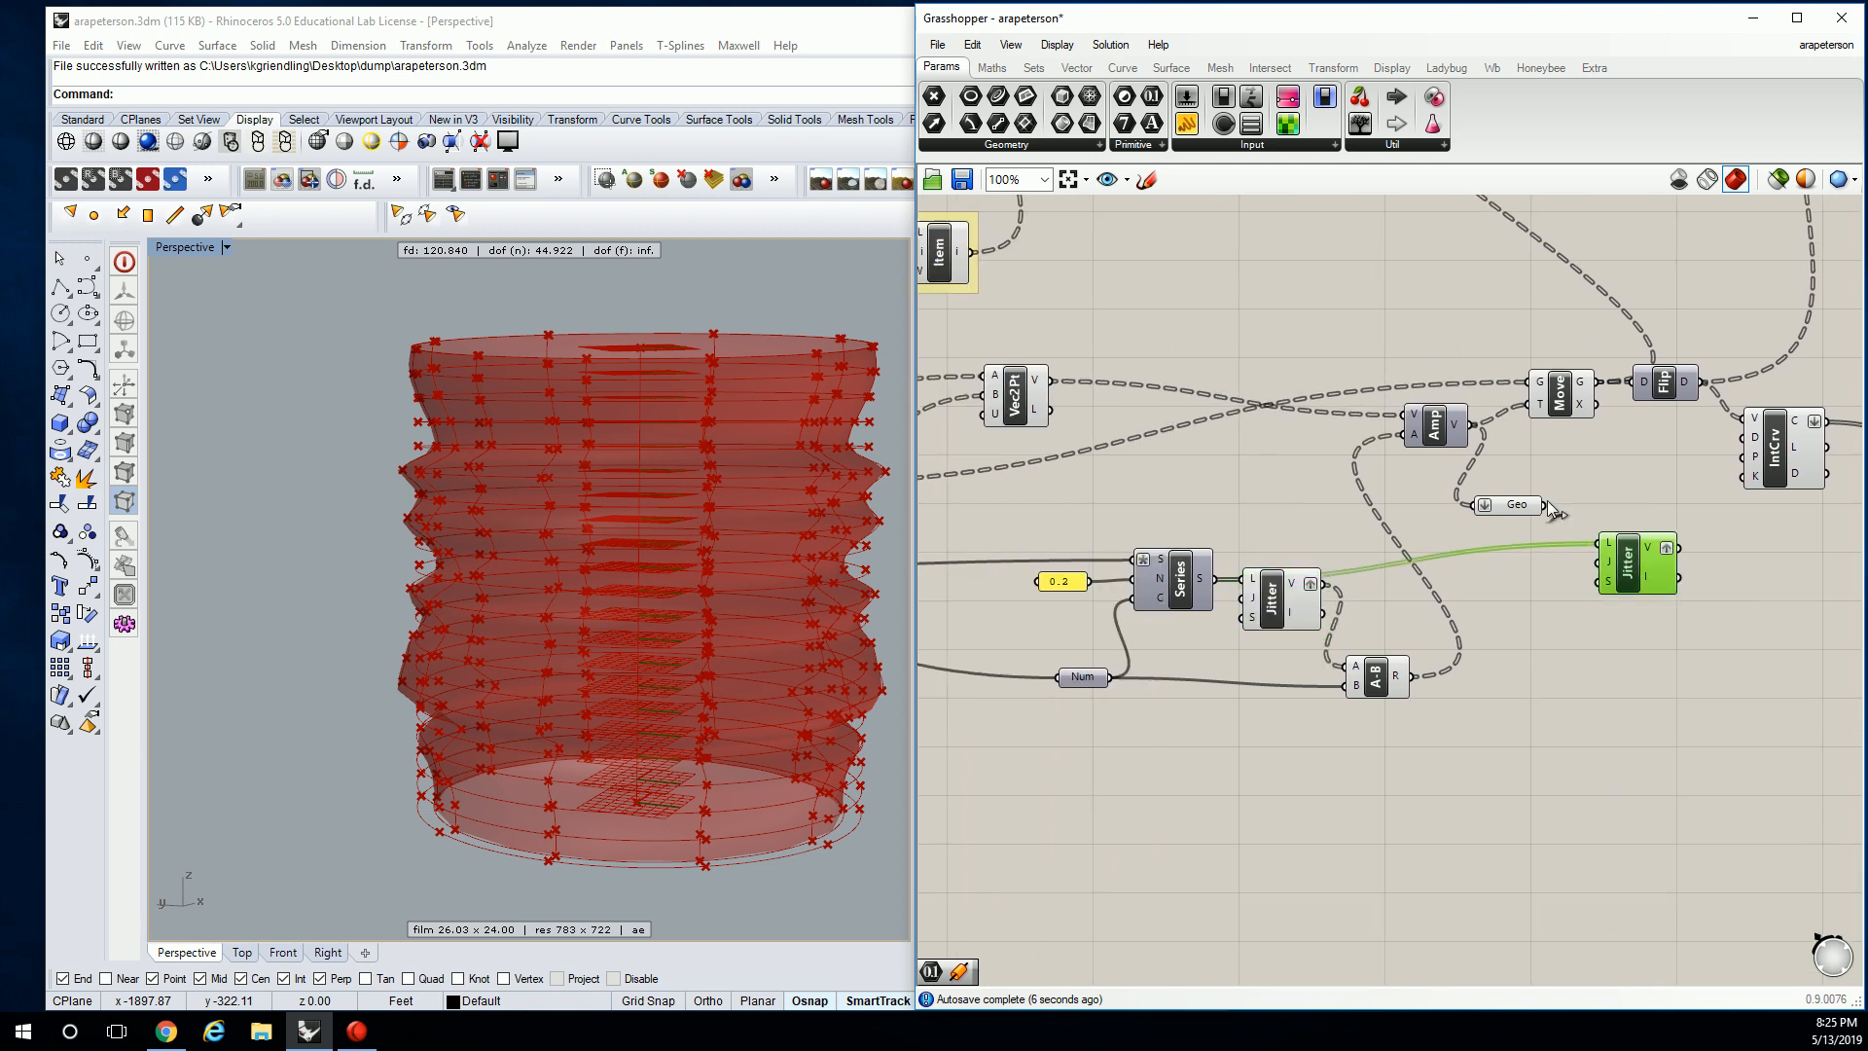
left_click_drag(1544, 504, 1599, 542)
right_click_drag(1598, 543, 1566, 546)
left_click_drag(1475, 506, 1454, 558)
left_click_drag(1600, 569, 1548, 582)
Rearrange Move, Flip, IntCrv and Loft up and to the right on the canvas.
right_click_drag(1680, 349, 1566, 383)
left_click(1381, 364)
left_click_drag(1381, 364, 1564, 457)
left_click_drag(1417, 433, 1477, 412)
left_click_drag(1643, 499, 1713, 461)
left_click_drag(1805, 481, 1830, 421)
right_click_drag(1751, 475, 1741, 476)
left_click(1567, 517)
scroll(1520, 558, "up", 2)
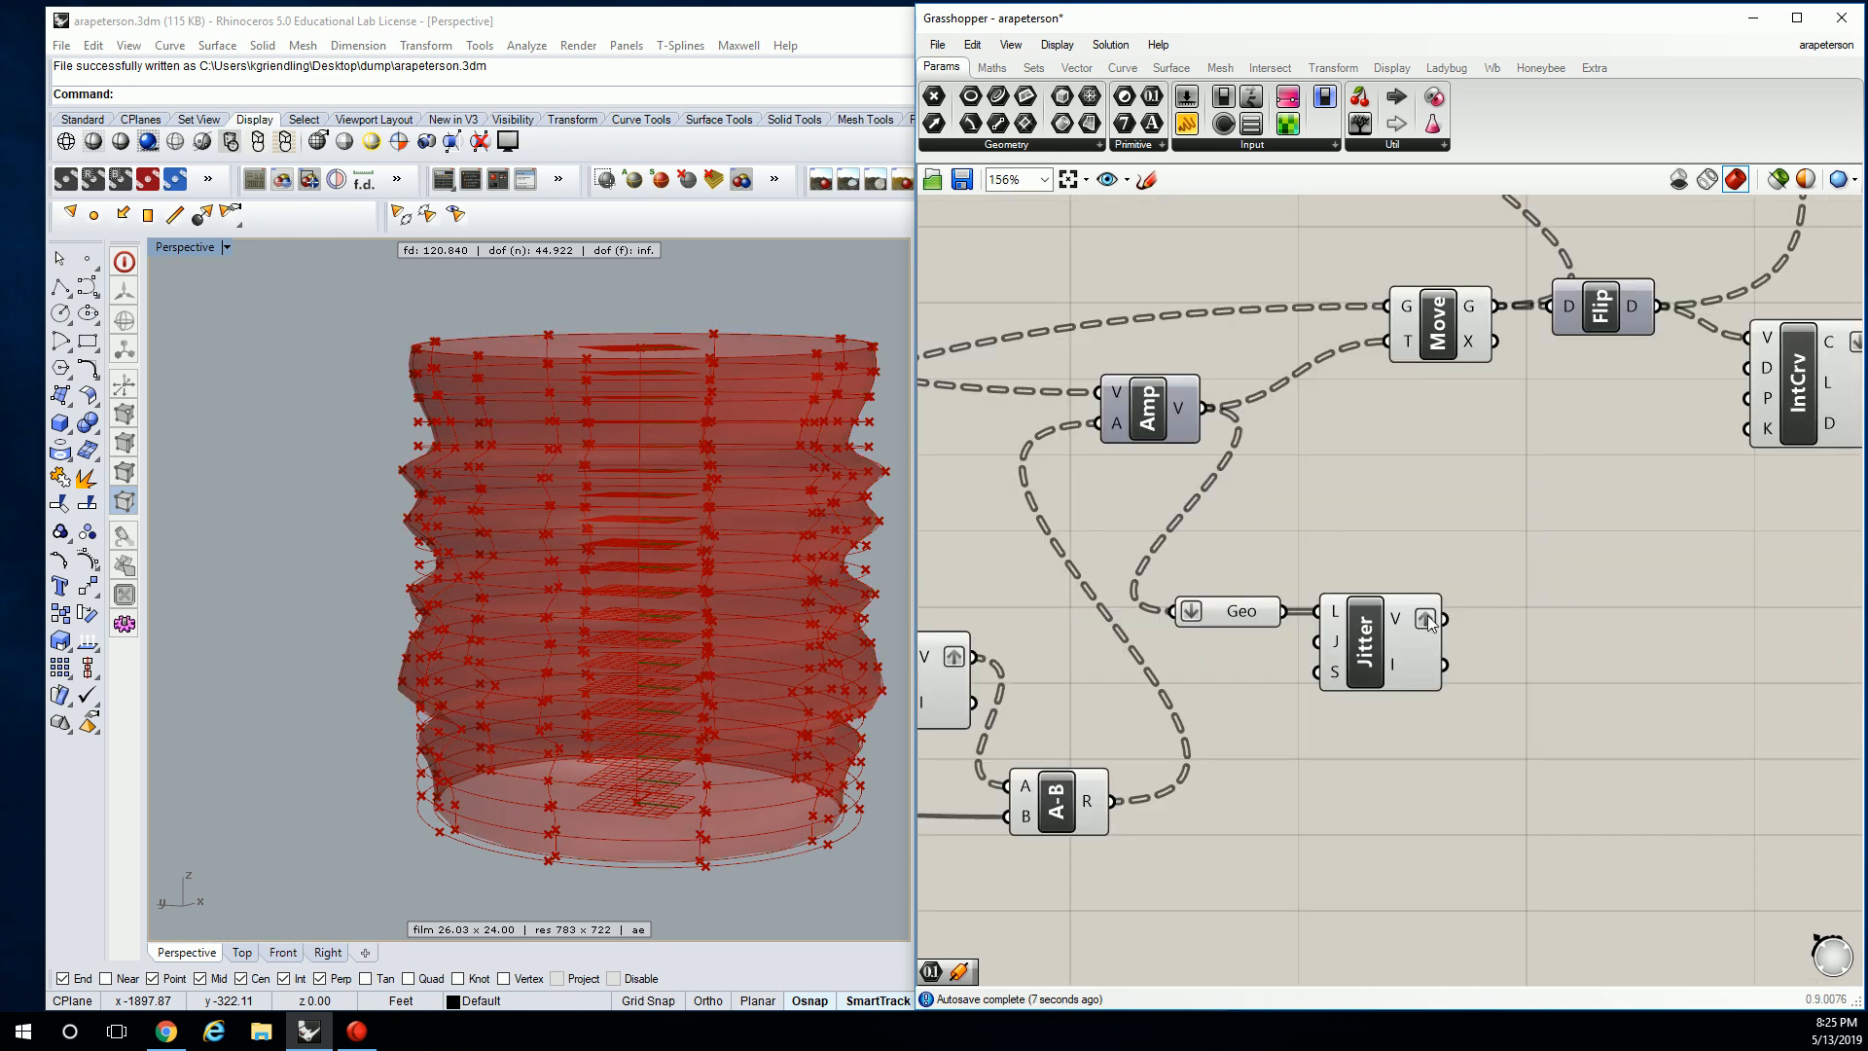
Untick Graft on the second Jitter's V output and expand the Sets tab's List dropdown.
mouse_move(1397, 619)
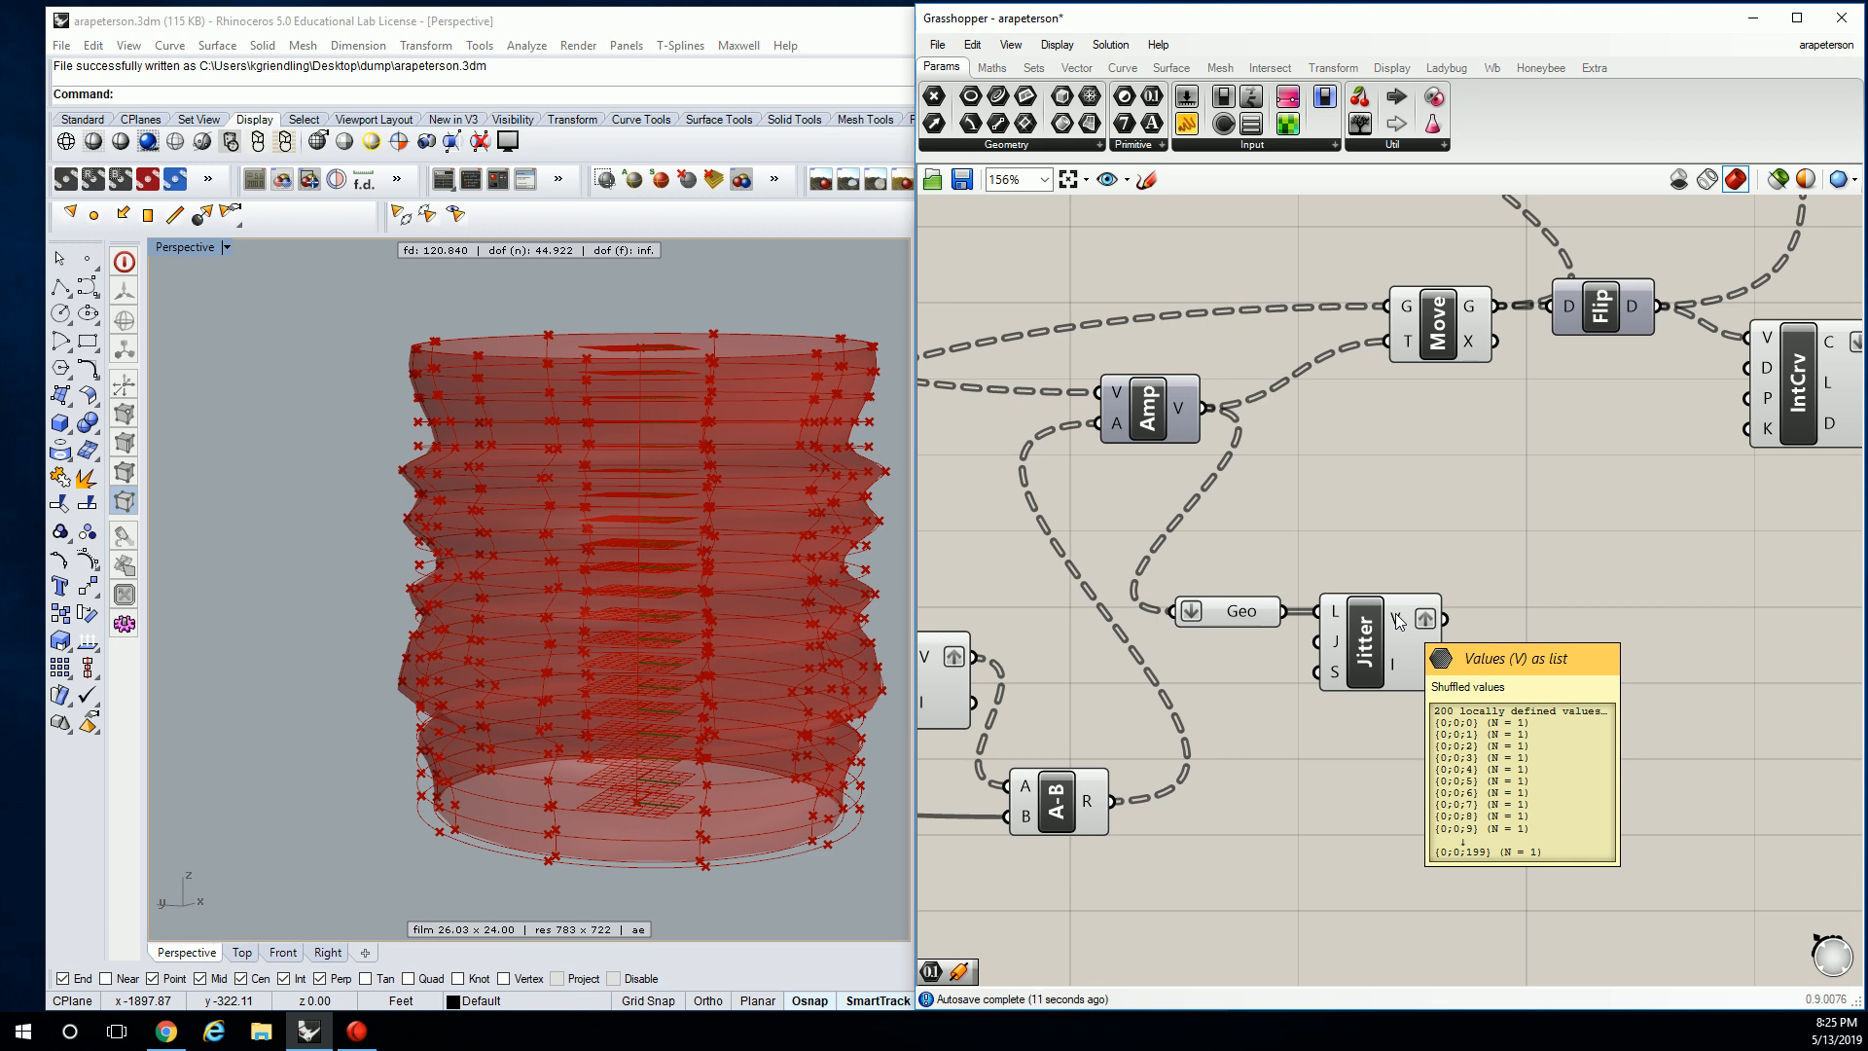
right_click(1396, 615)
left_click(1450, 705)
mouse_move(1406, 617)
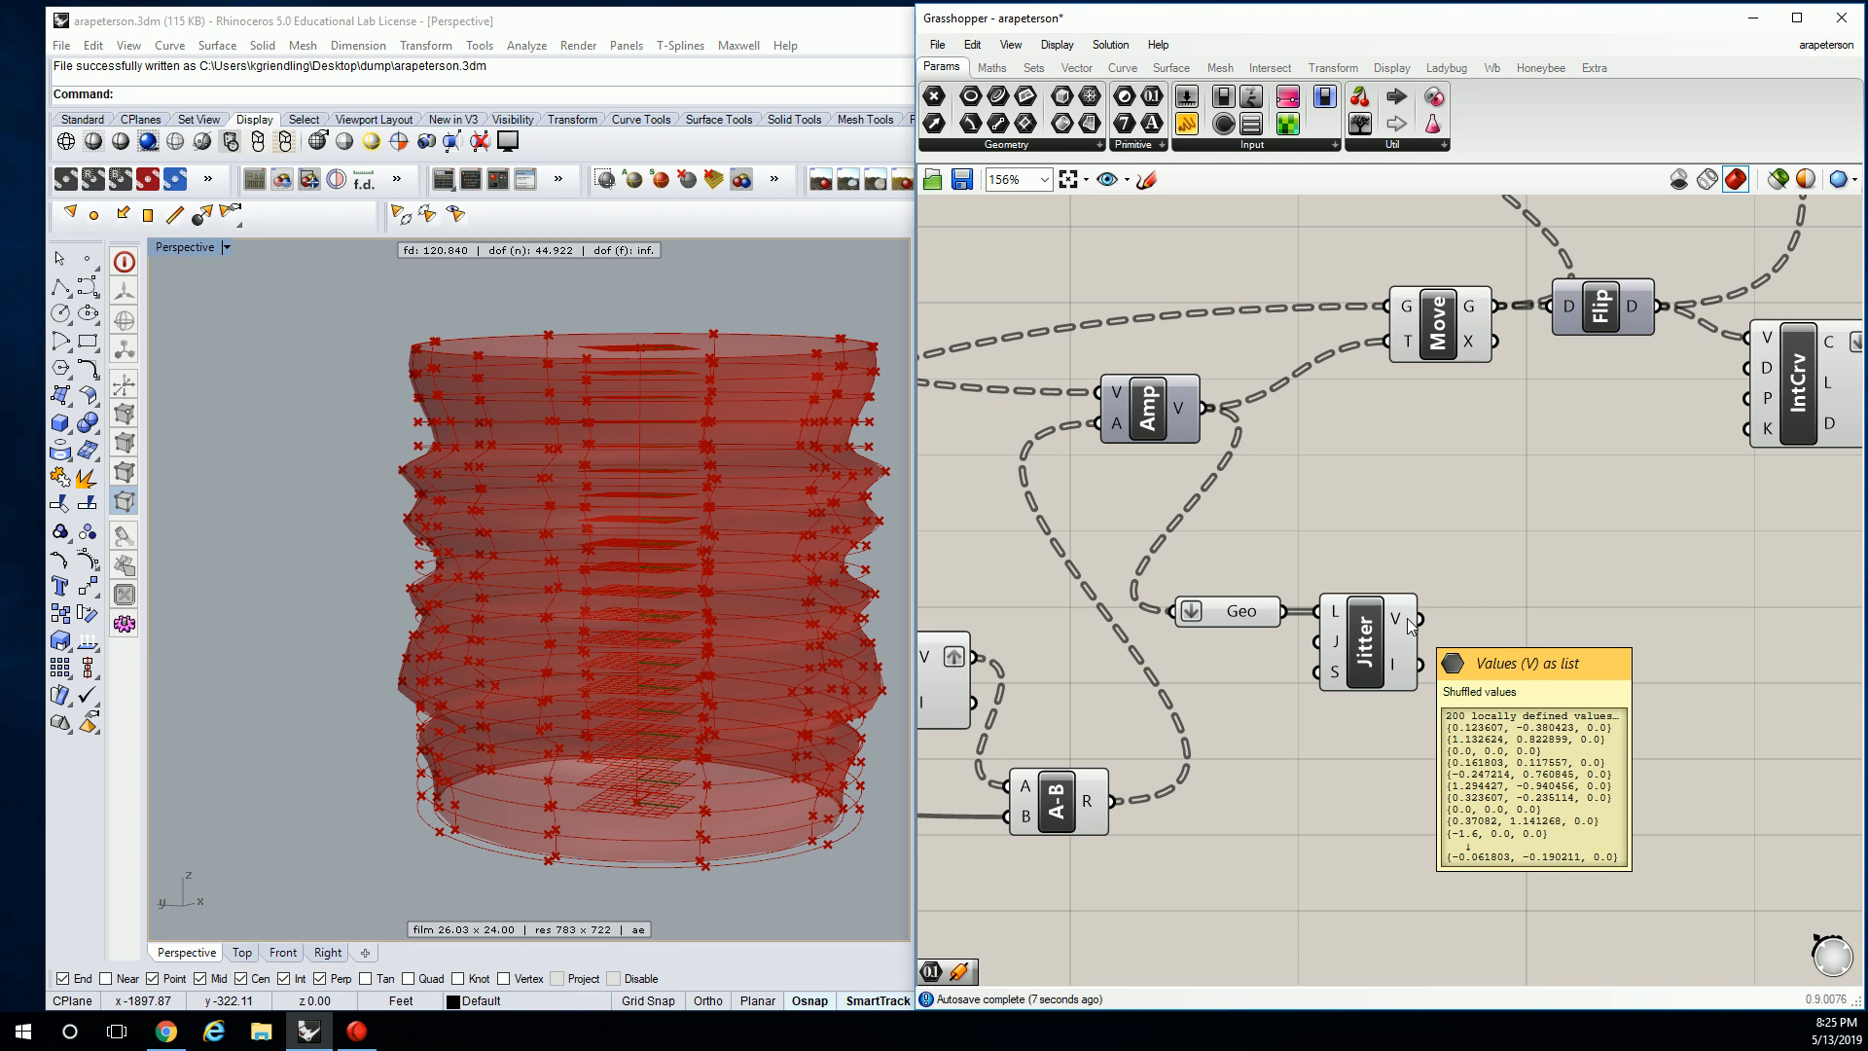
left_click(1033, 68)
left_click(995, 144)
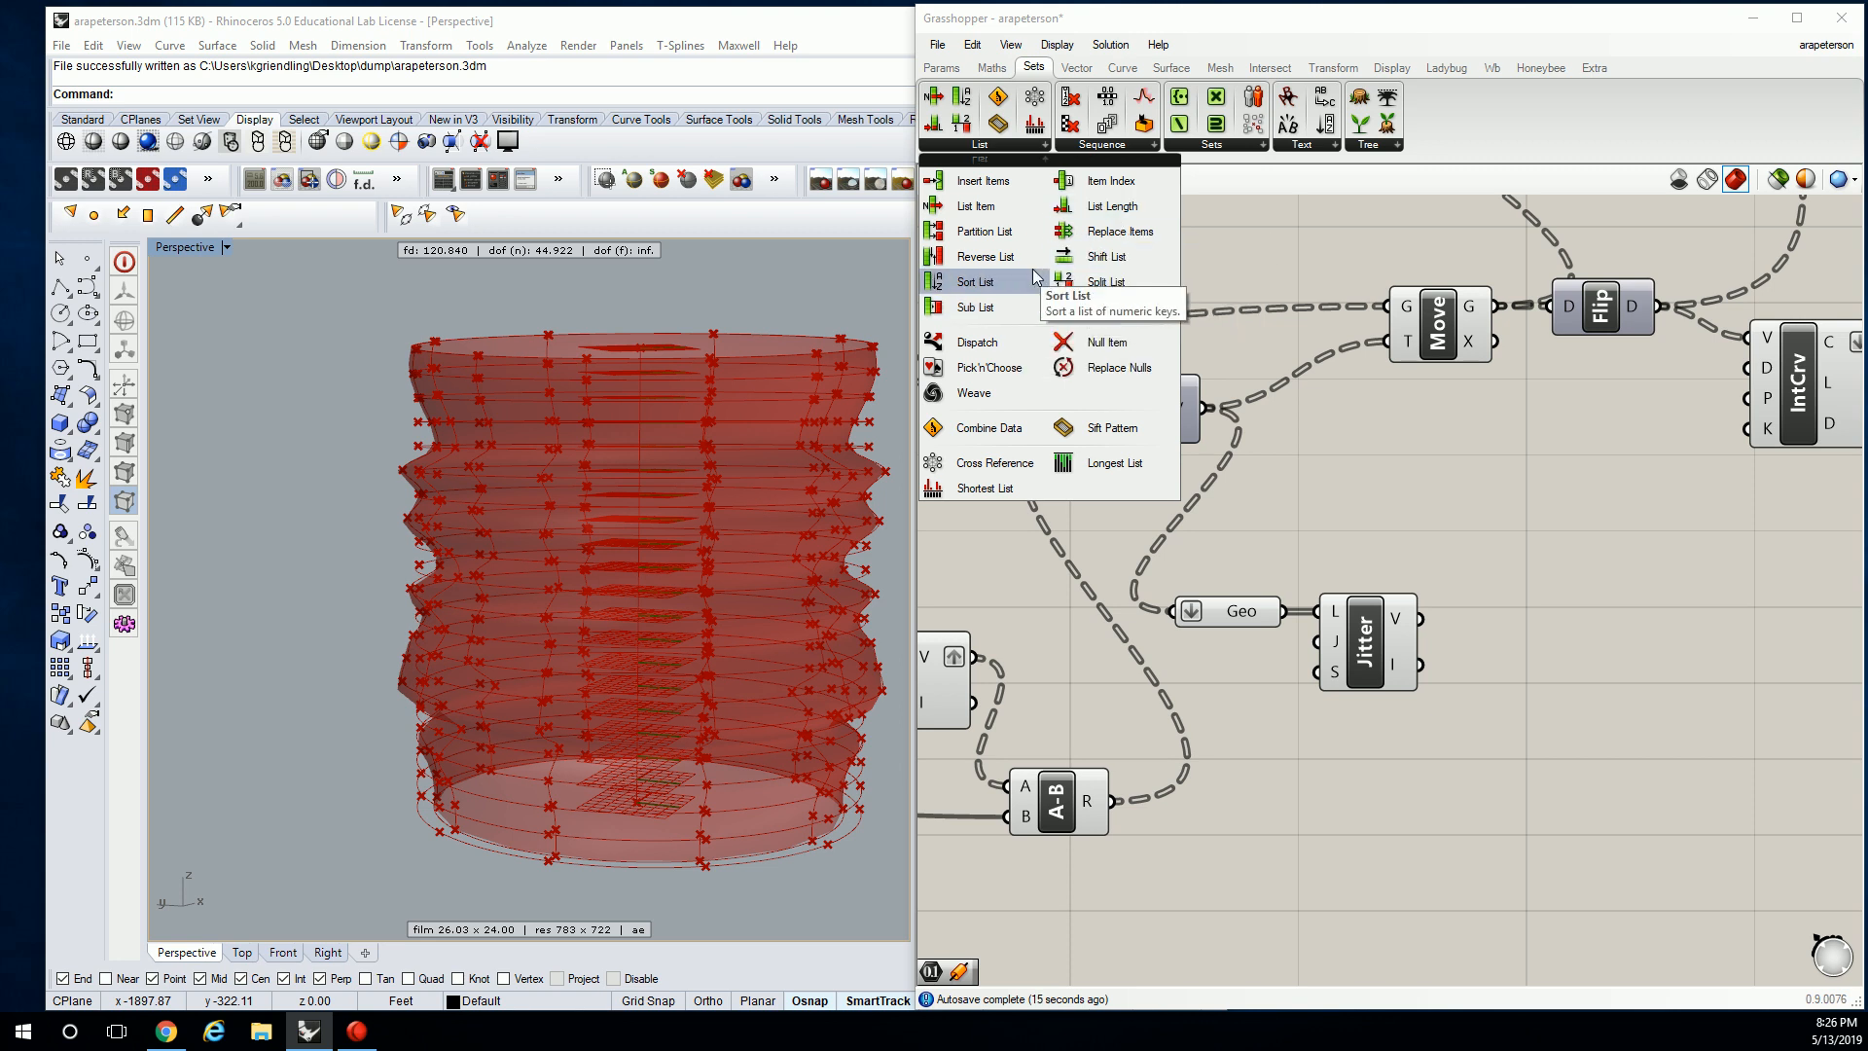
Drop a Partition List beside the second Jitter and pan over to the Radius slider.
left_click_drag(985, 232, 1530, 580)
scroll(1530, 580, "down", 3)
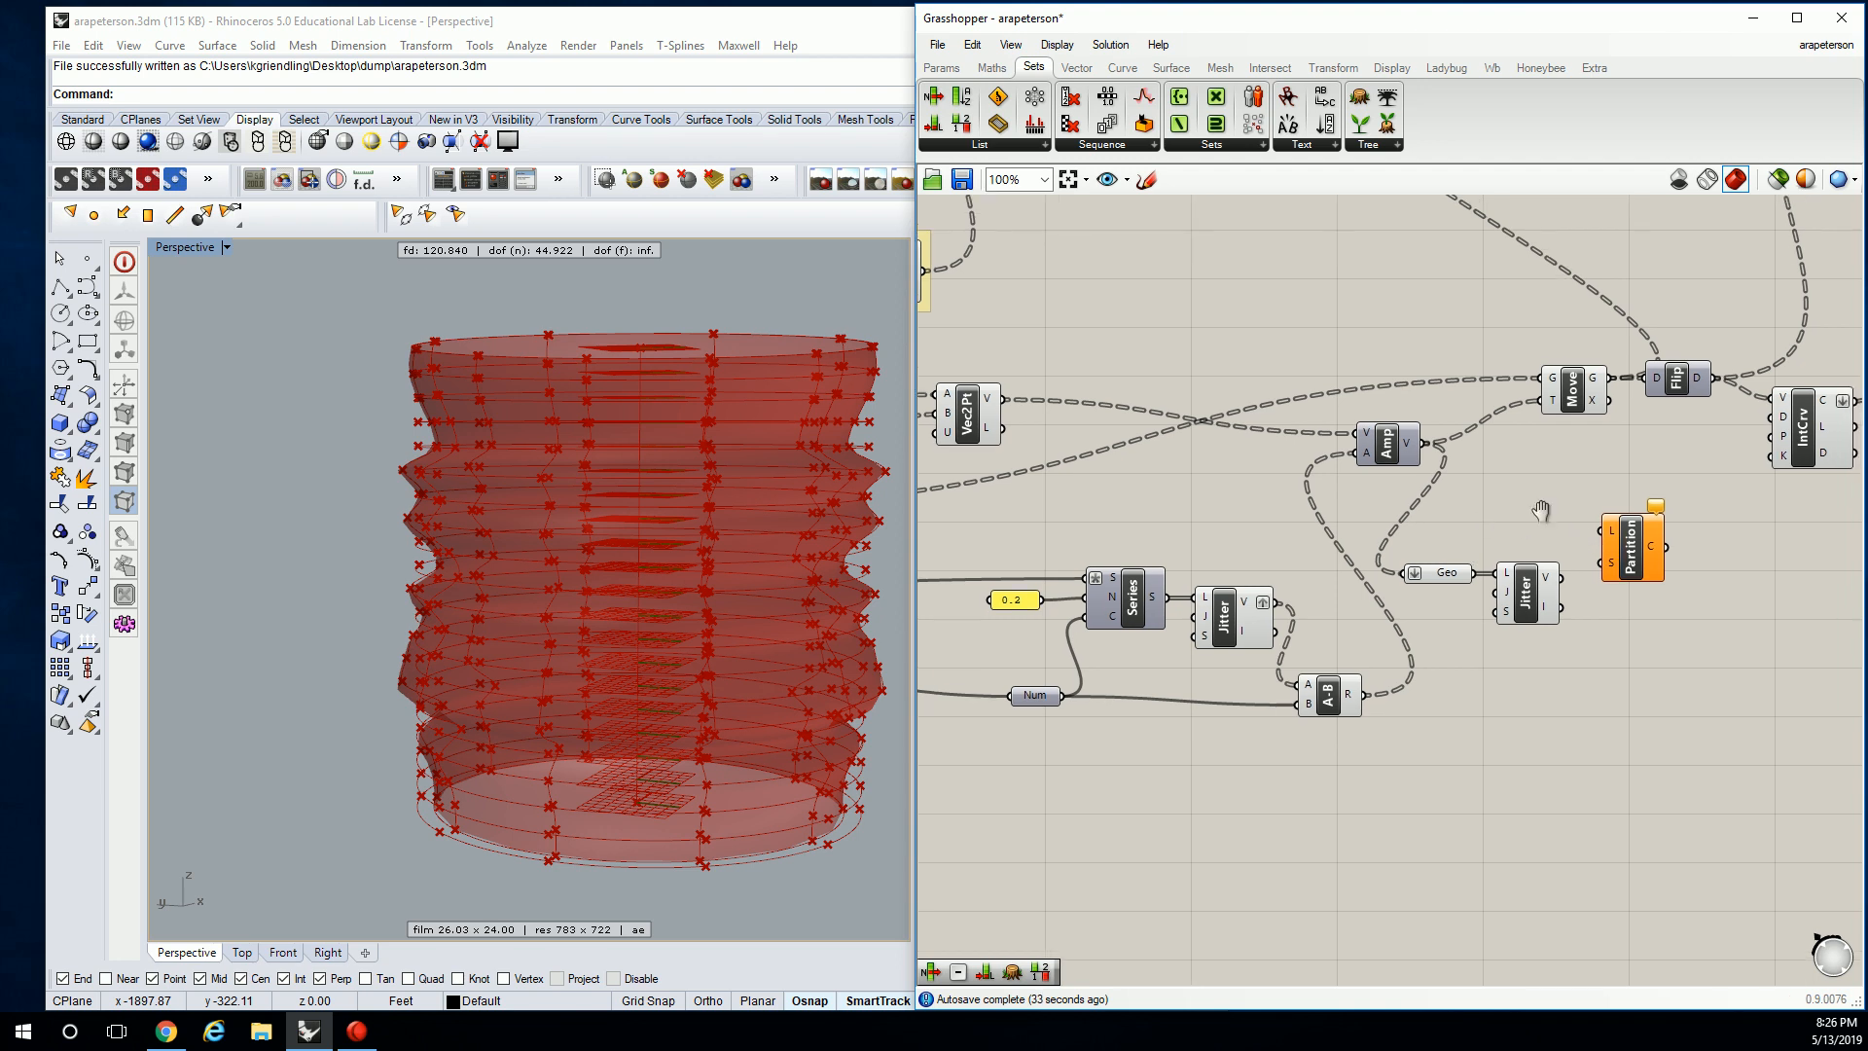
right_click_drag(1541, 512, 1591, 532)
mouse_move(1479, 450)
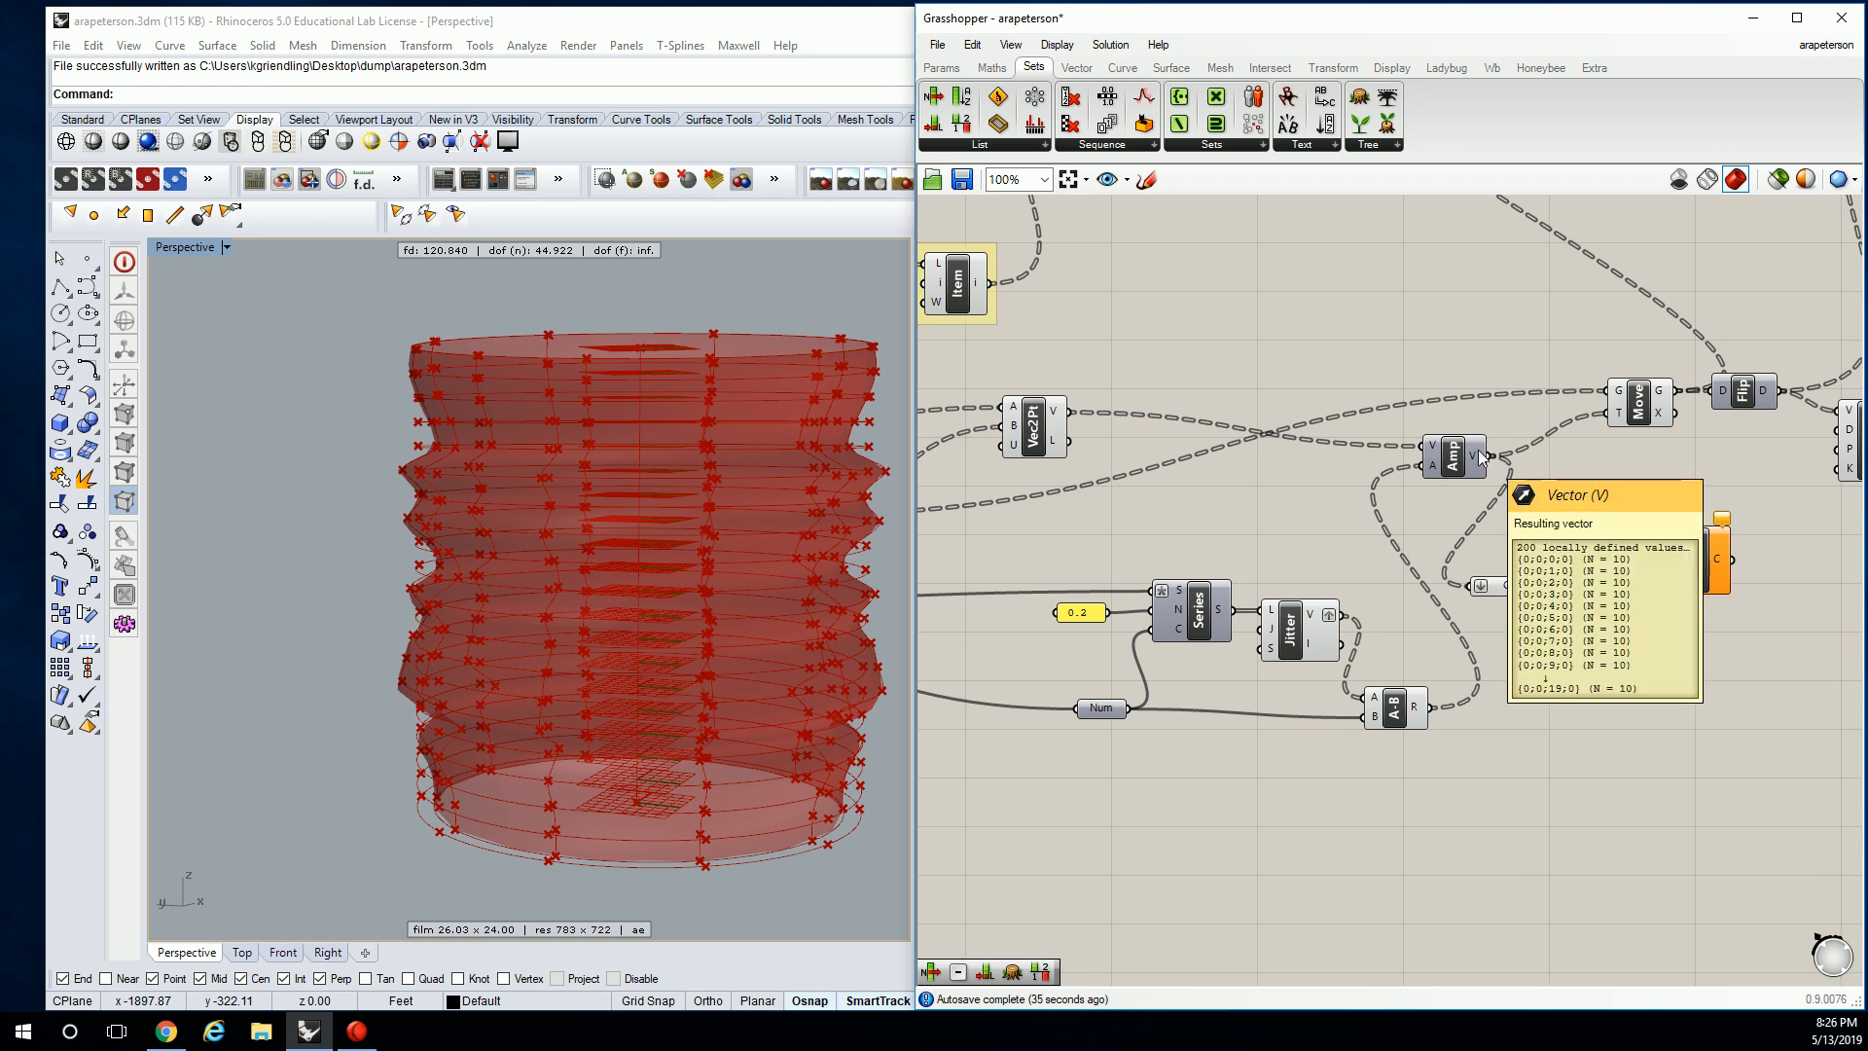
mouse_move(1061, 406)
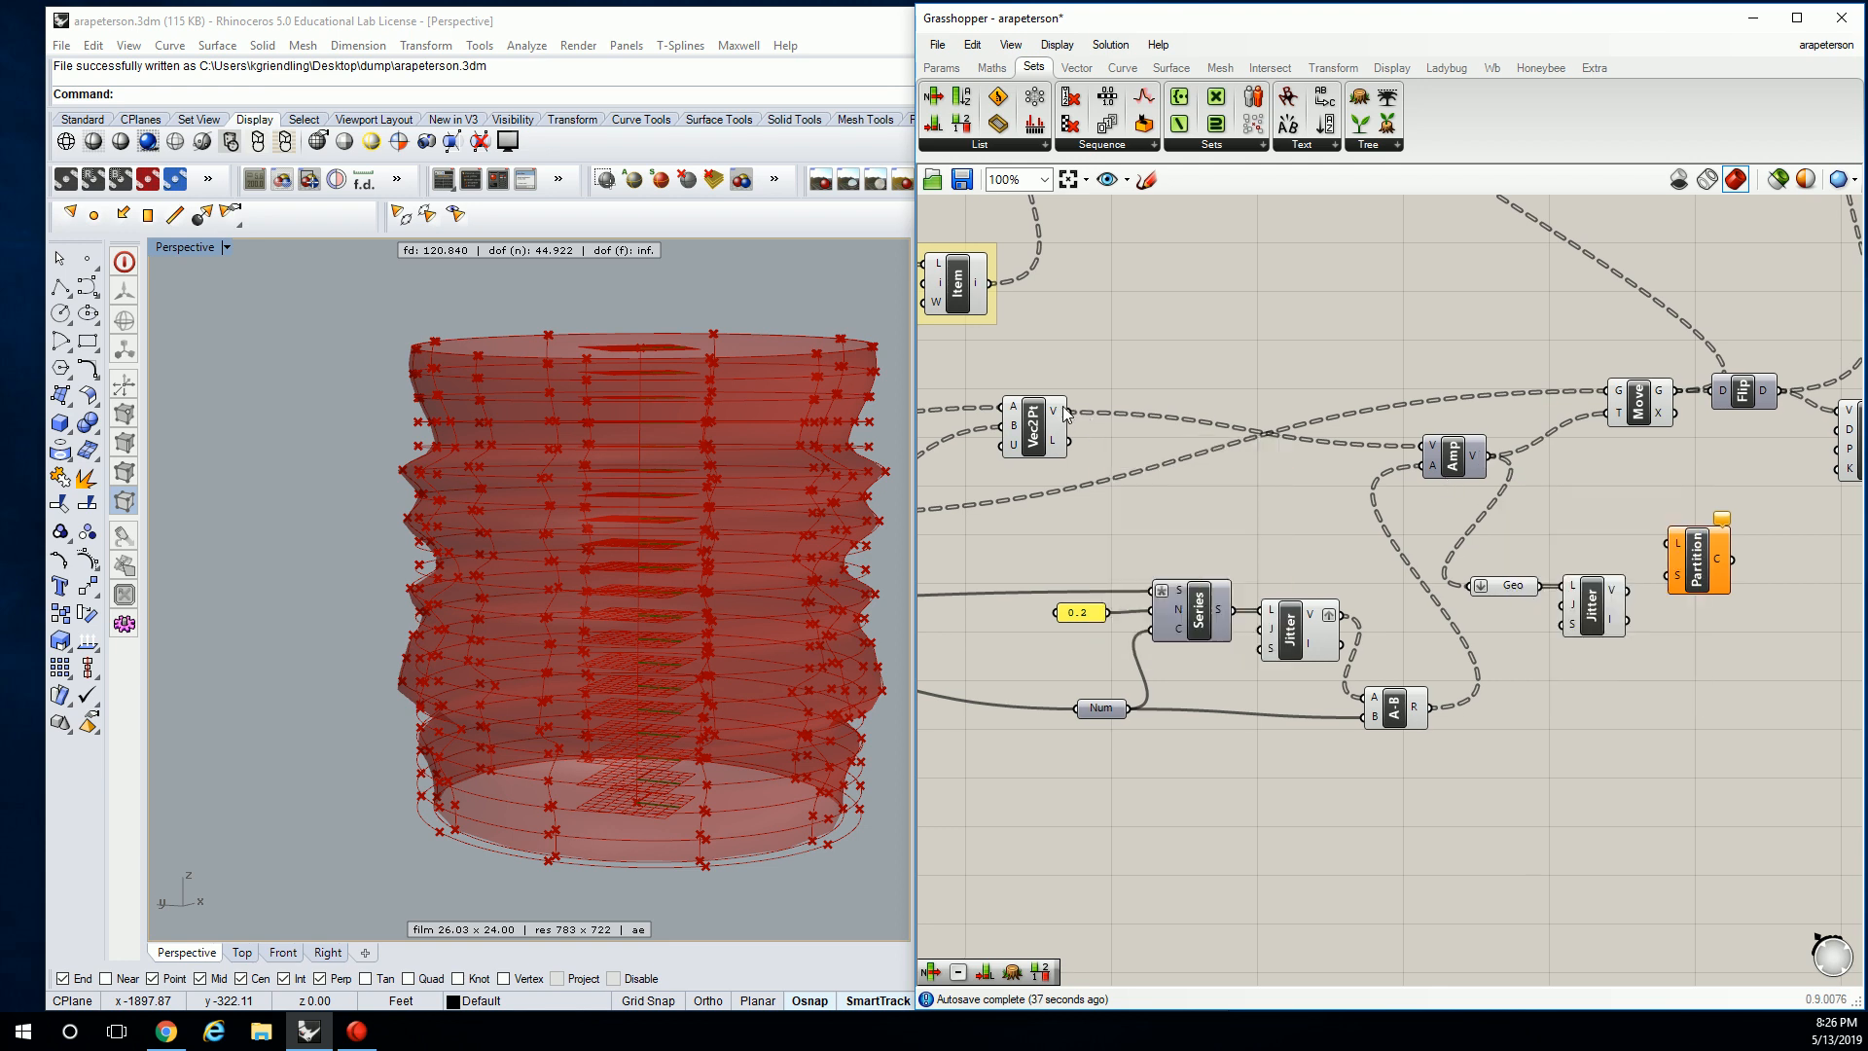
right_click_drag(1141, 708, 1477, 599)
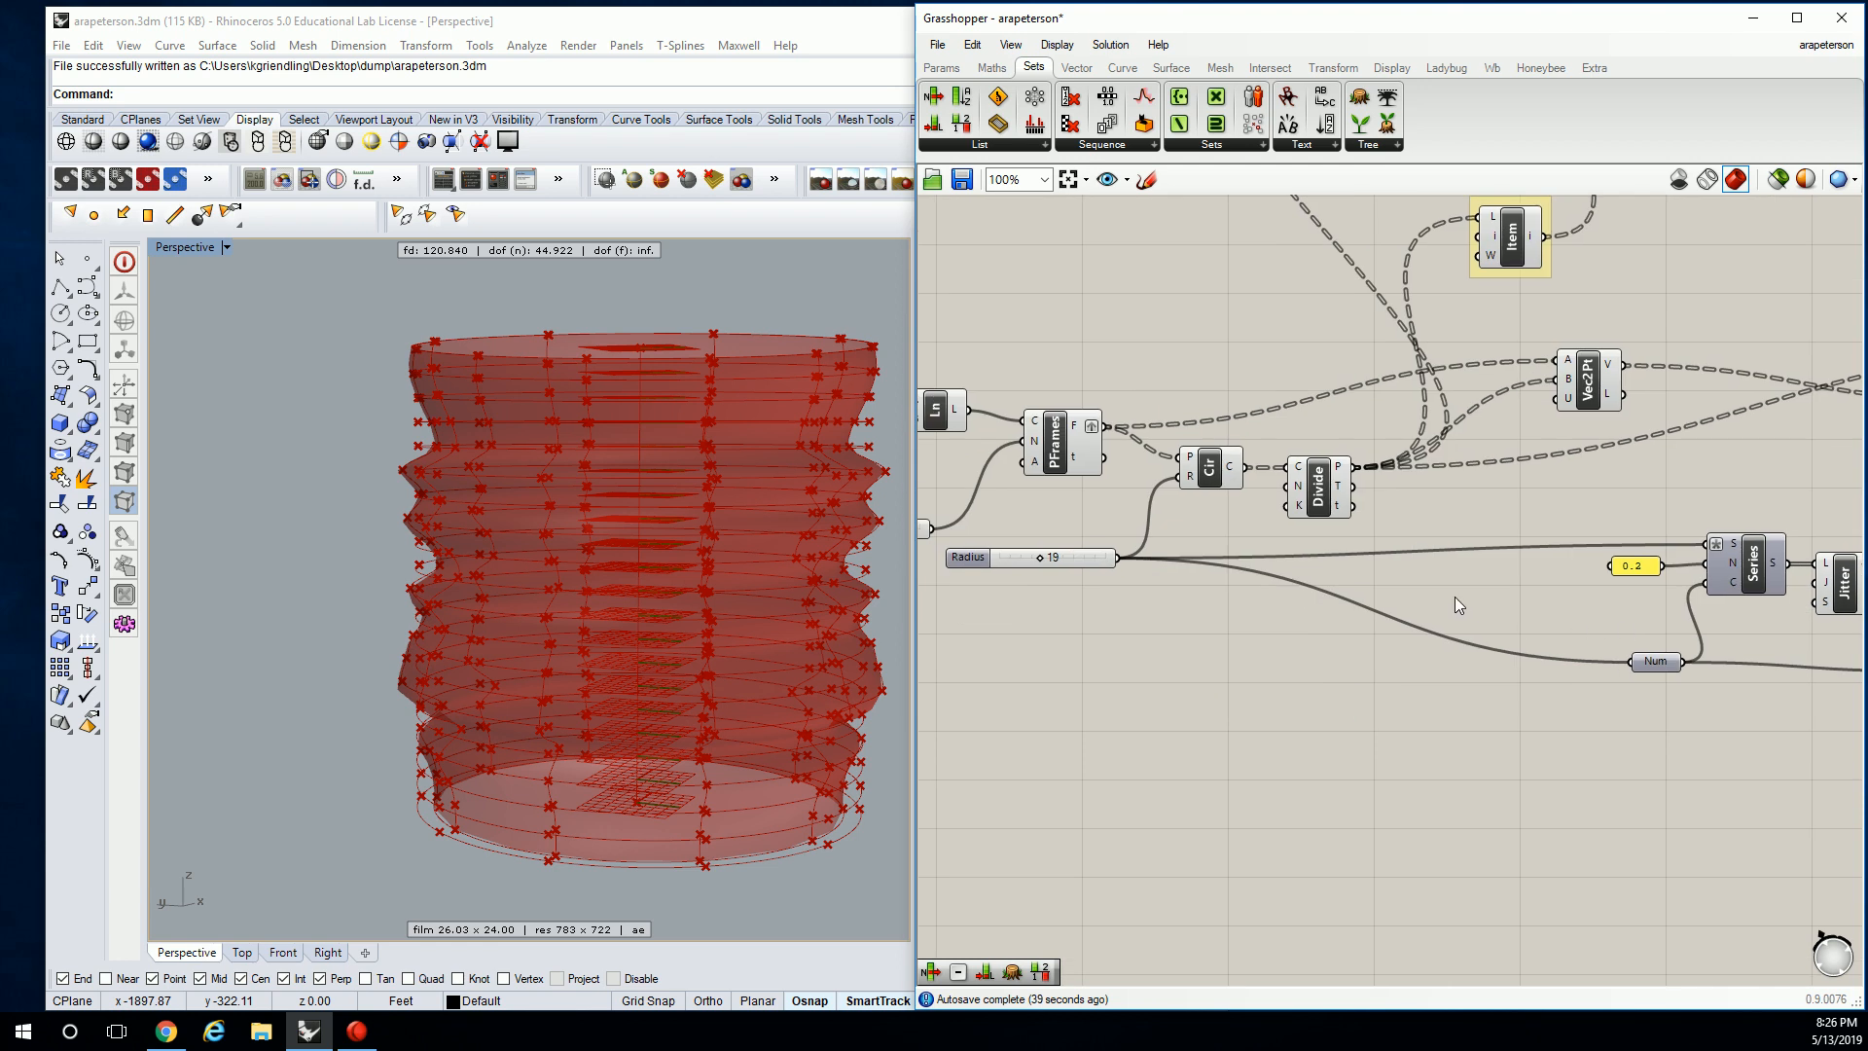
left_click(1087, 564)
mouse_move(1087, 564)
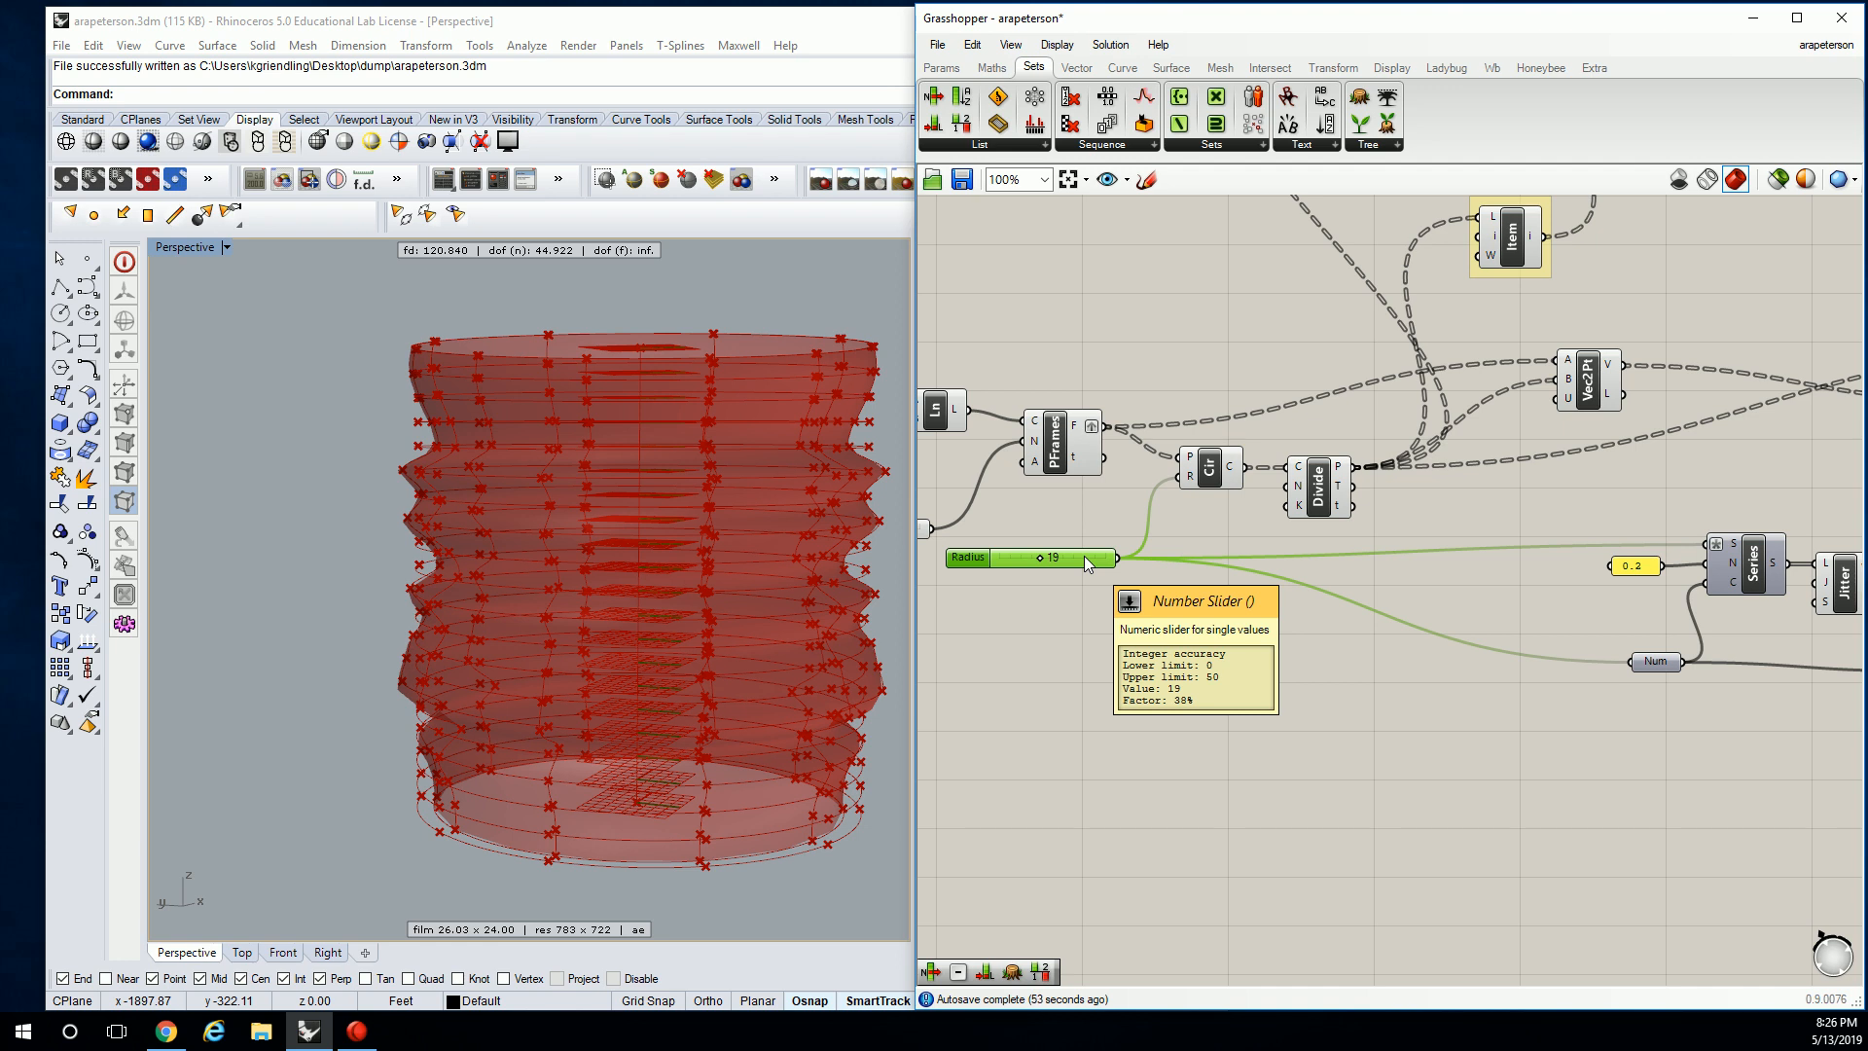
right_click_drag(1401, 459, 1218, 428)
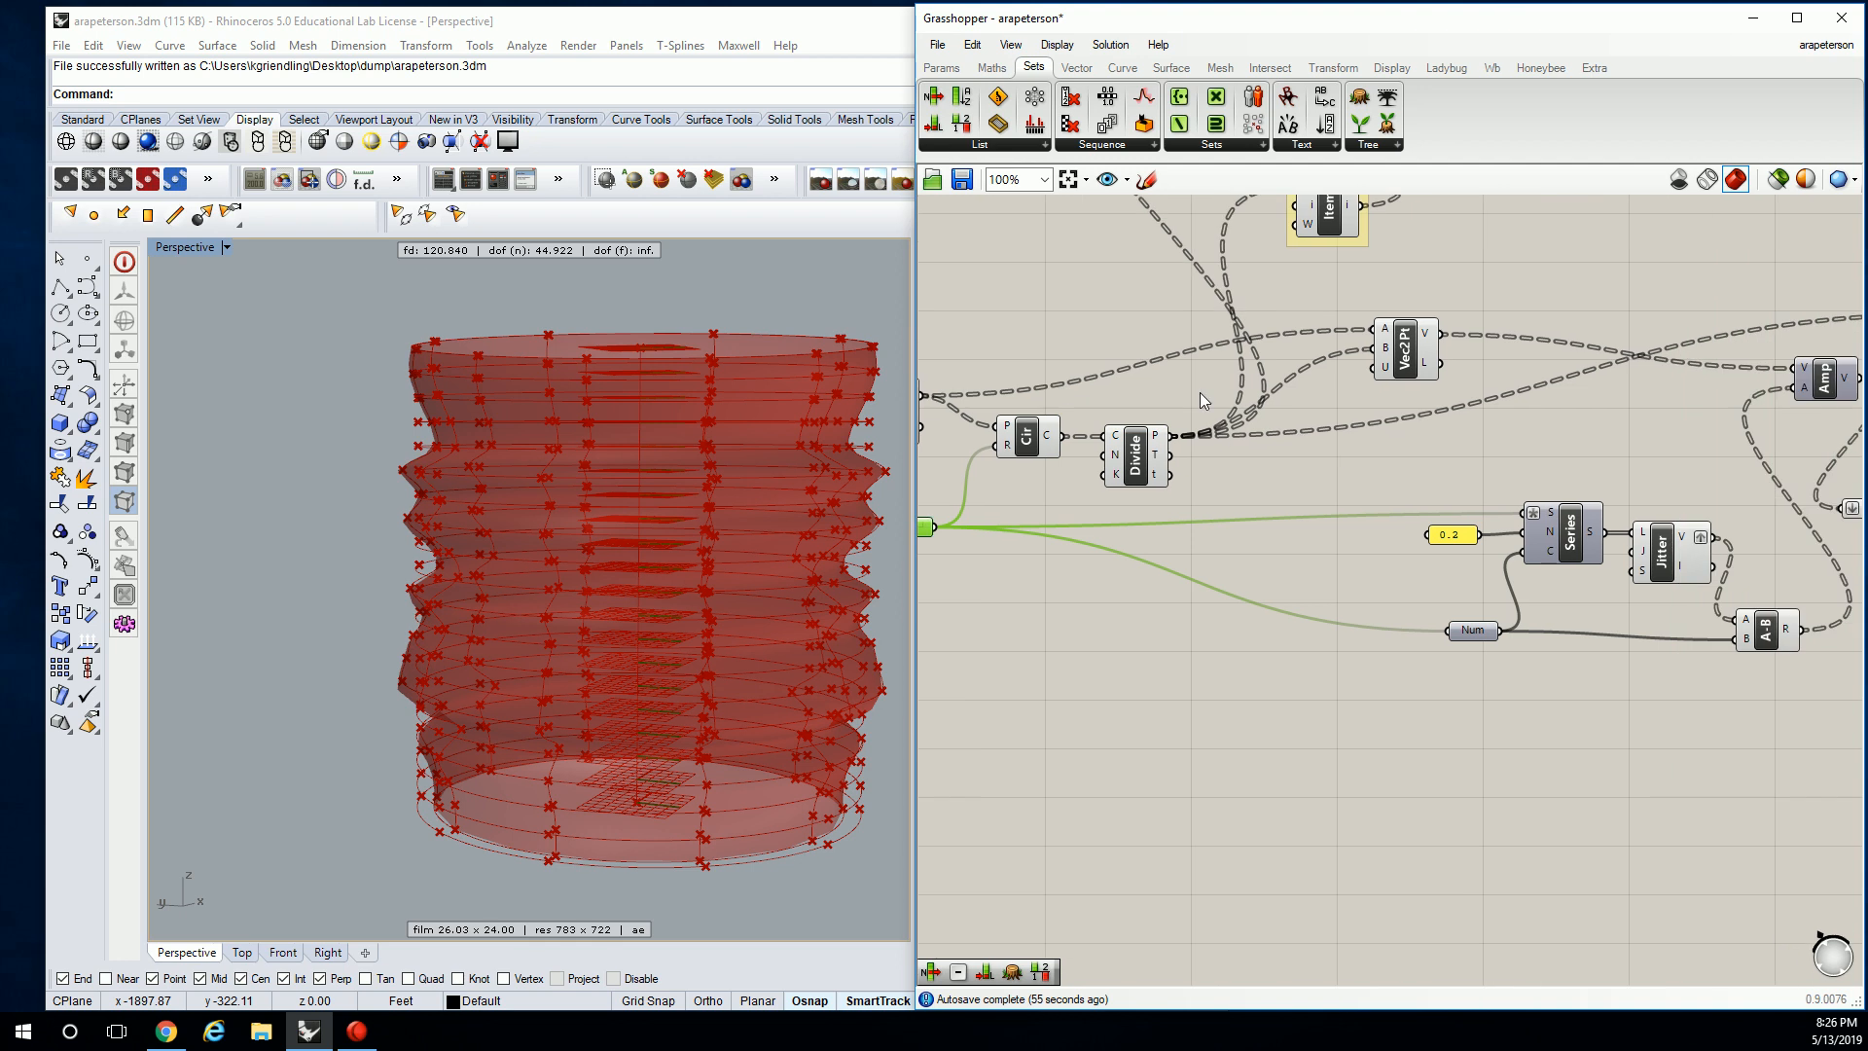
right_click_drag(1536, 469, 1304, 463)
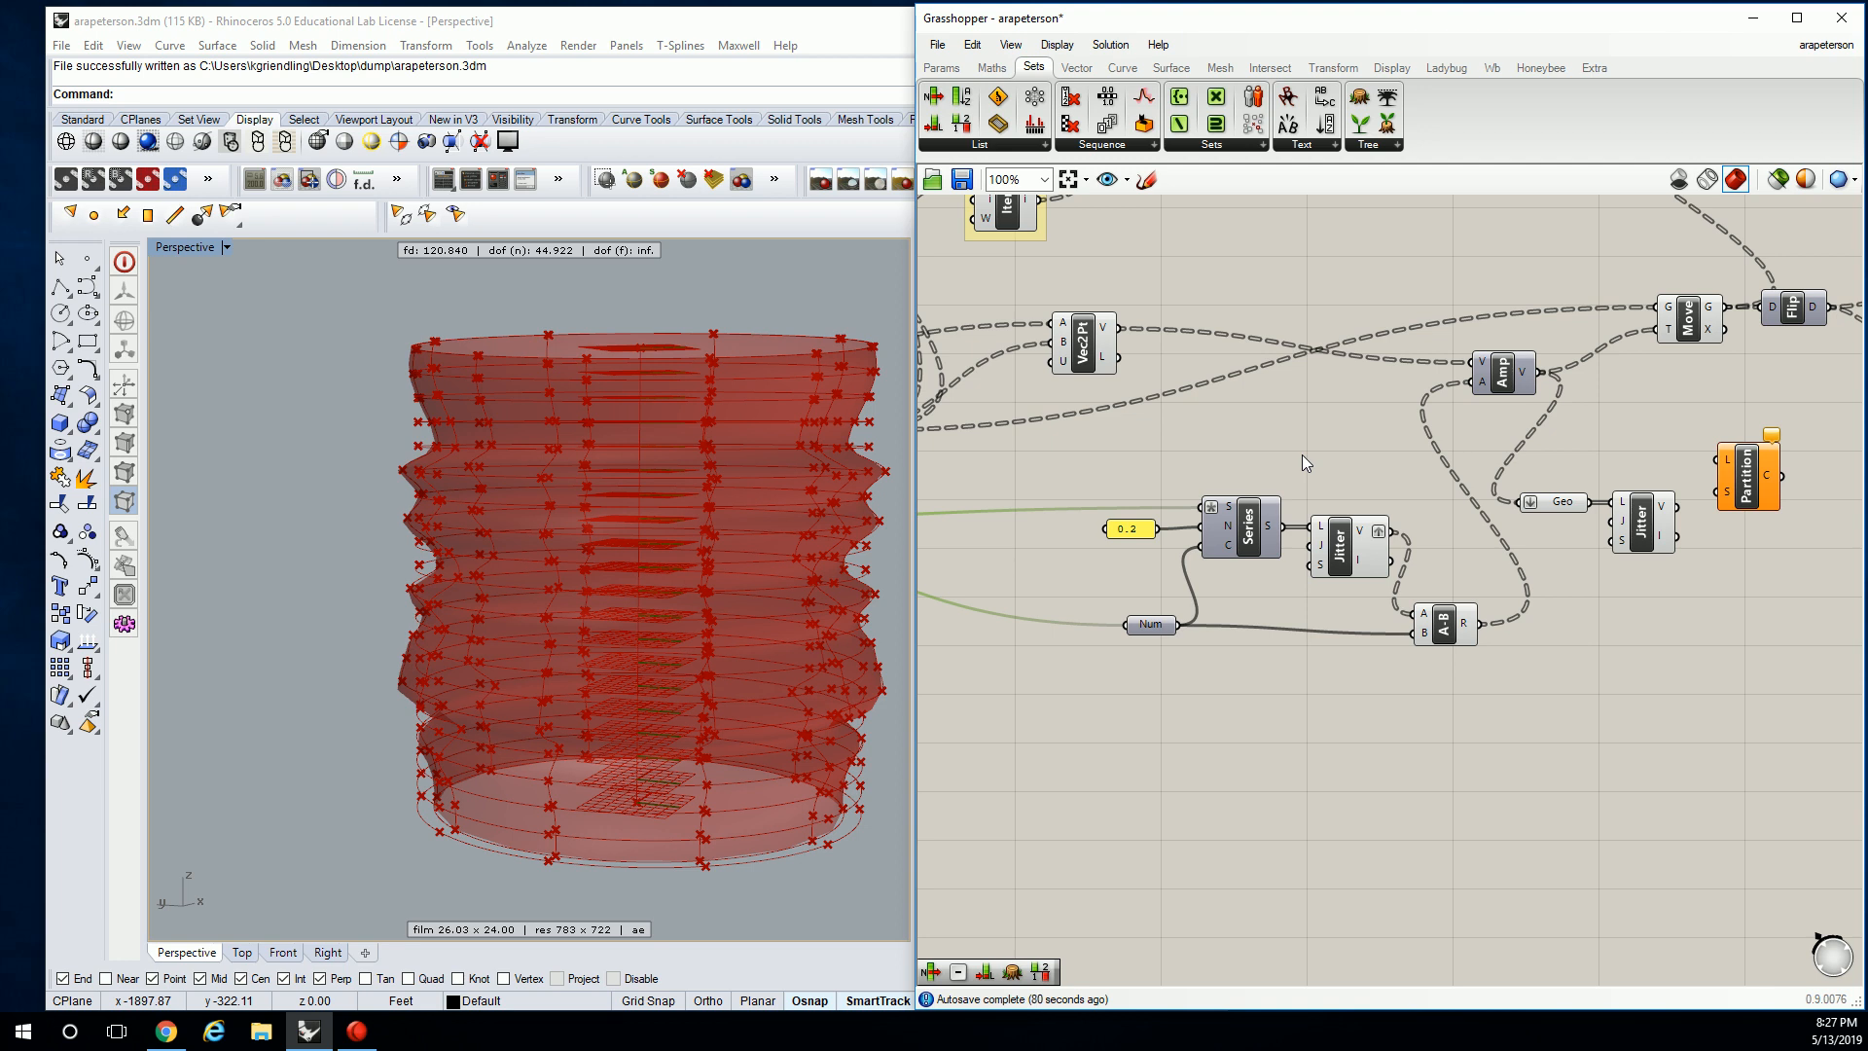
Connect Num's output to Partition's S size input.
left_click(1219, 678)
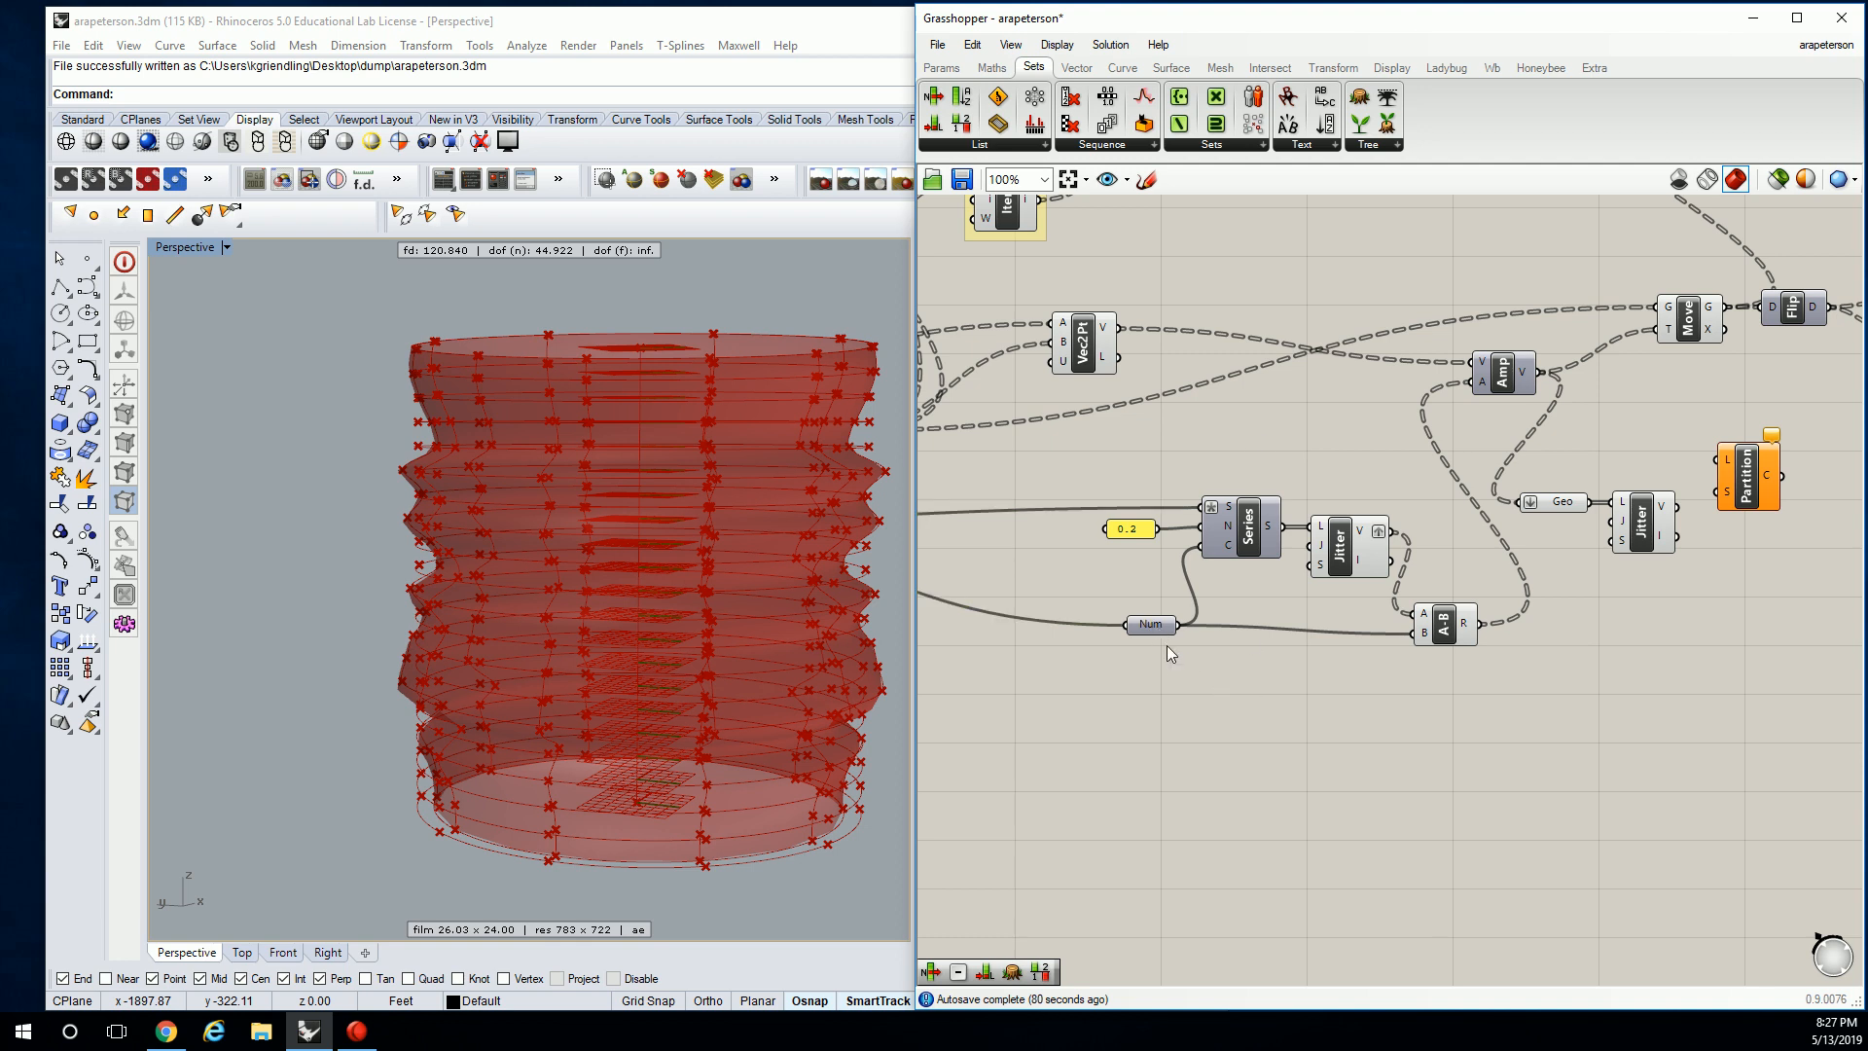
scroll(1170, 639, "up", 1)
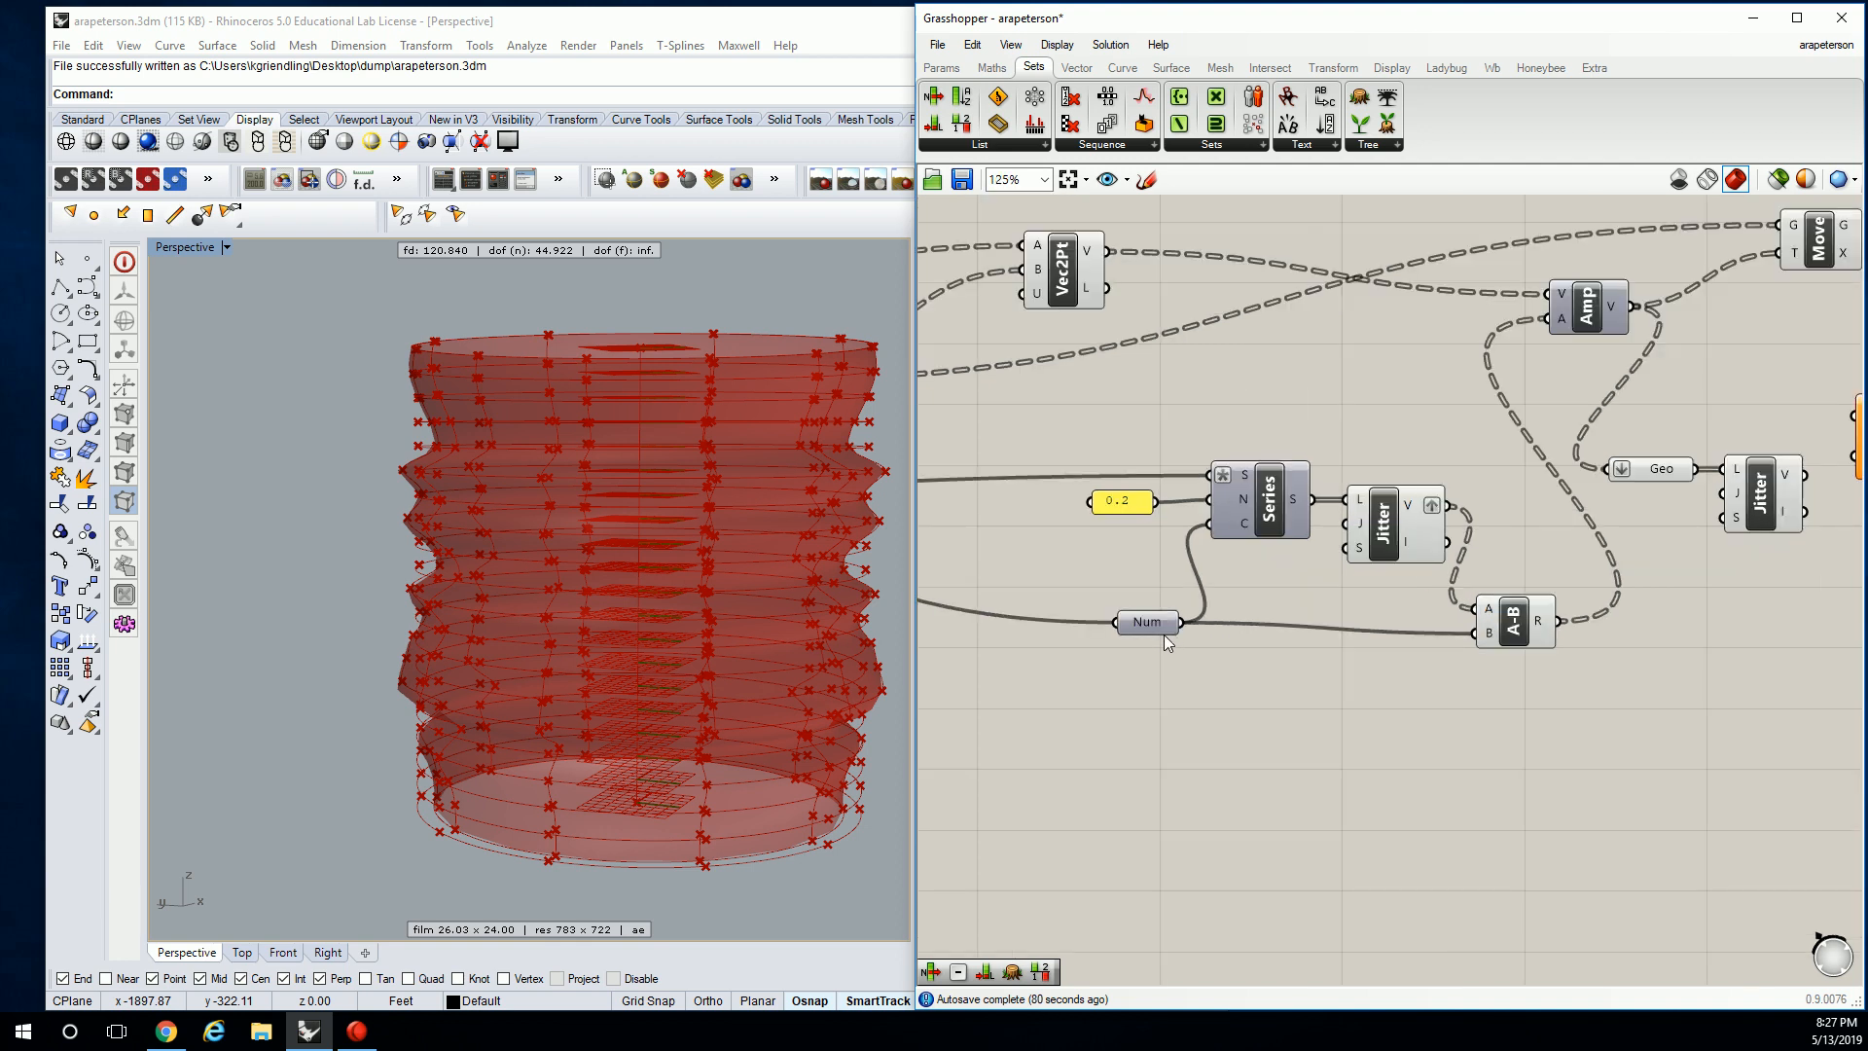
right_click_drag(1164, 634, 1206, 653)
right_click_drag(1583, 498, 1351, 474)
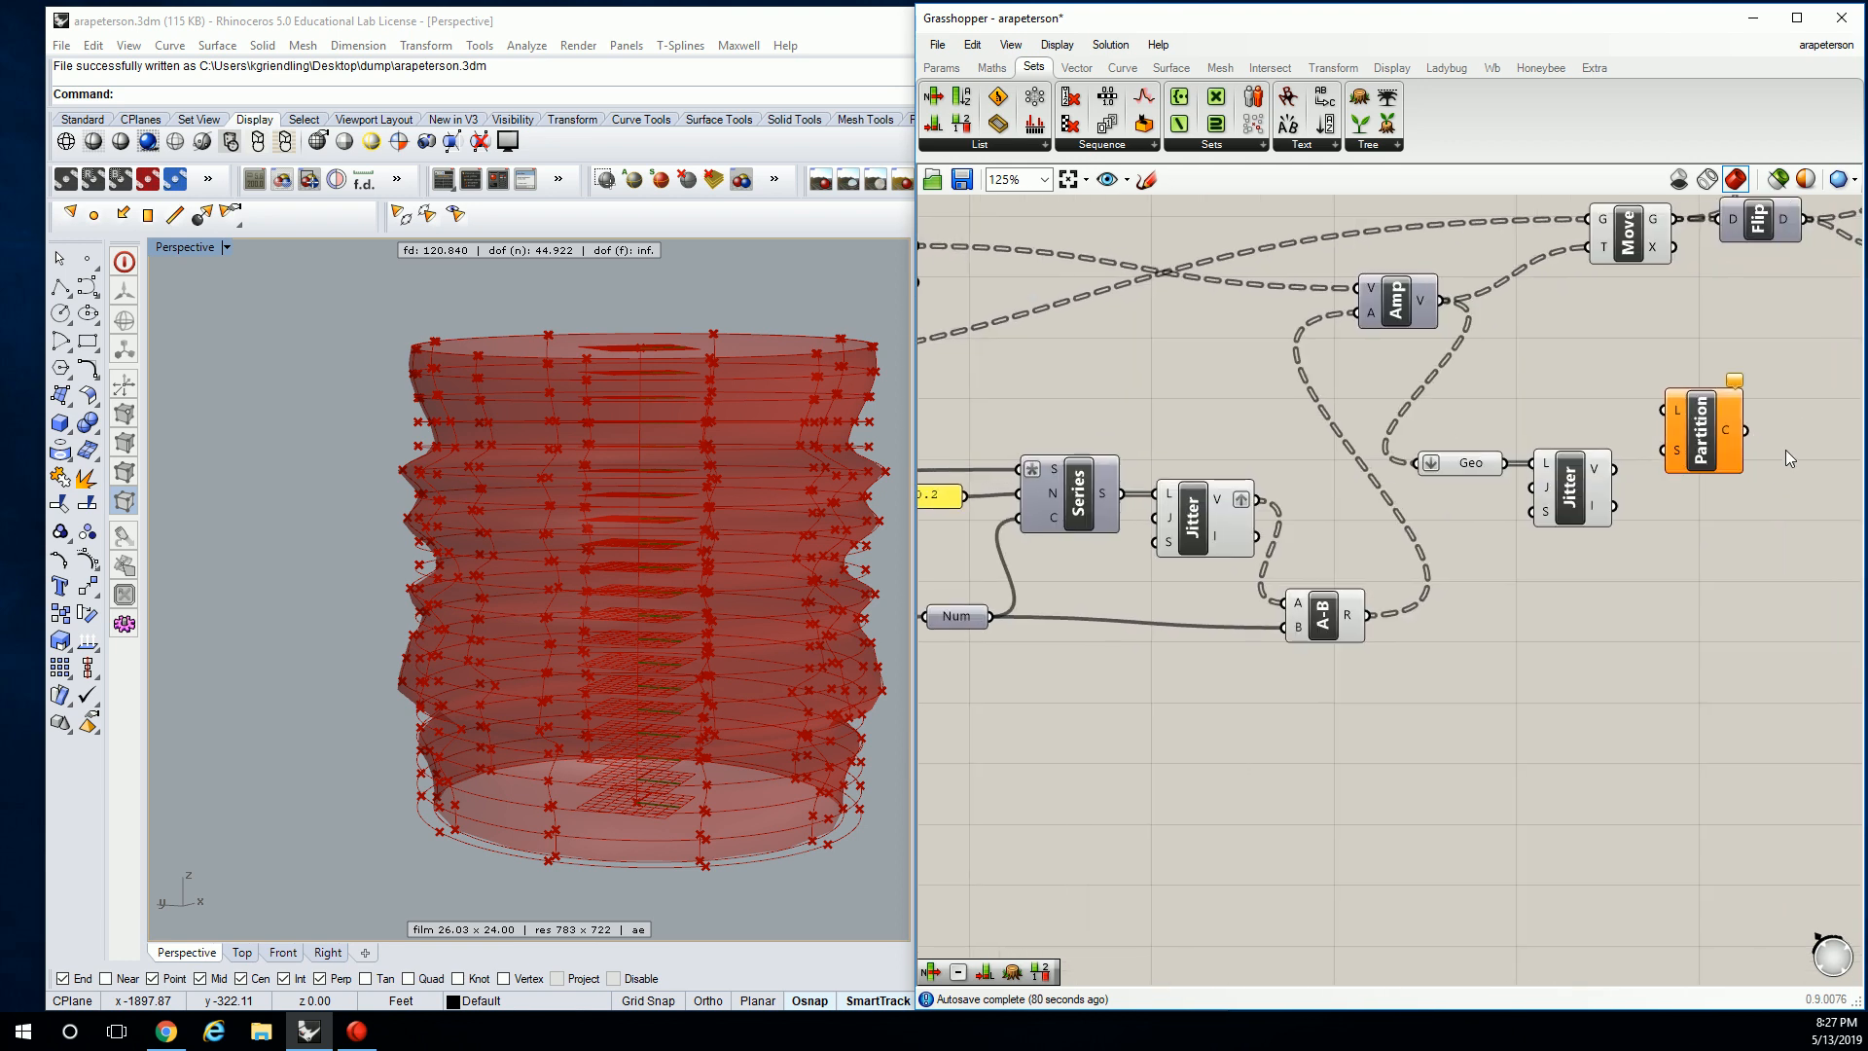
mouse_move(1675, 454)
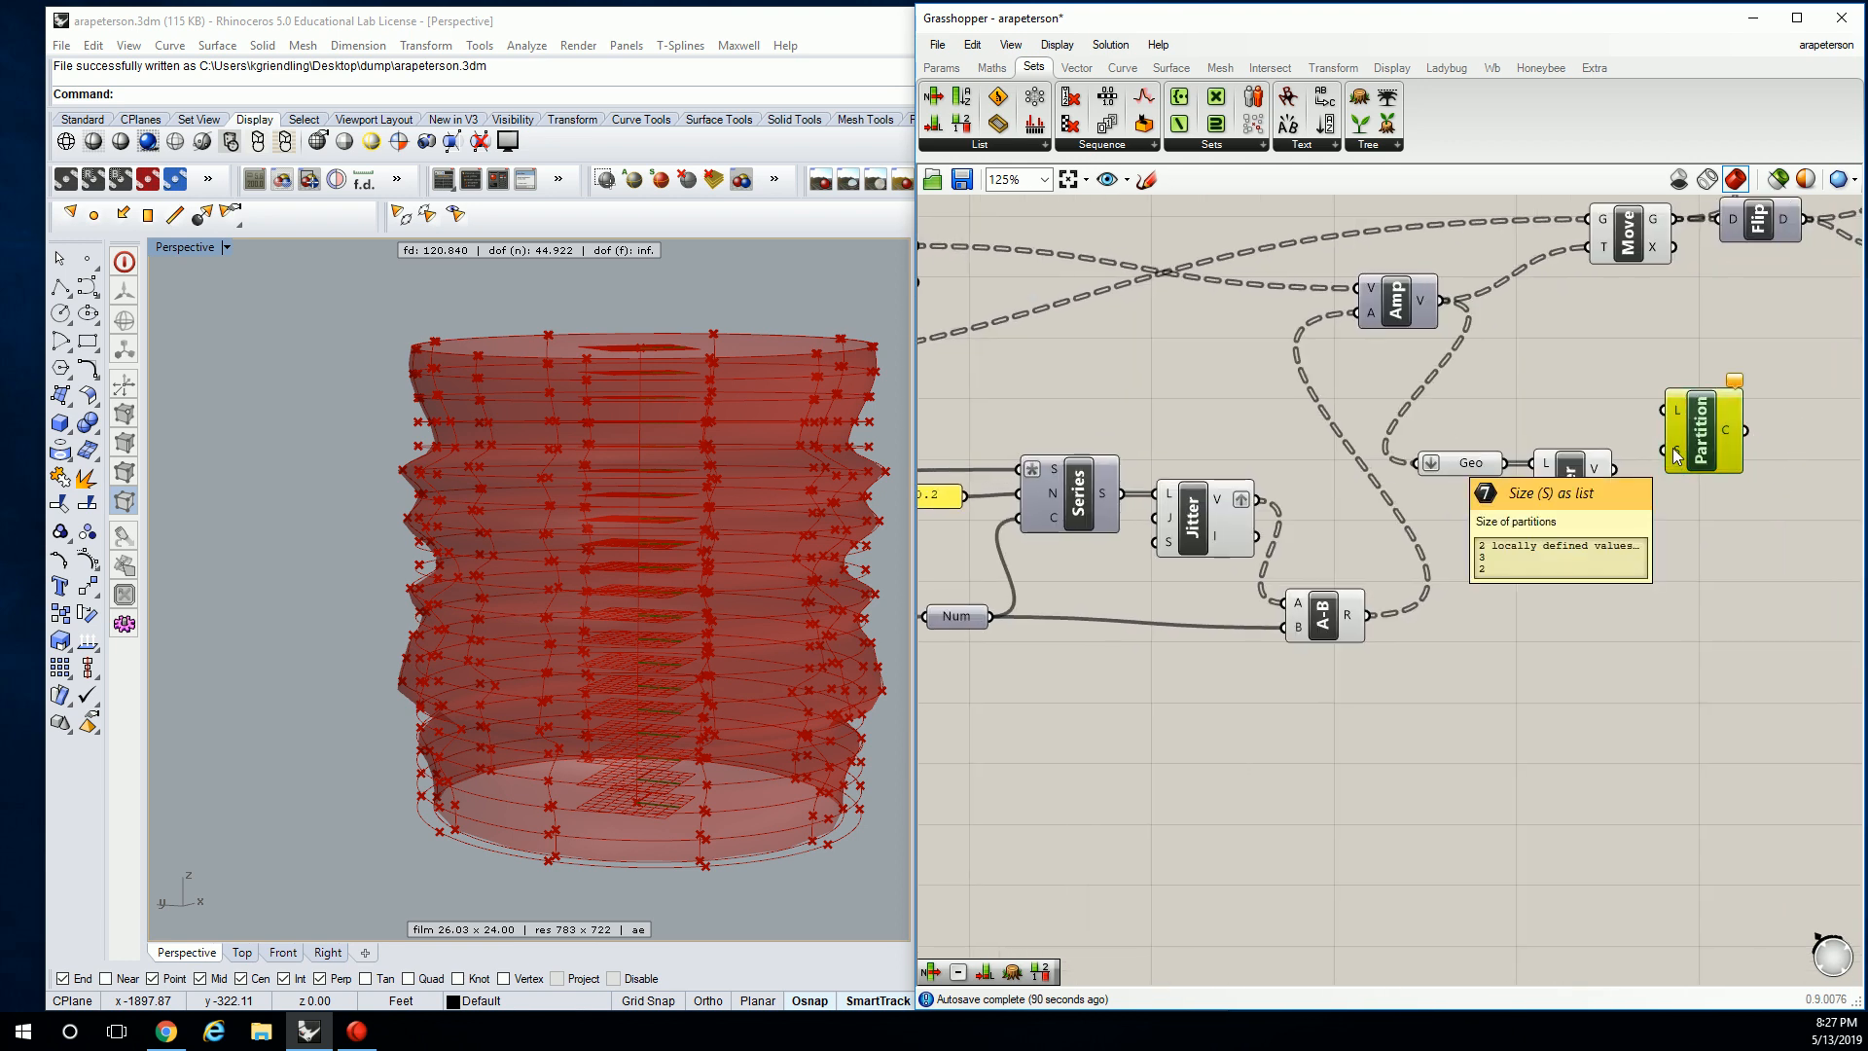
scroll(1498, 421, "down", 4)
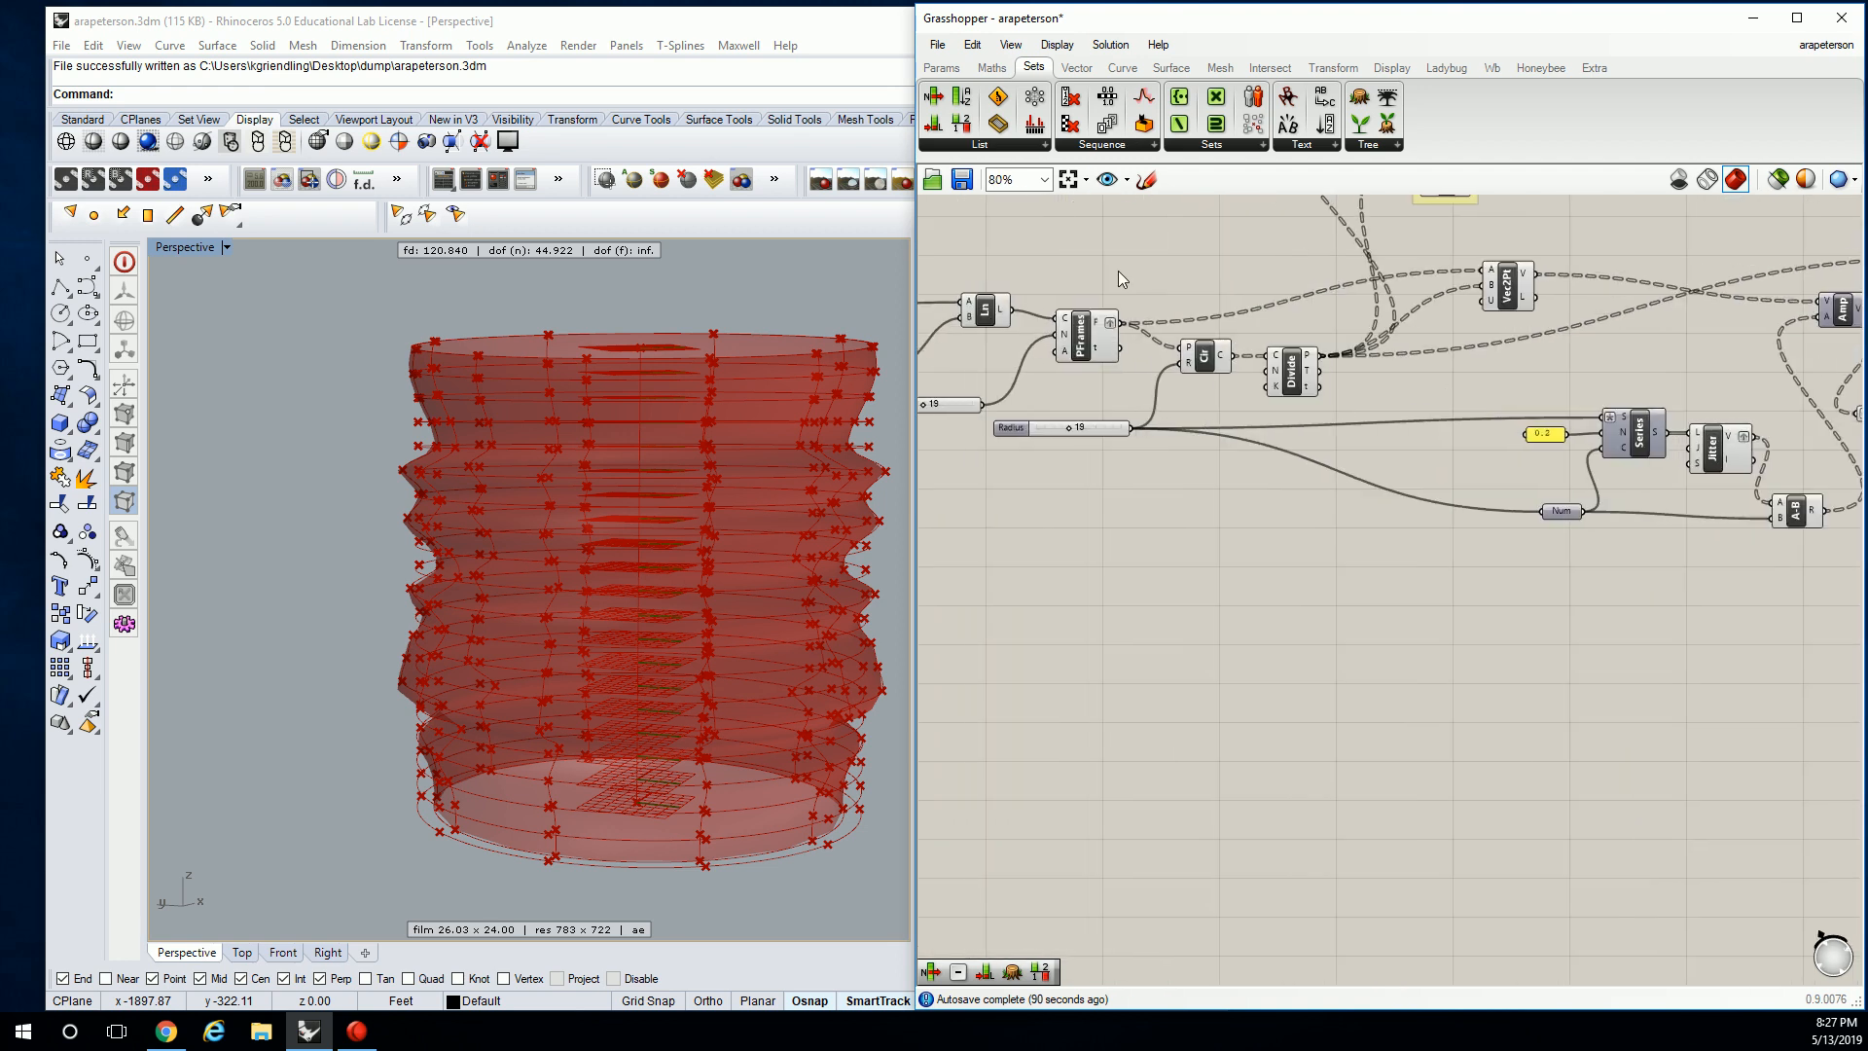
right_click_drag(1456, 508, 1251, 519)
left_click(1357, 522)
scroll(1483, 506, "down", 1)
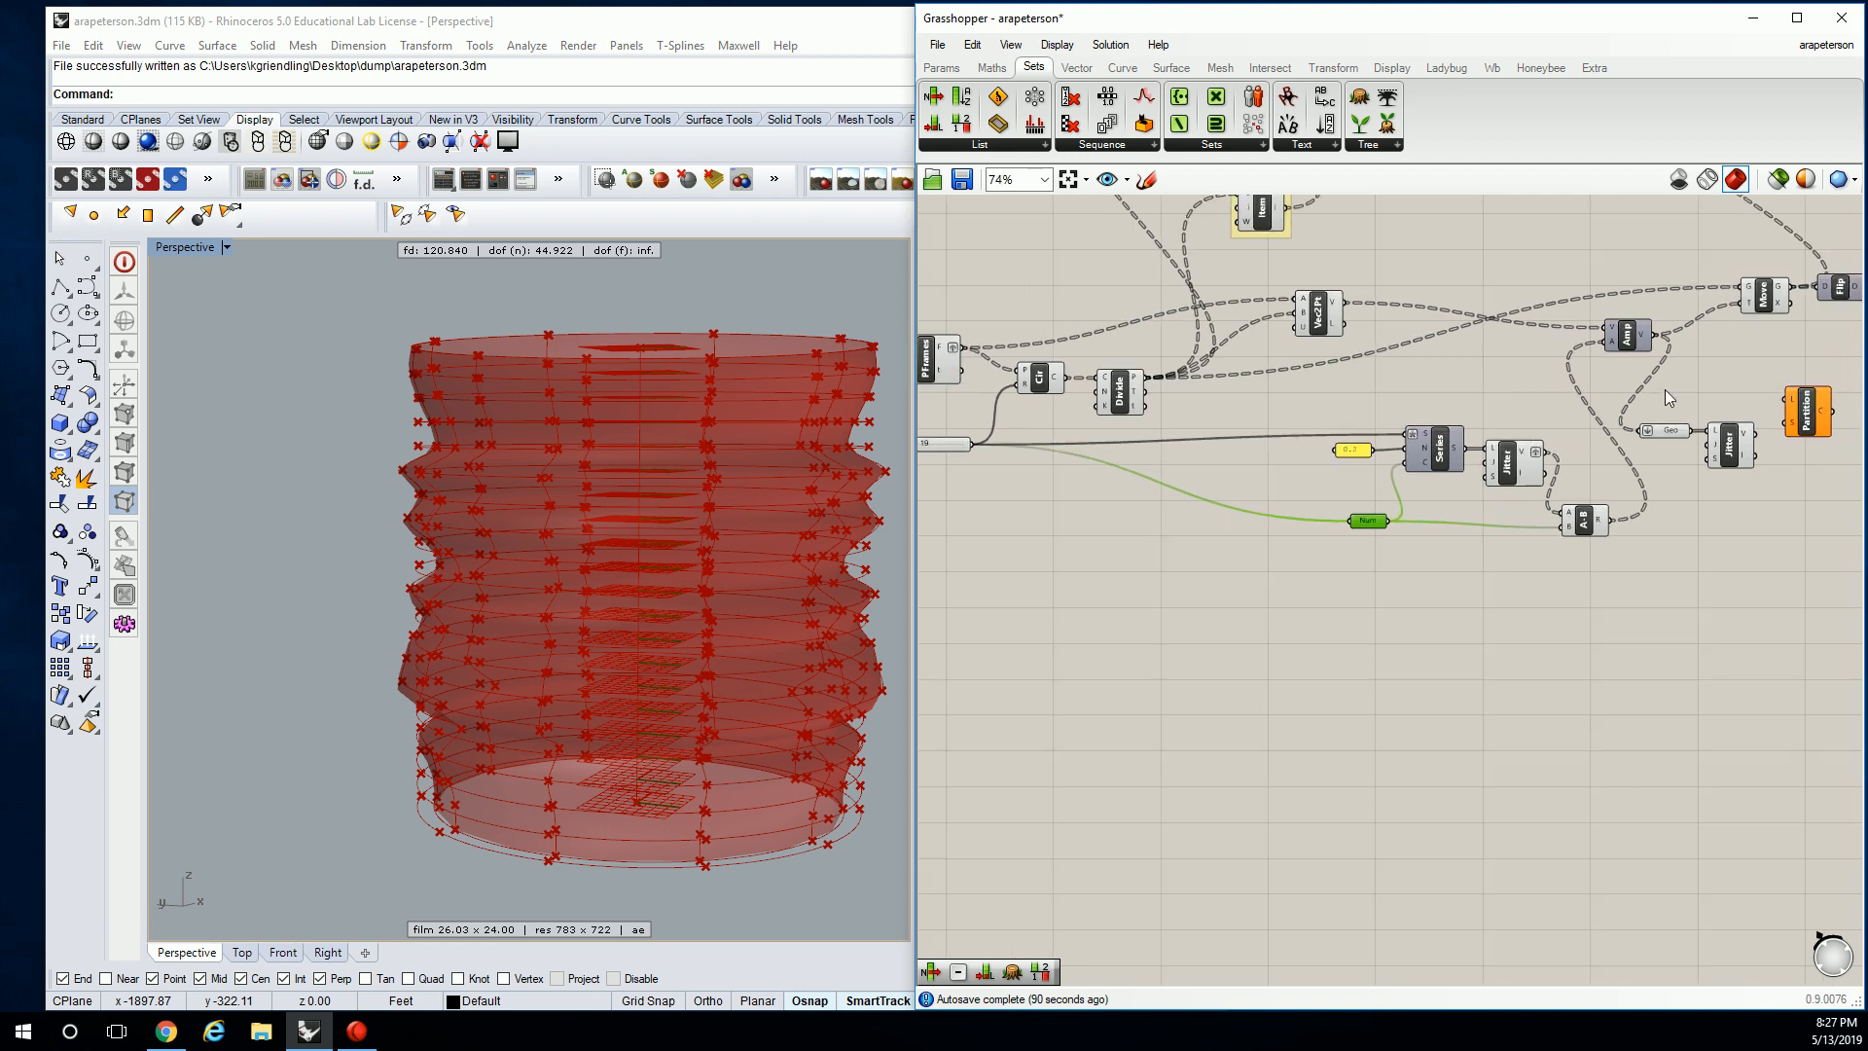
left_click(1650, 395)
scroll(1766, 420, "up", 1)
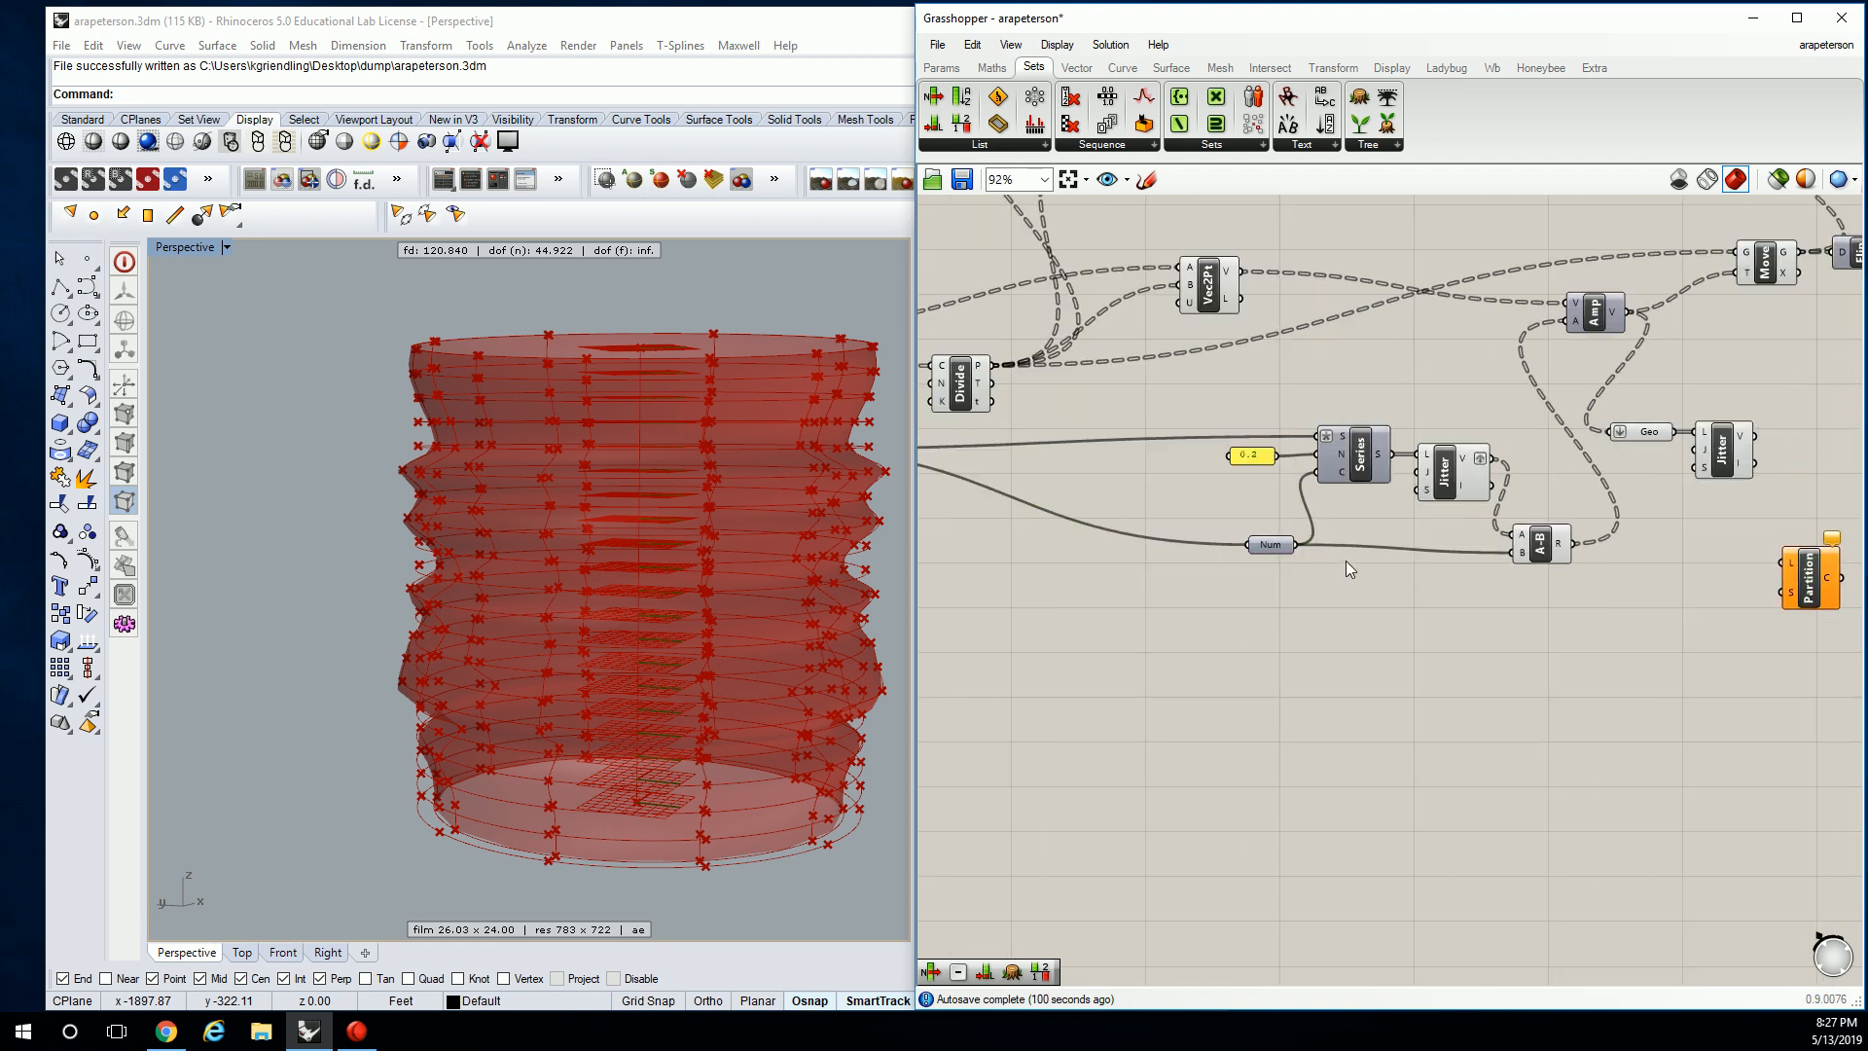
left_click_drag(1297, 544, 1790, 602)
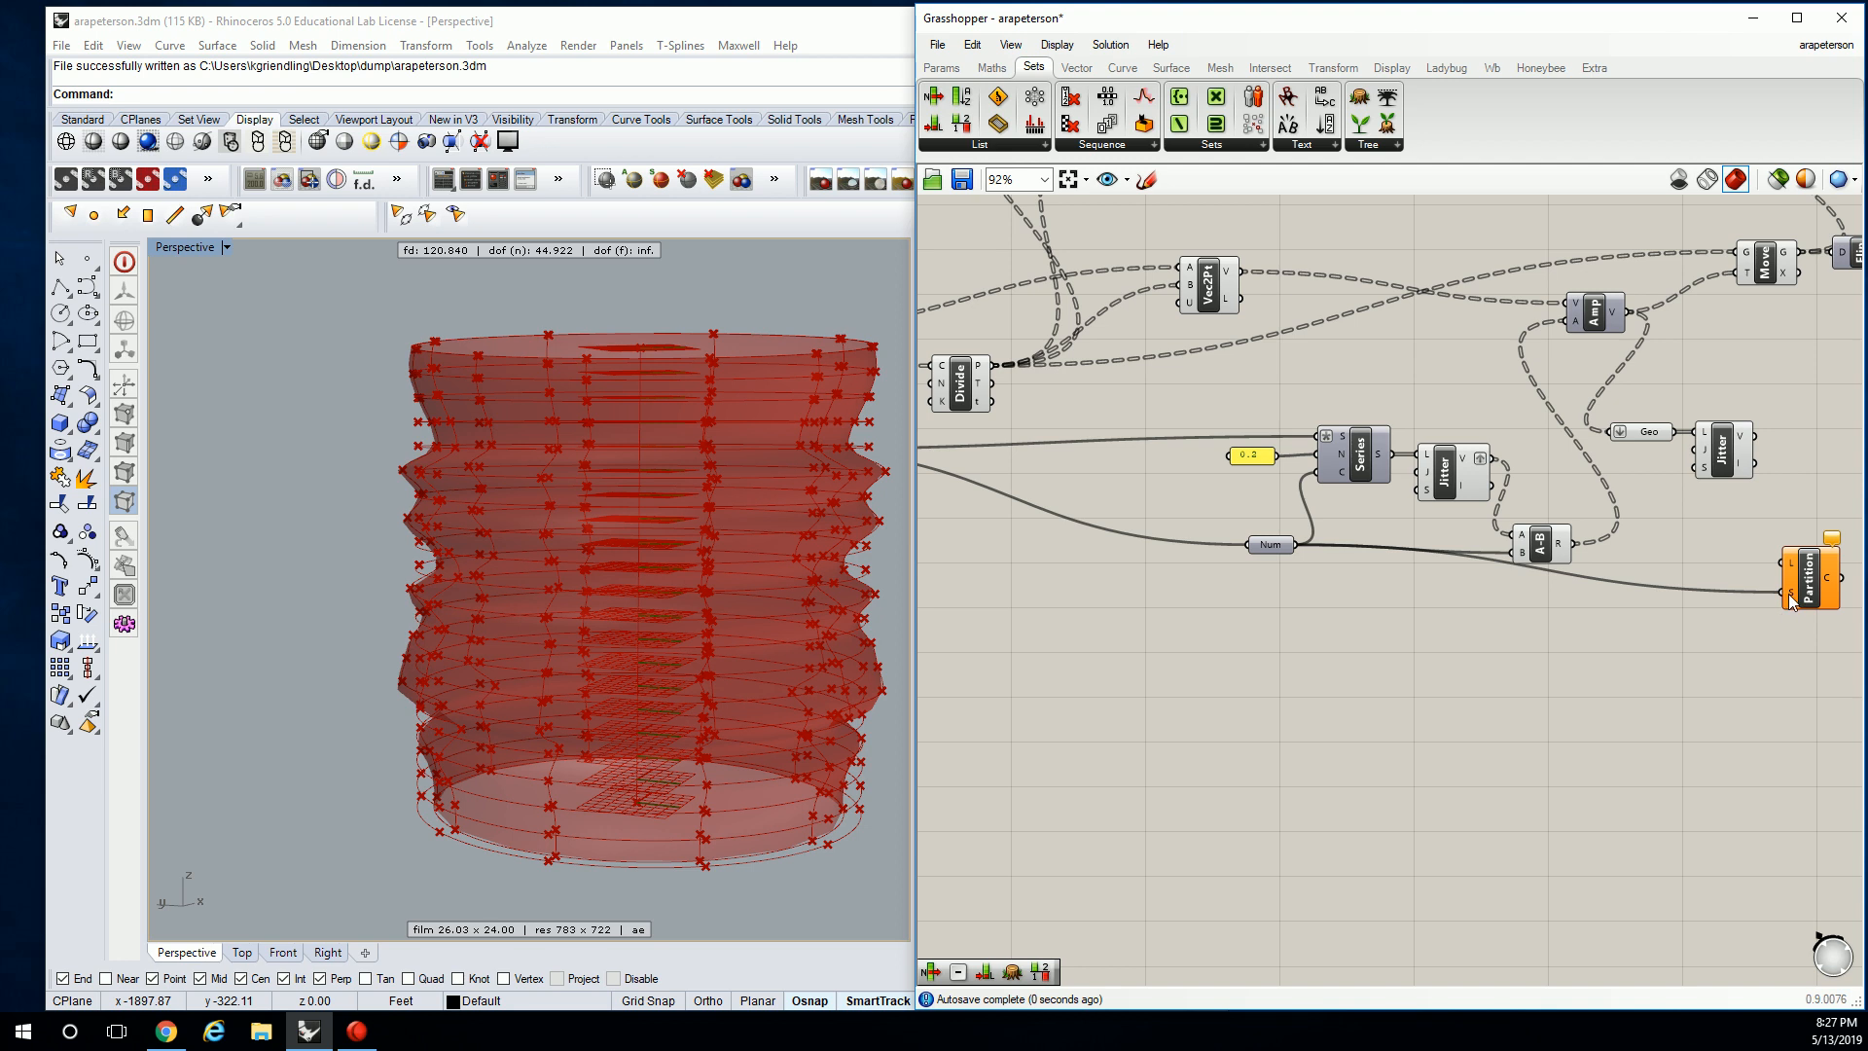
right_click_drag(1790, 602, 1331, 528)
Give Partition's S input the expression x+1 and wire Jitter's V output toward Partition's L.
right_click(1328, 521)
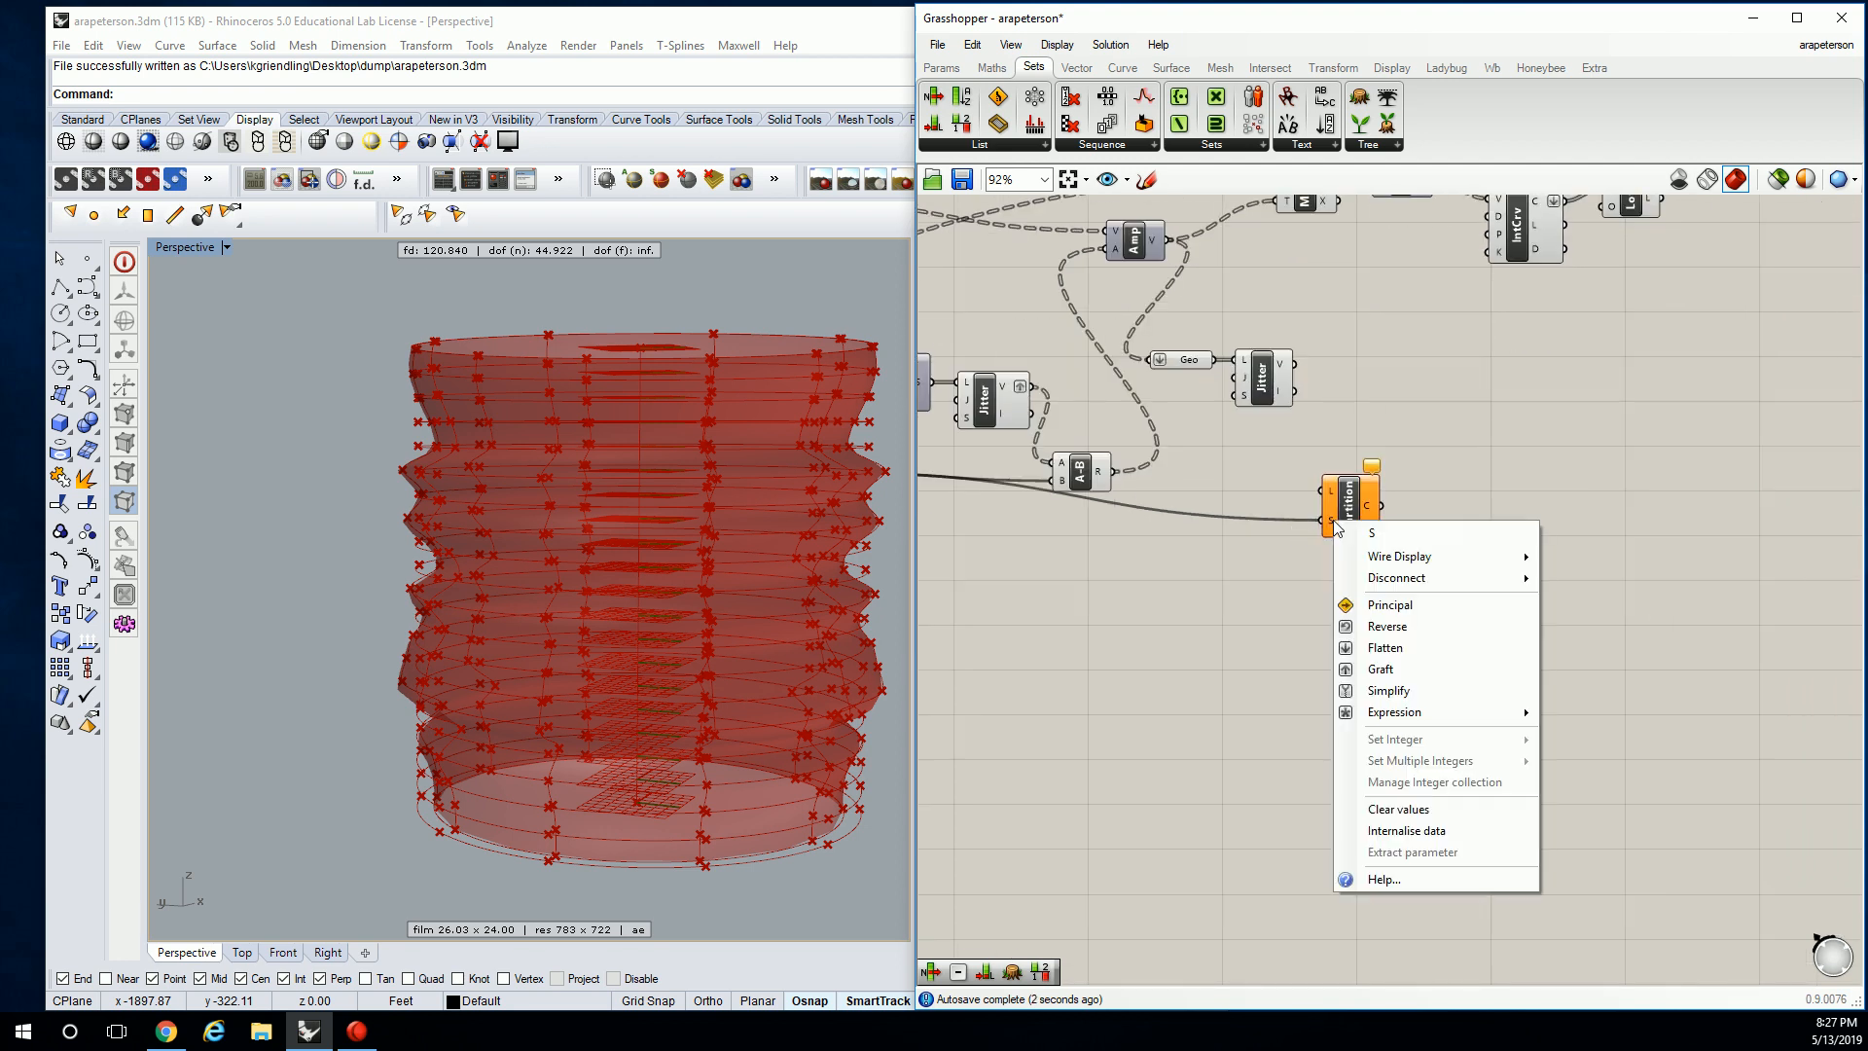
mouse_move(1526, 713)
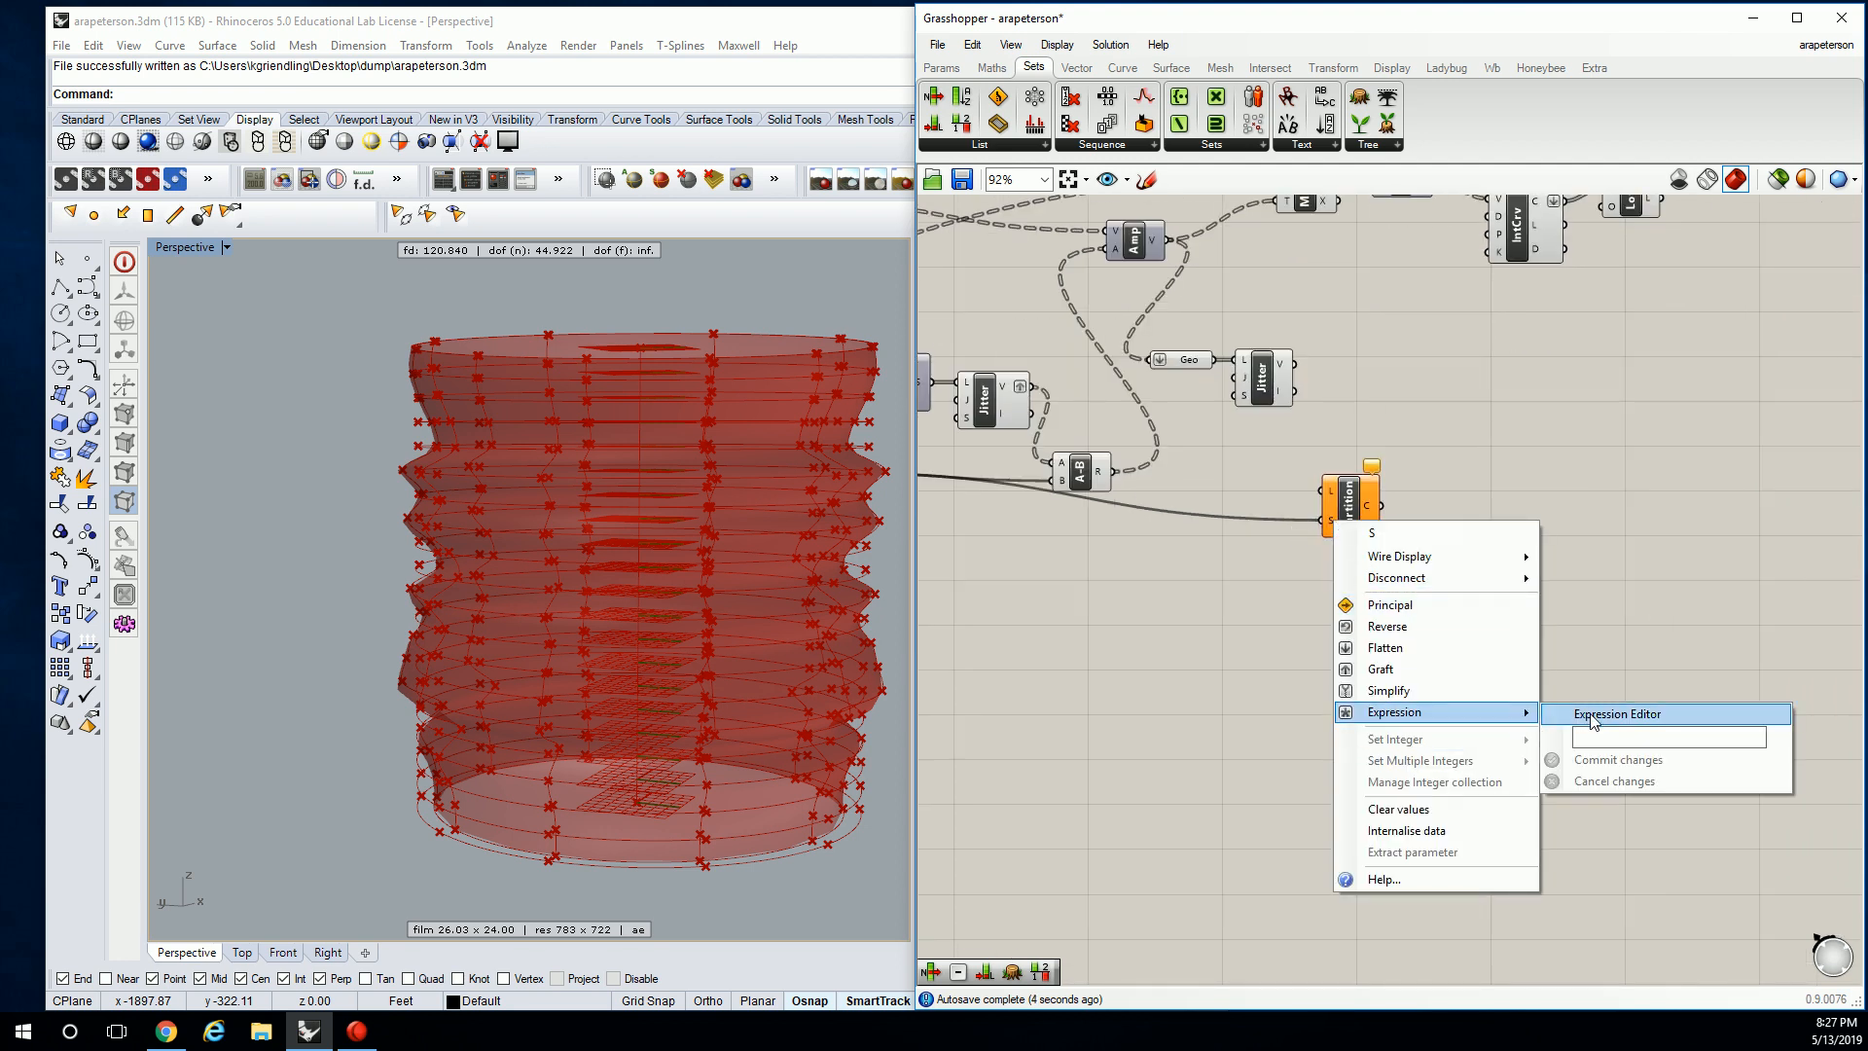
left_click(1611, 737)
type("x+1")
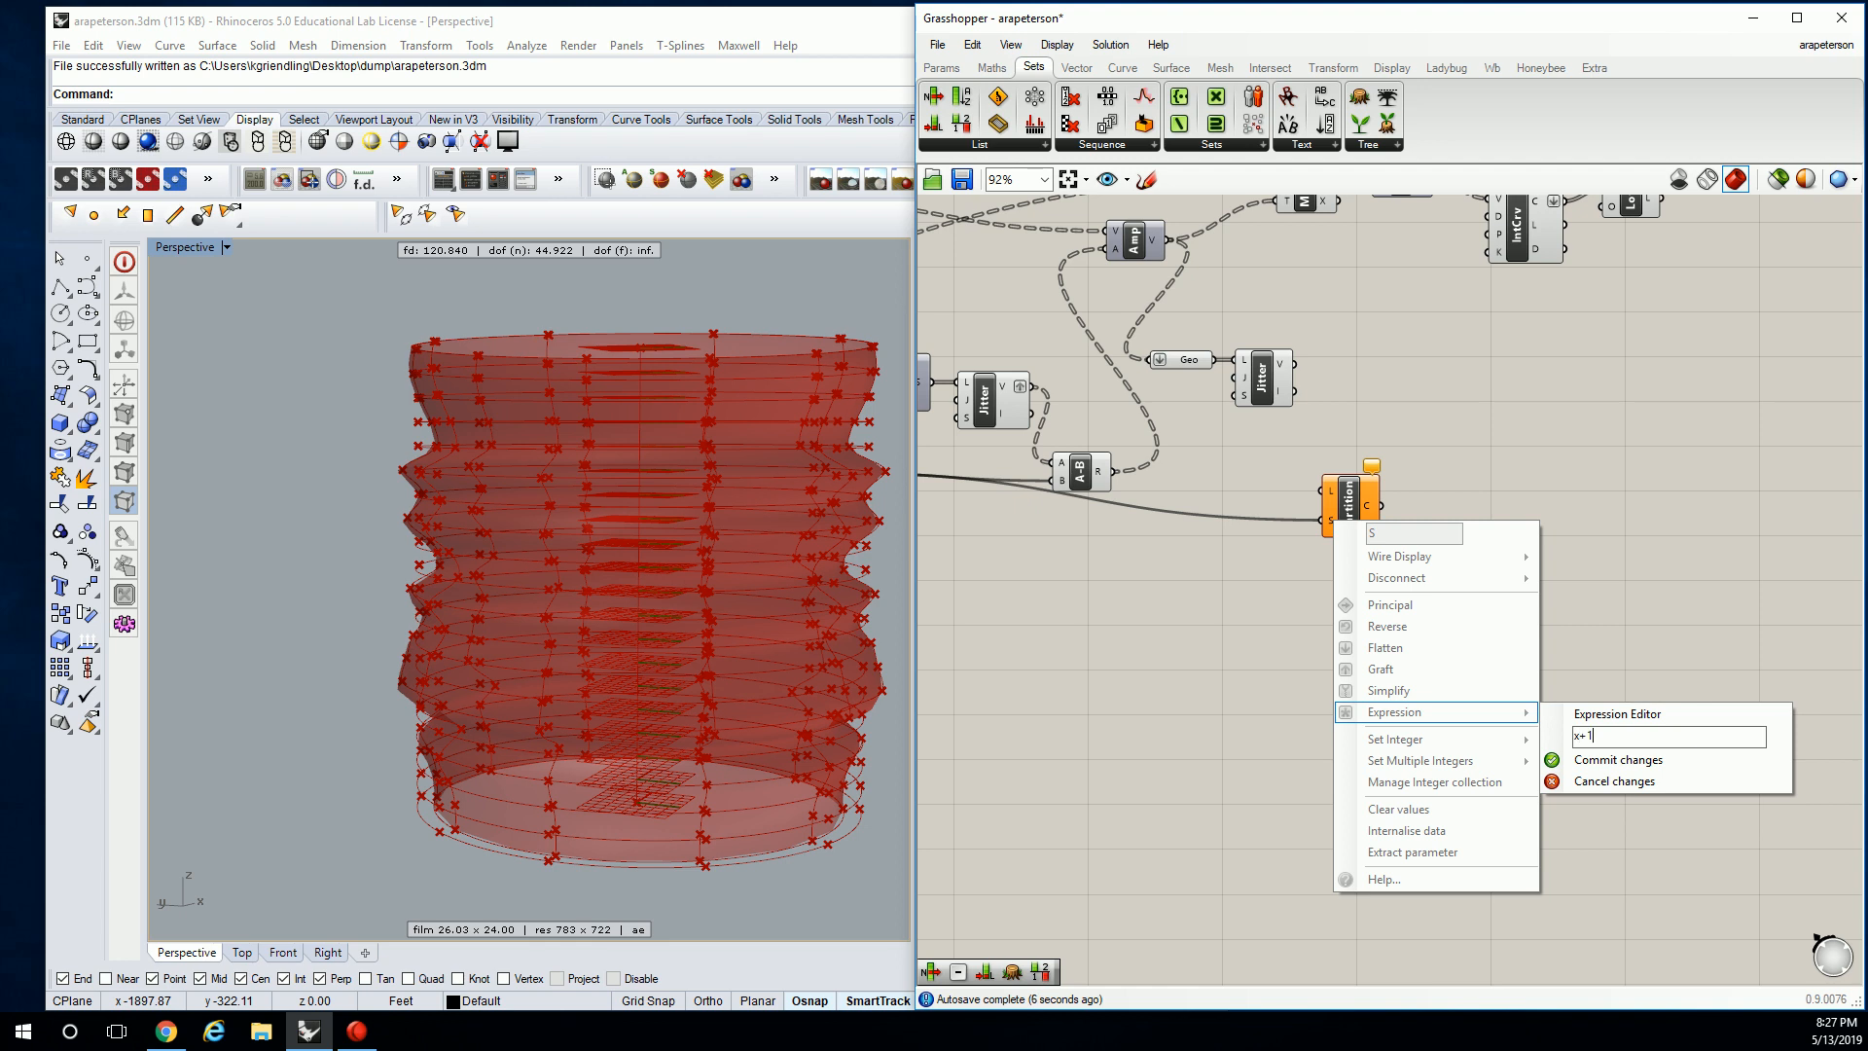
left_click(1622, 759)
right_click_drag(1304, 384, 1410, 423)
left_click_drag(1399, 402, 1416, 531)
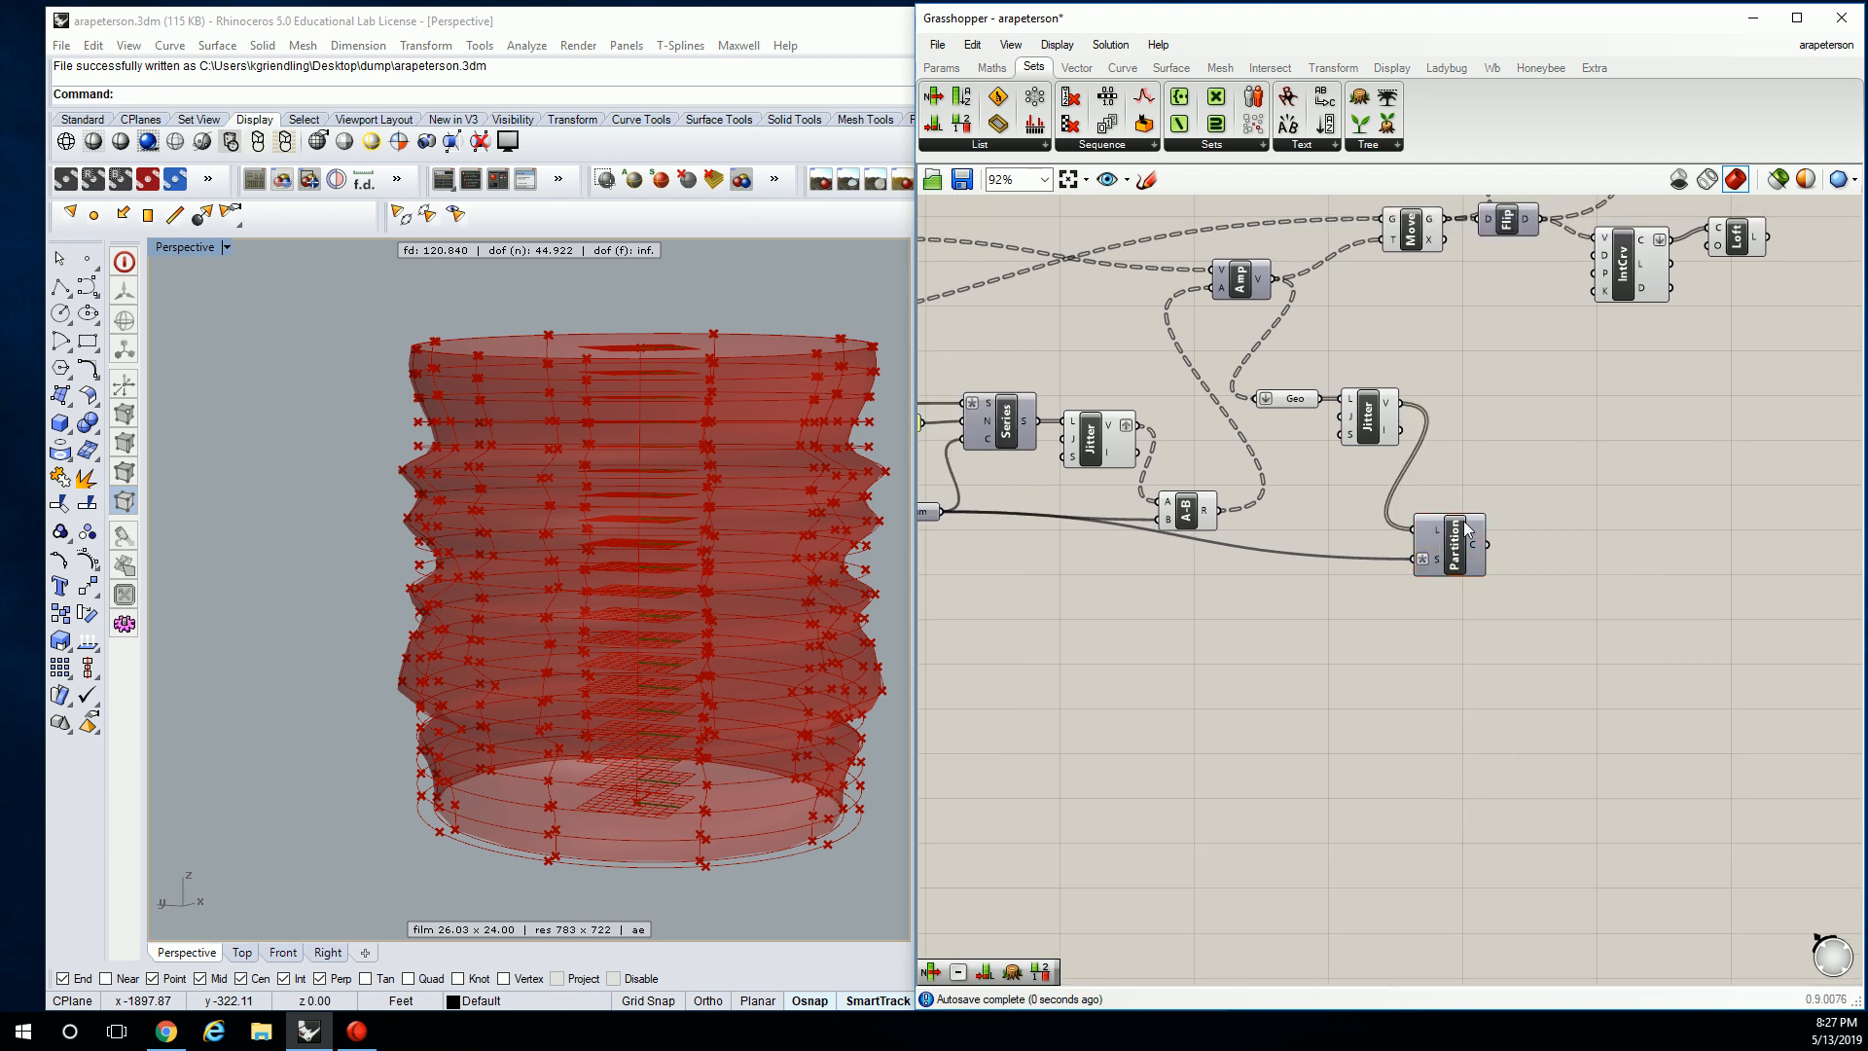
Connect the jittered points to Partition's list input and rearrange Partition, A-B and Geo.
right_click_drag(1525, 488, 1449, 481)
left_click_drag(1389, 540, 1377, 576)
left_click_drag(1112, 509, 1128, 435)
left_click_drag(1224, 390, 1226, 341)
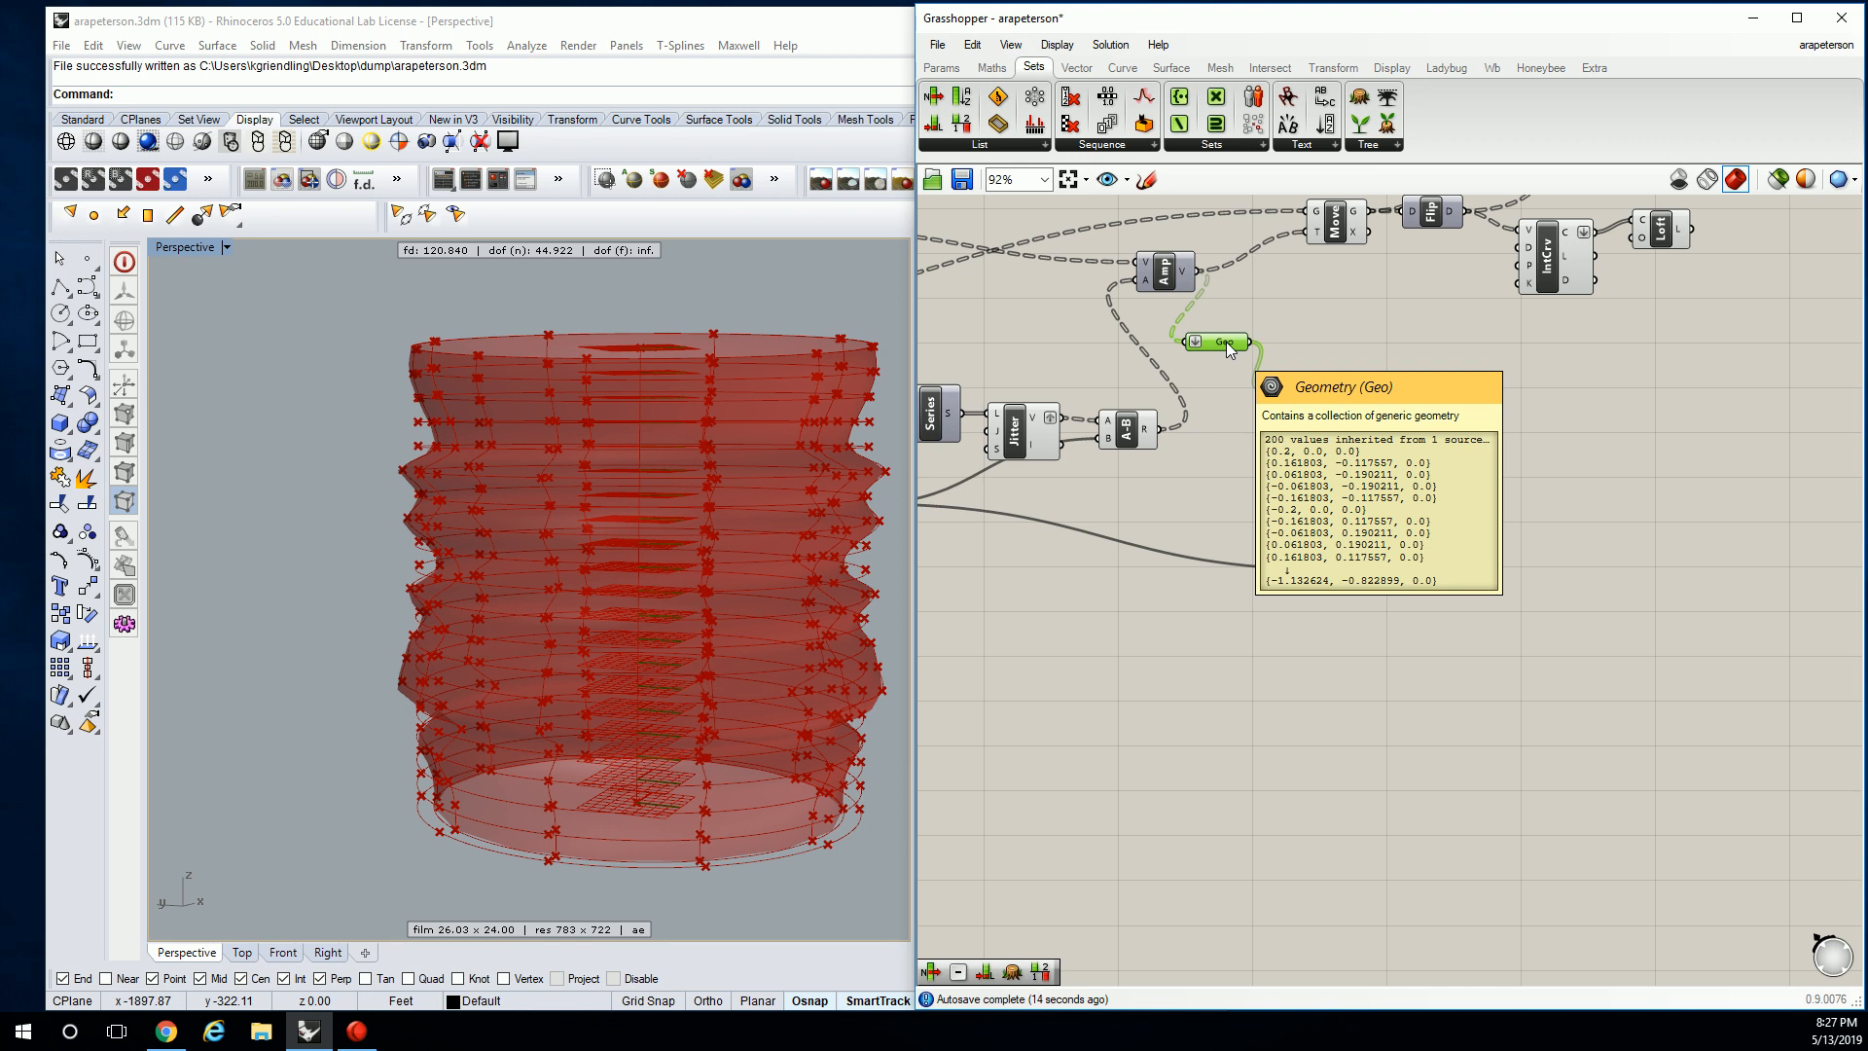
left_click(1381, 370)
scroll(1362, 609, "up", 2)
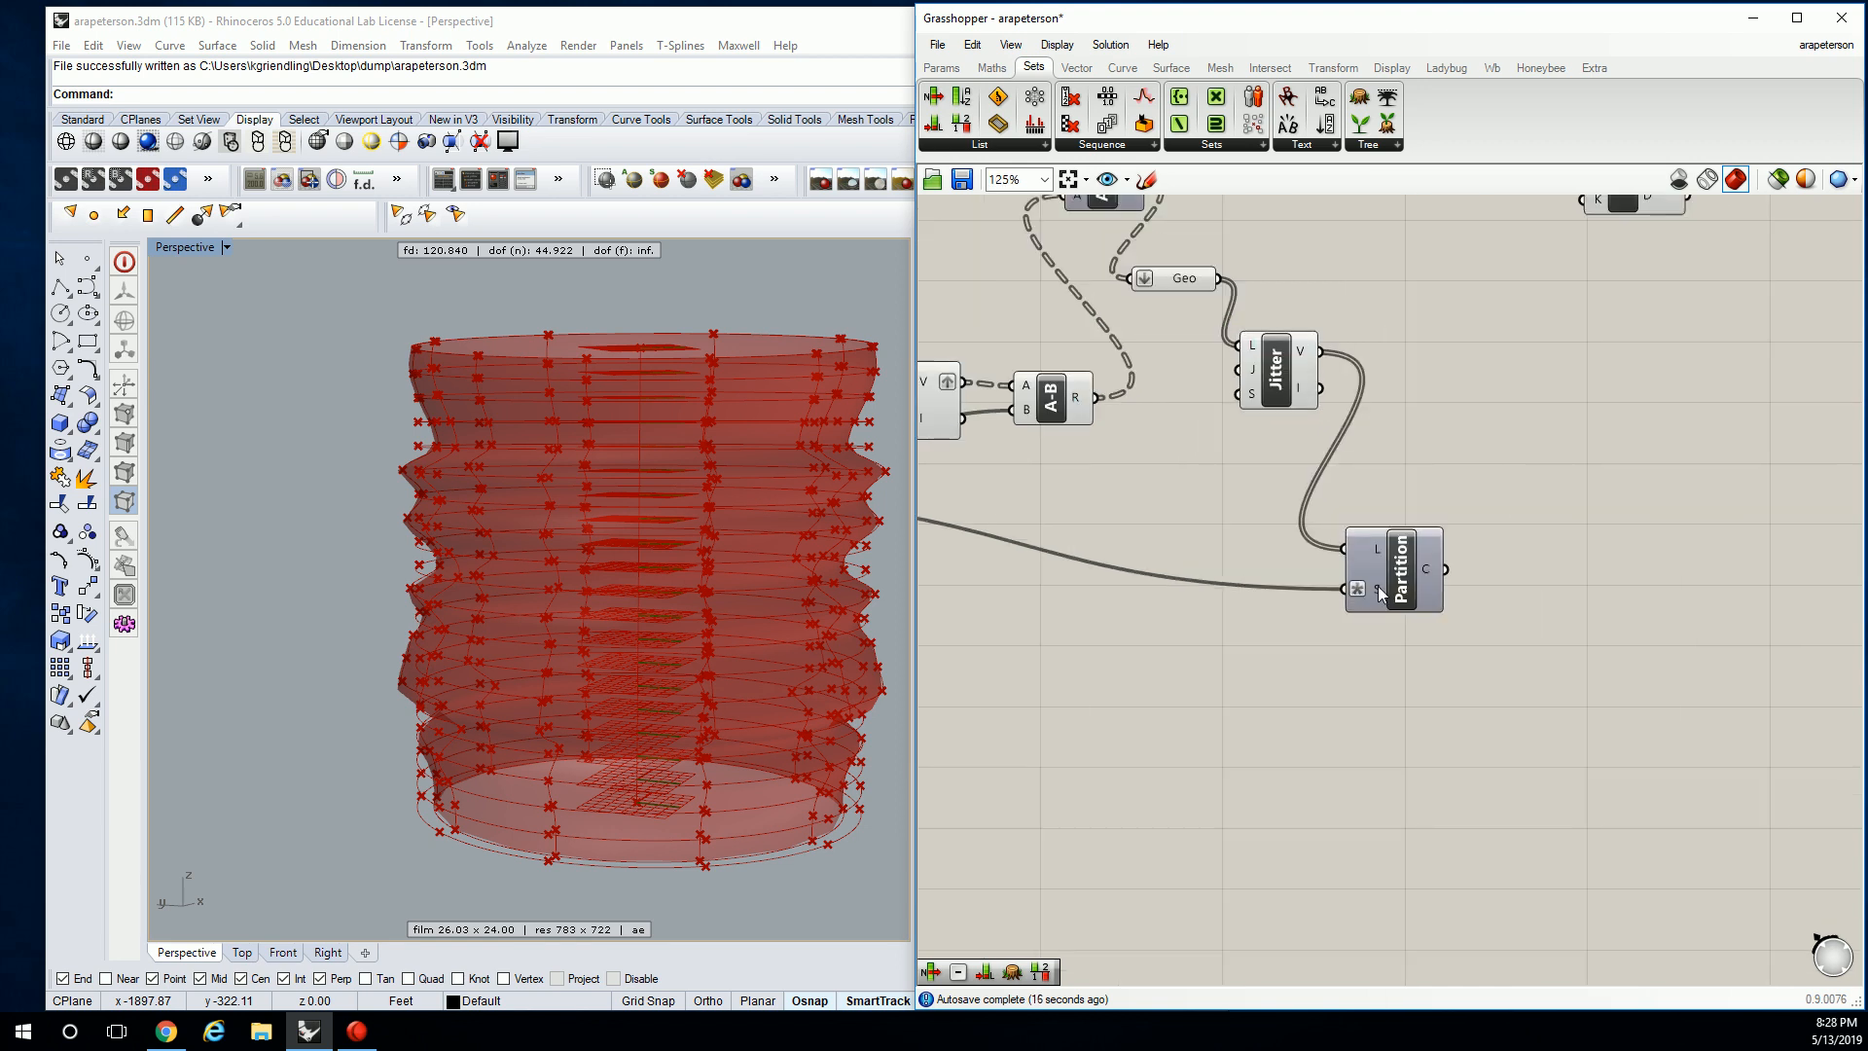
mouse_move(1377, 586)
scroll(1378, 586, "down", 1)
left_click(1430, 603)
scroll(1319, 538, "up", 1)
left_click_drag(1486, 604, 1513, 574)
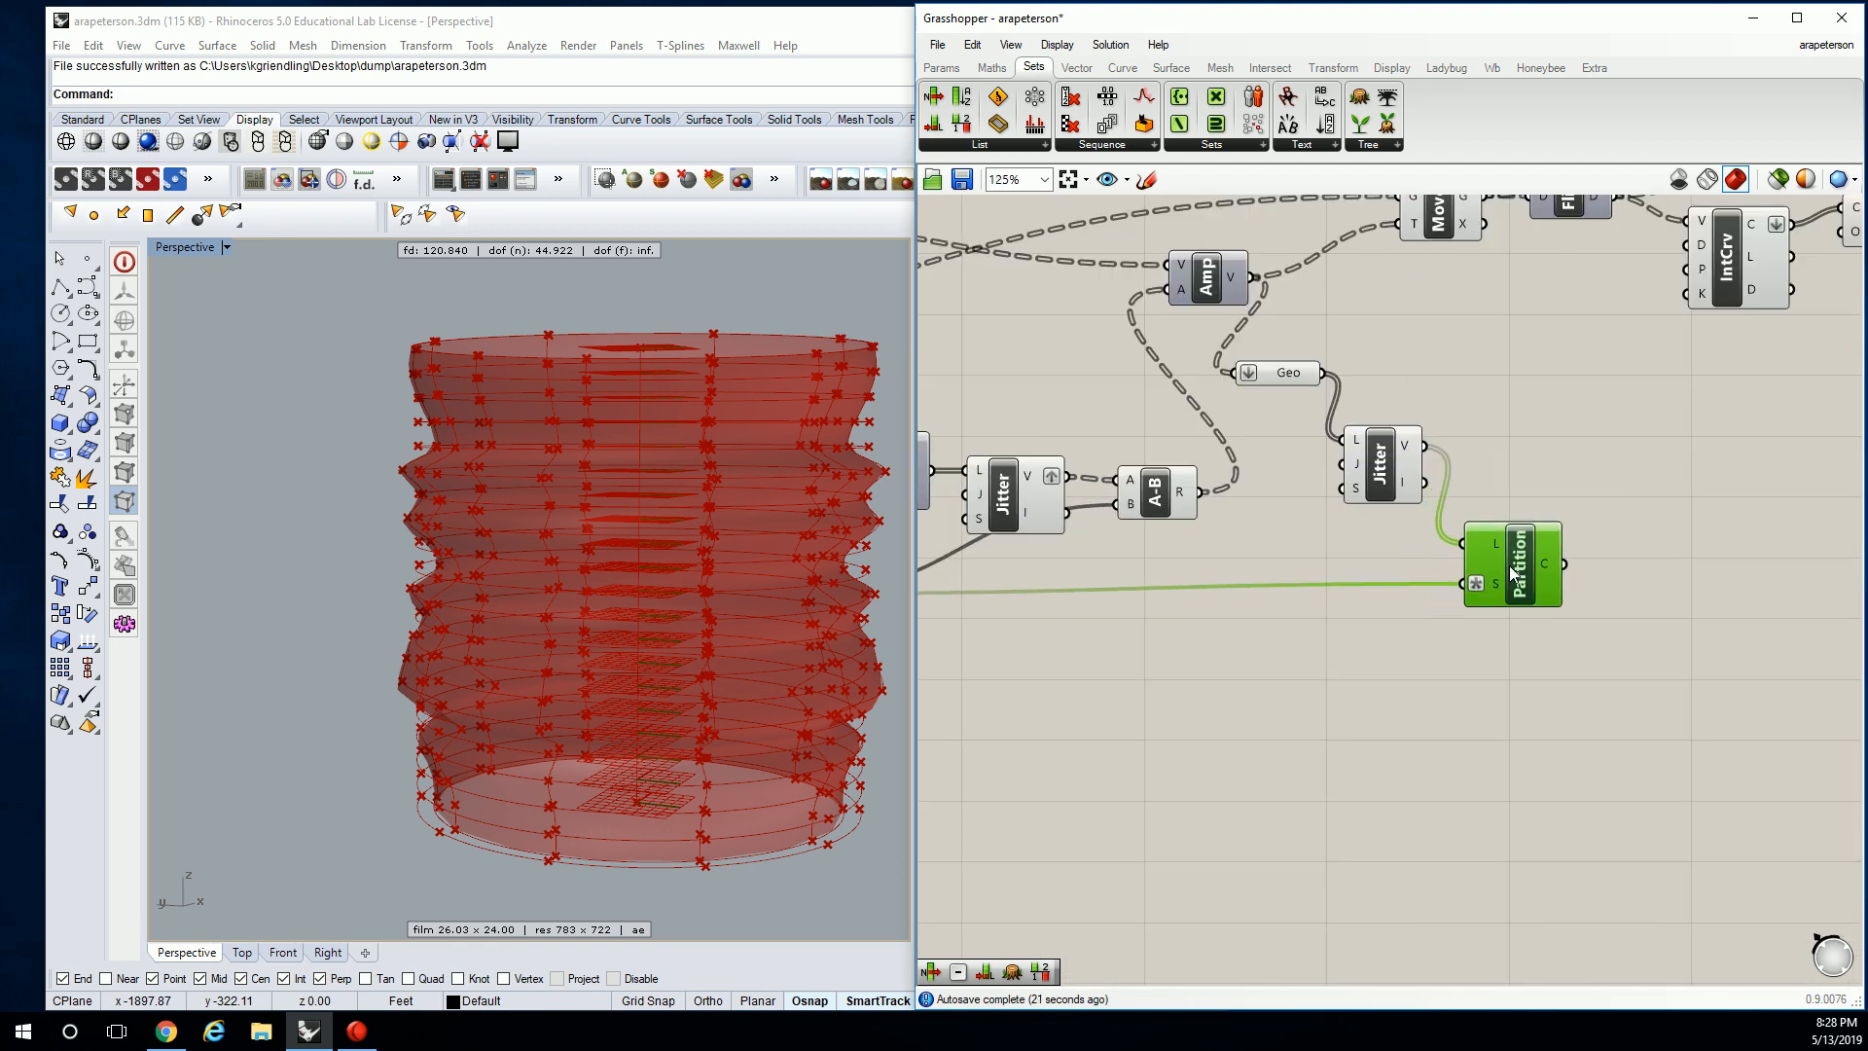
Attach a Panel to Partition's C output and enlarge it to list the grouped points.
left_click(940, 67)
left_click_drag(1304, 224, 1673, 545)
left_click_drag(1564, 565, 1627, 567)
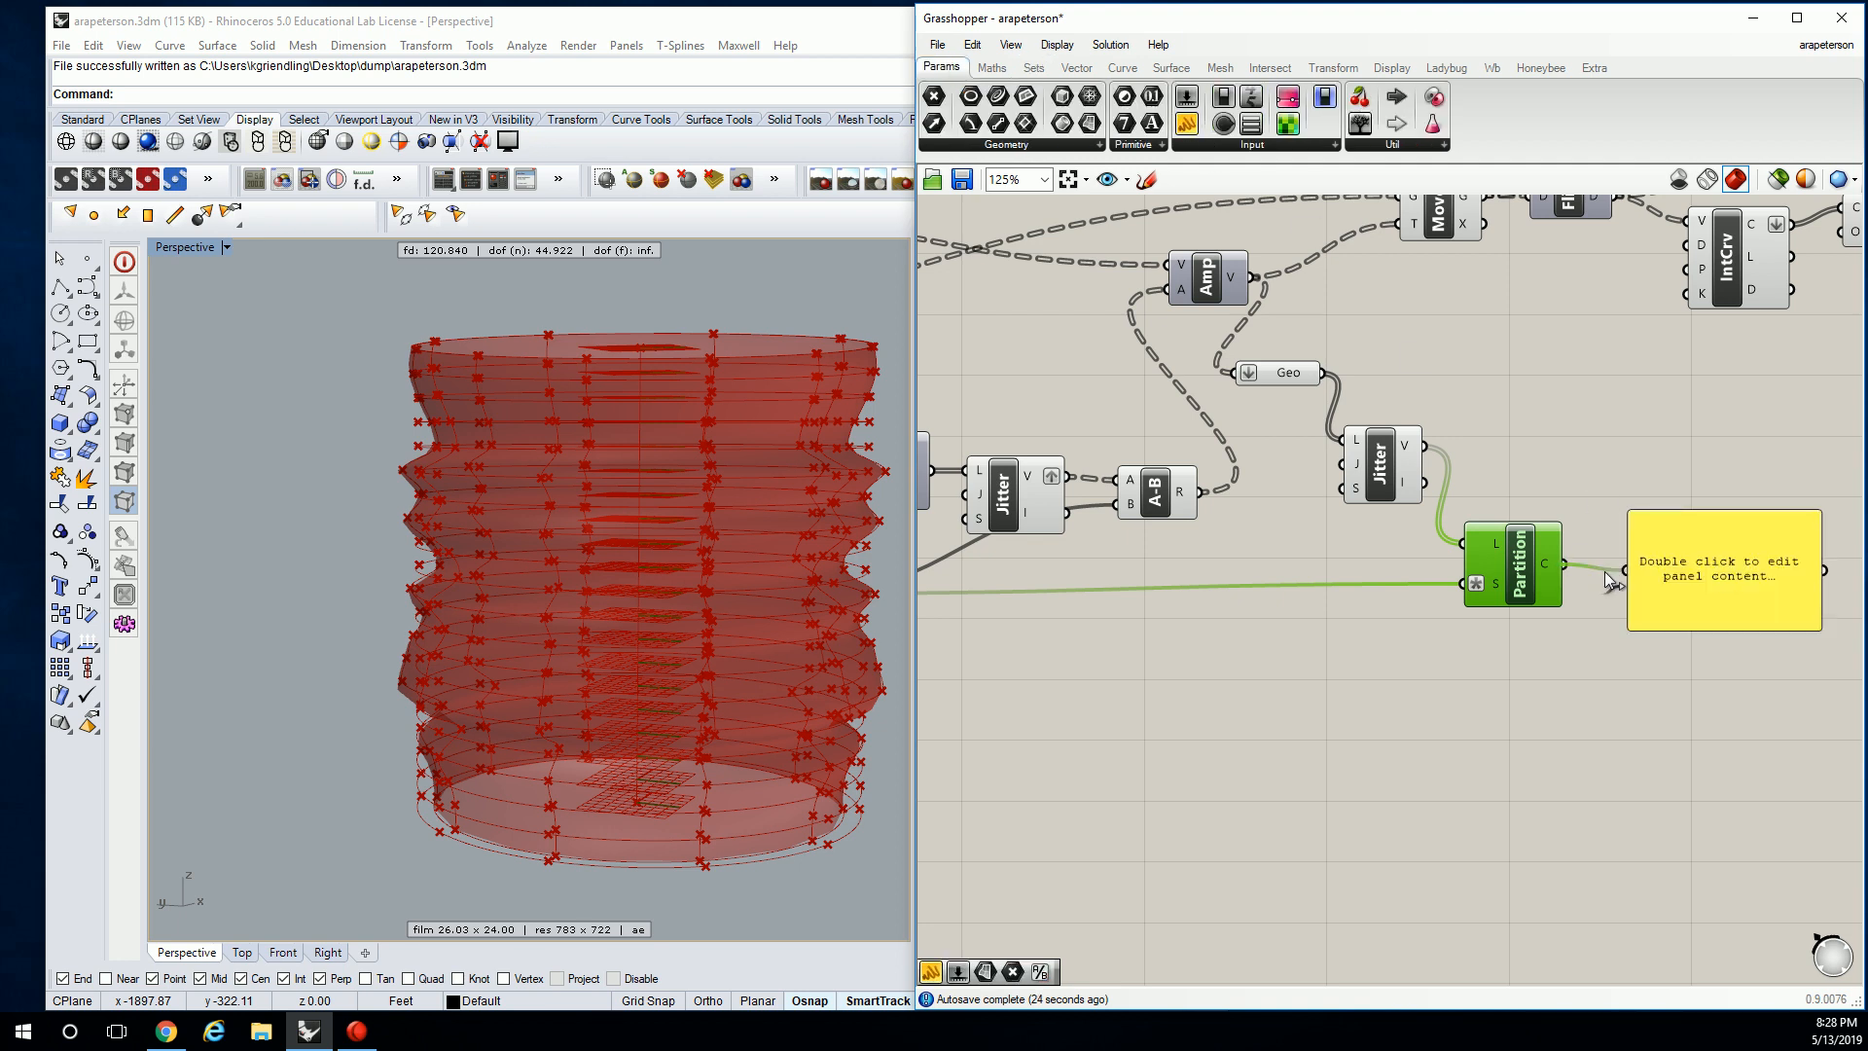
right_click_drag(1824, 631, 1445, 481)
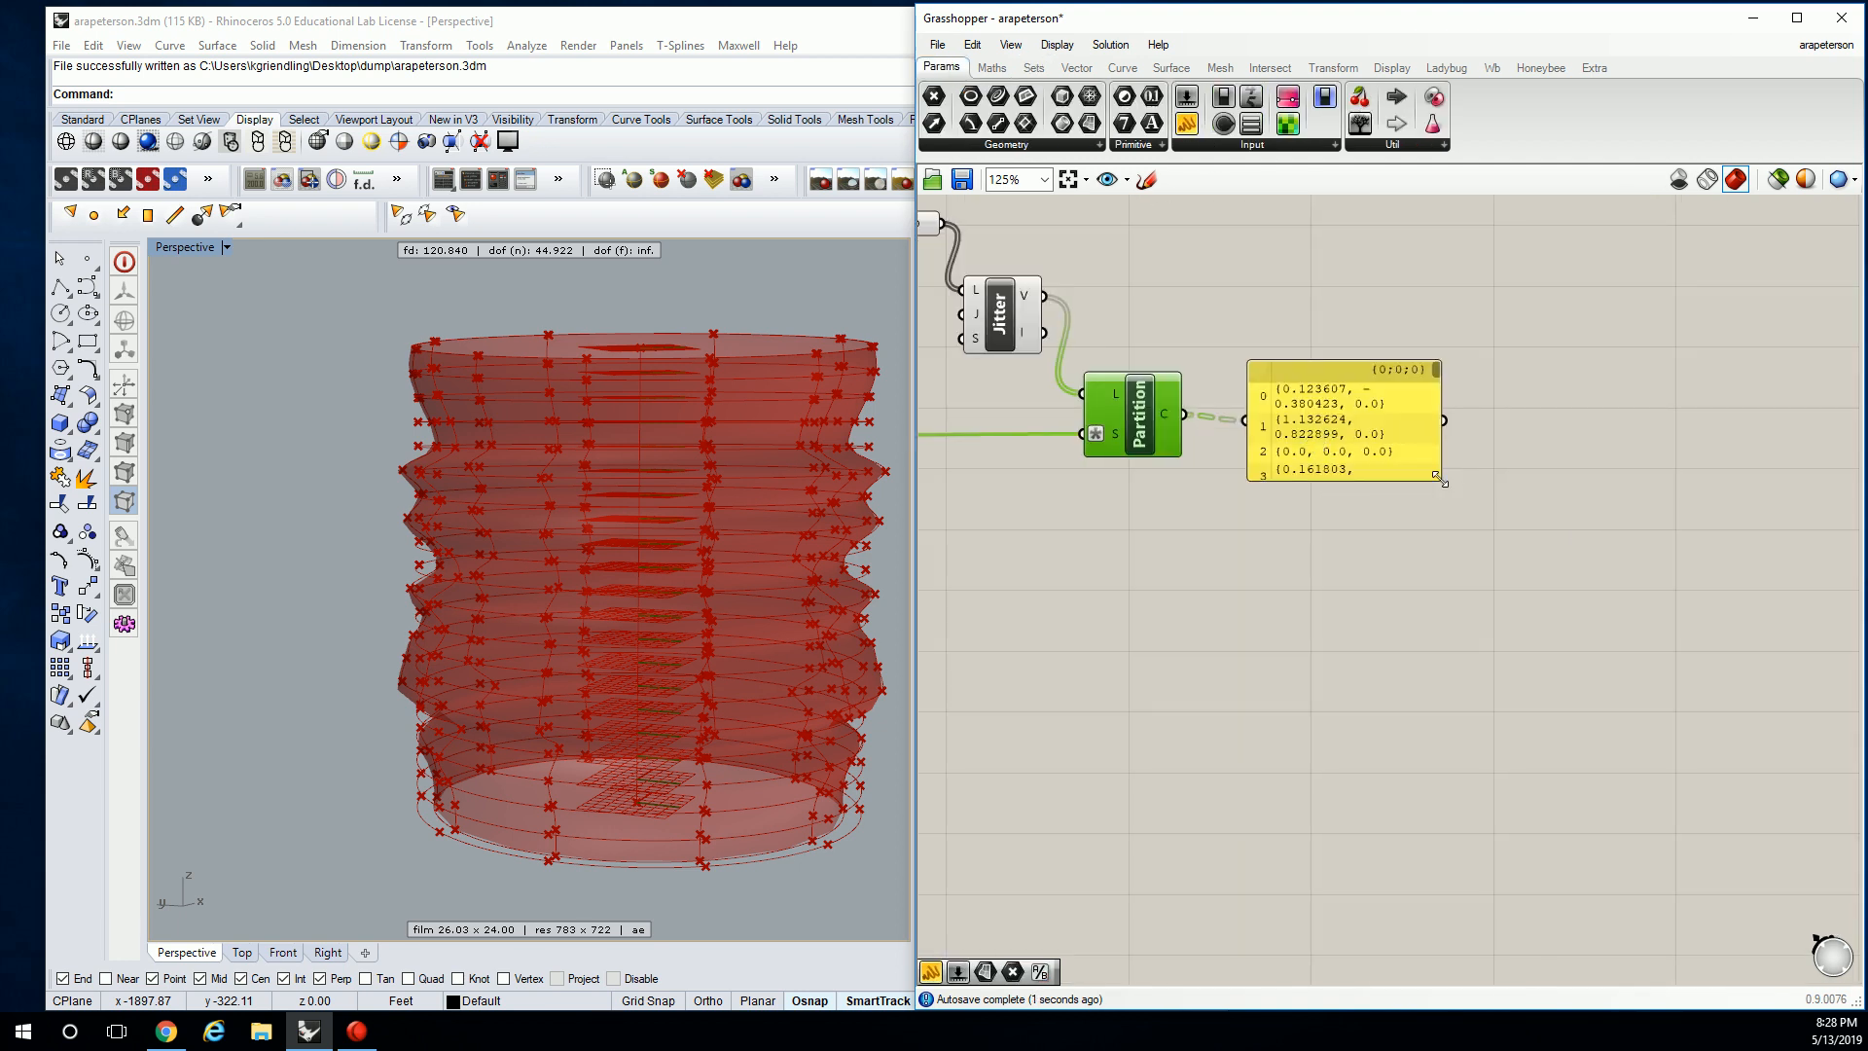
left_click_drag(1441, 480, 1725, 715)
right_click_drag(1224, 468, 1445, 504)
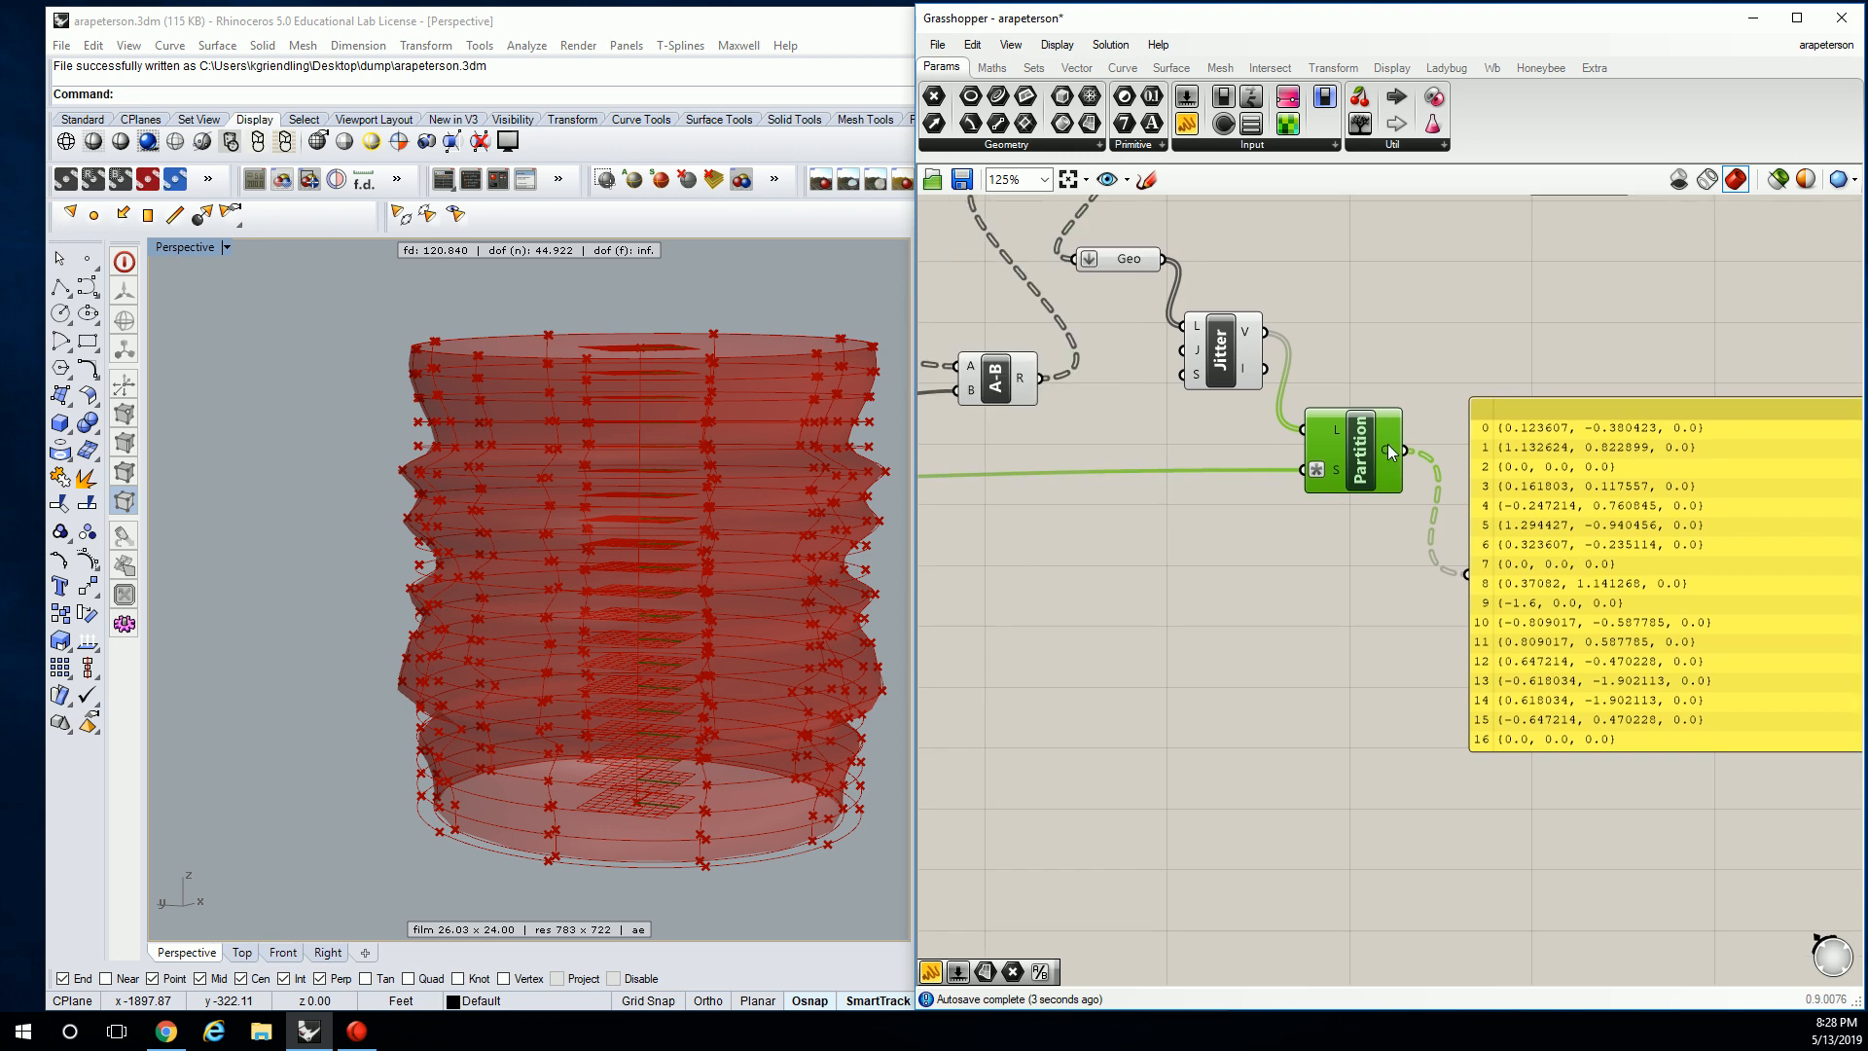
mouse_move(1387, 443)
mouse_move(1334, 477)
scroll(1383, 476, "down", 1)
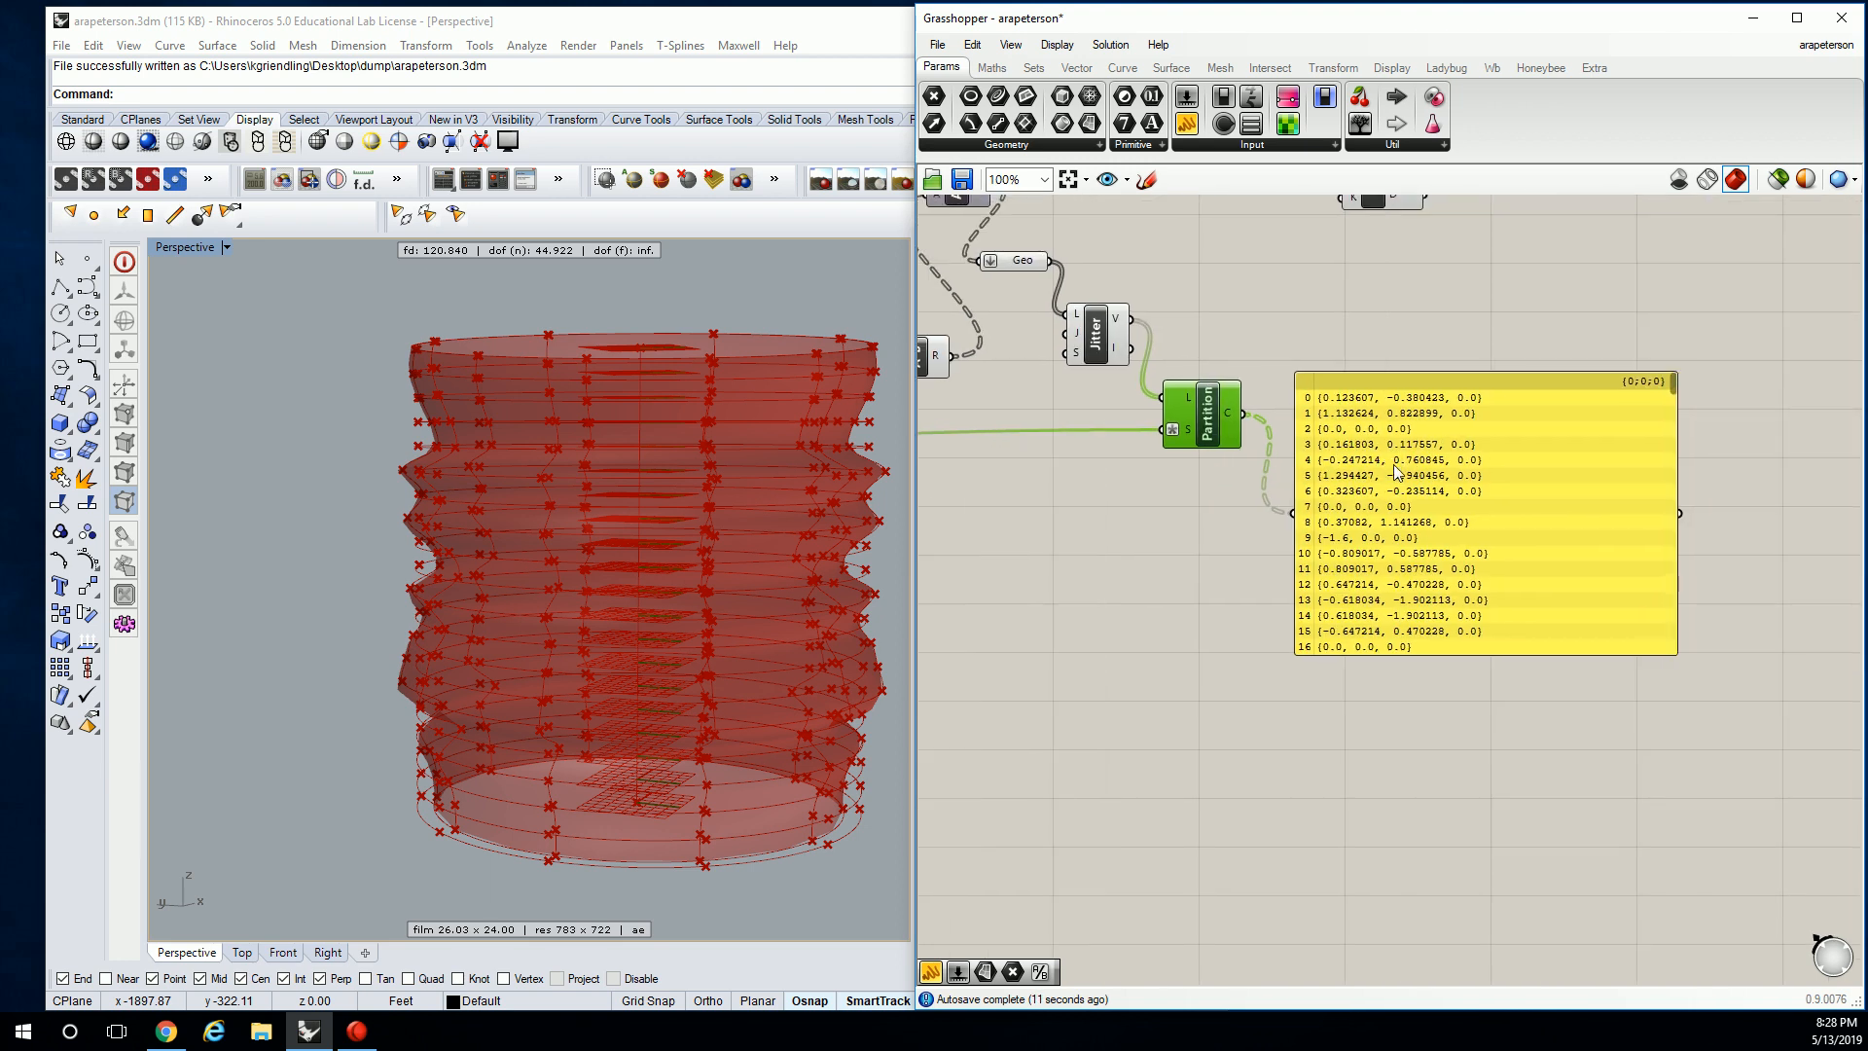
mouse_move(1175, 430)
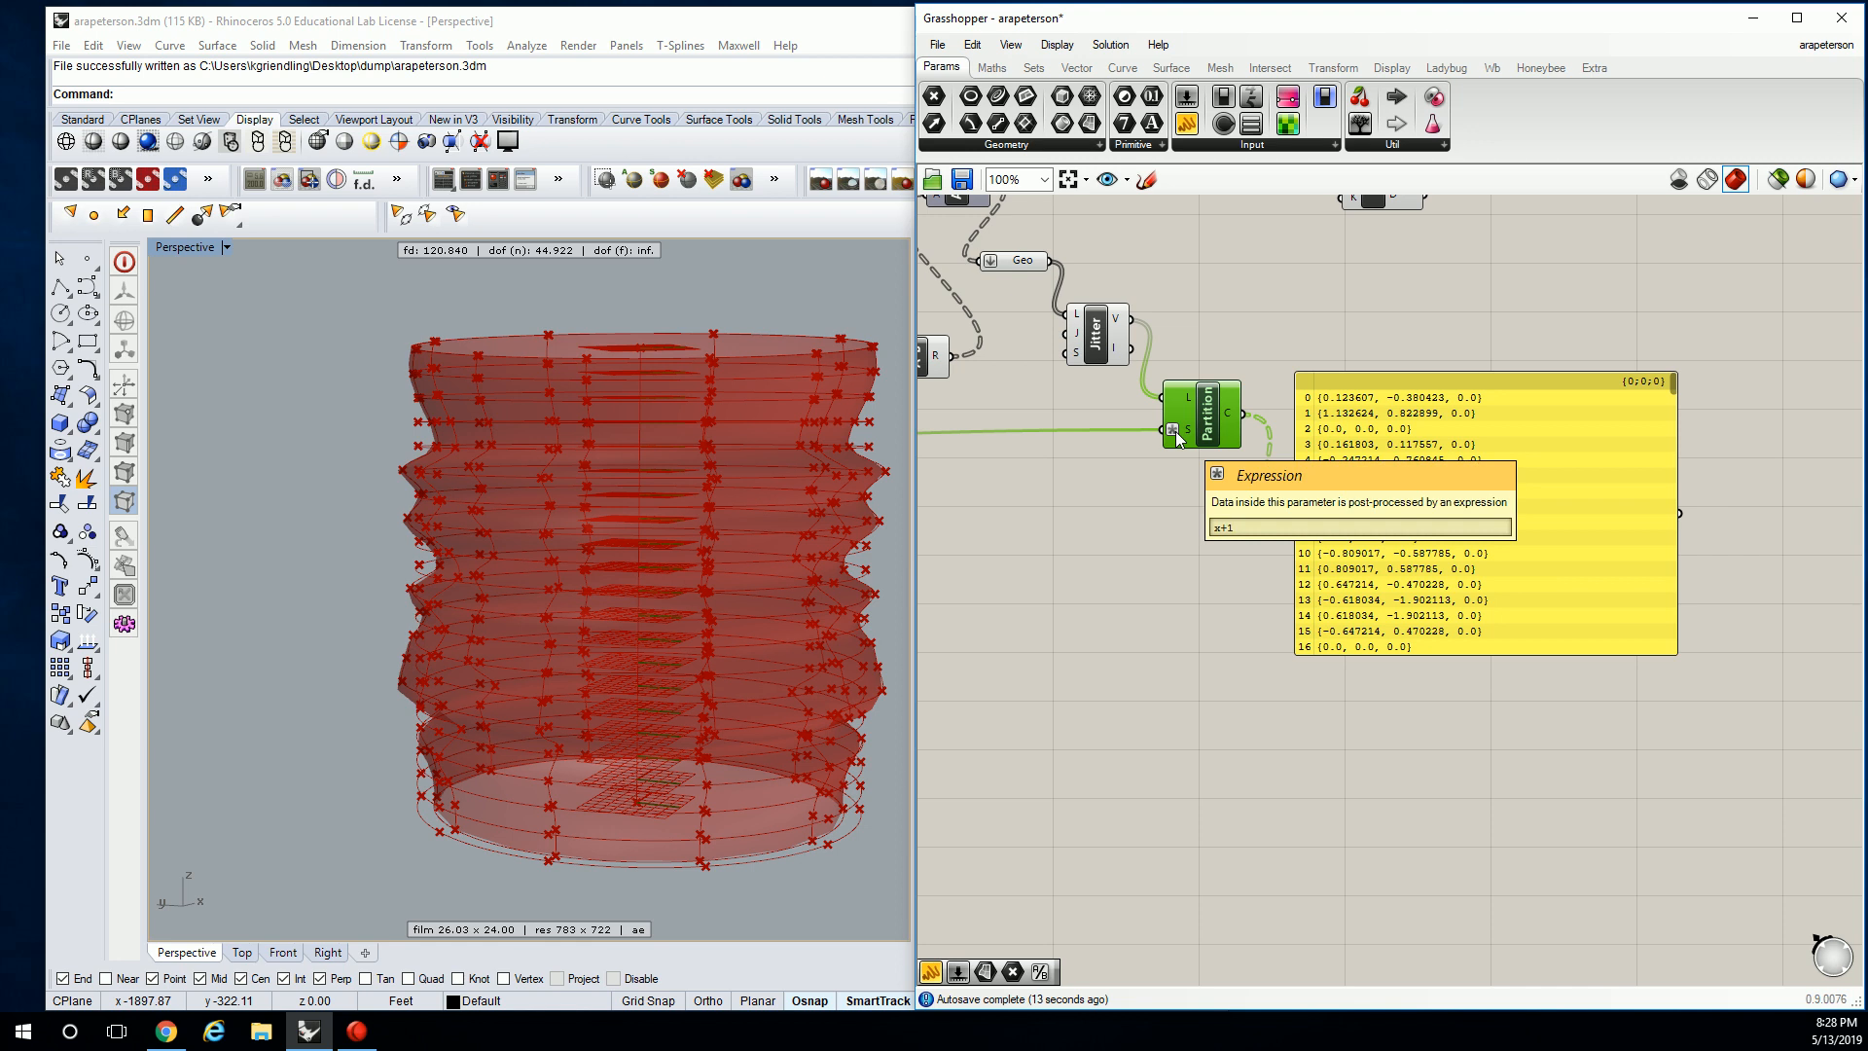
right_click_drag(1175, 430, 1426, 428)
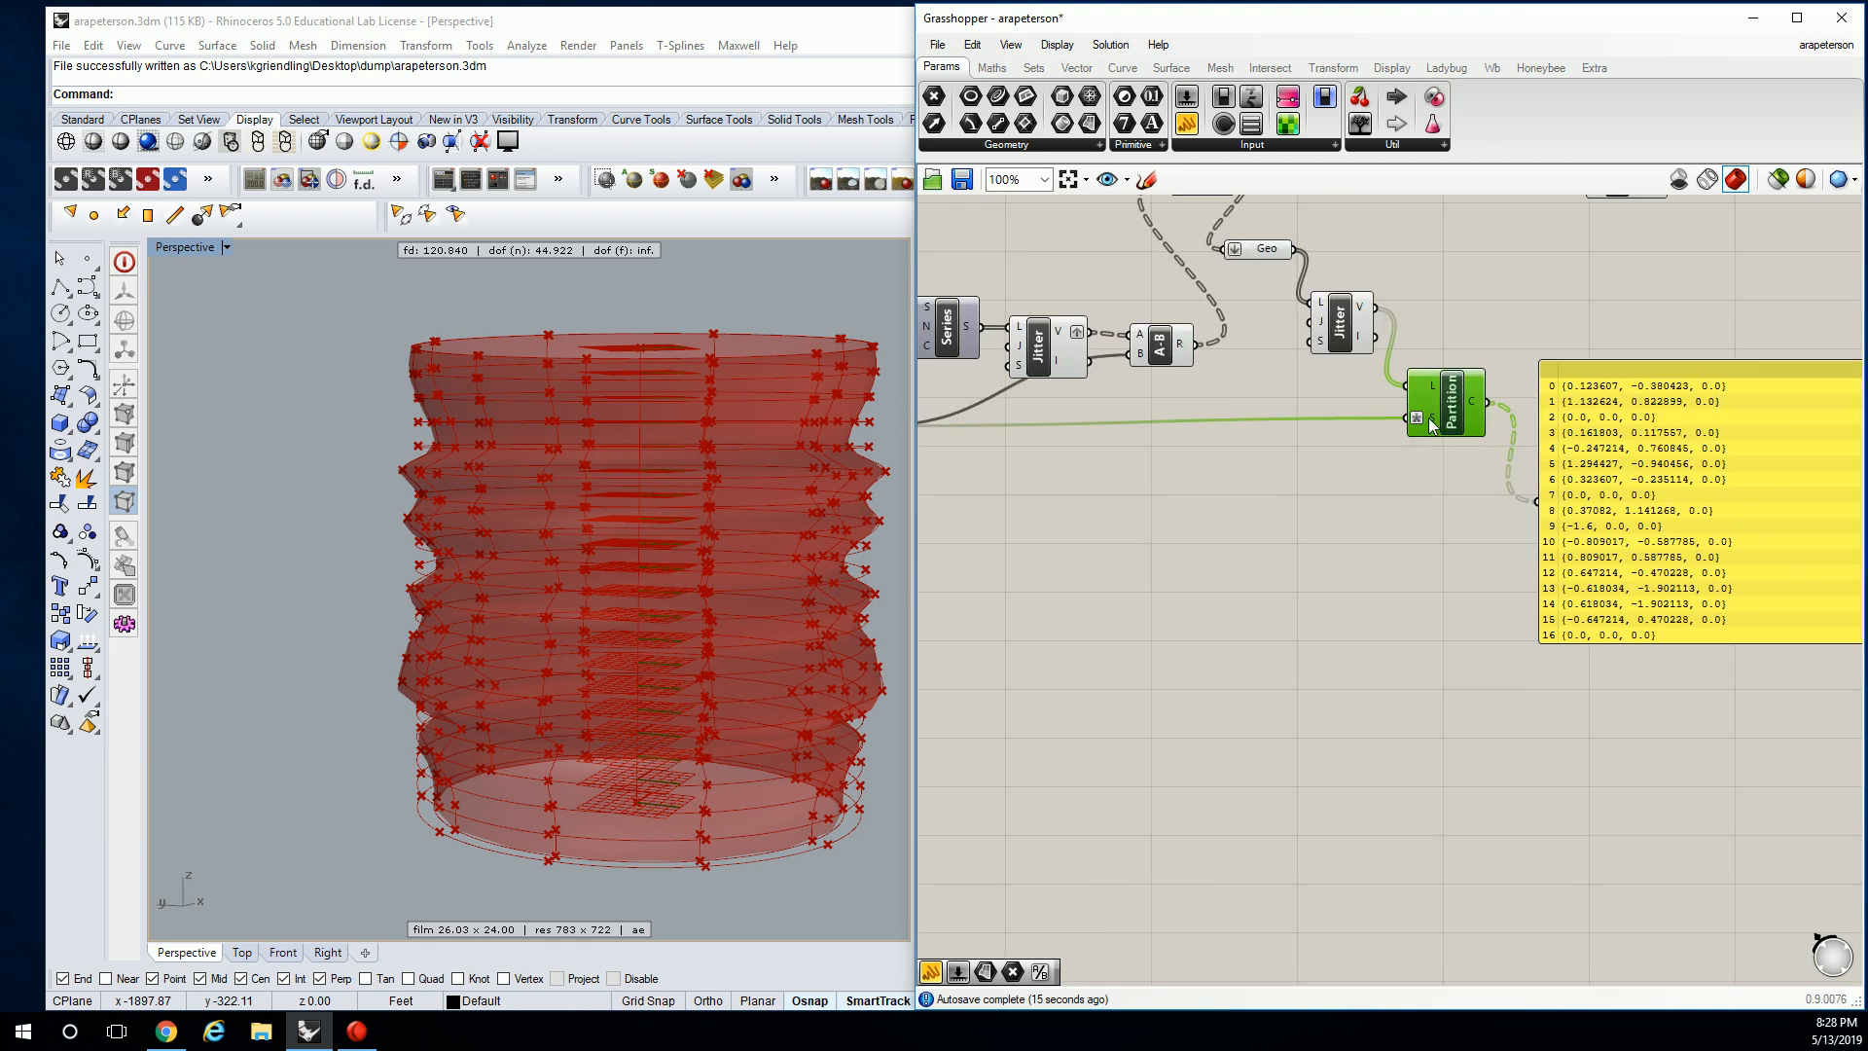
Check Partition's size input options and review the panel's rows and branches.
right_click(1428, 419)
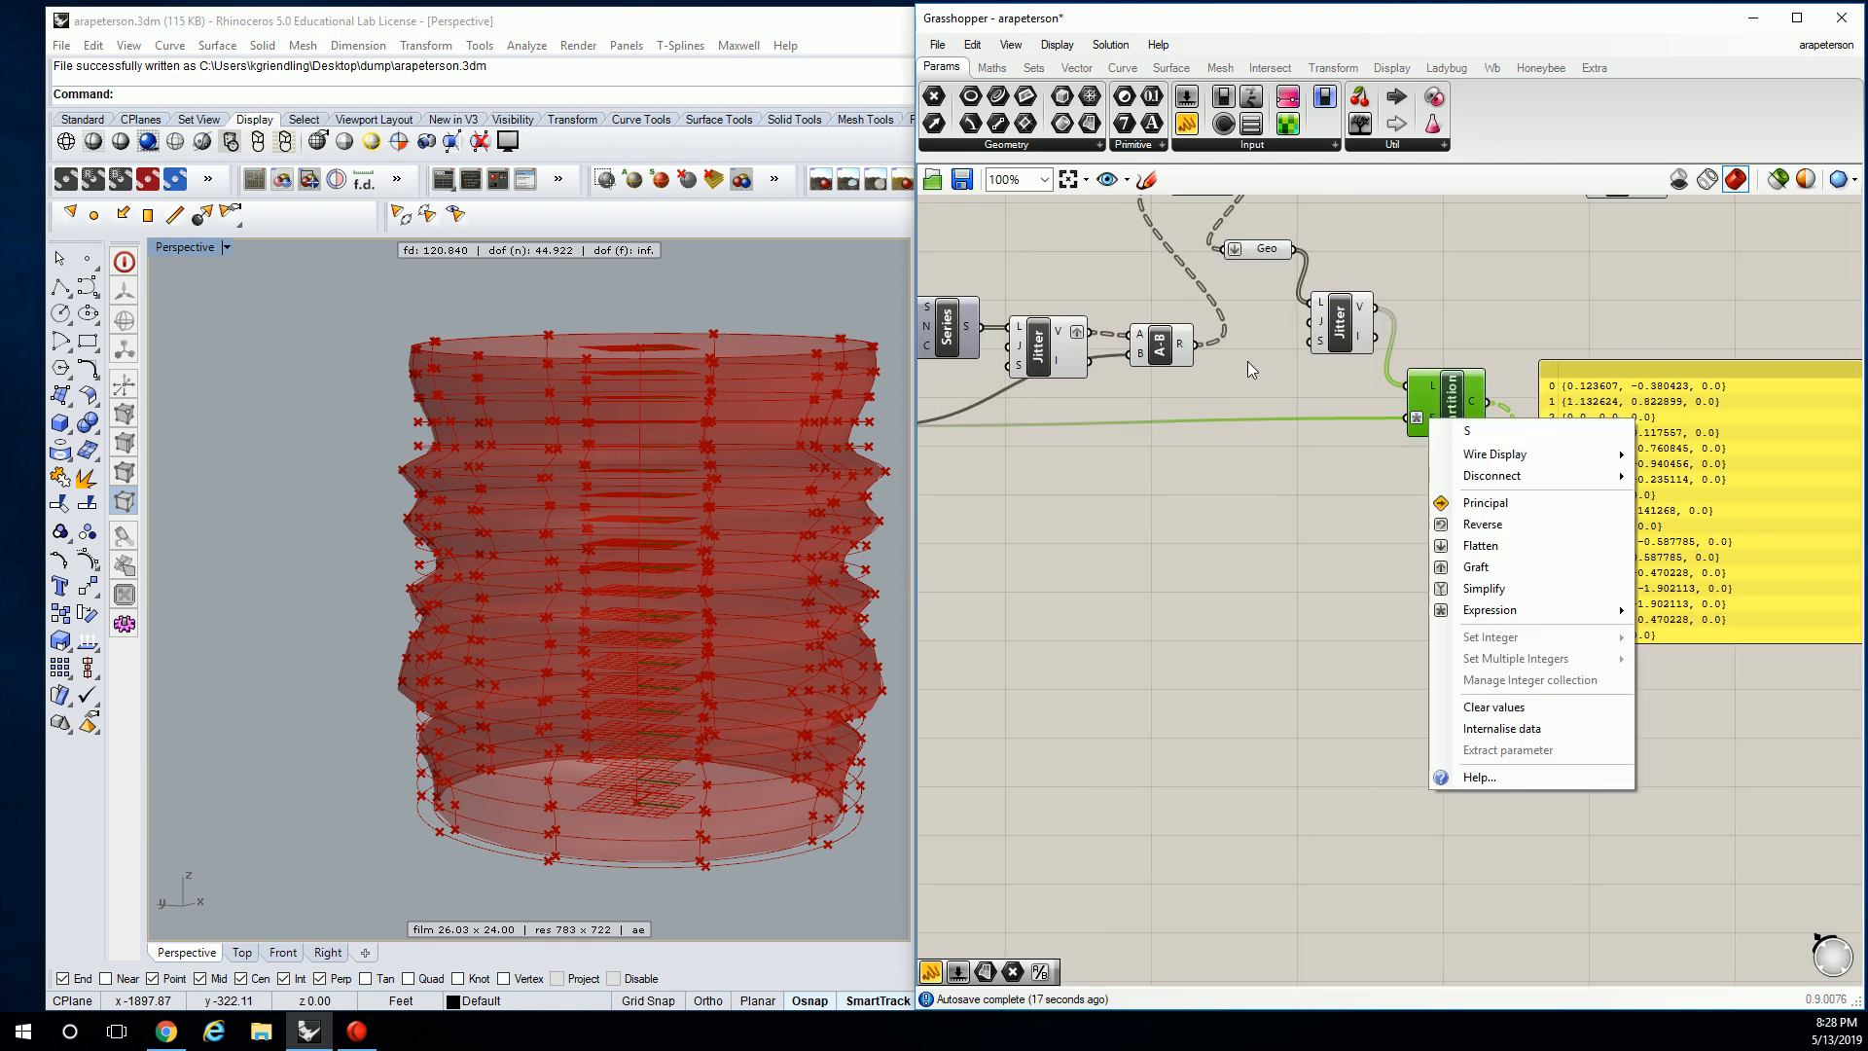
right_click_drag(1247, 356, 1576, 358)
scroll(1305, 363, "down", 3)
right_click_drag(1329, 360, 1200, 416)
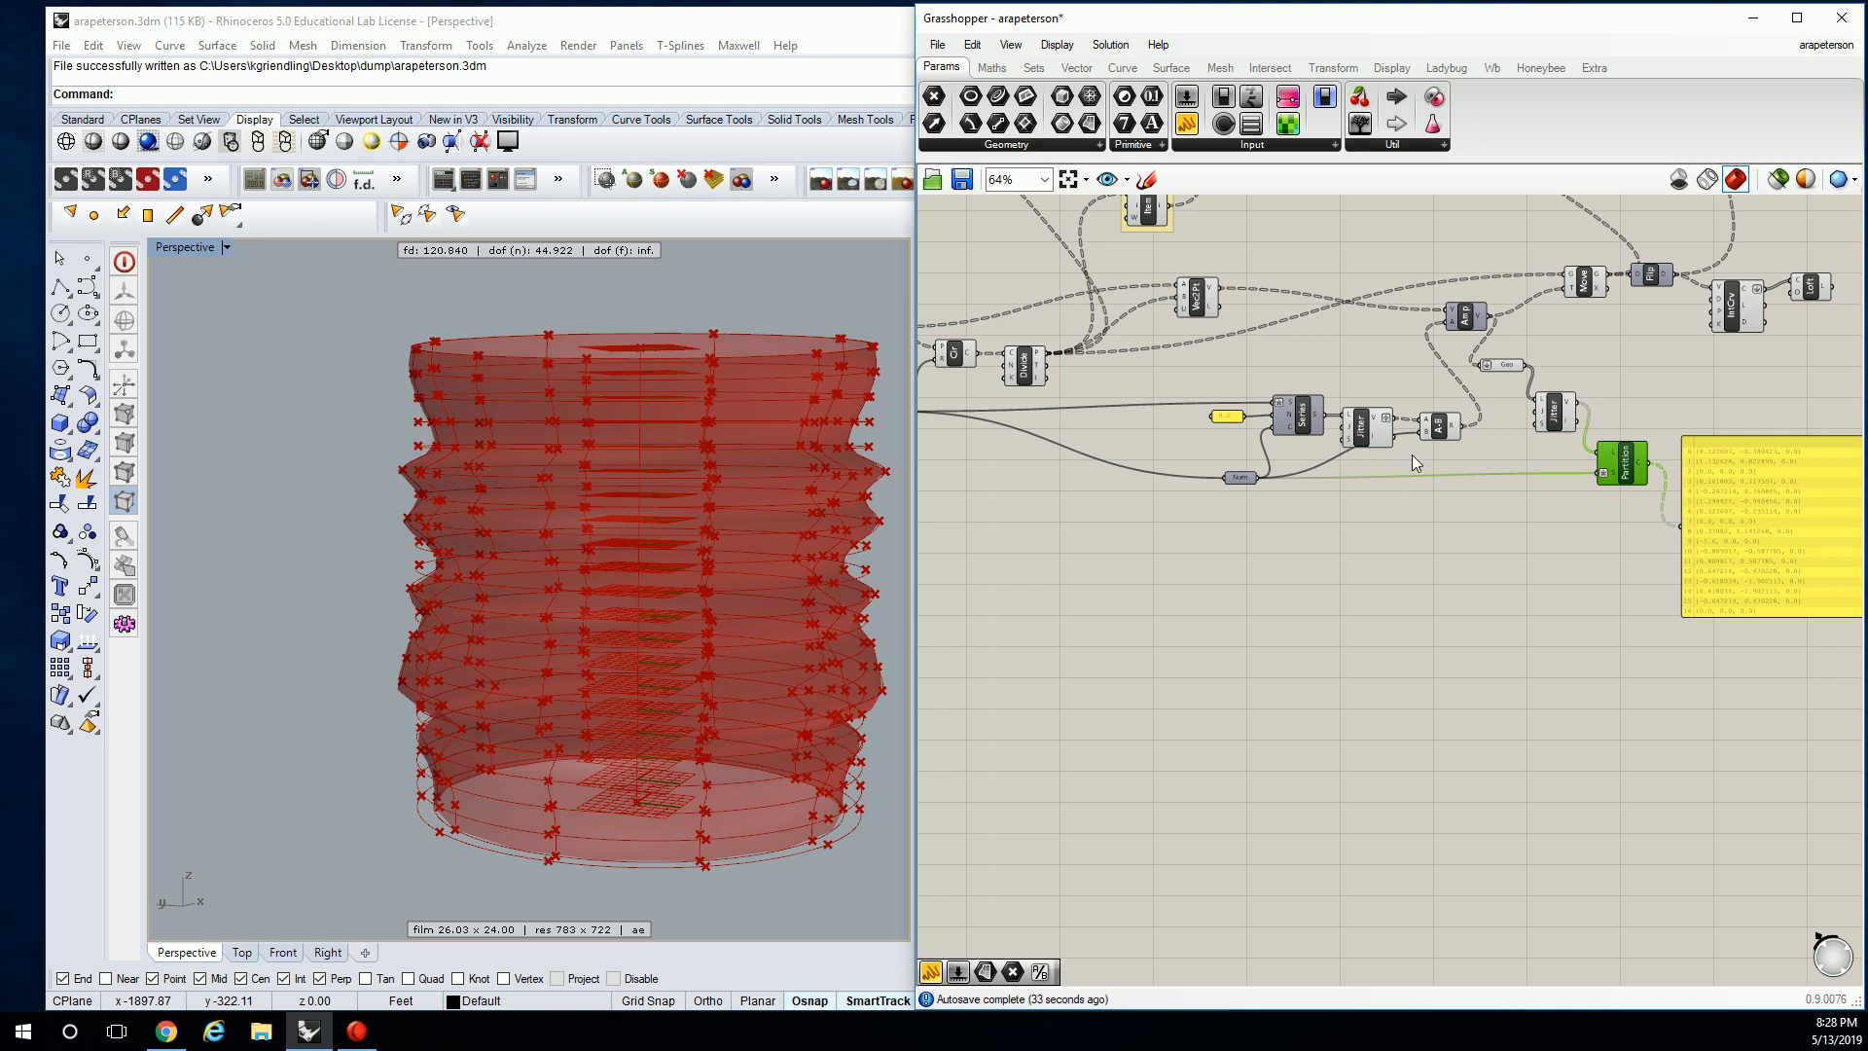
scroll(1567, 463, "up", 2)
right_click_drag(1567, 463, 1438, 469)
right_click_drag(1709, 491, 1459, 463)
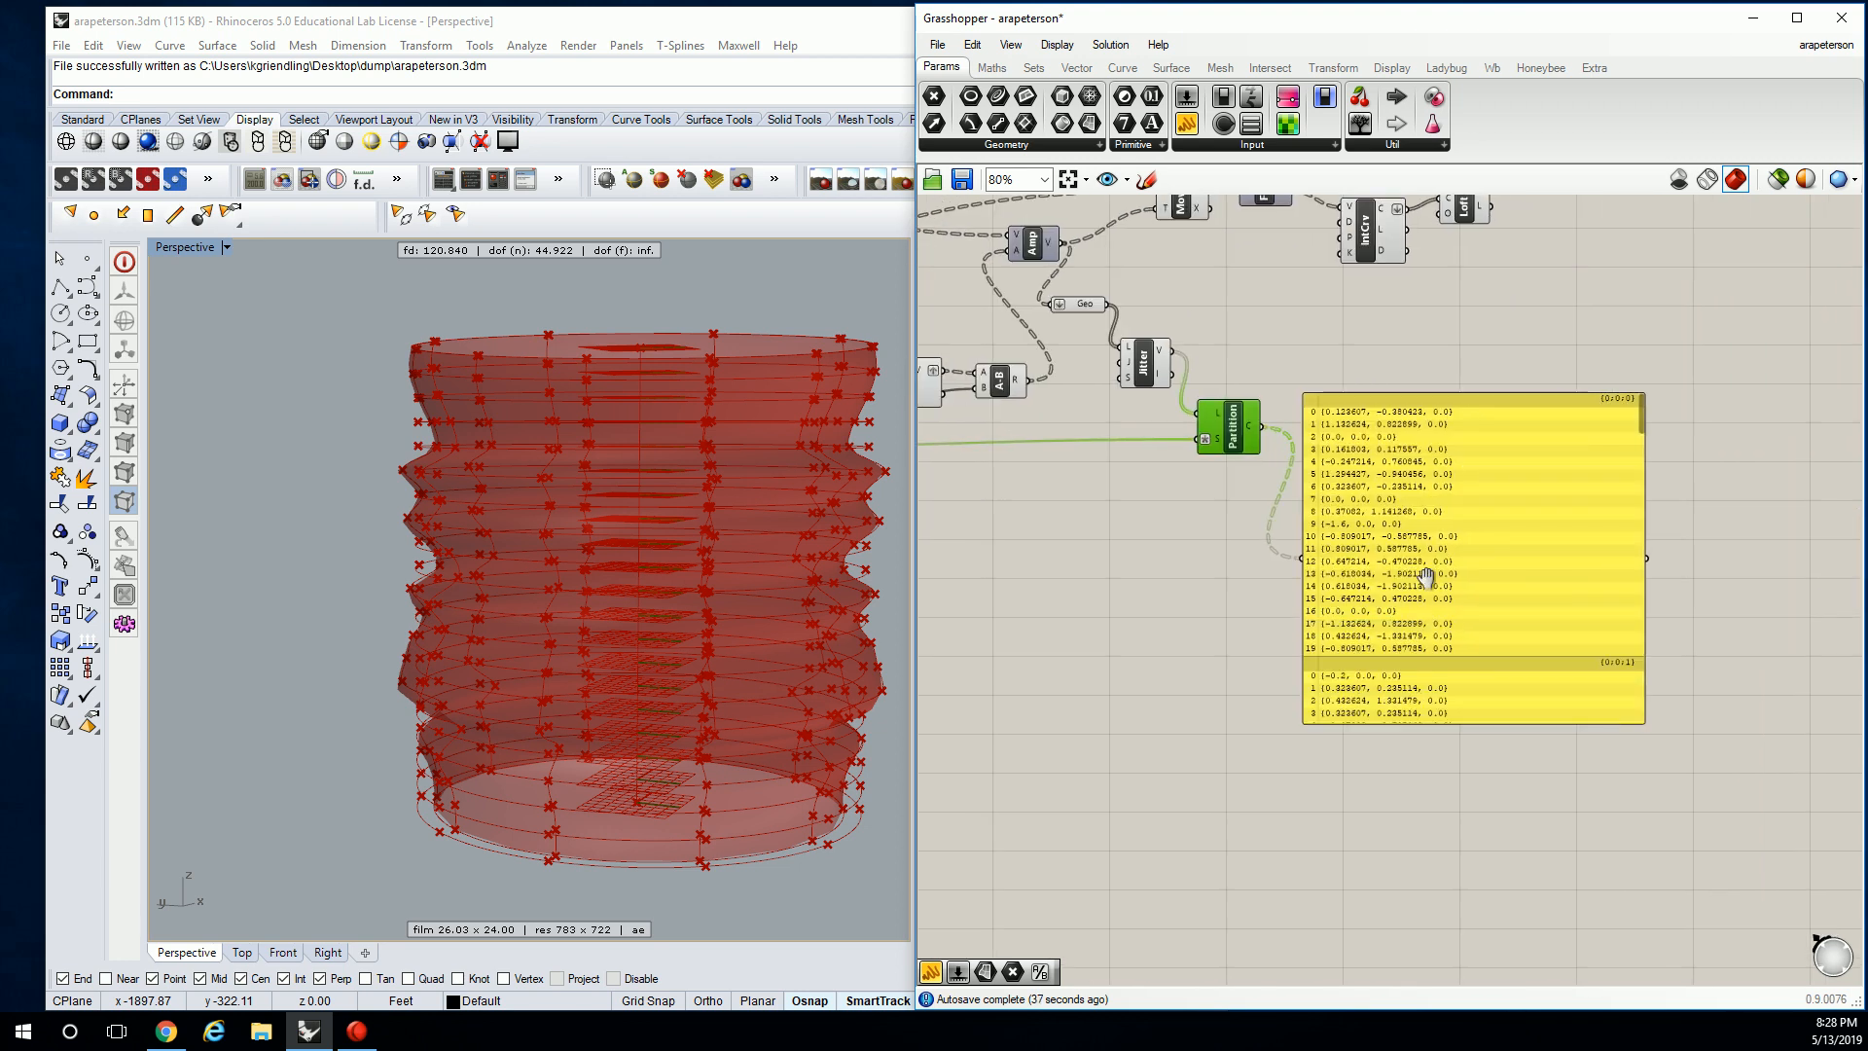
right_click_drag(1411, 587, 1578, 563)
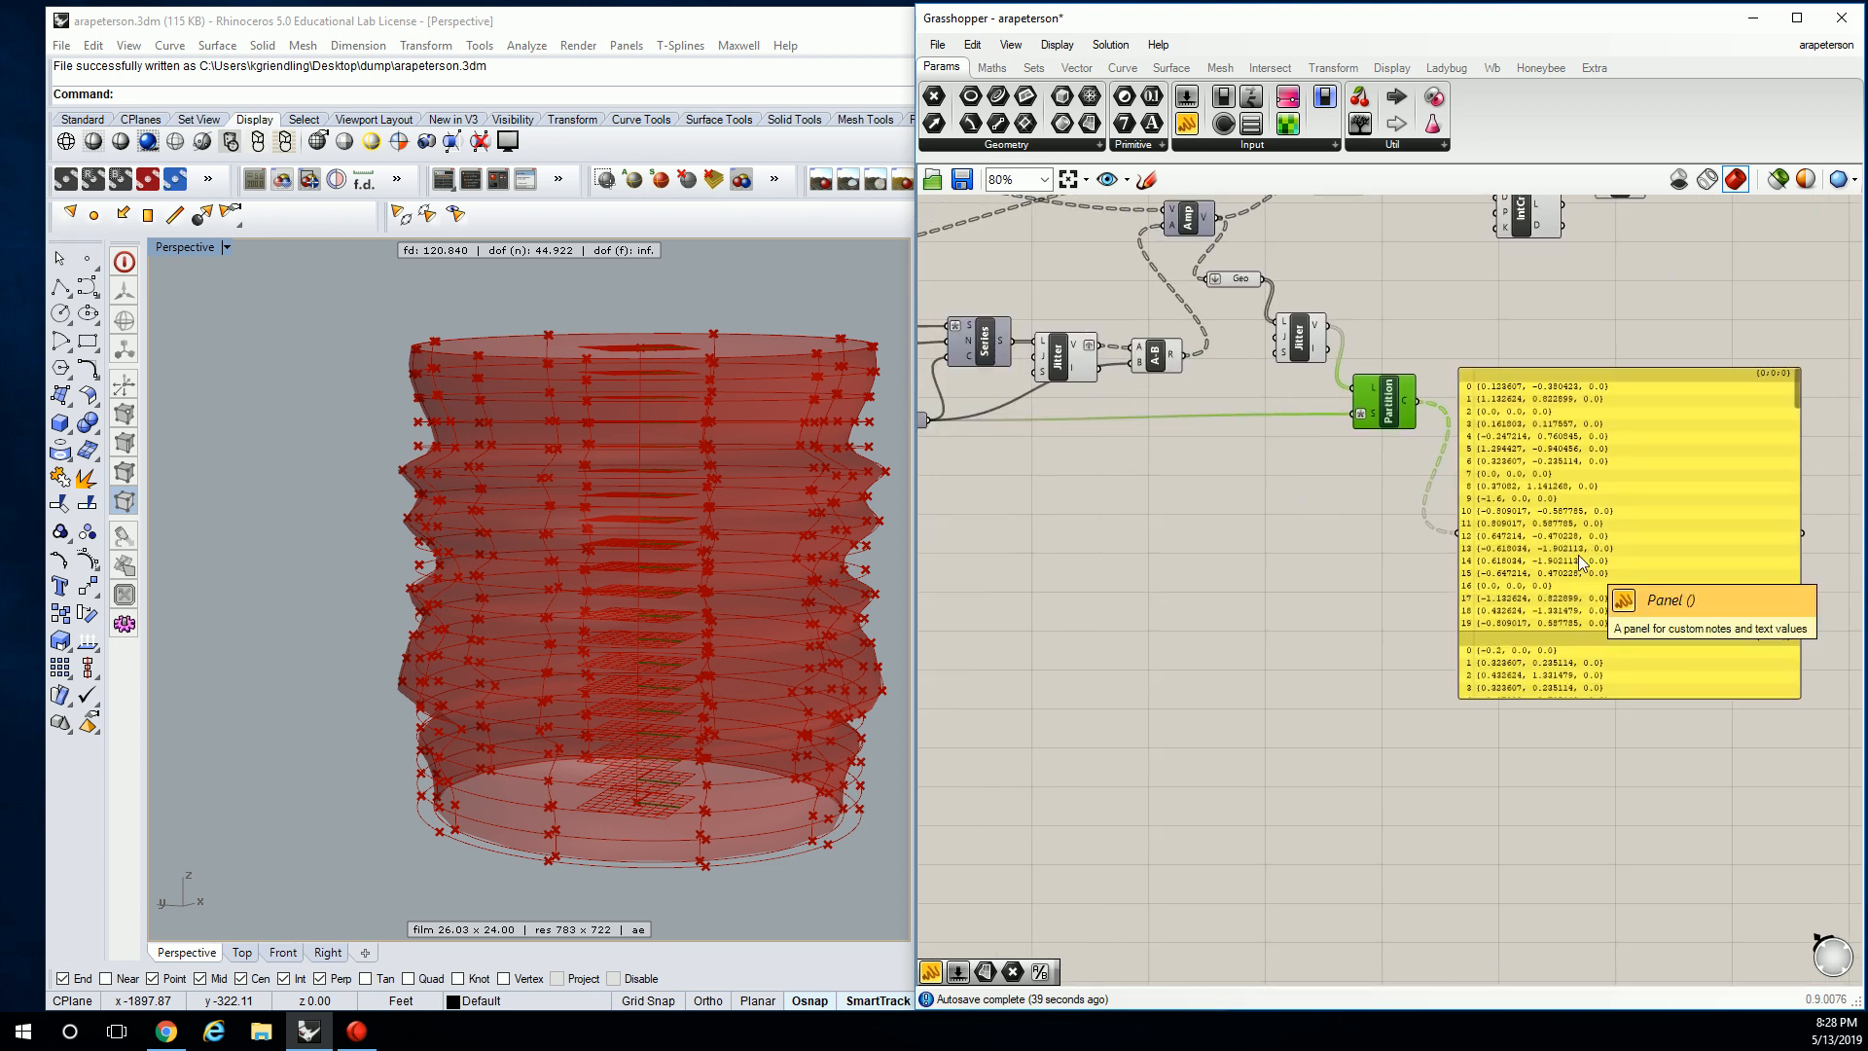
Raise the Move component and wire Partition's C output into Move's T input.
right_click_drag(1433, 378, 1475, 551)
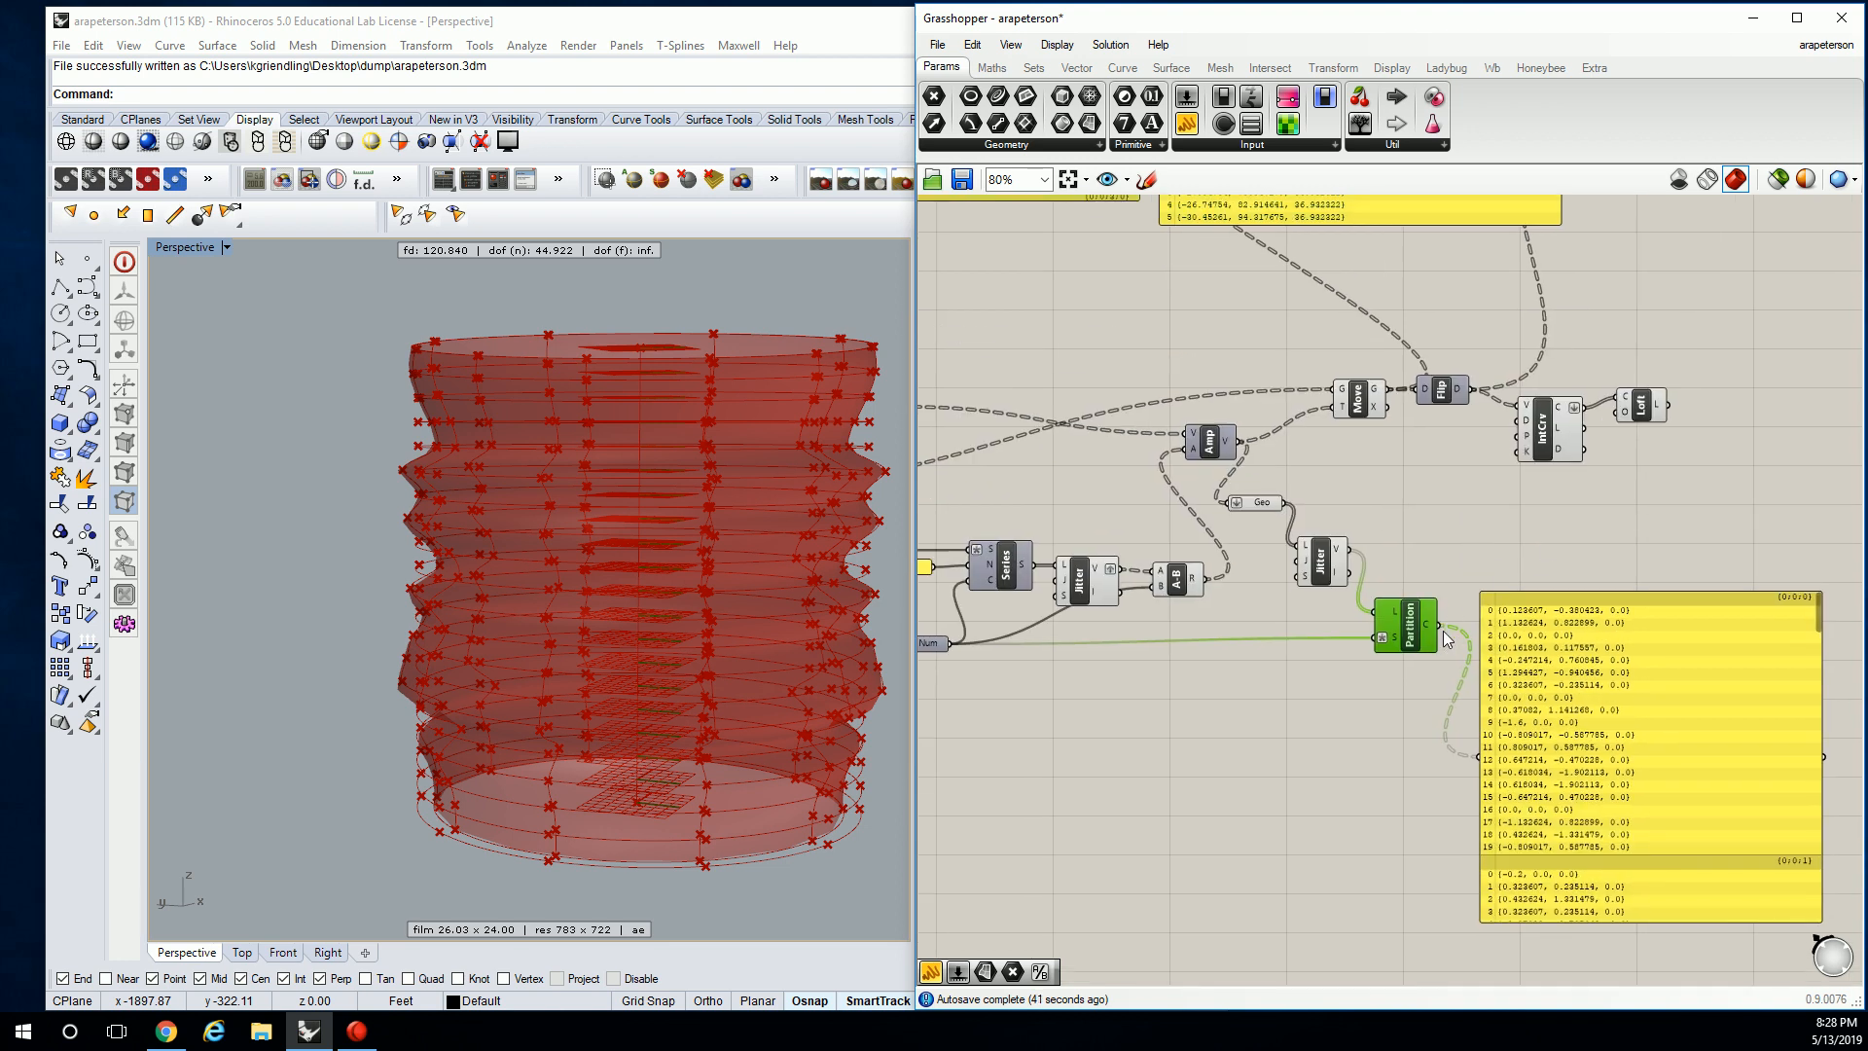
scroll(1430, 642, "up", 4)
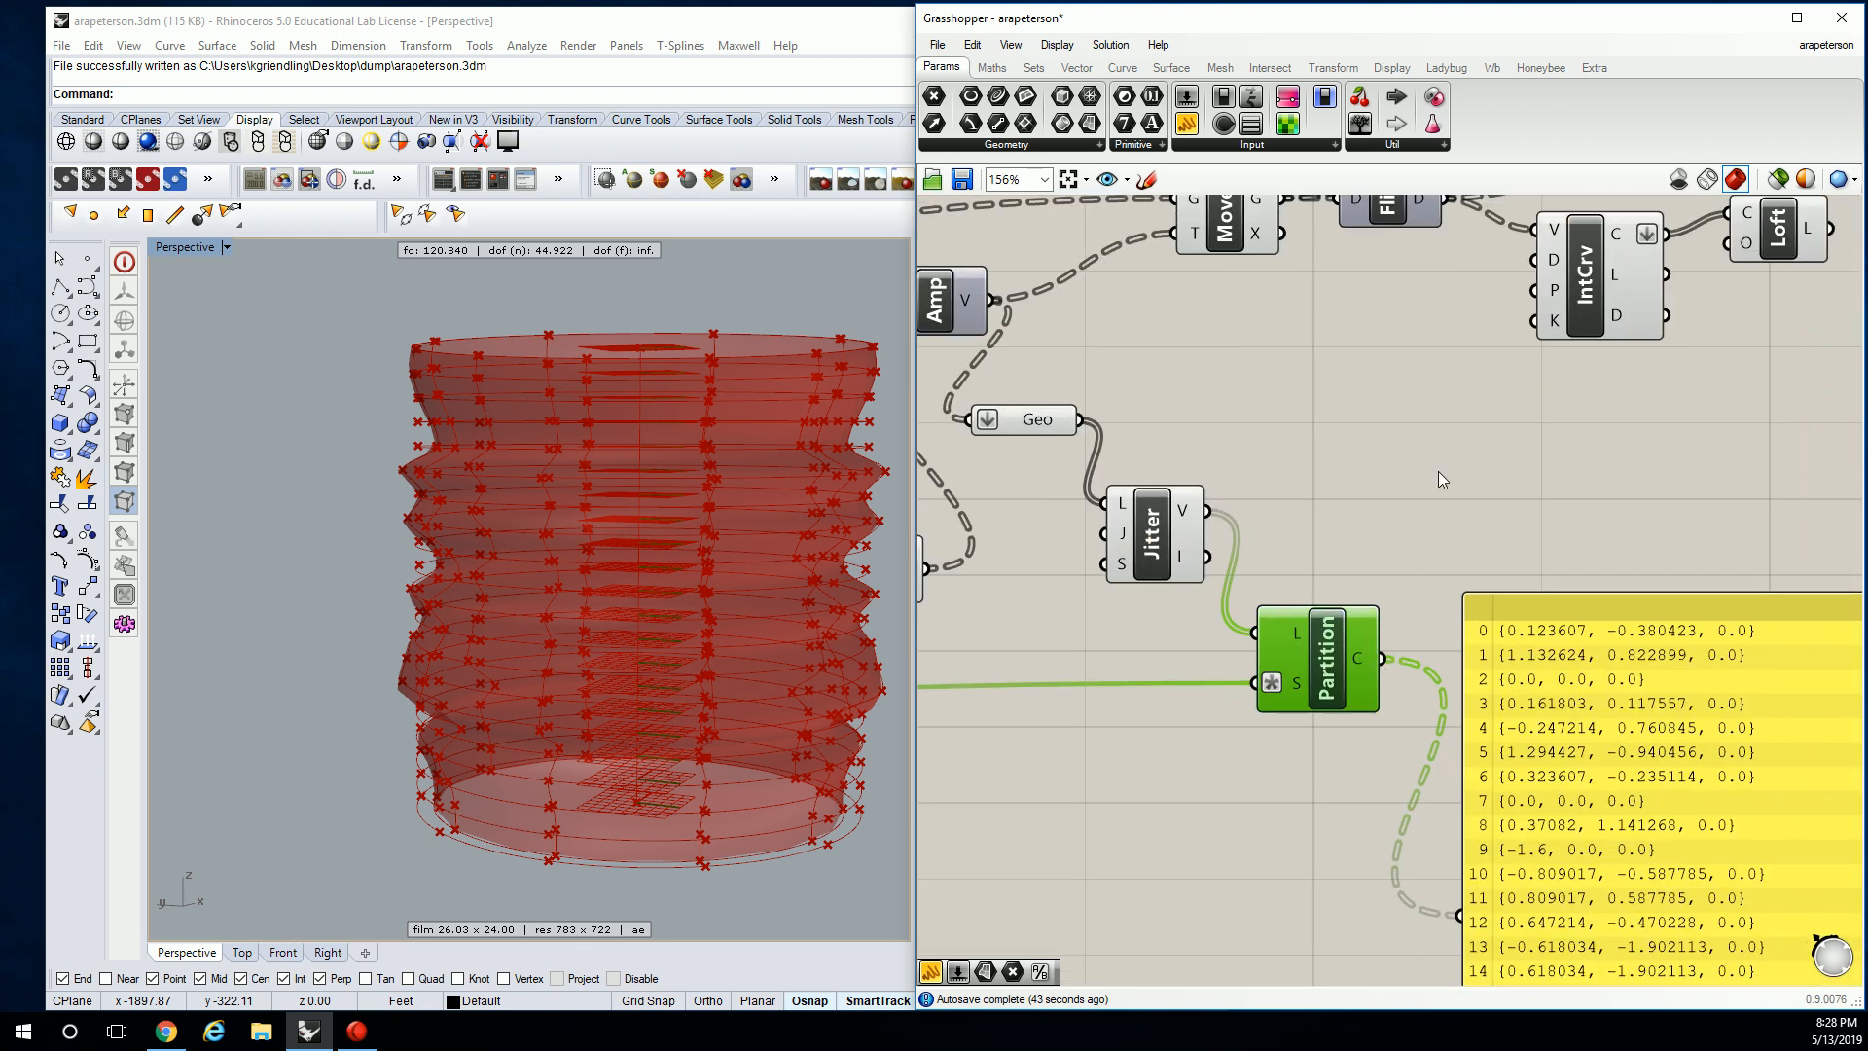
scroll(1430, 559, "down", 3)
left_click(1318, 378)
left_click_drag(1318, 380, 1310, 341)
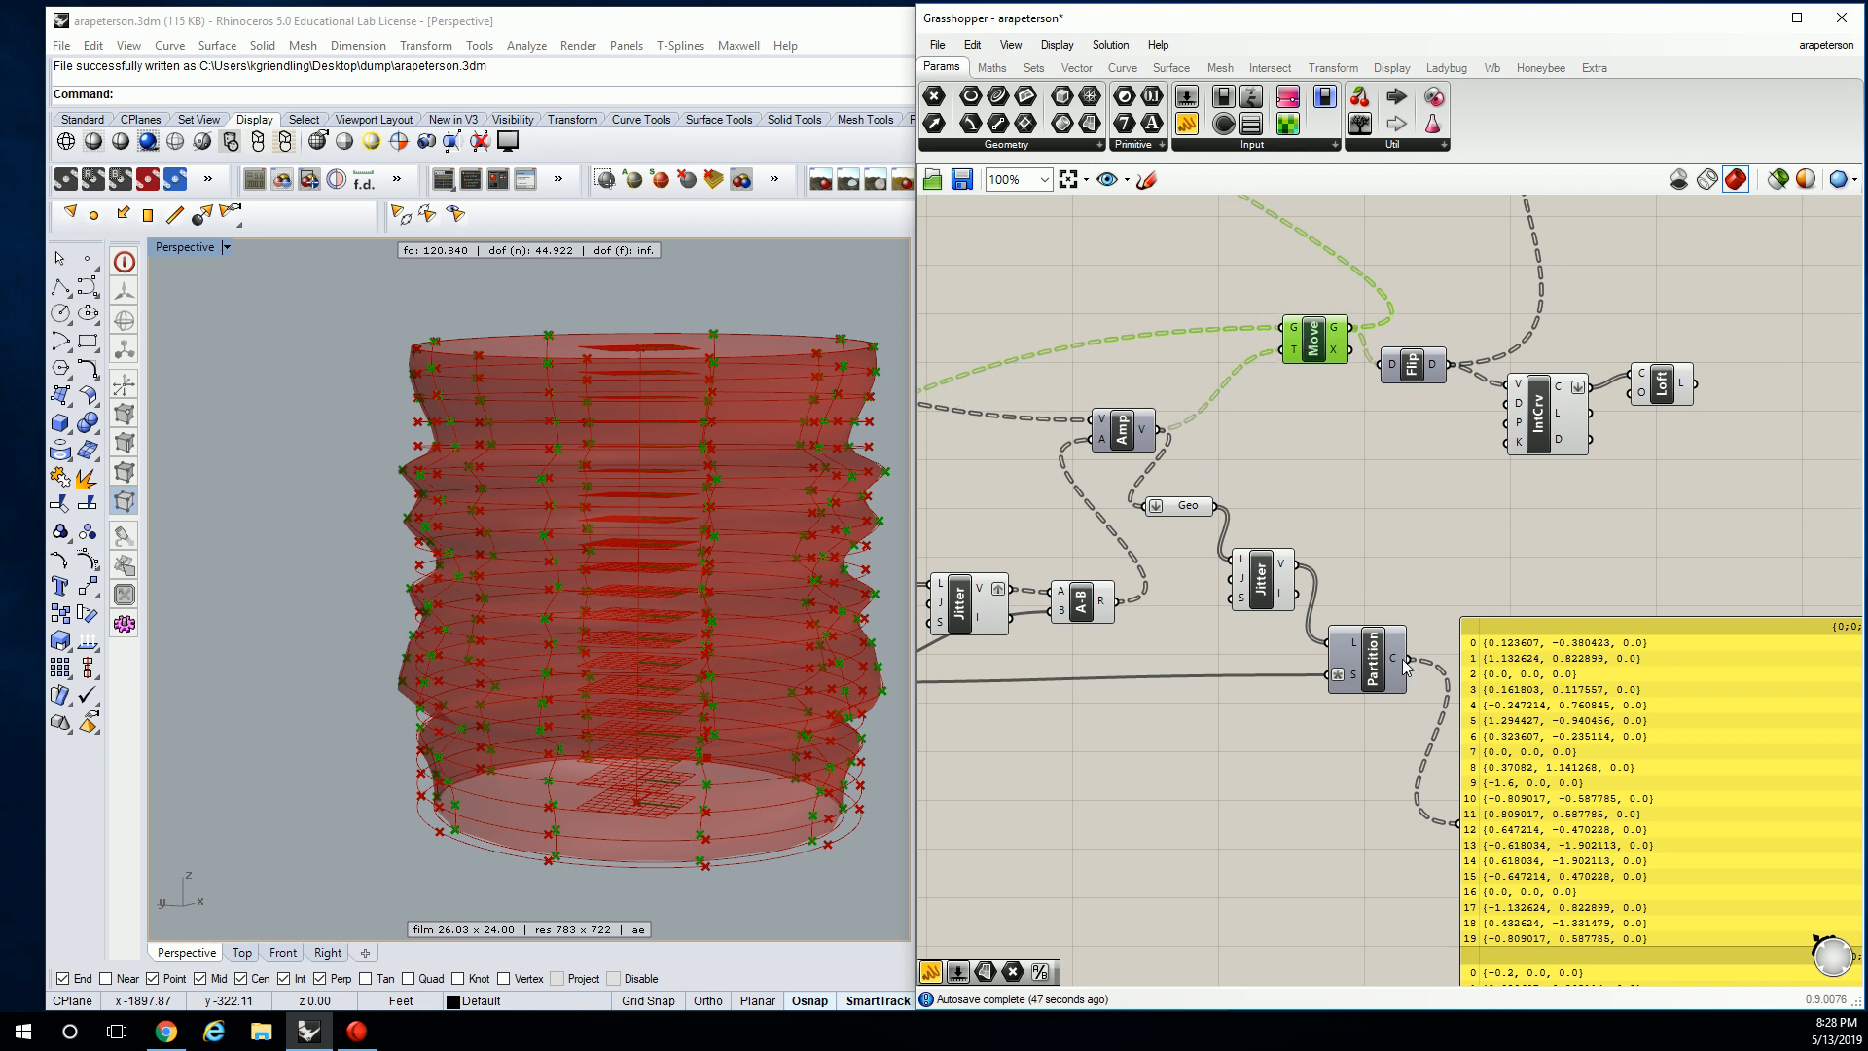
left_click_drag(1409, 659, 1280, 350)
left_click(760, 510)
right_click_drag(760, 511, 435, 510)
Undo the Partition-to-Move connection.
scroll(435, 510, "up", 3)
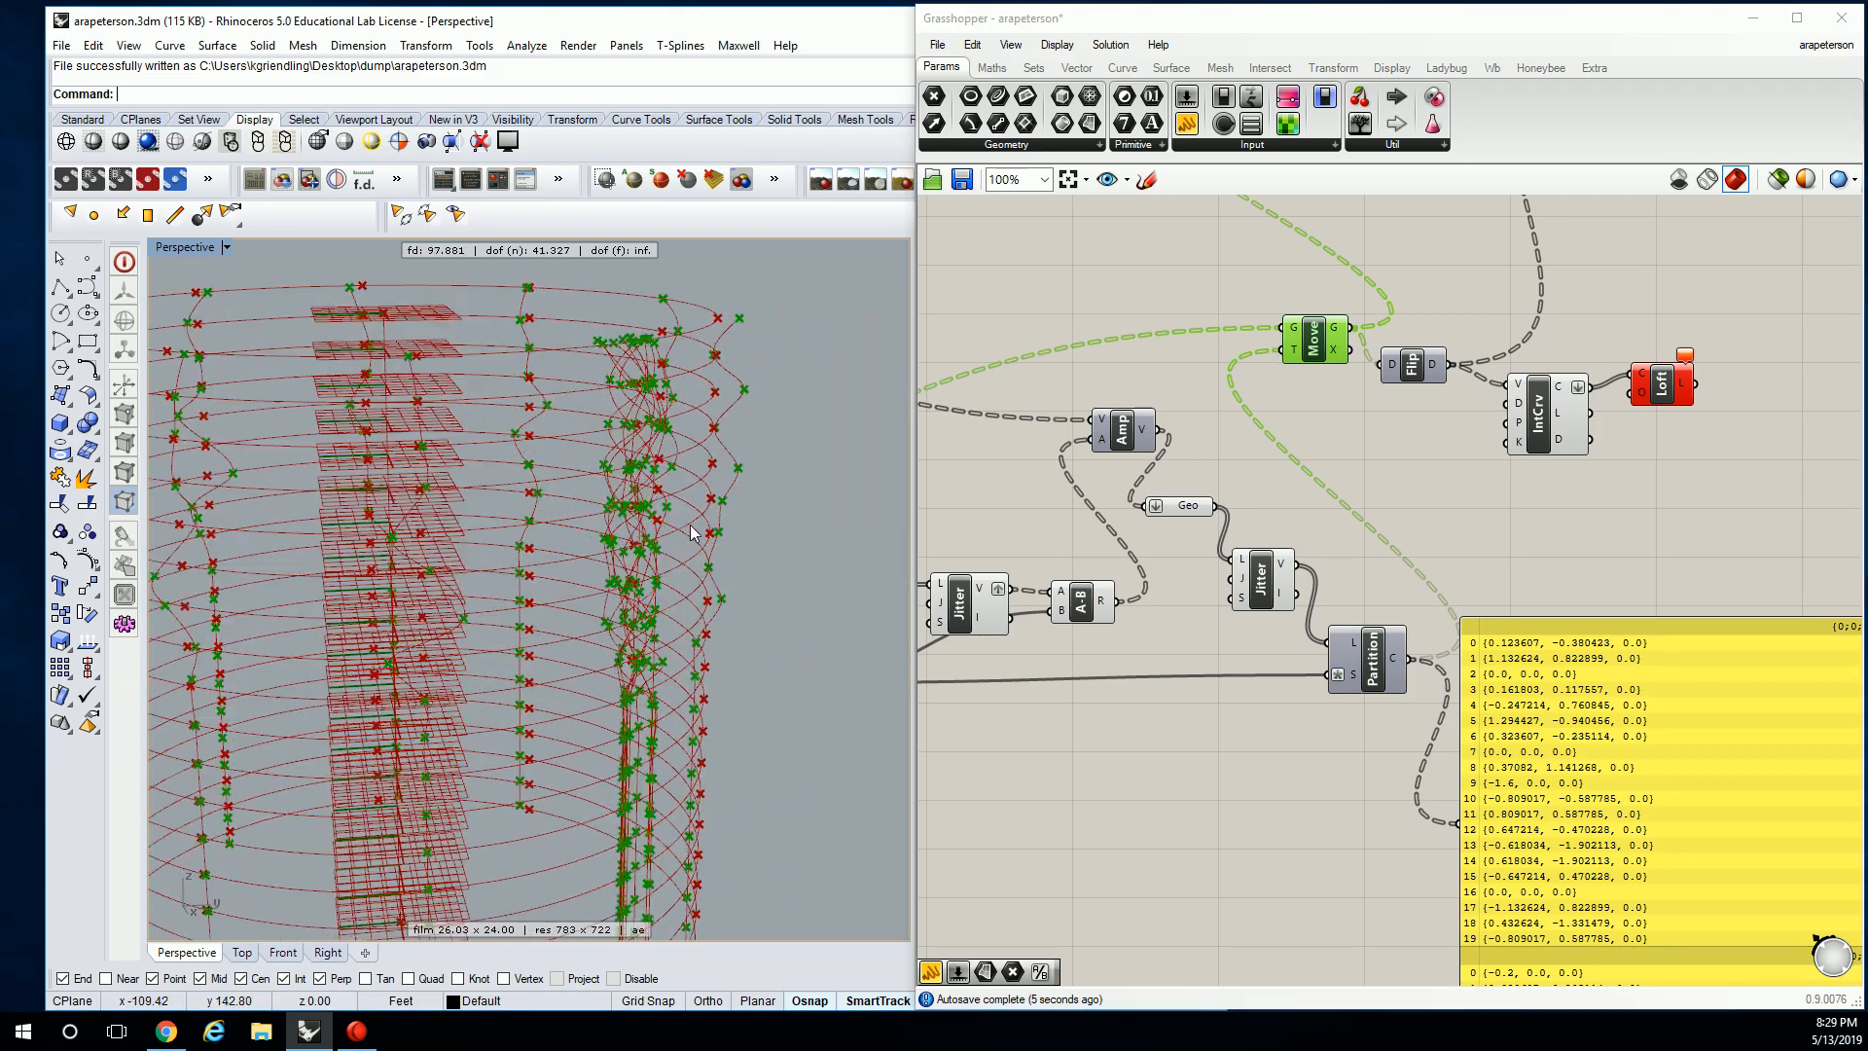
left_click(1335, 512)
right_click_drag(583, 458, 692, 482)
scroll(658, 437, "down", 4)
left_click(1462, 493)
key("ctrl+z")
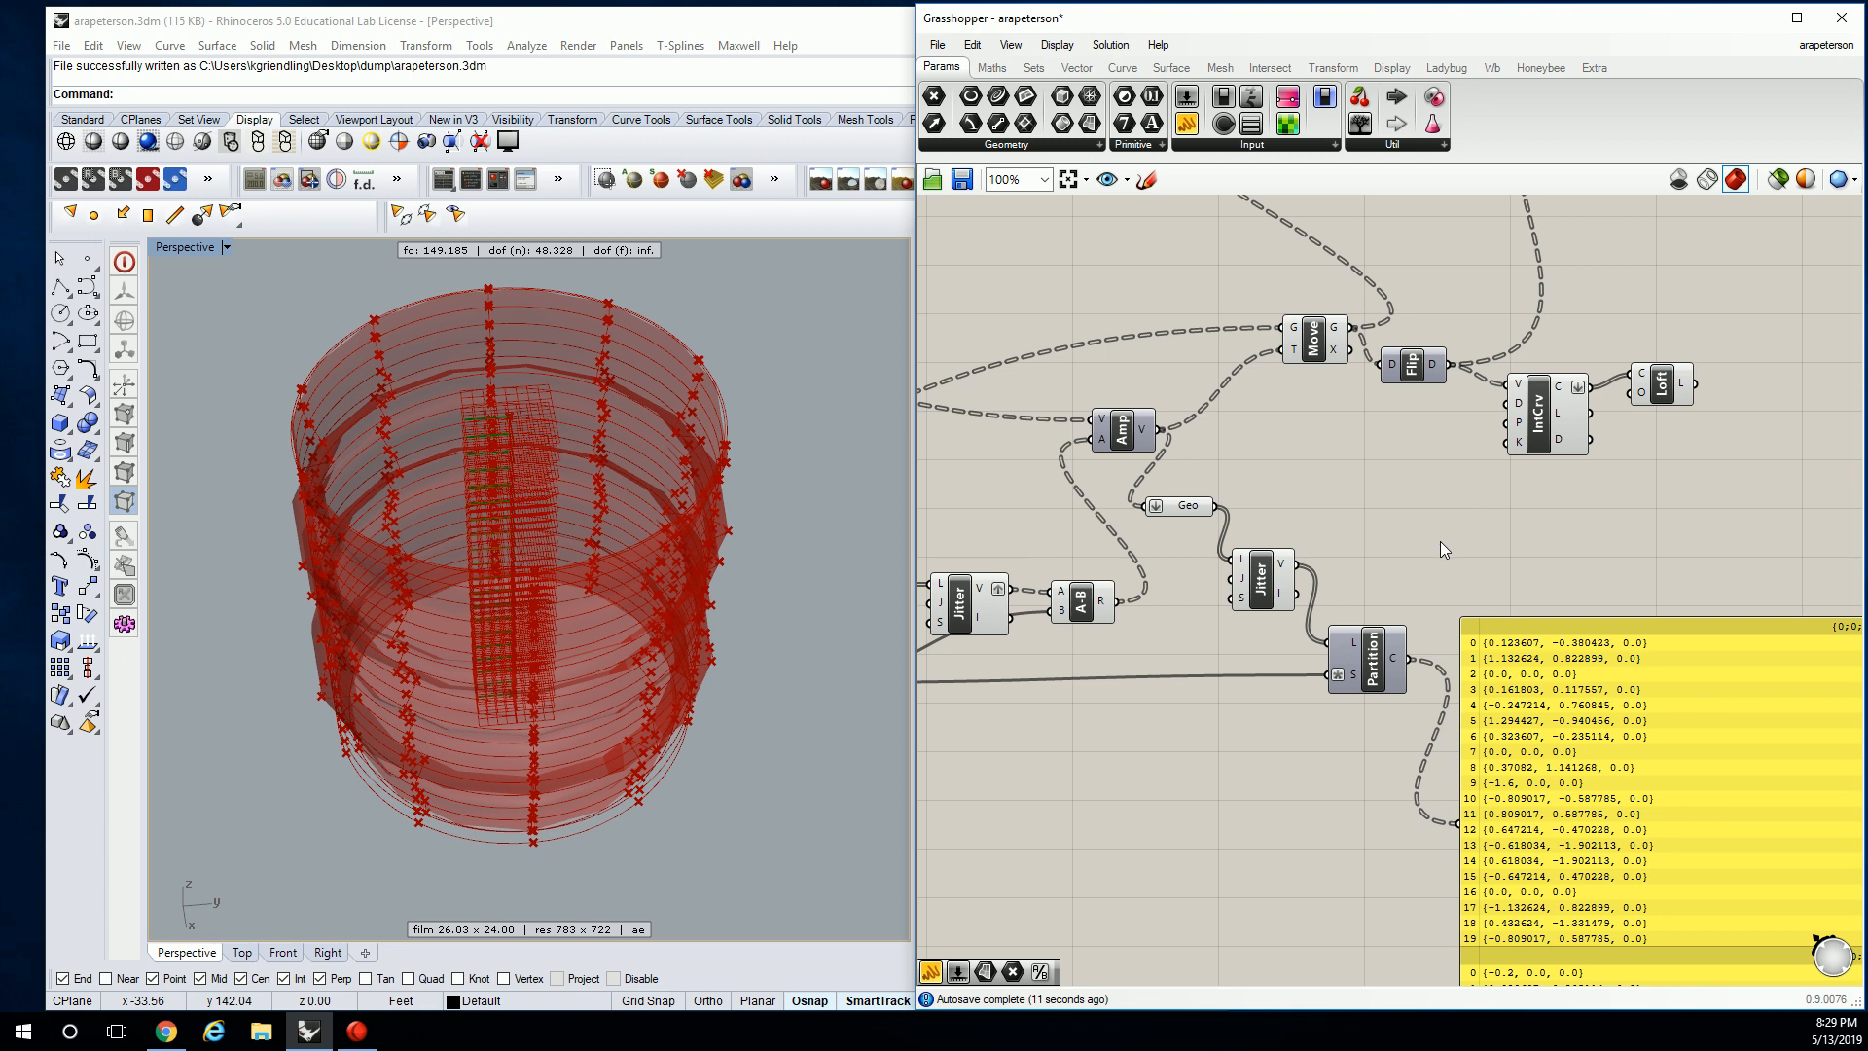
Route Jitter, Geo and Amp outputs into the panel to inspect them, then delete the panel.
right_click_drag(1509, 607, 1468, 570)
left_click_drag(1257, 527, 1418, 786)
left_click_drag(1177, 469, 1419, 784)
left_click_drag(1124, 393, 1419, 787)
left_click(1499, 701)
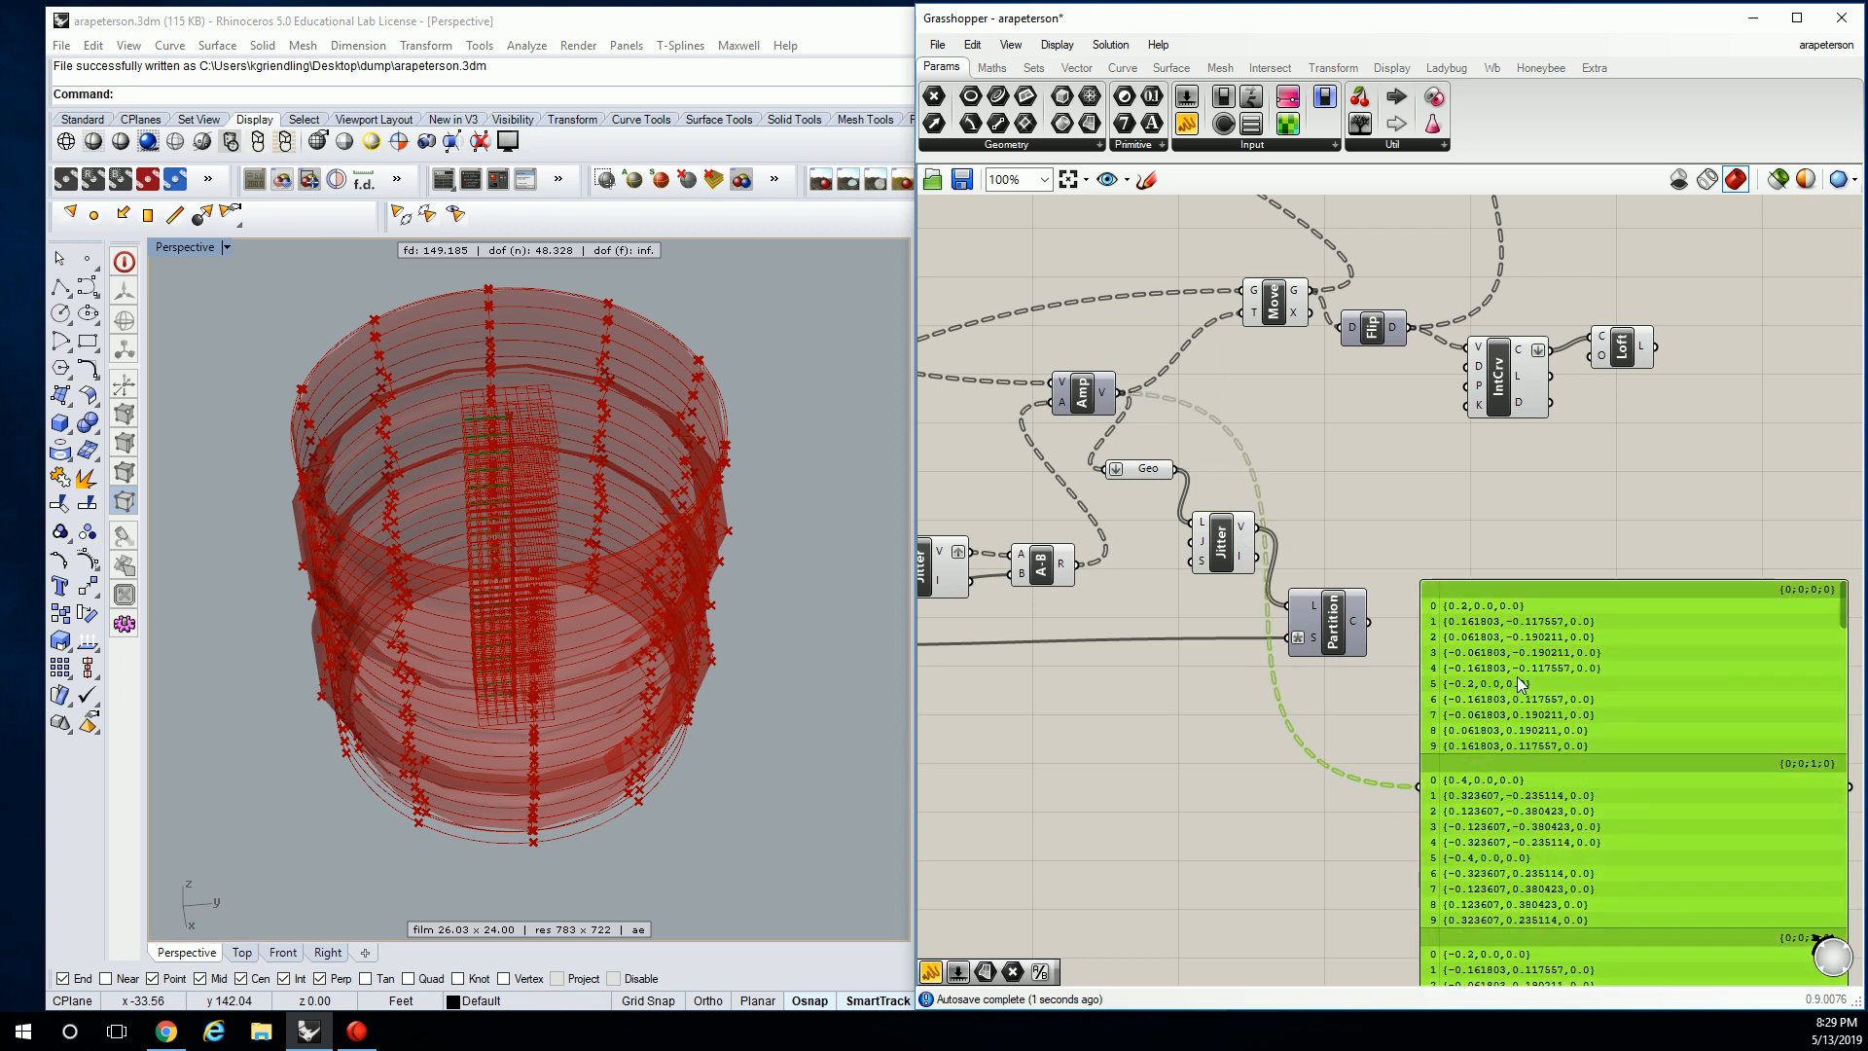
right_click_drag(1315, 640, 1511, 613)
key("Delete")
Check Partition's size input options and pan across the Circle, Divide, IntCrv and Loft nodes.
right_click(1509, 612)
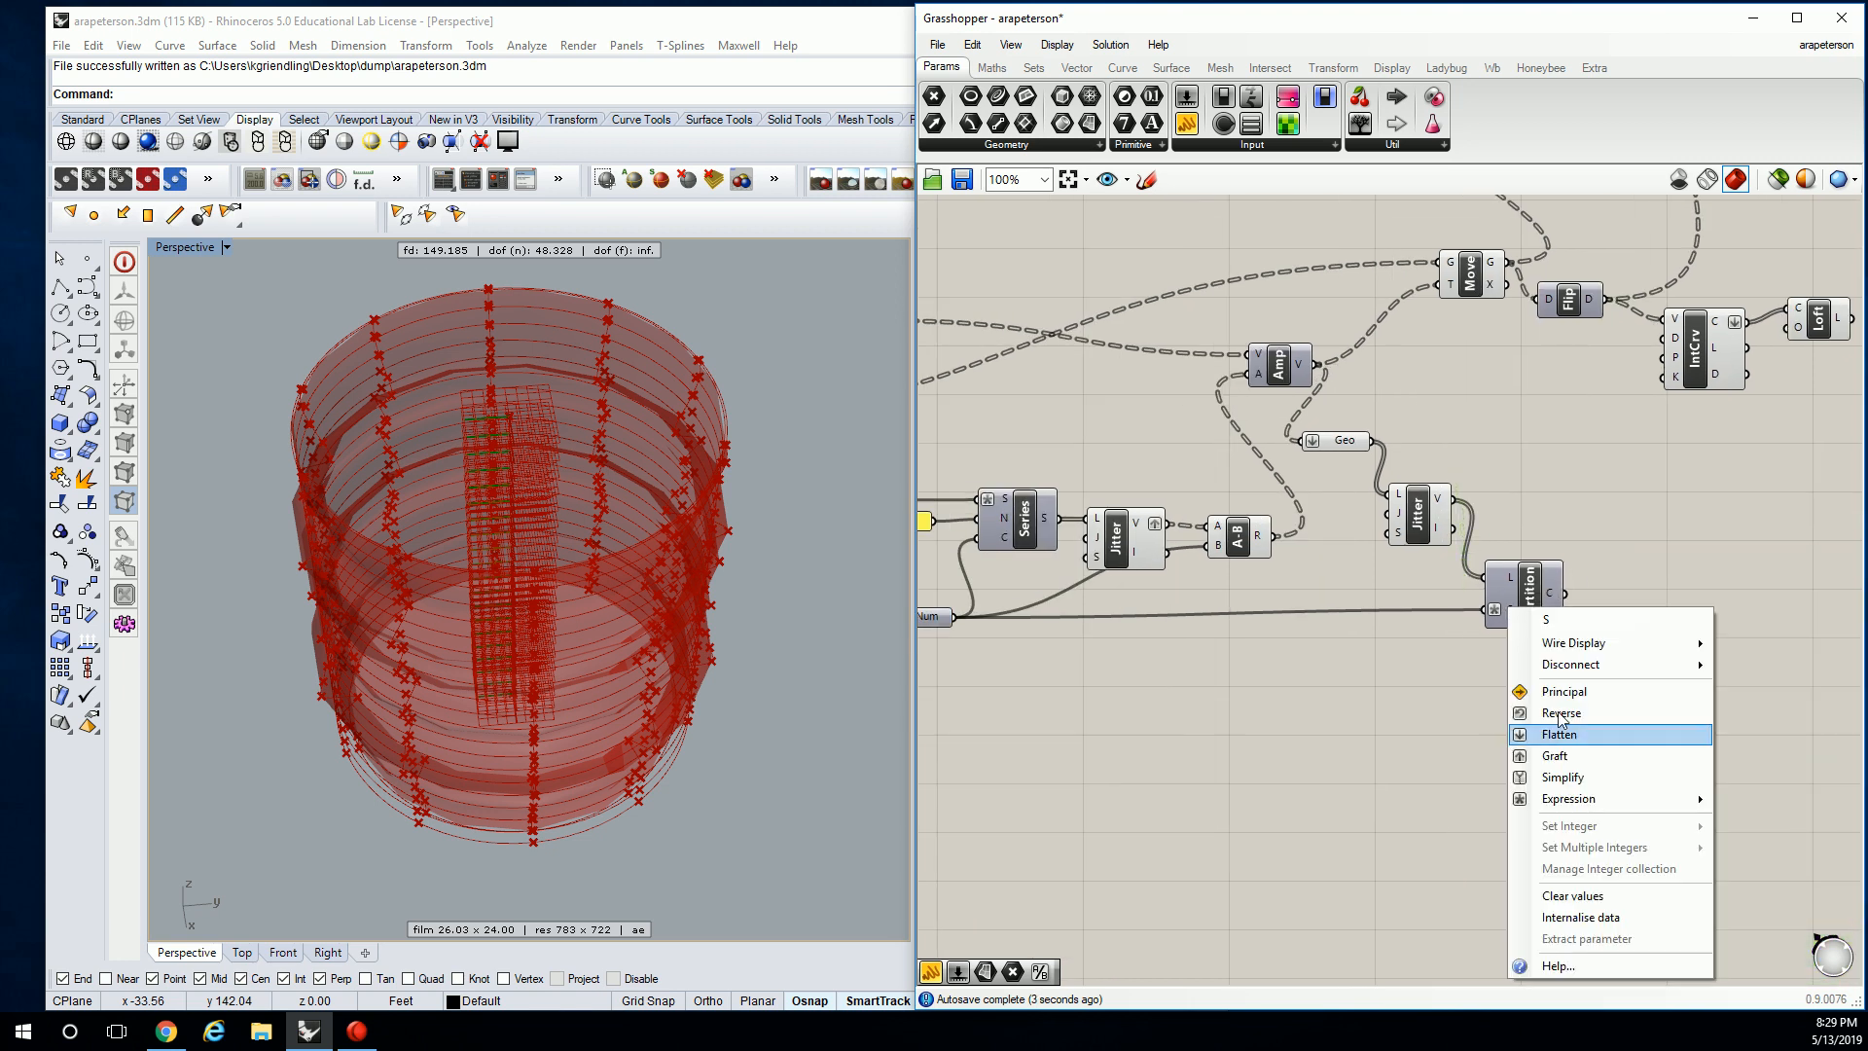
mouse_move(1603, 799)
left_click(1374, 817)
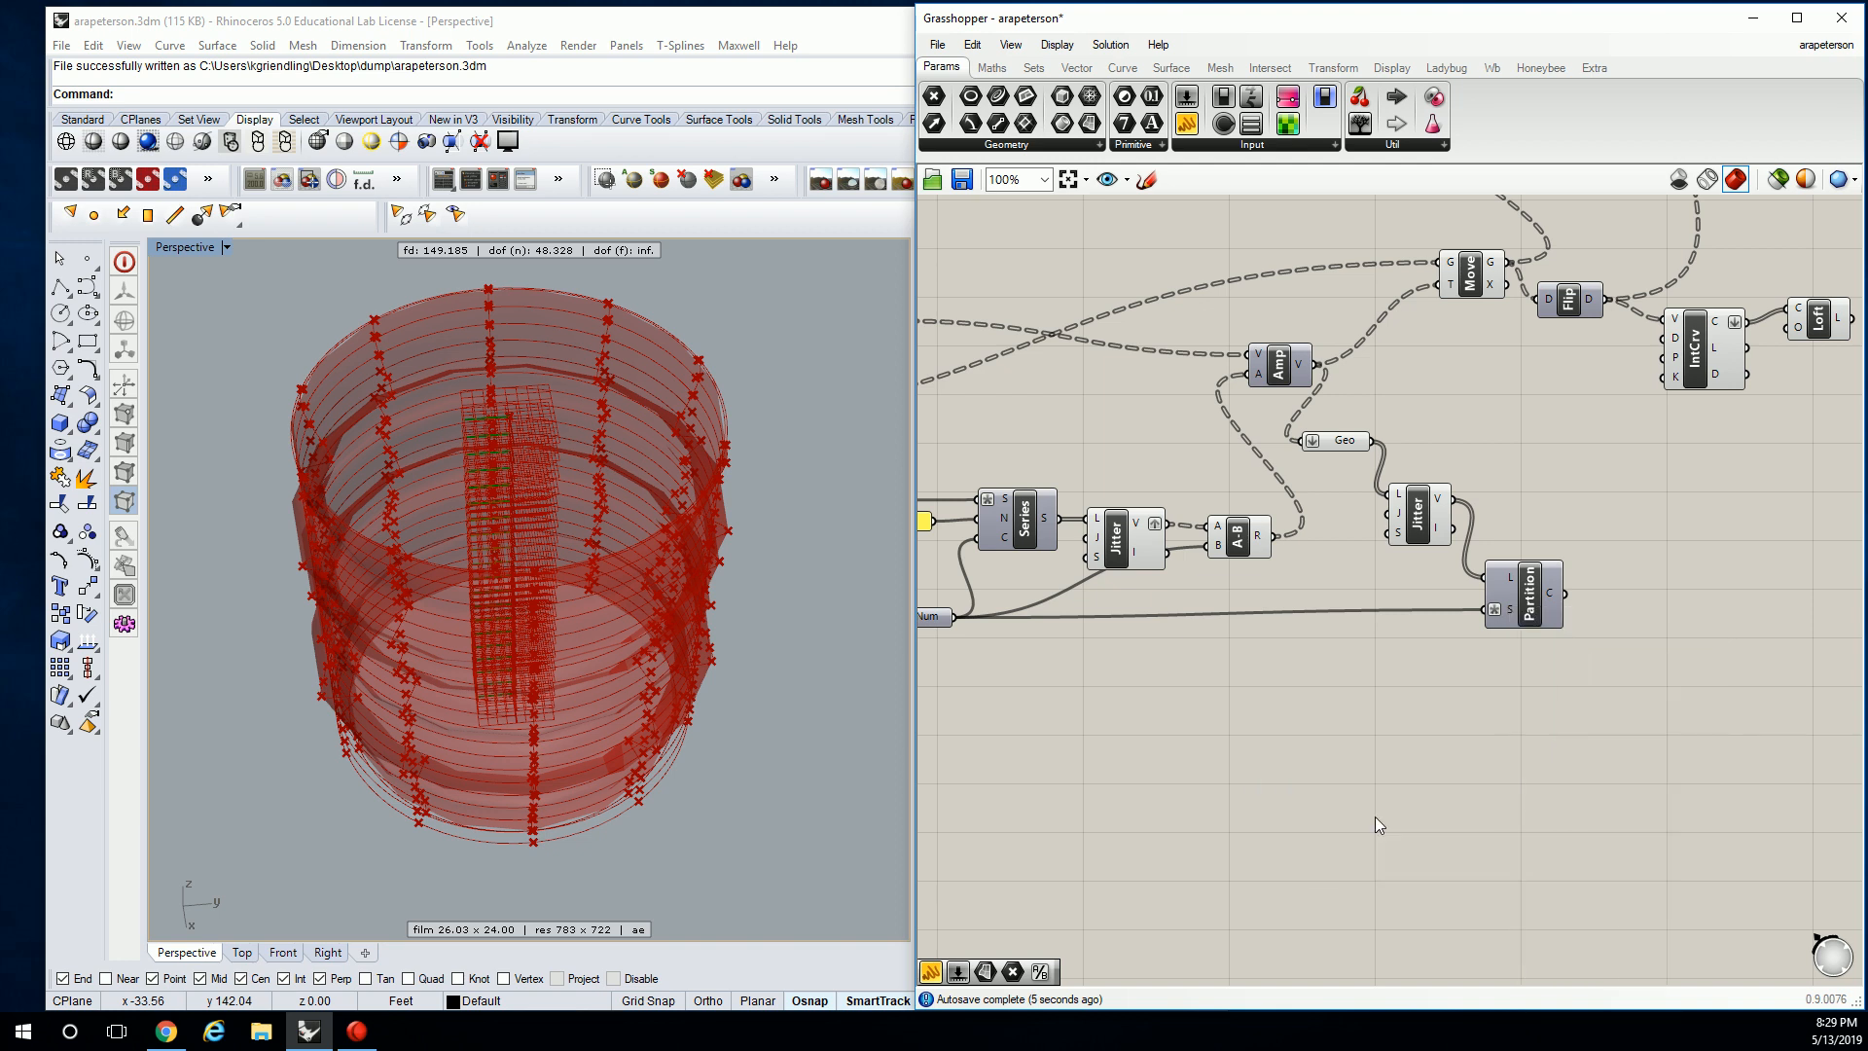
right_click_drag(1146, 609, 1608, 603)
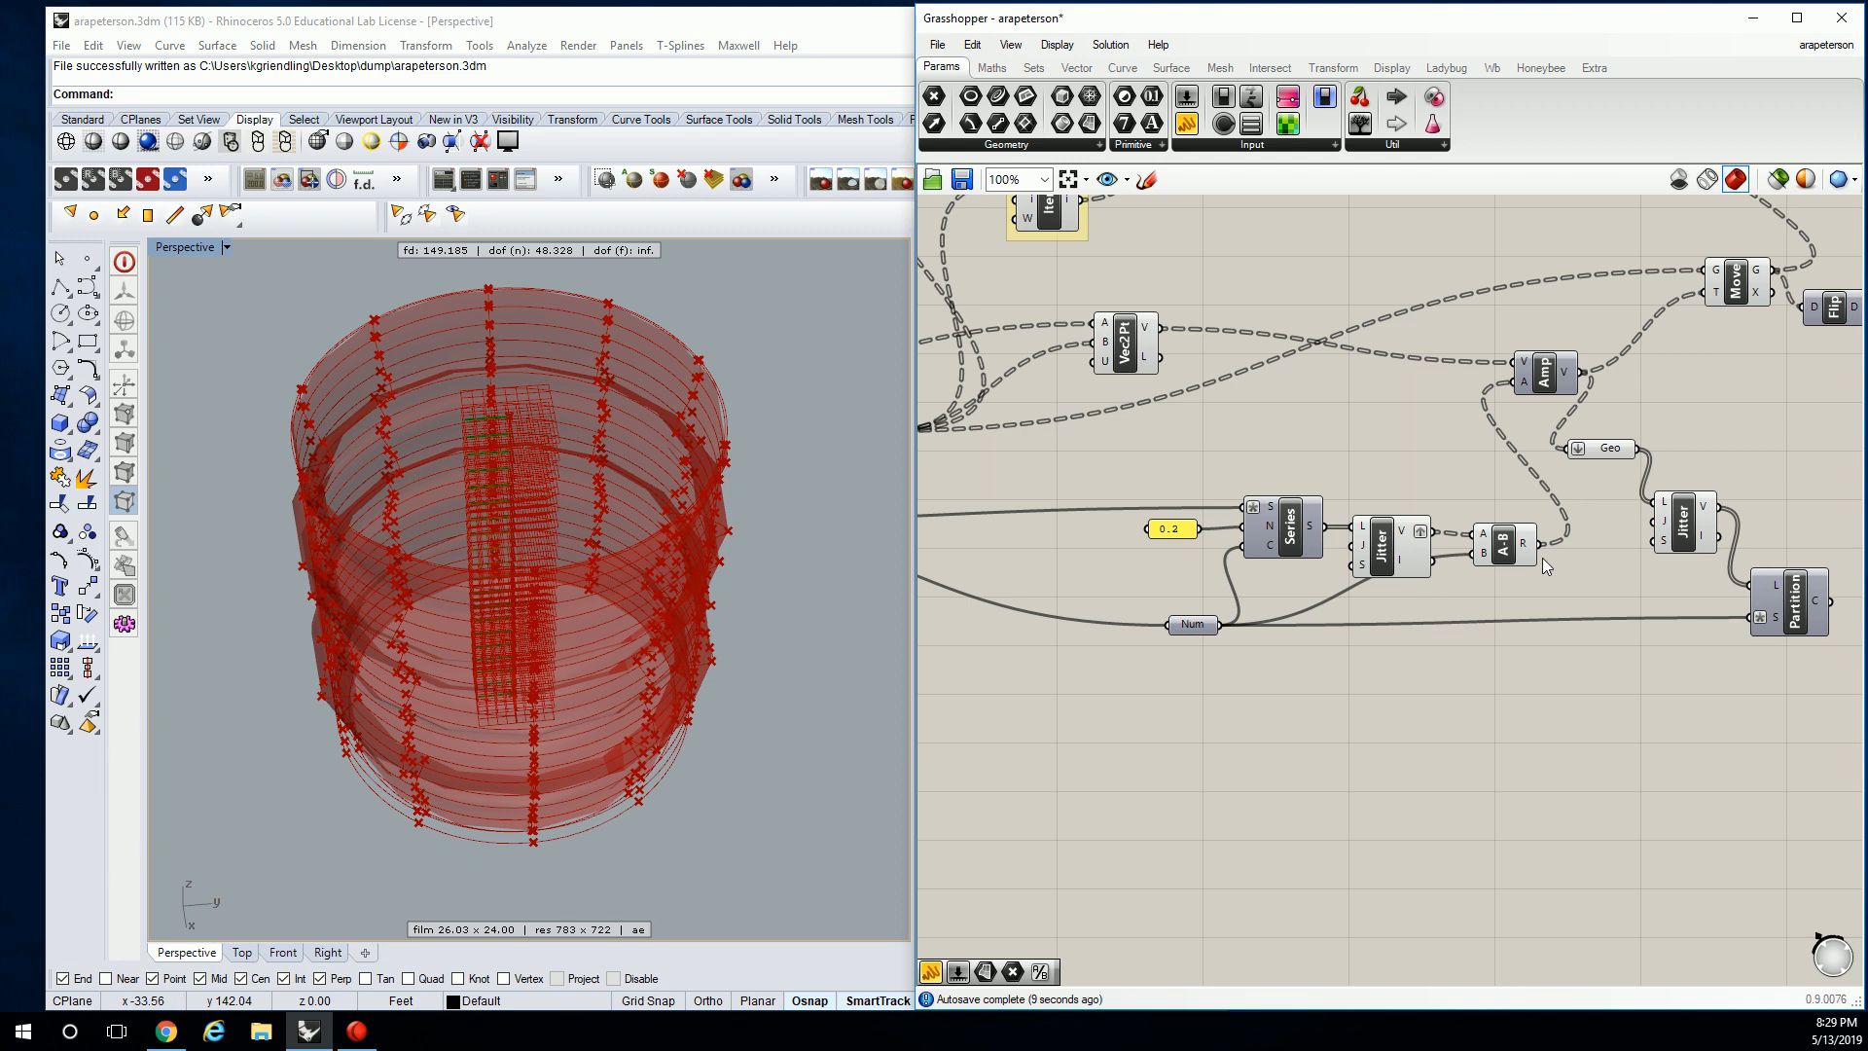
mouse_move(1408, 530)
mouse_move(1567, 379)
right_click_drag(1566, 380, 1323, 393)
Line up Amp, Geo, Jitter and Partition in a row on the canvas.
left_click_drag(1276, 383, 1185, 392)
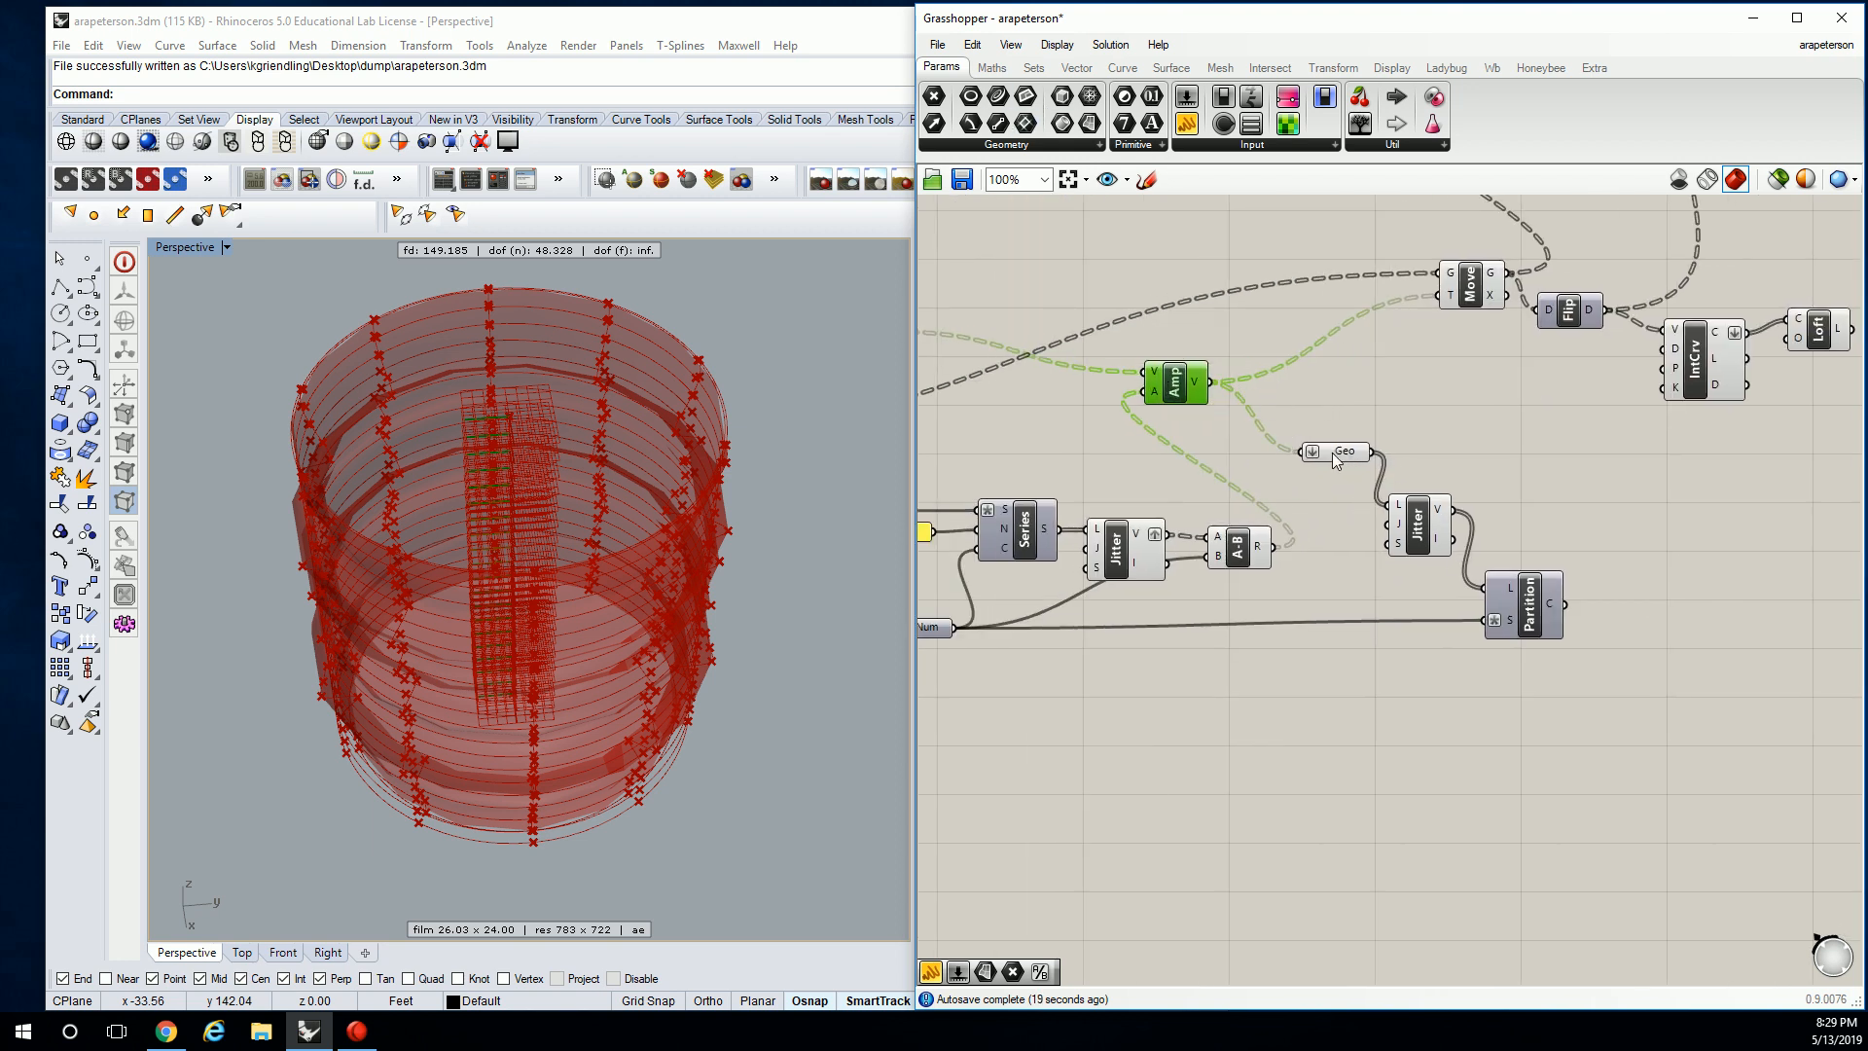
left_click_drag(1346, 459, 1312, 389)
left_click_drag(1418, 523, 1404, 397)
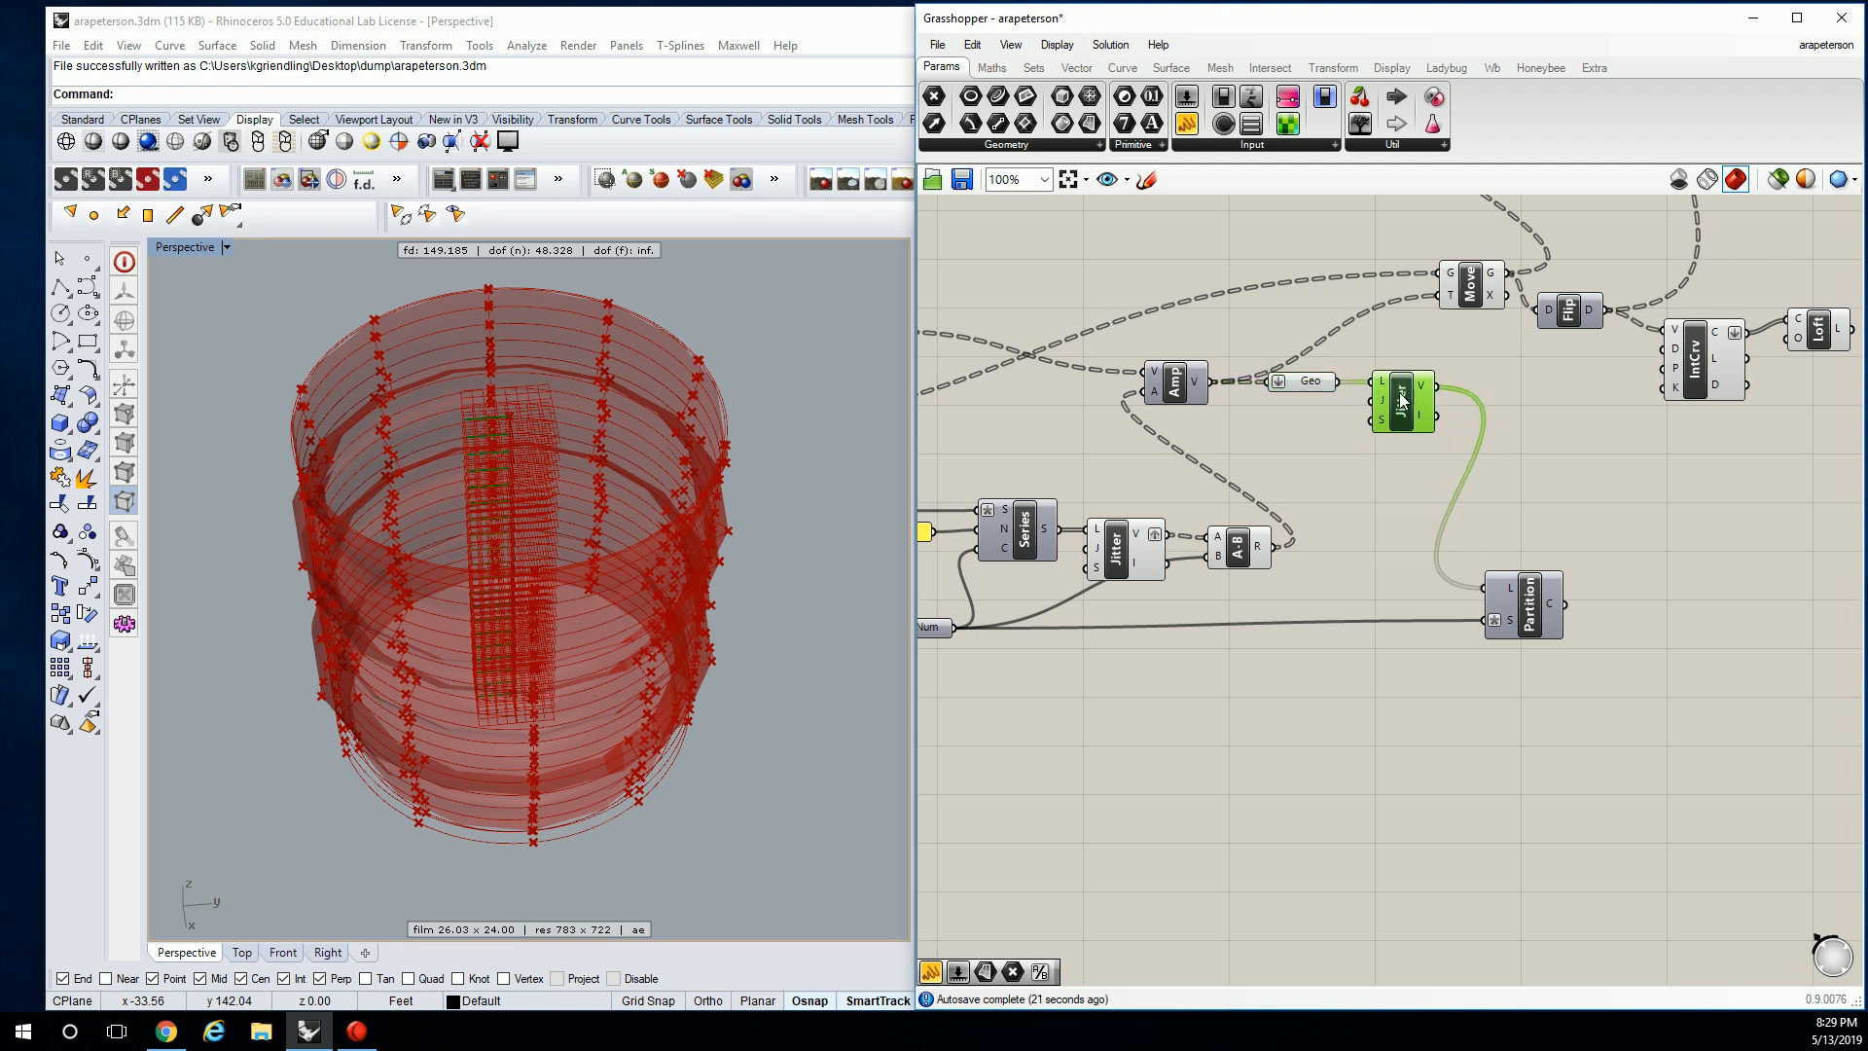
left_click_drag(1529, 607, 1525, 408)
right_click_drag(1325, 399, 1445, 410)
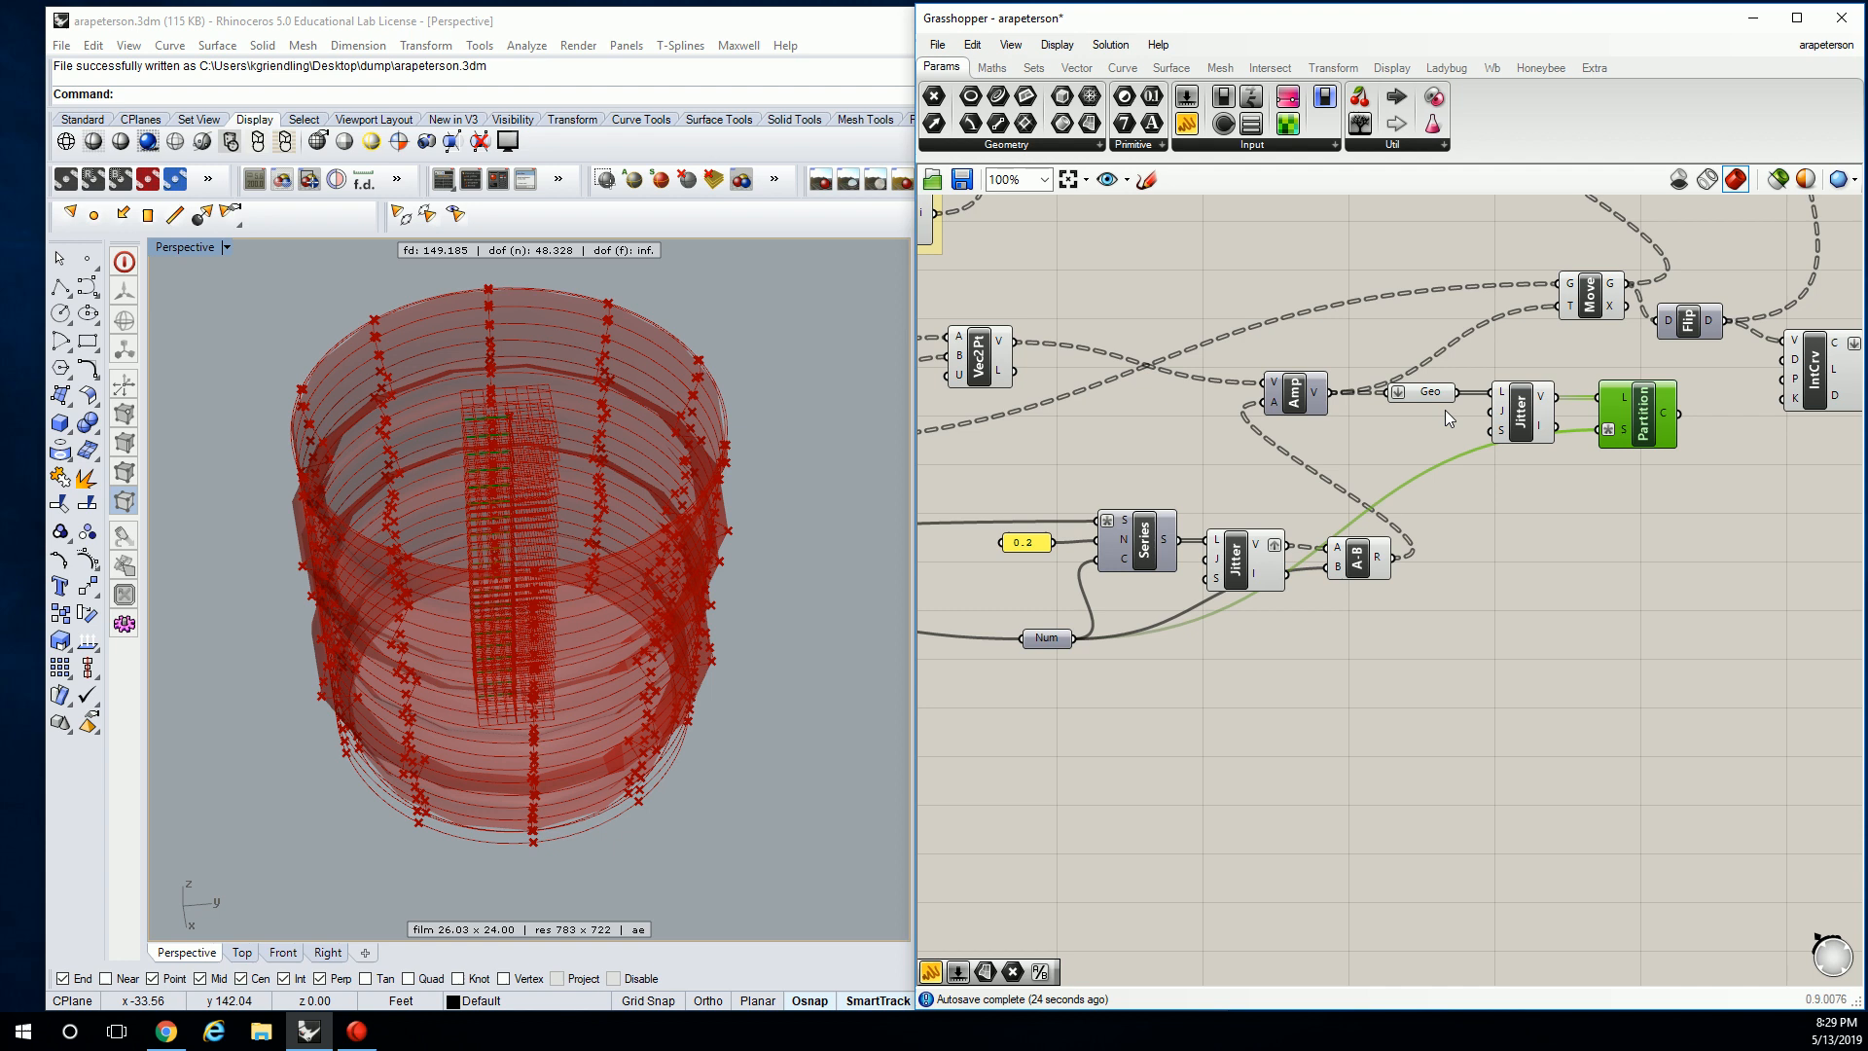
left_click(1394, 407)
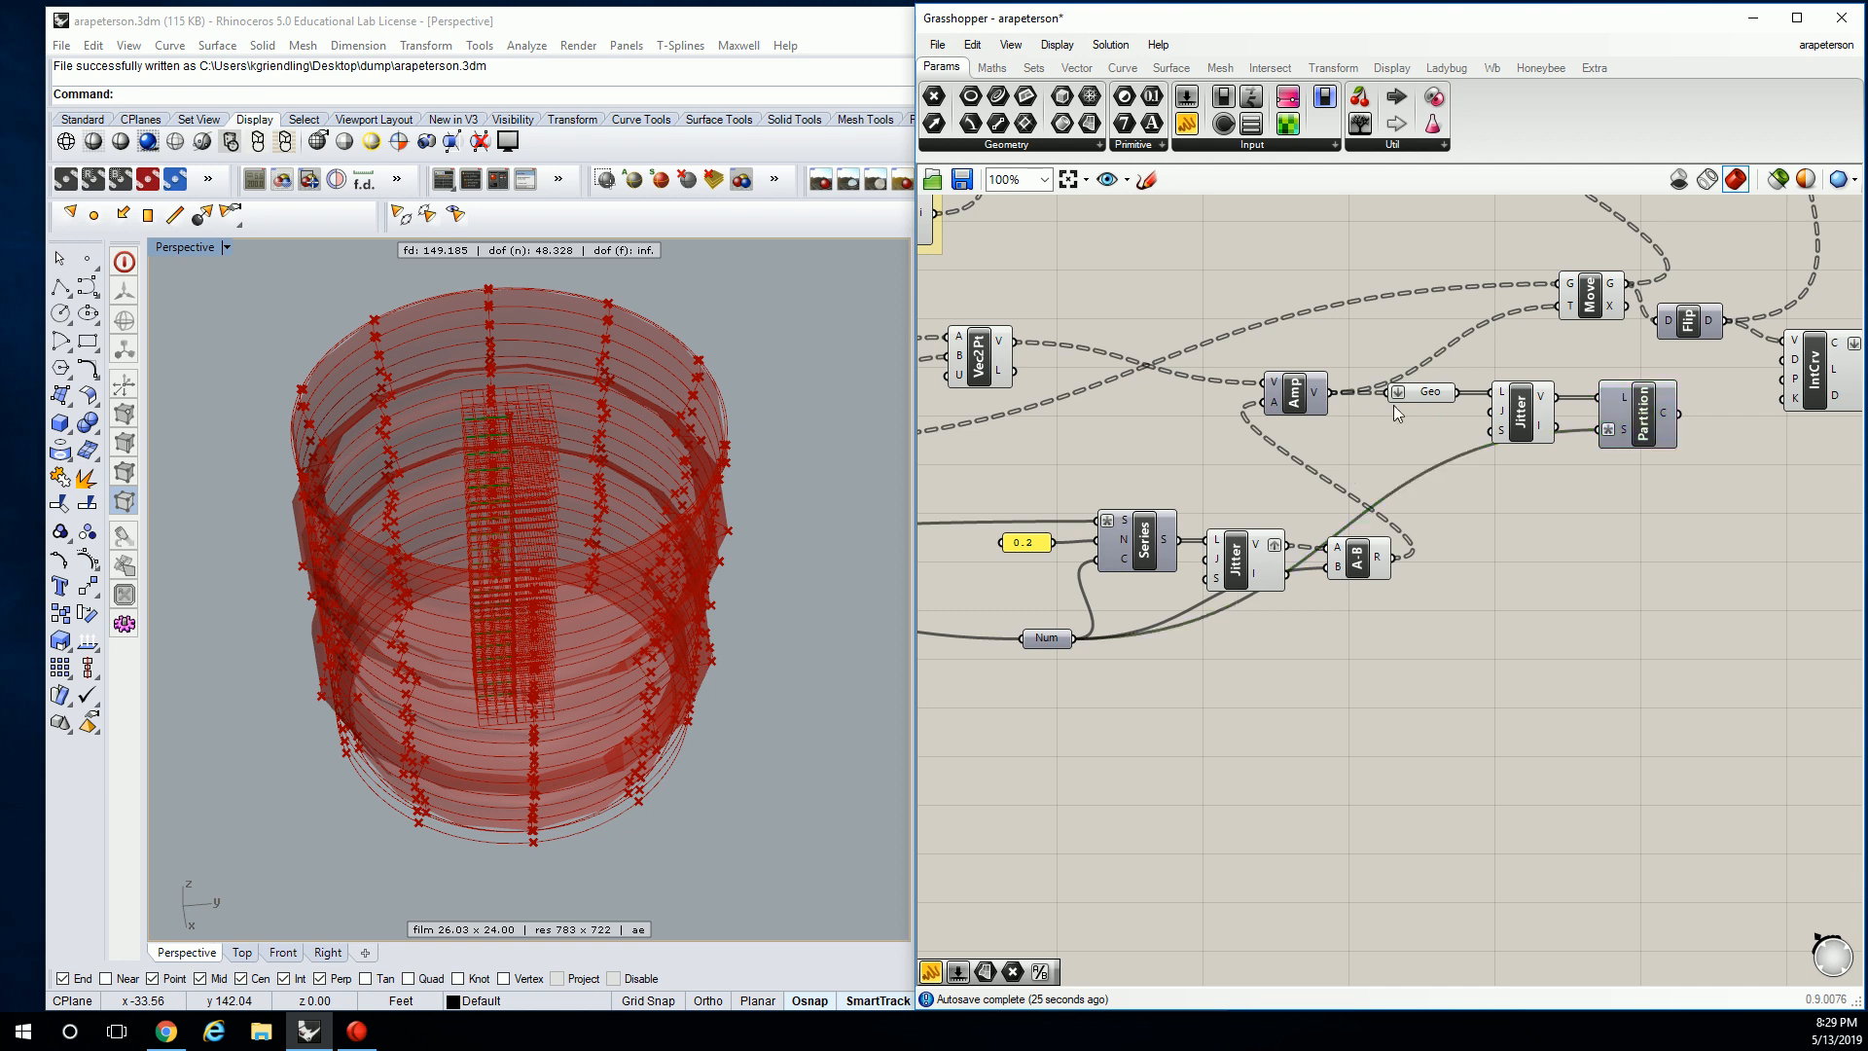
Try a List Item component fed by Amp's vectors, then delete it.
left_click(1034, 67)
left_click(1014, 142)
left_click_drag(976, 206, 1423, 479)
left_click_drag(1321, 393, 1401, 457)
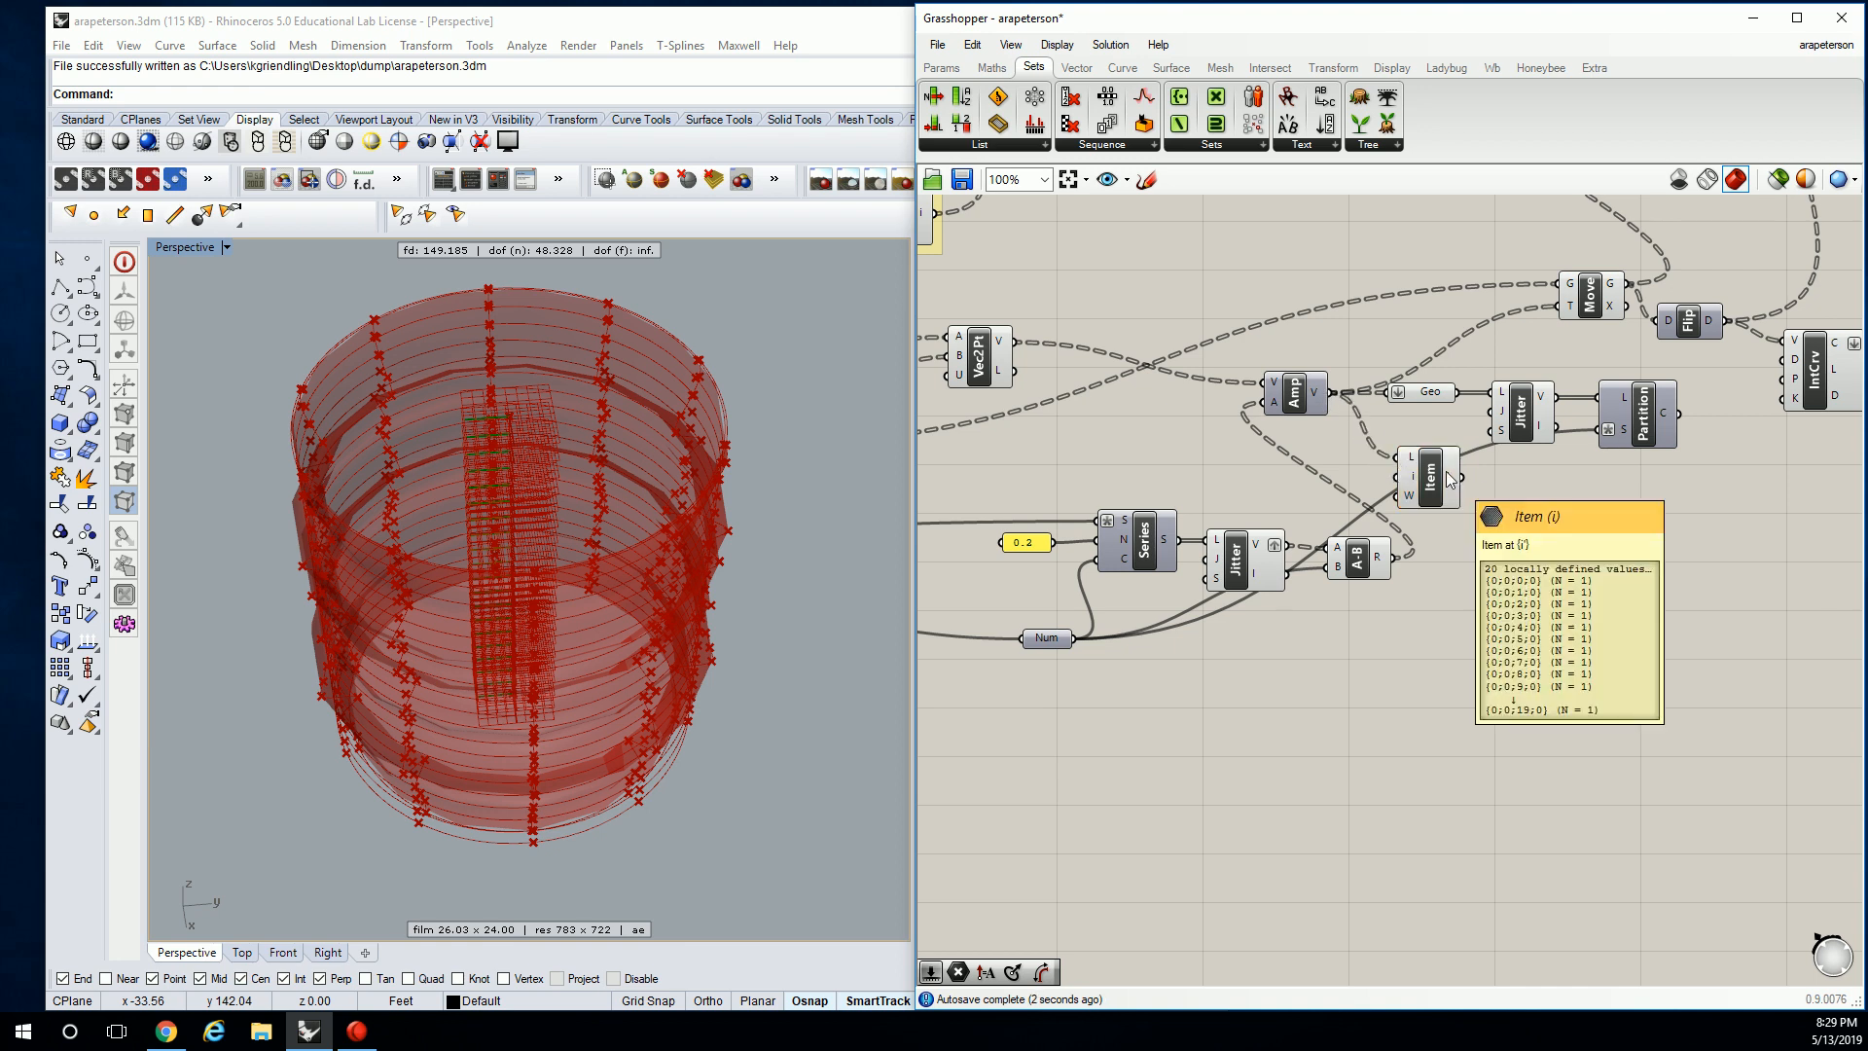
left_click(1432, 475)
key("Delete")
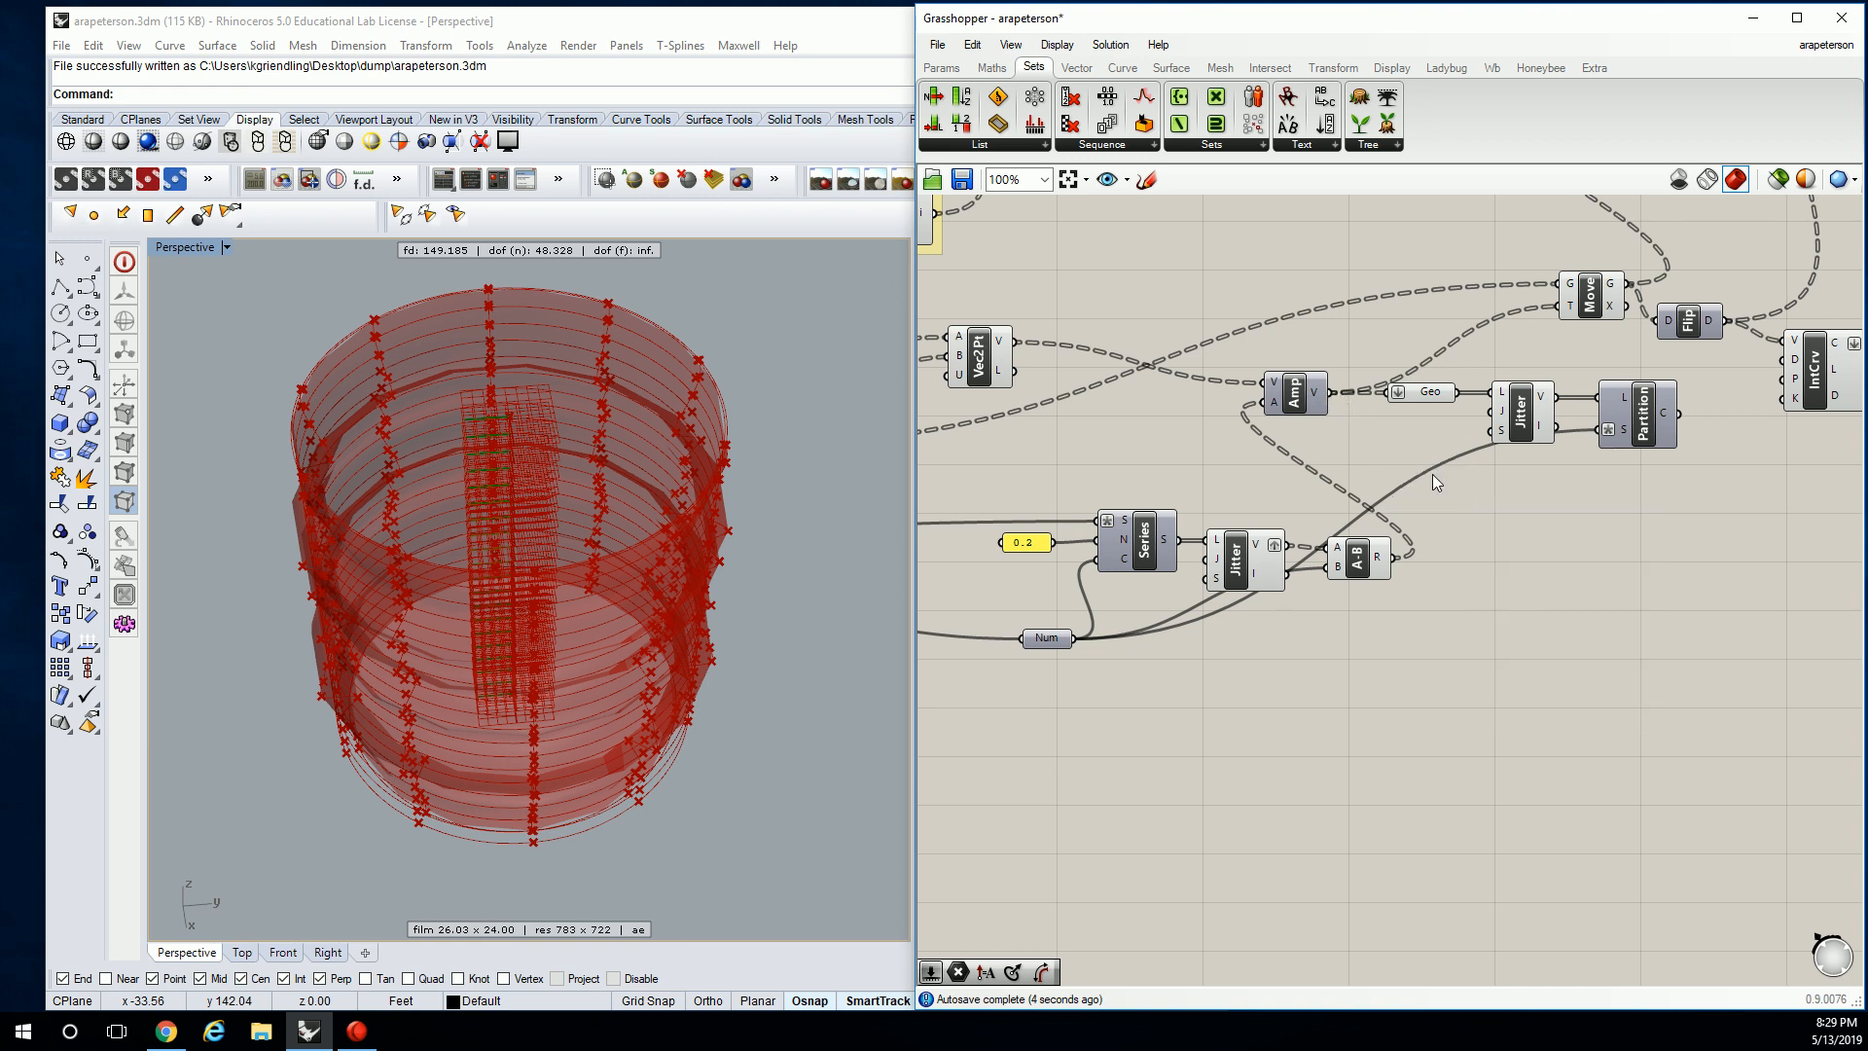
Add an Explode Tree component from Sets > Tree and feed it Amp's vectors.
left_click(1390, 147)
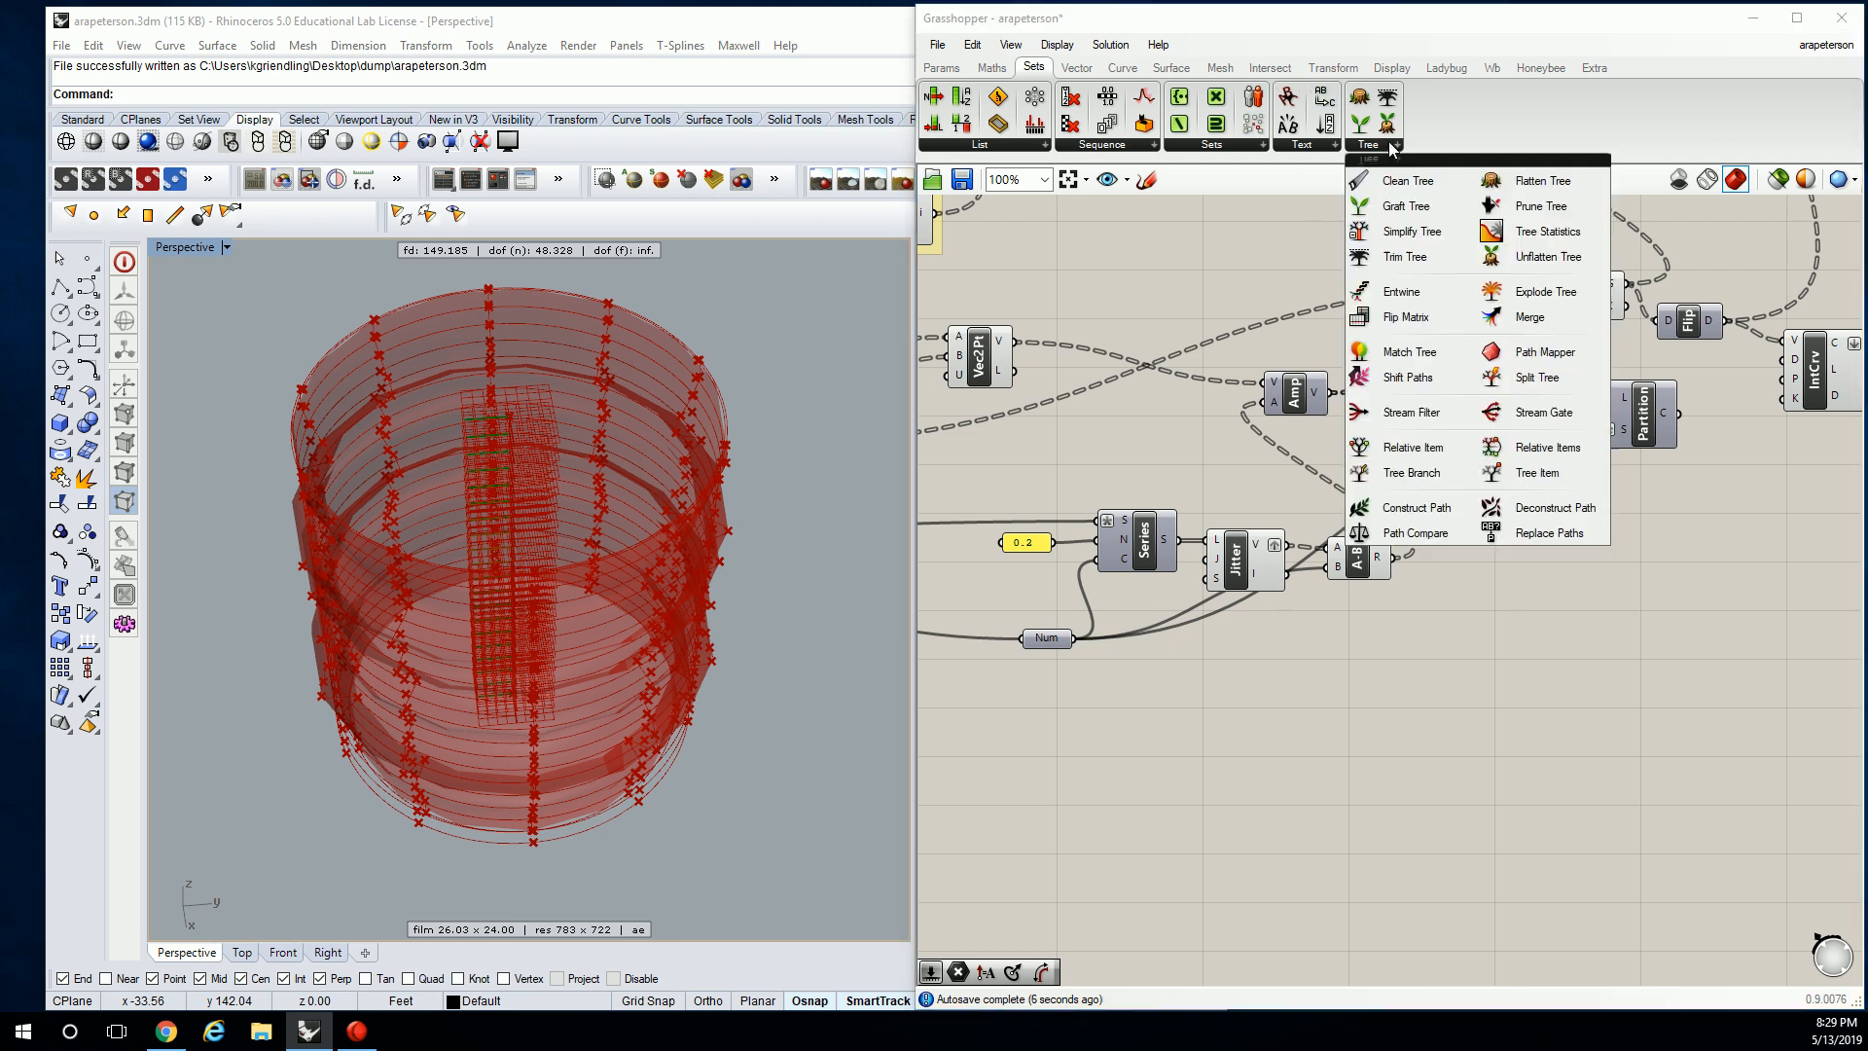
left_click(1528, 299)
left_click(1504, 497)
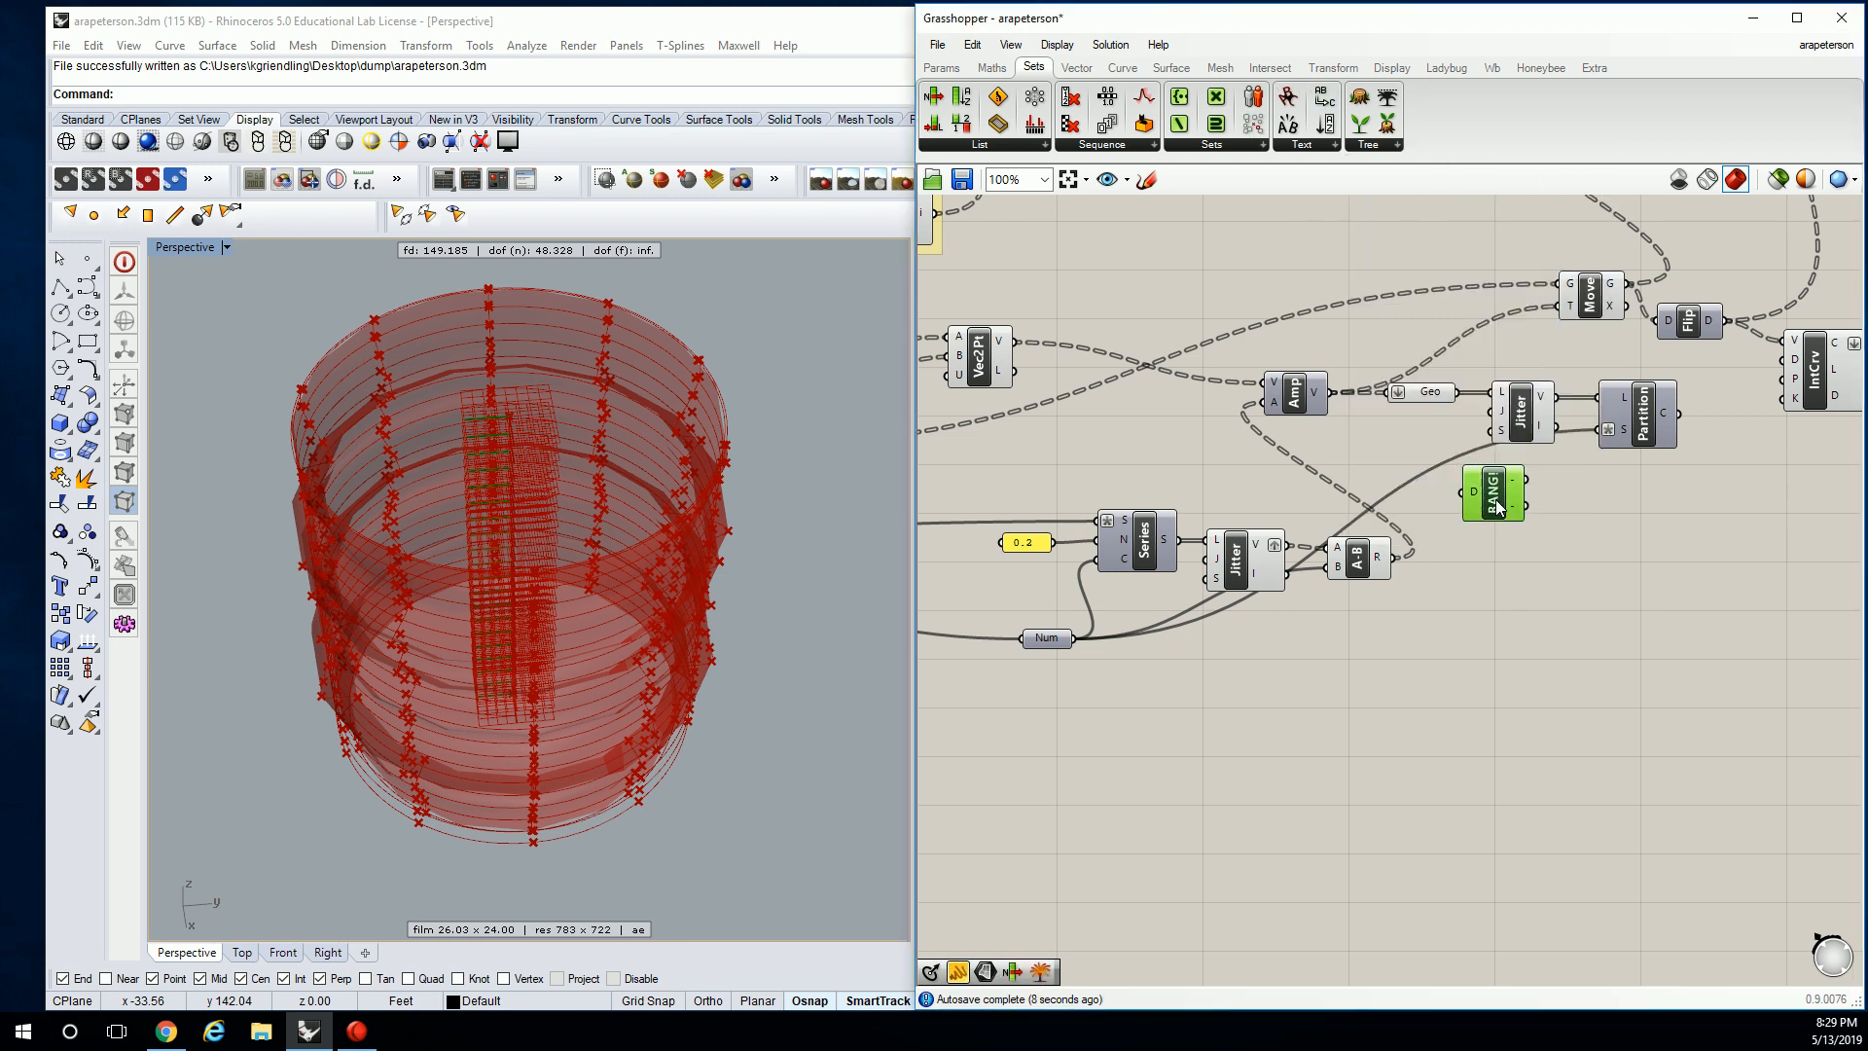
left_click_drag(1379, 437, 1480, 497)
scroll(1484, 491, "up", 3)
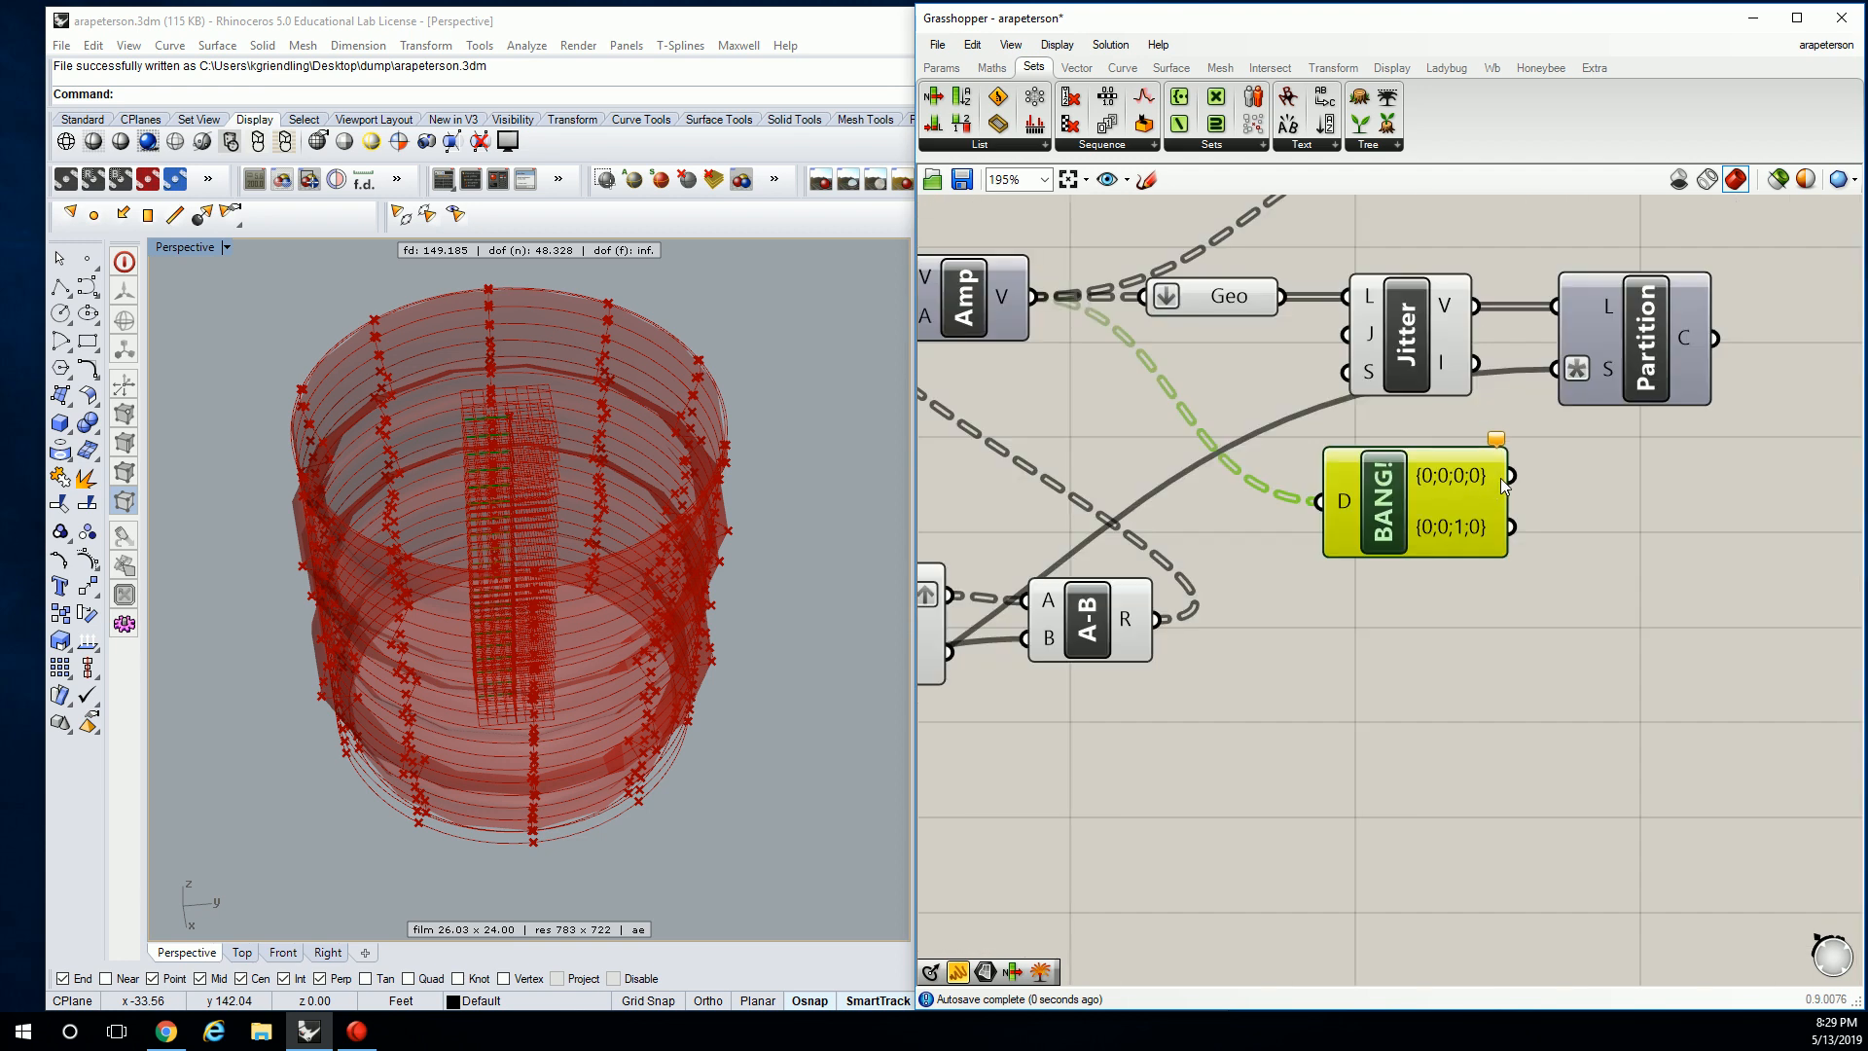
mouse_move(1467, 477)
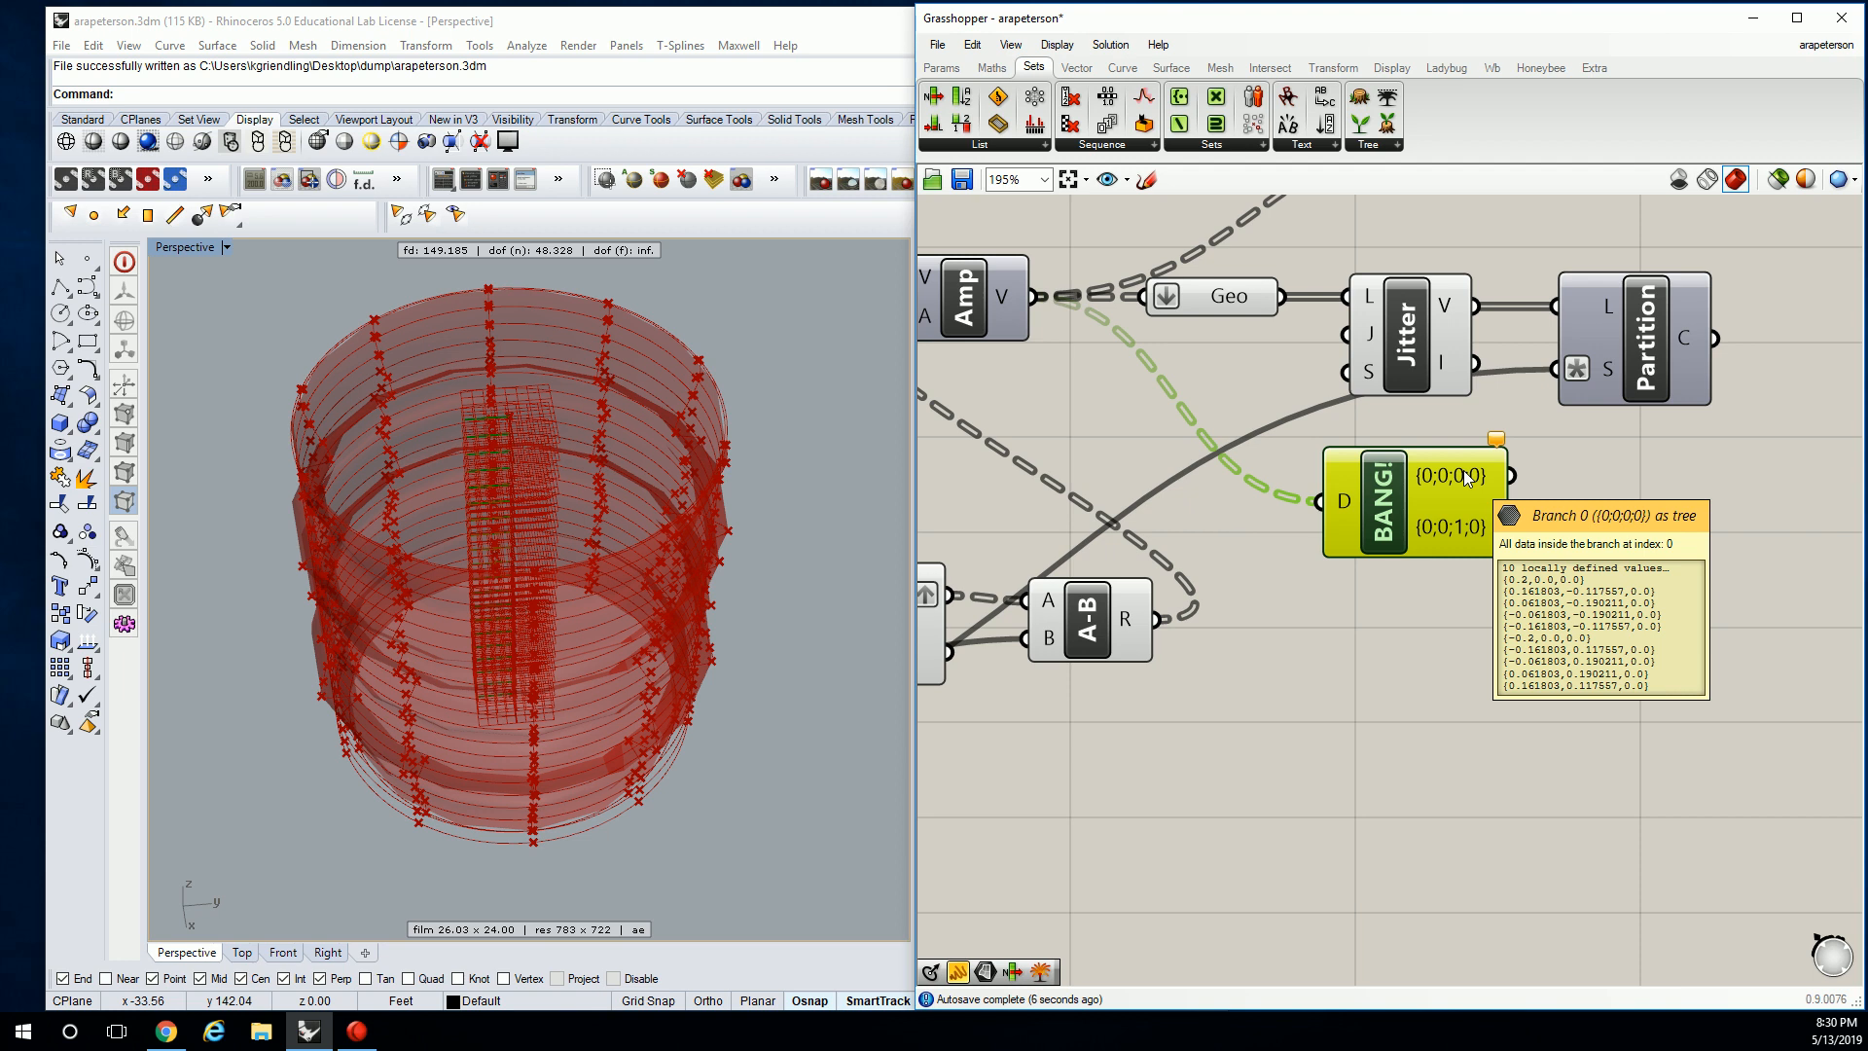
left_click(1286, 360)
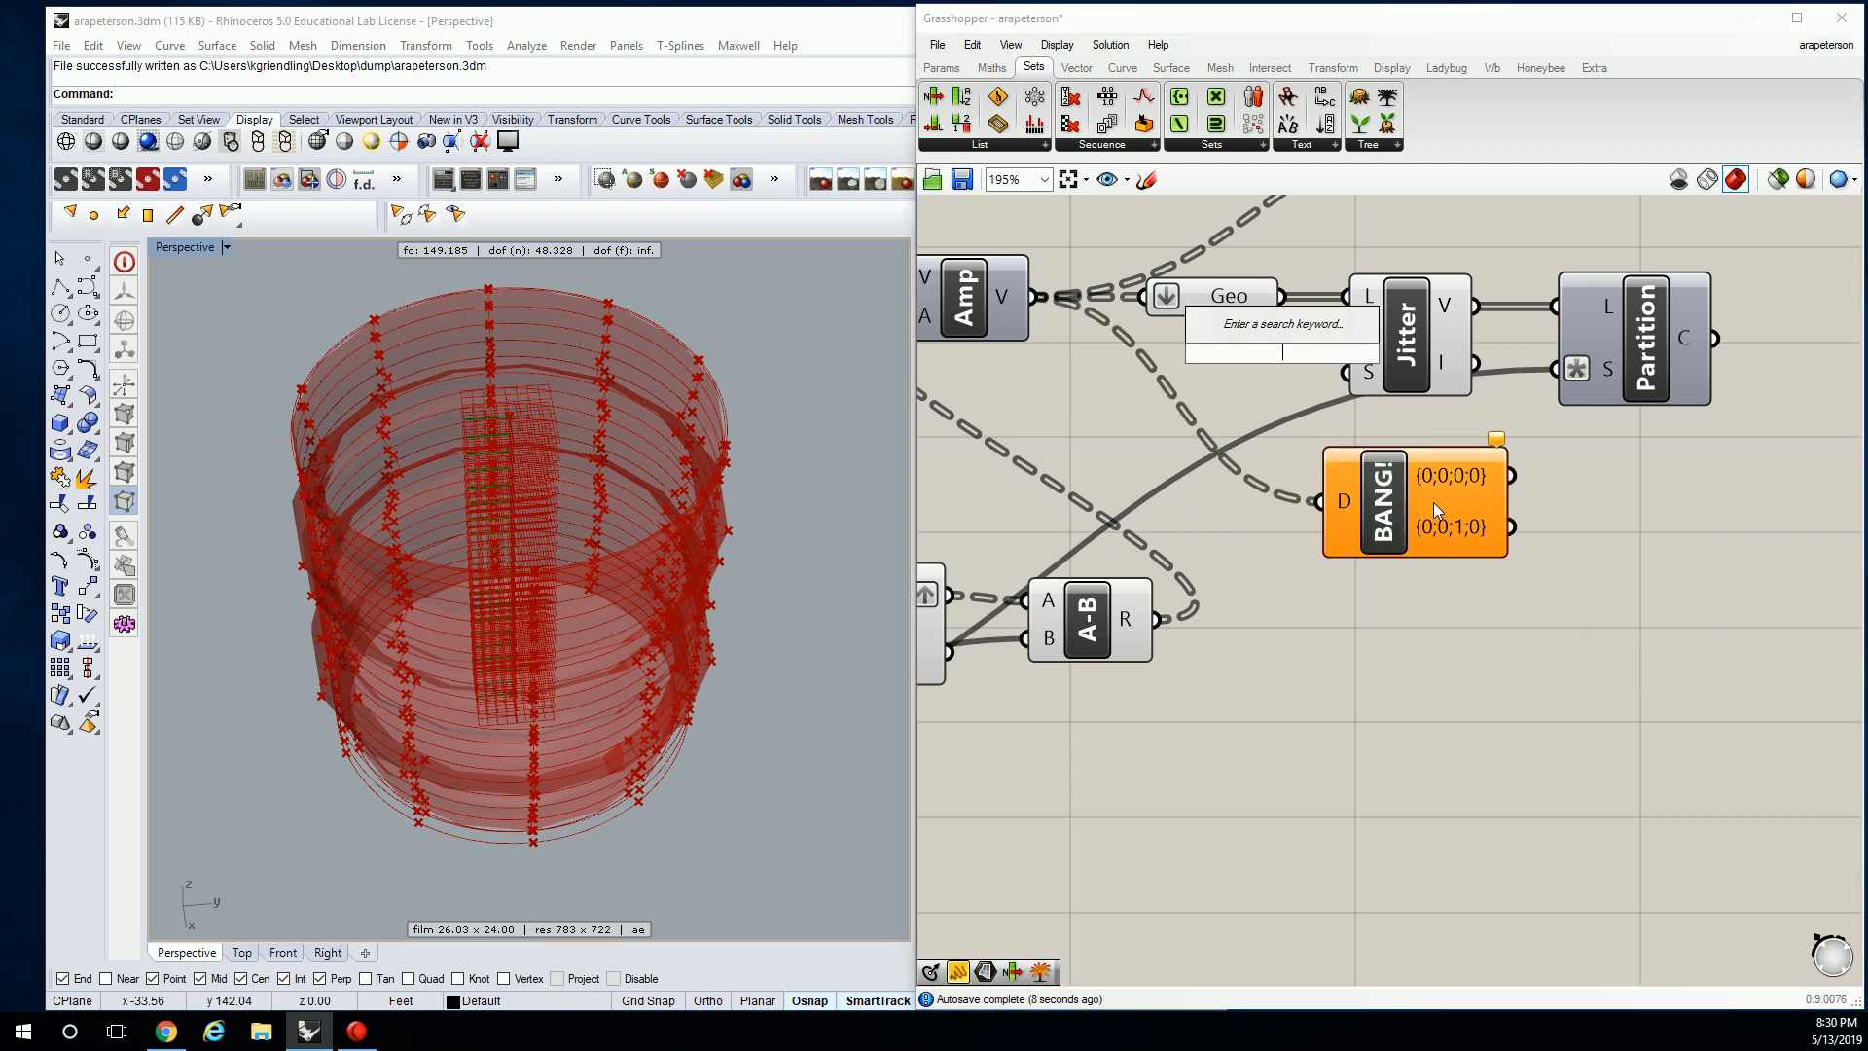
left_click_drag(1425, 523, 1390, 539)
left_click(1234, 366)
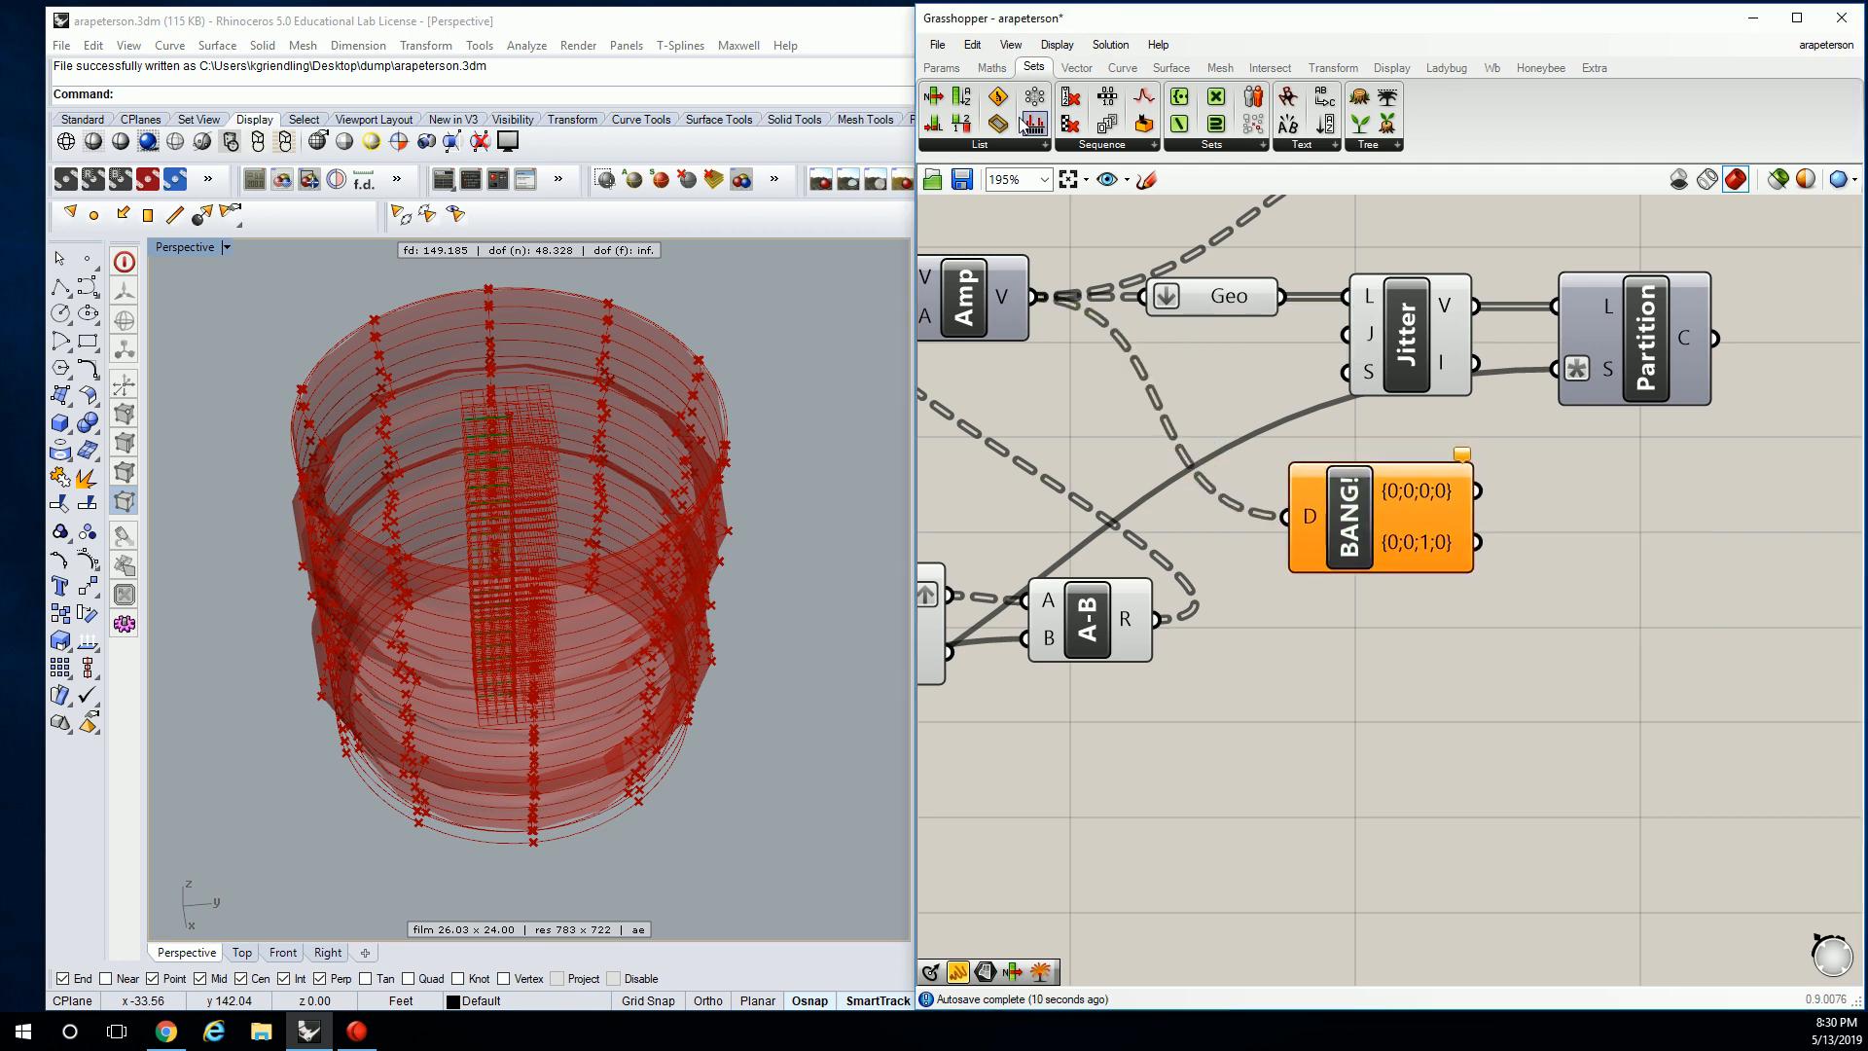
Add a List Length component fed by Explode Tree's first branch.
left_click(991, 145)
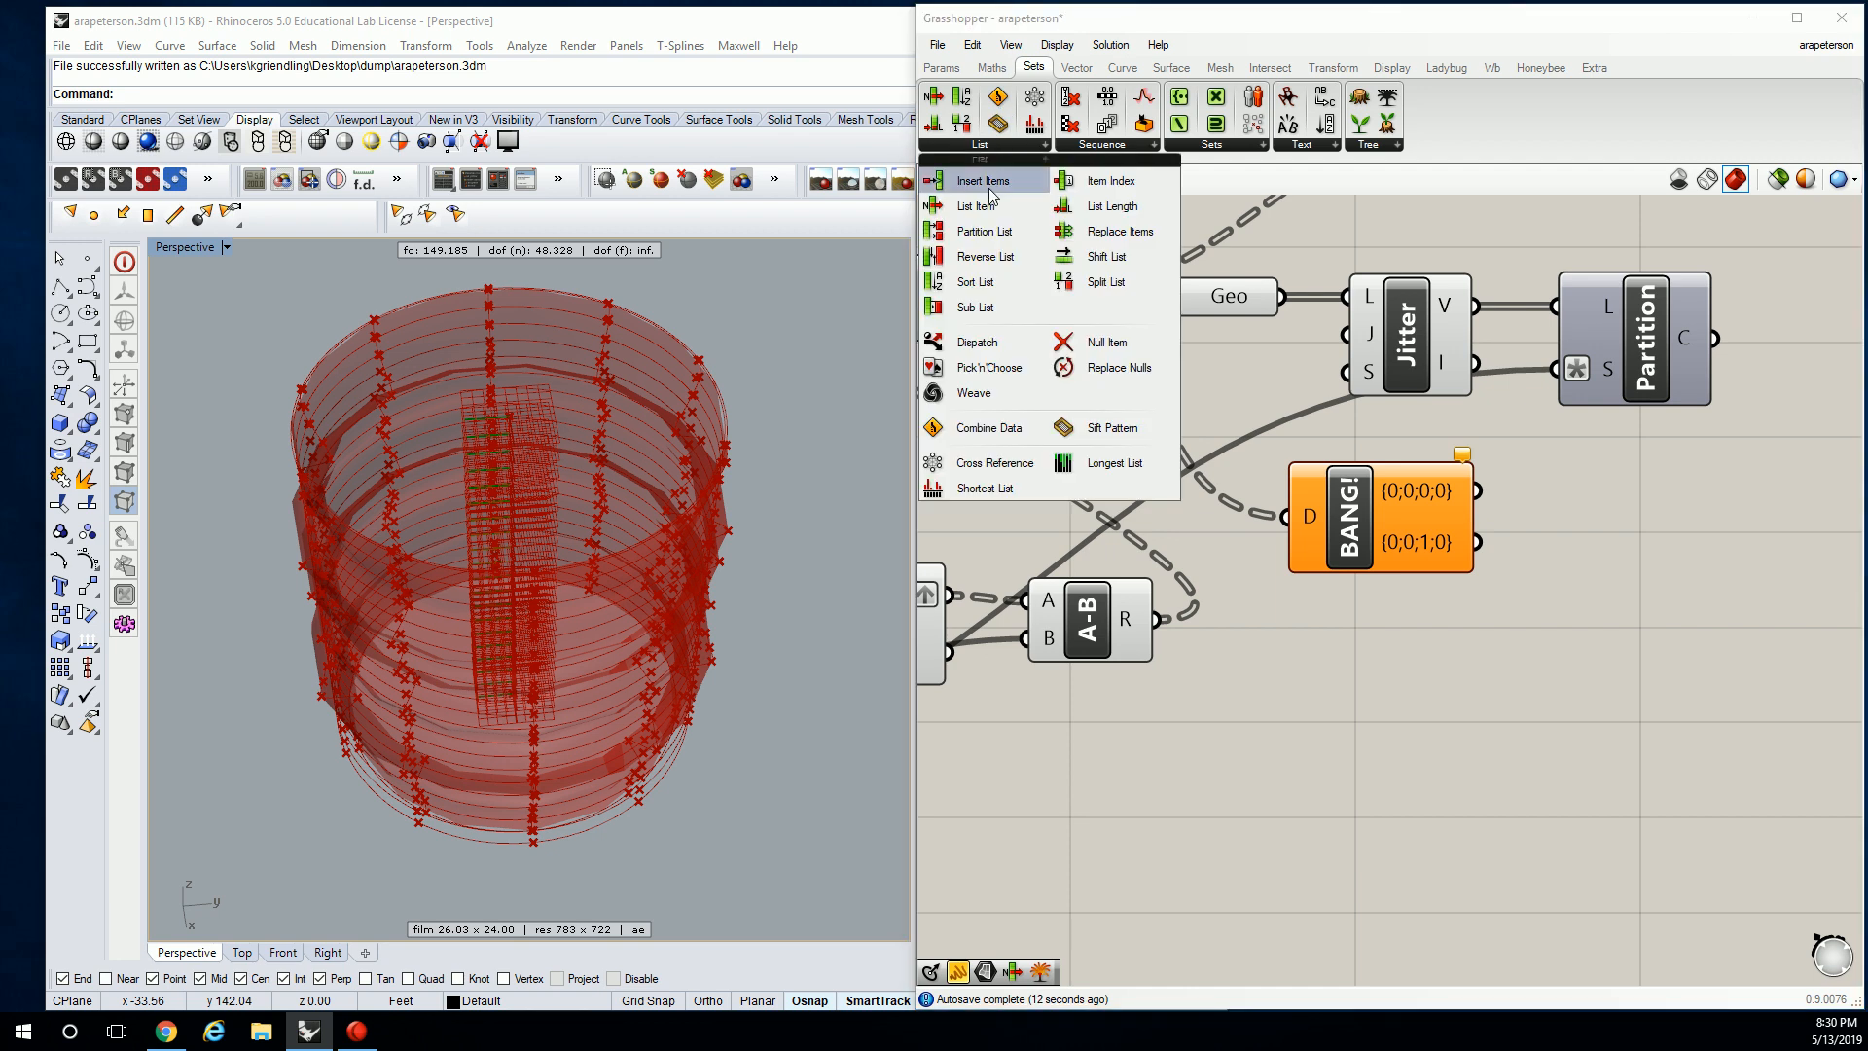
left_click(1112, 207)
left_click(1556, 487)
left_click_drag(1479, 491, 1499, 486)
right_click_drag(1499, 486, 1422, 504)
Wire List Length's output into Partition's S input as the partition size.
right_click(1527, 393)
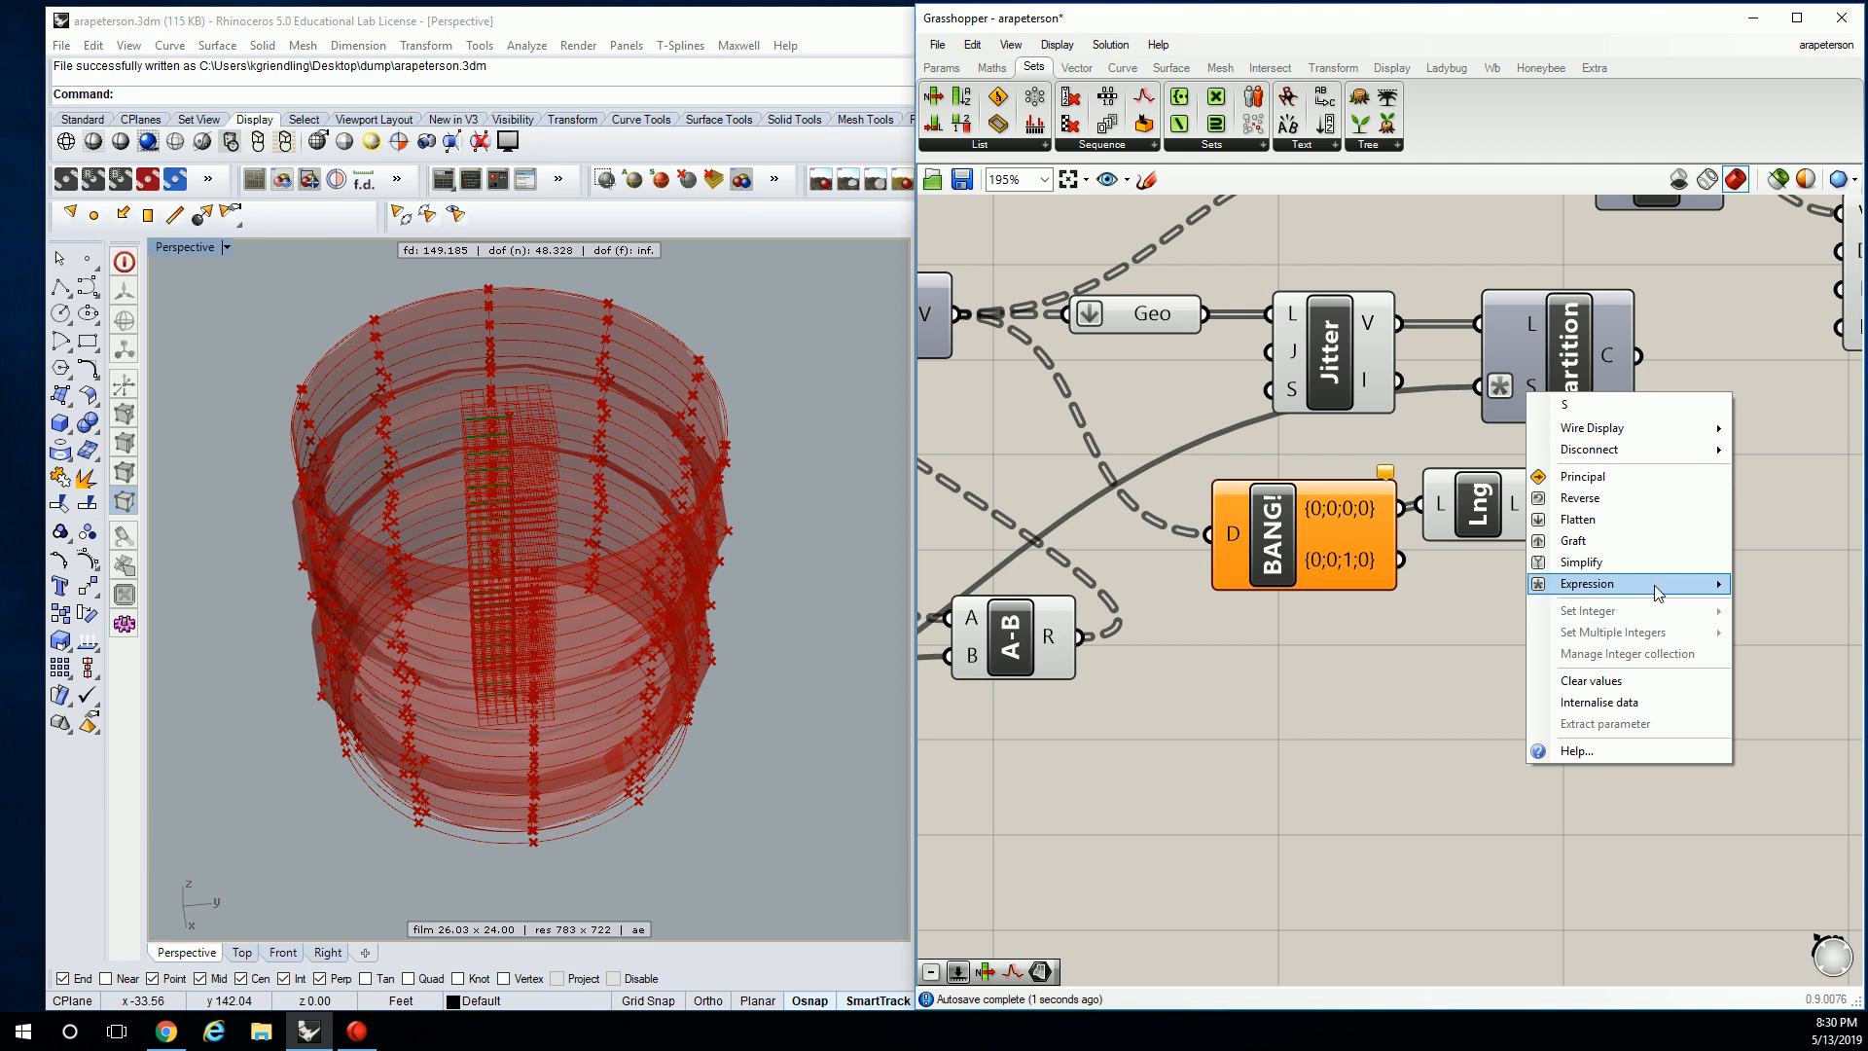
mouse_move(1657, 592)
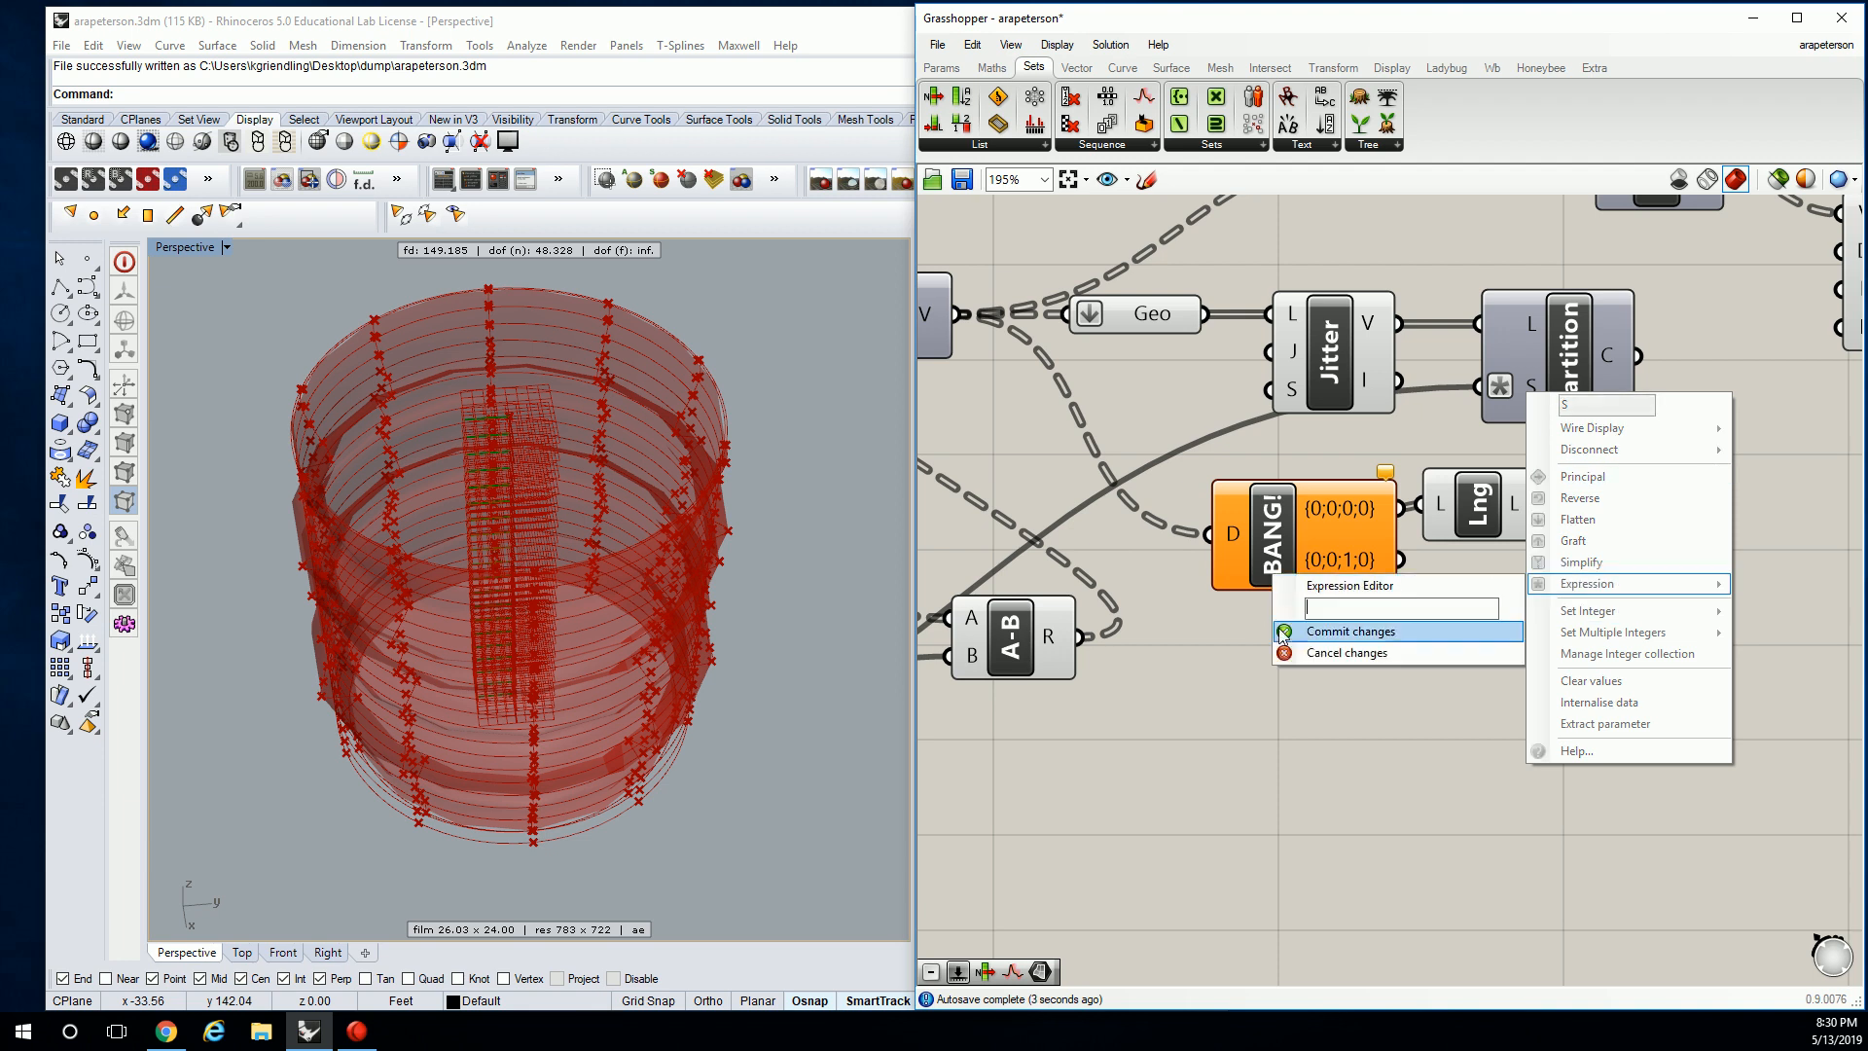
left_click(1346, 652)
left_click_drag(1543, 508, 1509, 387)
right_click_drag(1542, 417, 1393, 477)
scroll(1465, 397, "down", 1)
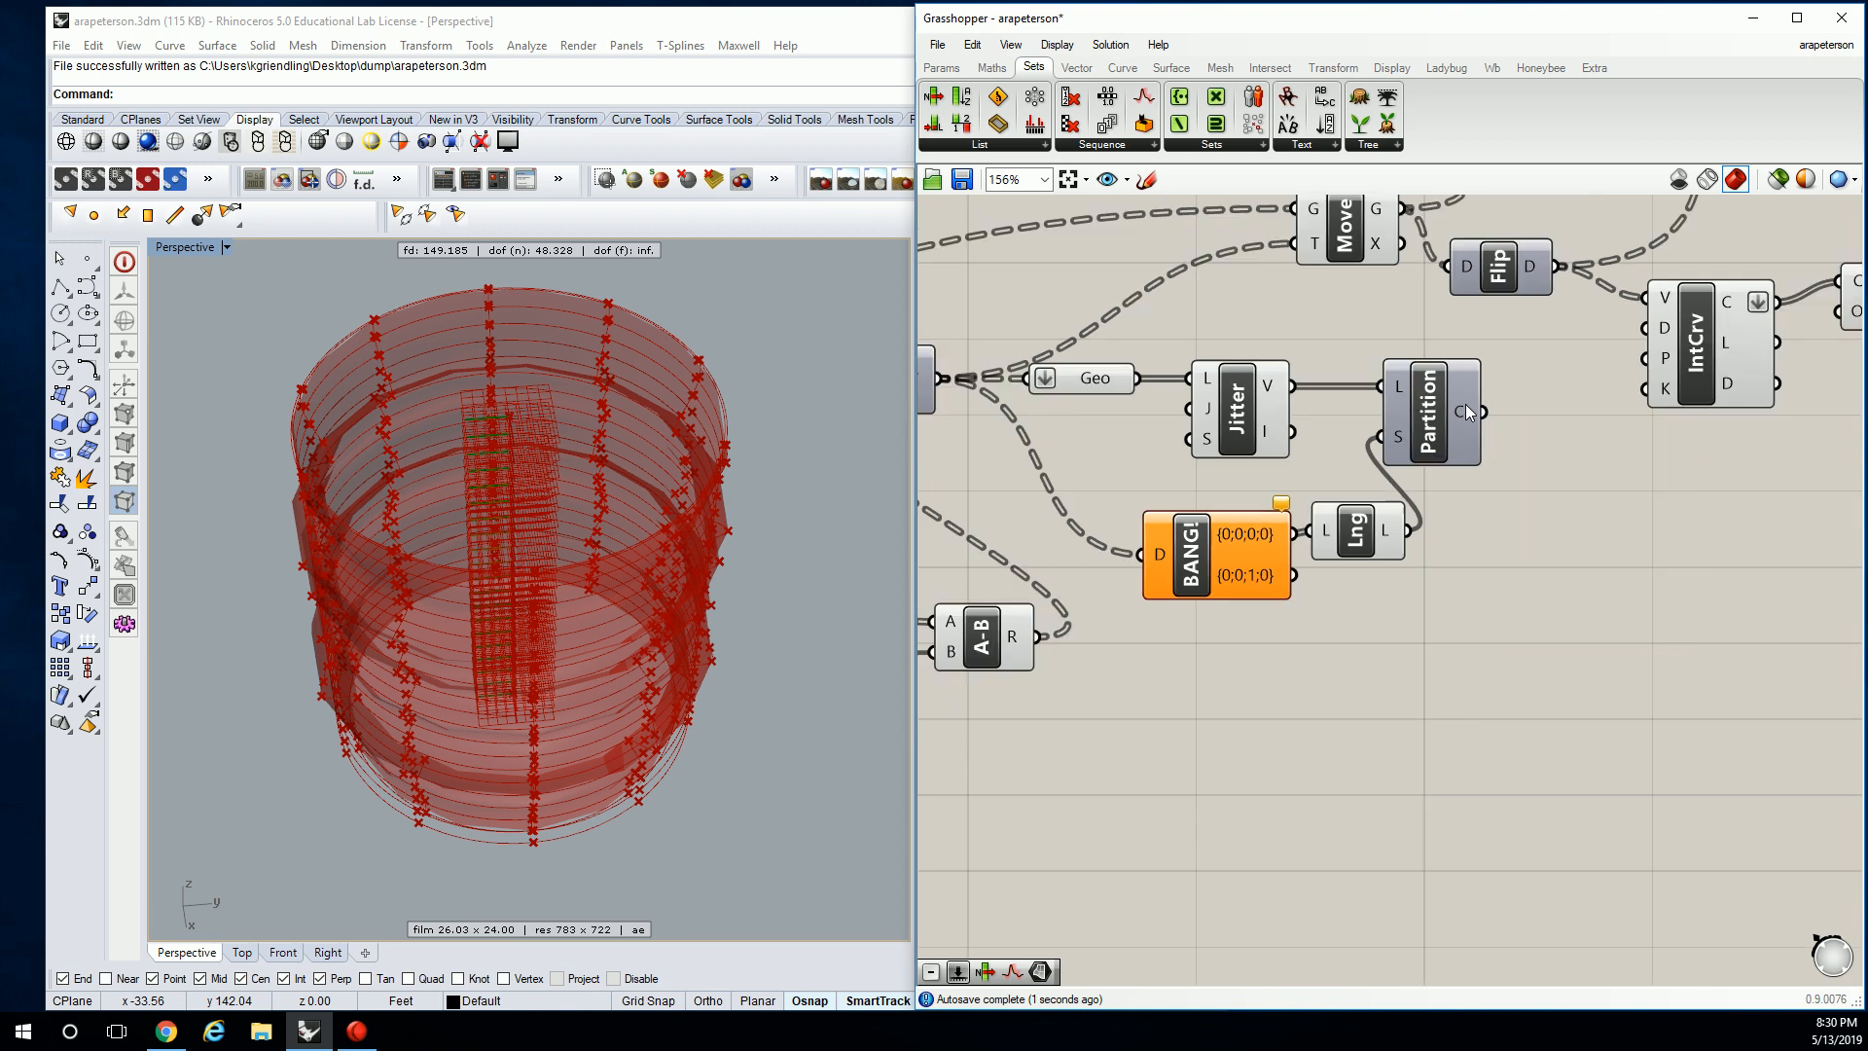
Wire Partition's C output into Move's T input.
left_click_drag(1485, 410, 1295, 243)
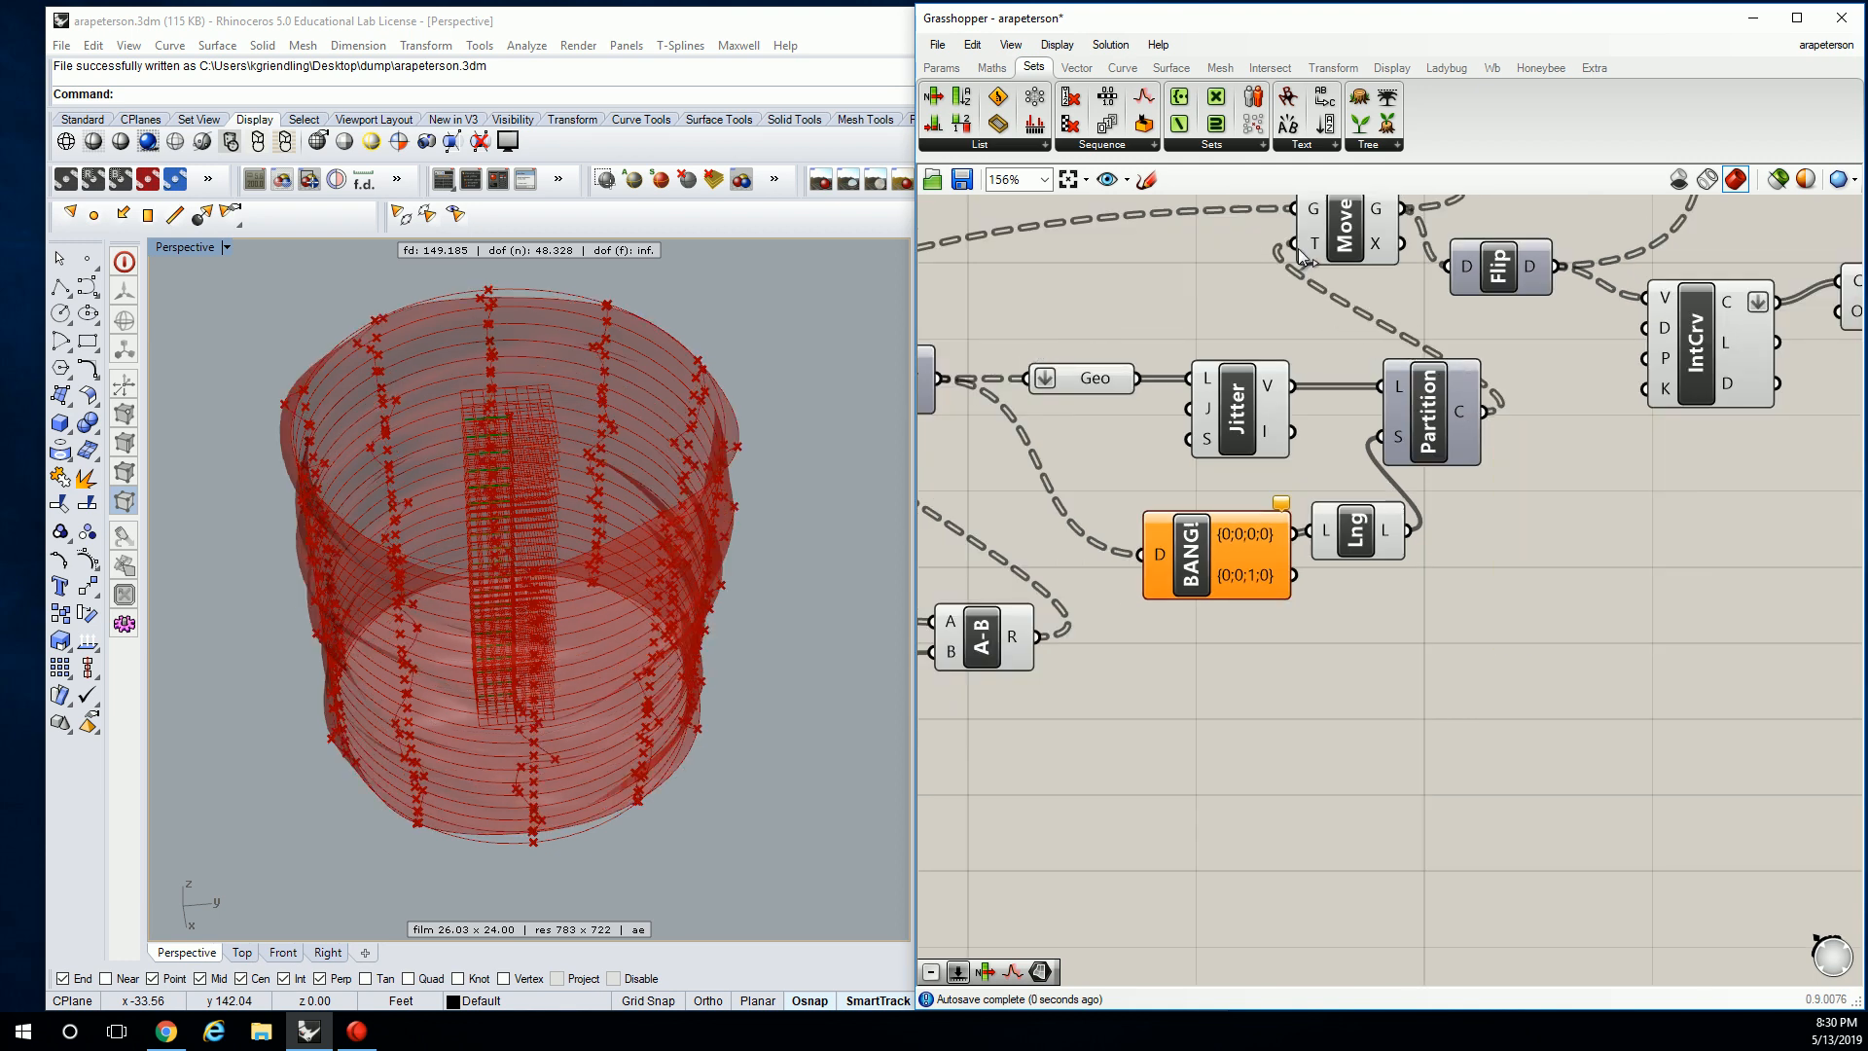
right_click_drag(709, 539, 282, 484)
scroll(1445, 399, "down", 3)
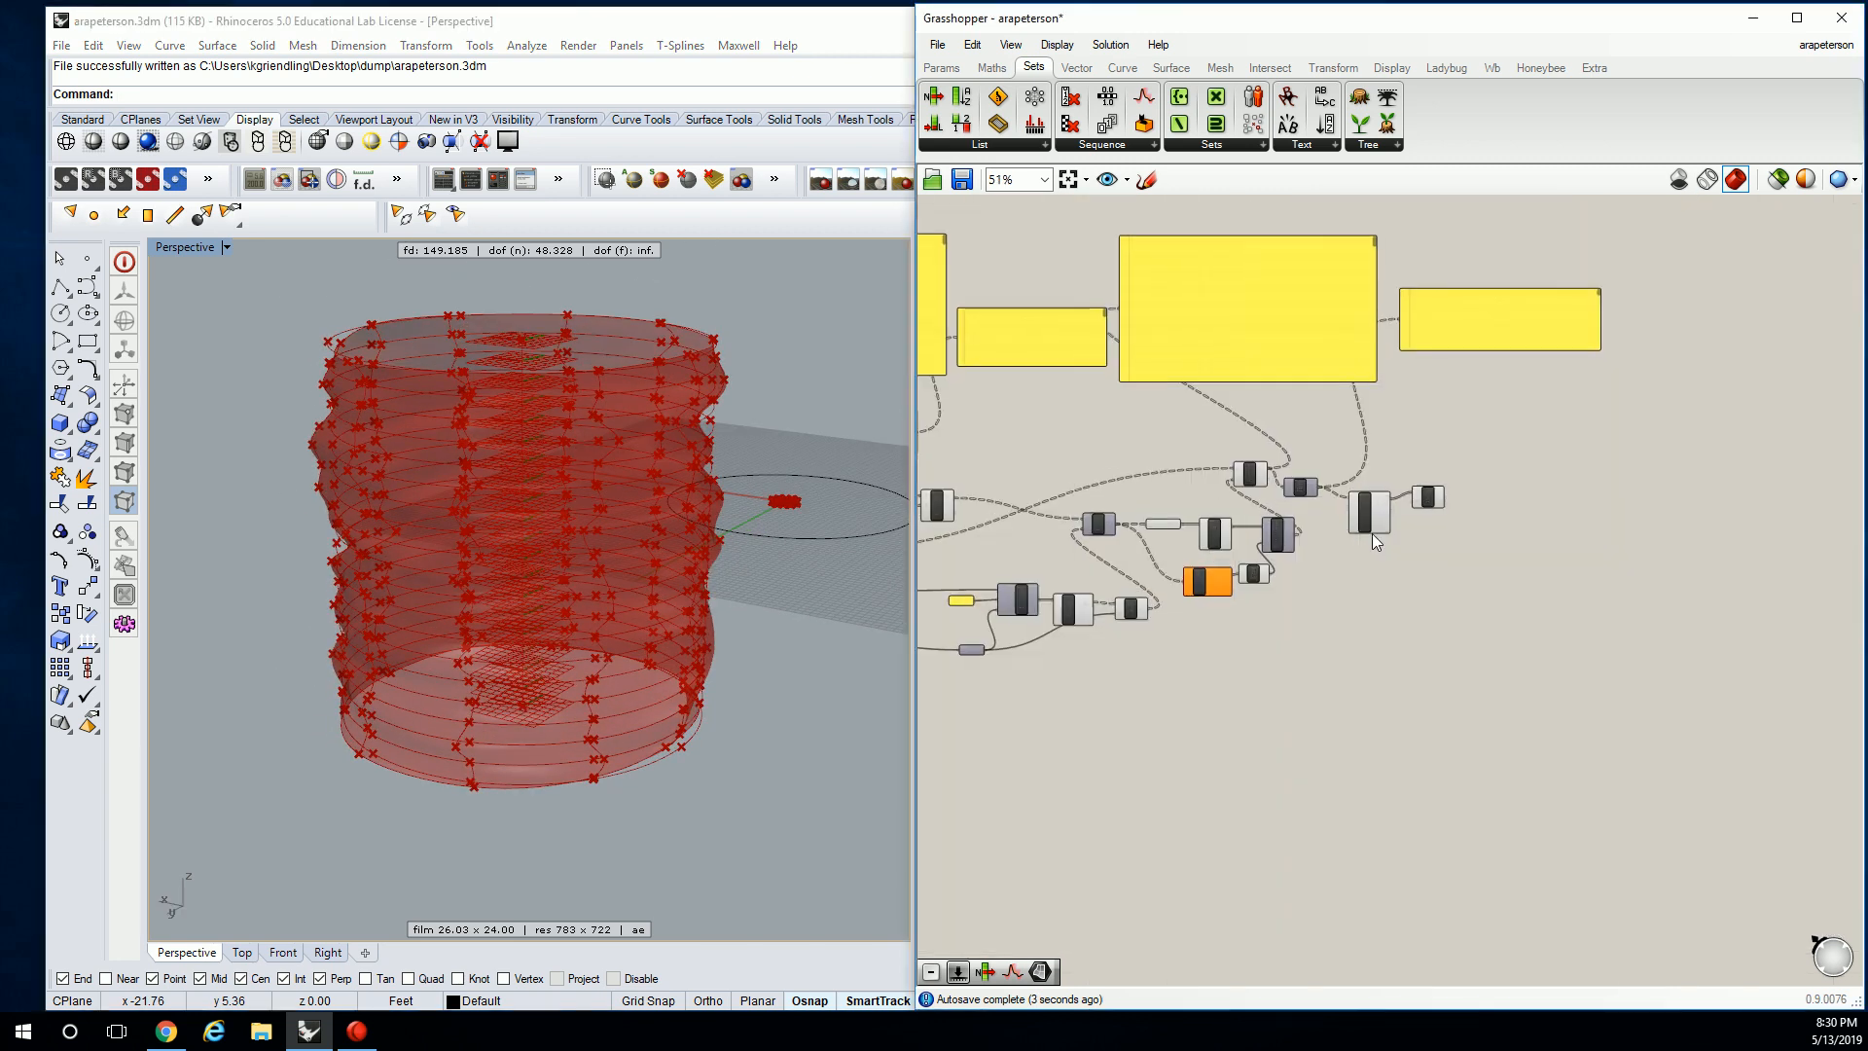
Bake the Loft surface into Rhino on Layer 01.
scroll(1372, 533, "up", 3)
left_click(1447, 506)
right_click_drag(597, 477, 792, 497)
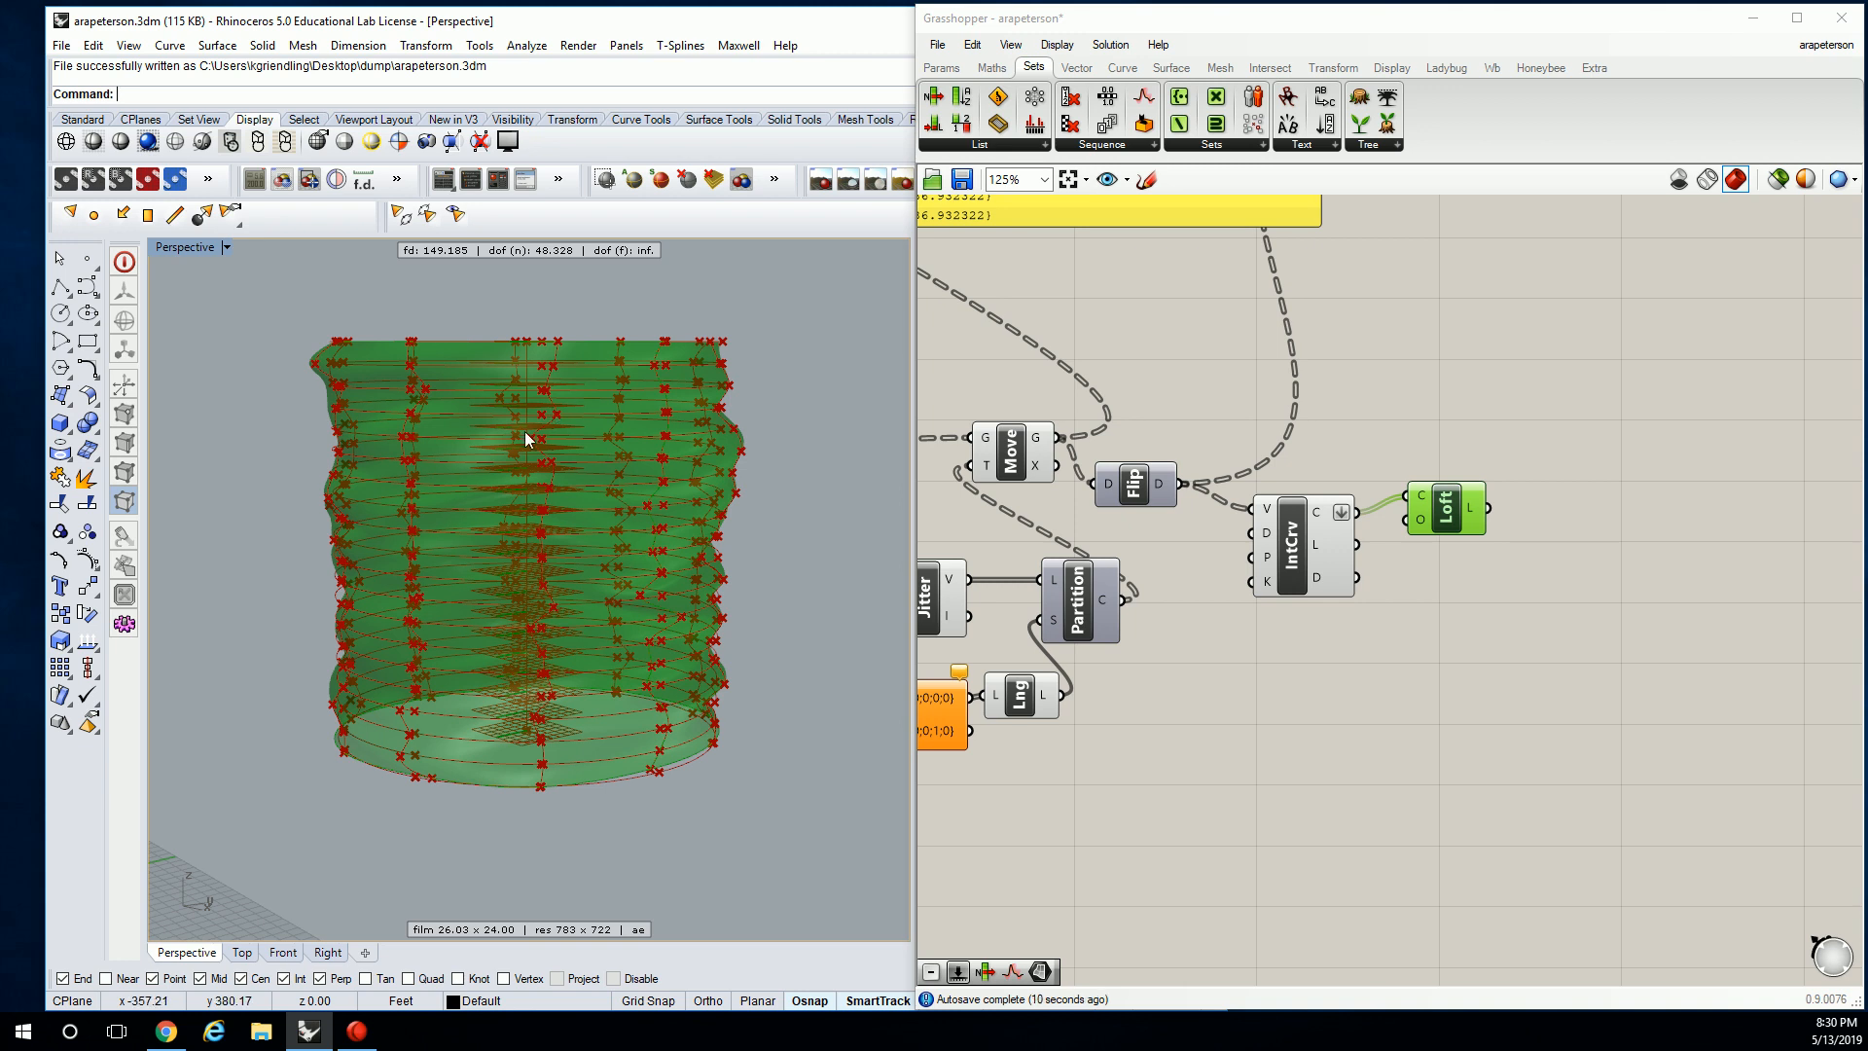
right_click(1444, 487)
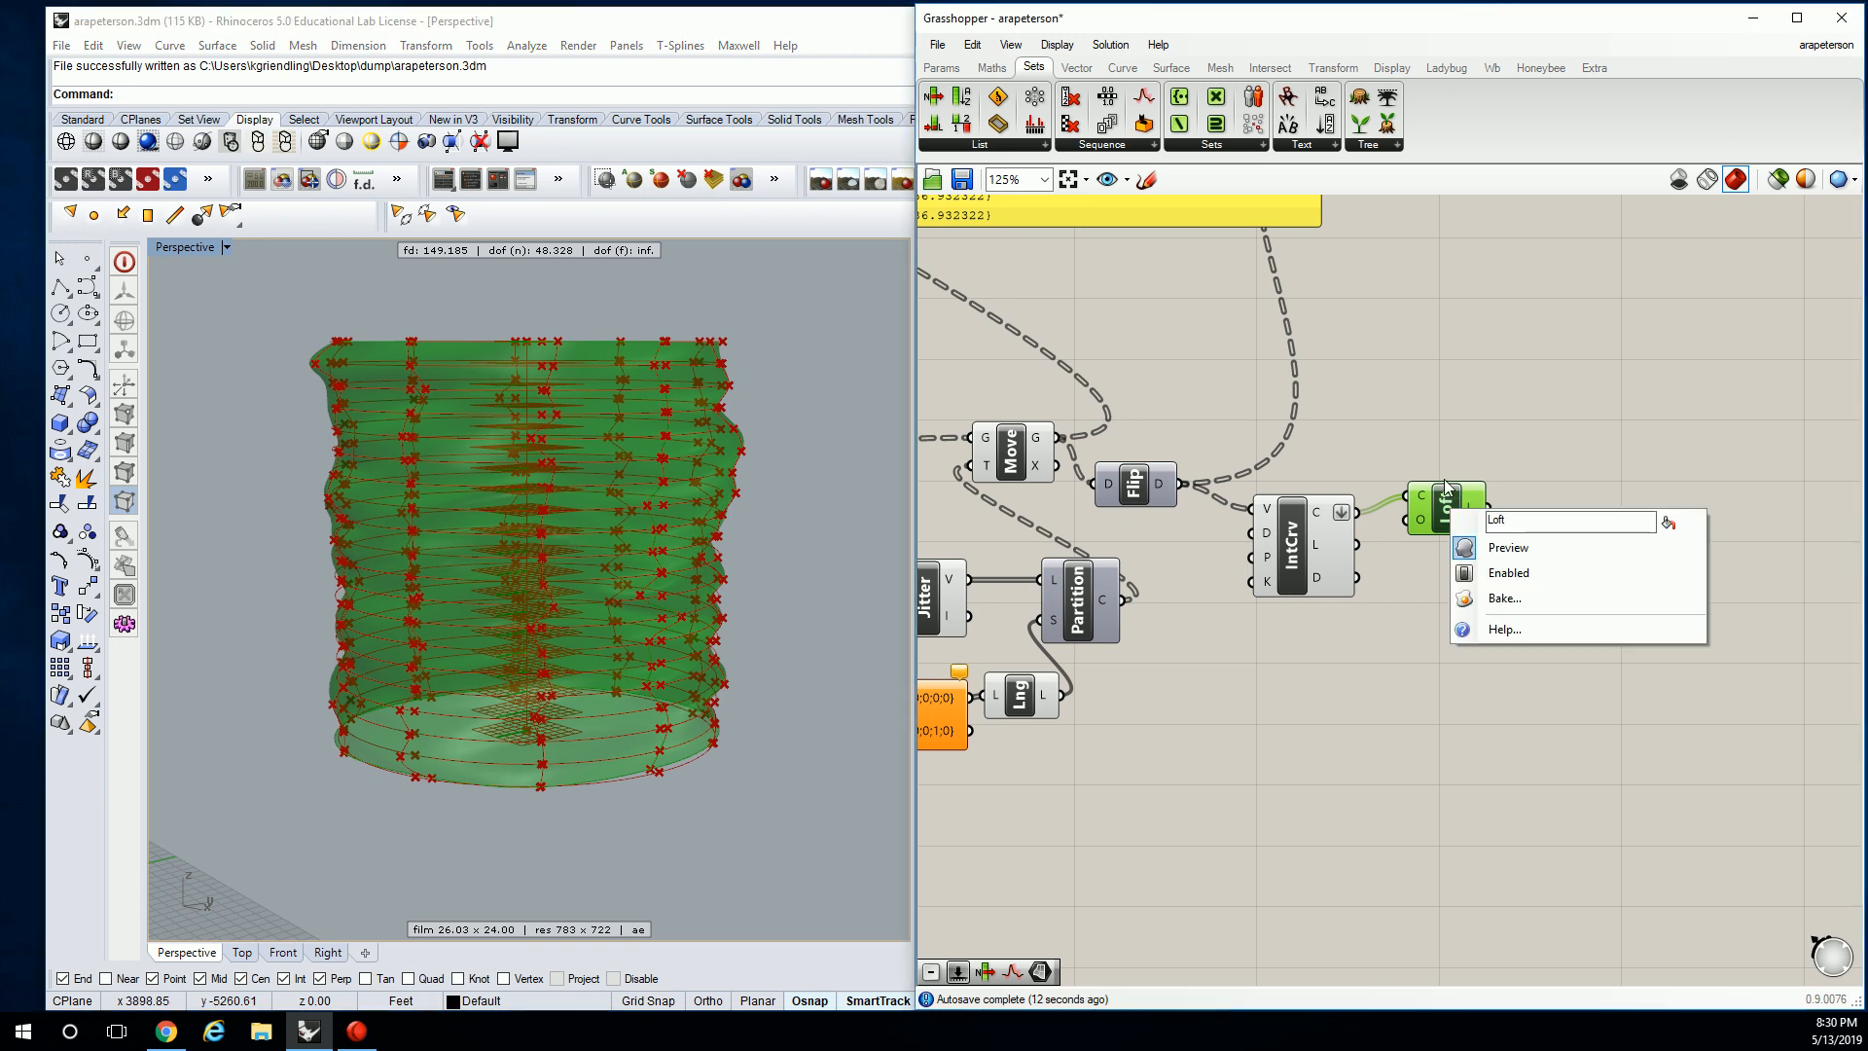
left_click(1508, 593)
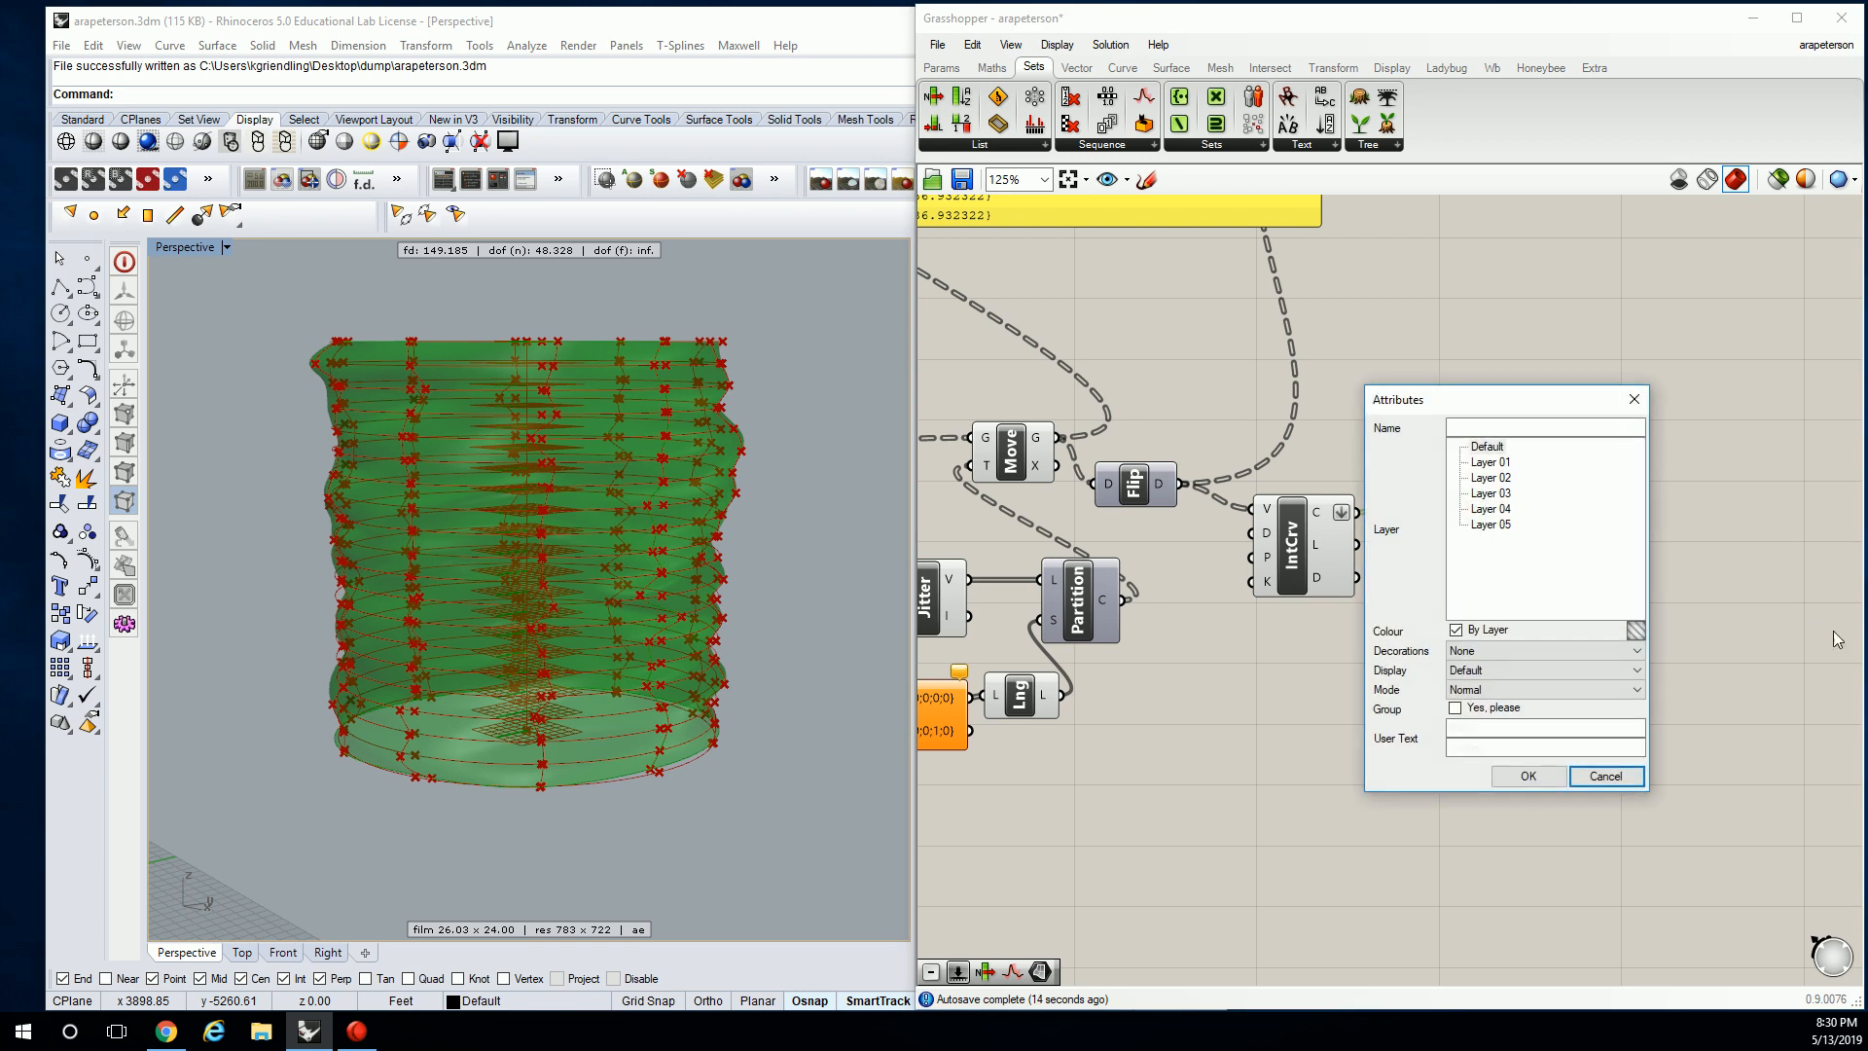
left_click(1492, 463)
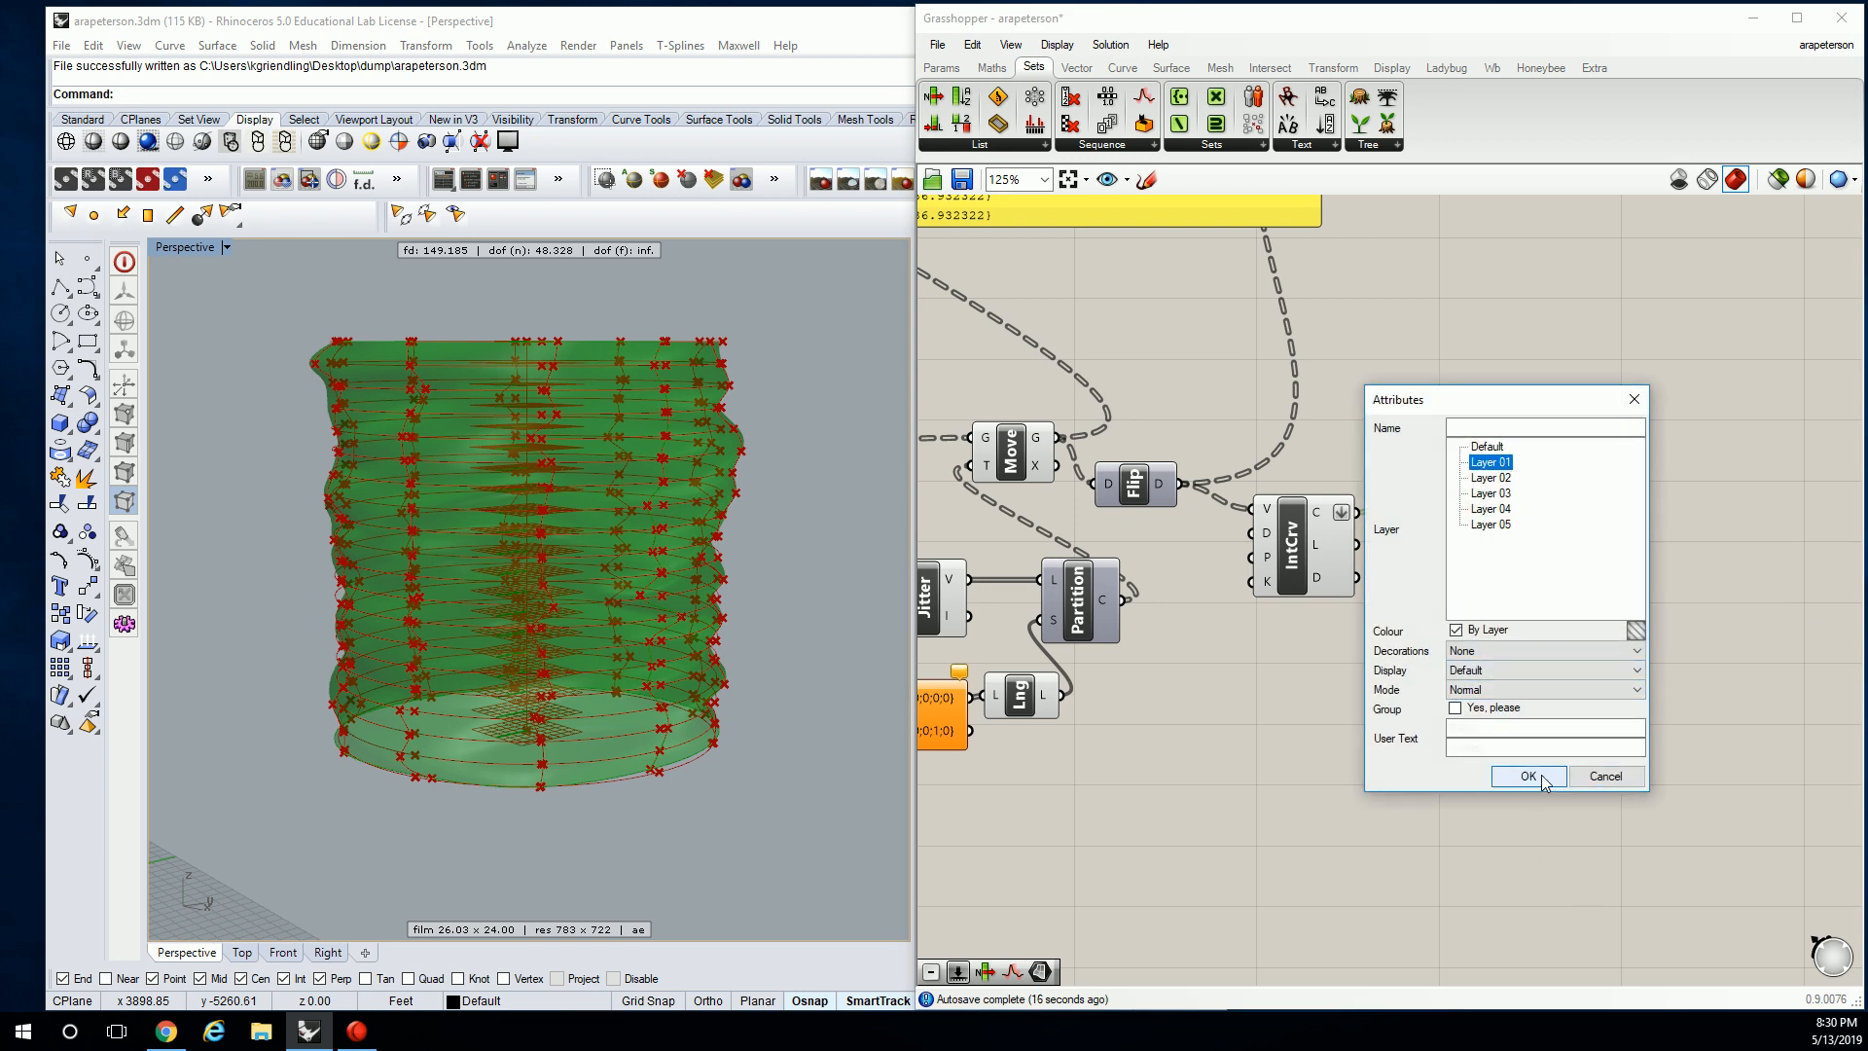
left_click(1540, 784)
Move the baked surface to the right of the Grasshopper preview.
left_click(668, 461)
right_click_drag(669, 430, 593, 601)
scroll(650, 586, "down", 5)
left_click_drag(666, 625, 825, 650)
right_click_drag(825, 649, 587, 330, "shift")
scroll(609, 592, "up", 10)
key("Escape")
scroll(587, 338, "down", 3)
Orbit to a tilted top-down view of both surfaces and switch the viewport to Rendered.
right_click_drag(534, 542, 441, 517)
left_click(440, 517)
scroll(528, 483, "down", 3)
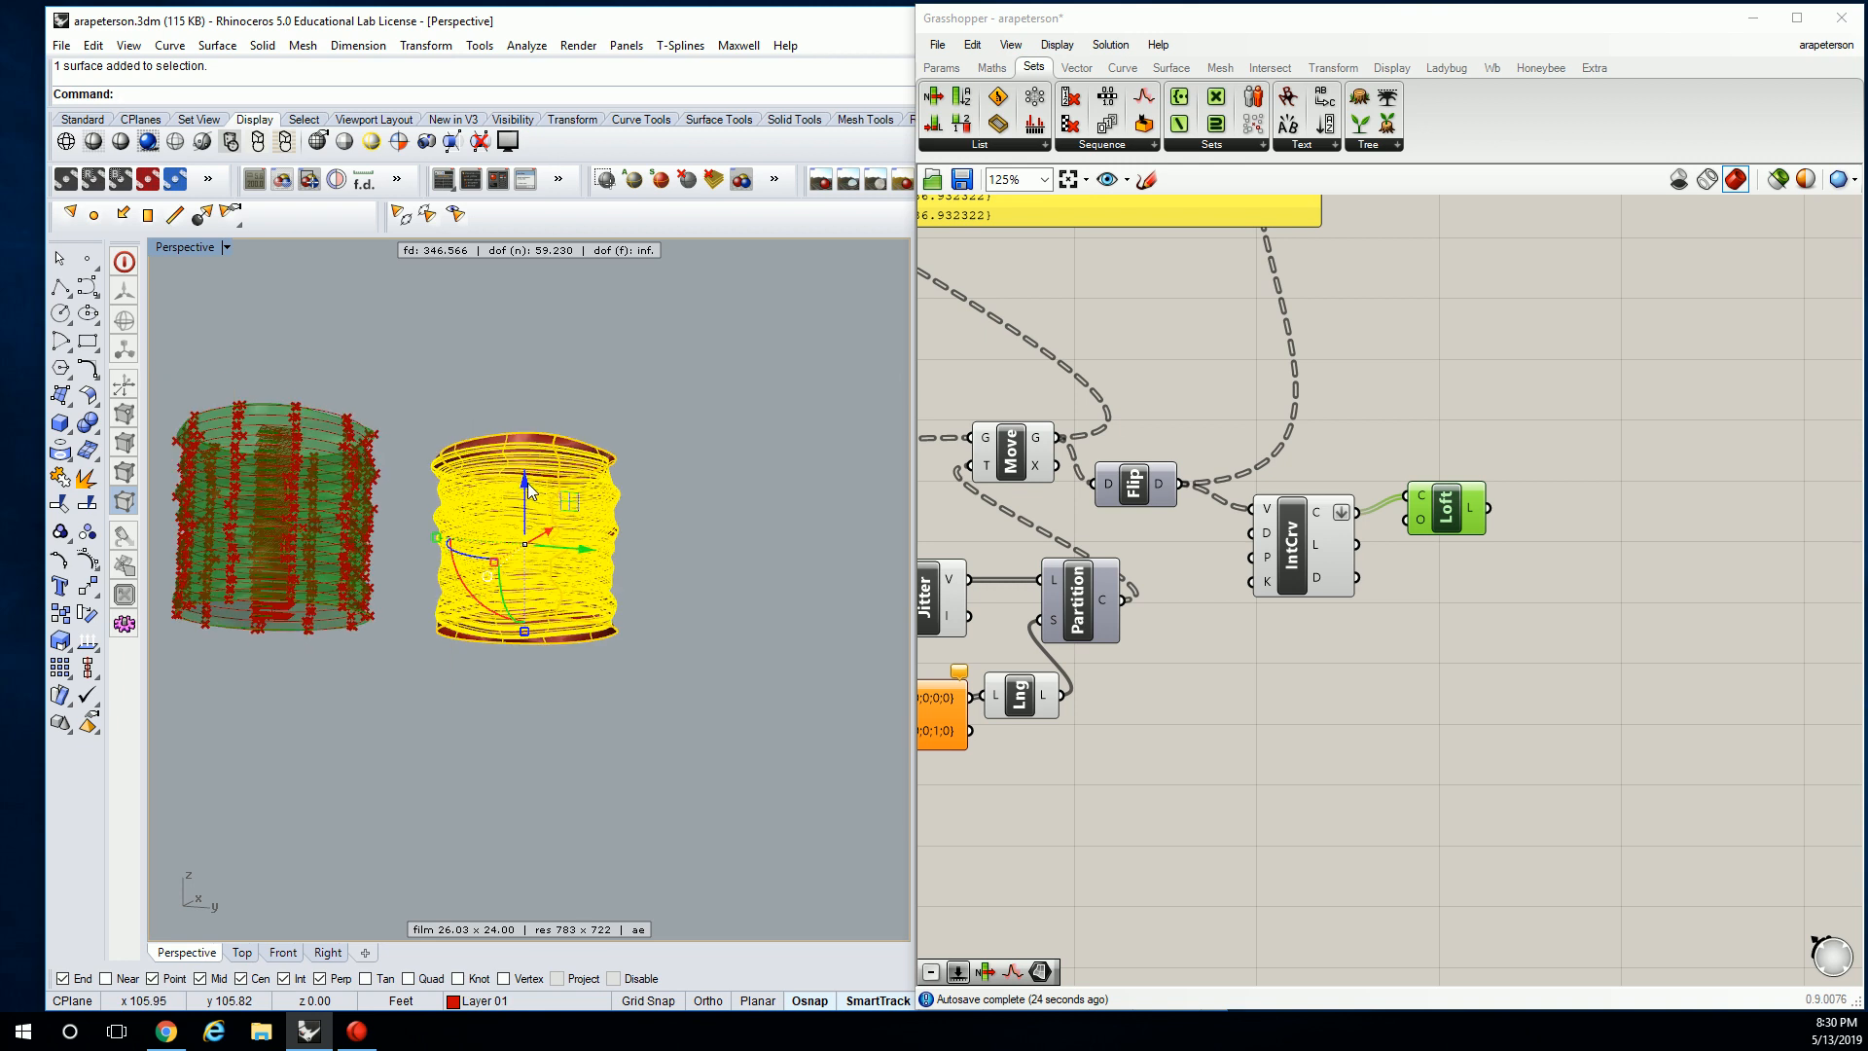
scroll(529, 482, "up", 5)
key("Escape")
right_click_drag(583, 580, 509, 613)
left_click(121, 141)
Orbit closer to the rendered tower, then drag the Chrome window aside to reveal Rhino.
right_click_drag(687, 537, 622, 576)
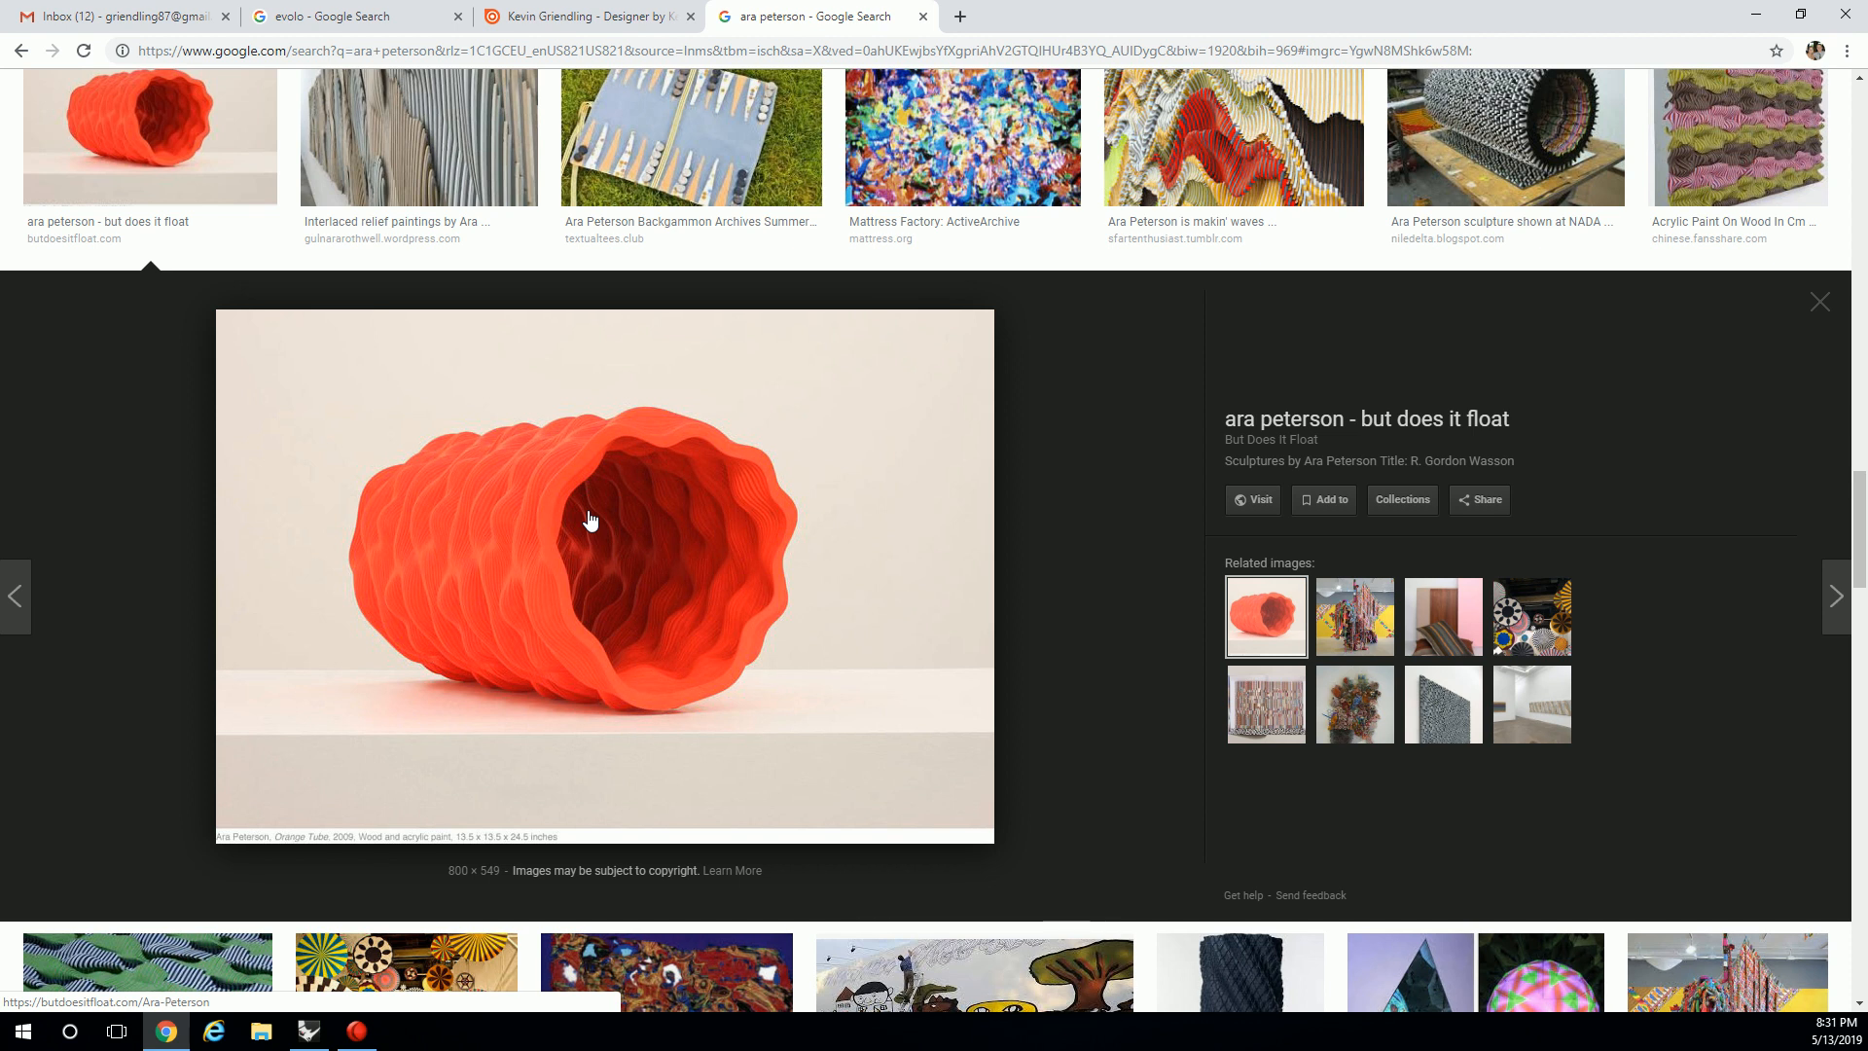
left_click_drag(953, 5, 1867, 195)
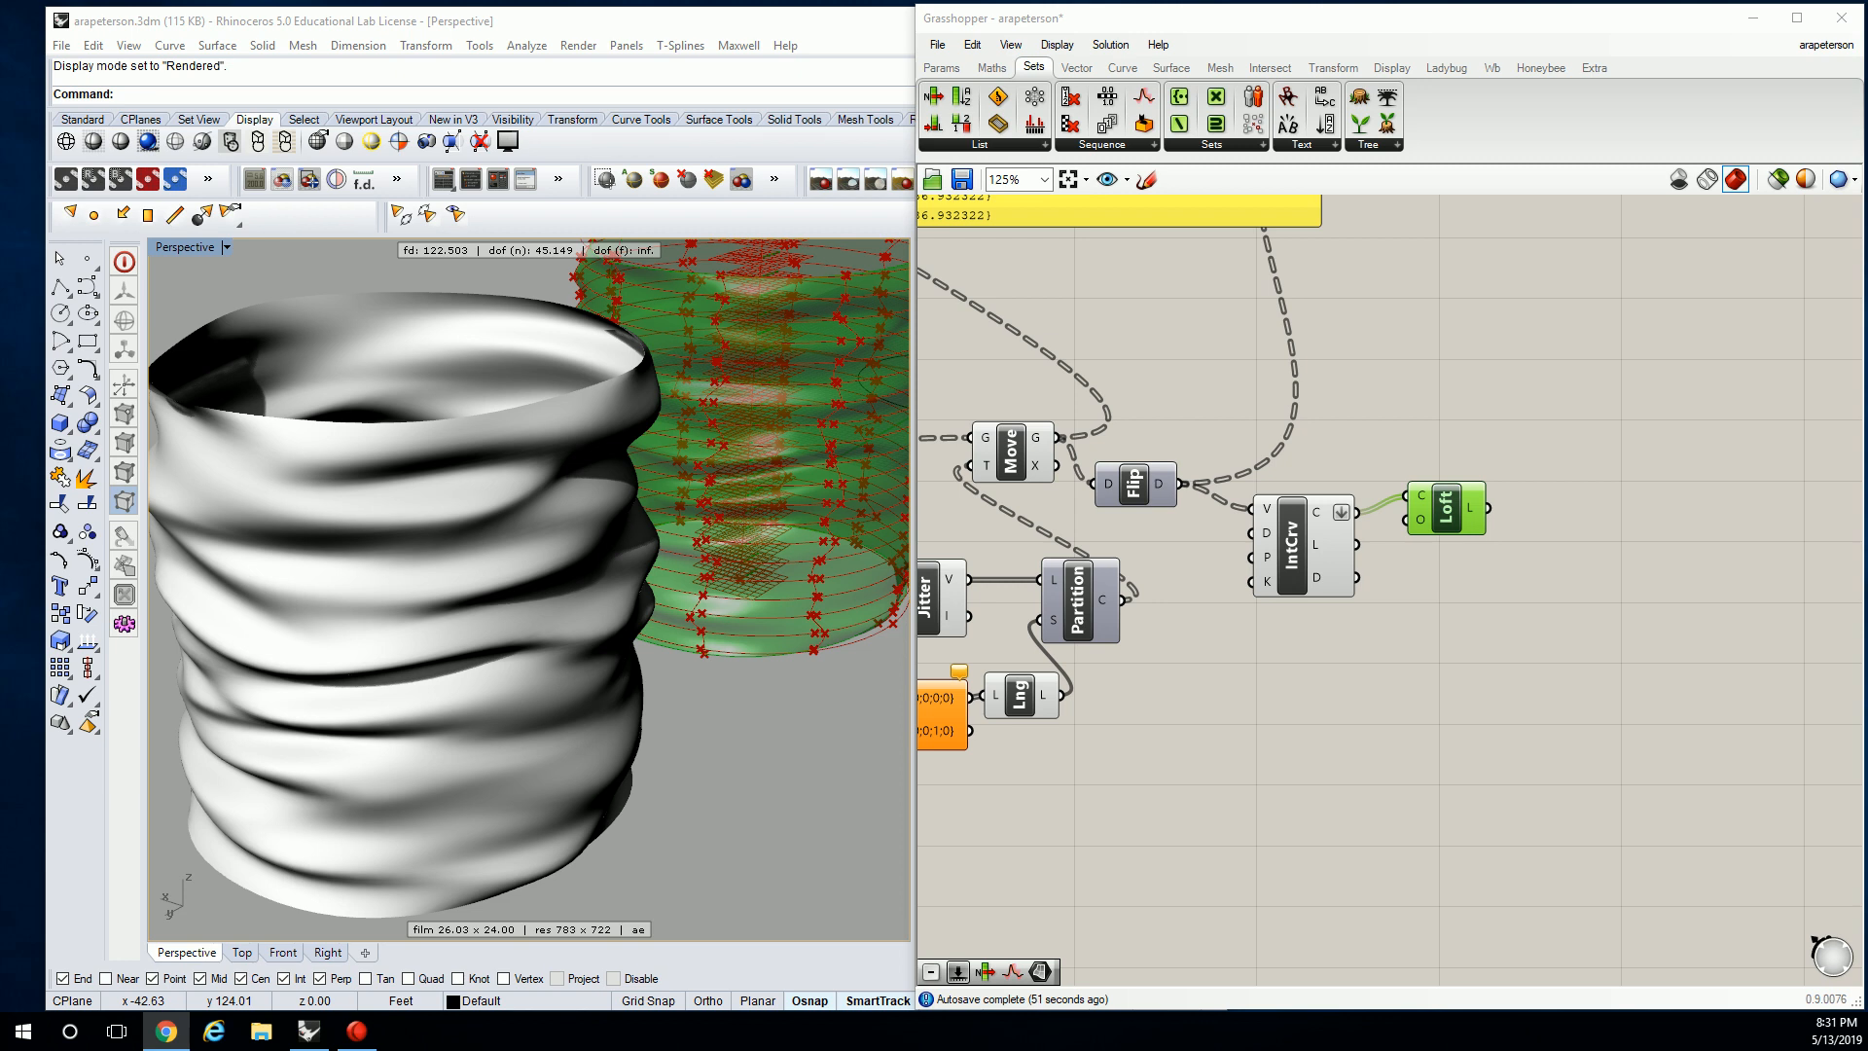